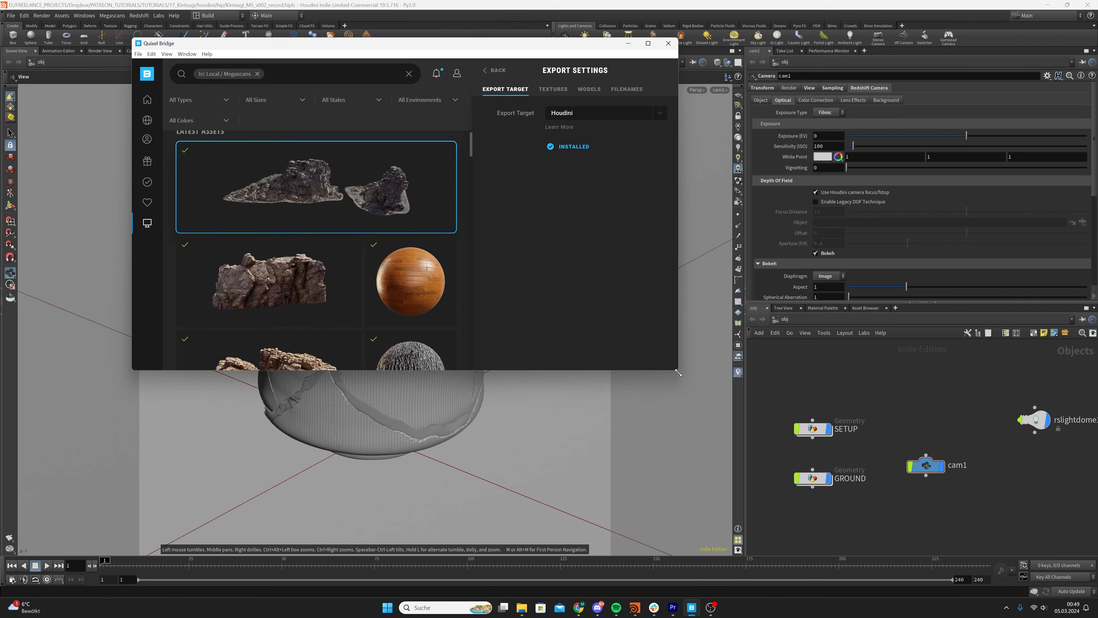
# Enlarge the Quixel Bridge window and review the Icelandic Lava Spire's texture and model download settings and its export target
pyautogui.moveTo(678, 372); pyautogui.dragTo(881, 438)
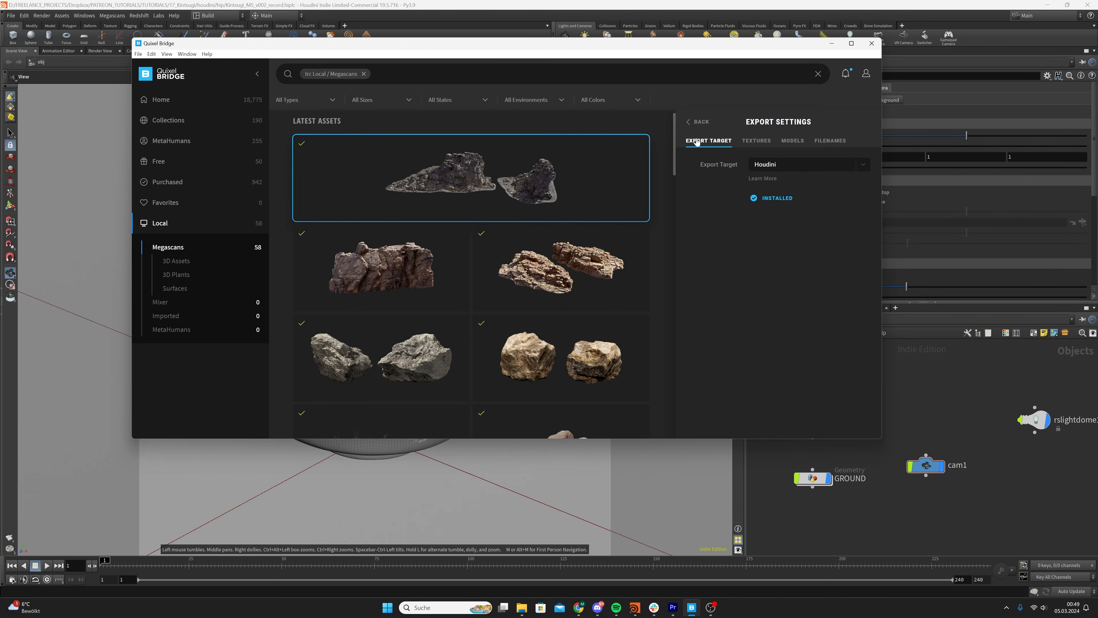
pyautogui.click(701, 122)
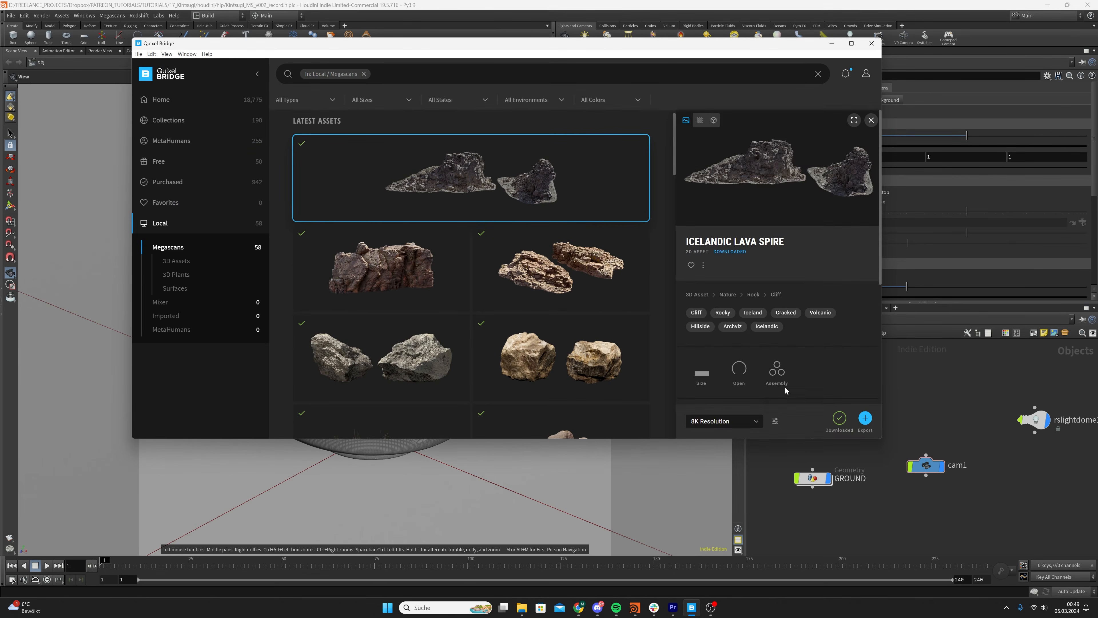
pyautogui.click(777, 421)
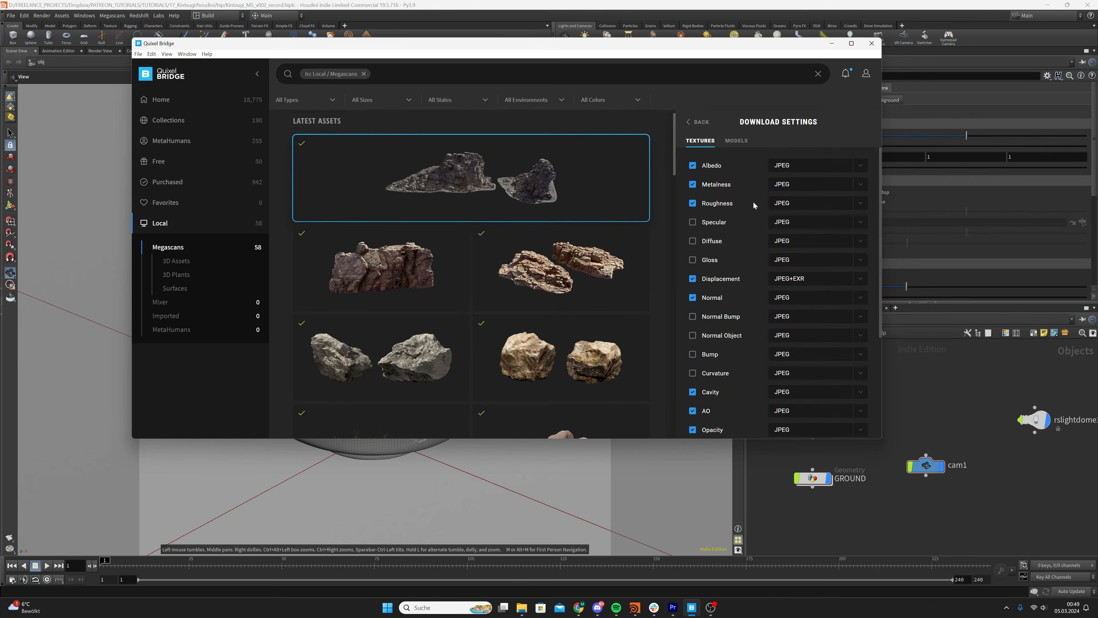
pyautogui.click(737, 141)
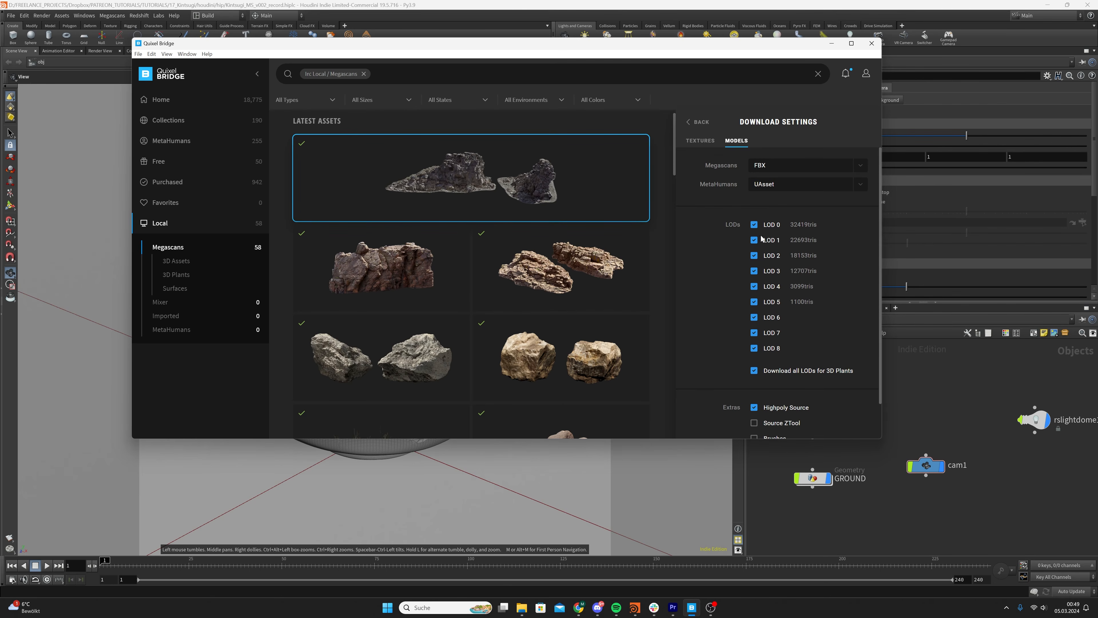
pyautogui.click(699, 122)
pyautogui.click(776, 421)
pyautogui.click(797, 406)
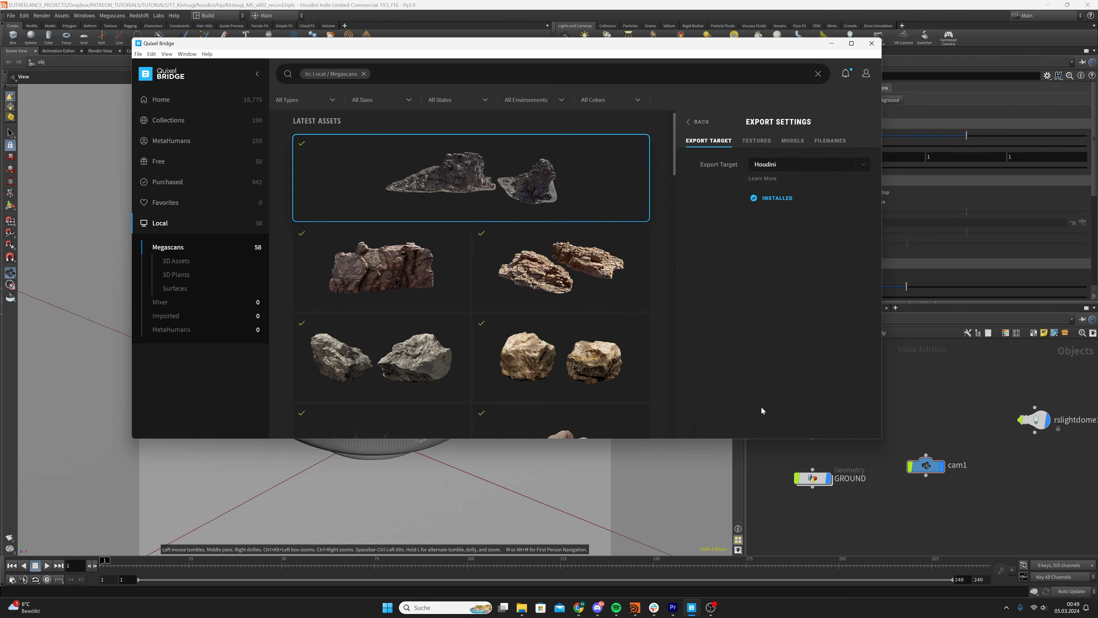
pyautogui.click(690, 125)
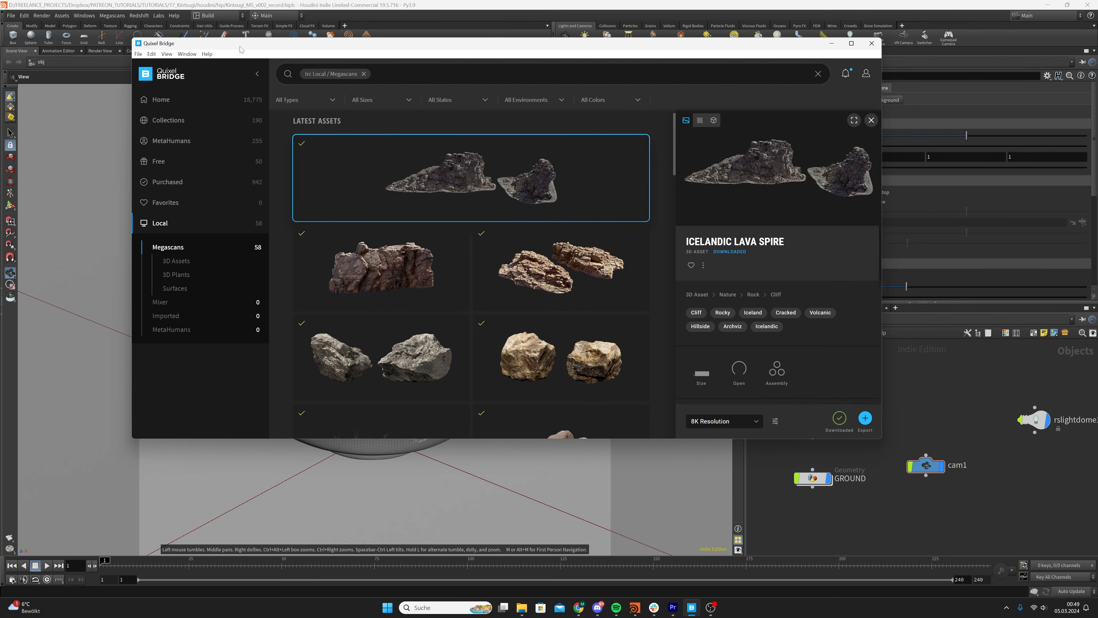
# Open the Megascans plugin in Houdini and export the Icelandic Lava Spire from Quixel Bridge at 8K resolution
pyautogui.click(112, 15)
pyautogui.click(122, 26)
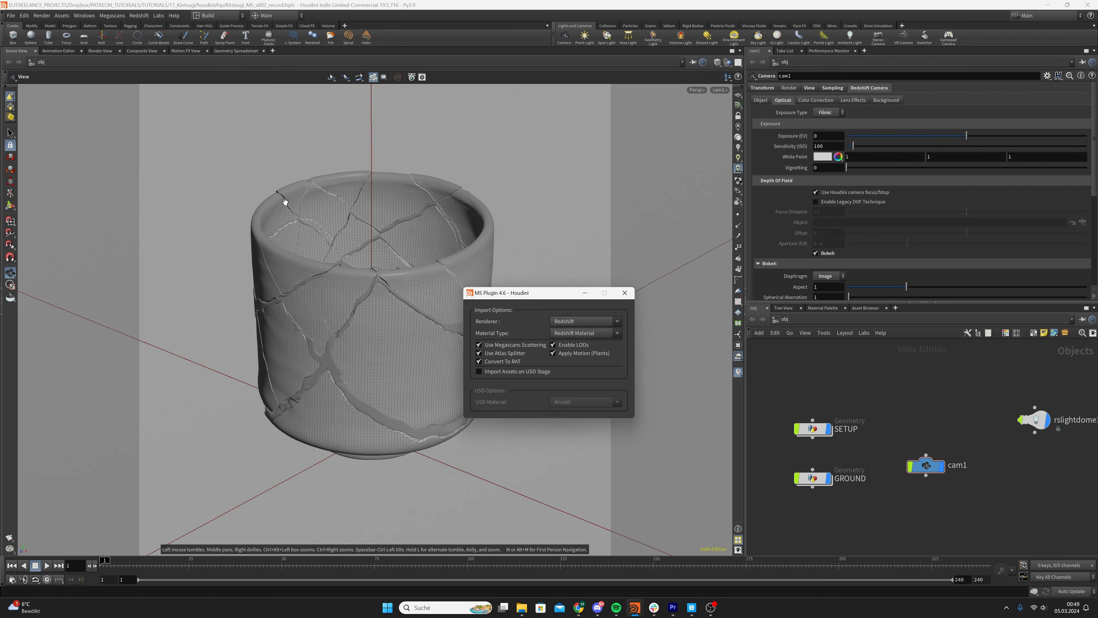
pyautogui.click(692, 608)
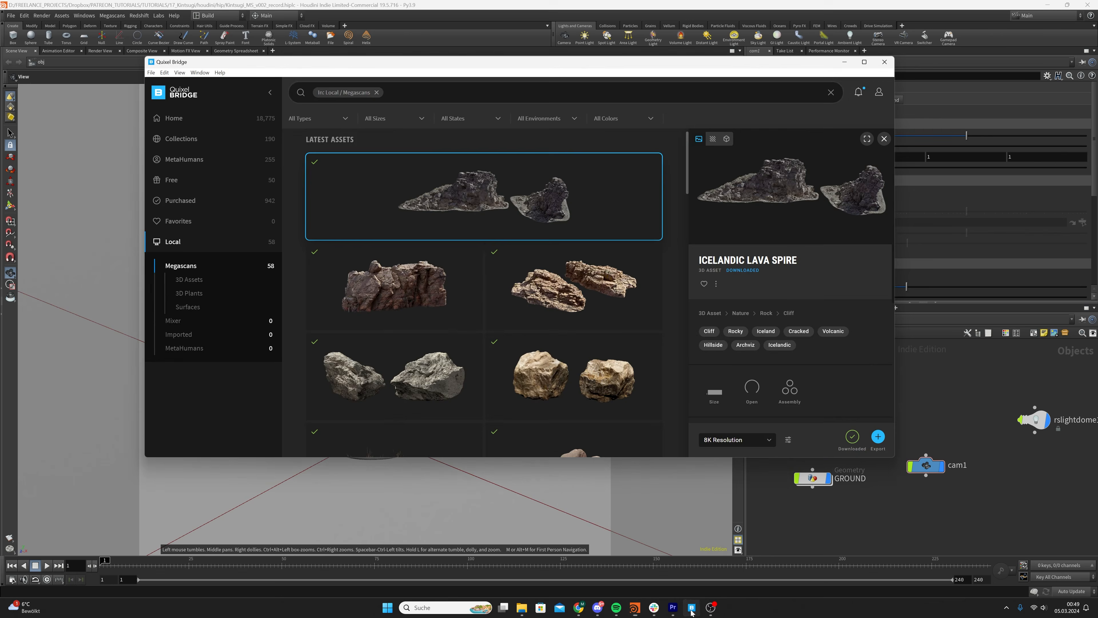
pyautogui.click(878, 438)
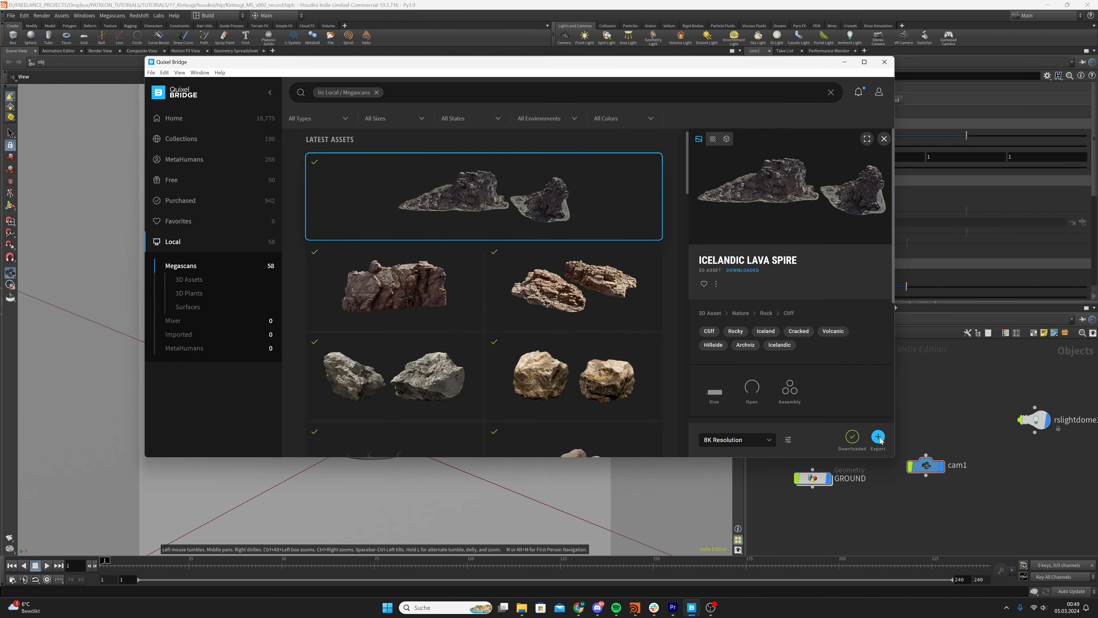
pyautogui.click(848, 65)
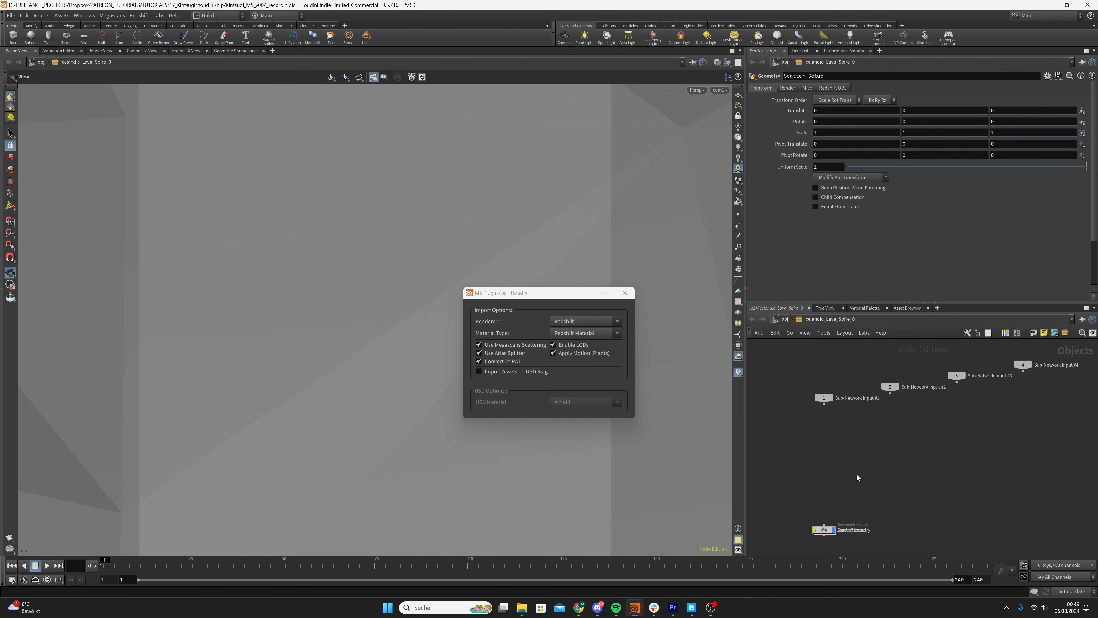
# Spread out the overlapping nodes inside the Icelandic_Lava_Spire_0 subnetwork and delete the Scatter_Setup node
pyautogui.moveTo(824, 530); pyautogui.dragTo(845, 500)
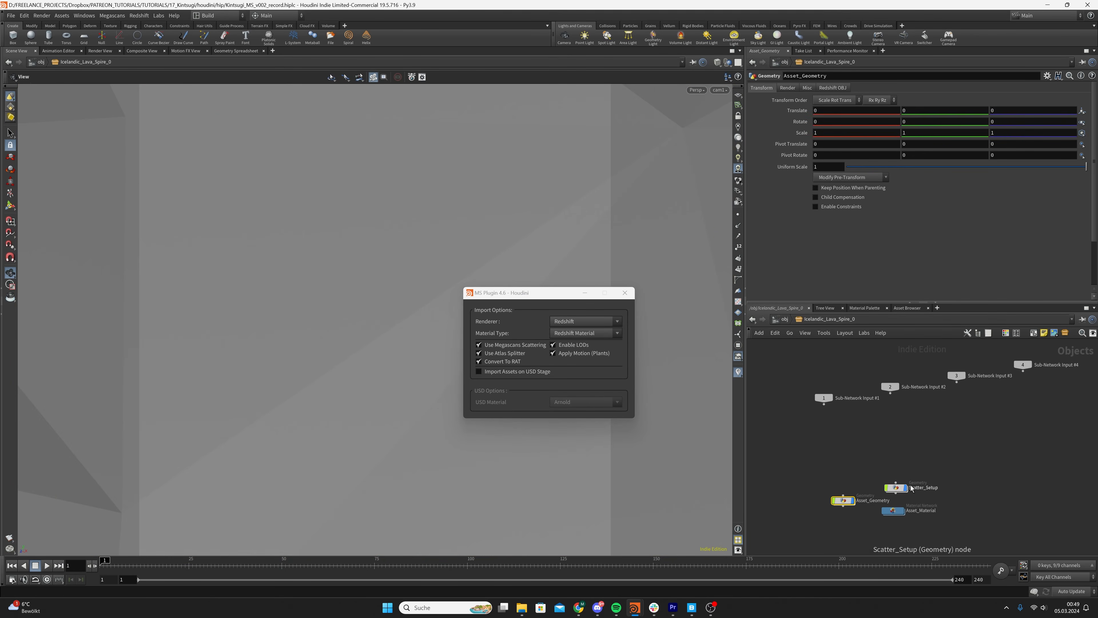
pyautogui.click(899, 489)
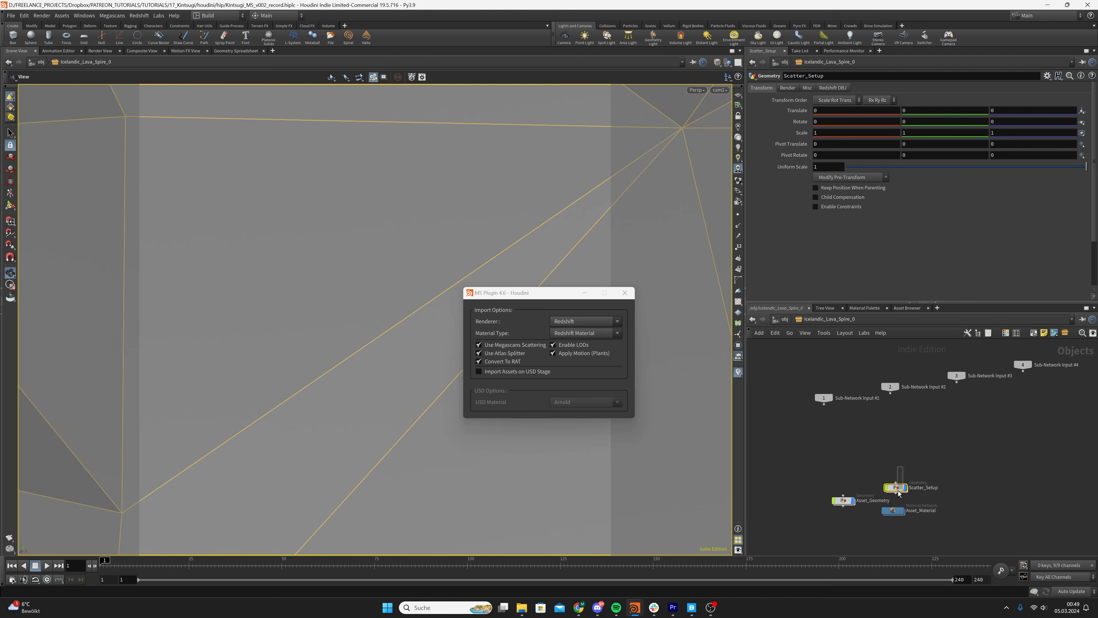
pyautogui.press('Delete')
# Copy the Icelandic_Lava_Spire_0 material builder from Asset_Material into the scene's mat network
pyautogui.doubleClick(894, 510)
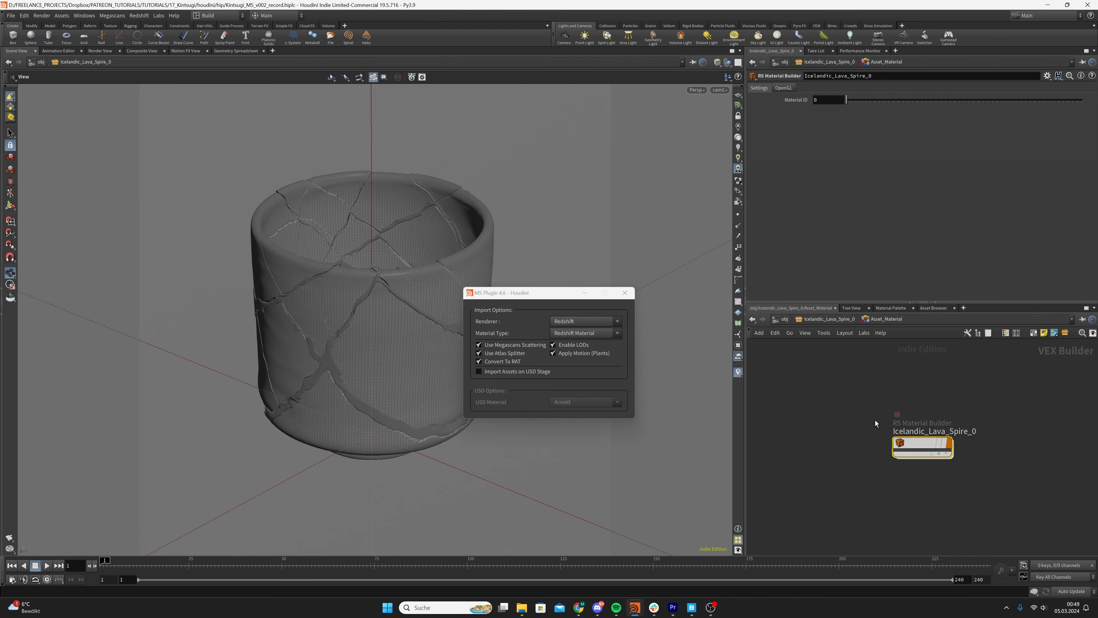
pyautogui.hotkey('ctrl', 'c')
pyautogui.click(785, 319)
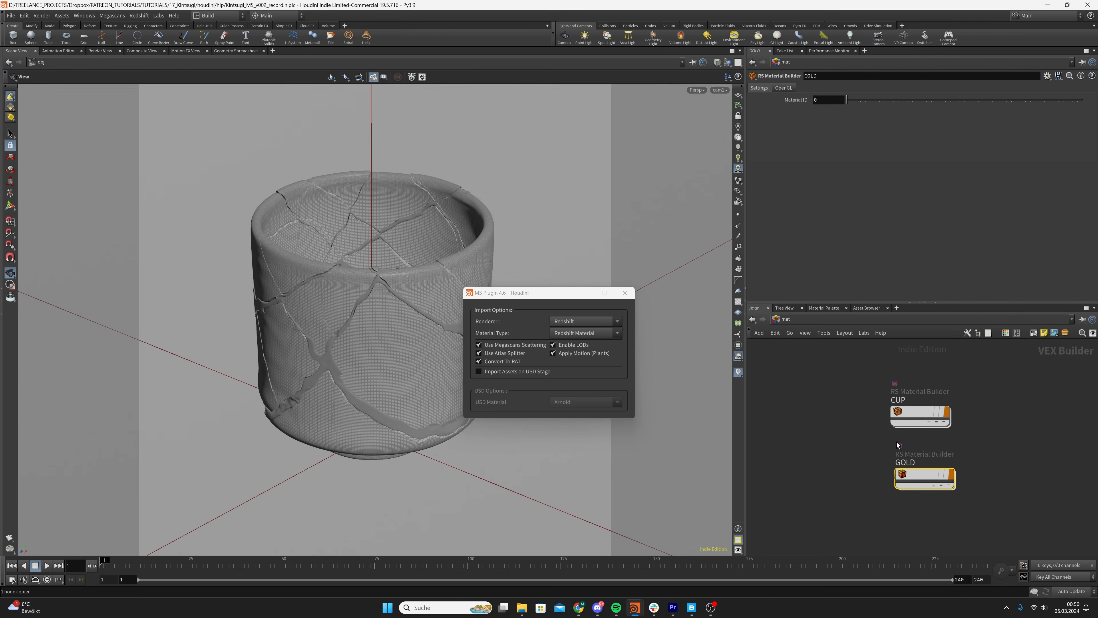
pyautogui.scroll(-3, 927, 521)
pyautogui.moveTo(928, 521); pyautogui.dragTo(885, 462, button='middle')
pyautogui.hotkey('ctrl', 'v')
# Arrange the materials in a column and rename the pasted lava spire material ROCK
pyautogui.moveTo(824, 363); pyautogui.dragTo(878, 432)
pyautogui.press('l')
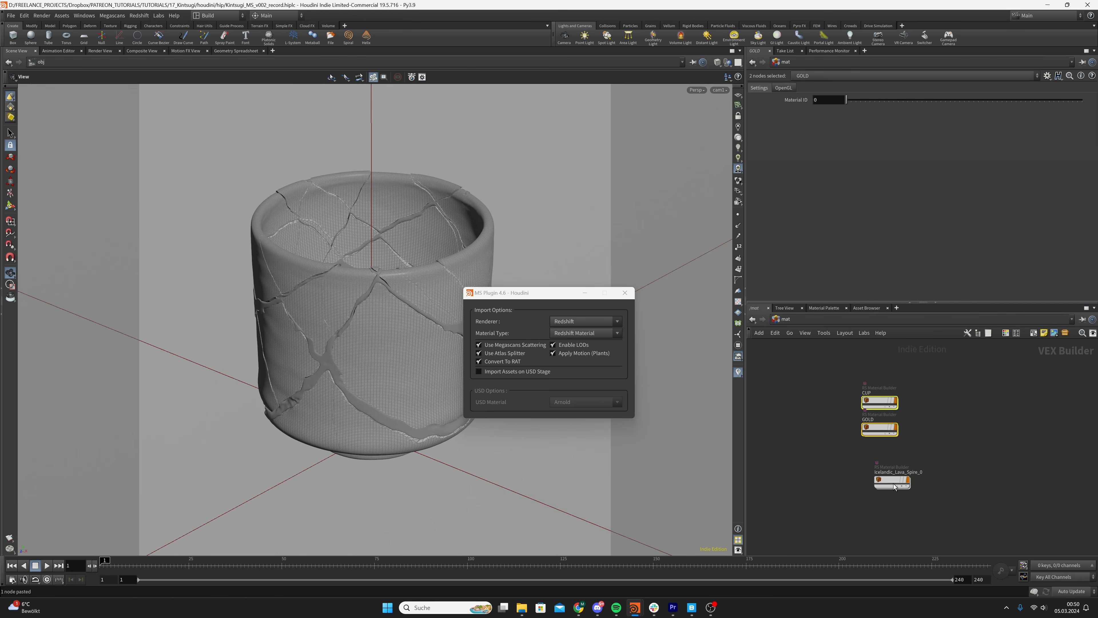
pyautogui.moveTo(891, 481); pyautogui.dragTo(879, 471)
pyautogui.doubleClick(879, 464)
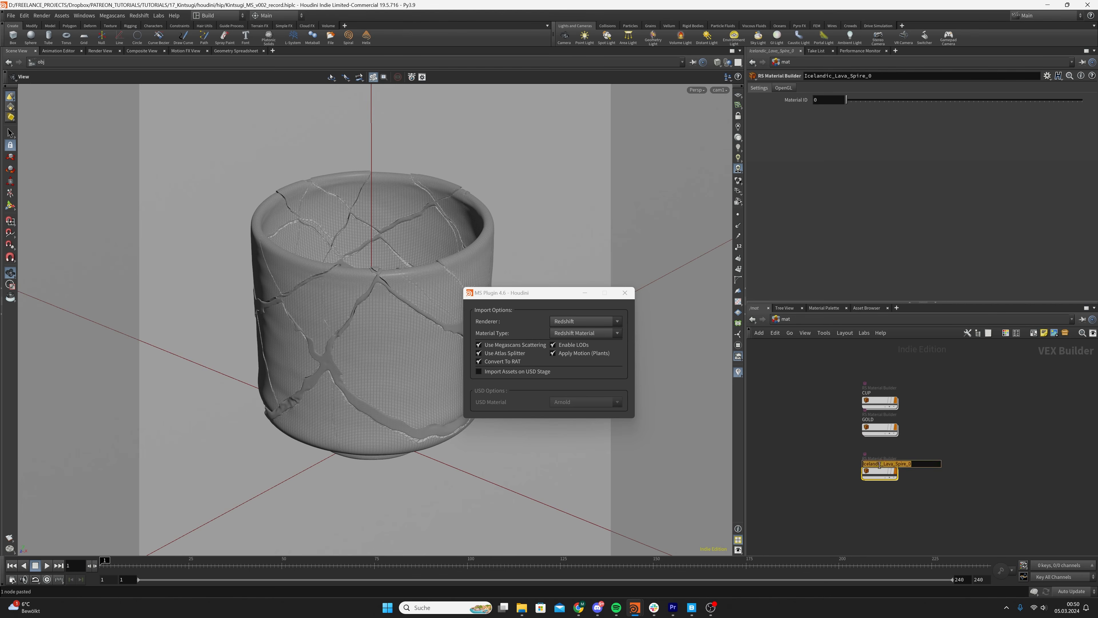
pyautogui.write('ROCK')
pyautogui.press('Return')
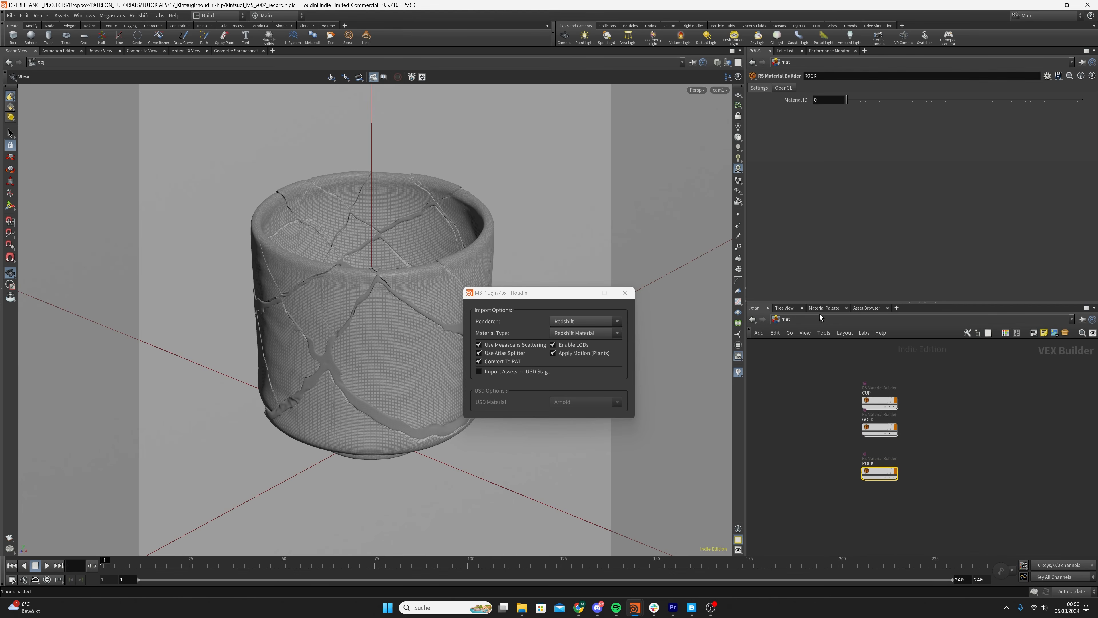
# Lay out the imported Asset_Geometry network and copy its high-resolution chain, from file1 to the Icelandic_Lava_Spire_0_high null
pyautogui.click(813, 323)
pyautogui.click(846, 369)
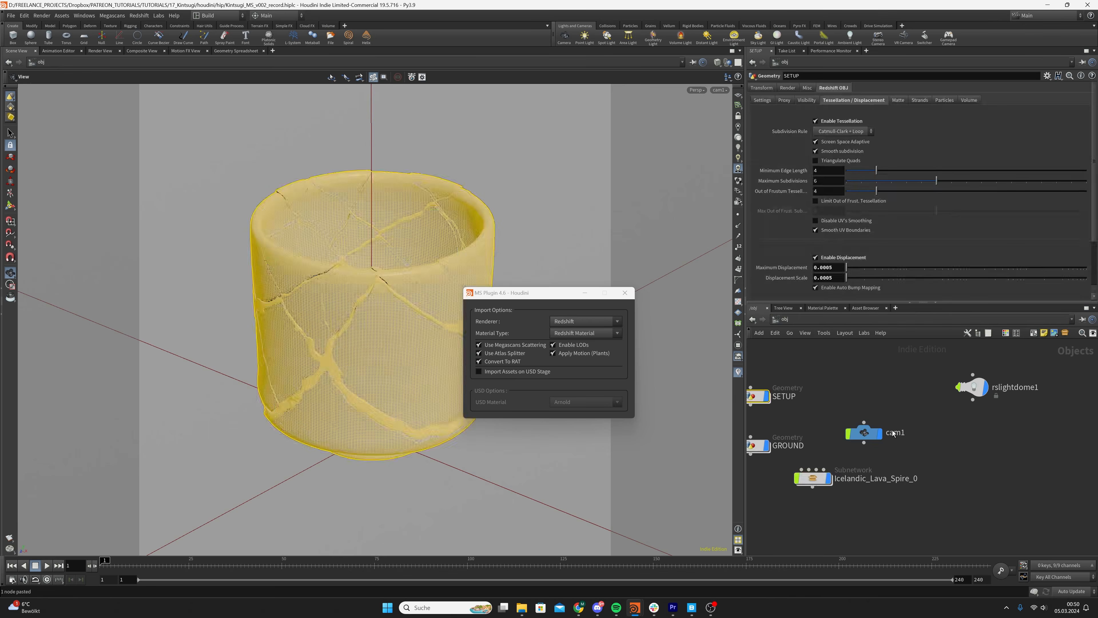
pyautogui.doubleClick(814, 478)
pyautogui.doubleClick(843, 501)
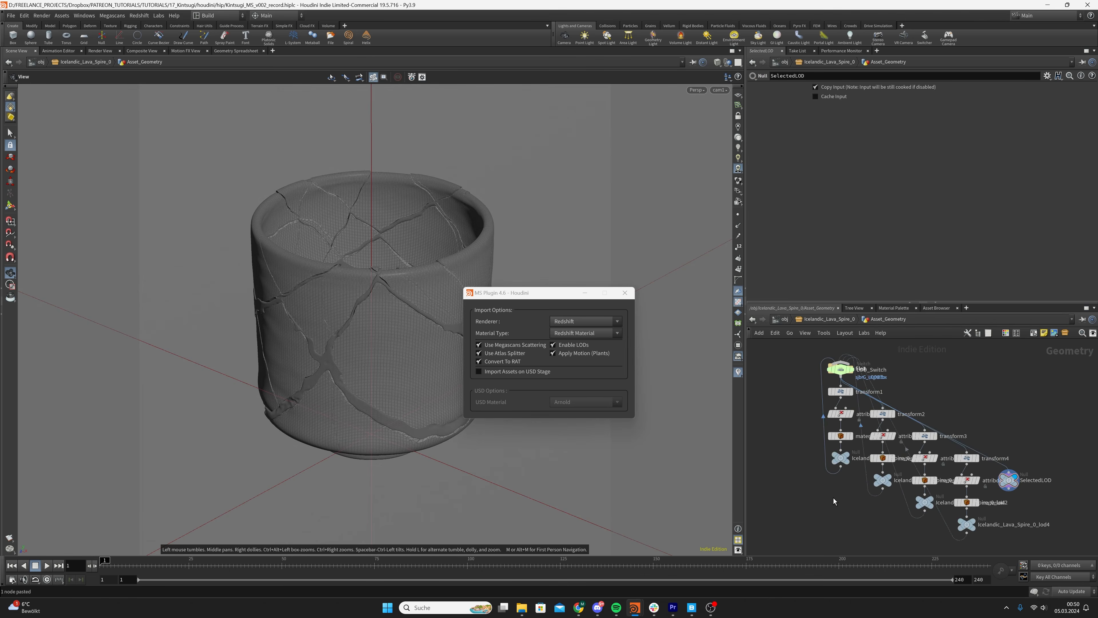
pyautogui.press('l')
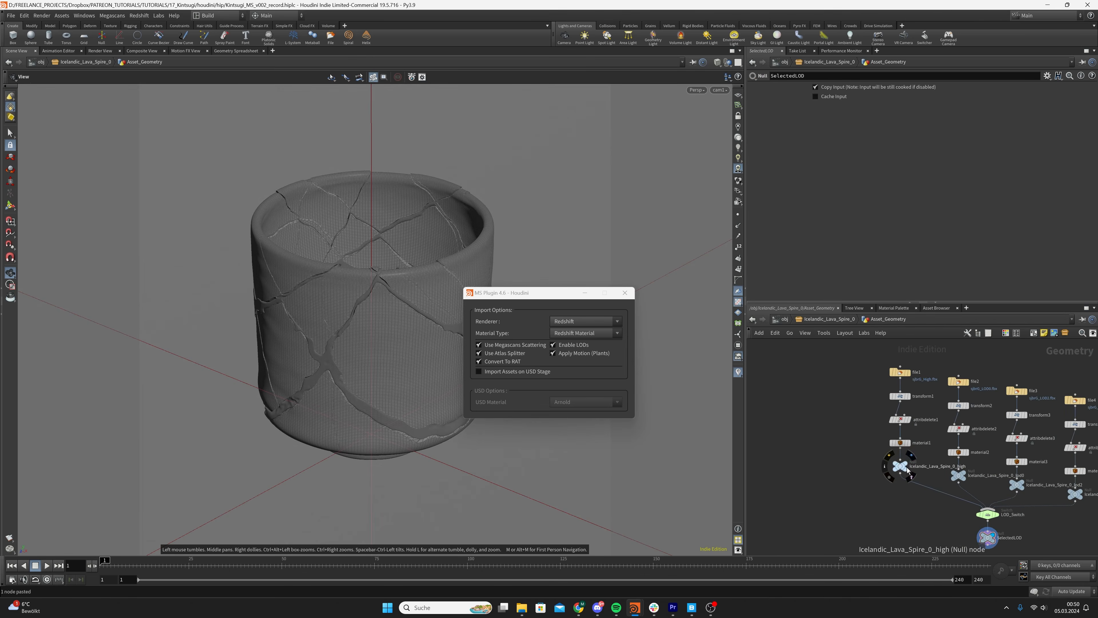
pyautogui.press('r')
pyautogui.click(907, 467)
pyautogui.moveTo(870, 356); pyautogui.dragTo(926, 492)
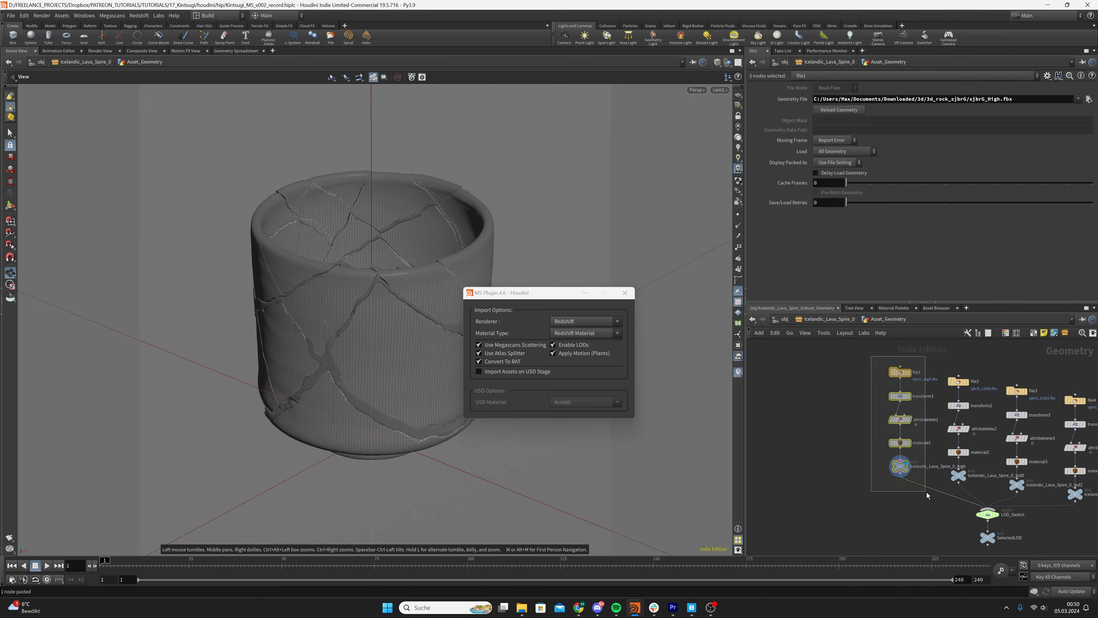
pyautogui.hotkey('ctrl', 'c')
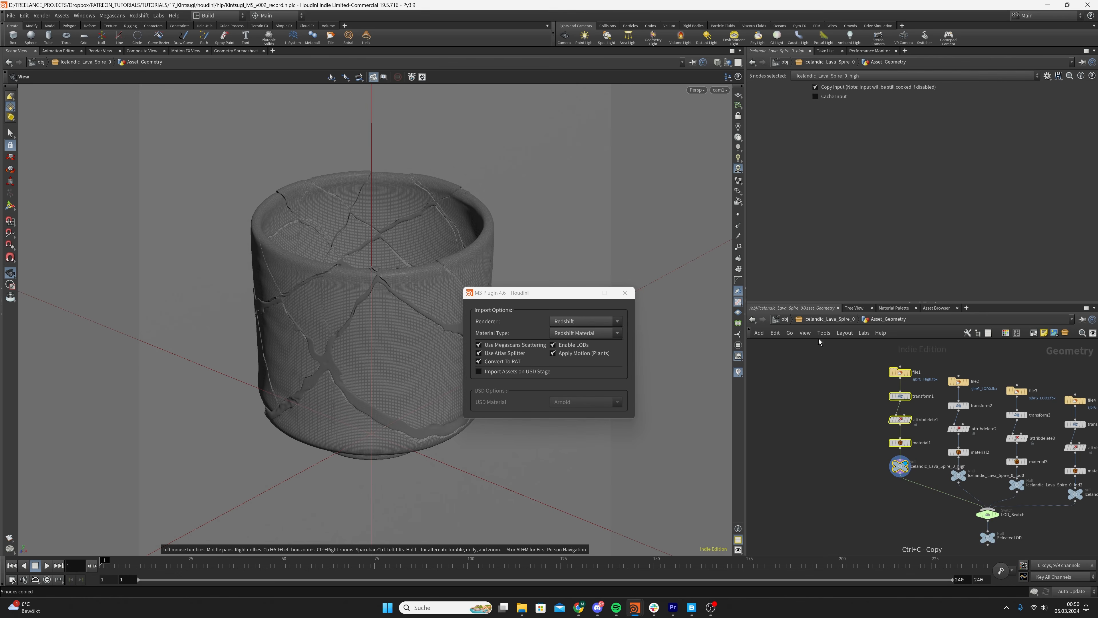
# Create a geometry object at the scene level below GROUND and name it ROCK
pyautogui.click(810, 322)
pyautogui.click(784, 321)
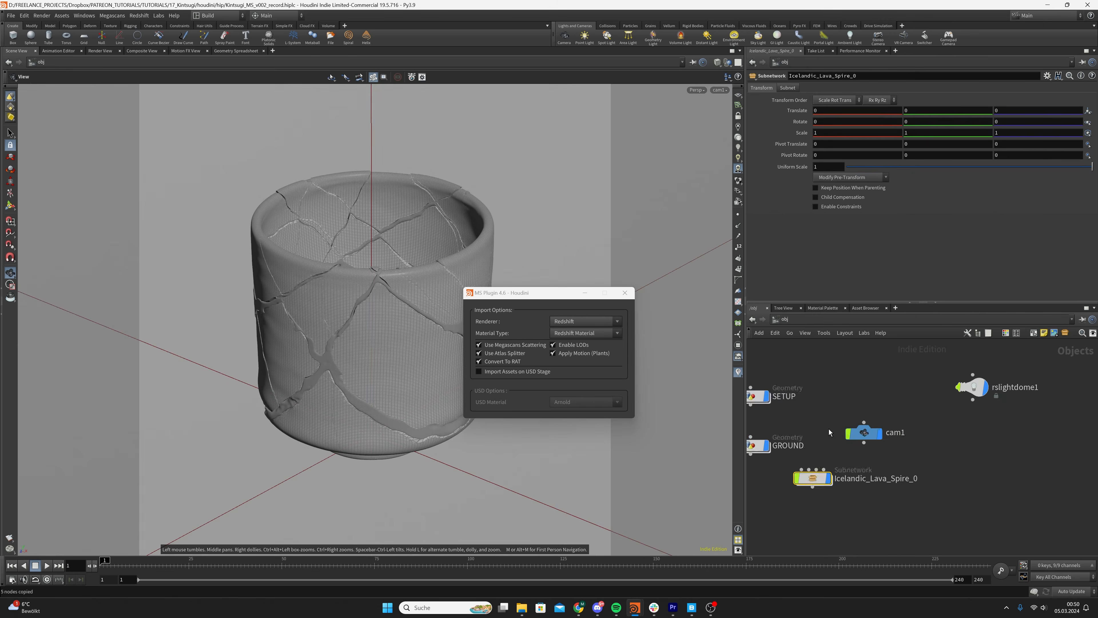
pyautogui.scroll(-3, 804, 443)
pyautogui.moveTo(802, 444); pyautogui.dragTo(911, 397, button='middle')
pyautogui.press('Tab')
pyautogui.write('geo')
pyautogui.press('Return')
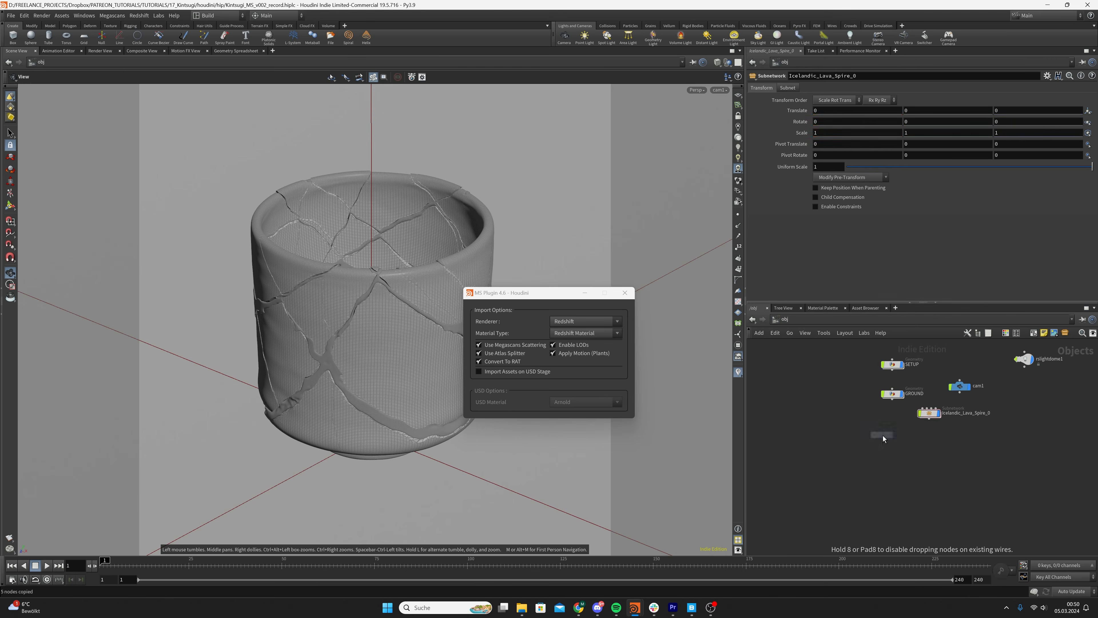
pyautogui.click(883, 435)
pyautogui.moveTo(883, 438); pyautogui.dragTo(893, 433)
pyautogui.doubleClick(910, 432)
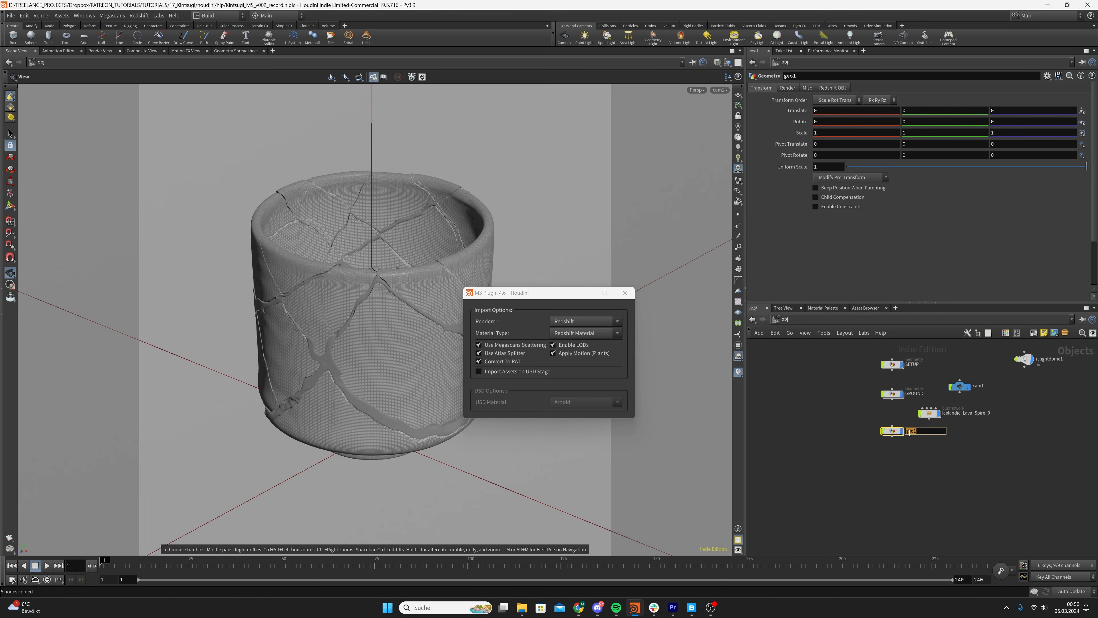
pyautogui.write('ROCK')
pyautogui.press('Return')
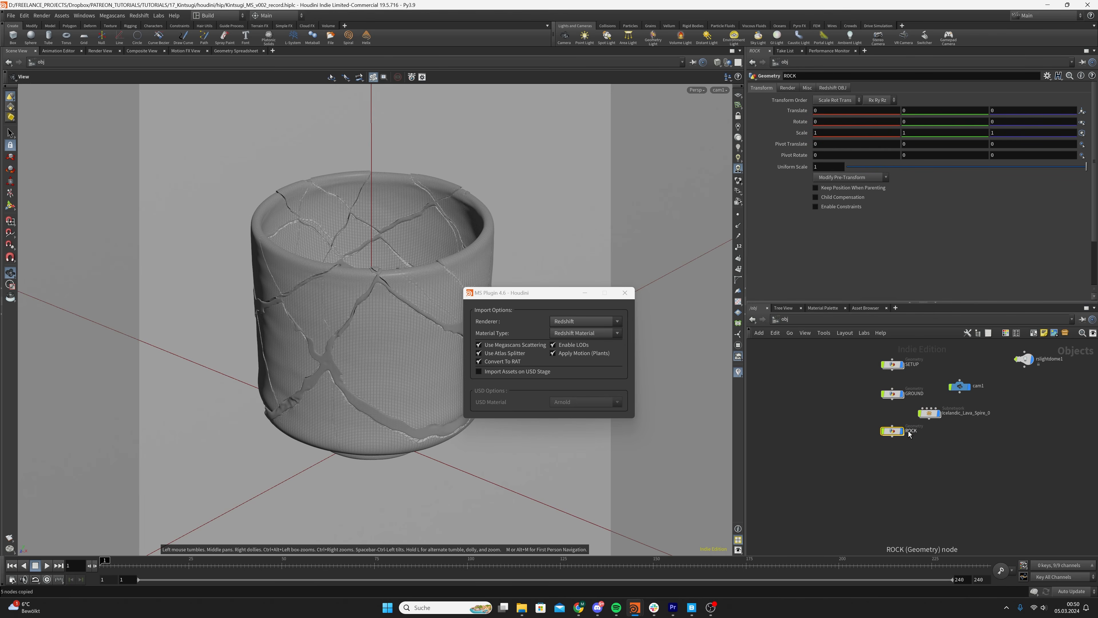
# Paste the copied high-resolution node chain into the ROCK geometry network
pyautogui.doubleClick(892, 431)
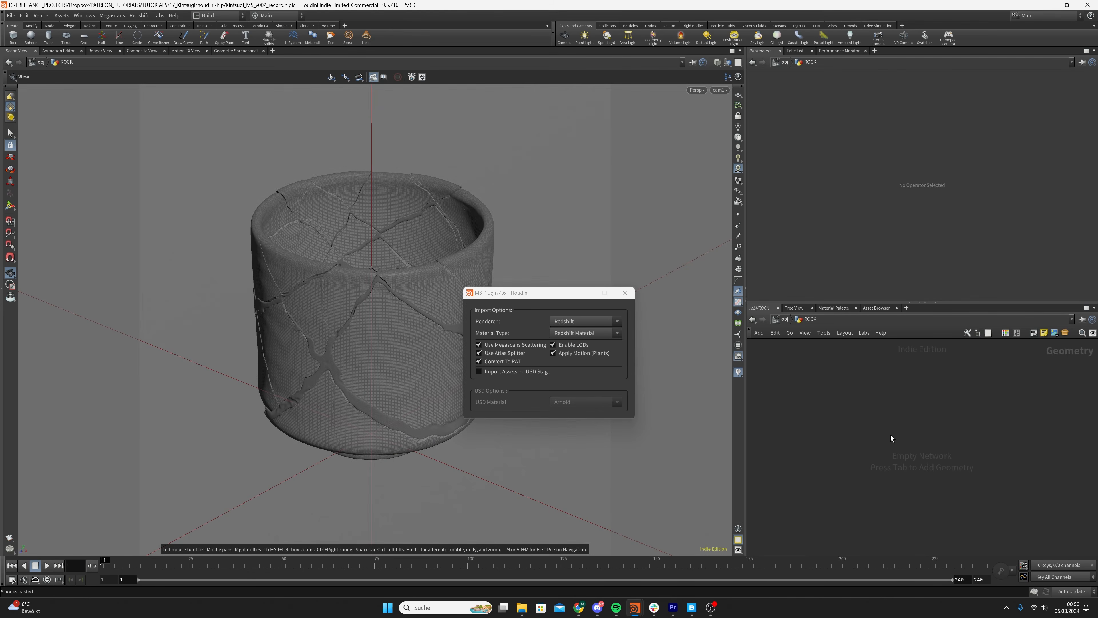
pyautogui.hotkey('ctrl', 'v')
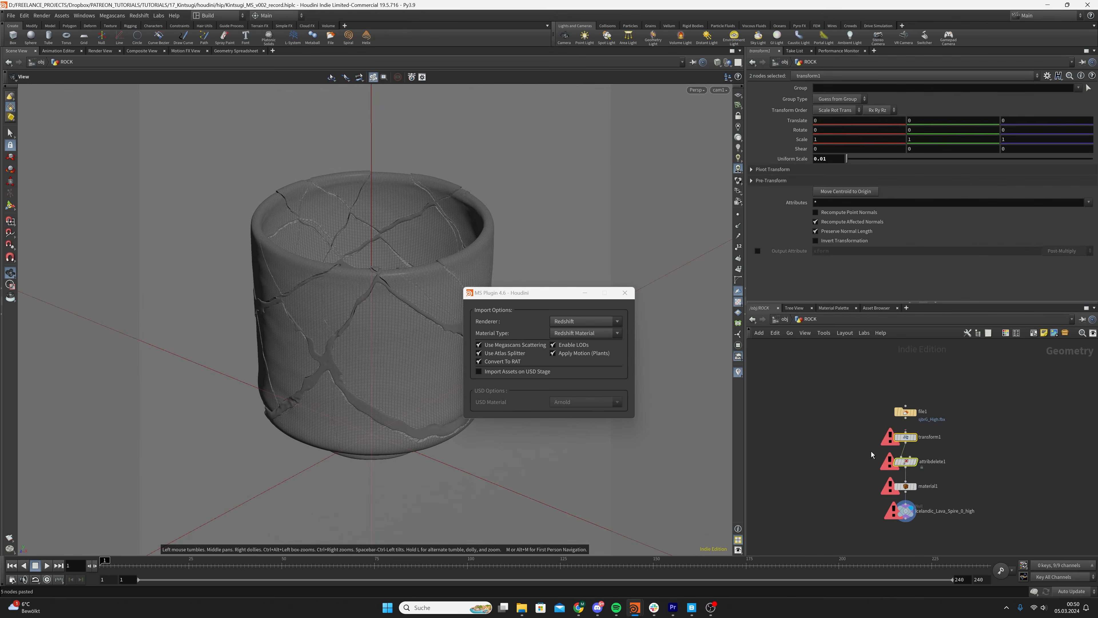
pyautogui.click(899, 512)
pyautogui.click(906, 418)
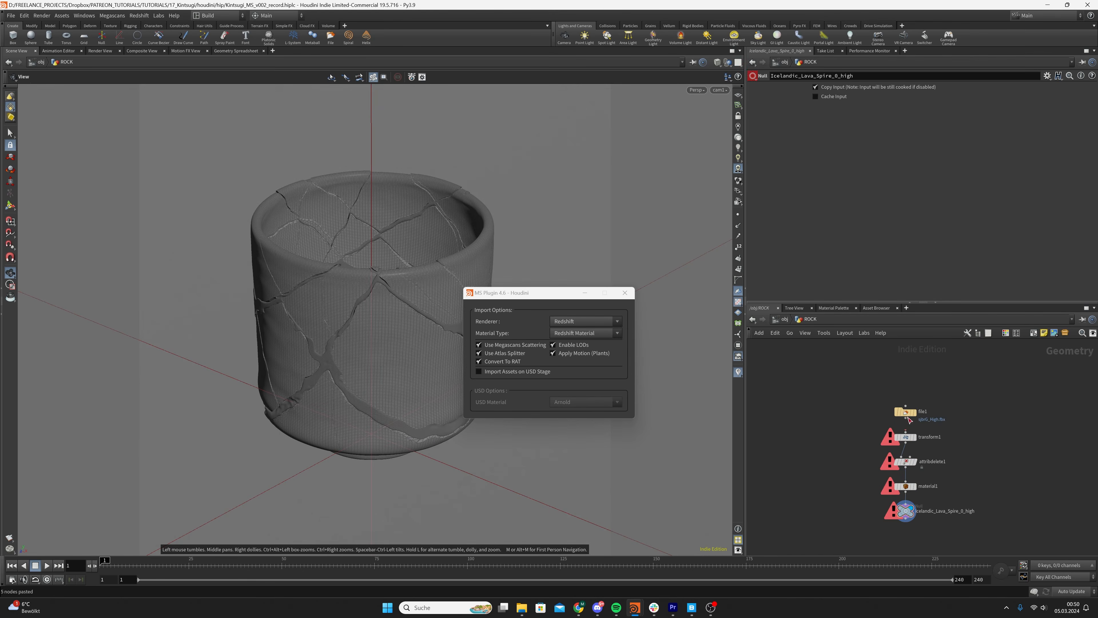
pyautogui.click(906, 432)
# Delete the imported Icelandic_Lava_Spire_0 subnetwork from the scene and close the Megascans plugin window
pyautogui.click(783, 320)
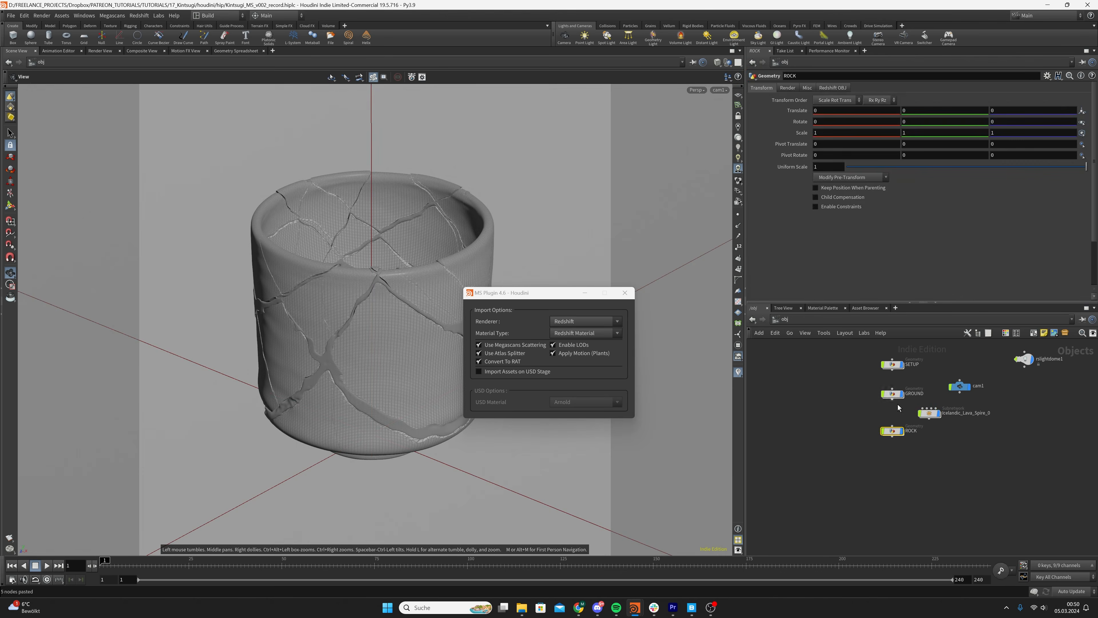
pyautogui.click(929, 413)
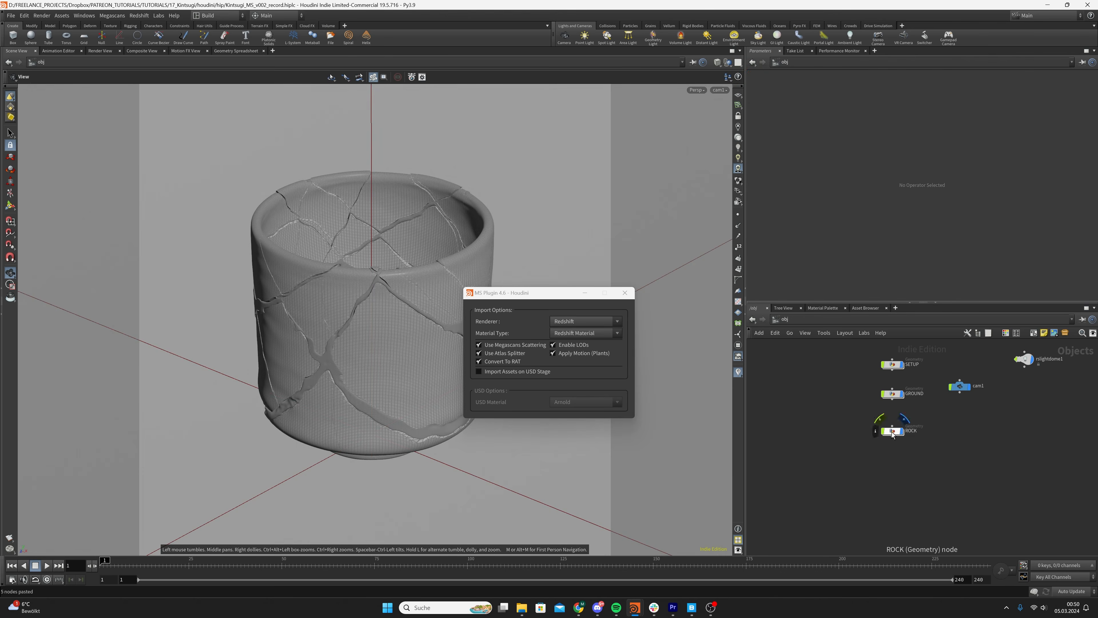
pyautogui.press('Delete')
pyautogui.click(585, 293)
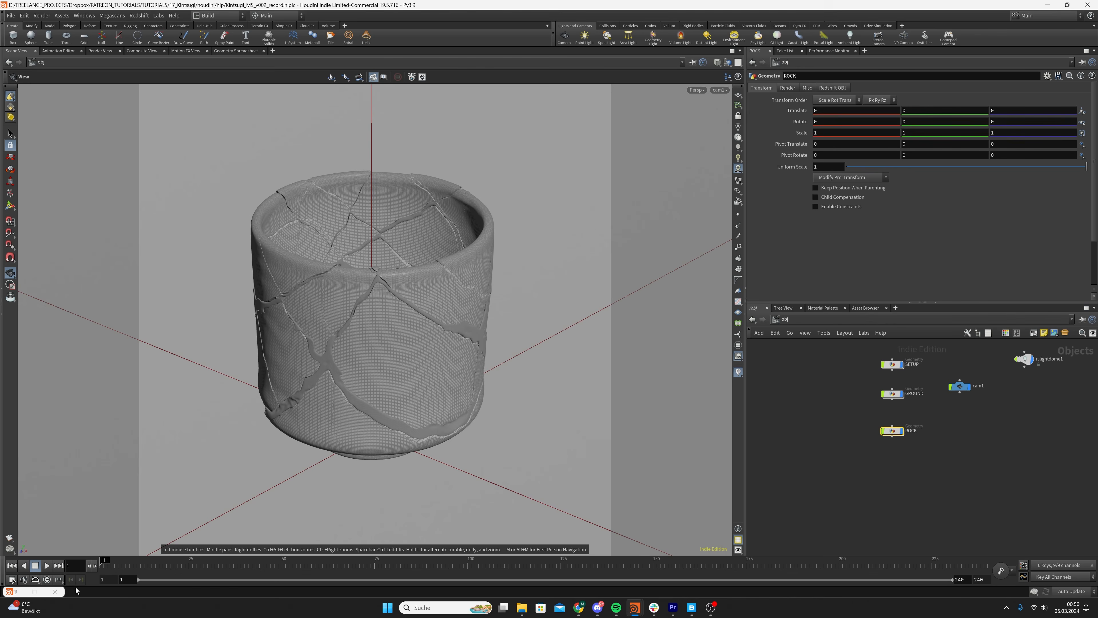
pyautogui.click(55, 592)
# Examine the imported rock's shape and scale in the viewport from several angles
pyautogui.moveTo(828, 400); pyautogui.dragTo(901, 448)
pyautogui.scroll(-5, 537, 336)
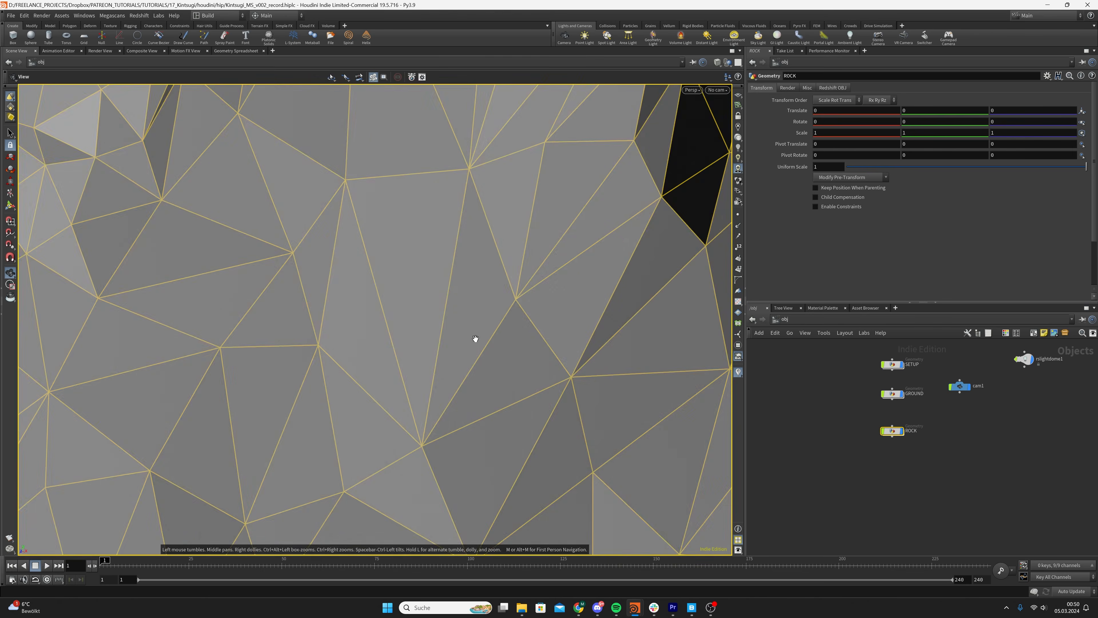
pyautogui.press('h')
pyautogui.moveTo(455, 337); pyautogui.dragTo(618, 262, button='right')
pyautogui.moveTo(618, 262); pyautogui.dragTo(437, 303)
pyautogui.moveTo(437, 303); pyautogui.dragTo(532, 304, button='right')
pyautogui.moveTo(532, 304); pyautogui.dragTo(496, 331)
pyautogui.moveTo(375, 323); pyautogui.dragTo(517, 282, button='right')
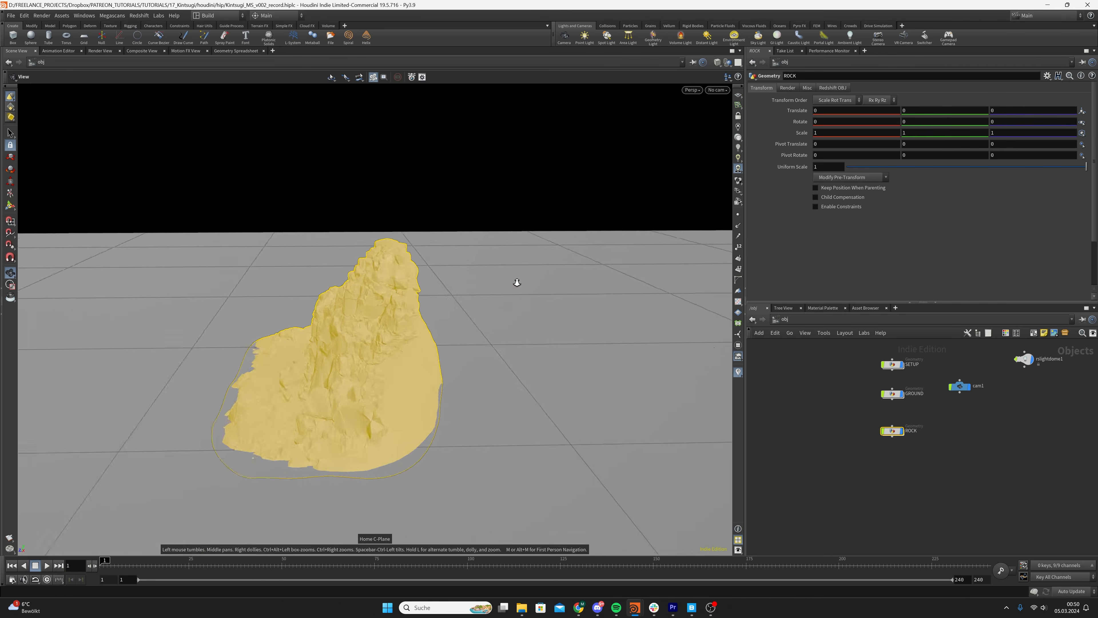
pyautogui.moveTo(518, 282); pyautogui.dragTo(532, 307)
pyautogui.moveTo(532, 307); pyautogui.dragTo(426, 330, button='middle')
pyautogui.moveTo(386, 446); pyautogui.dragTo(607, 348, button='middle')
pyautogui.click(819, 426)
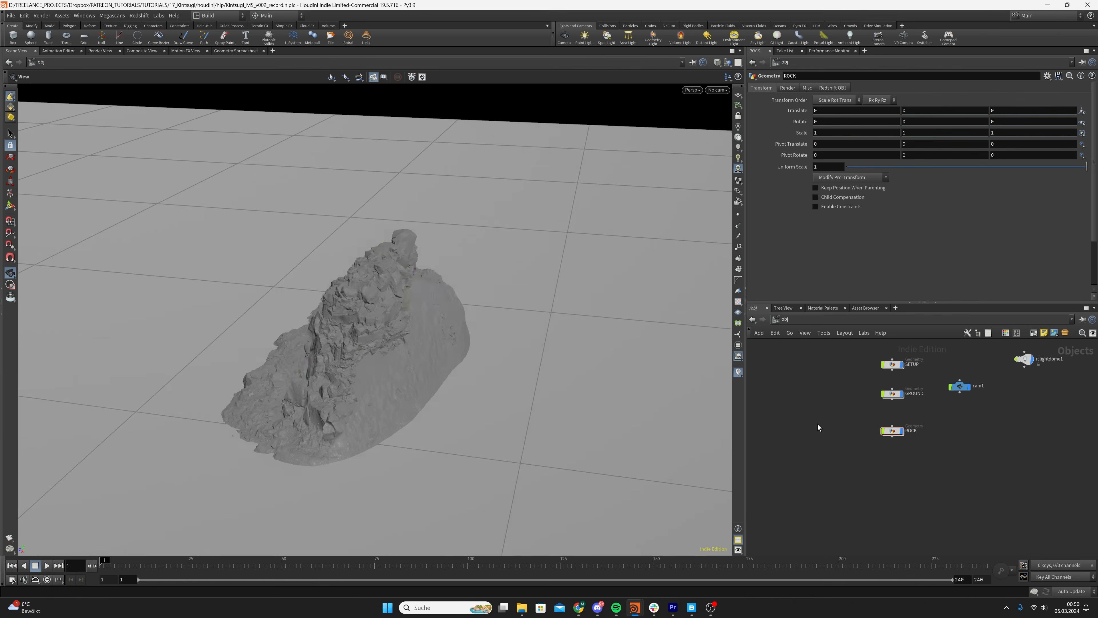
# Compare the imported rock's size with the cup from SETUP in the viewport
pyautogui.moveTo(361, 379)
pyautogui.mouseDown()
pyautogui.moveTo(434, 336)
pyautogui.moveTo(586, 353)
pyautogui.moveTo(362, 364)
pyautogui.mouseUp()
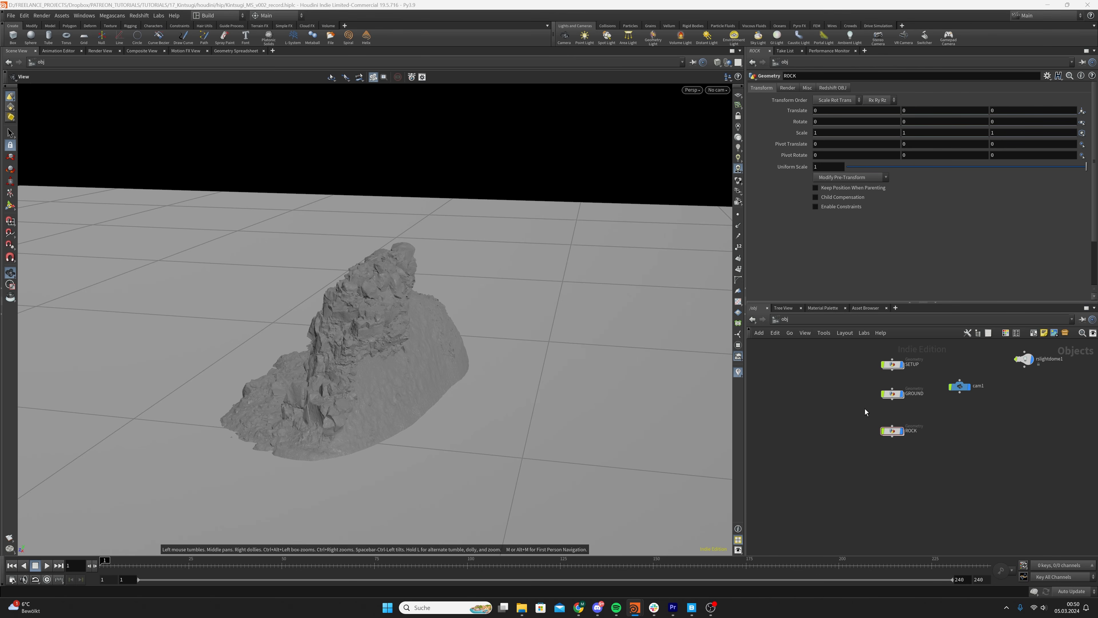
pyautogui.click(892, 394)
pyautogui.click(893, 364)
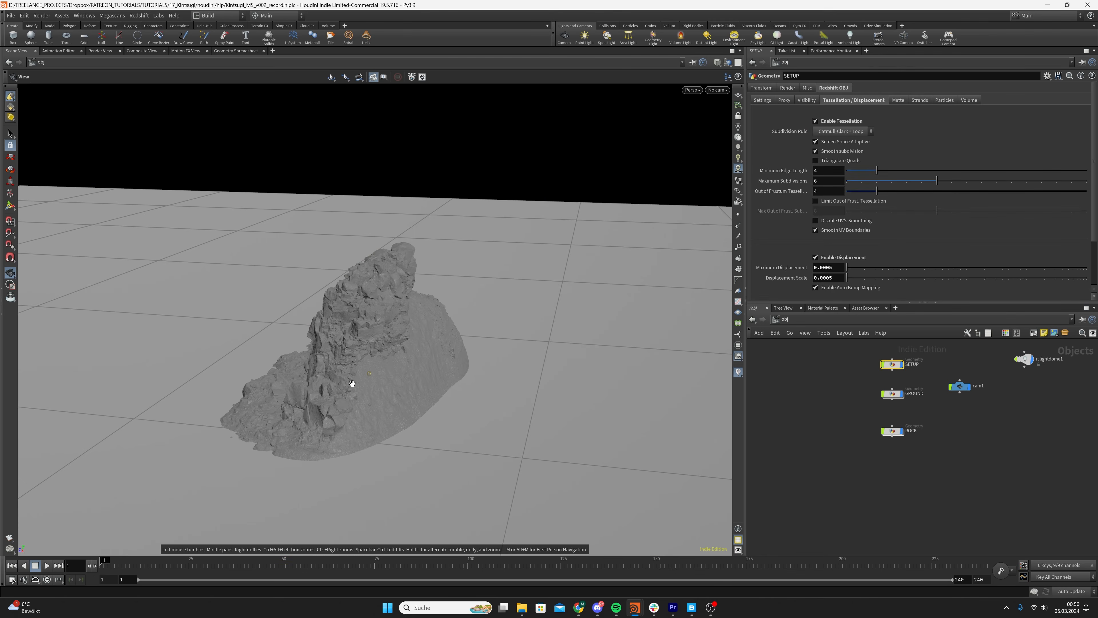
pyautogui.moveTo(368, 378); pyautogui.dragTo(752, 338, button='right')
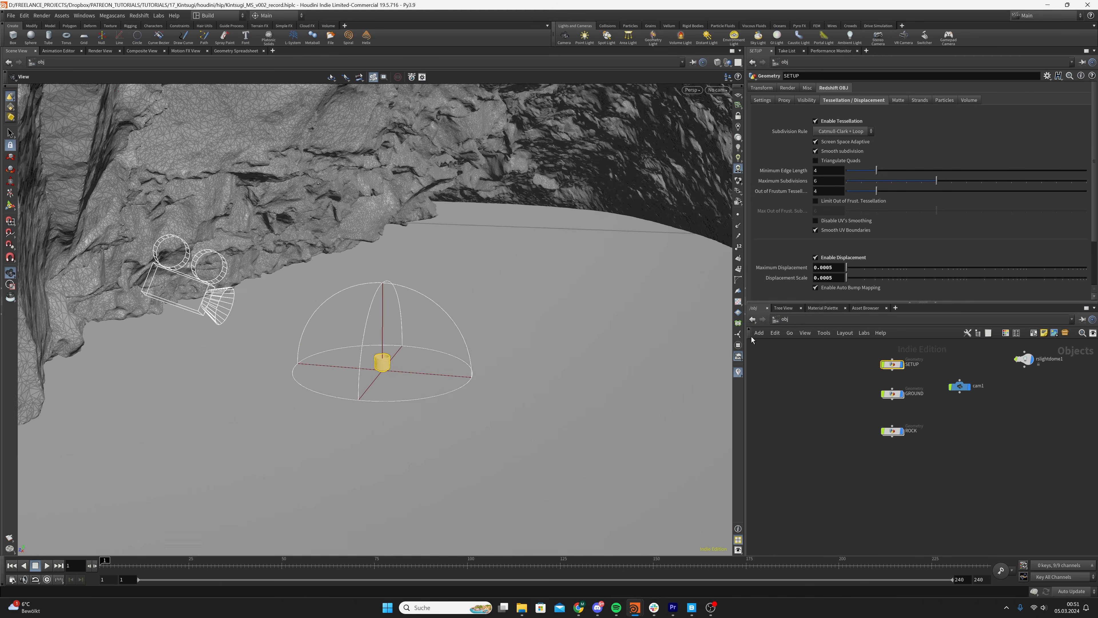
pyautogui.moveTo(389, 352); pyautogui.dragTo(458, 284, button='right')
pyautogui.moveTo(473, 259); pyautogui.dragTo(345, 263)
pyautogui.moveTo(377, 223); pyautogui.dragTo(453, 269)
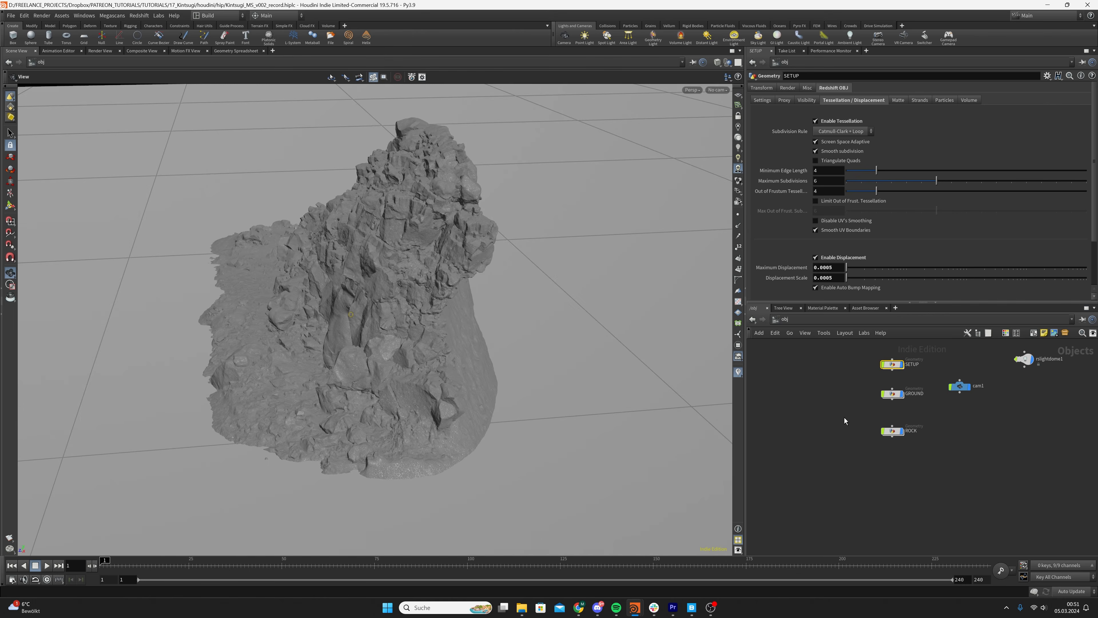
pyautogui.moveTo(418, 306); pyautogui.dragTo(377, 294)
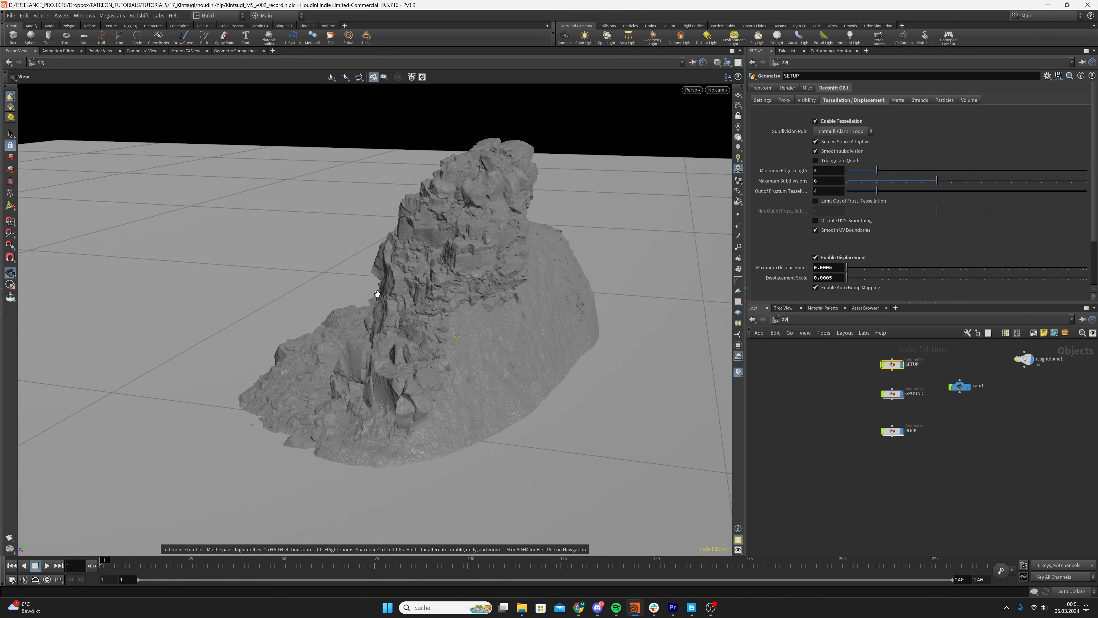
pyautogui.moveTo(585, 317); pyautogui.dragTo(490, 309)
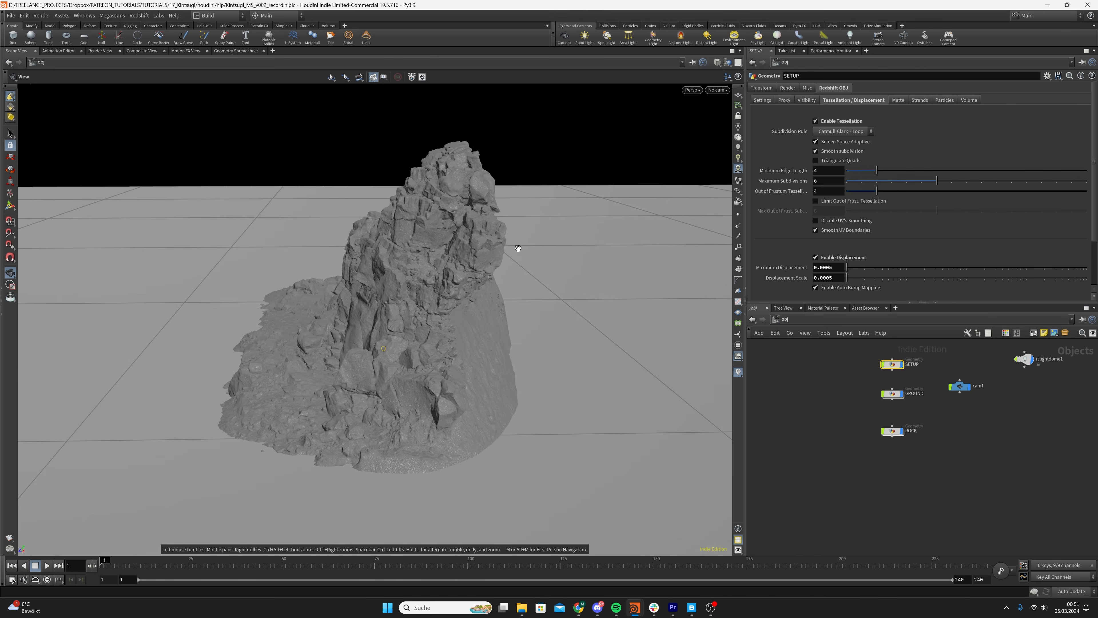
# In the ROCK network, insert a Transform node between material1 and the Icelandic_Lava_Spire_0_high null, and display it
pyautogui.click(894, 431)
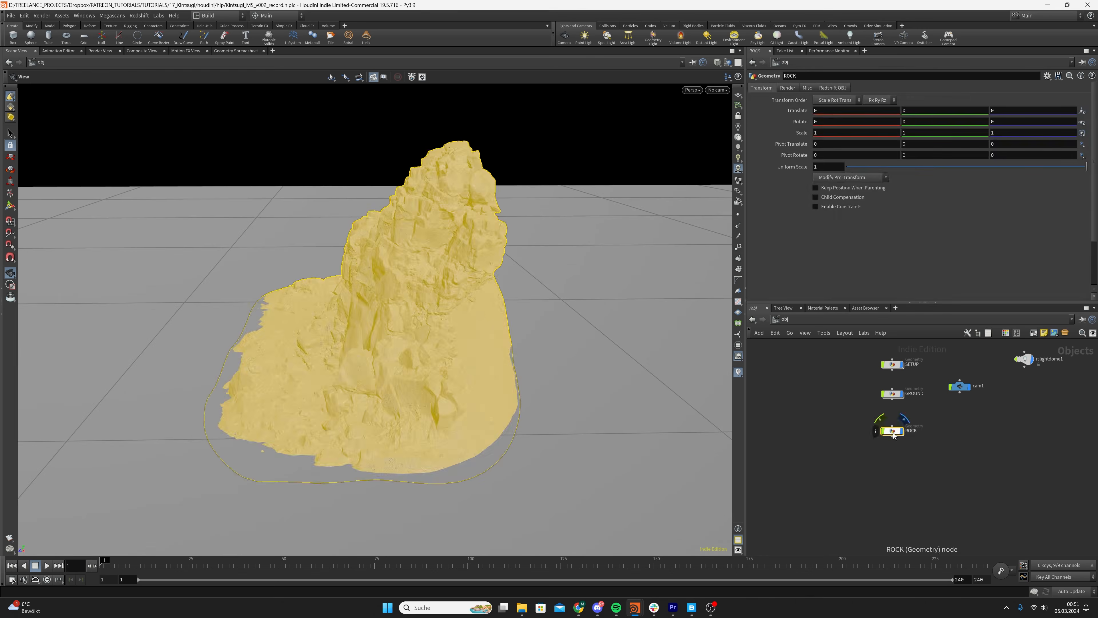
pyautogui.doubleClick(893, 431)
pyautogui.moveTo(897, 474)
pyautogui.mouseDown()
pyautogui.moveTo(896, 501)
pyautogui.moveTo(896, 476)
pyautogui.mouseUp()
pyautogui.press('Tab')
pyautogui.write('trans')
pyautogui.press('Return')
pyautogui.click(923, 476)
pyautogui.click(905, 474)
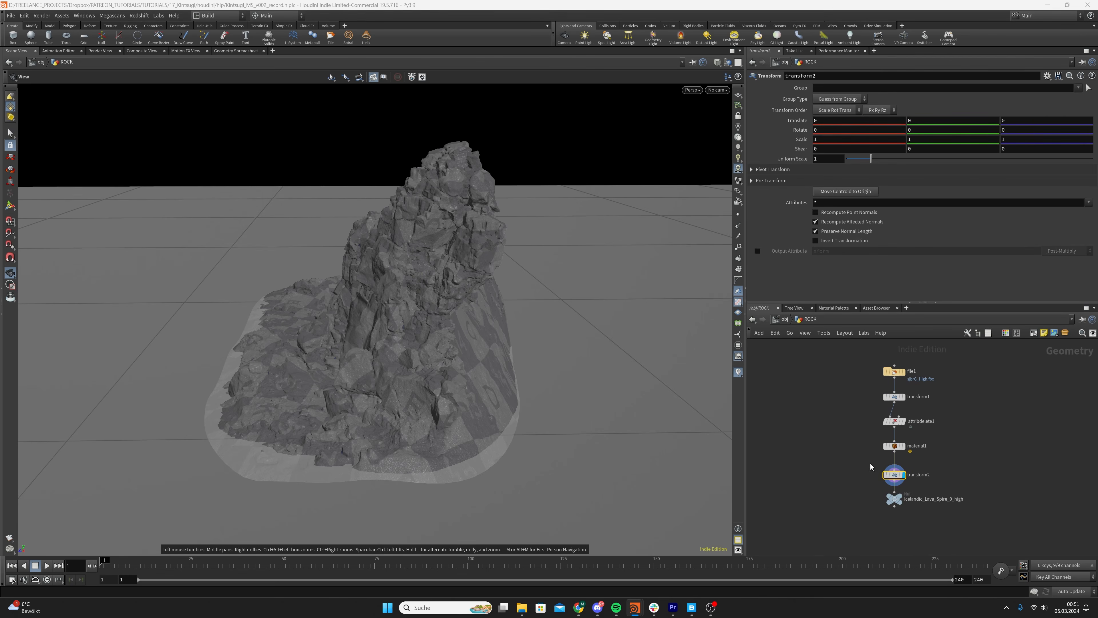
# Set the new Transform node's uniform scale to 0.1 to shrink the rock relative to the cup
pyautogui.doubleClick(835, 160)
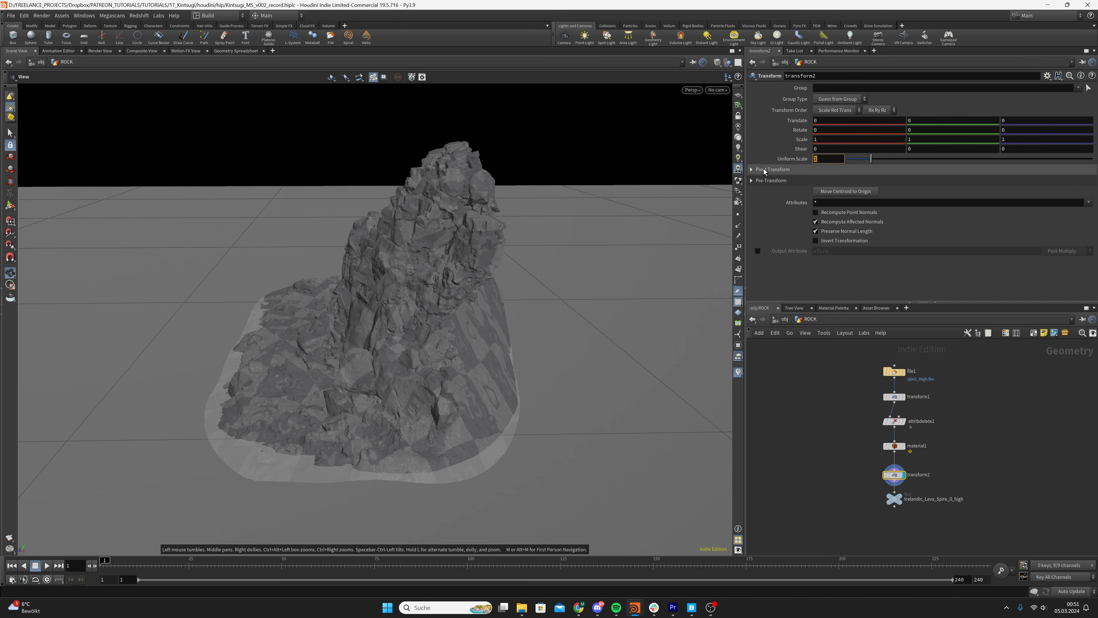
pyautogui.press('Return')
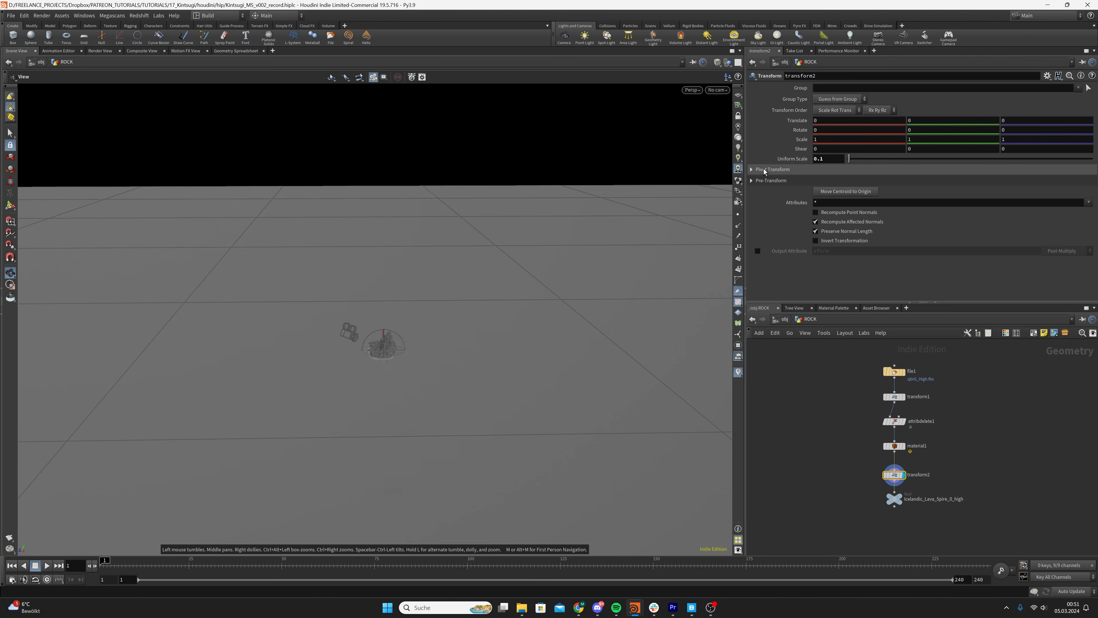
pyautogui.scroll(6, 448, 339)
pyautogui.moveTo(628, 308); pyautogui.dragTo(450, 323, button='right')
pyautogui.moveTo(446, 320); pyautogui.dragTo(410, 346)
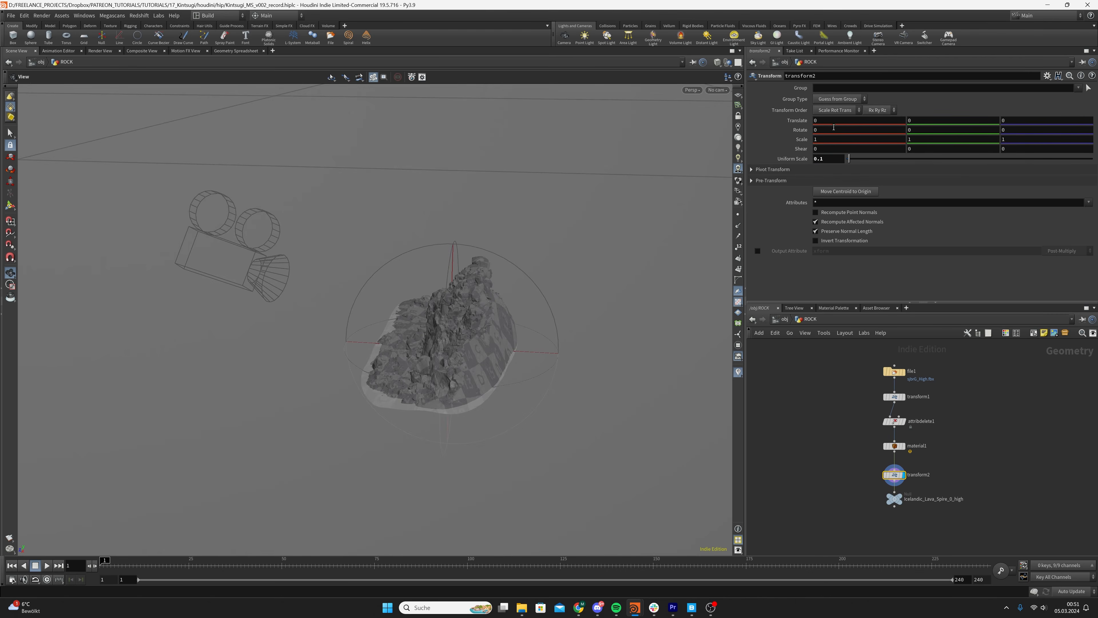
# Translate the scaled rock by 0.004 in X and -0.002 in Z, and save the scene
pyautogui.moveTo(834, 130); pyautogui.dragTo(779, 129)
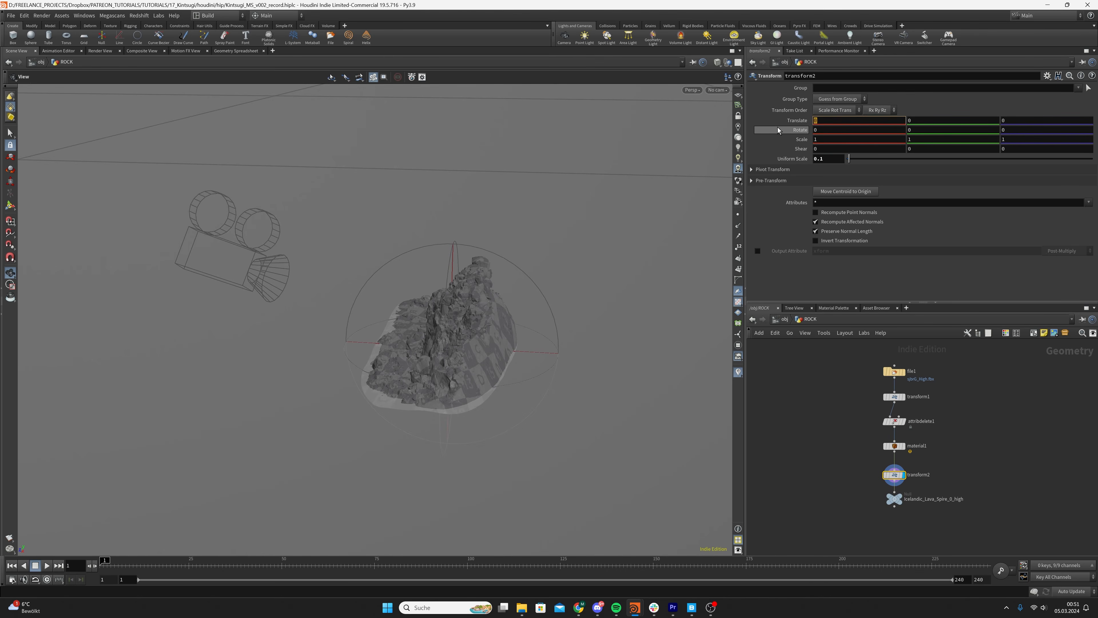
pyautogui.write('0.0')
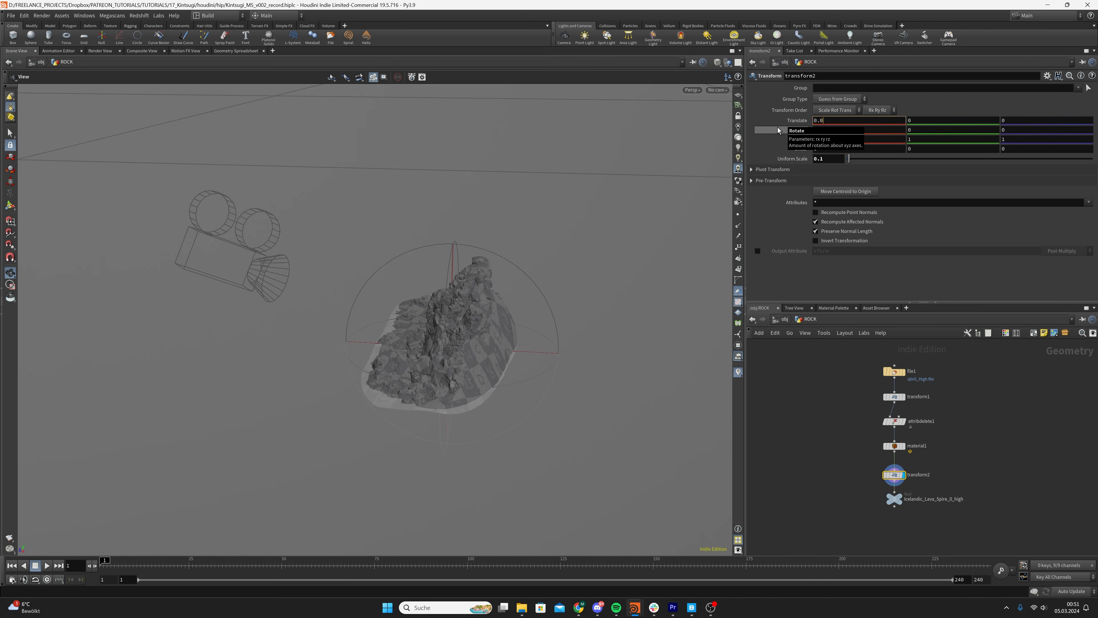
pyautogui.write('04')
pyautogui.press('Return')
pyautogui.click(1042, 120)
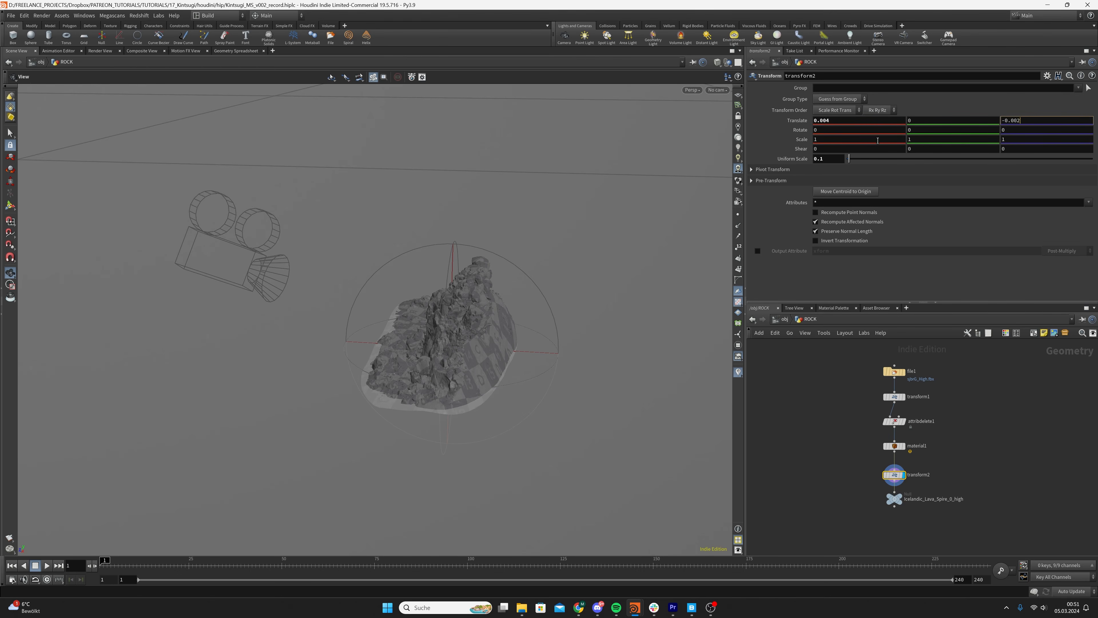
pyautogui.press('Return')
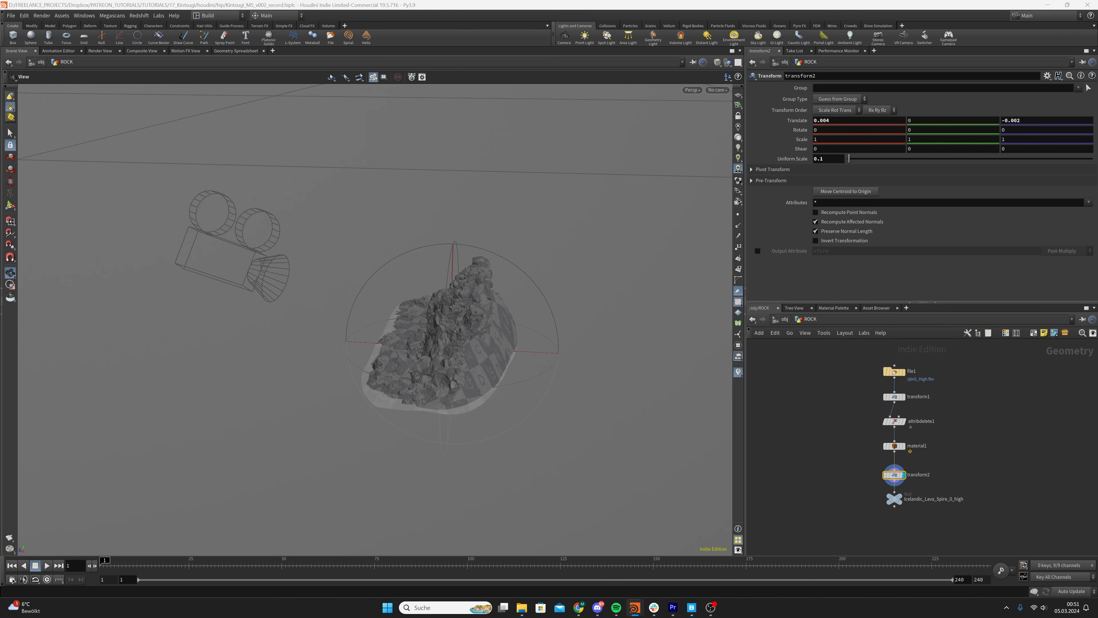
pyautogui.click(886, 398)
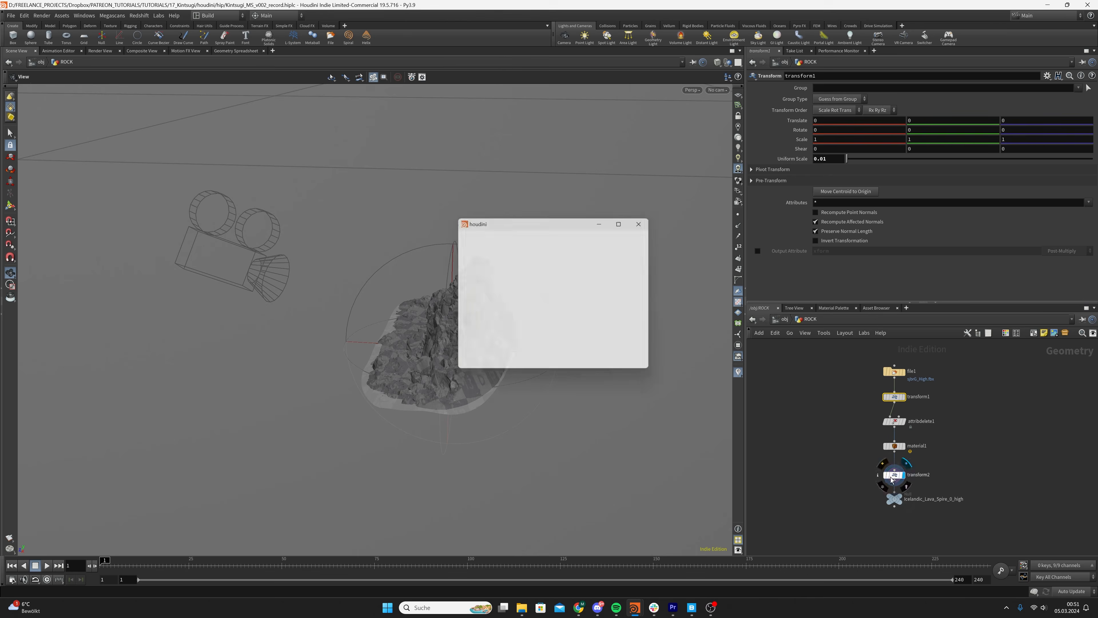
pyautogui.click(893, 499)
pyautogui.hotkey('ctrl', 's')
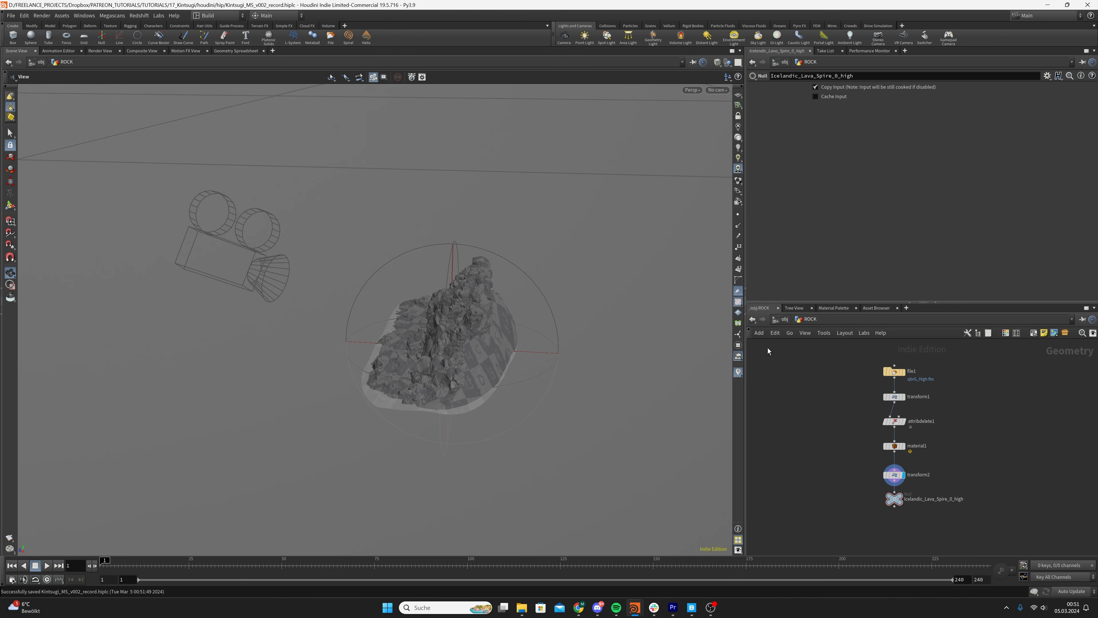
# Open the SETUP geometry network from the scene level, bring its final merge node into view, and save the scene
pyautogui.click(781, 318)
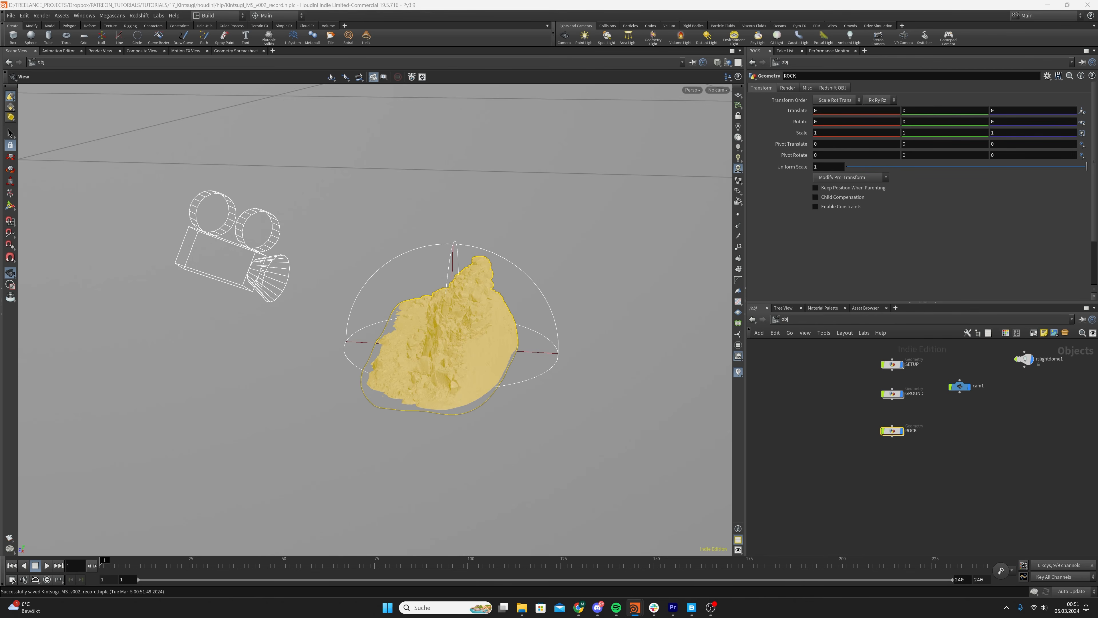
pyautogui.moveTo(842, 370); pyautogui.dragTo(847, 388, button='middle')
pyautogui.doubleClick(896, 385)
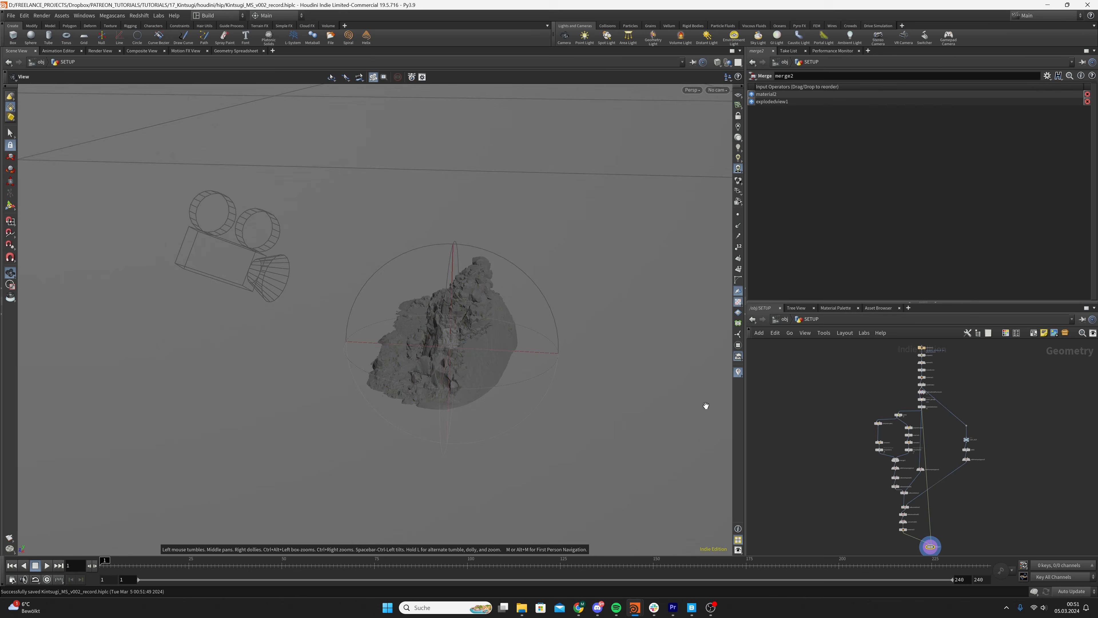
pyautogui.moveTo(425, 356); pyautogui.dragTo(490, 304, button='right')
pyautogui.moveTo(490, 304); pyautogui.dragTo(412, 372)
pyautogui.moveTo(921, 540); pyautogui.dragTo(918, 469, button='middle')
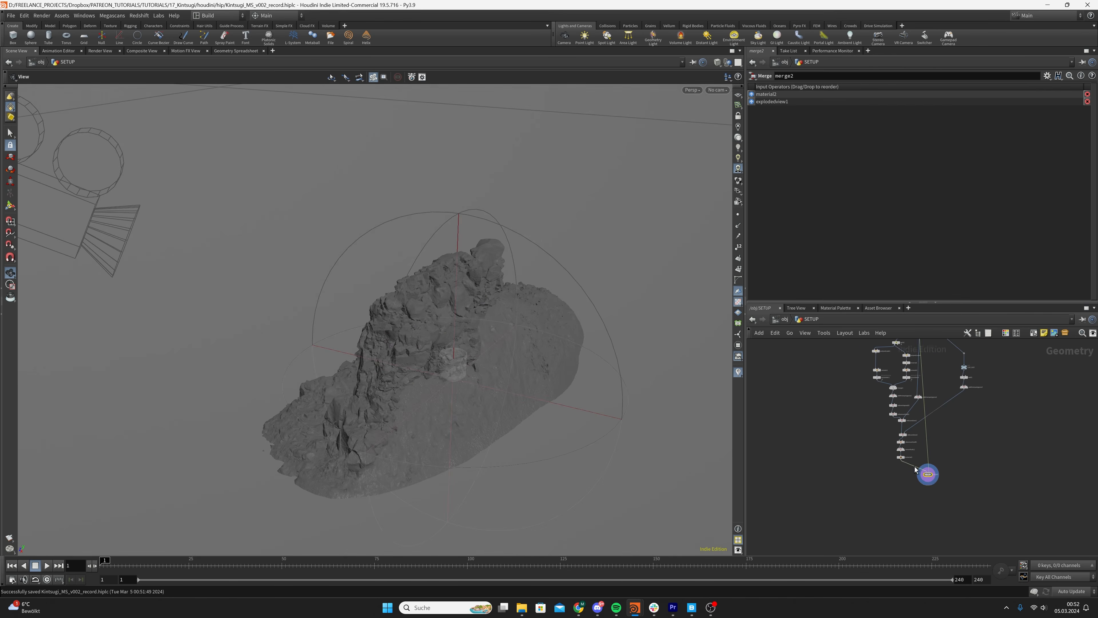
pyautogui.scroll(4, 923, 472)
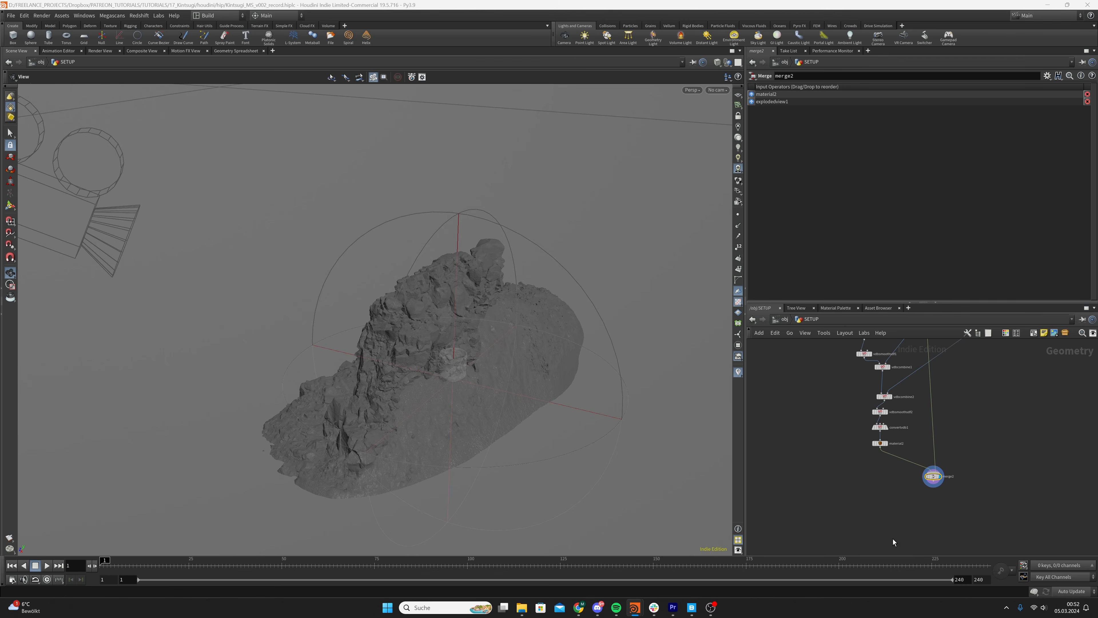
pyautogui.hotkey('ctrl', 's')
# Add a Transform node below the final merge in SETUP, connect it, and display it
pyautogui.press('Tab')
pyautogui.write('transform')
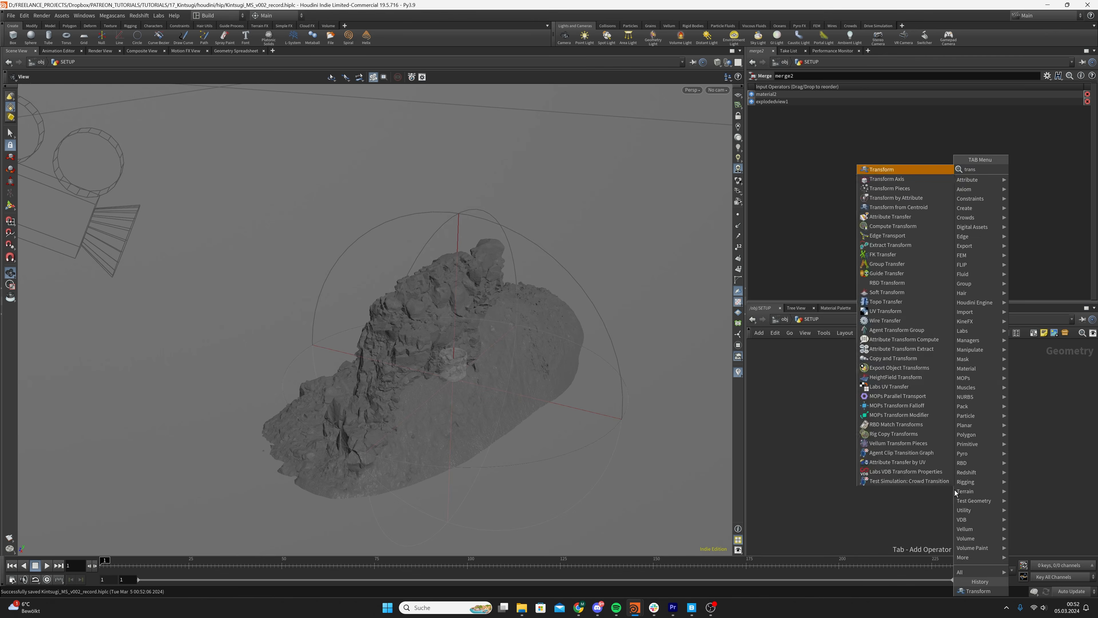
pyautogui.press('Return')
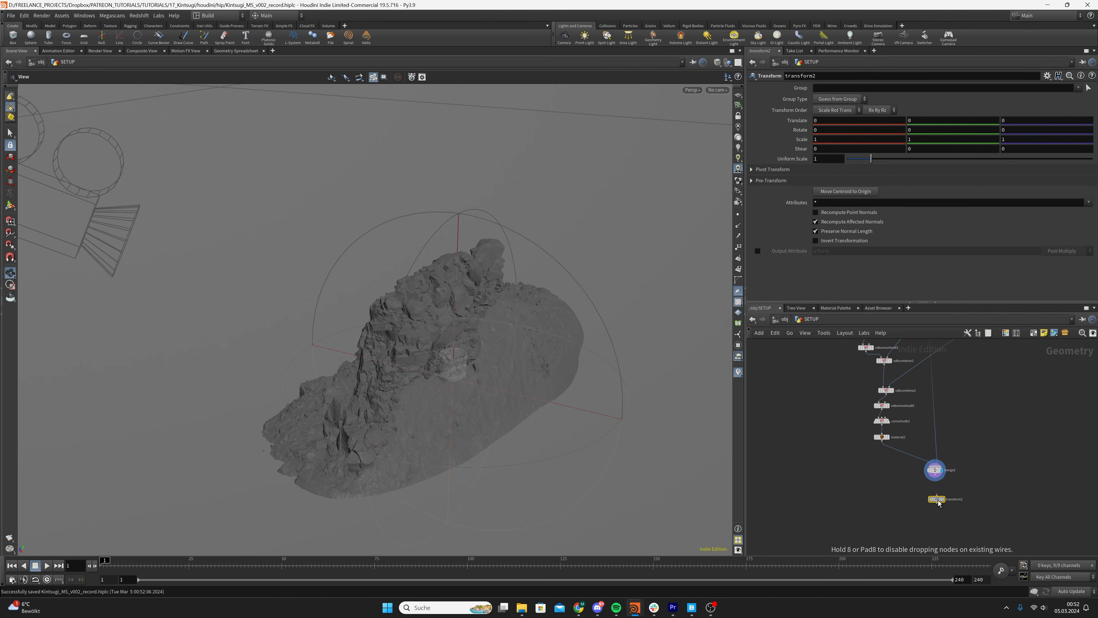
pyautogui.click(938, 502)
pyautogui.click(946, 489)
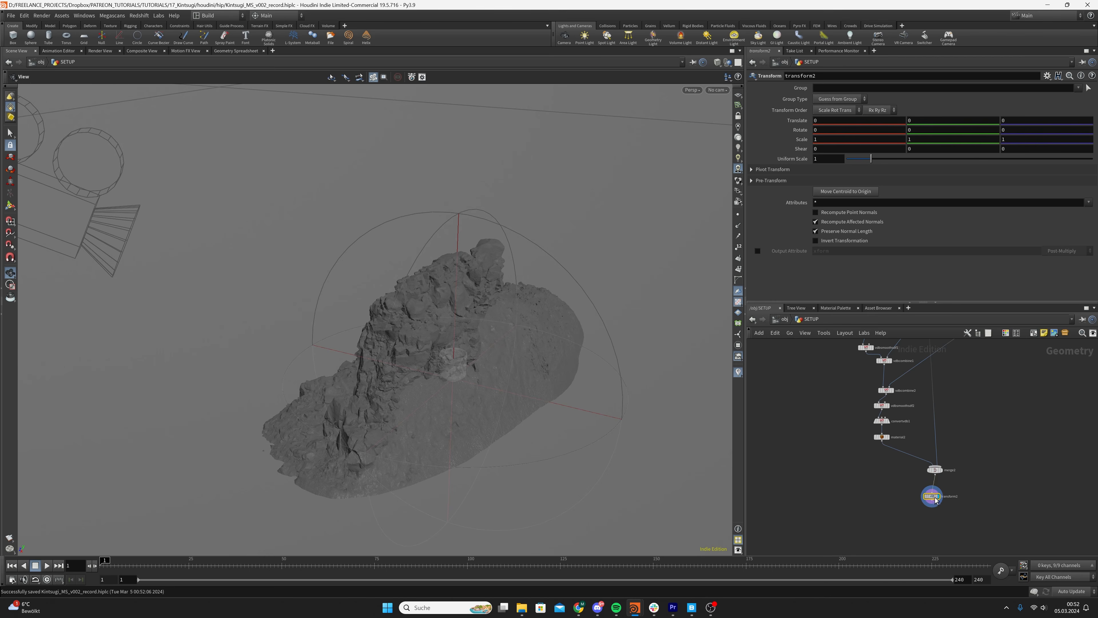
# Move the cup onto the upper part of the rock, translating it to about X 0.266, Y 0.353, Z -0.213
pyautogui.scroll(5, 470, 359)
pyautogui.scroll(-6, 471, 359)
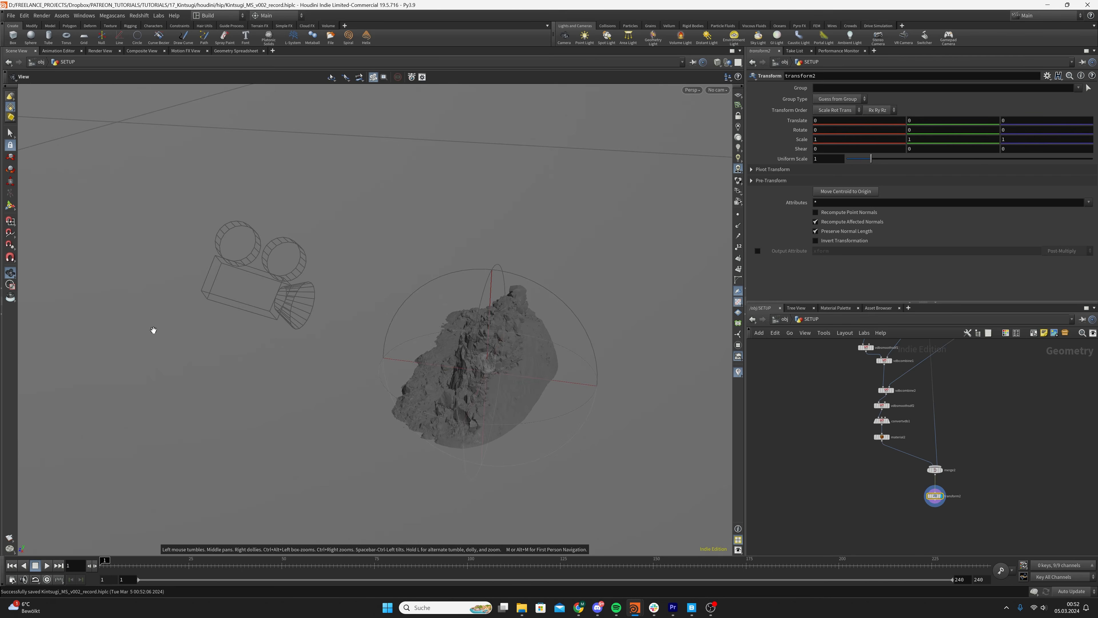
pyautogui.click(11, 205)
pyautogui.keyDown('alt'); pyautogui.moveTo(418, 355); pyautogui.dragTo(504, 297); pyautogui.keyUp('alt')
pyautogui.moveTo(453, 323); pyautogui.dragTo(521, 405)
pyautogui.scroll(5, 548, 319)
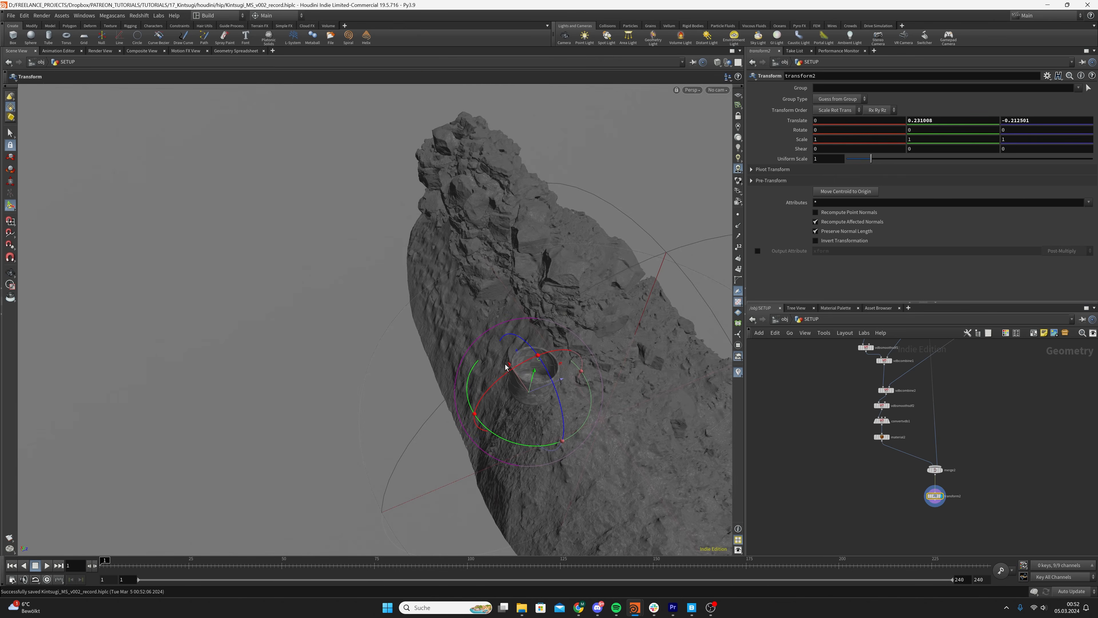
pyautogui.moveTo(506, 367); pyautogui.dragTo(464, 277)
pyautogui.keyDown('alt'); pyautogui.moveTo(508, 260); pyautogui.dragTo(559, 255); pyautogui.keyUp('alt')
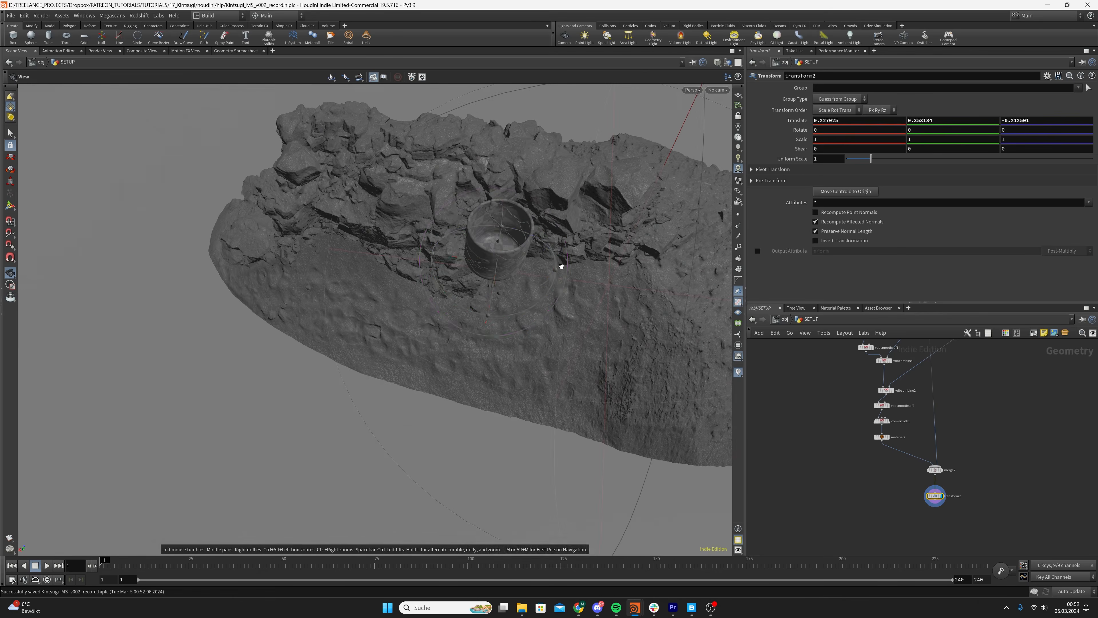
pyautogui.moveTo(481, 265); pyautogui.dragTo(331, 162)
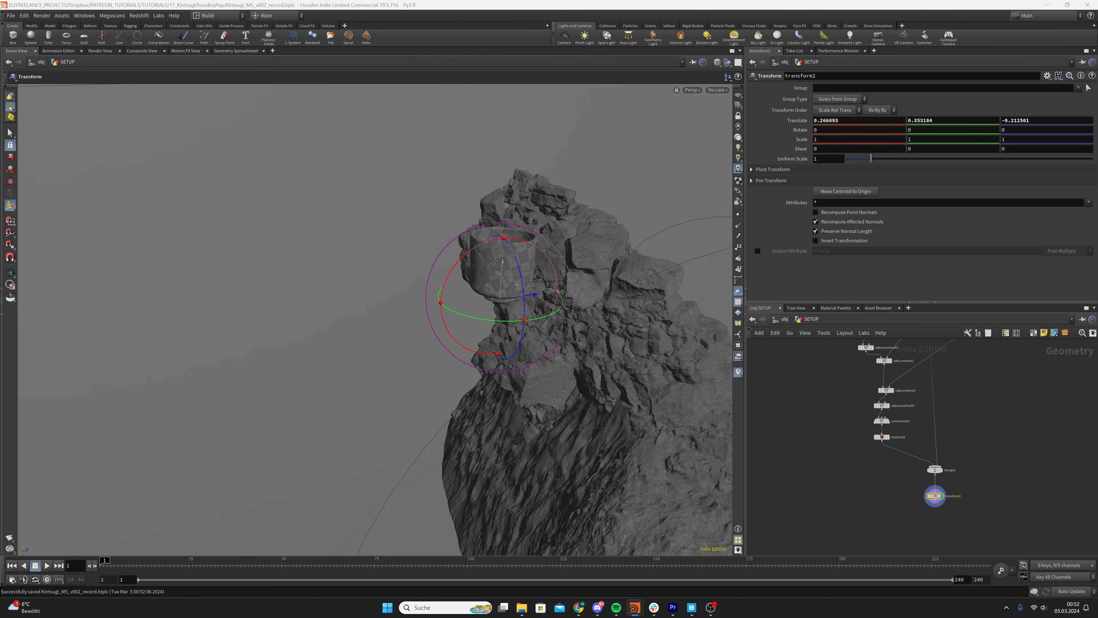
pyautogui.hotkey('ctrl', 'v')
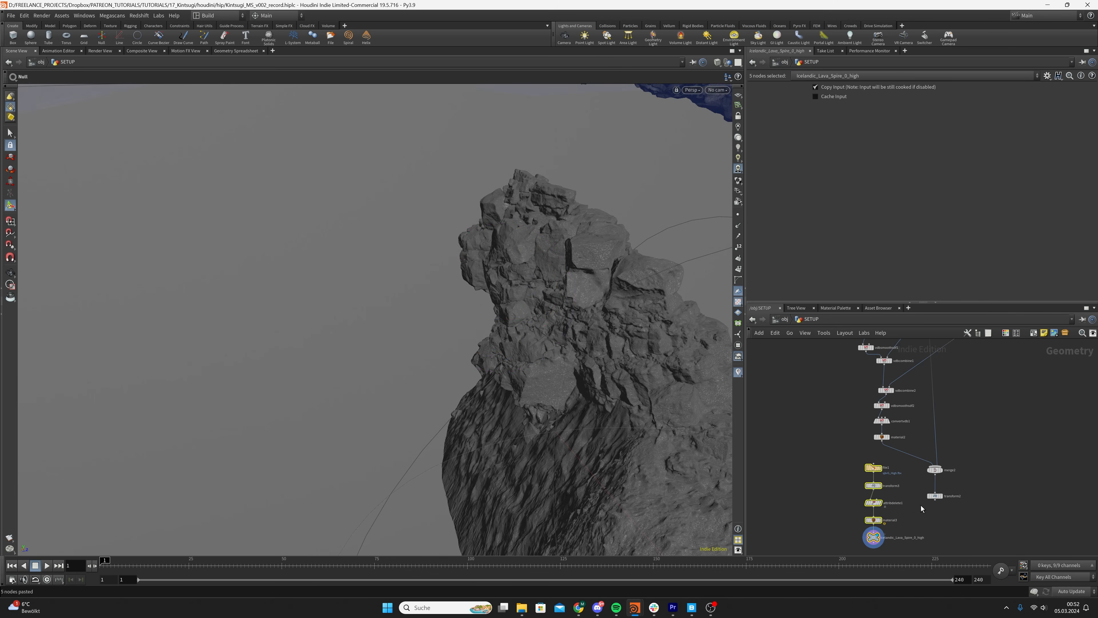
pyautogui.moveTo(920, 505); pyautogui.dragTo(917, 480, button='middle')
pyautogui.press('Delete')
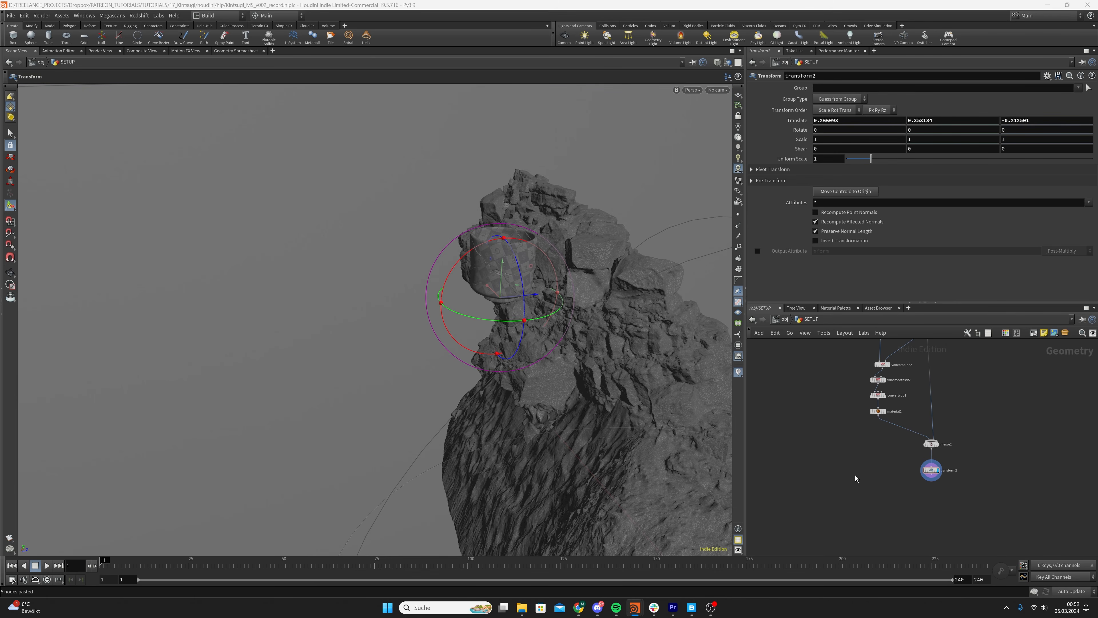
# Paste the two prepared Transform nodes into SETUP, delete the hand-placed Transform, and move the pasted pair below the final merge
pyautogui.hotkey('ctrl', 'v')
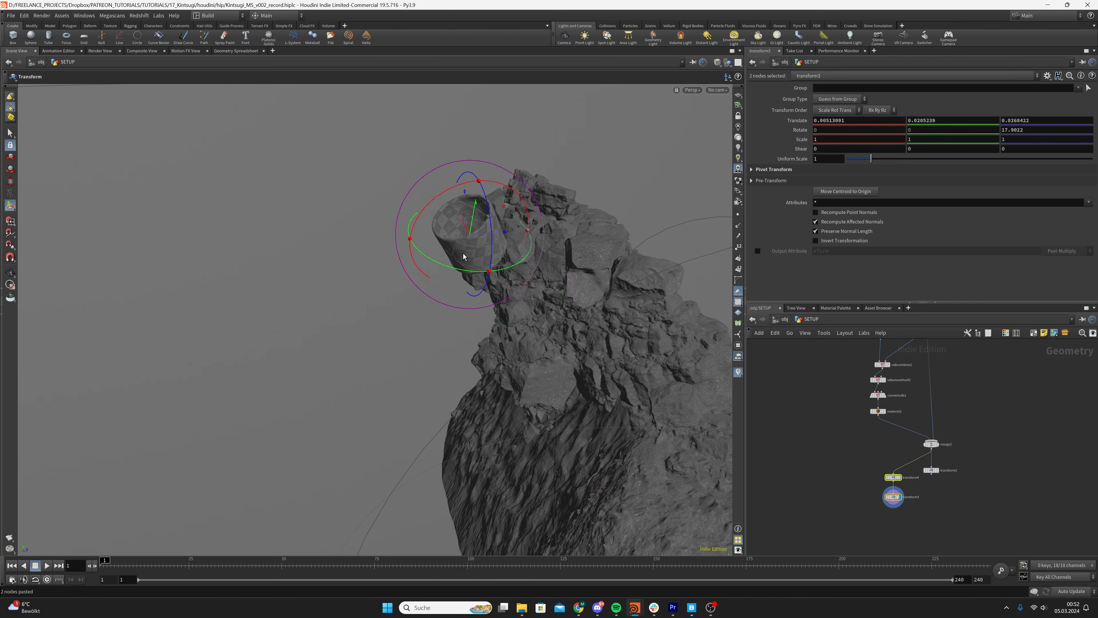
pyautogui.moveTo(981, 497); pyautogui.dragTo(915, 514)
pyautogui.press('Delete')
pyautogui.moveTo(891, 477); pyautogui.dragTo(928, 467)
pyautogui.press('Escape')
# Examine the tilted cup's placement against the rock's peak from several angles
pyautogui.scroll(5, 535, 230)
pyautogui.scroll(-3, 535, 232)
pyautogui.moveTo(519, 247)
pyautogui.mouseDown()
pyautogui.moveTo(586, 307)
pyautogui.moveTo(846, 292)
pyautogui.moveTo(946, 309)
pyautogui.moveTo(814, 275)
pyautogui.moveTo(478, 281)
pyautogui.moveTo(519, 249)
pyautogui.mouseUp()
pyautogui.scroll(-5, 566, 278)
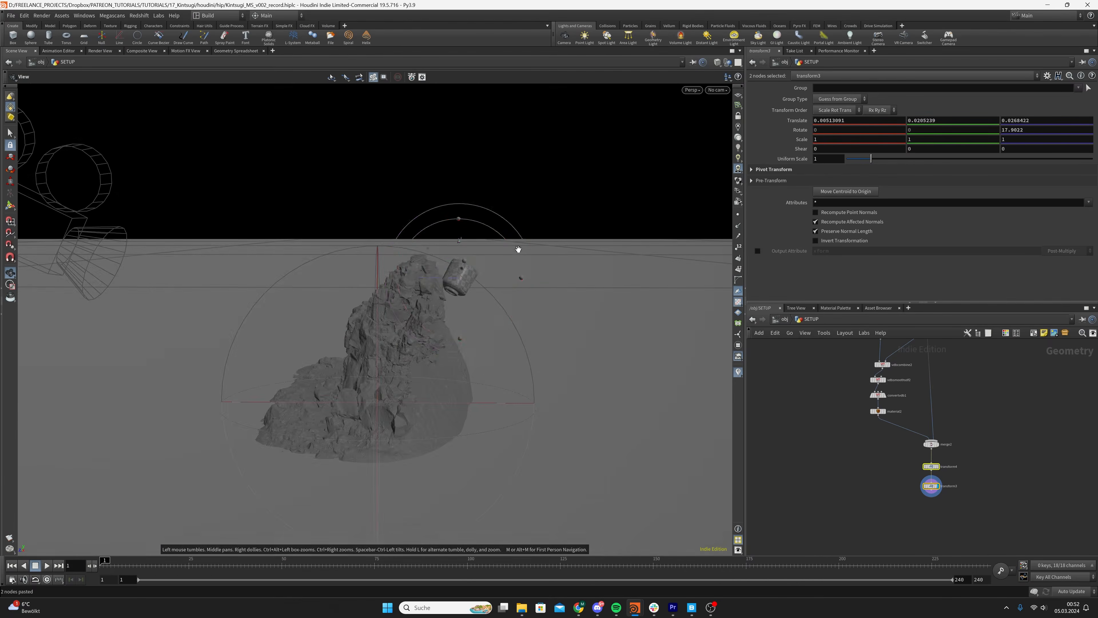
pyautogui.moveTo(476, 283)
pyautogui.mouseDown()
pyautogui.moveTo(181, 278)
pyautogui.moveTo(326, 292)
pyautogui.moveTo(517, 277)
pyautogui.moveTo(480, 286)
pyautogui.mouseUp()
pyautogui.keyDown('alt'); pyautogui.moveTo(480, 285); pyautogui.dragTo(520, 294, button='right'); pyautogui.keyUp('alt')
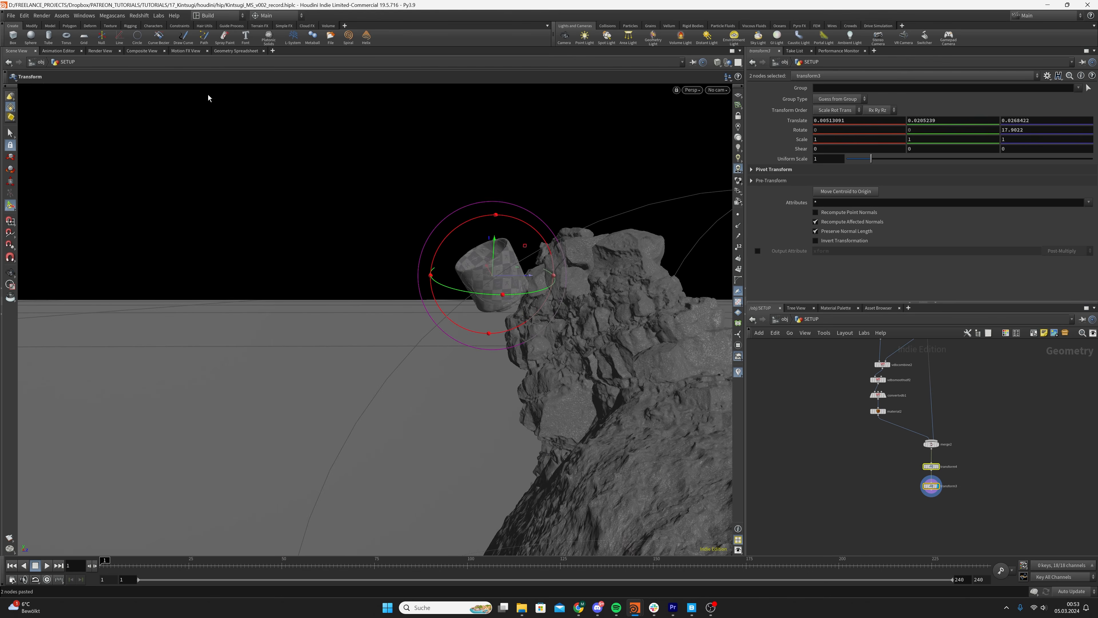
pyautogui.moveTo(467, 286); pyautogui.dragTo(489, 299)
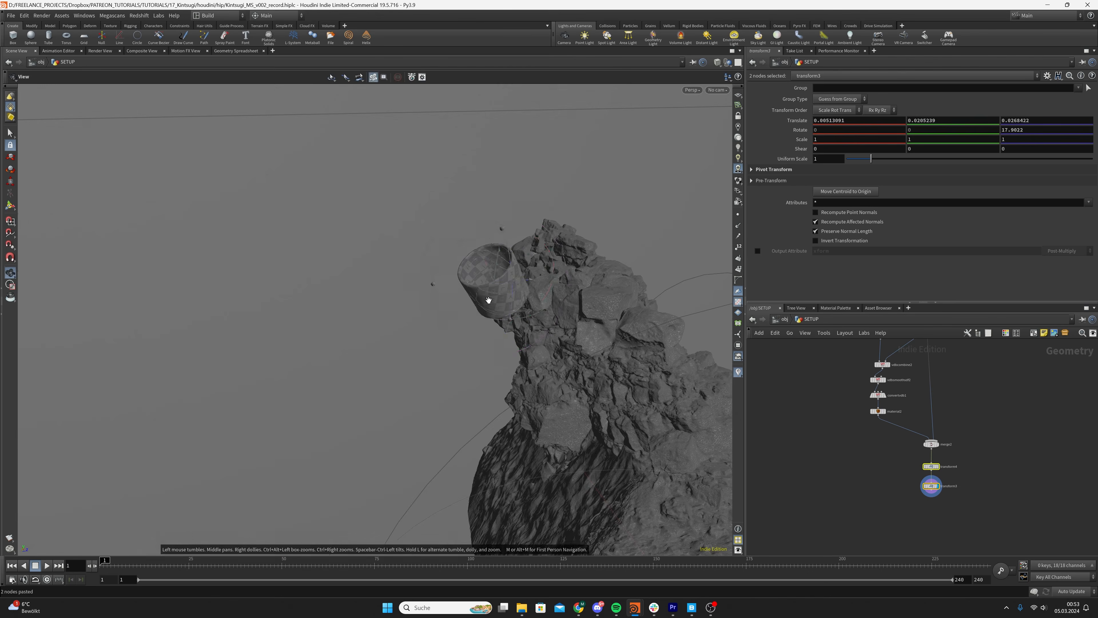
pyautogui.click(842, 470)
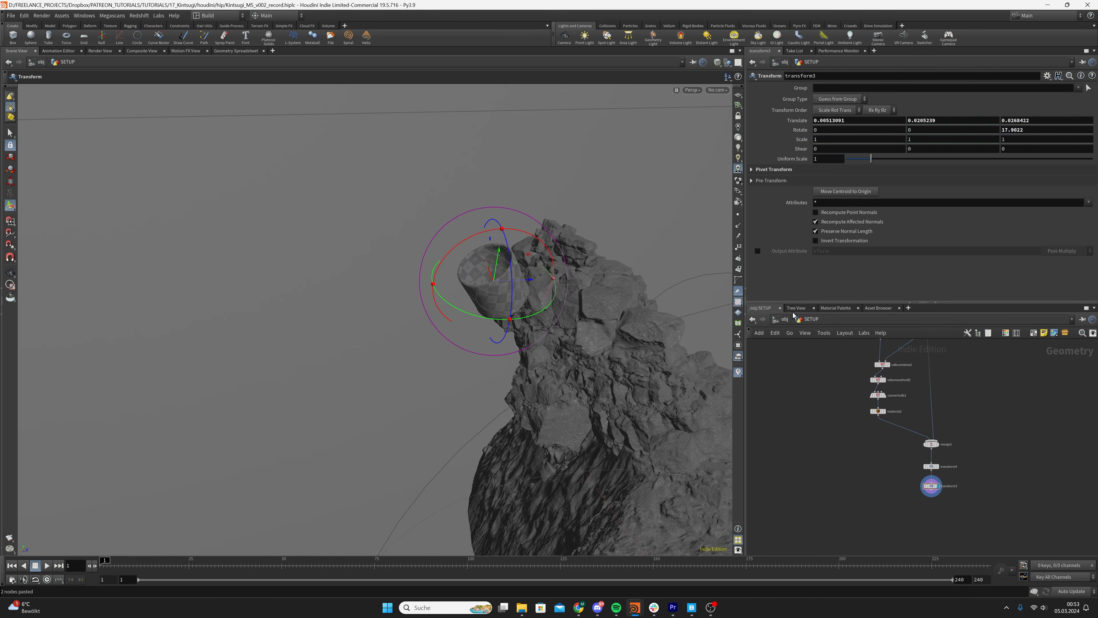
# Return to the object level, move ROCK closer below GROUND, and duplicate the ROCK geometry object
pyautogui.click(784, 319)
pyautogui.click(901, 475)
pyautogui.click(896, 449)
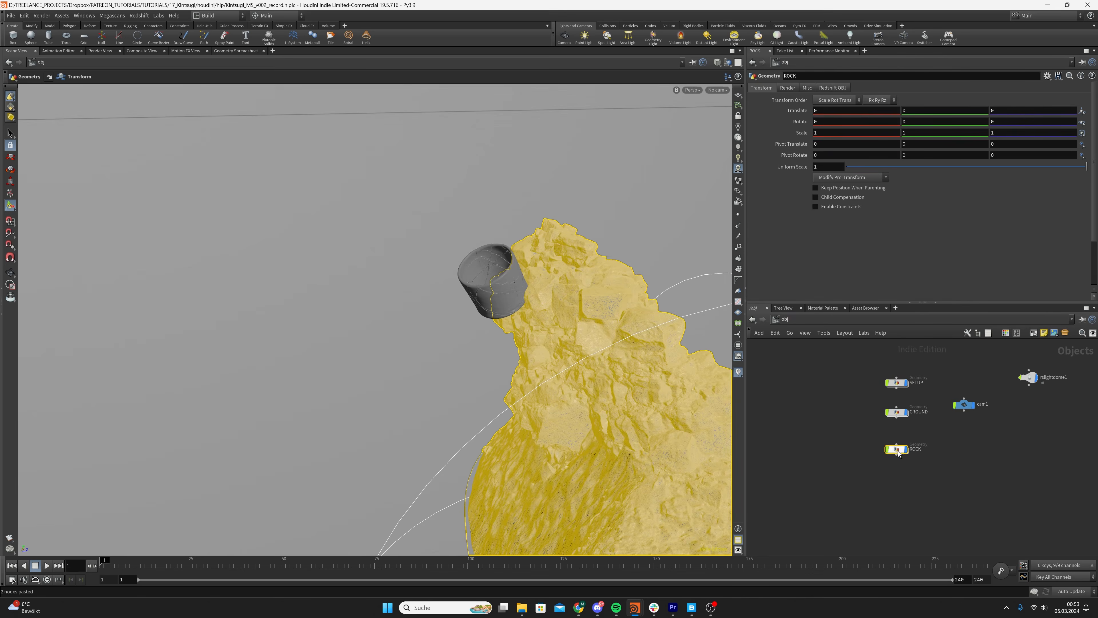
pyautogui.moveTo(898, 451); pyautogui.dragTo(899, 442)
pyautogui.hotkey('ctrl', 'c')
pyautogui.hotkey('ctrl', 'v')
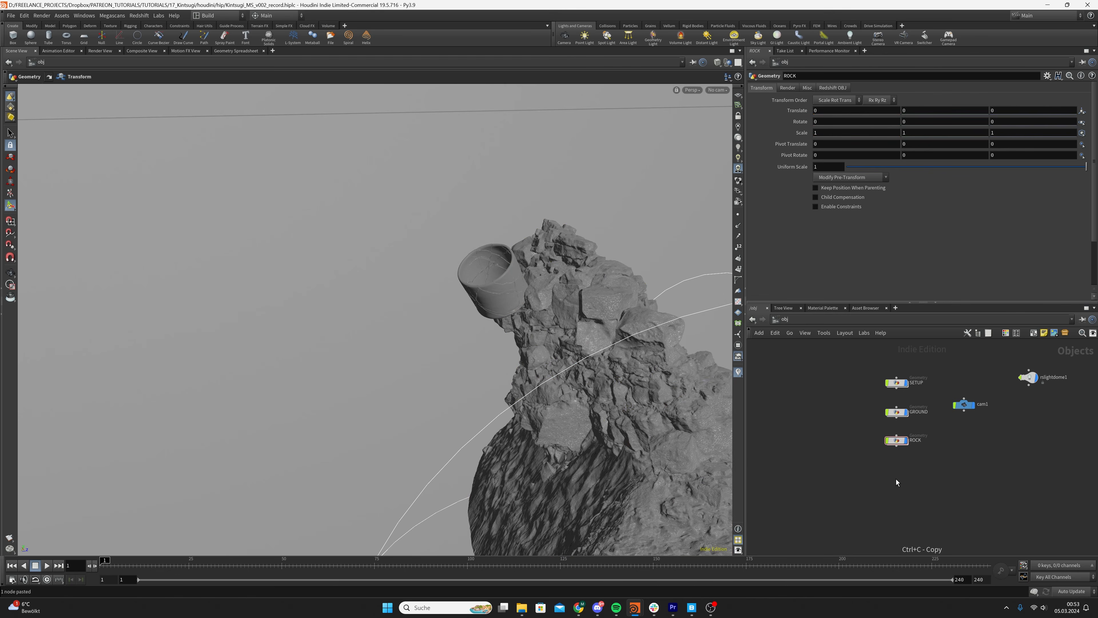
pyautogui.hotkey('ctrl', 'v')
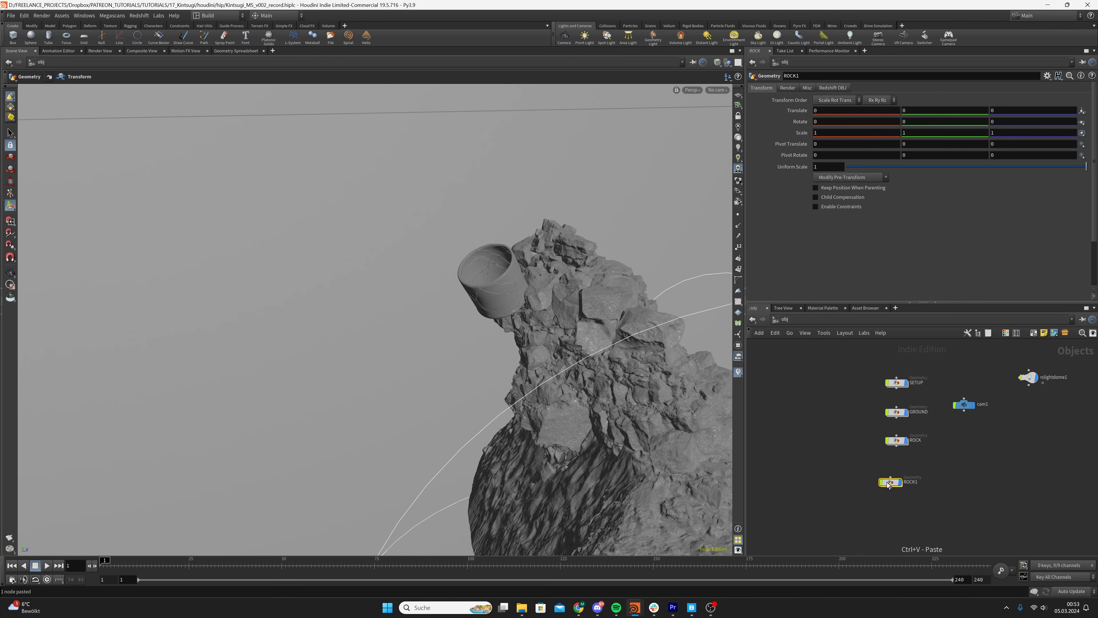
# Align the duplicated rock object directly below ROCK and rename it ROCK2
pyautogui.moveTo(893, 483); pyautogui.dragTo(900, 473)
pyautogui.doubleClick(918, 469)
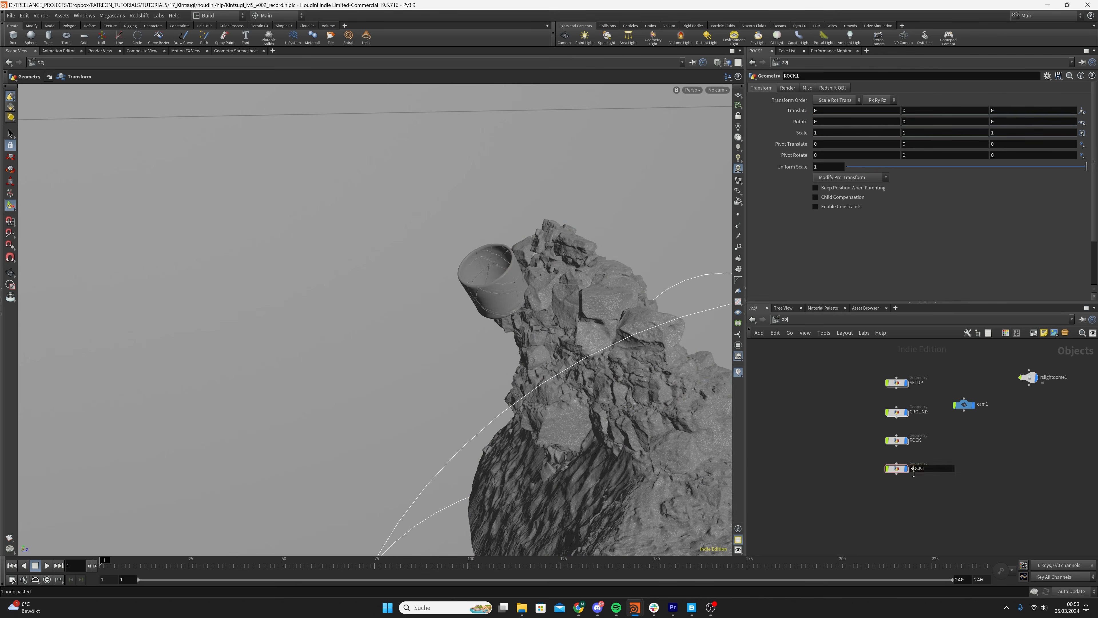
pyautogui.write('ROCK2')
pyautogui.press('Return')
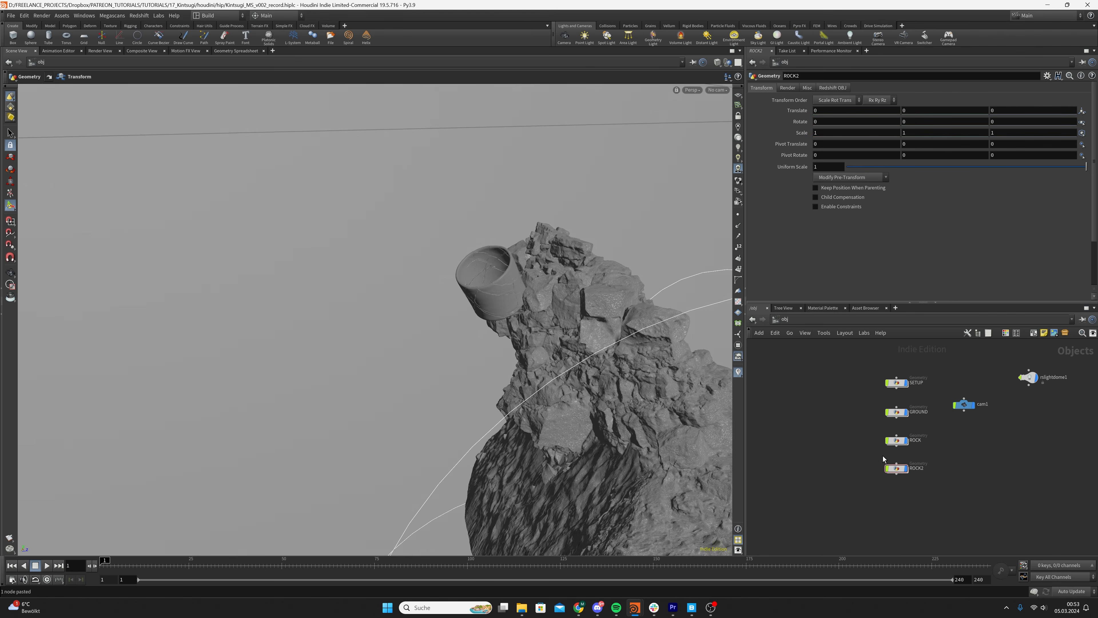
# Review the Transform nodes inside the ROCK object and at the end of the SETUP network
pyautogui.doubleClick(902, 441)
pyautogui.click(894, 474)
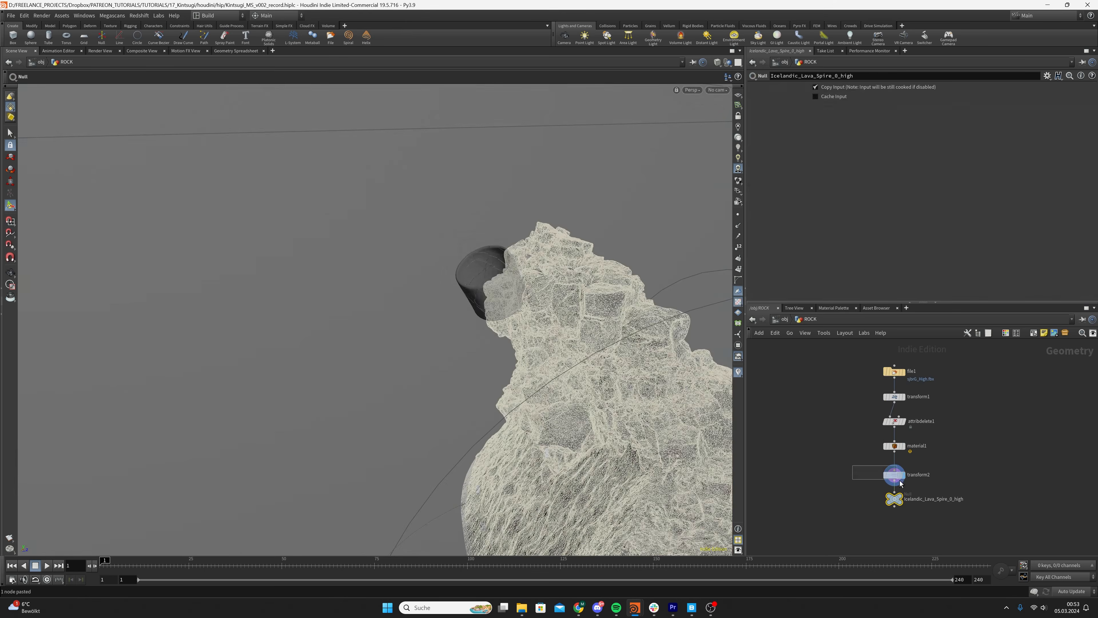
pyautogui.click(784, 320)
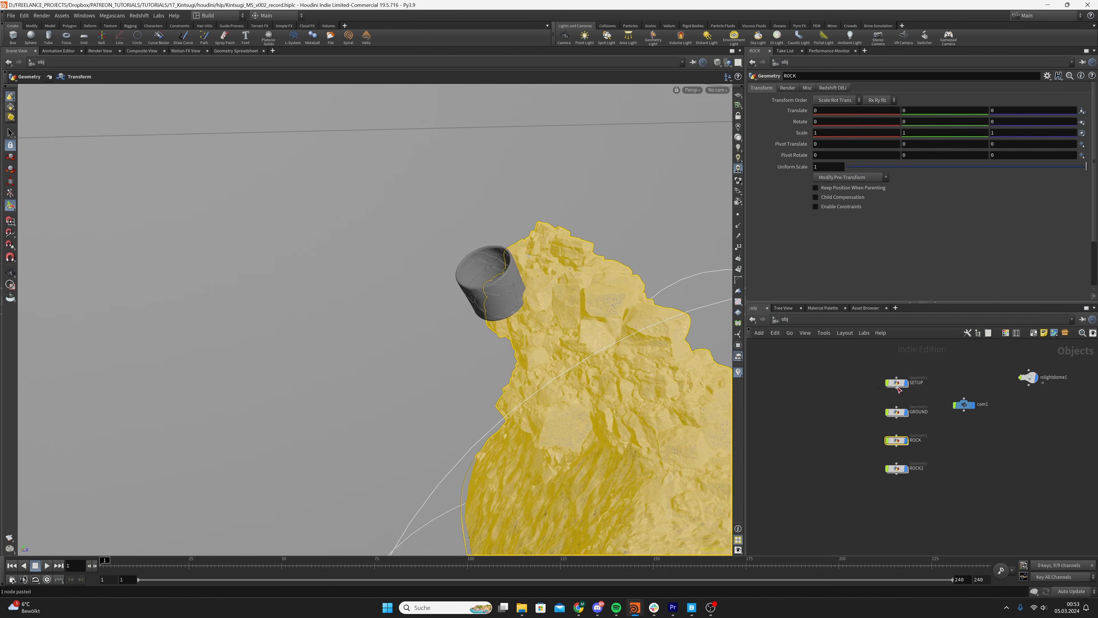
pyautogui.doubleClick(896, 383)
pyautogui.click(931, 466)
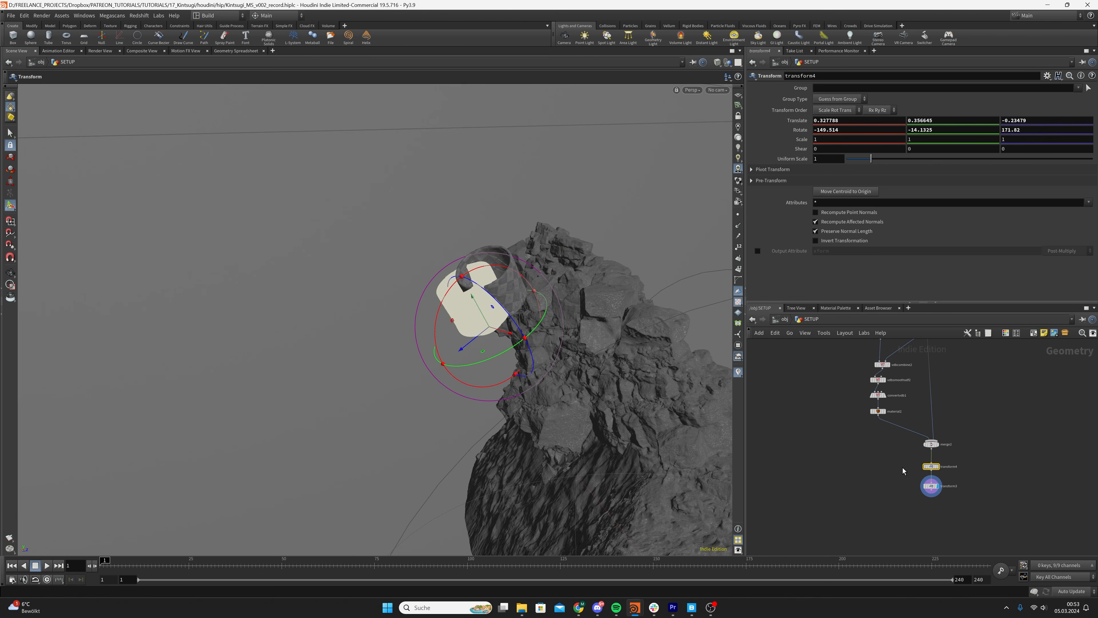
pyautogui.moveTo(903, 470); pyautogui.dragTo(976, 515)
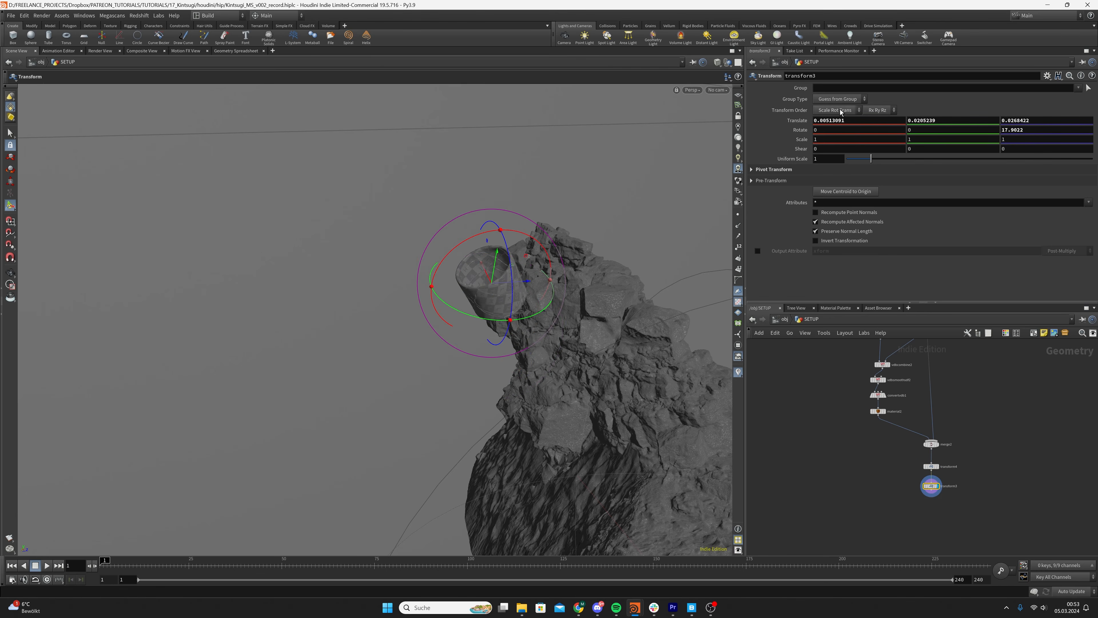
# Inside ROCK2, paste the prepared flipped Transform node and use it to replace the Transform between the material and the final null
pyautogui.click(789, 321)
pyautogui.click(896, 469)
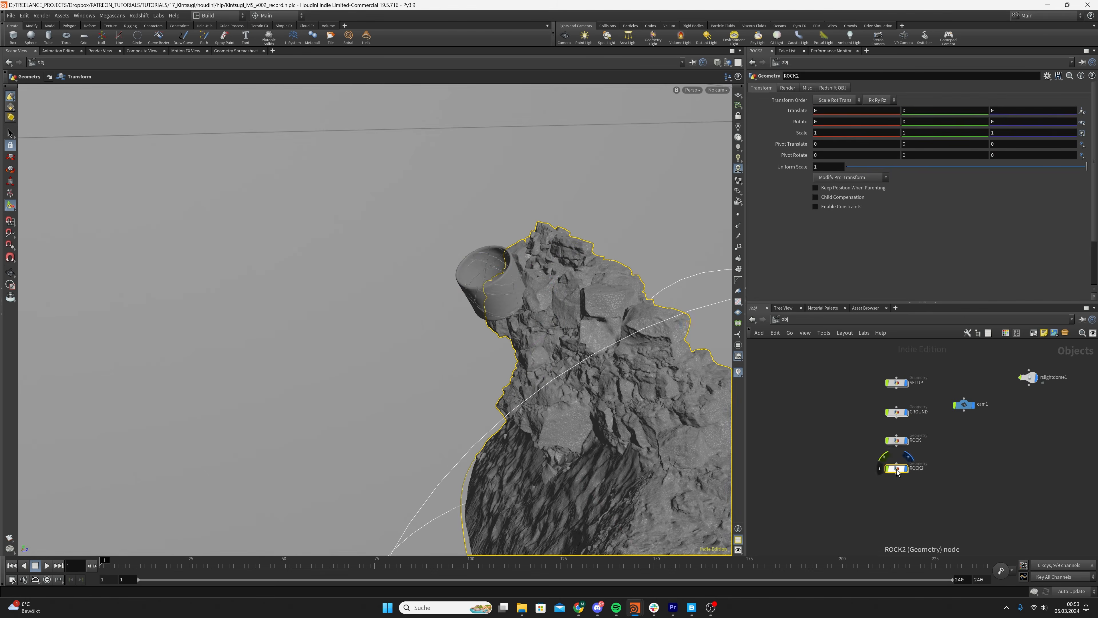
pyautogui.doubleClick(897, 469)
pyautogui.press('Return')
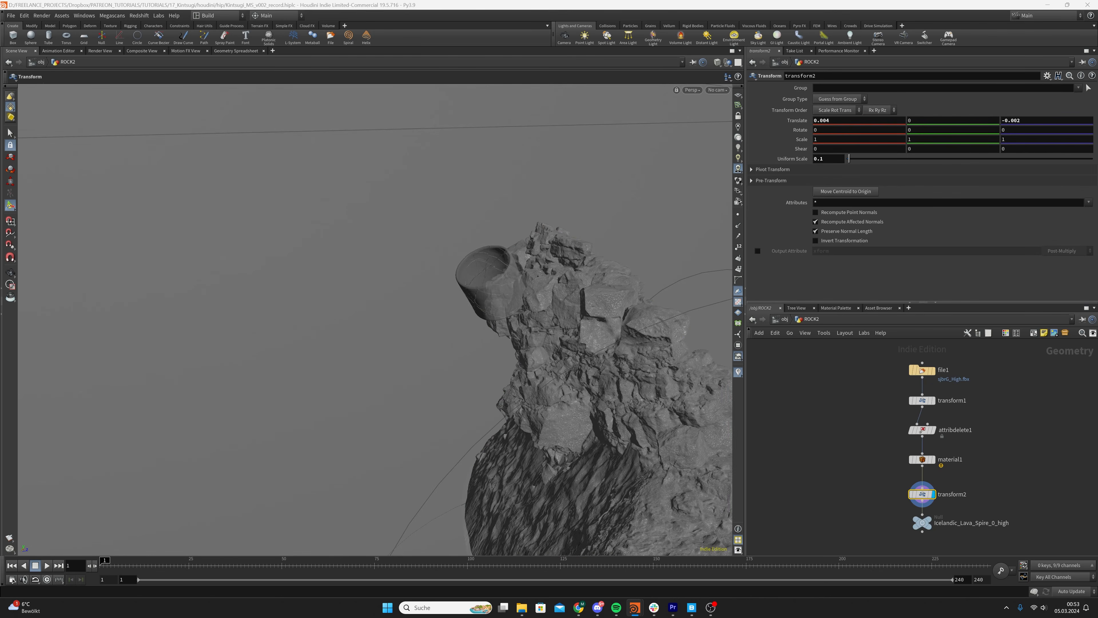
pyautogui.moveTo(889, 478); pyautogui.dragTo(870, 443, button='middle')
pyautogui.moveTo(869, 441); pyautogui.dragTo(940, 466)
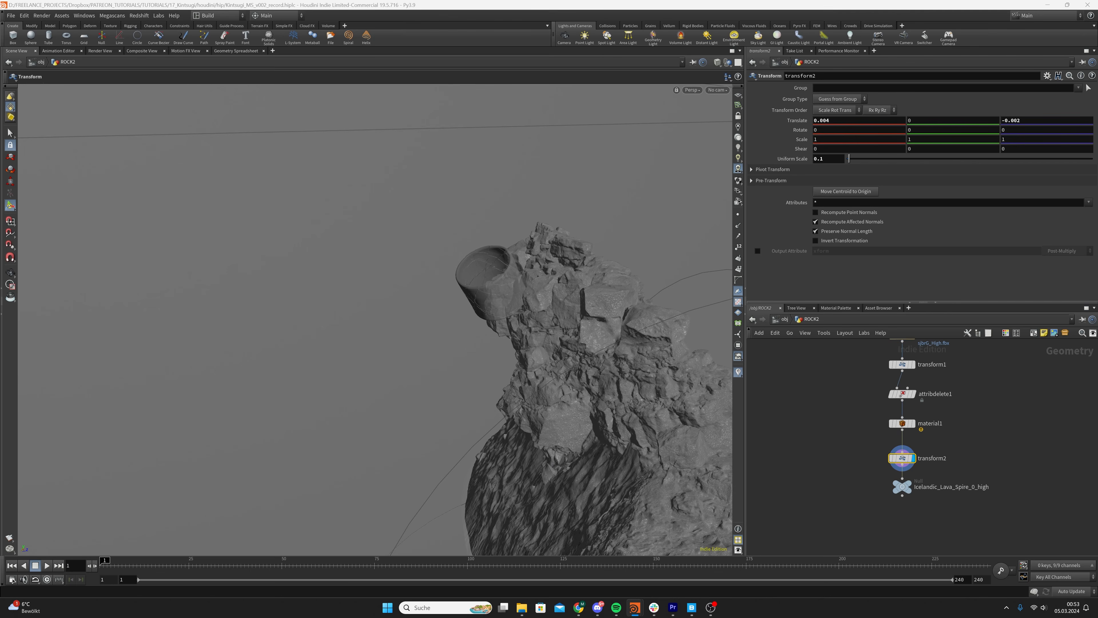
pyautogui.moveTo(994, 475); pyautogui.dragTo(992, 473, button='middle')
pyautogui.click(990, 448)
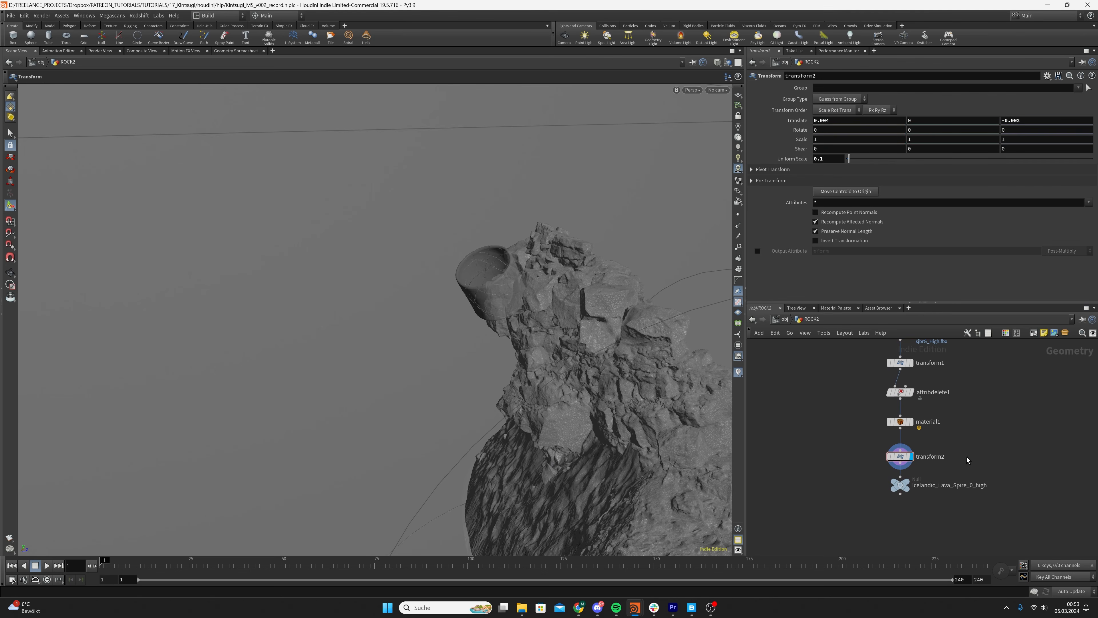
pyautogui.hotkey('ctrl', 'v')
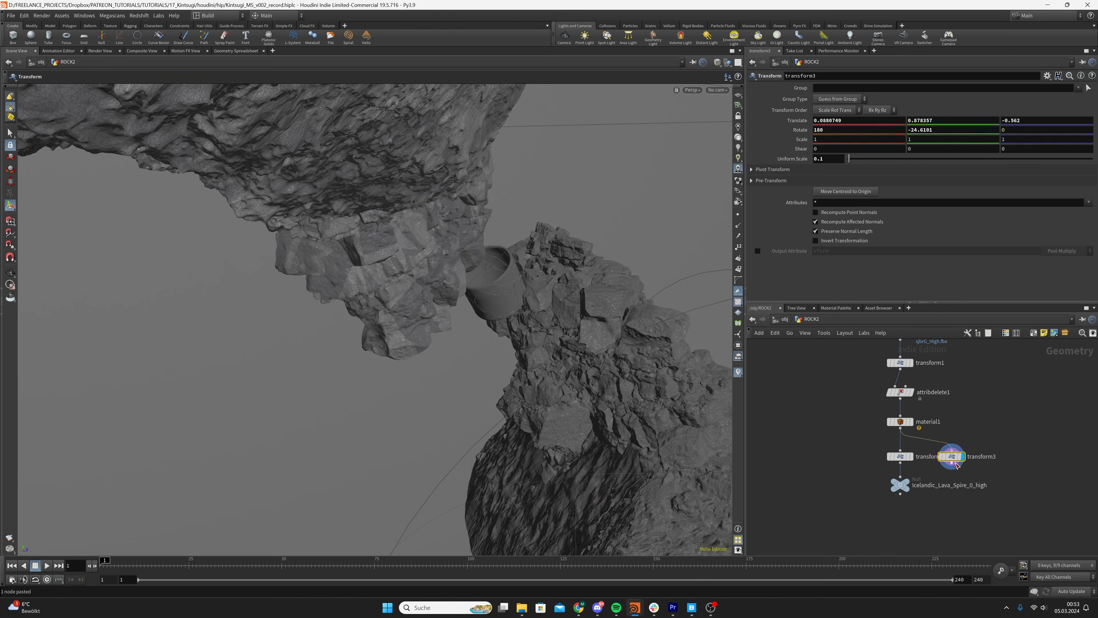
pyautogui.moveTo(861, 447); pyautogui.dragTo(903, 453)
pyautogui.press('Delete')
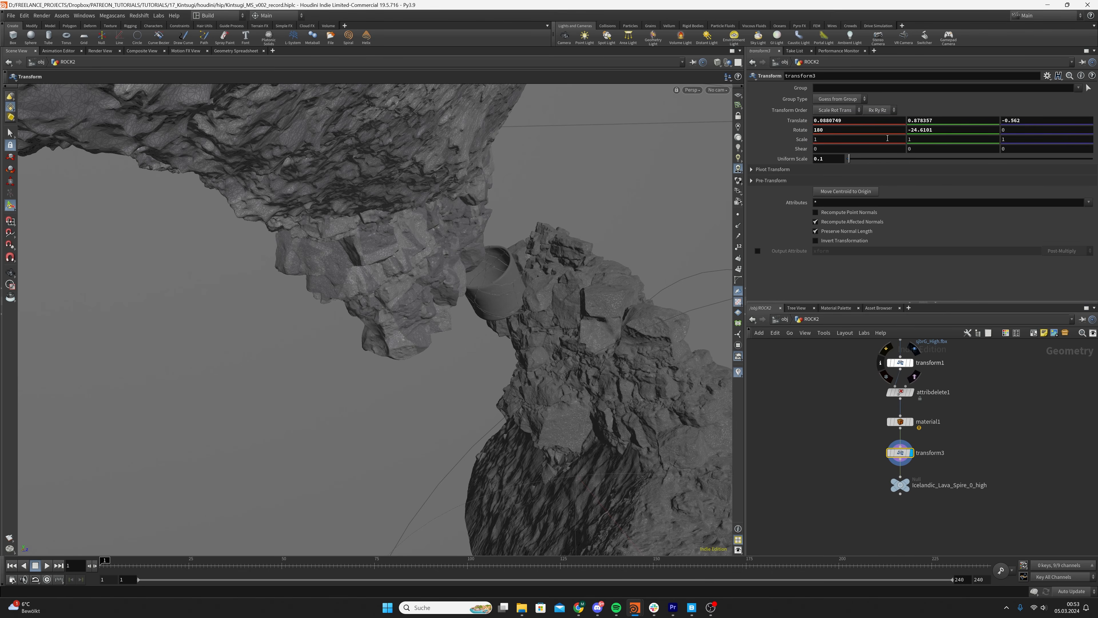
# Return to the object level, save the scene, and check the cup wedged between the two rocks
pyautogui.keyDown('alt'); pyautogui.moveTo(517, 307); pyautogui.dragTo(503, 257); pyautogui.keyUp('alt')
pyautogui.click(786, 319)
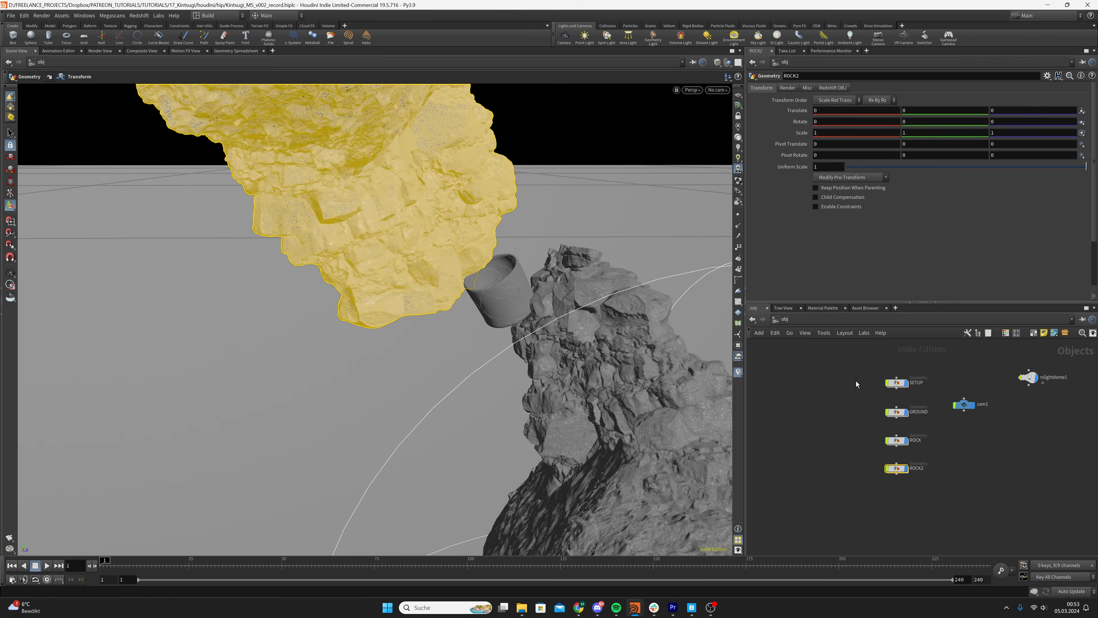
pyautogui.click(836, 403)
pyautogui.hotkey('ctrl', 's')
pyautogui.moveTo(514, 282); pyautogui.dragTo(530, 258)
pyautogui.scroll(5, 521, 261)
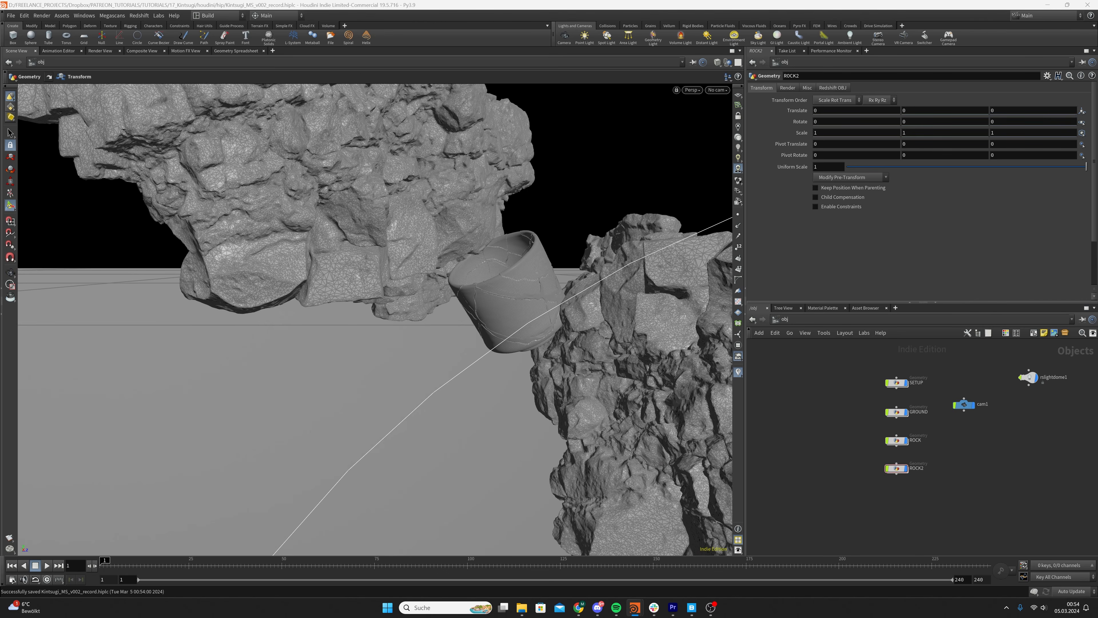
# Select cam1, save the scene, look through cam1 in the viewport, and show its resolution and focal length settings
pyautogui.click(964, 404)
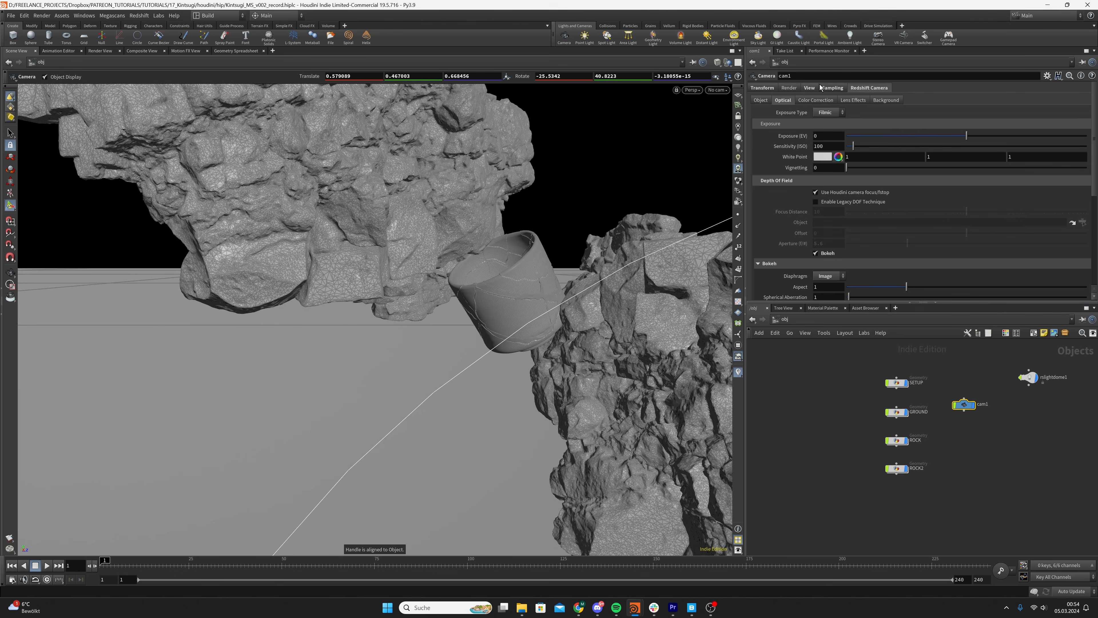
pyautogui.hotkey('ctrl', 's')
pyautogui.click(717, 89)
pyautogui.click(753, 118)
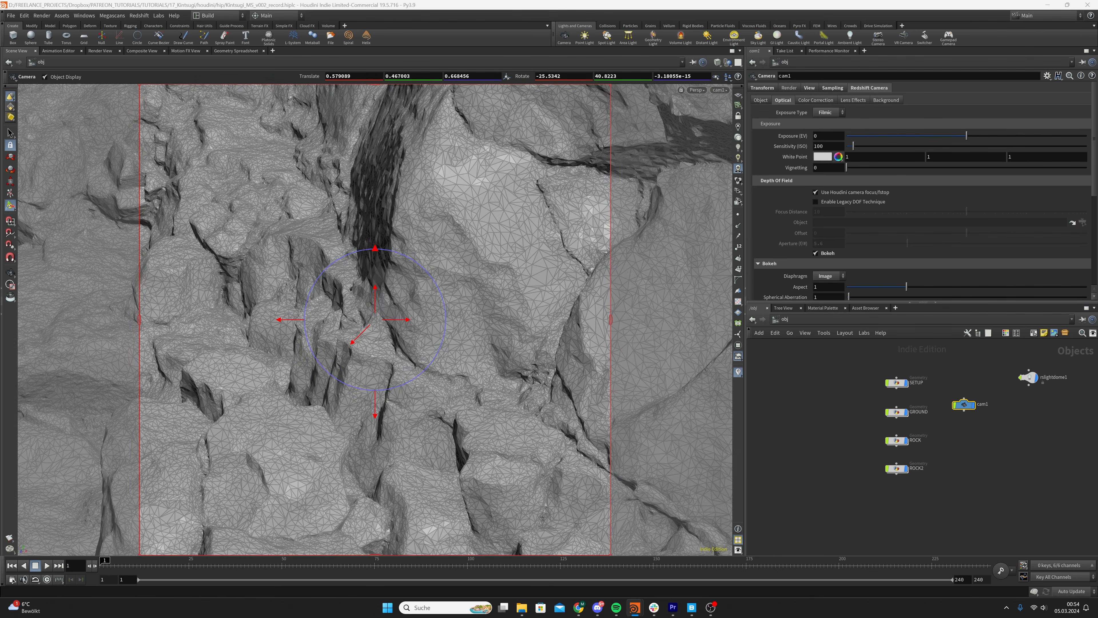
pyautogui.click(760, 100)
pyautogui.click(809, 87)
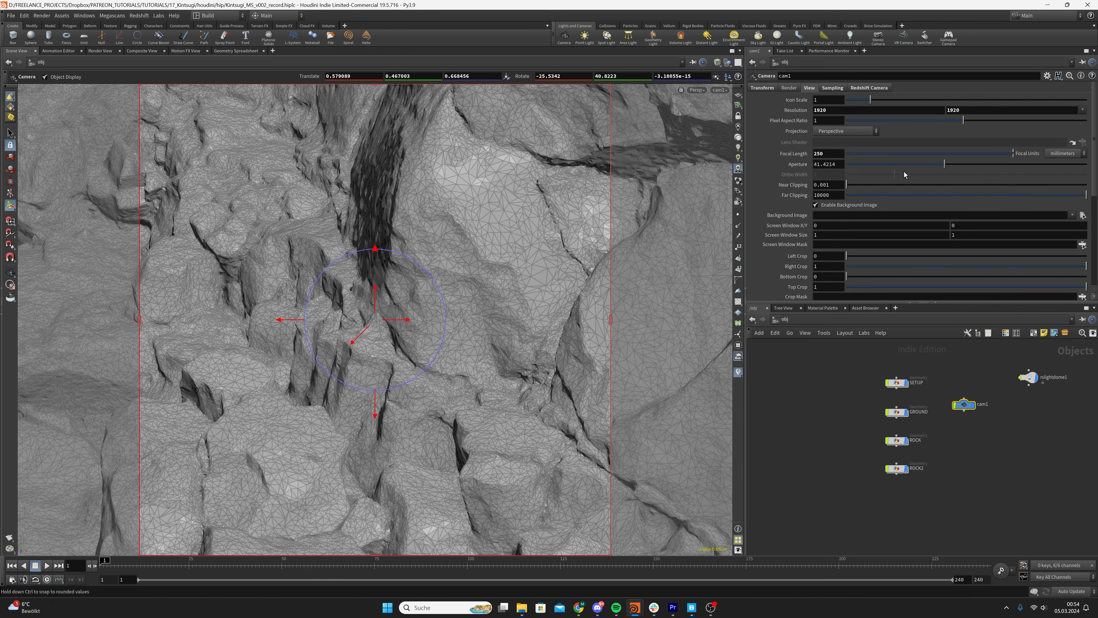
# Lock the camera to the view and reframe cam1 on the cup, at about X -0.818, Y 0.210, Z -0.626
pyautogui.click(738, 115)
pyautogui.keyDown('alt'); pyautogui.moveTo(395, 307); pyautogui.dragTo(383, 306, button='right'); pyautogui.keyUp('alt')
pyautogui.keyDown('alt'); pyautogui.moveTo(382, 307); pyautogui.dragTo(547, 344); pyautogui.keyUp('alt')
pyautogui.moveTo(547, 345); pyautogui.dragTo(359, 335, button='middle')
pyautogui.moveTo(359, 335); pyautogui.dragTo(418, 351)
pyautogui.moveTo(395, 324); pyautogui.dragTo(412, 315, button='right')
pyautogui.moveTo(412, 315); pyautogui.dragTo(375, 324, button='middle')
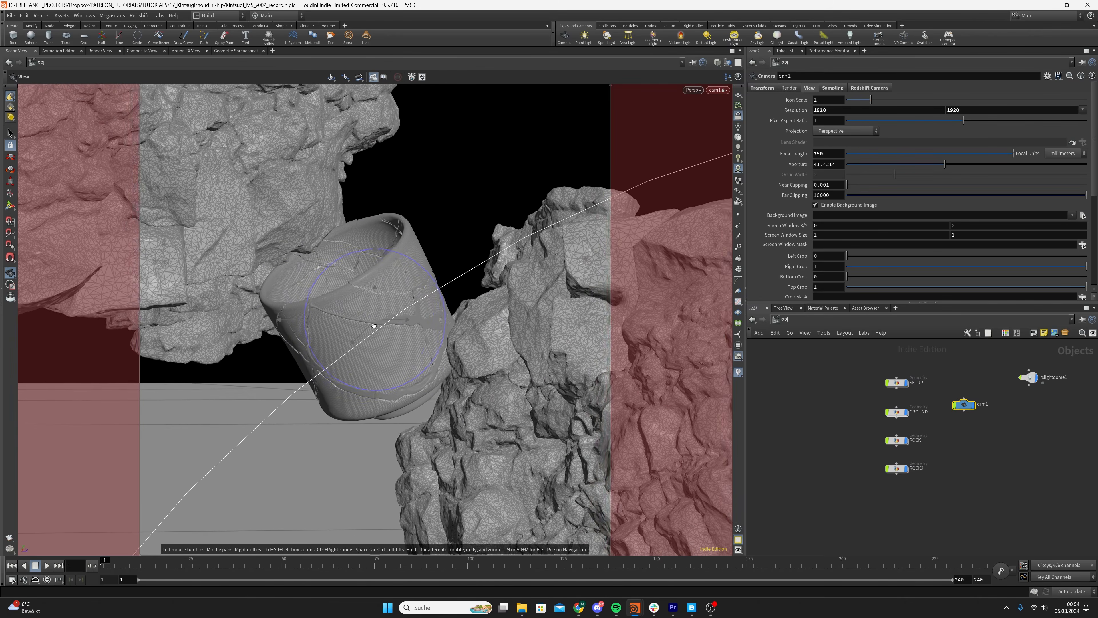
pyautogui.moveTo(375, 324); pyautogui.dragTo(375, 325, button='right')
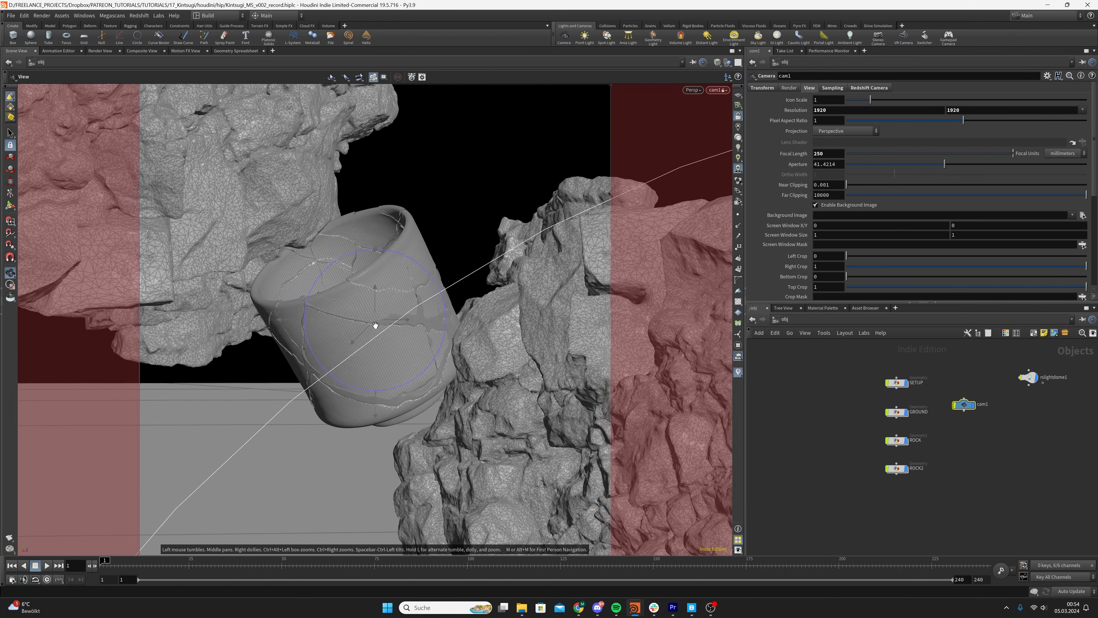
pyautogui.moveTo(376, 324); pyautogui.dragTo(388, 325)
pyautogui.rightClick(387, 325)
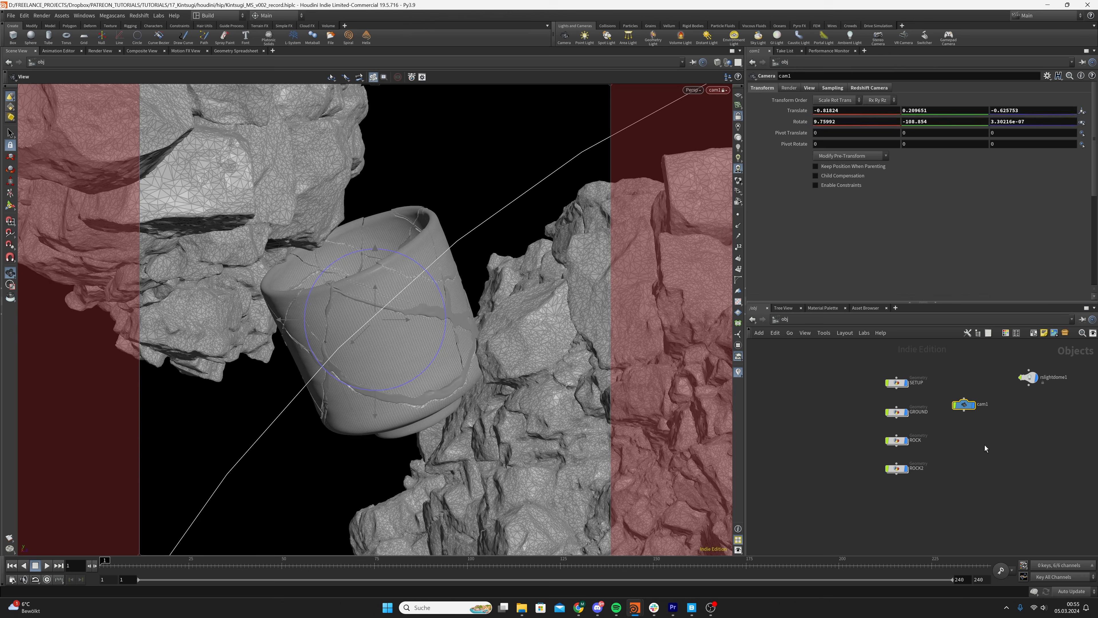
pyautogui.click(1017, 505)
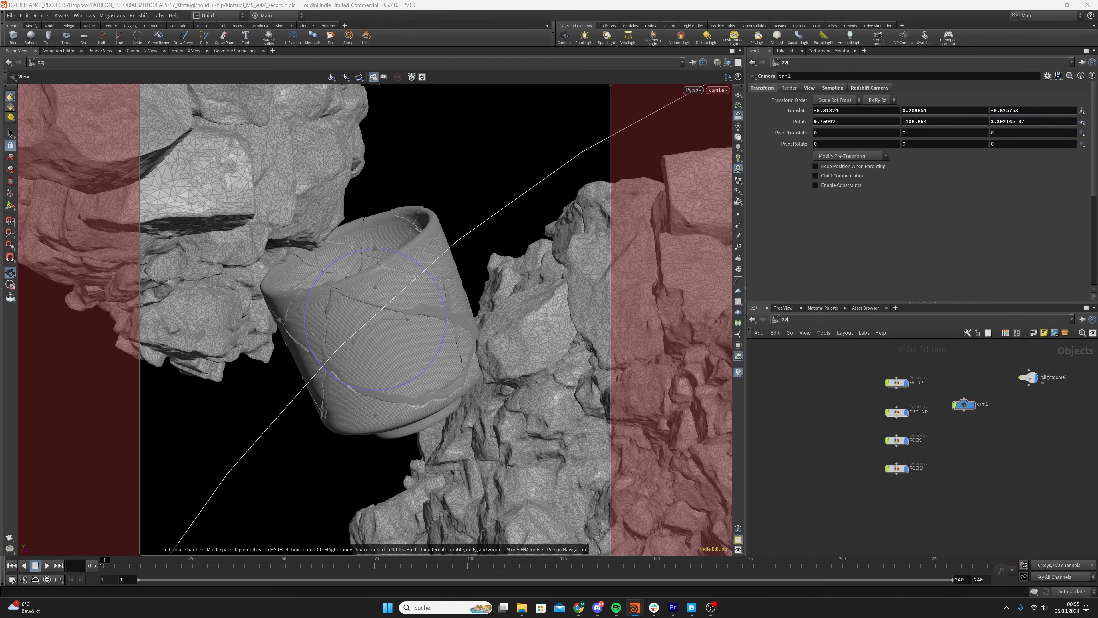
# Save the scene and set cam1's F-Stop to 10
pyautogui.click(964, 404)
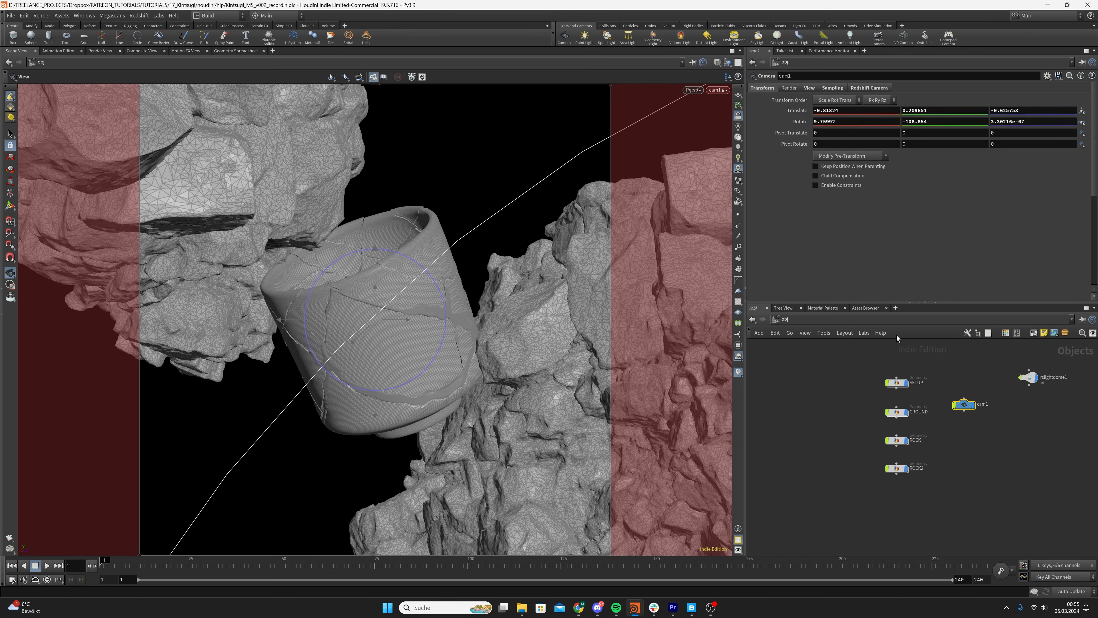
pyautogui.click(809, 88)
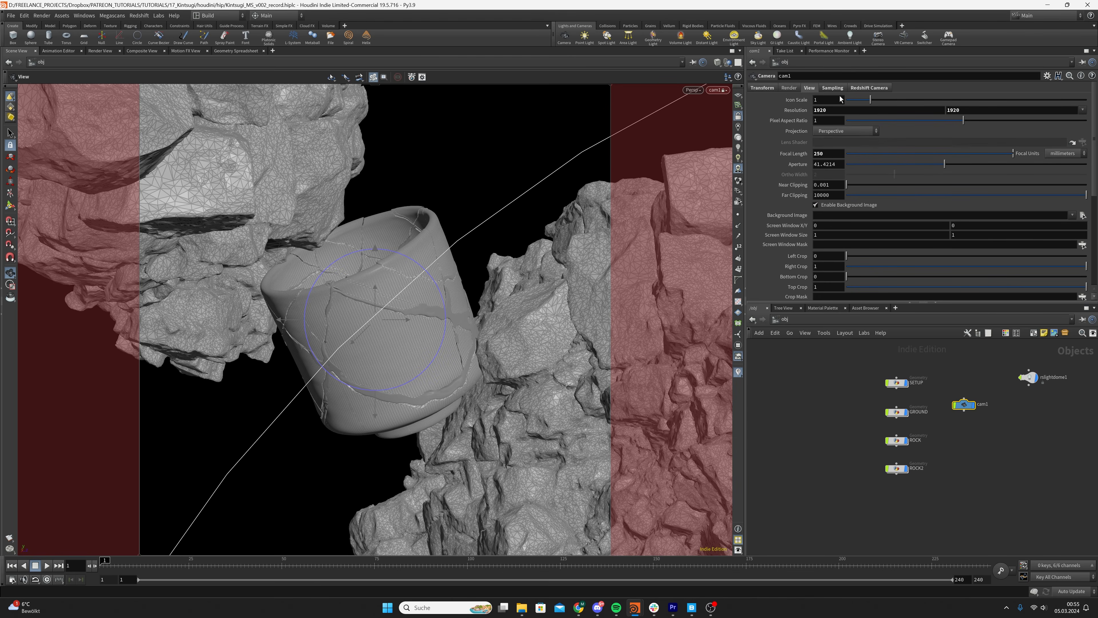
pyautogui.click(833, 89)
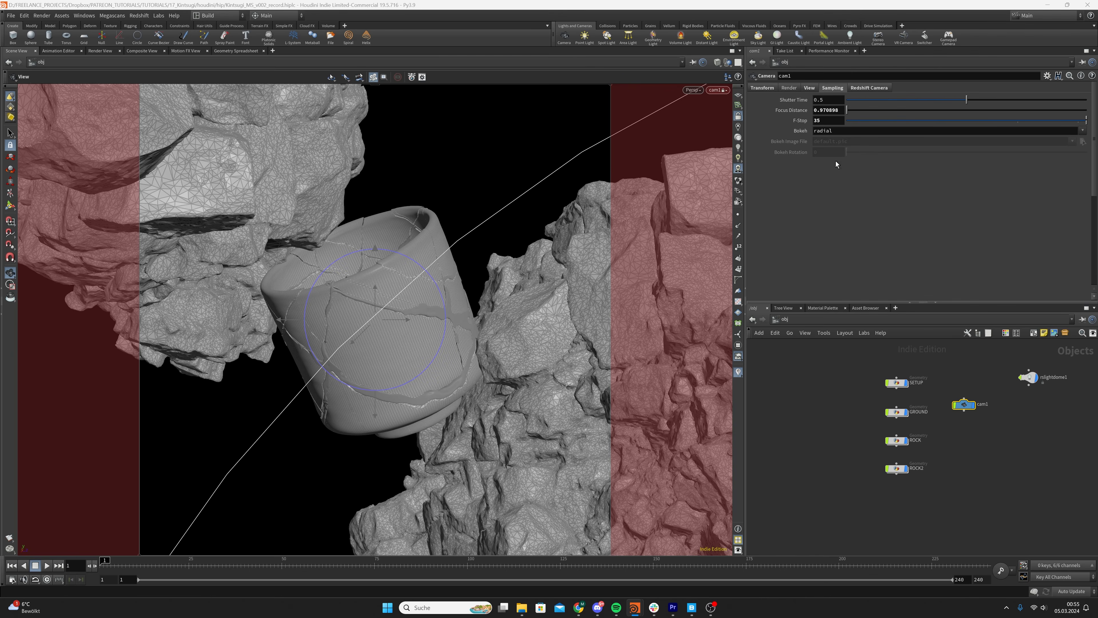
pyautogui.hotkey('ctrl', 's')
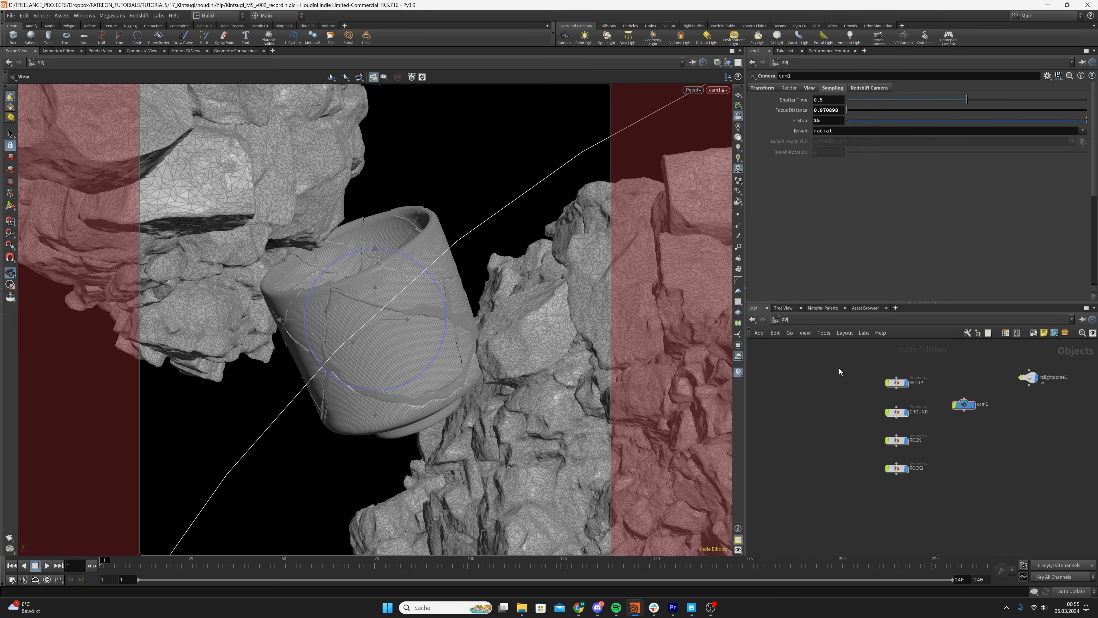
pyautogui.doubleClick(837, 120)
pyautogui.write('10')
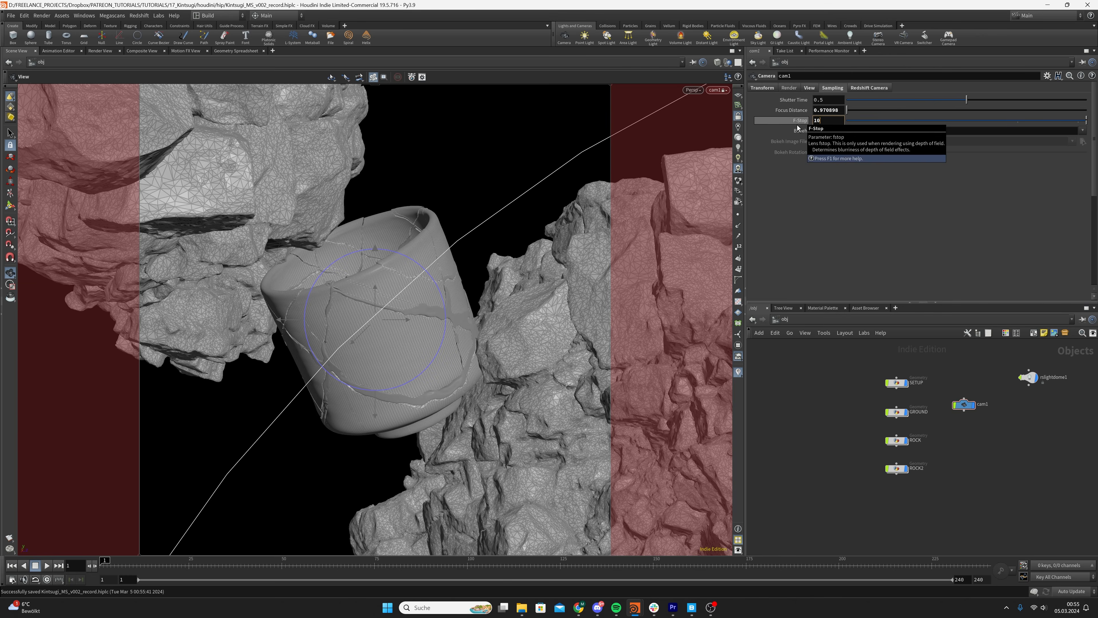
pyautogui.press('Return')
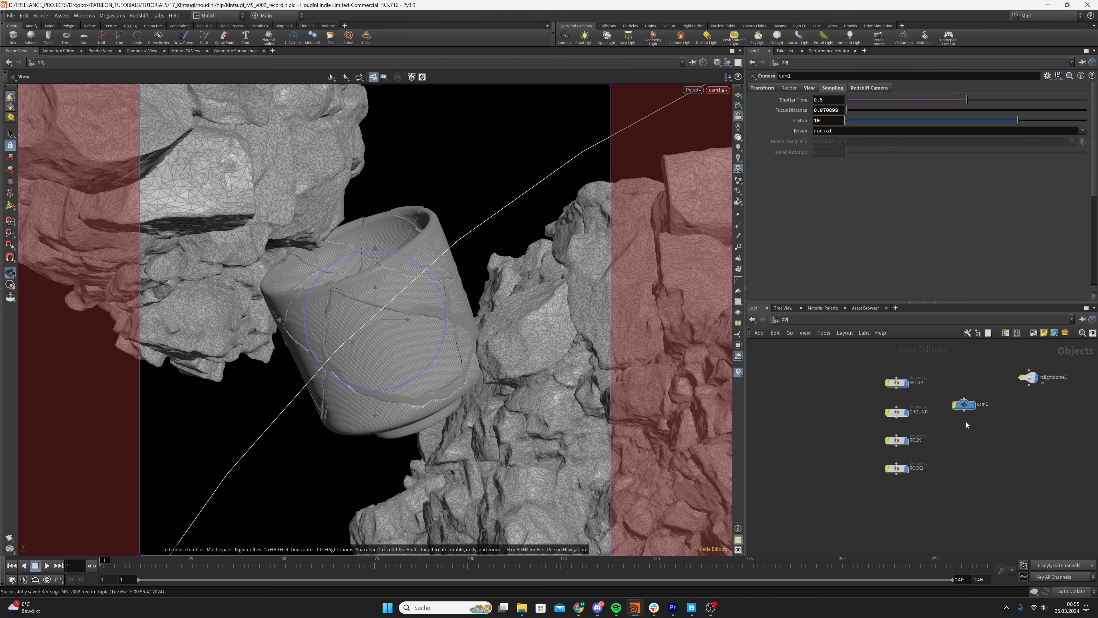
# Unlock the camera from the view, leave the camera view, and set cam1's focus distance to about 1.19427 near the cup's front
pyautogui.click(738, 118)
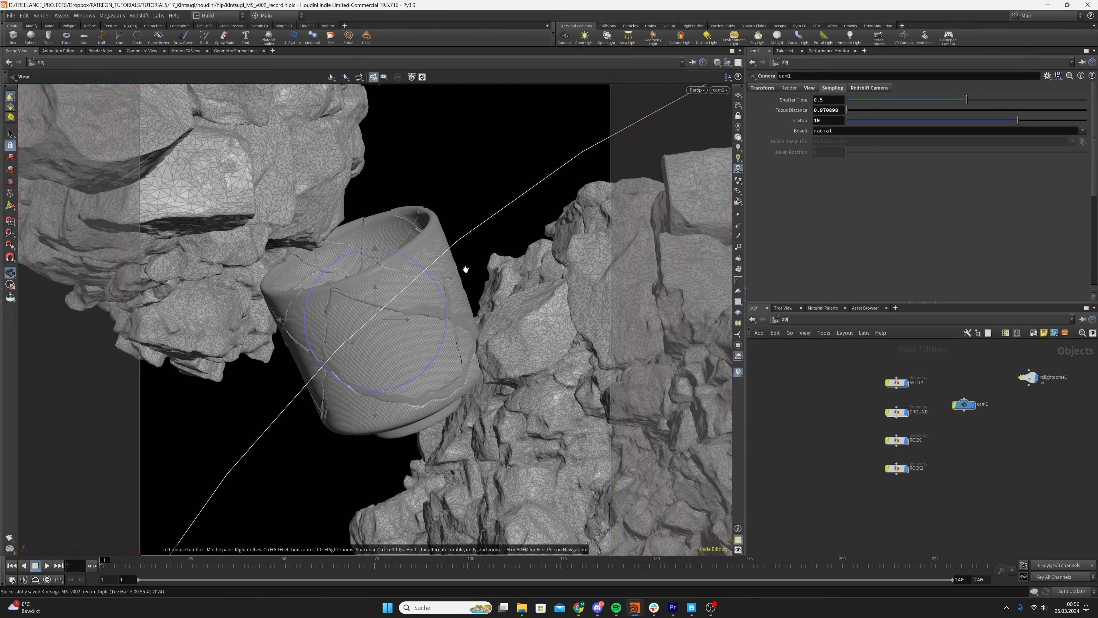
pyautogui.moveTo(428, 283); pyautogui.dragTo(391, 318)
pyautogui.moveTo(496, 241); pyautogui.dragTo(502, 242)
pyautogui.moveTo(503, 242); pyautogui.dragTo(370, 337, button='right')
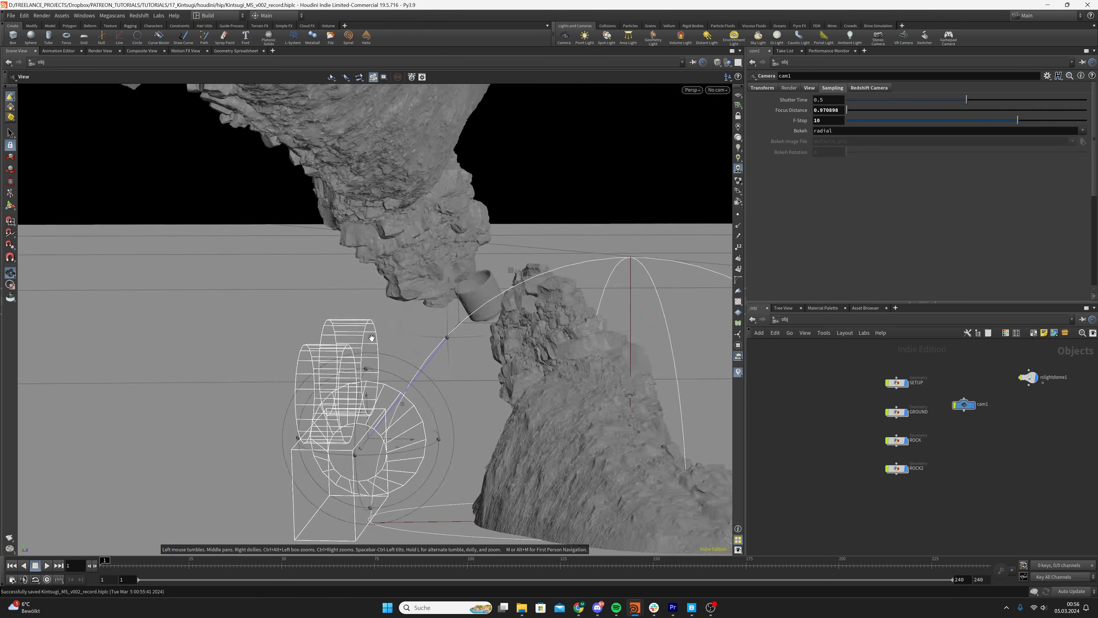
pyautogui.moveTo(385, 285); pyautogui.dragTo(470, 350)
pyautogui.moveTo(394, 369); pyautogui.dragTo(471, 323)
pyautogui.keyDown('alt'); pyautogui.moveTo(485, 314); pyautogui.dragTo(562, 260, button='right'); pyautogui.keyUp('alt')
pyautogui.keyDown('alt'); pyautogui.moveTo(540, 269); pyautogui.dragTo(558, 299); pyautogui.keyUp('alt')
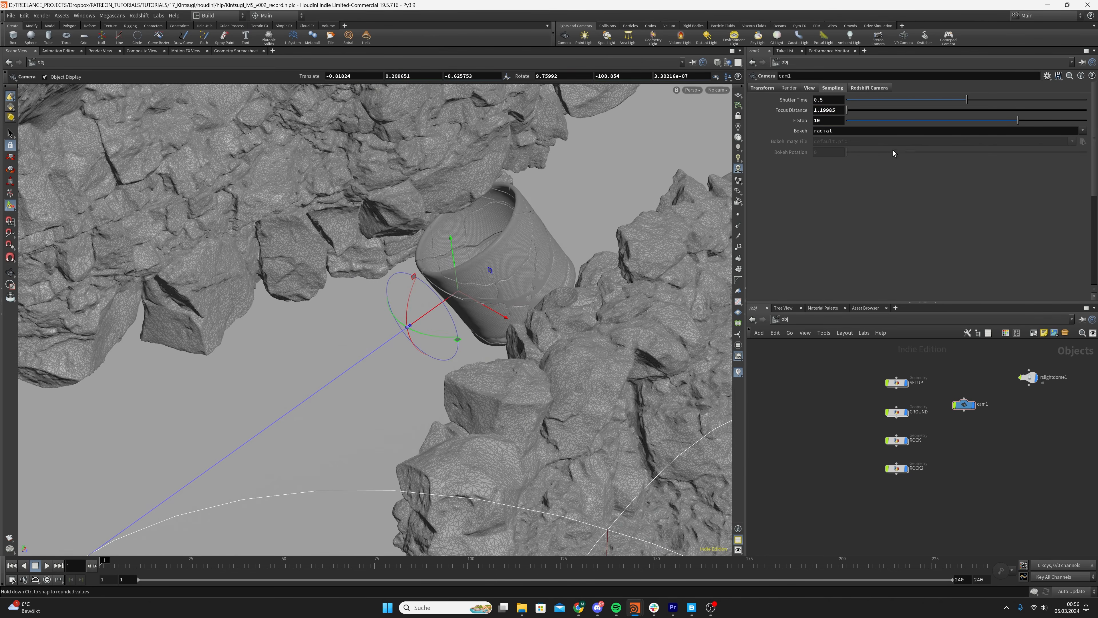
pyautogui.click(843, 111)
pyautogui.press('Return')
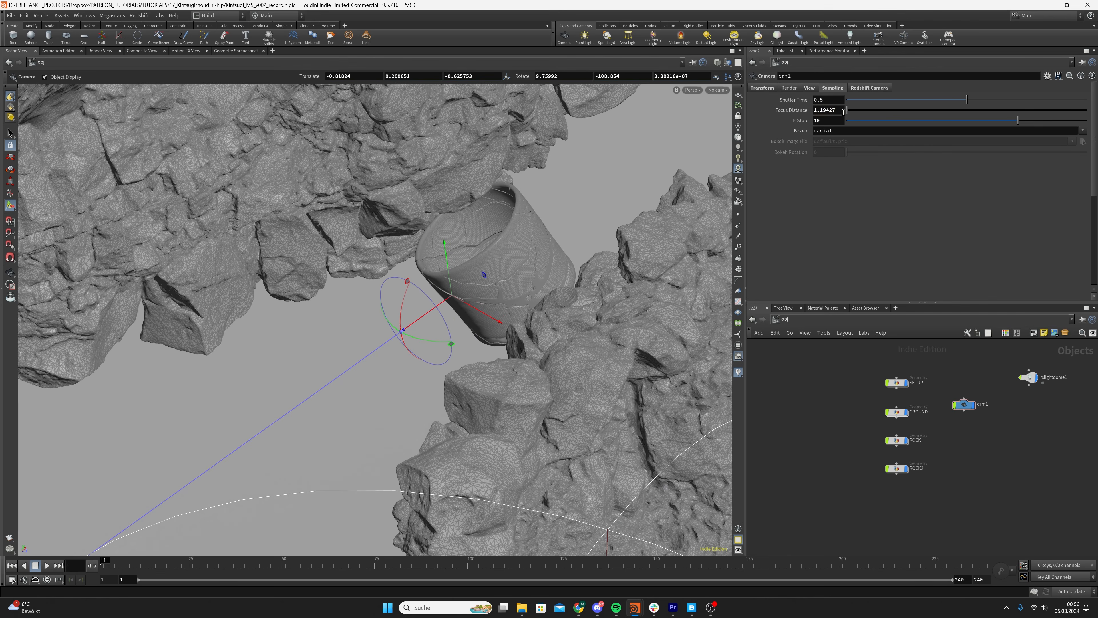
pyautogui.press('Escape')
pyautogui.moveTo(532, 223); pyautogui.dragTo(464, 276)
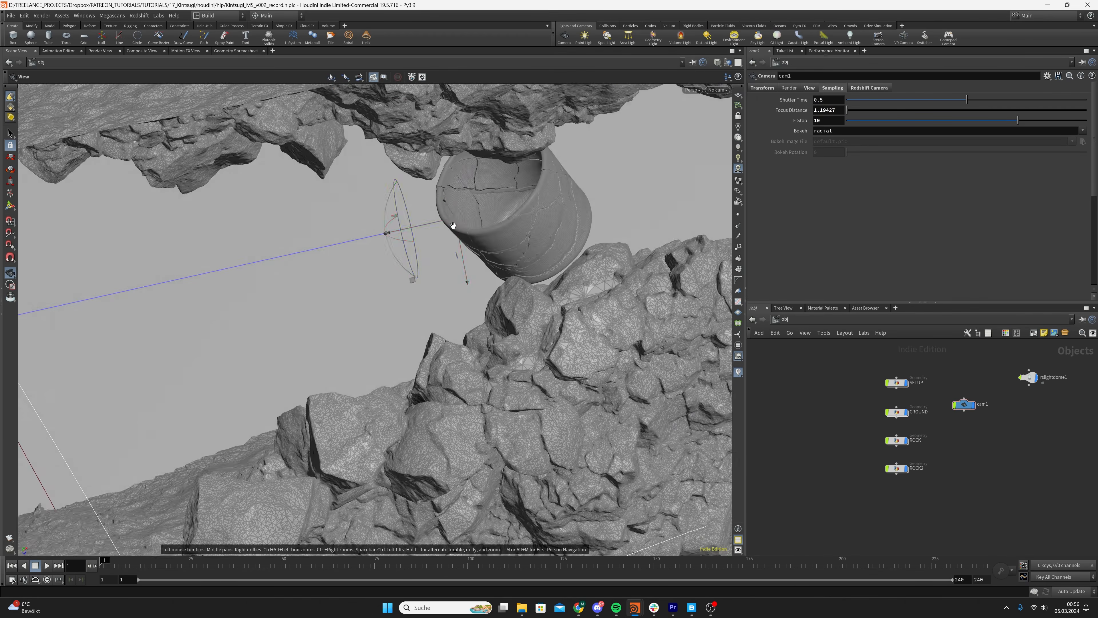
# Save the scene and look through cam1 in the viewport
pyautogui.moveTo(453, 226); pyautogui.dragTo(553, 196)
pyautogui.press('Return')
pyautogui.hotkey('ctrl', 's')
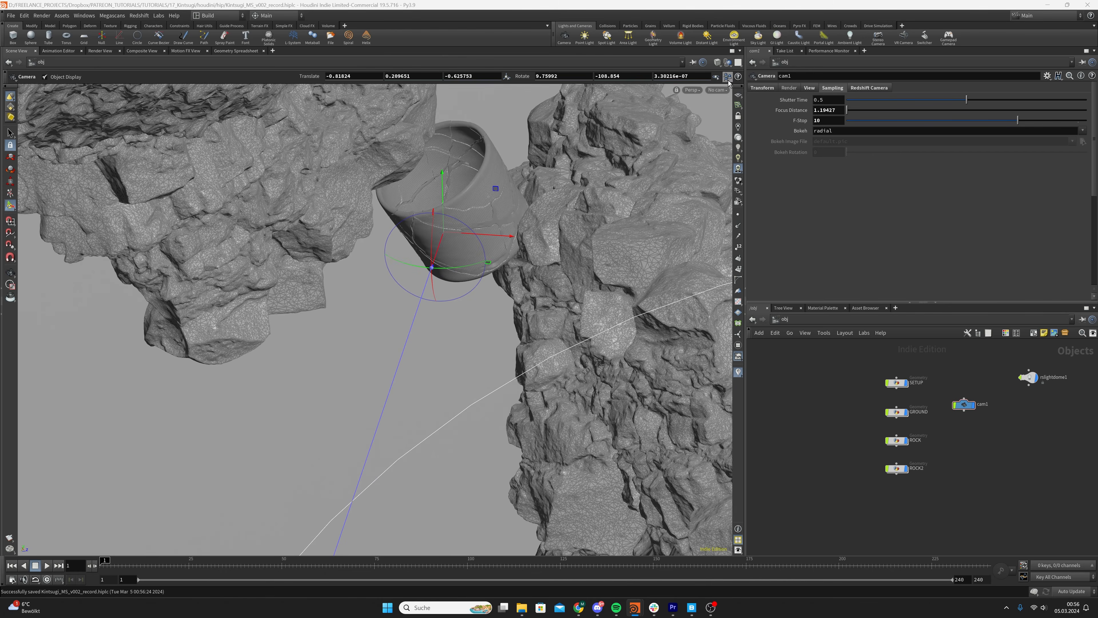
pyautogui.click(718, 90)
pyautogui.click(765, 132)
# Review cam1's Redshift optical settings for depth of field, bokeh image and motion blur
pyautogui.click(873, 88)
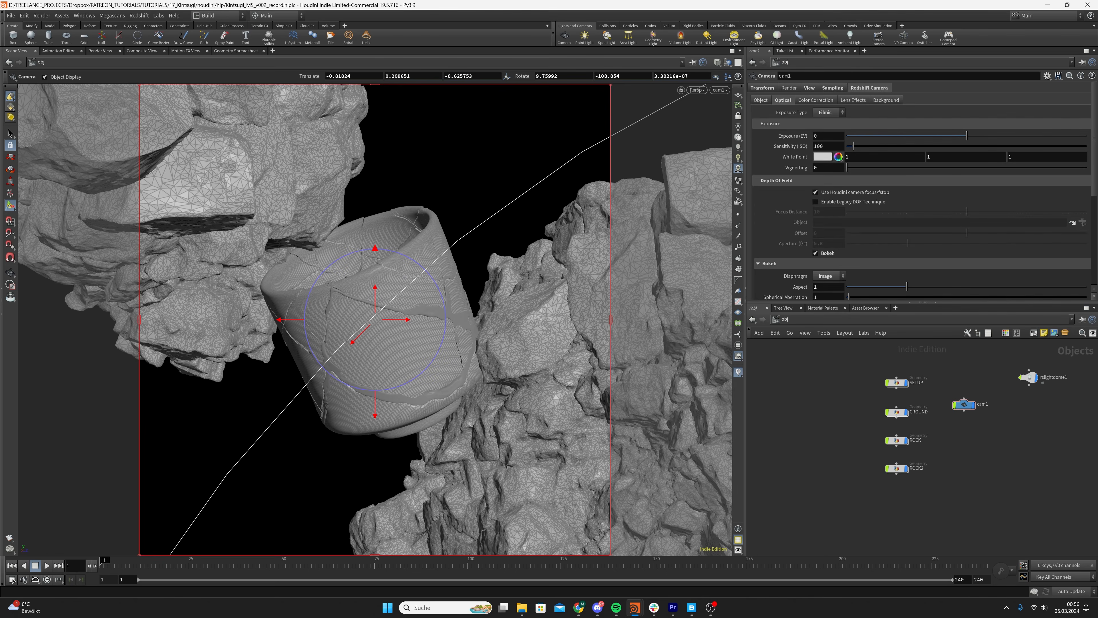
pyautogui.scroll(-3, 1052, 190)
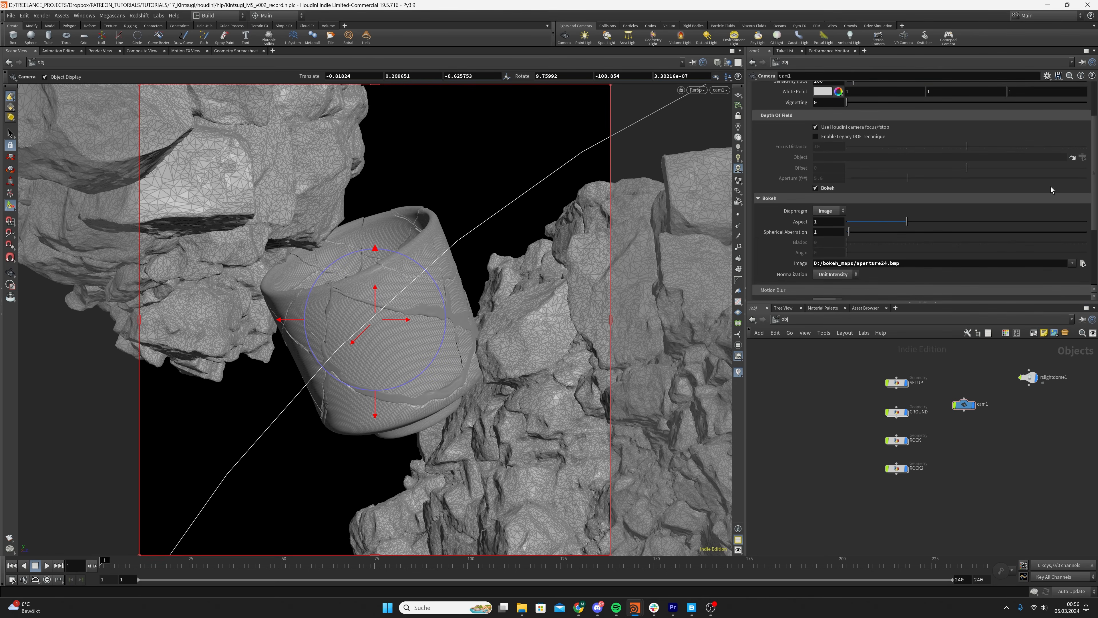
pyautogui.scroll(-3, 819, 251)
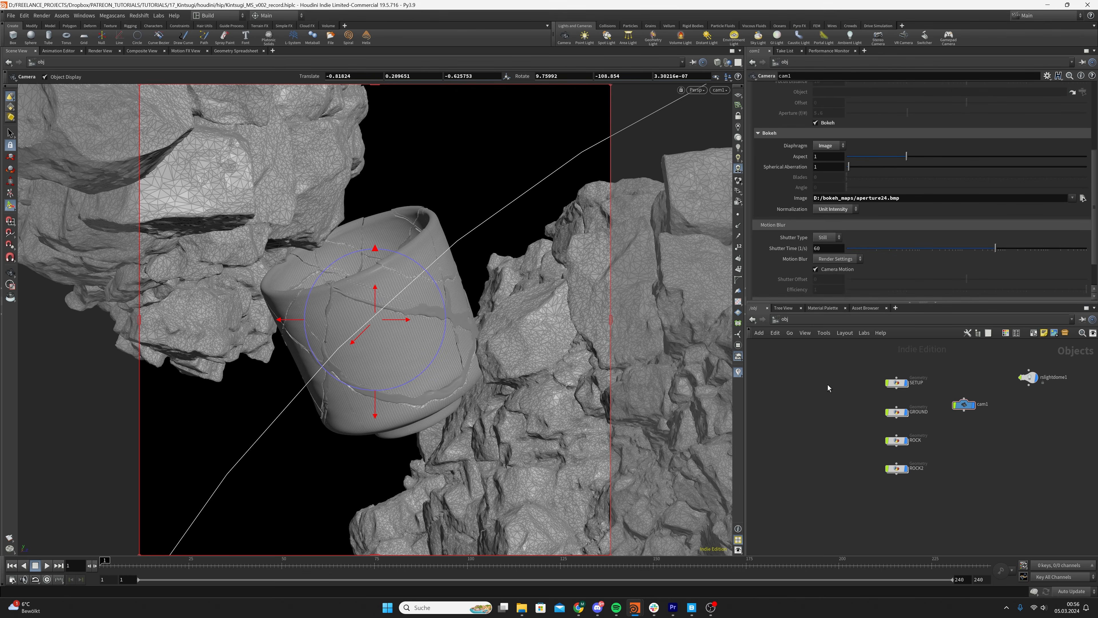
# Save the scene, line up the four geometry nodes in a compact column, and place cam1 closer beside them
pyautogui.hotkey('ctrl', 's')
pyautogui.moveTo(849, 353); pyautogui.dragTo(911, 492)
pyautogui.moveTo(862, 370); pyautogui.dragTo(924, 499)
pyautogui.press('l')
pyautogui.moveTo(897, 451); pyautogui.dragTo(875, 428)
pyautogui.click(920, 419)
pyautogui.click(967, 408)
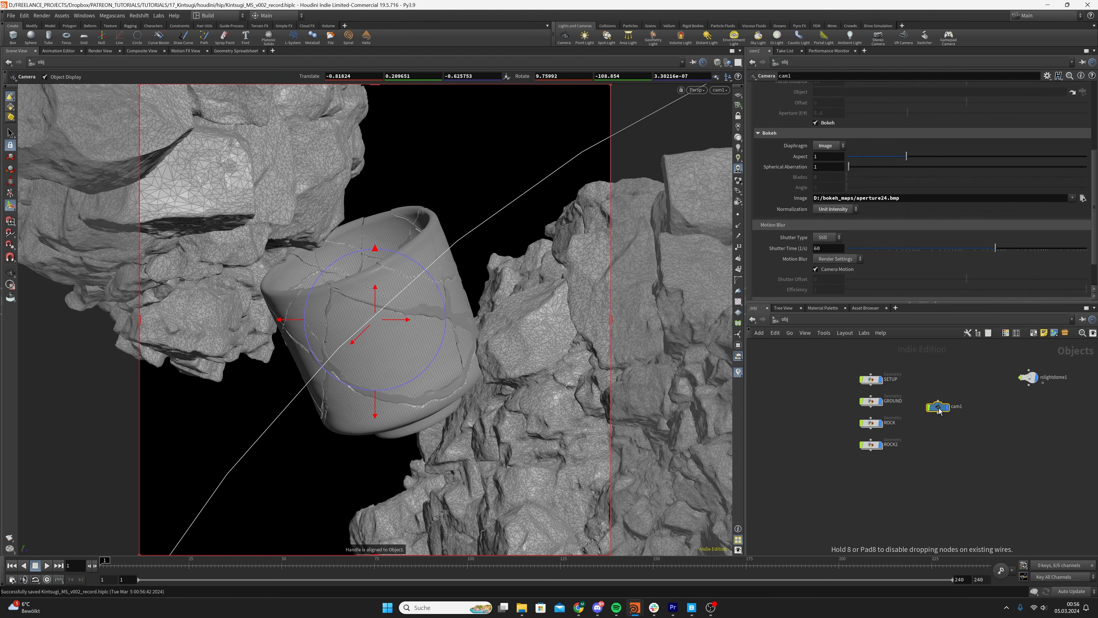
pyautogui.moveTo(967, 408); pyautogui.dragTo(934, 408)
pyautogui.click(935, 440)
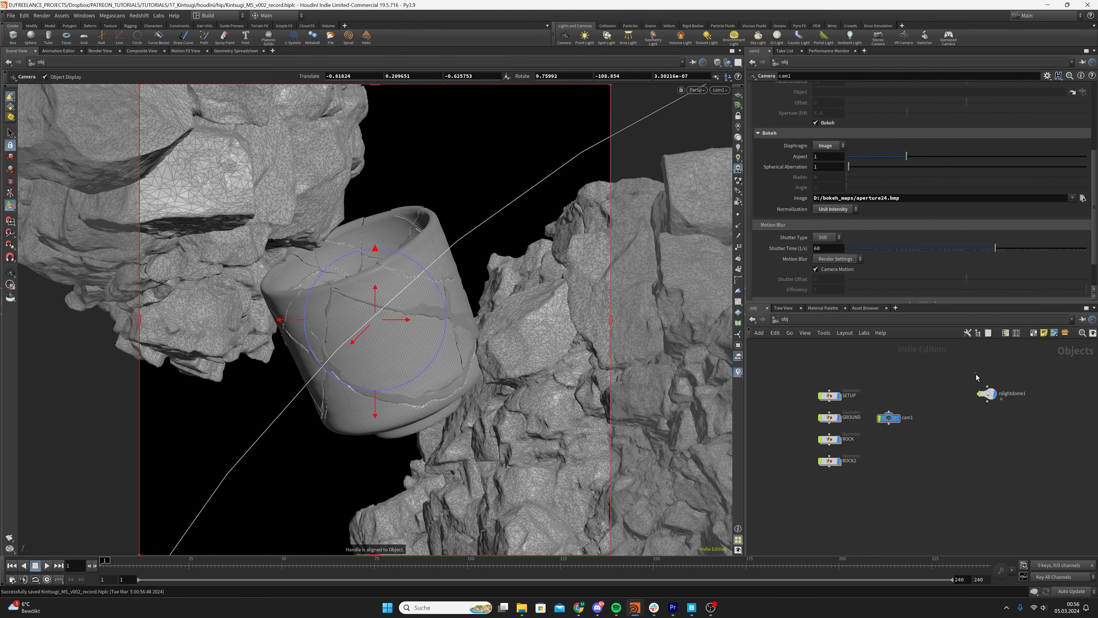
# Move the rslightdome1 node closer to cam1, show its transform settings, and save the scene
pyautogui.click(987, 393)
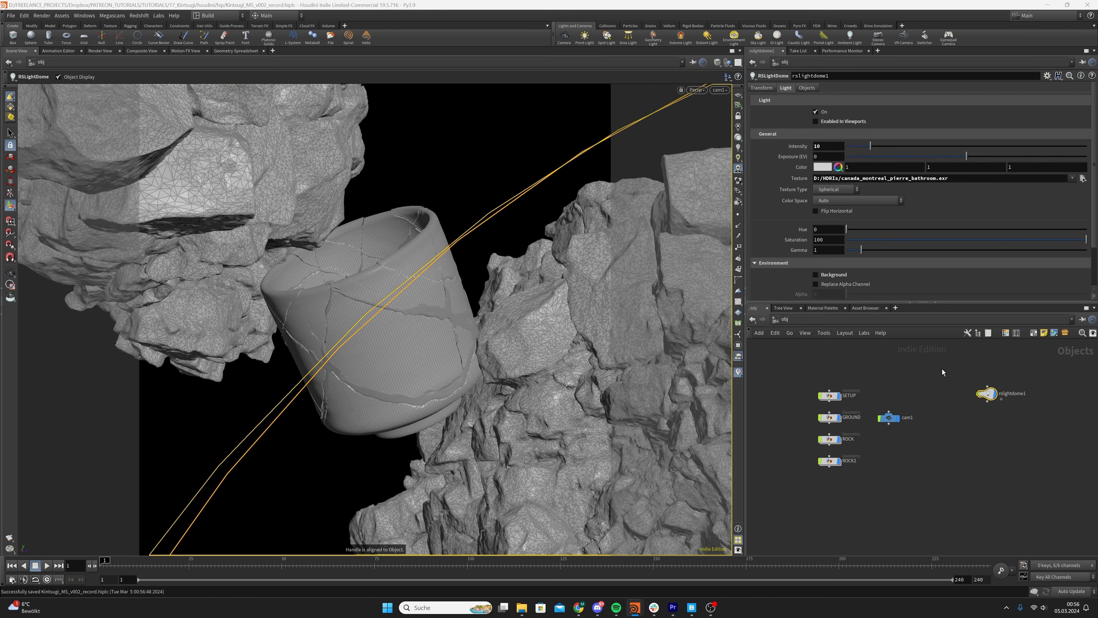
pyautogui.moveTo(987, 393); pyautogui.dragTo(960, 403)
pyautogui.click(763, 88)
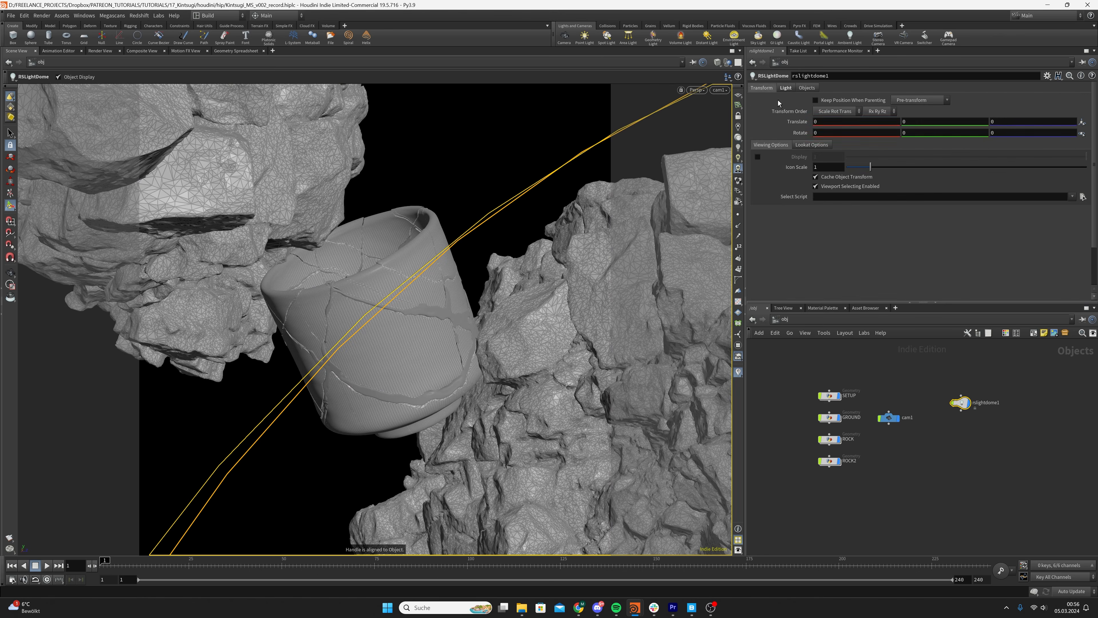
pyautogui.click(919, 380)
pyautogui.hotkey('ctrl', 's')
# Open the Redshift RenderView over the viewport and start a progressive render of the beauty output
pyautogui.click(829, 438)
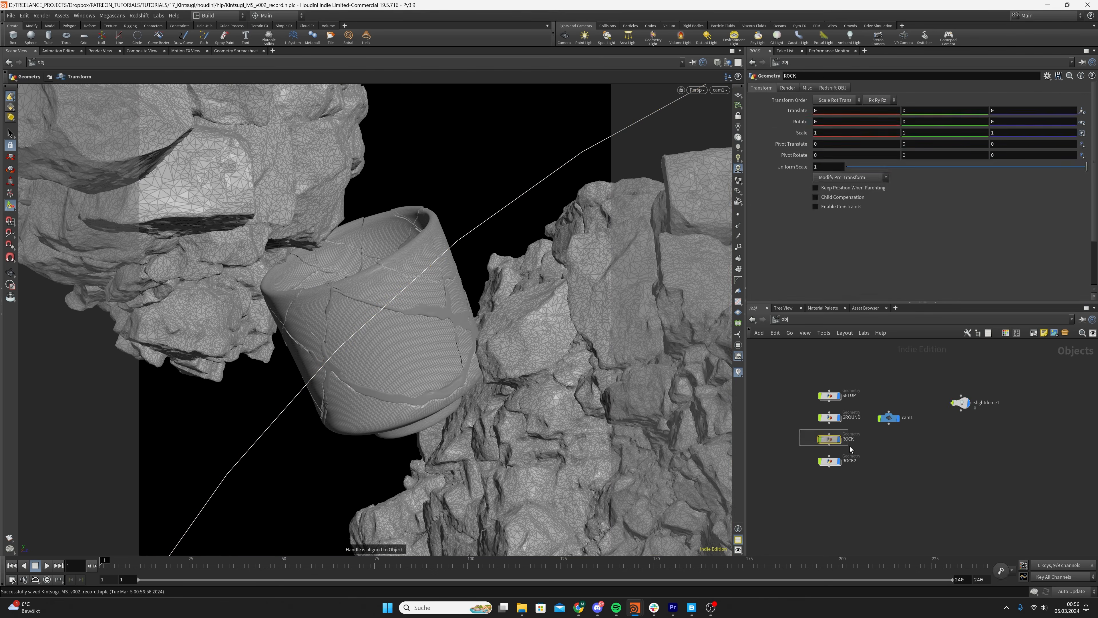
pyautogui.click(785, 422)
pyautogui.click(142, 16)
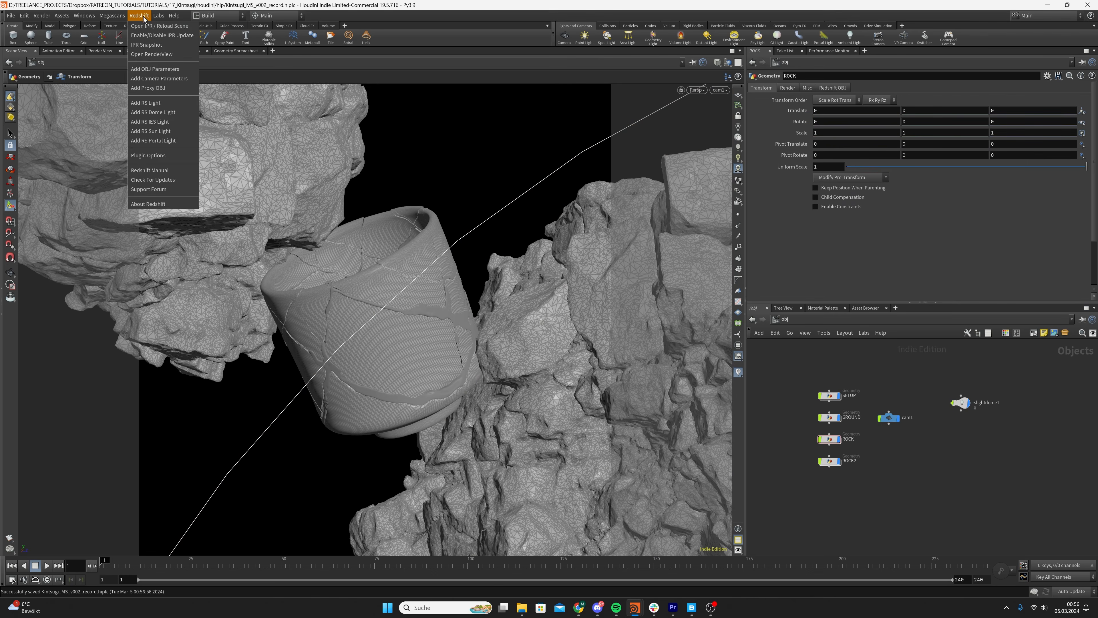
pyautogui.click(149, 56)
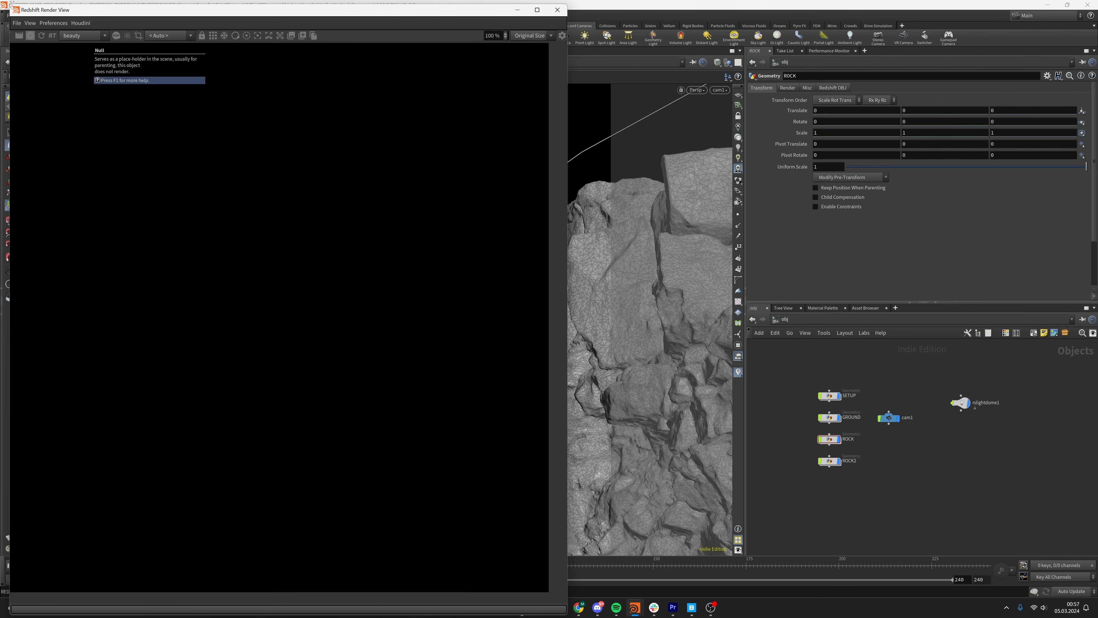
pyautogui.moveTo(10, 4); pyautogui.dragTo(57, 120)
pyautogui.moveTo(230, 124); pyautogui.dragTo(262, 36)
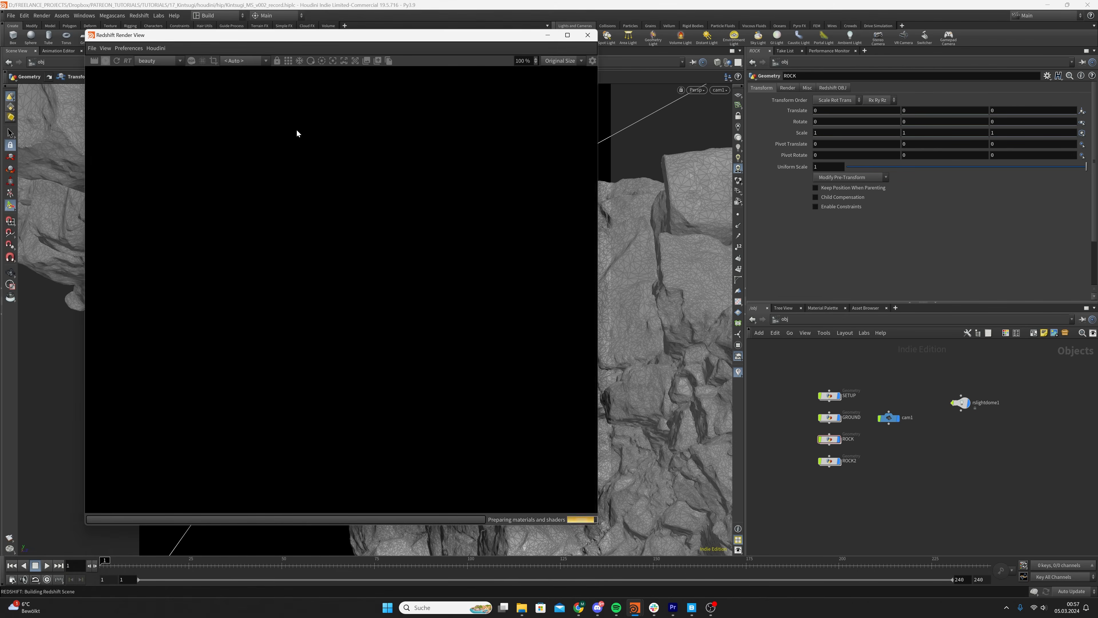
# Inspect the cup and both rocks in the progressive render at different zoom levels, with cam1 selected
pyautogui.scroll(-3, 325, 193)
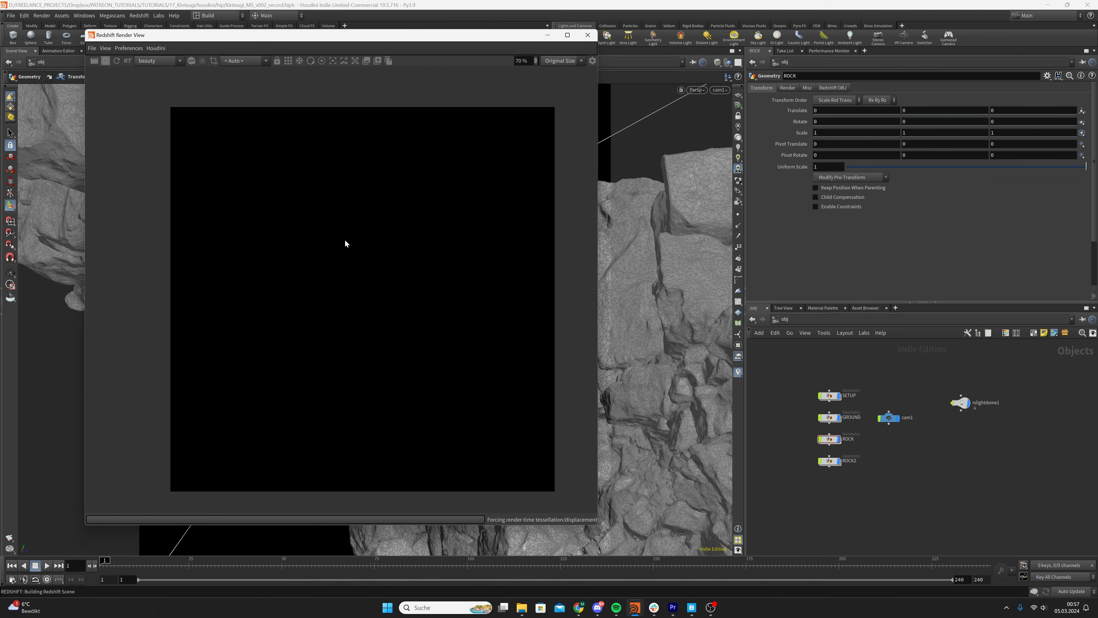
pyautogui.moveTo(336, 235); pyautogui.dragTo(327, 217)
pyautogui.scroll(1, 324, 223)
pyautogui.scroll(-1, 328, 217)
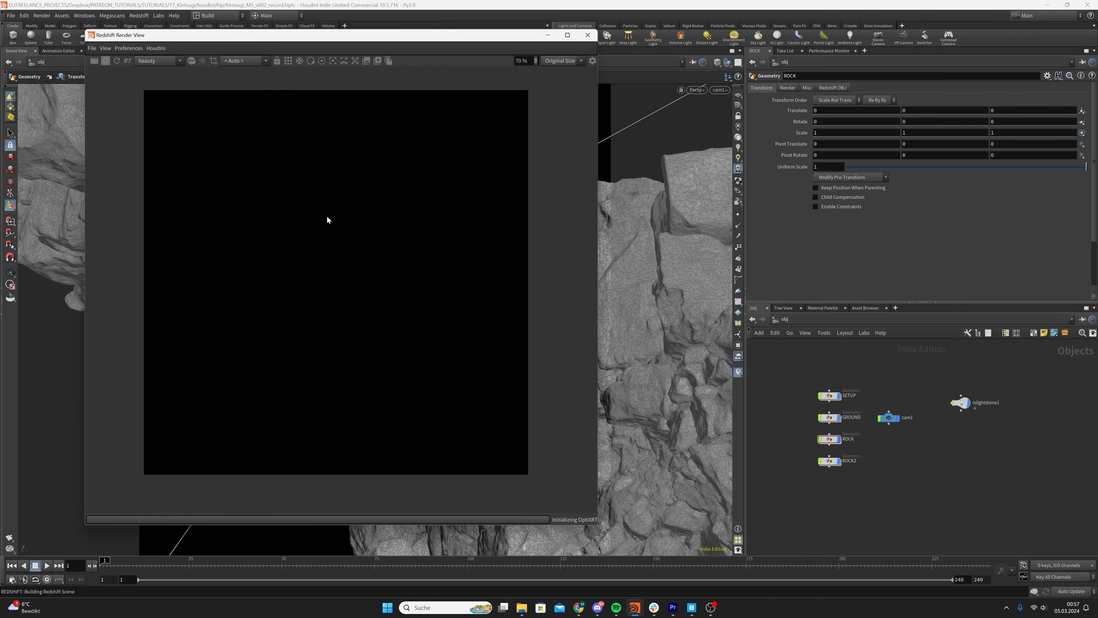
pyautogui.scroll(1, 327, 217)
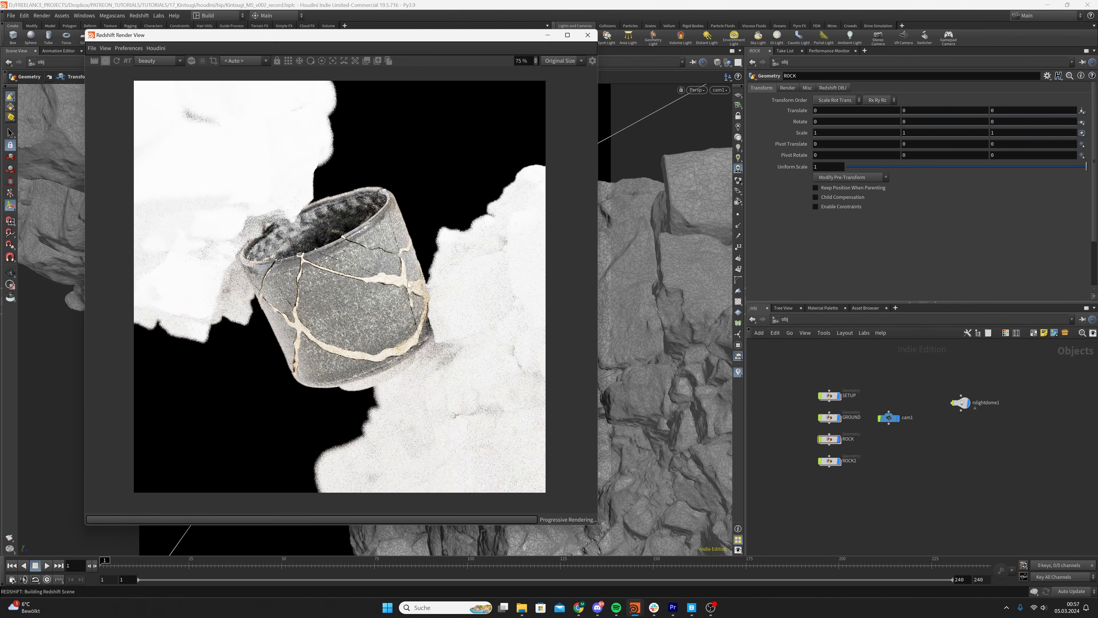
pyautogui.click(889, 417)
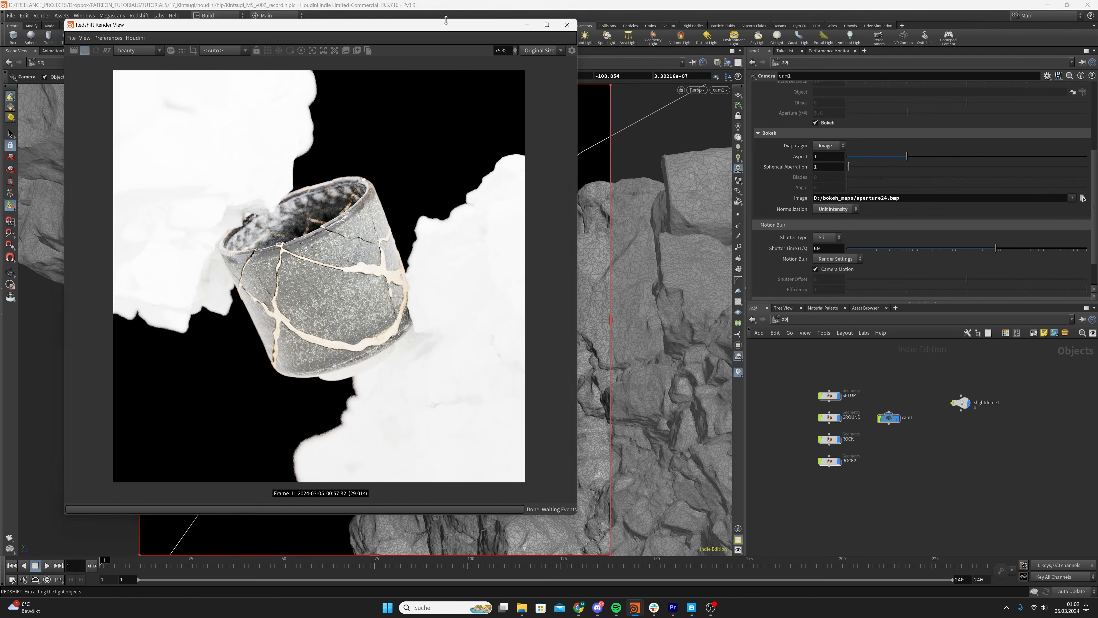
pyautogui.scroll(-2, 383, 282)
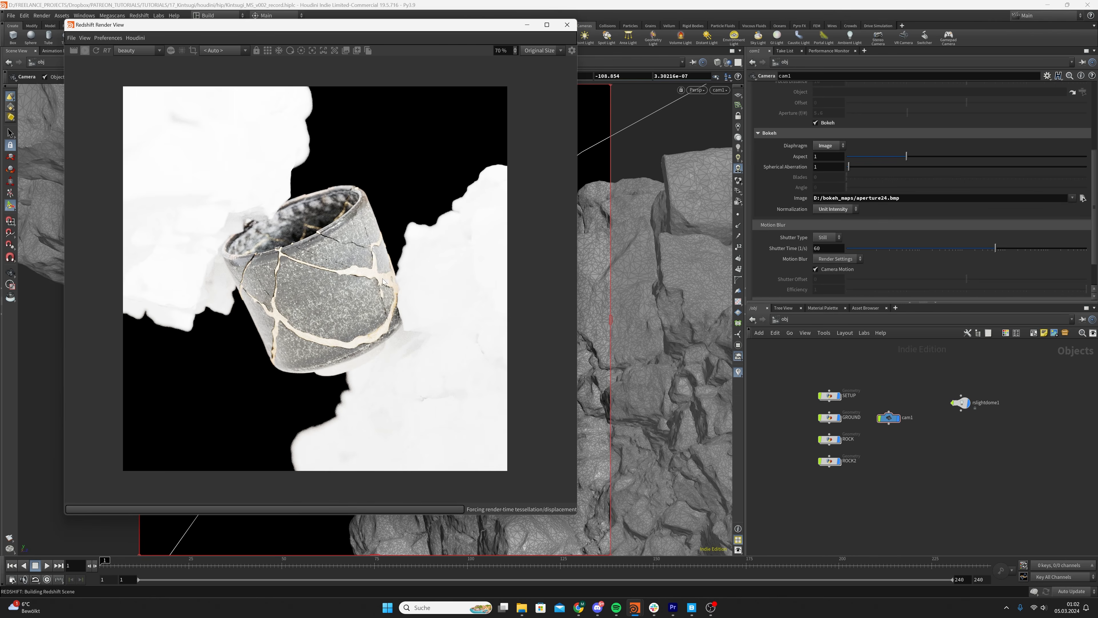
pyautogui.scroll(1, 375, 294)
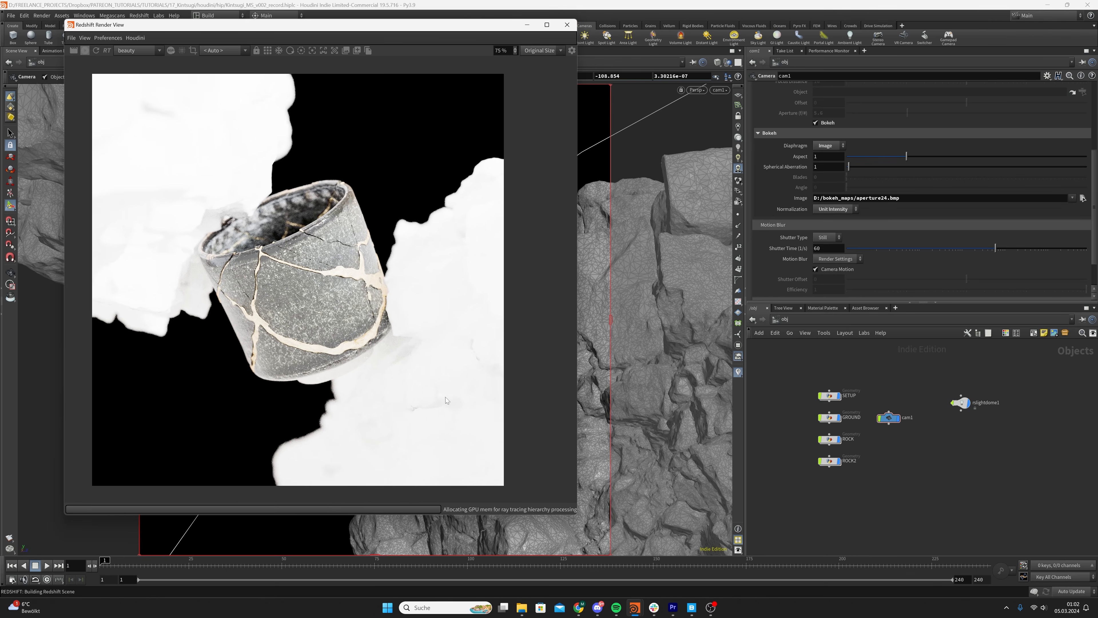
pyautogui.scroll(-1, 447, 400)
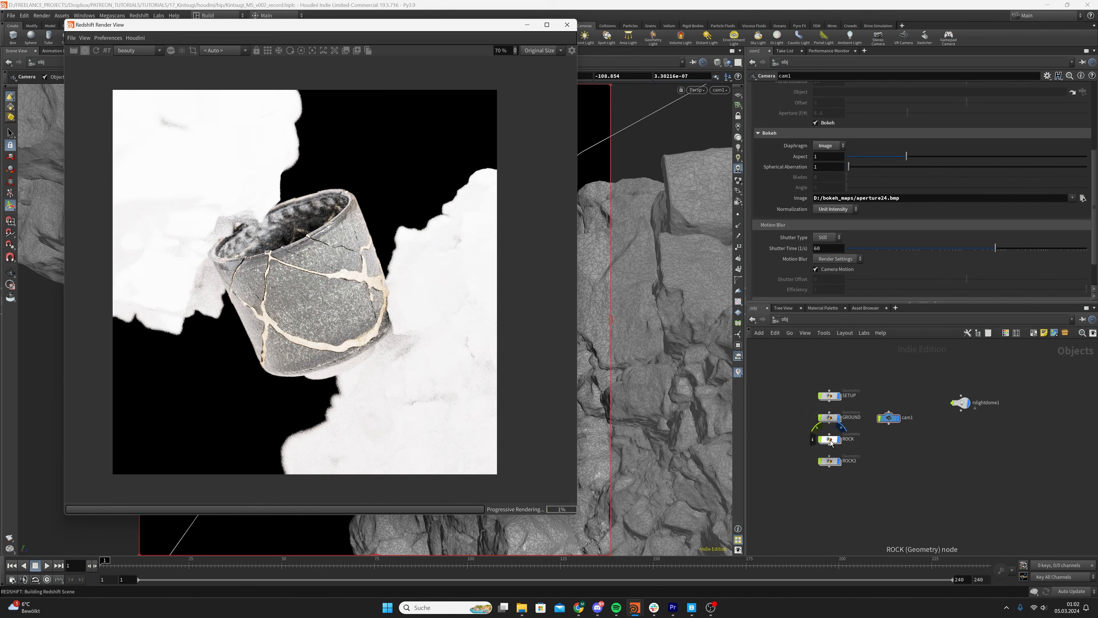
# Assign the /mat/ROCK material in the material1 node inside the ROCK geometry and save the scene
pyautogui.doubleClick(830, 441)
pyautogui.click(894, 445)
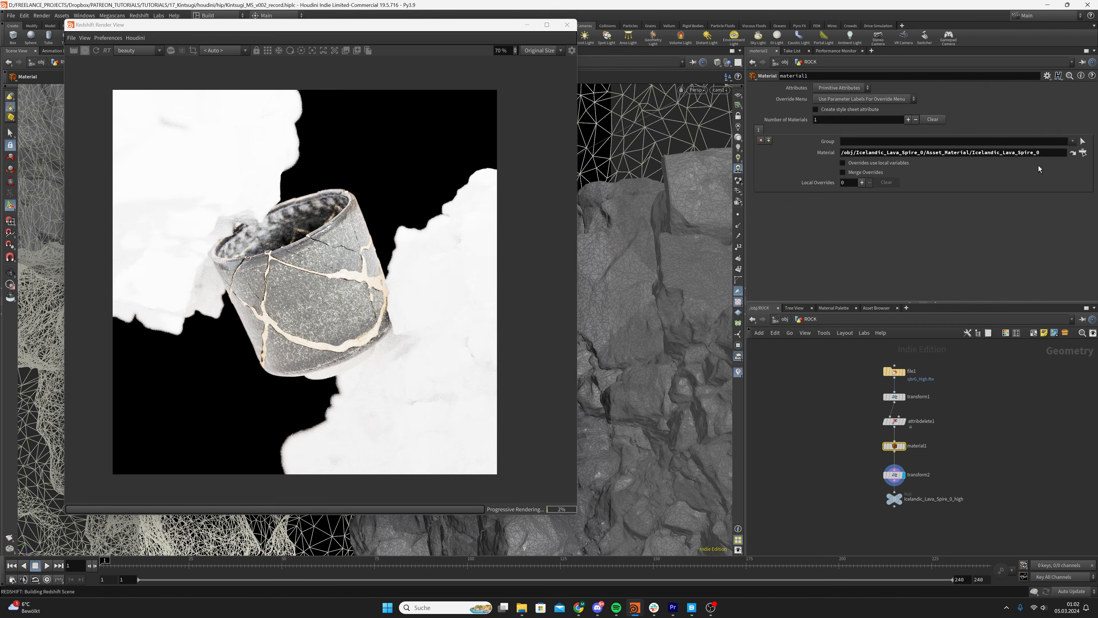
pyautogui.click(1083, 153)
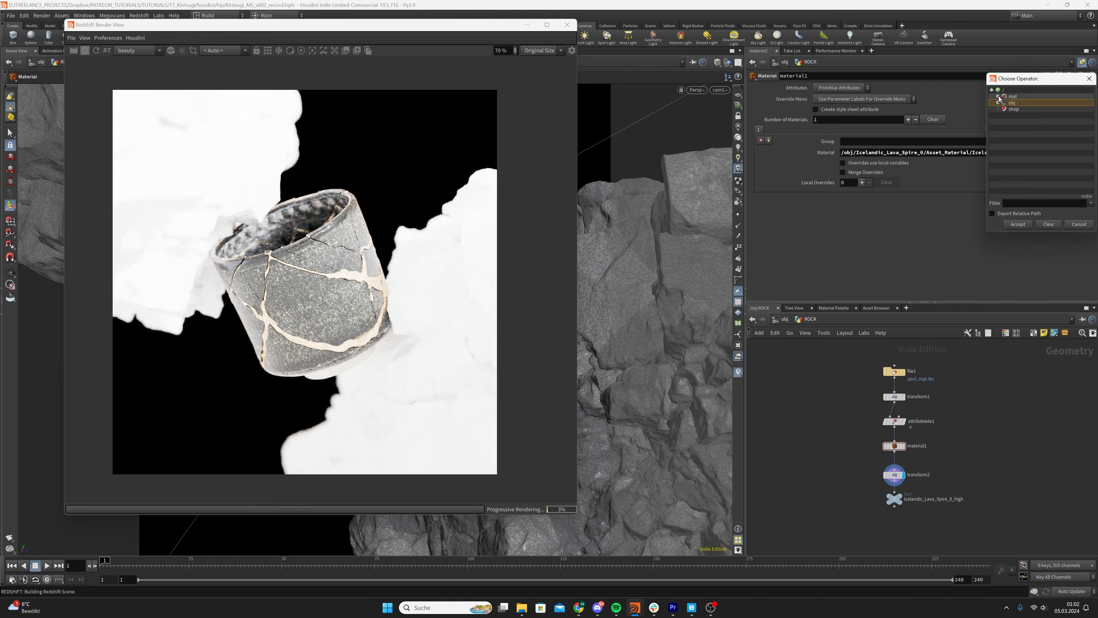
pyautogui.click(999, 97)
pyautogui.doubleClick(1018, 116)
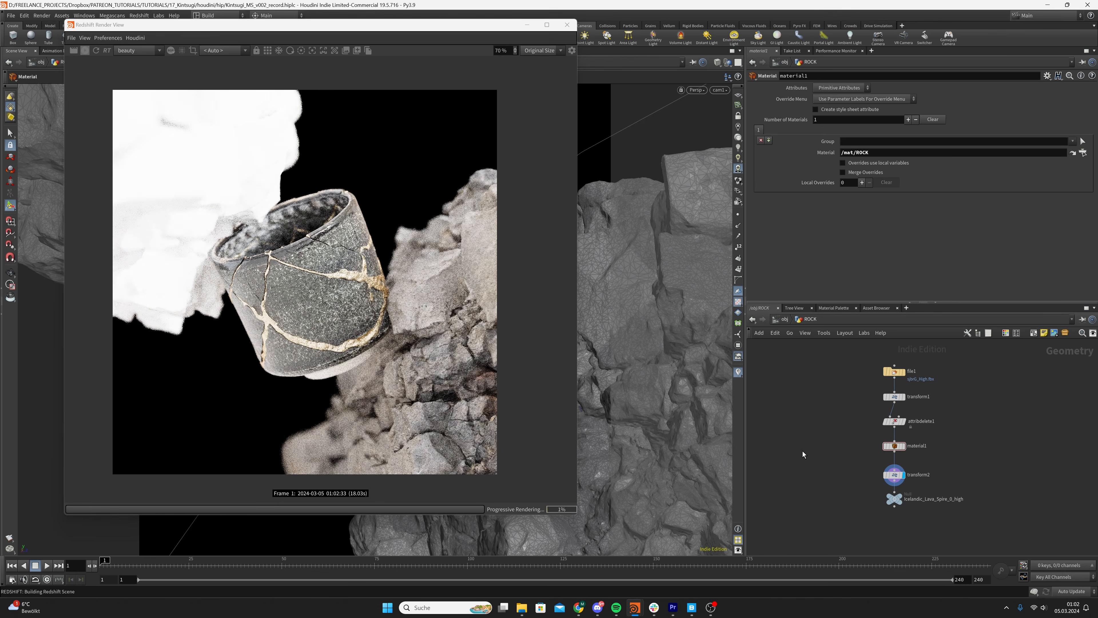
pyautogui.hotkey('ctrl', 's')
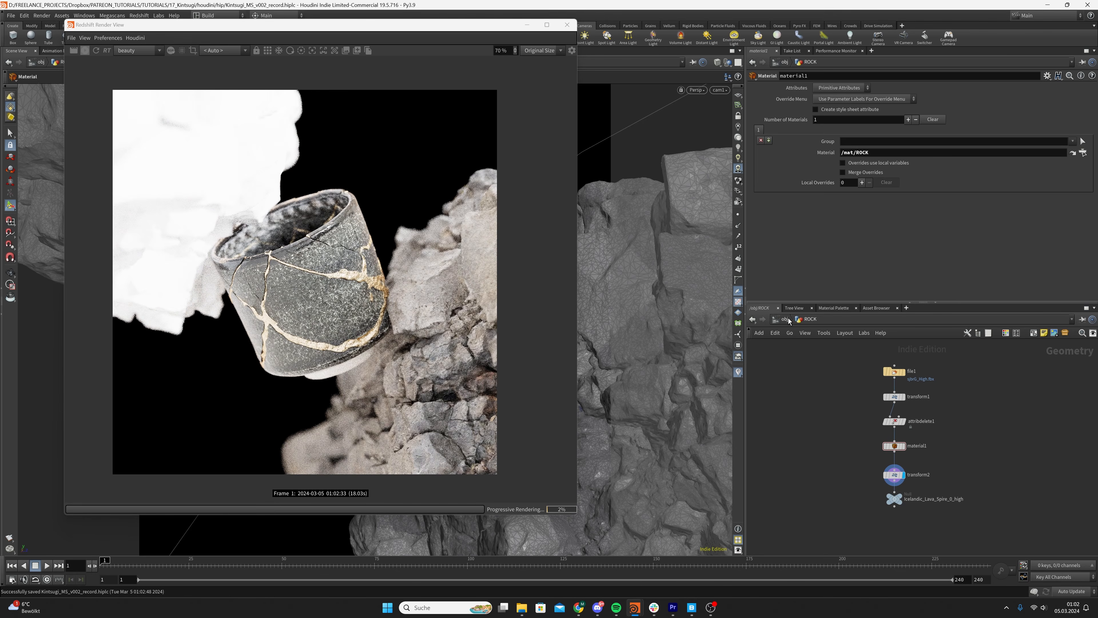
# Assign the /mat/ROCK material in the material1 node inside the ROCK2 geometry
pyautogui.click(786, 321)
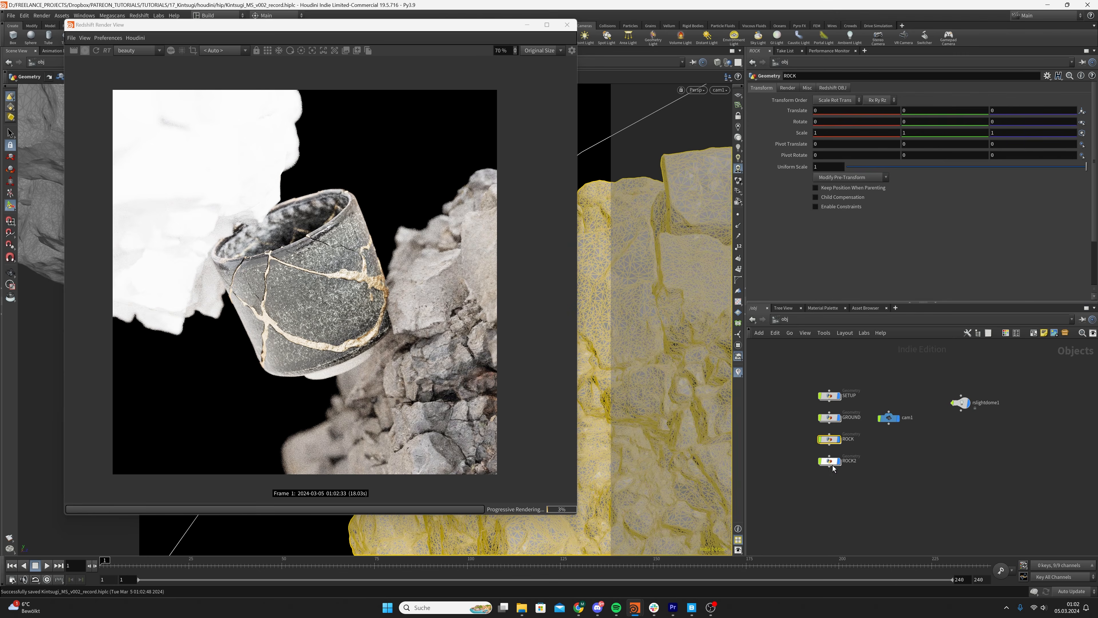
pyautogui.doubleClick(830, 463)
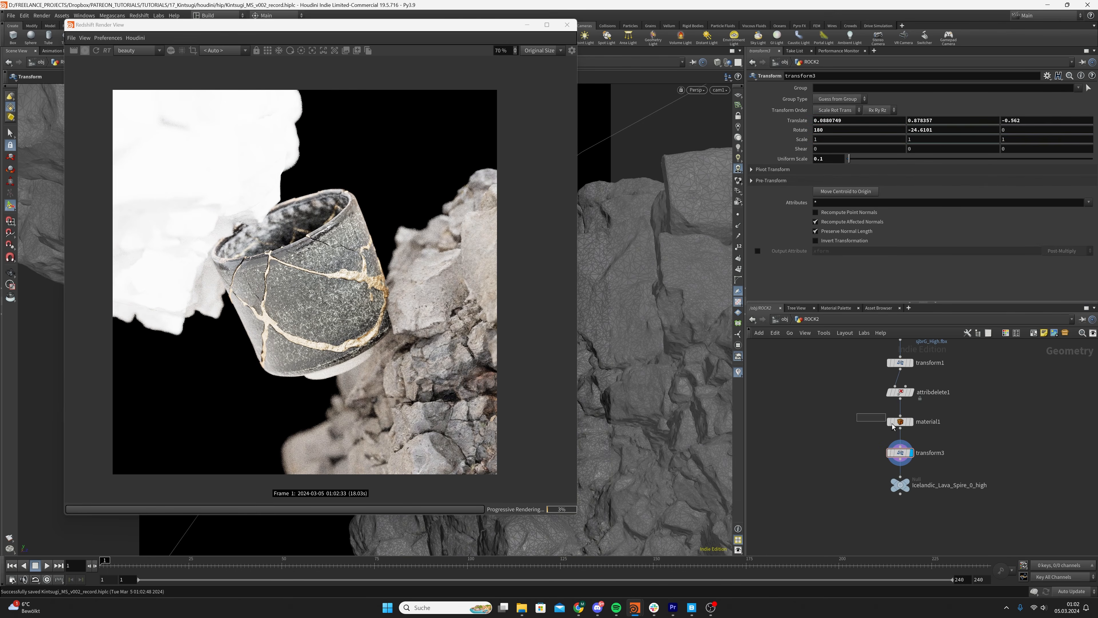
pyautogui.click(900, 421)
pyautogui.click(1083, 153)
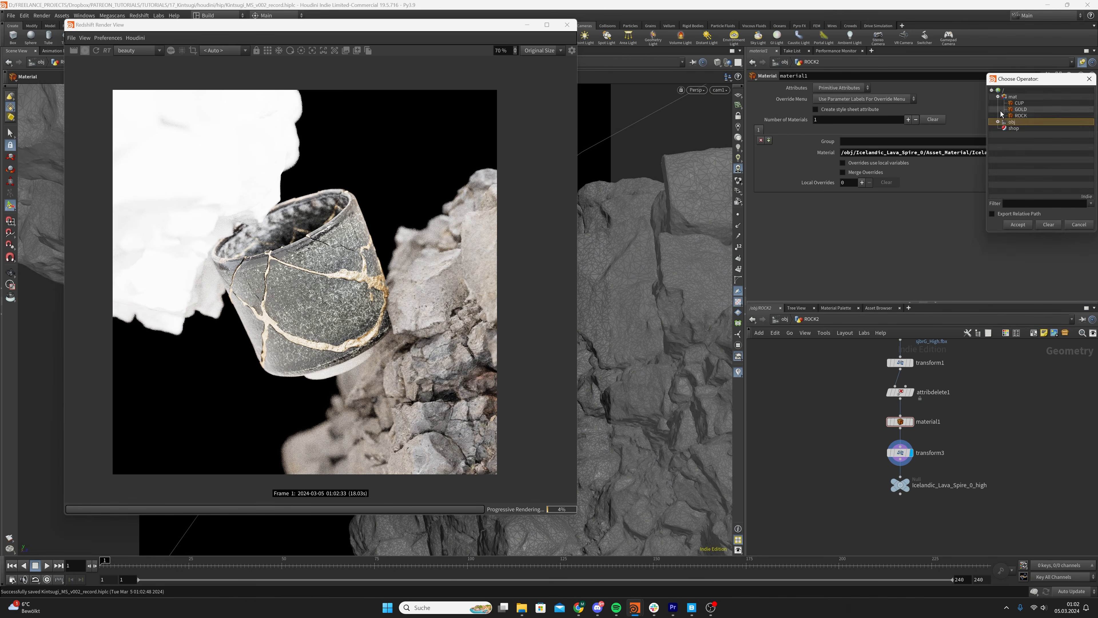
pyautogui.doubleClick(1019, 116)
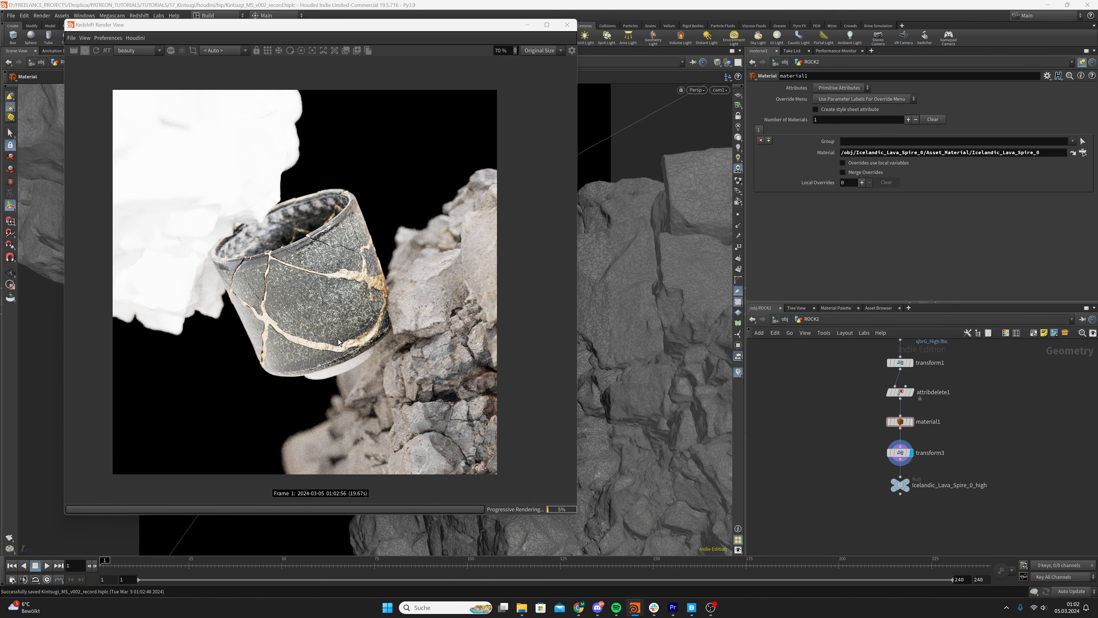
# Examine the rock texture, cup and gold seams closely in the updated render
pyautogui.click(401, 366)
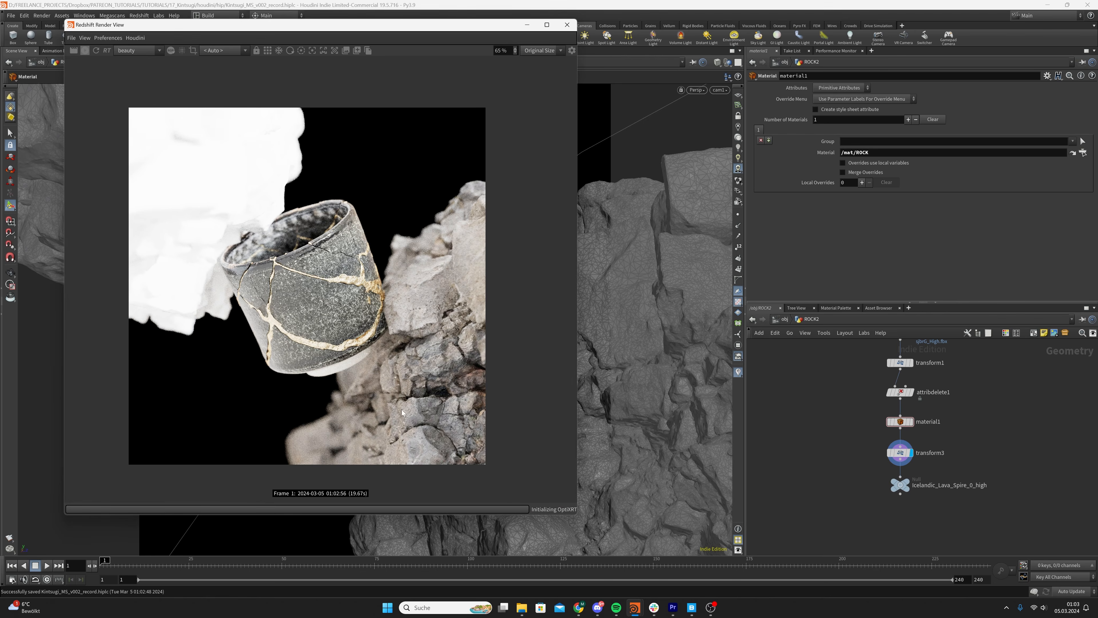
pyautogui.scroll(7, 423, 369)
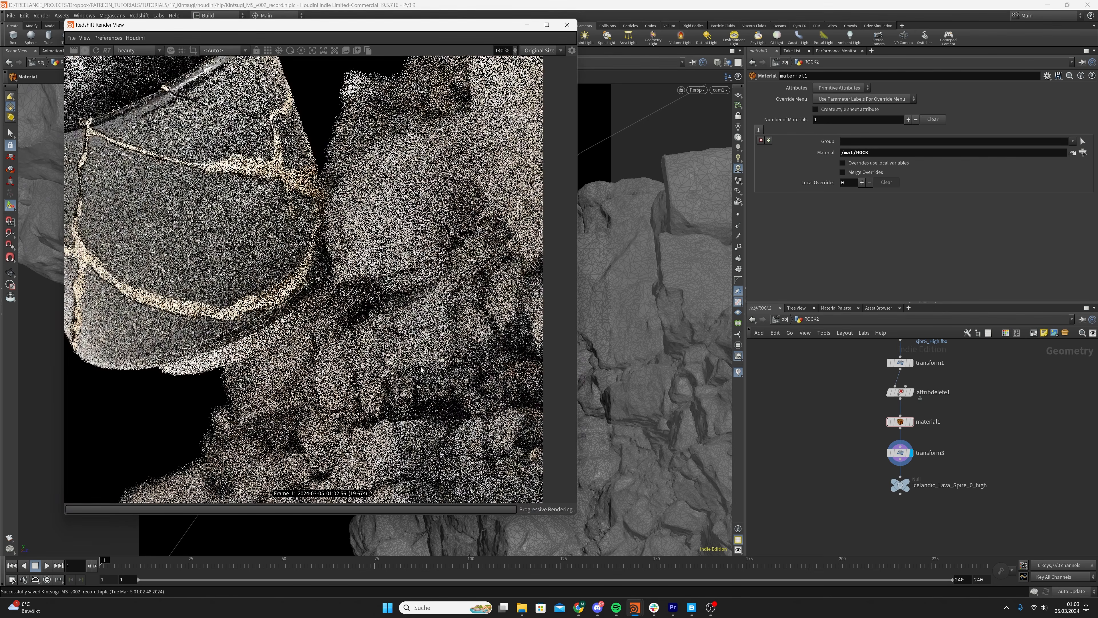
pyautogui.scroll(-7, 421, 369)
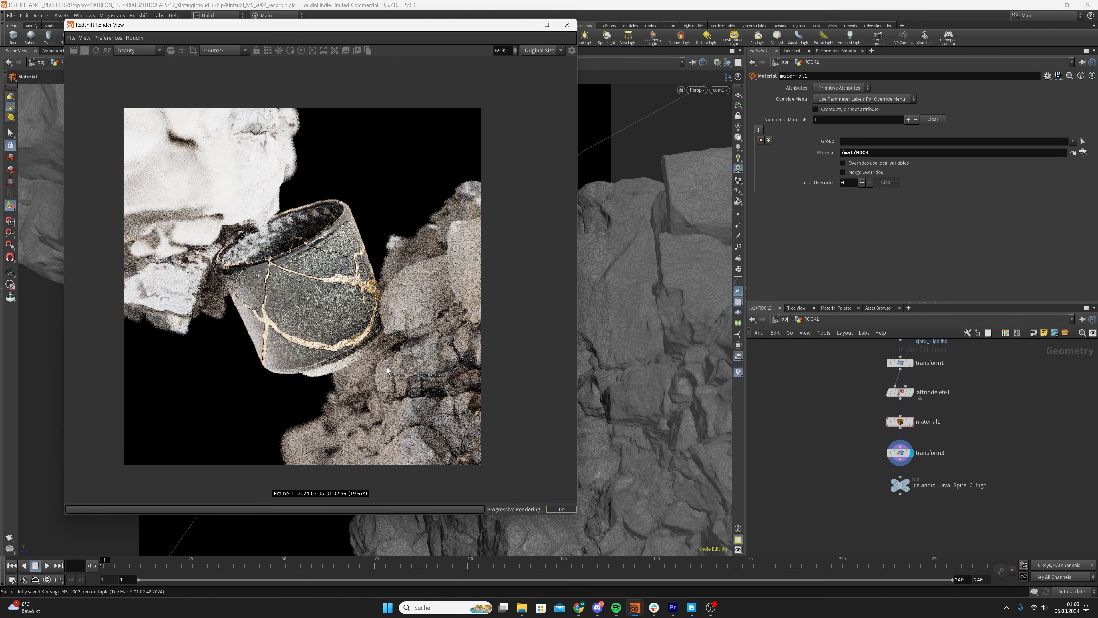
pyautogui.scroll(5, 387, 370)
pyautogui.scroll(-4, 337, 268)
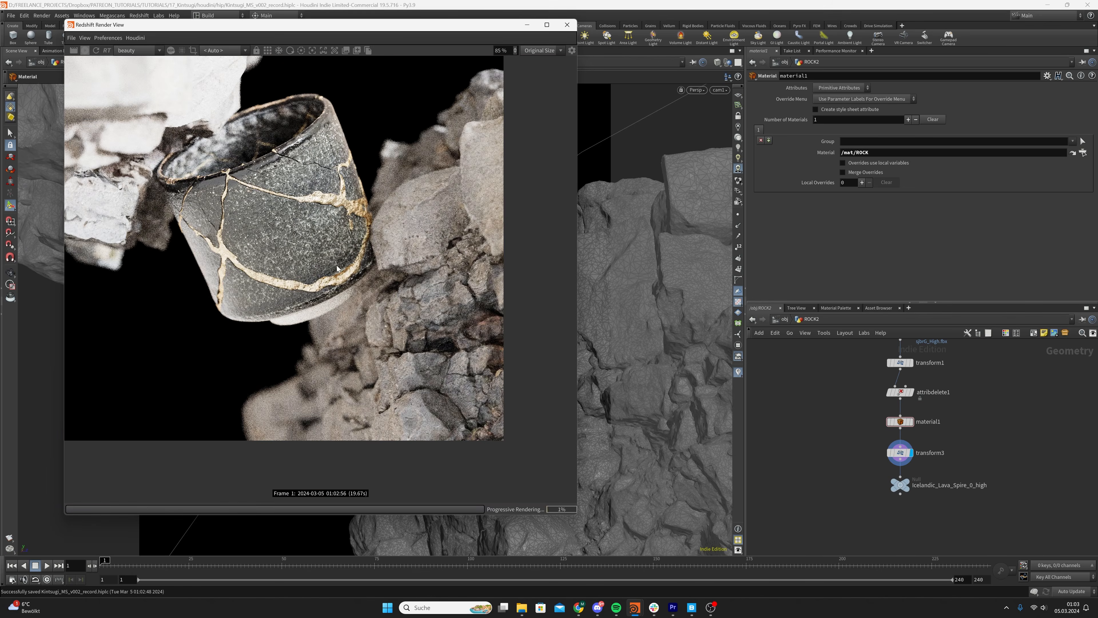
pyautogui.scroll(-5, 337, 269)
pyautogui.moveTo(328, 247); pyautogui.dragTo(341, 272, button='middle')
pyautogui.scroll(5, 341, 272)
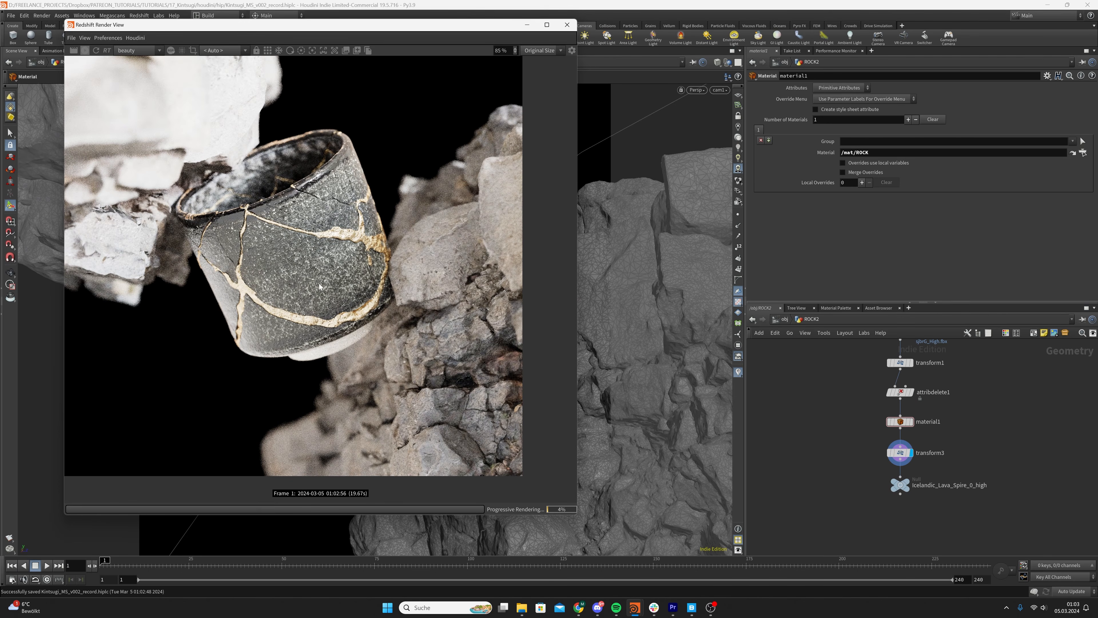
pyautogui.scroll(-4, 320, 285)
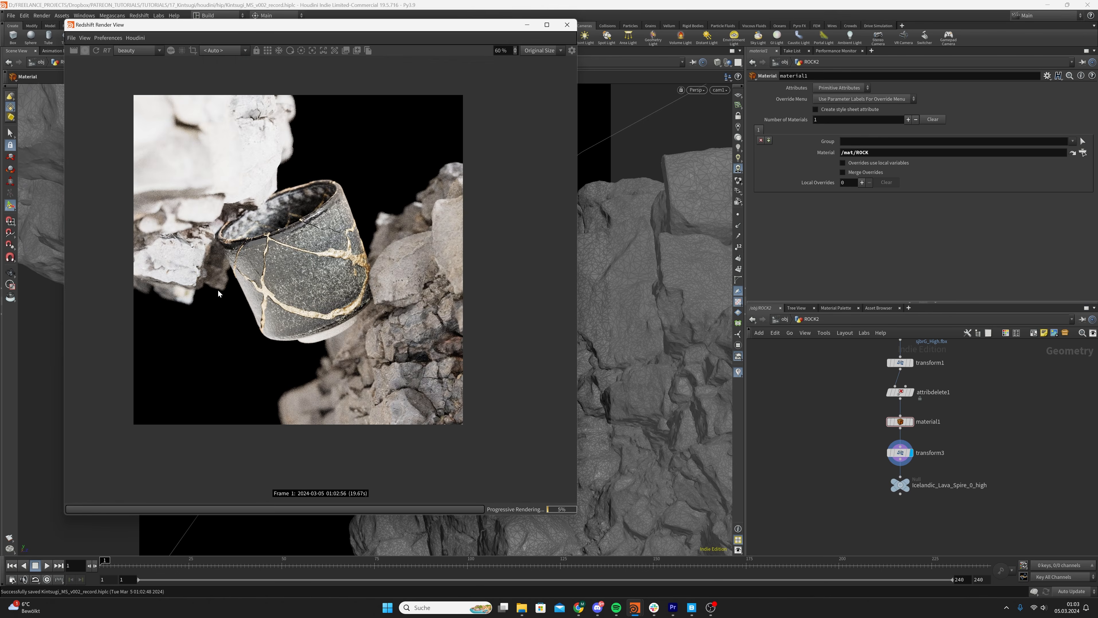
# Return to the object level, clear the ROCK2 selection, and save the scene
pyautogui.click(785, 320)
pyautogui.click(784, 319)
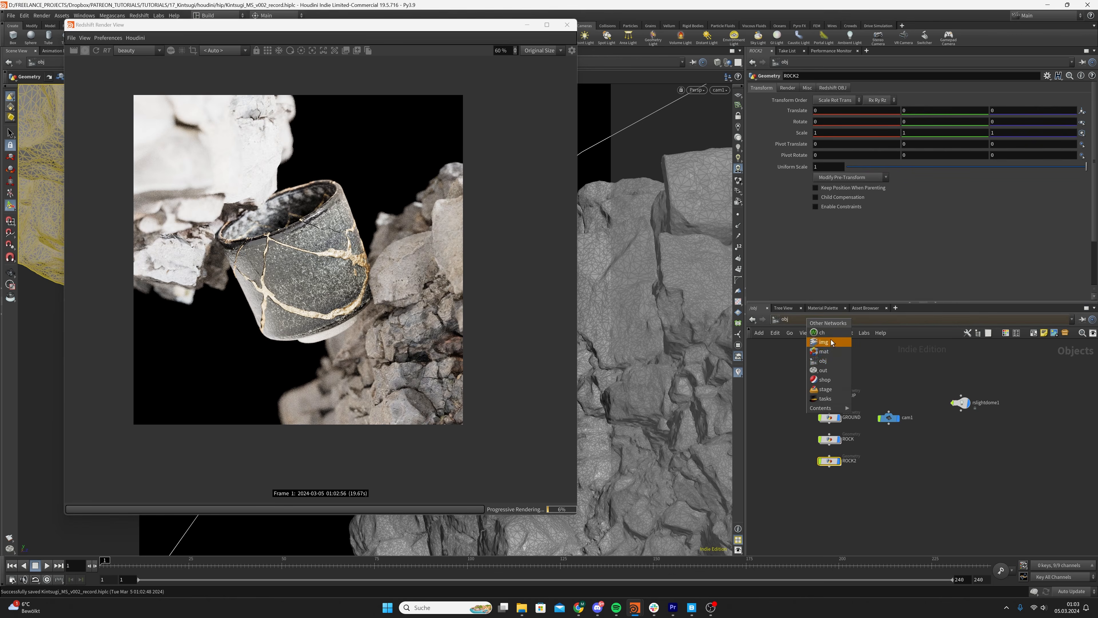
pyautogui.click(837, 361)
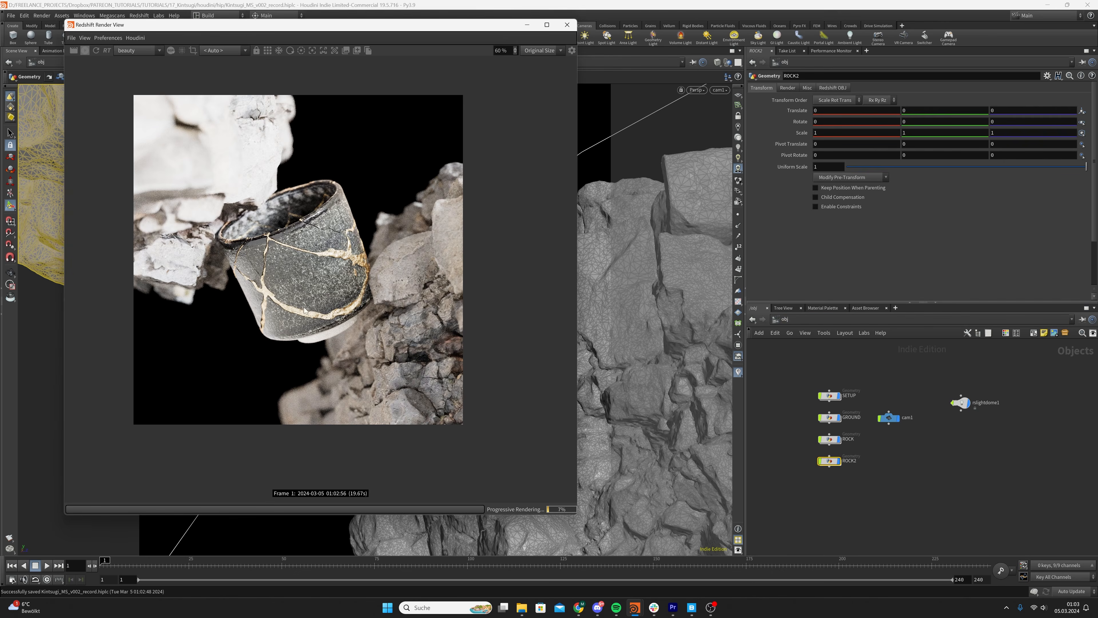
pyautogui.click(786, 386)
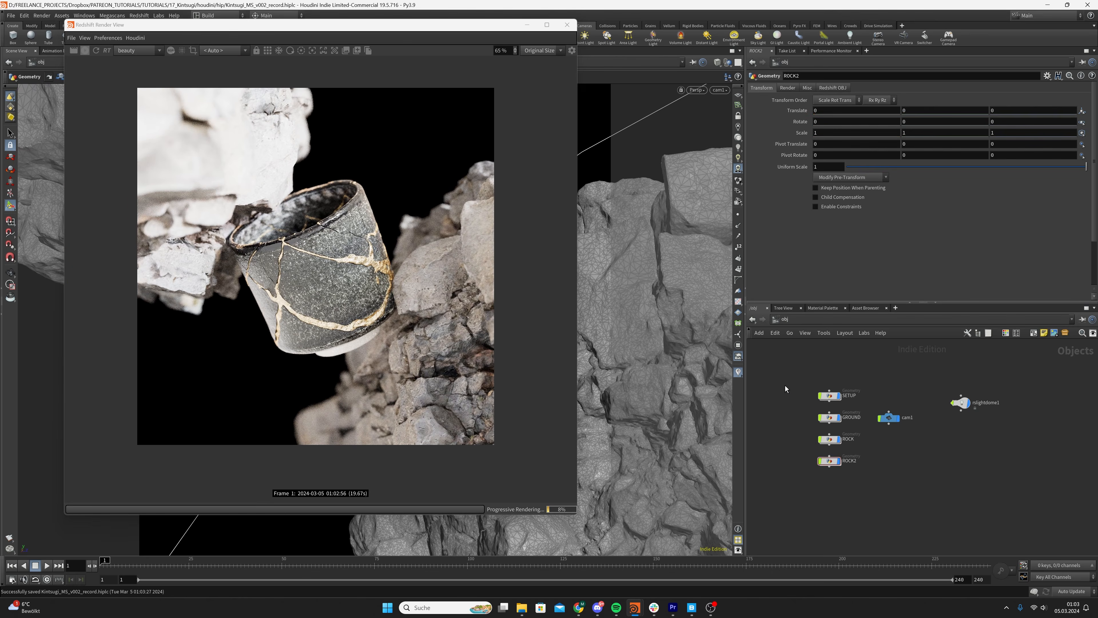
# Open the ROCK material's network in /mat and lay out its nodes so the texture connections are readable
pyautogui.click(961, 403)
pyautogui.click(846, 321)
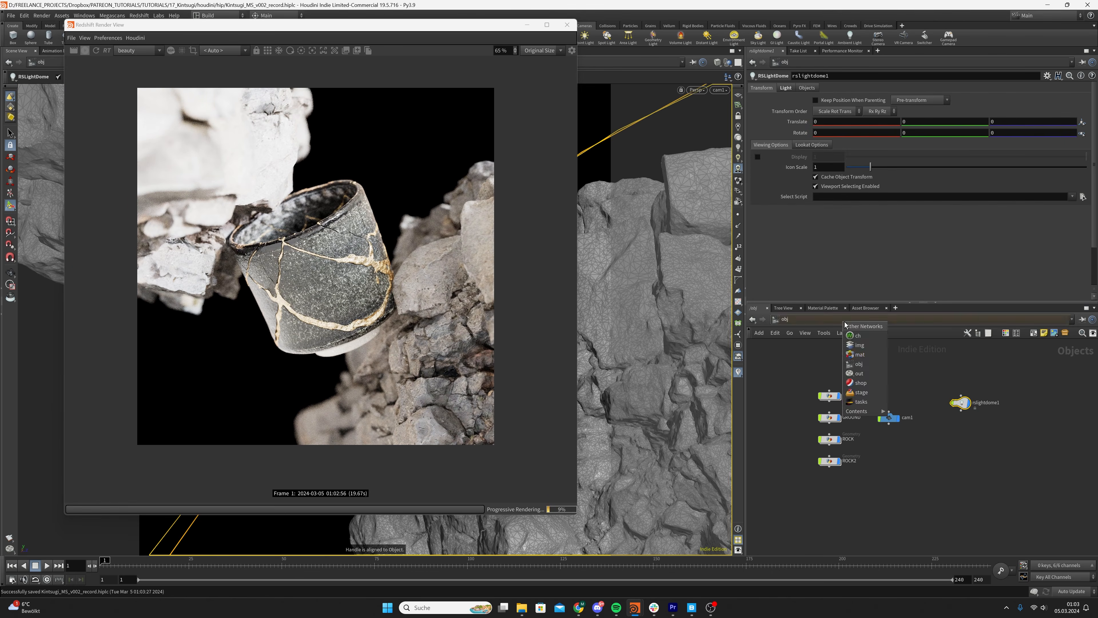
pyautogui.click(873, 358)
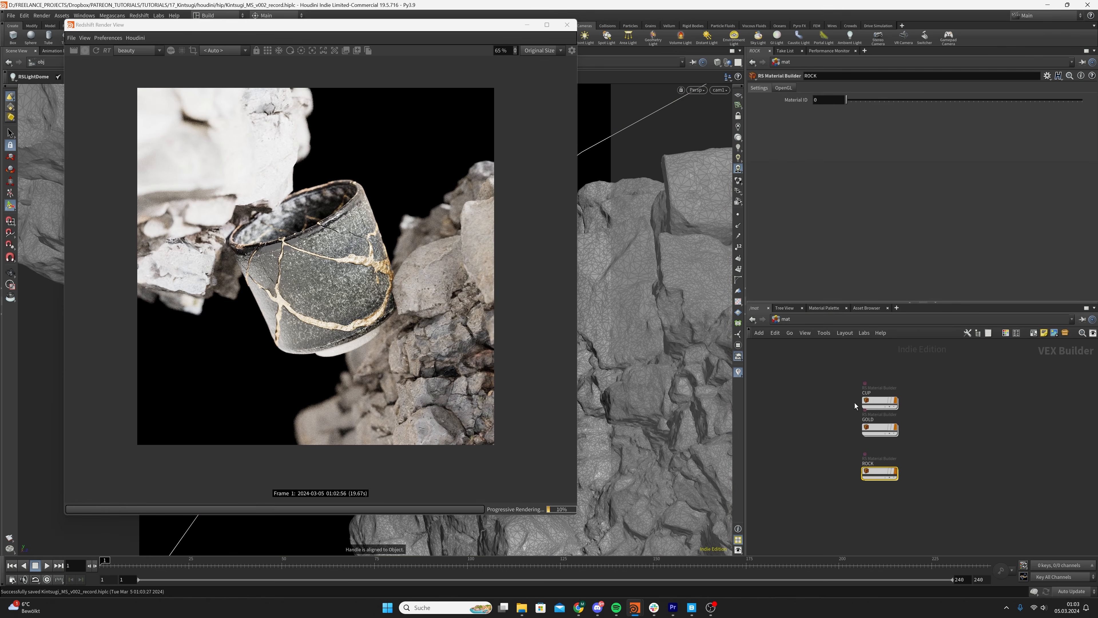
pyautogui.doubleClick(880, 473)
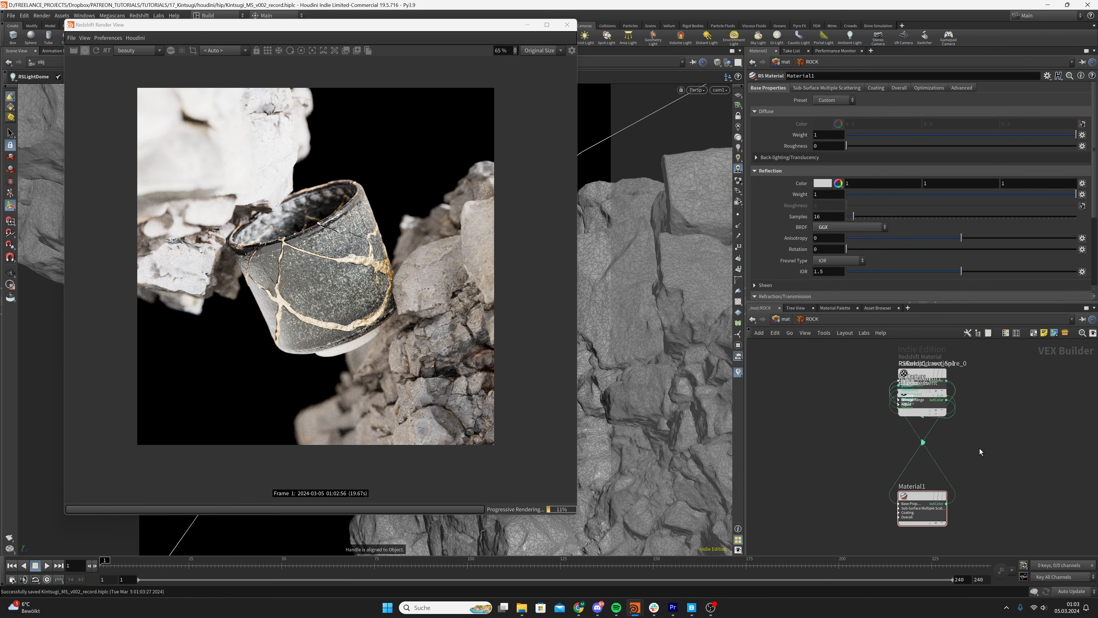
pyautogui.press('1')
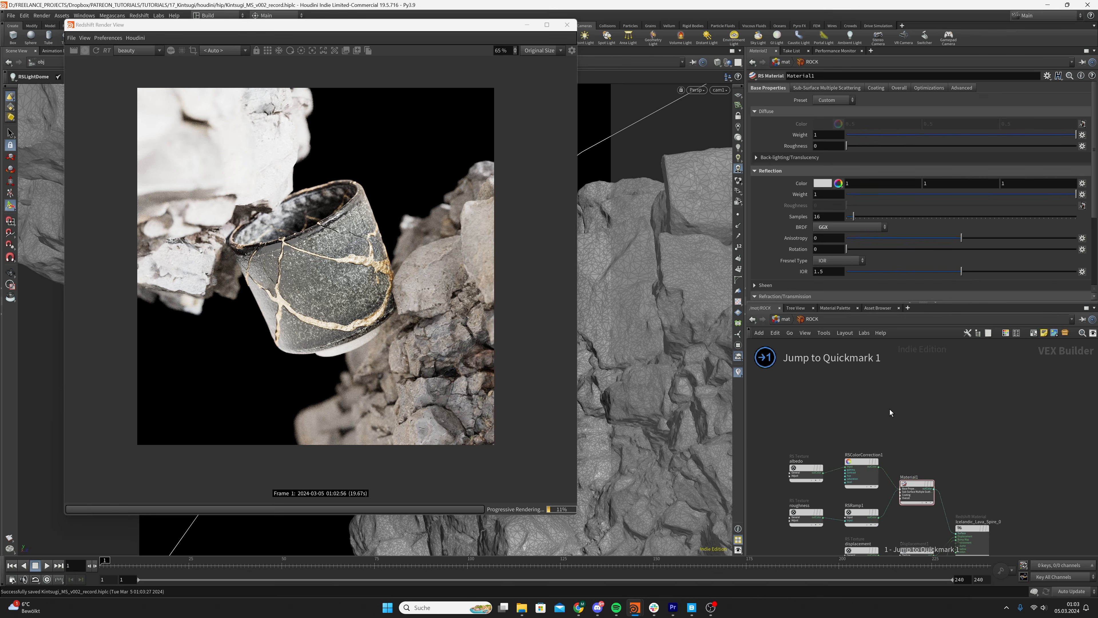
pyautogui.scroll(-1, 890, 410)
pyautogui.moveTo(890, 410); pyautogui.dragTo(895, 368)
pyautogui.moveTo(885, 410); pyautogui.dragTo(907, 343, button='middle')
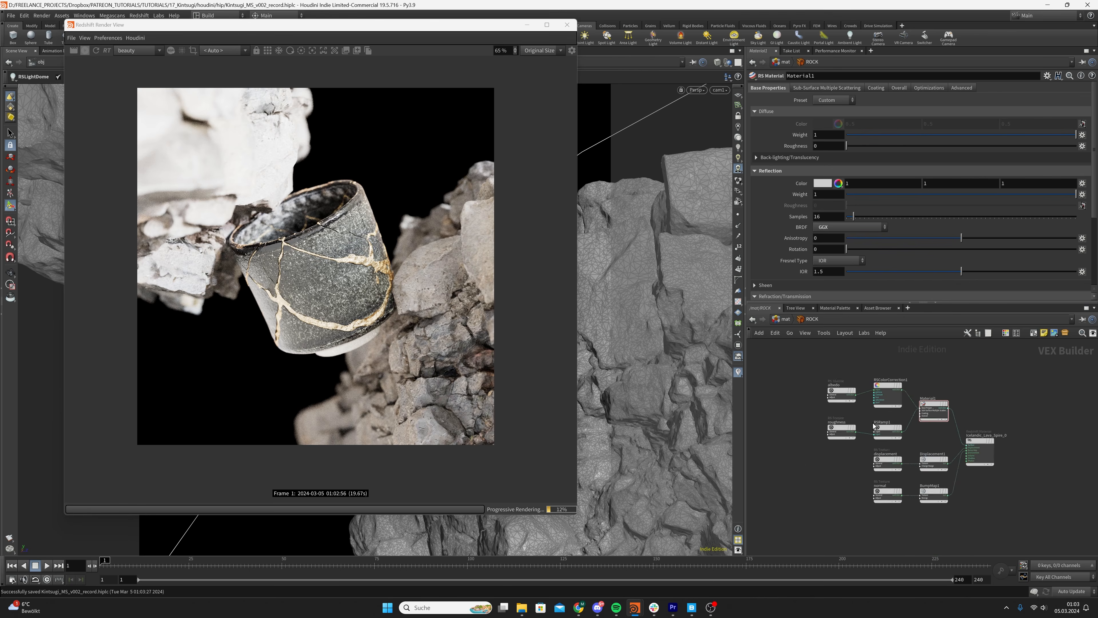
pyautogui.scroll(3, 874, 426)
# Expand Material1's Base Properties inputs and move its albedo and roughness branch above the displacement and normal nodes
pyautogui.click(815, 448)
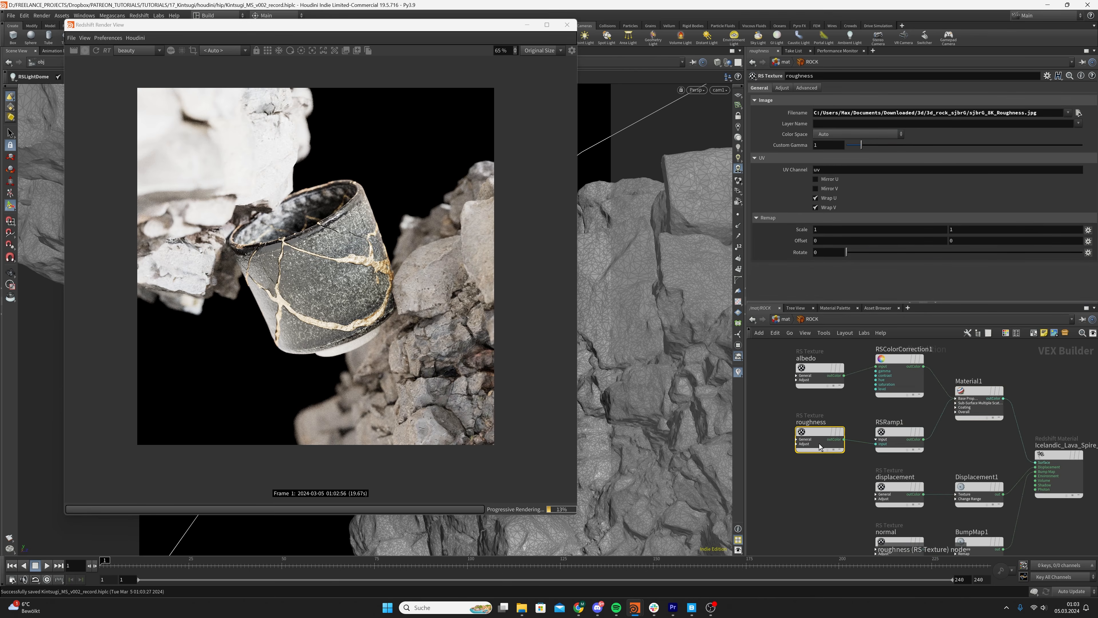
pyautogui.click(969, 403)
pyautogui.scroll(-2, 955, 435)
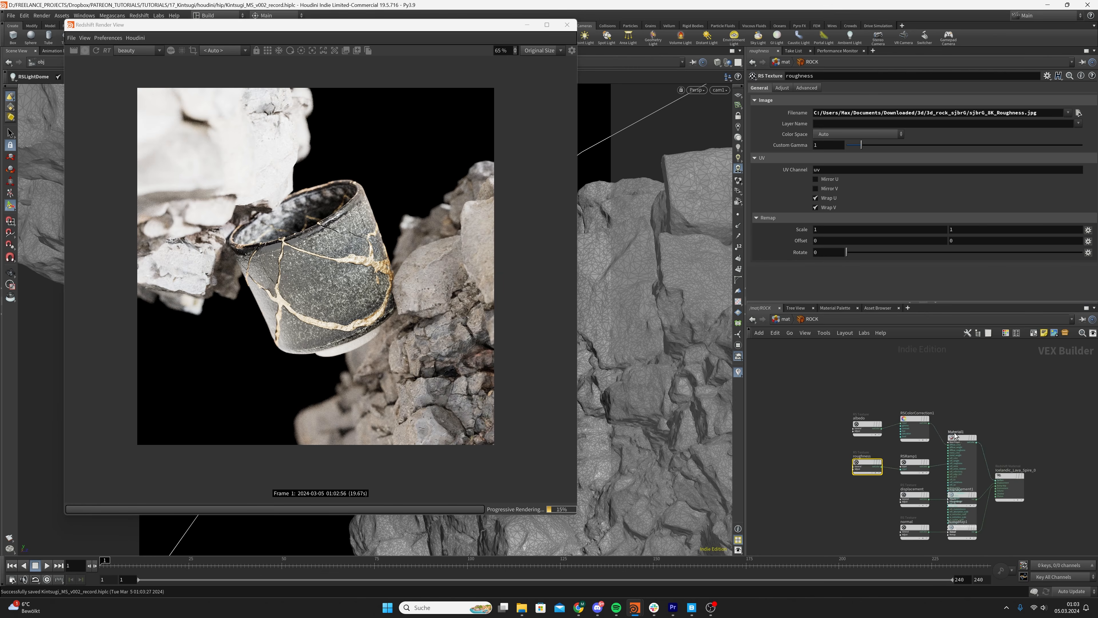
pyautogui.moveTo(815, 378); pyautogui.dragTo(966, 374)
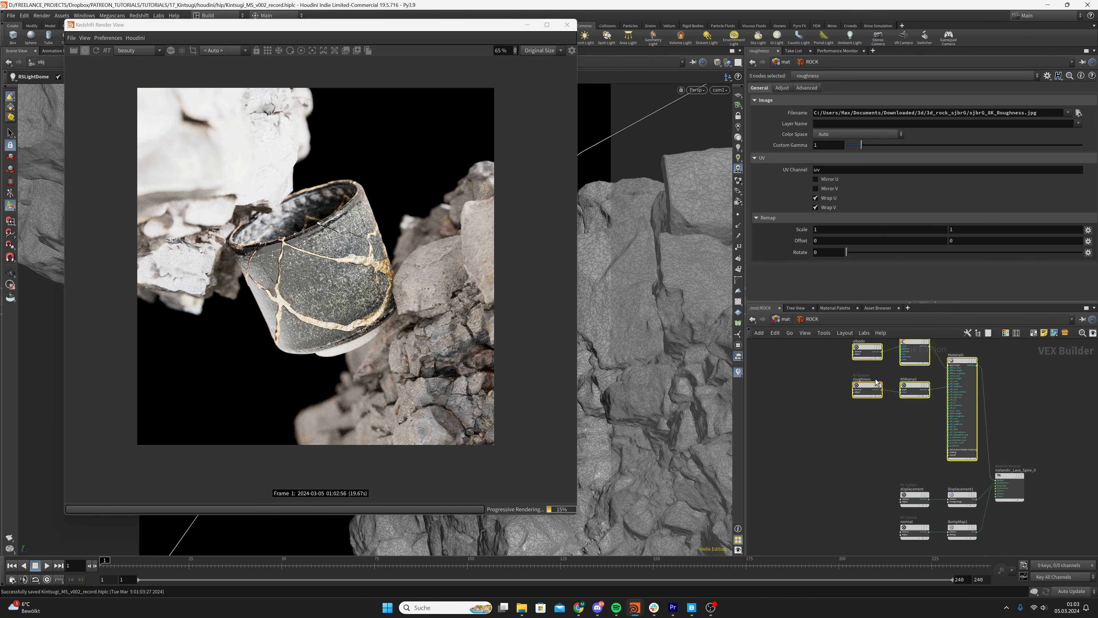
# Store a snapshot of the current render and set the roughness texture's color space to Raw
pyautogui.click(877, 382)
pyautogui.click(825, 135)
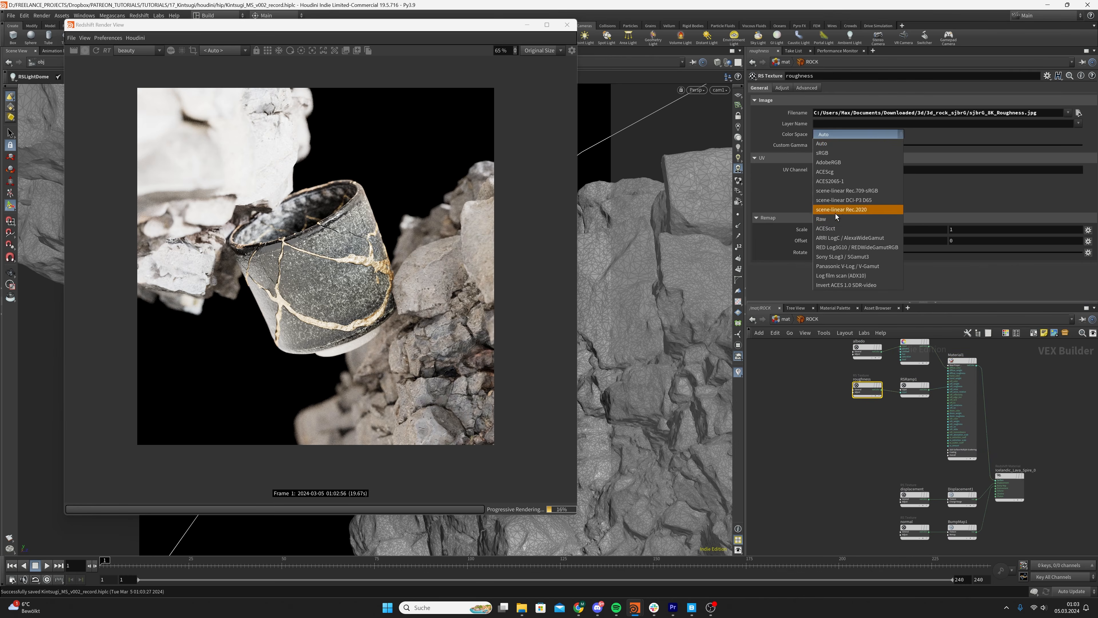
pyautogui.click(389, 143)
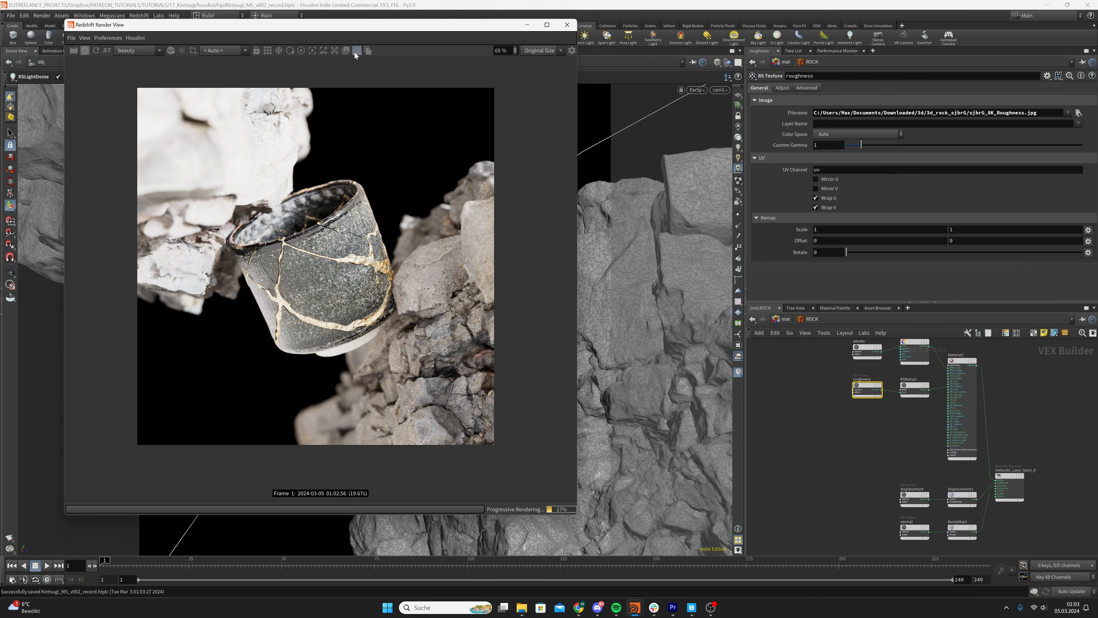
pyautogui.click(345, 50)
pyautogui.click(856, 134)
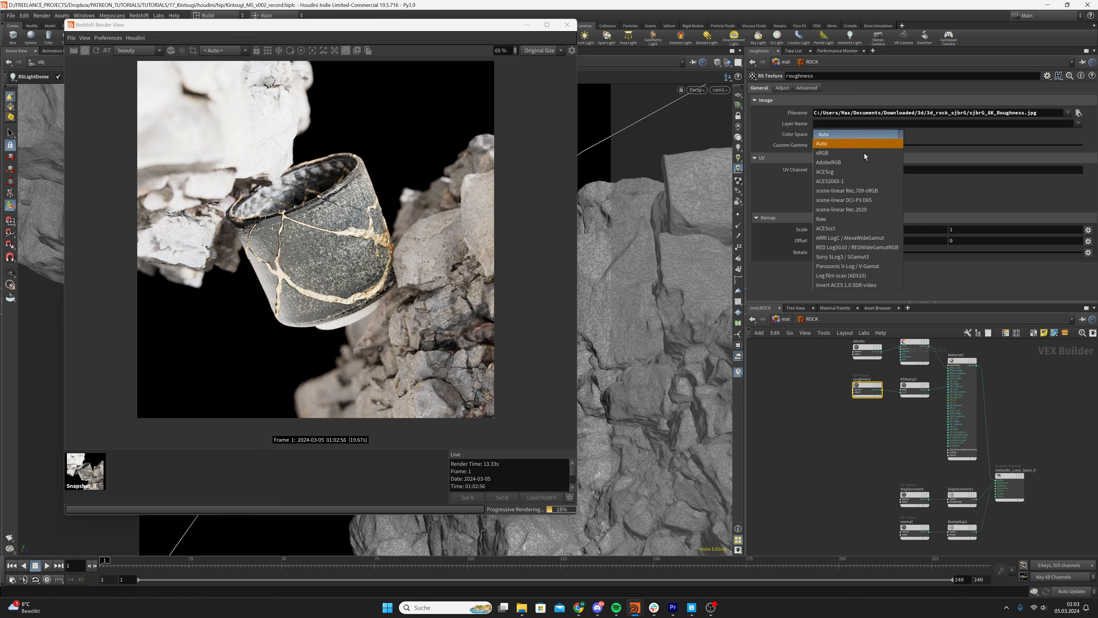
pyautogui.click(847, 217)
# Set the color space of the displacement and normal textures to Raw
pyautogui.click(924, 502)
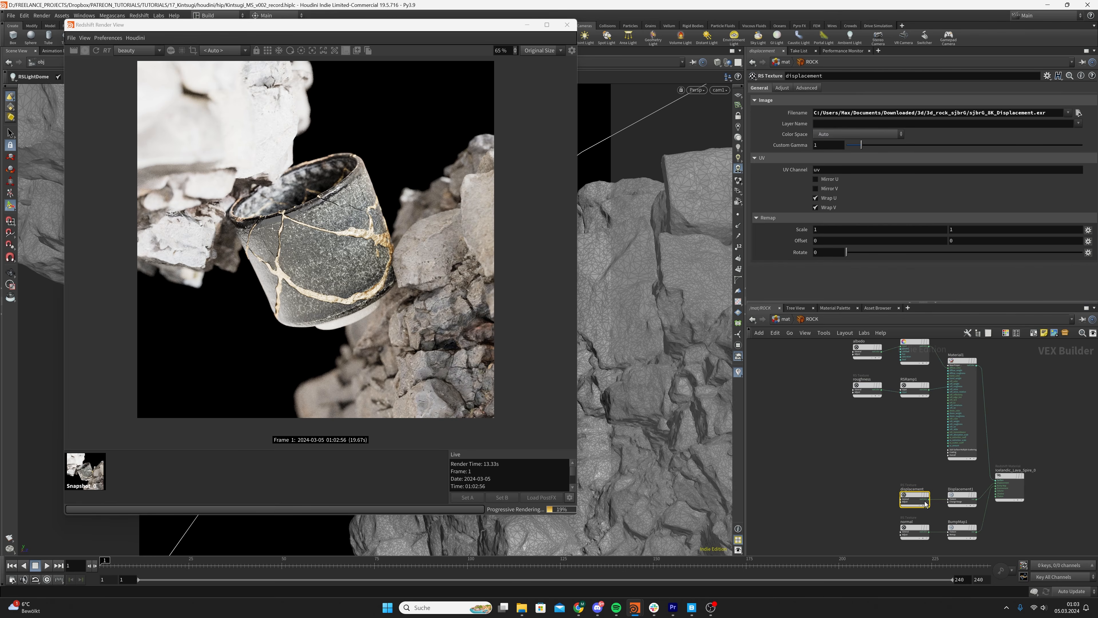
pyautogui.click(856, 134)
pyautogui.click(851, 216)
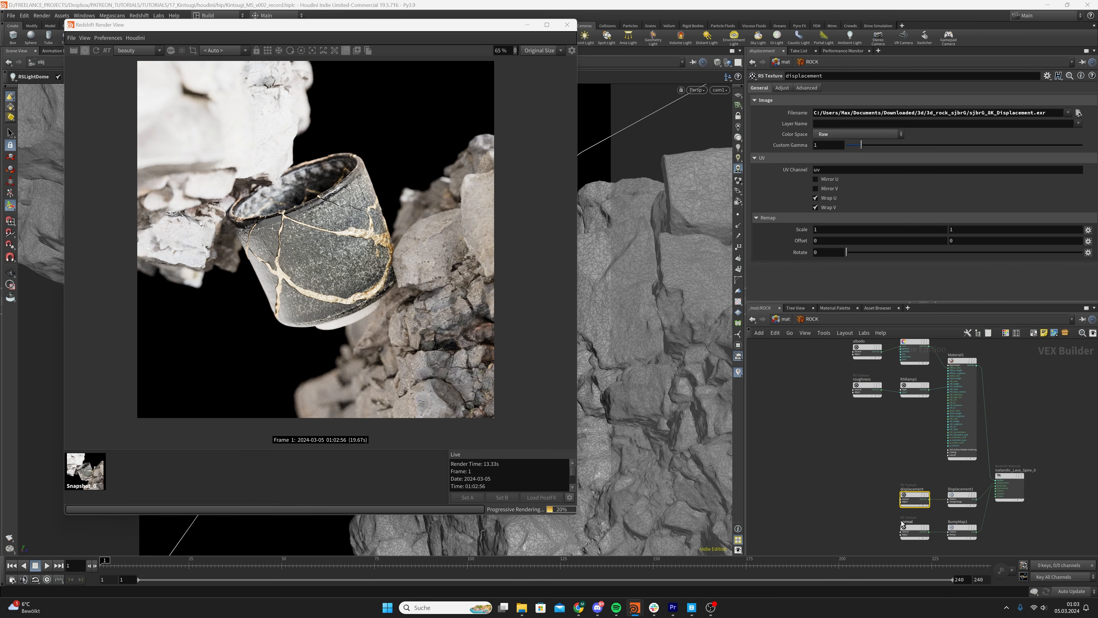
pyautogui.click(914, 531)
pyautogui.click(869, 135)
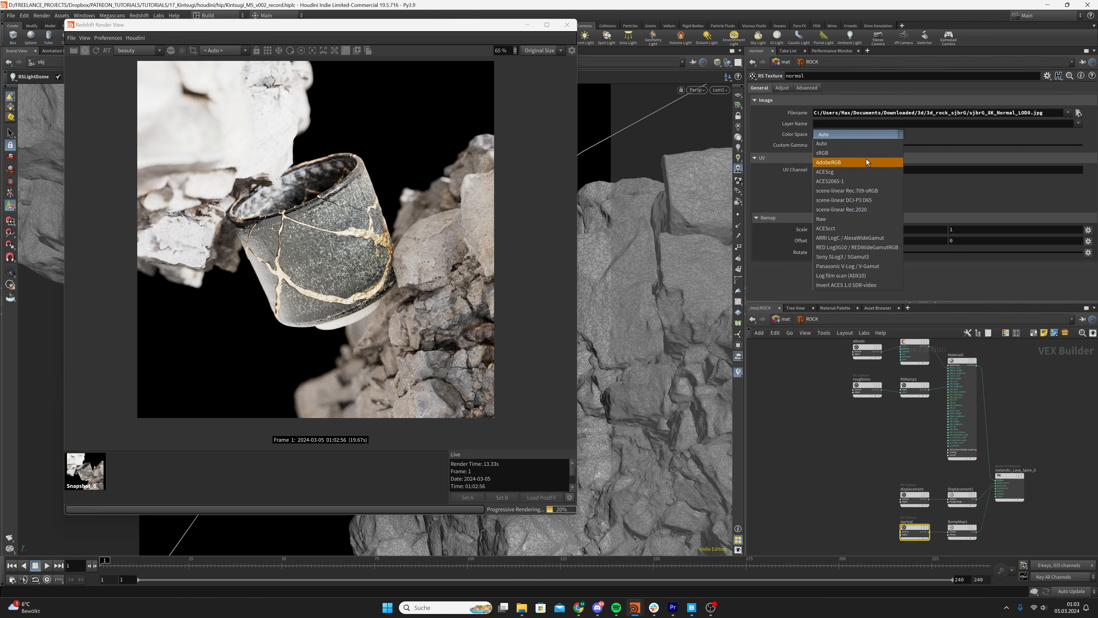
pyautogui.click(851, 216)
# Move the normal nodes beside Material1 and reroute BumpMap1 from the material output into Material1's bump_input
pyautogui.moveTo(856, 474); pyautogui.dragTo(984, 542)
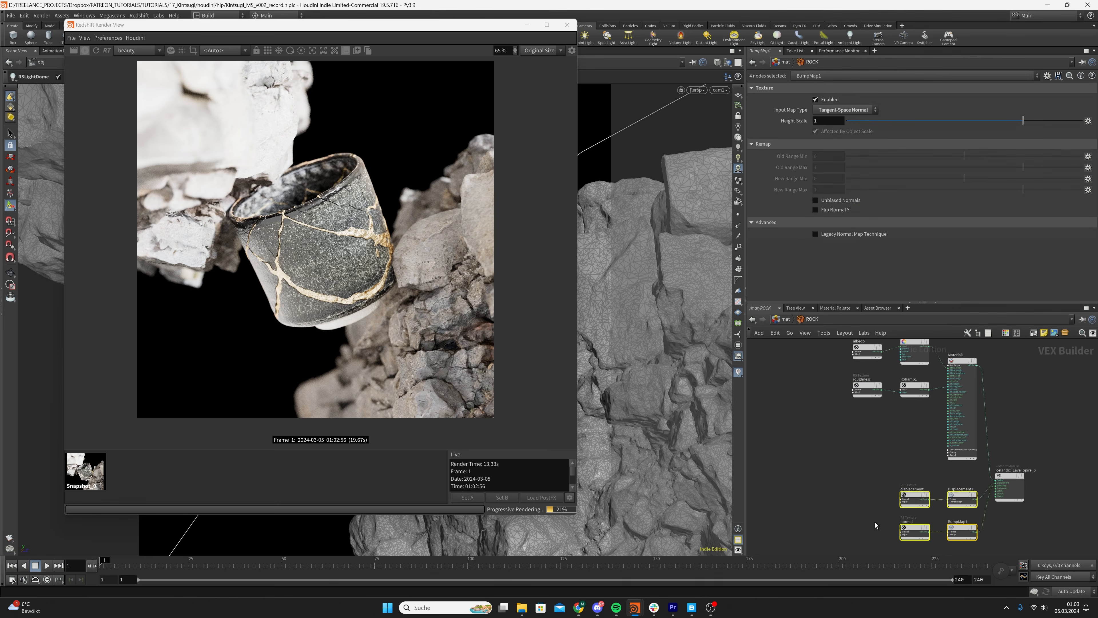
pyautogui.moveTo(875, 522); pyautogui.dragTo(963, 448)
pyautogui.scroll(3, 928, 466)
pyautogui.click(927, 463)
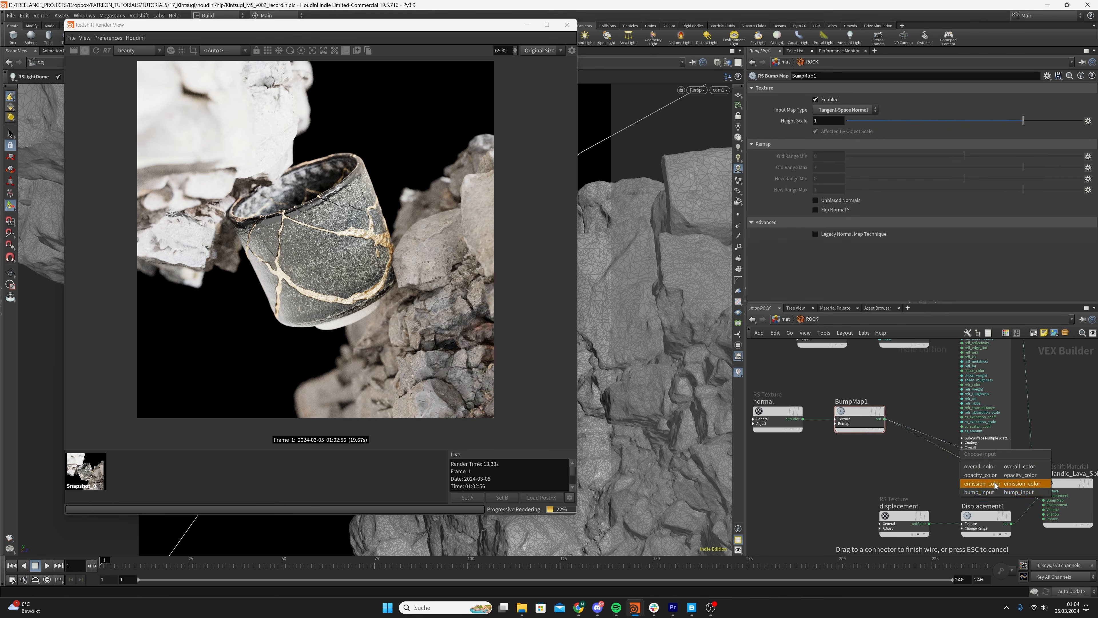
pyautogui.click(994, 492)
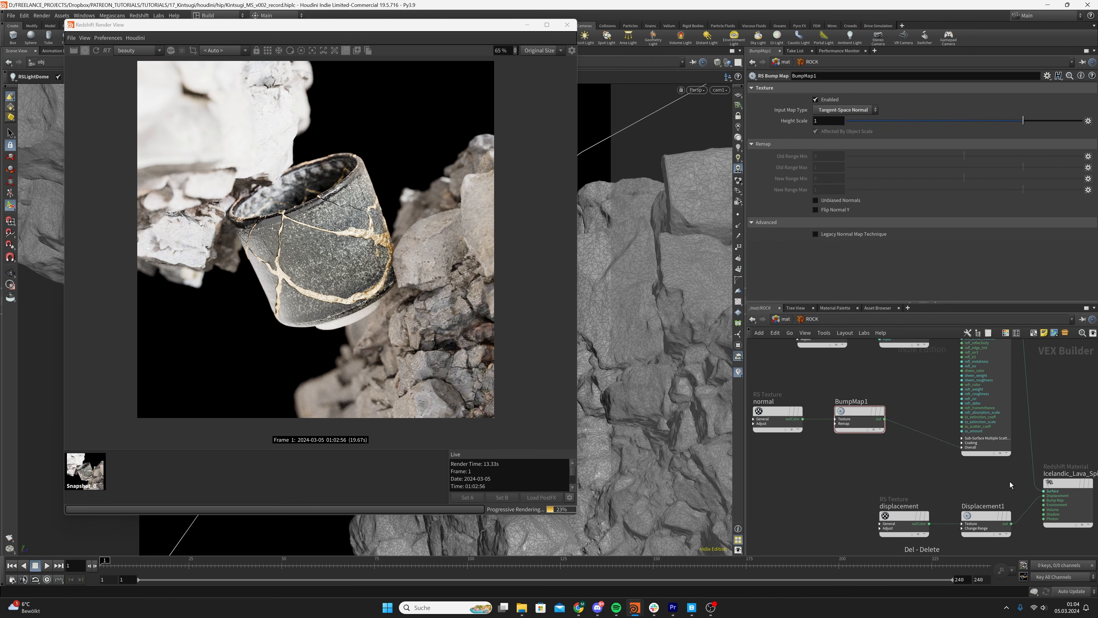
# Align the normal and BumpMap1 nodes beneath the roughness and RSRamp1 row of the ROCK network
pyautogui.scroll(-4, 995, 482)
pyautogui.scroll(1, 961, 461)
pyautogui.moveTo(869, 371); pyautogui.dragTo(999, 487)
pyautogui.moveTo(992, 397); pyautogui.dragTo(929, 388)
pyautogui.moveTo(818, 433); pyautogui.dragTo(899, 451)
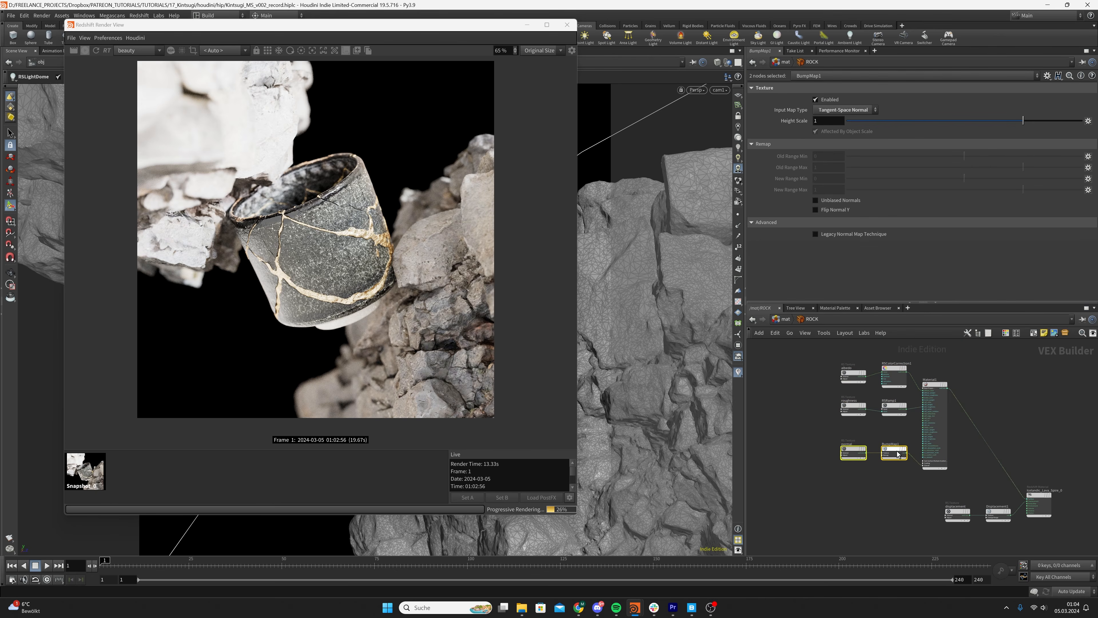
pyautogui.click(805, 436)
# Restart the render and compare the rock surfaces repeatedly against the stored snapshot
pyautogui.scroll(-1, 359, 352)
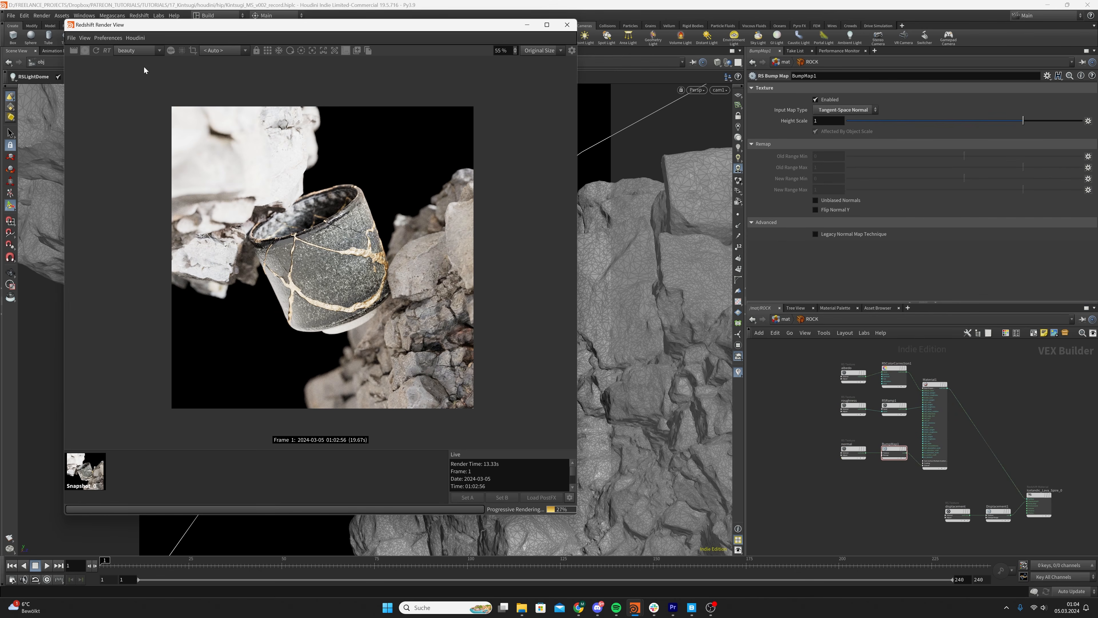
pyautogui.click(97, 50)
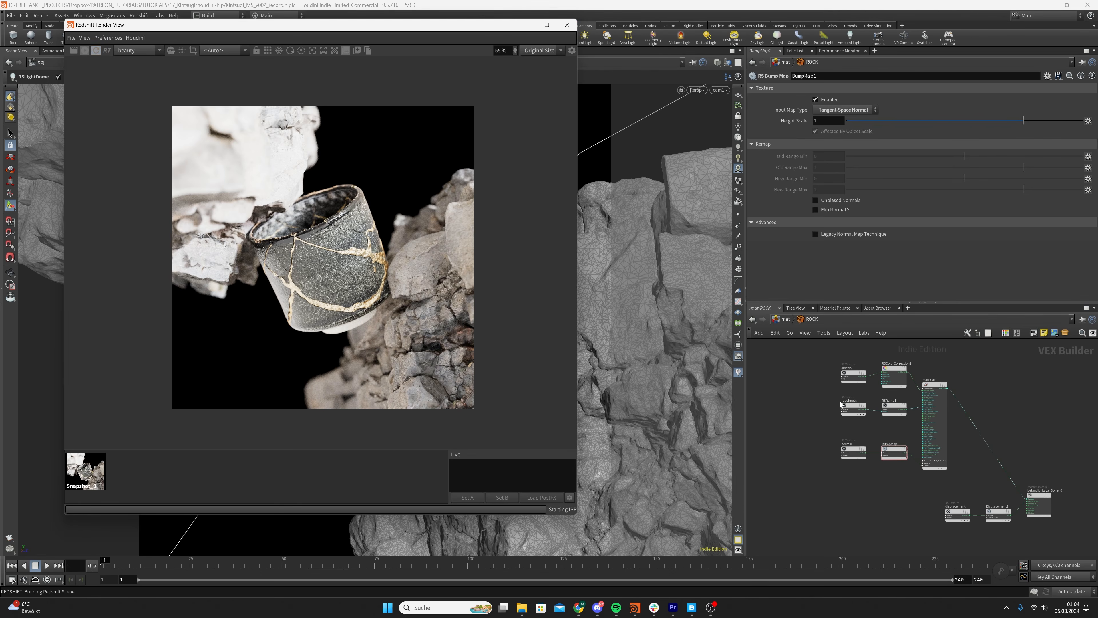
pyautogui.scroll(1, 307, 371)
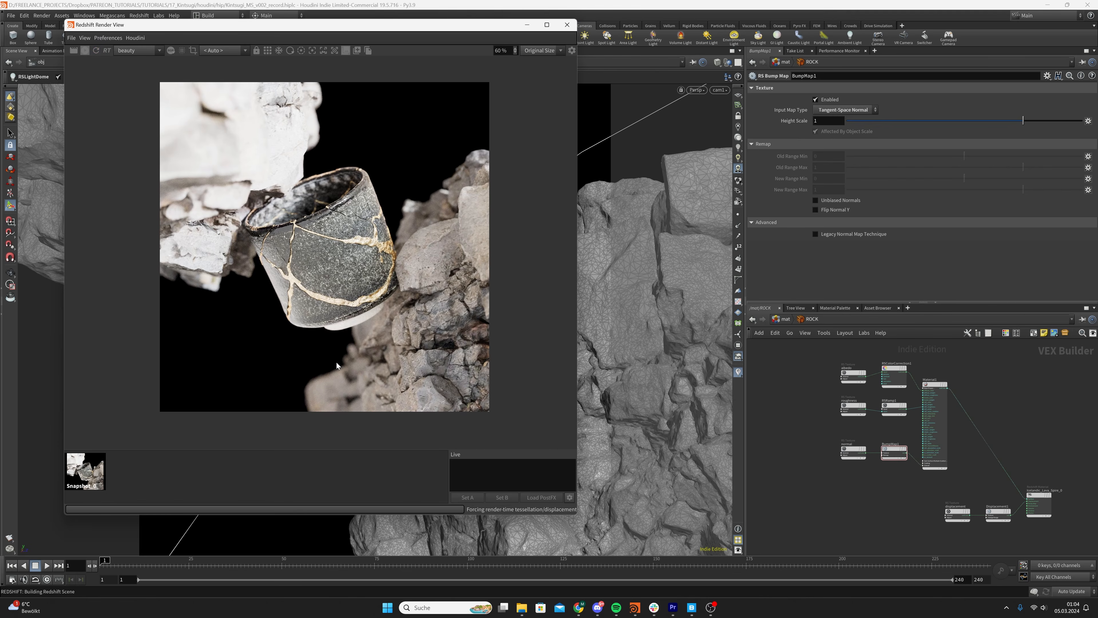
pyautogui.click(101, 468)
pyautogui.click(152, 469)
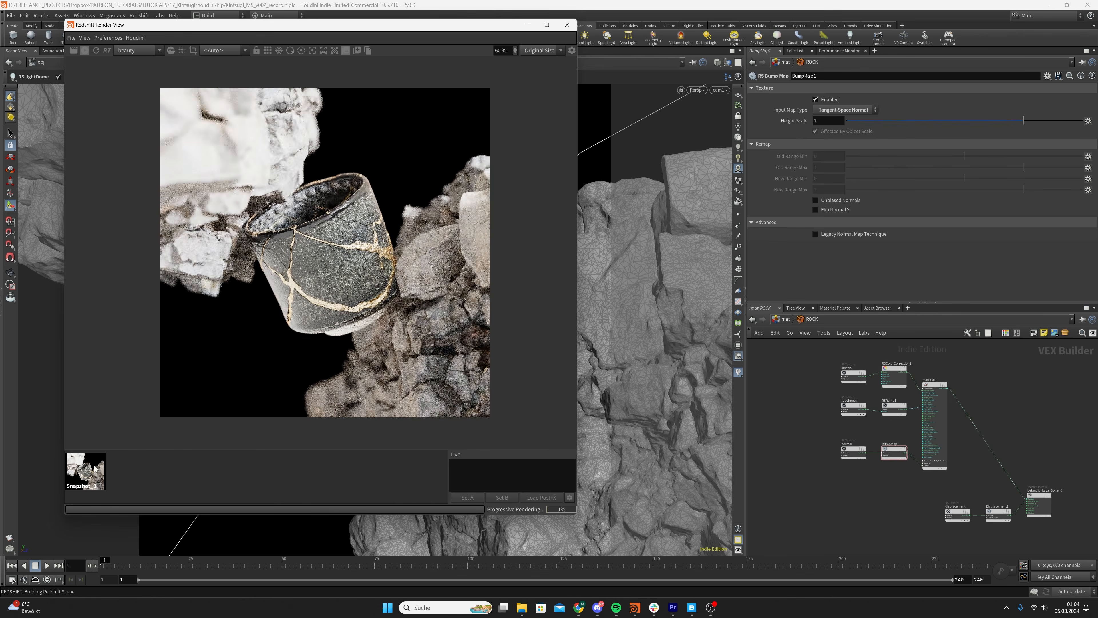
pyautogui.click(104, 468)
pyautogui.click(184, 465)
pyautogui.click(91, 463)
pyautogui.click(185, 460)
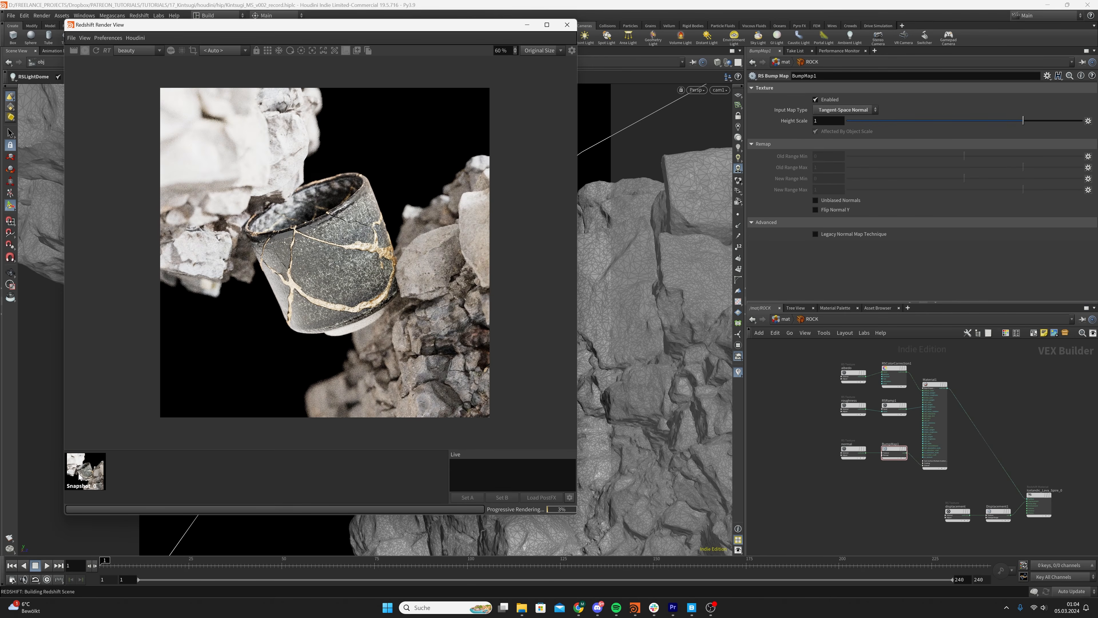
pyautogui.click(79, 475)
pyautogui.click(148, 471)
pyautogui.scroll(2, 438, 343)
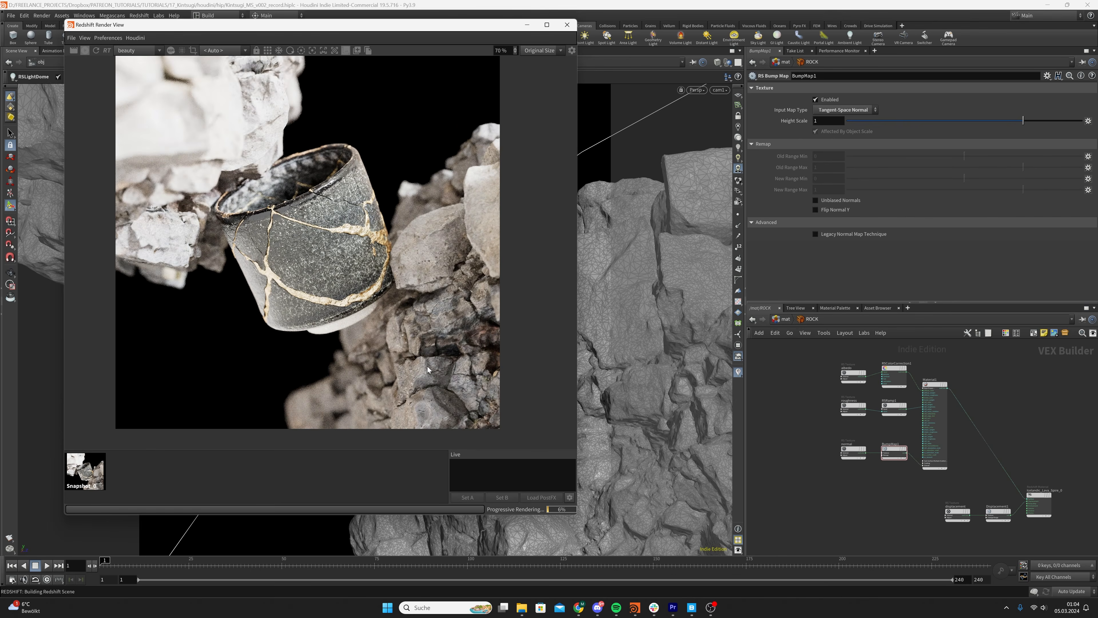
pyautogui.click(80, 473)
pyautogui.click(185, 476)
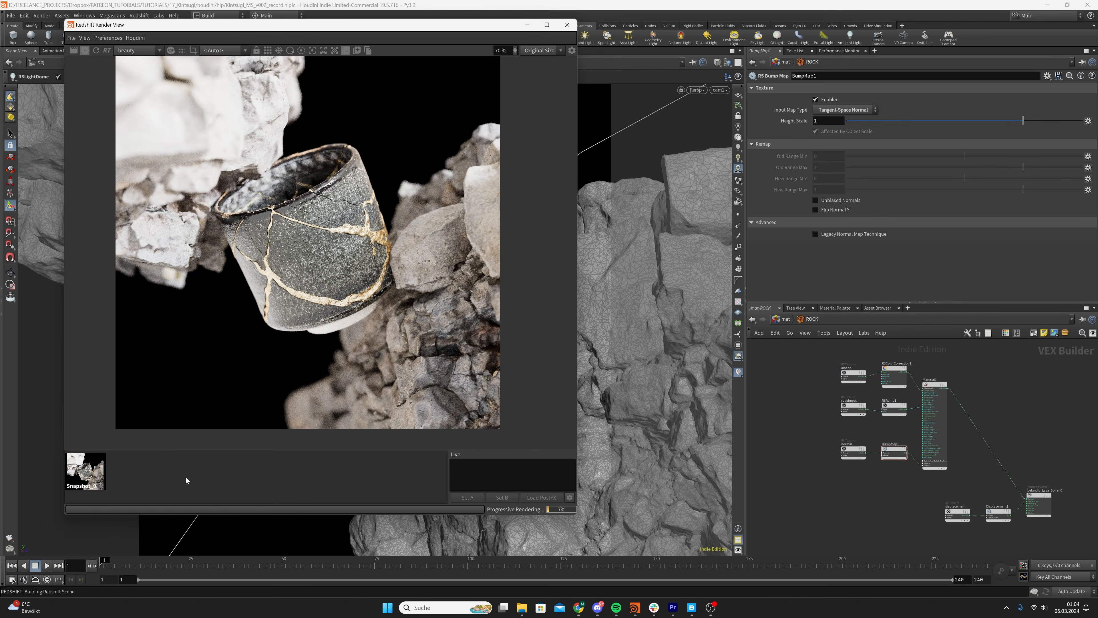
# Return to the object level, select the rslightdome1 light, and save the scene
pyautogui.click(777, 392)
pyautogui.click(785, 319)
pyautogui.click(786, 320)
pyautogui.click(830, 361)
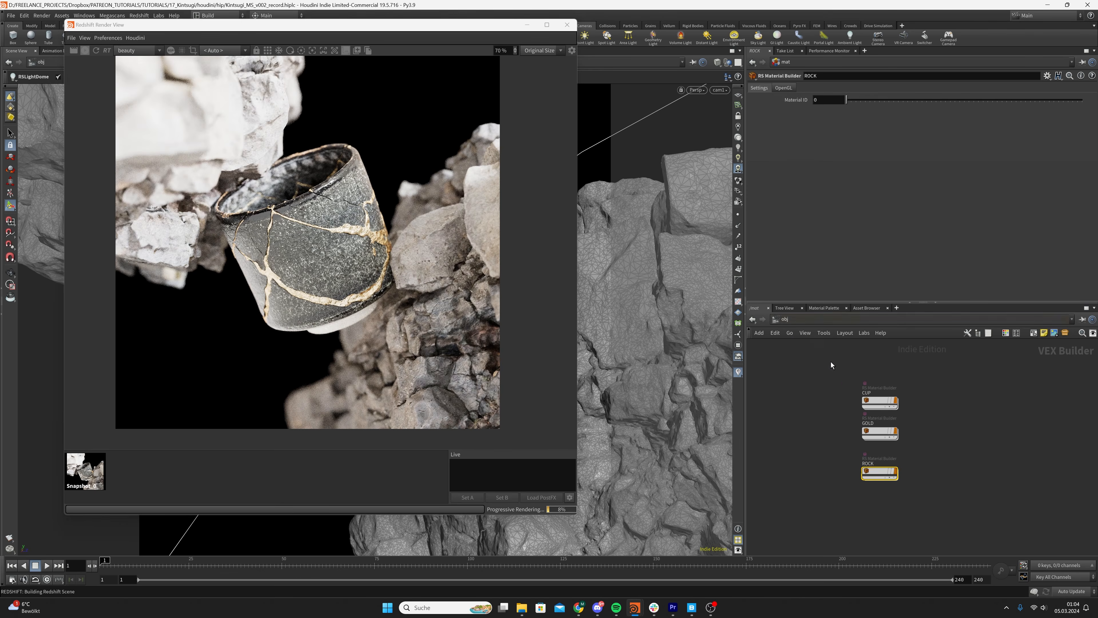
pyautogui.click(961, 403)
pyautogui.click(916, 391)
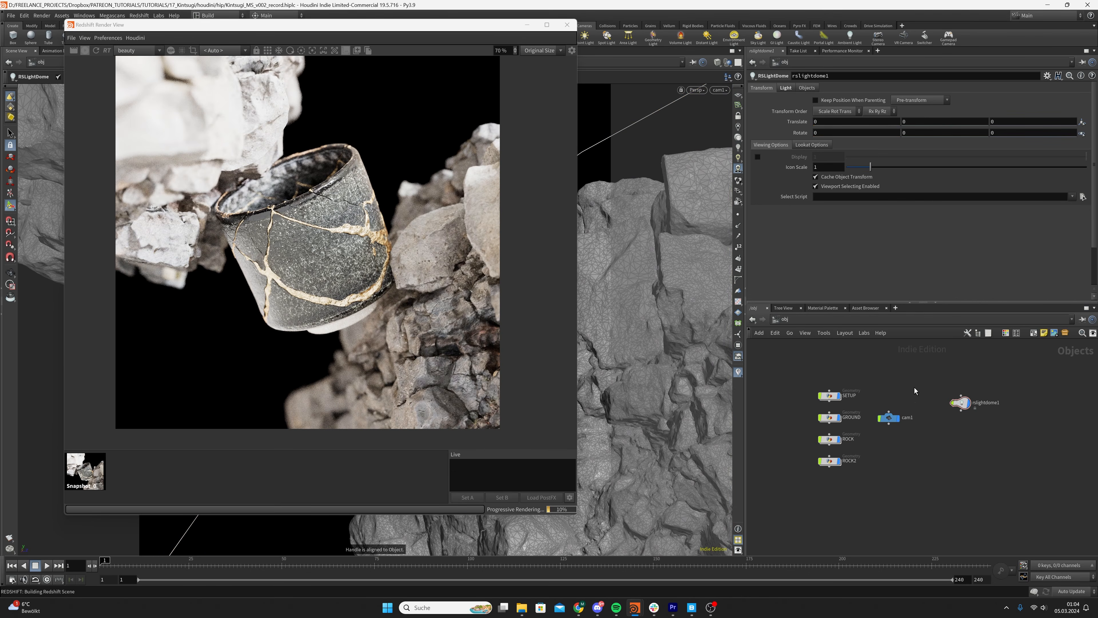
pyautogui.hotkey('ctrl', 's')
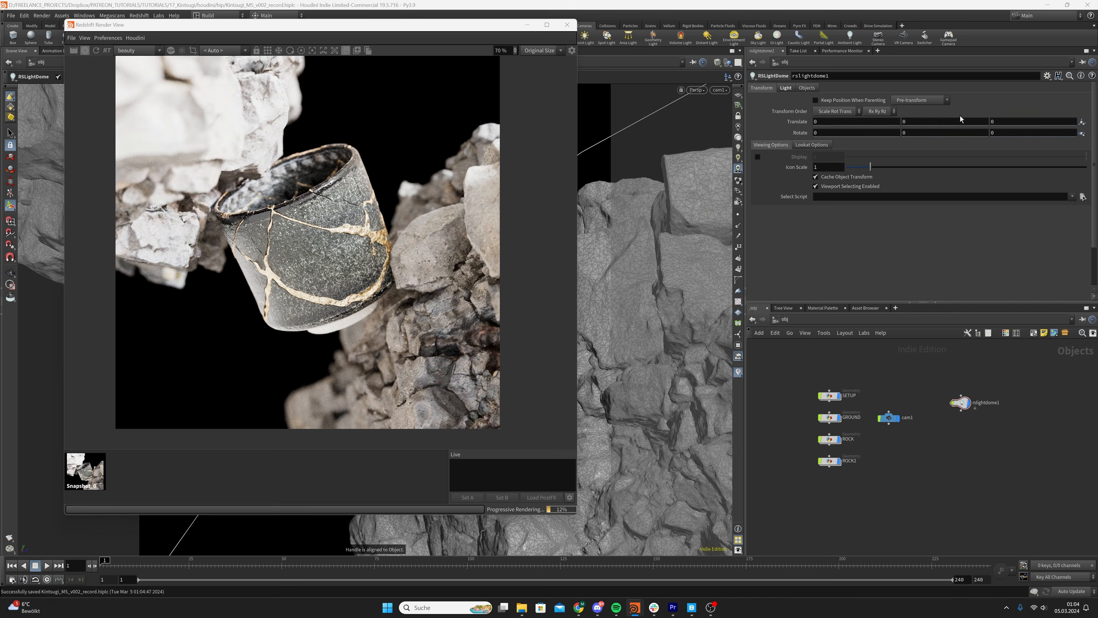
# Try several Y rotations on the rslightdome1 light and set its Y rotation to 340
pyautogui.moveTo(937, 133); pyautogui.dragTo(1077, 116, button='middle')
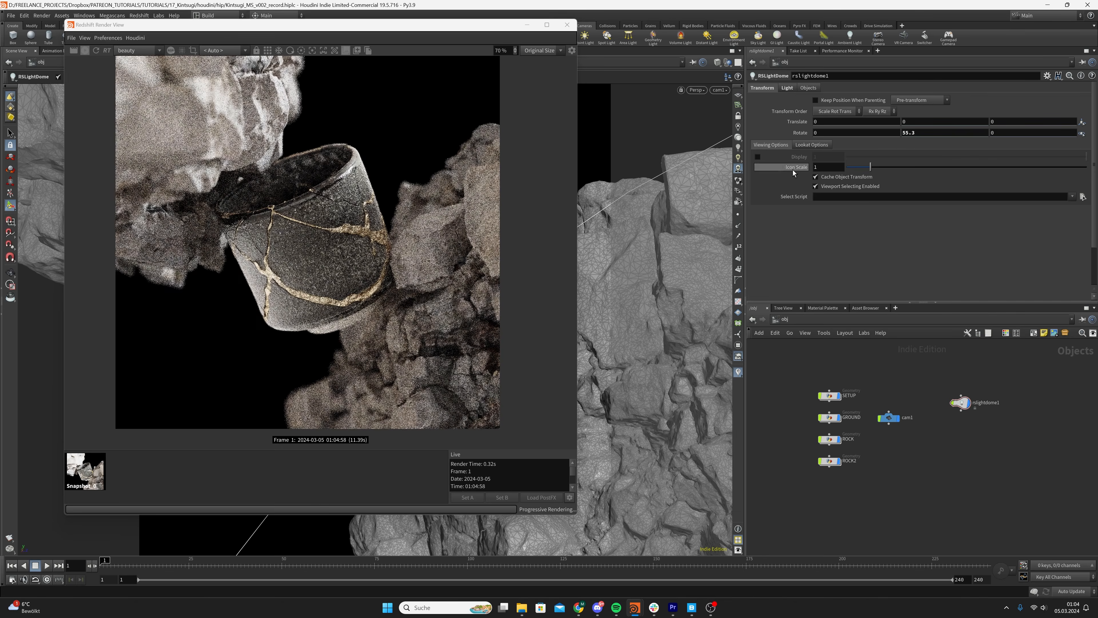
pyautogui.moveTo(927, 139); pyautogui.dragTo(850, 151, button='middle')
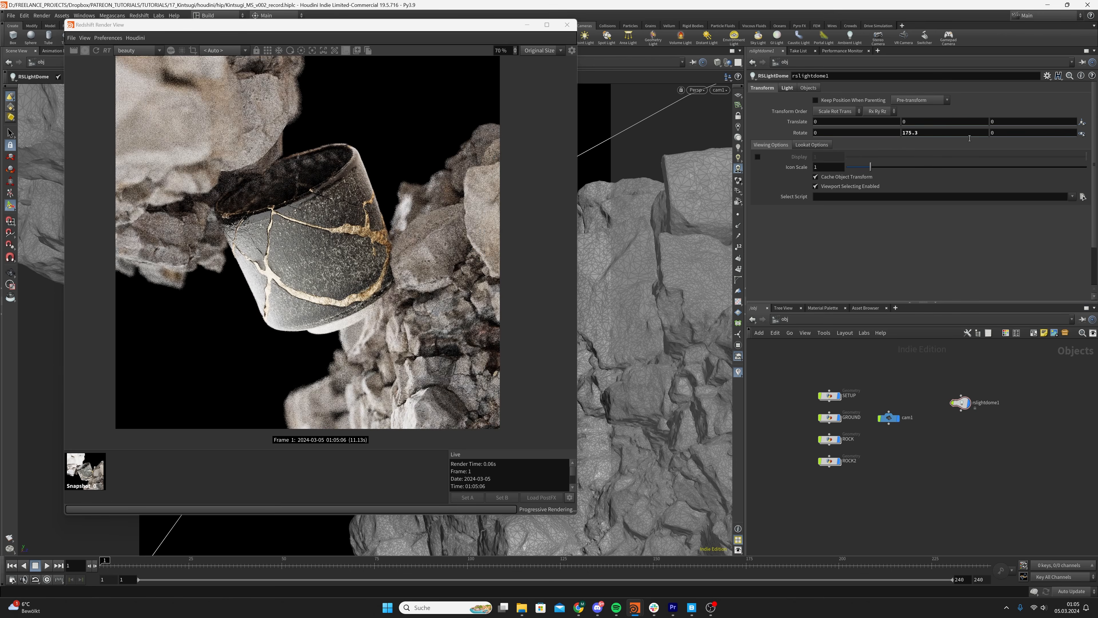
pyautogui.moveTo(944, 133); pyautogui.dragTo(1068, 118, button='middle')
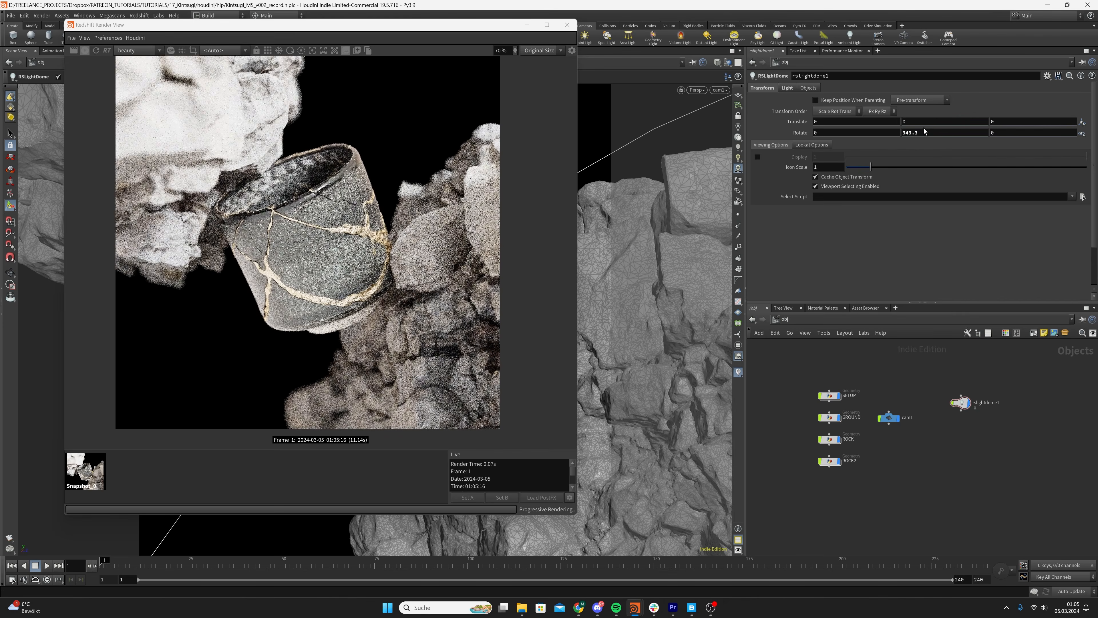
pyautogui.click(937, 135)
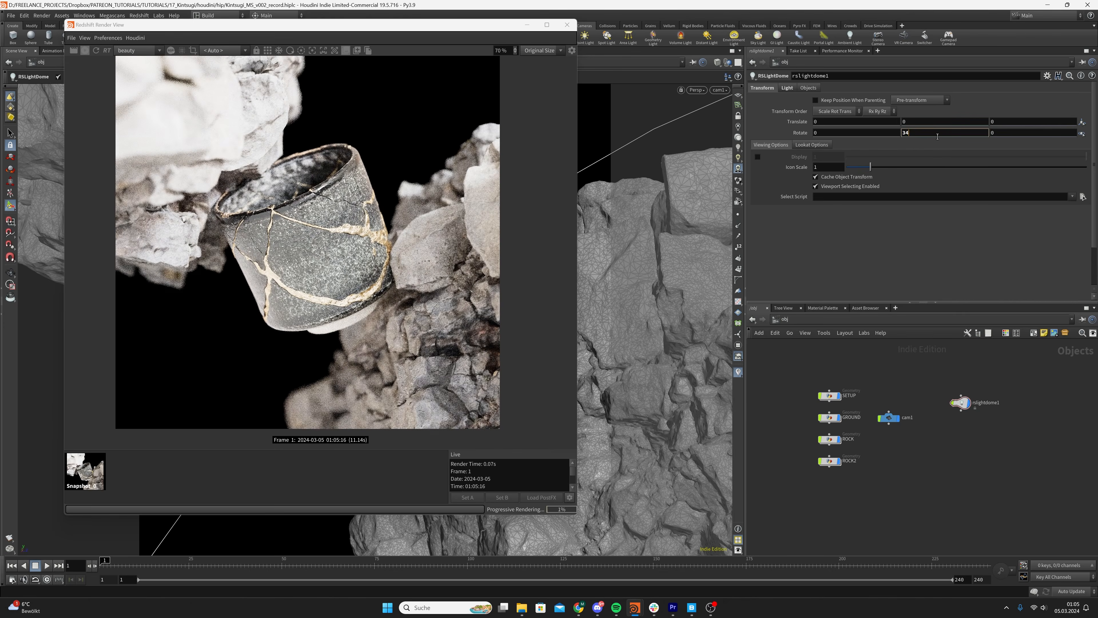
pyautogui.press('Return')
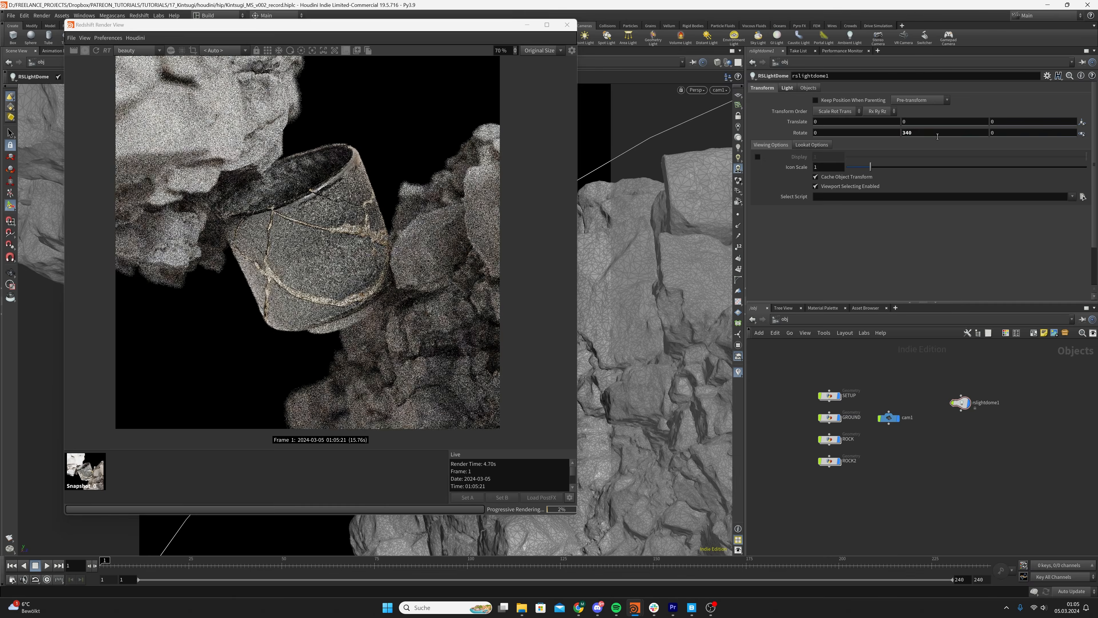
# Compare the relit render with the stored snapshot and reselect the rslightdome1 light
pyautogui.scroll(-1, 329, 277)
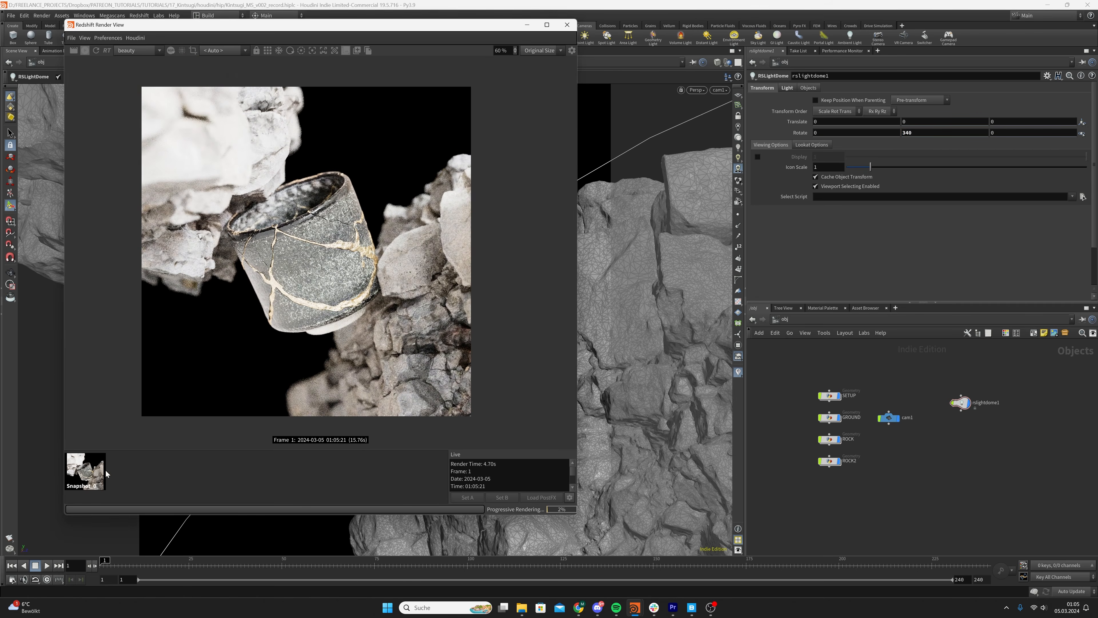
pyautogui.click(98, 474)
pyautogui.click(155, 478)
pyautogui.moveTo(914, 134); pyautogui.dragTo(876, 136)
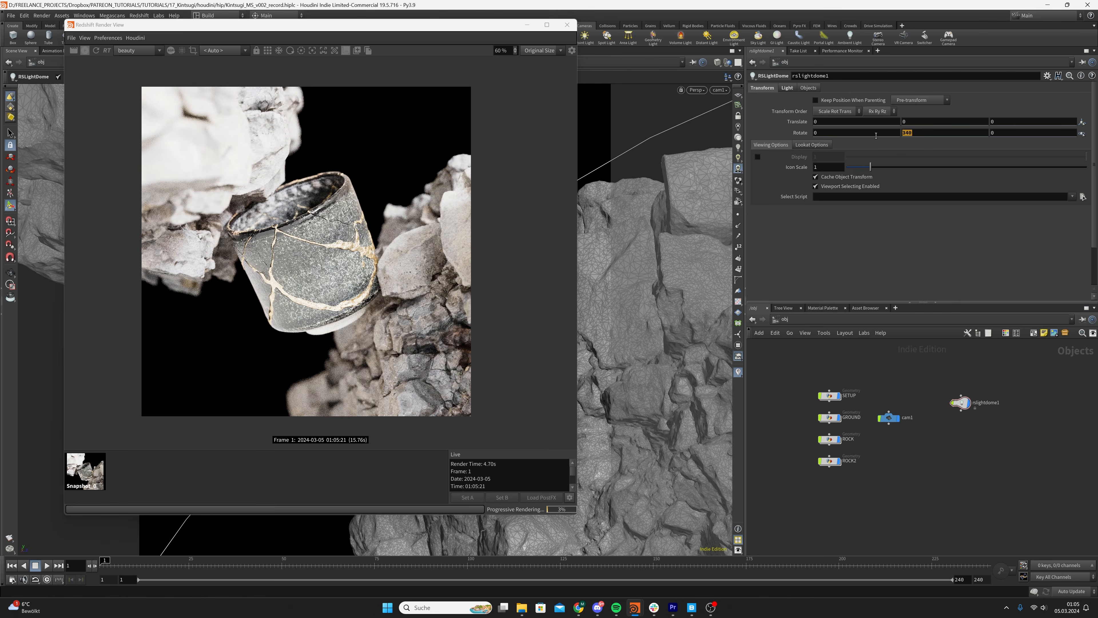
pyautogui.click(960, 402)
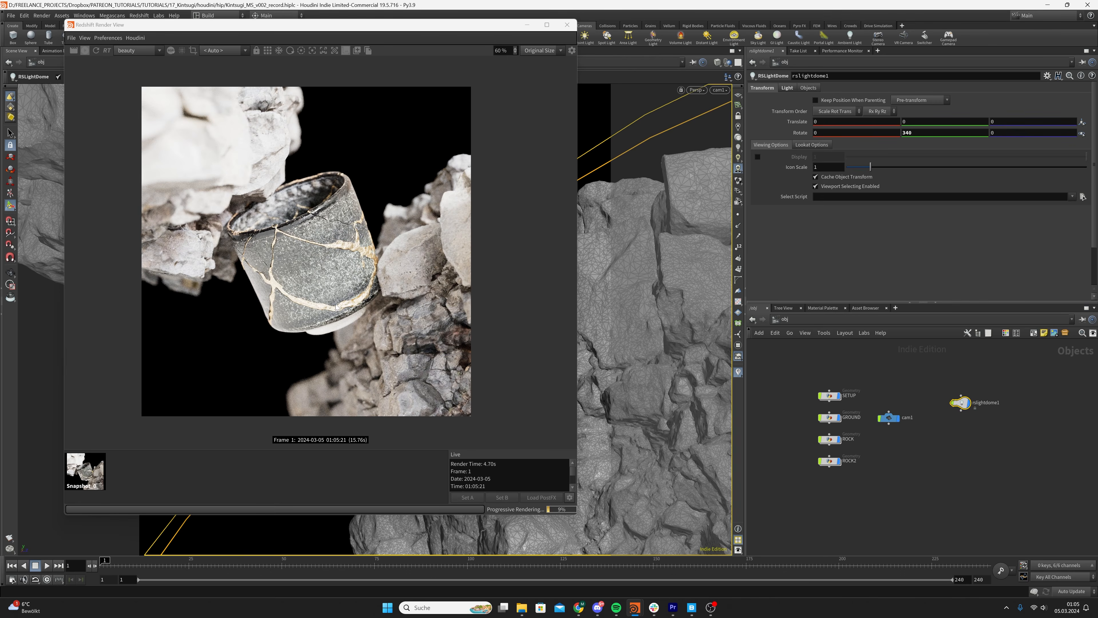
# Set the rslightdome1 light's intensity to 0.1
pyautogui.click(788, 88)
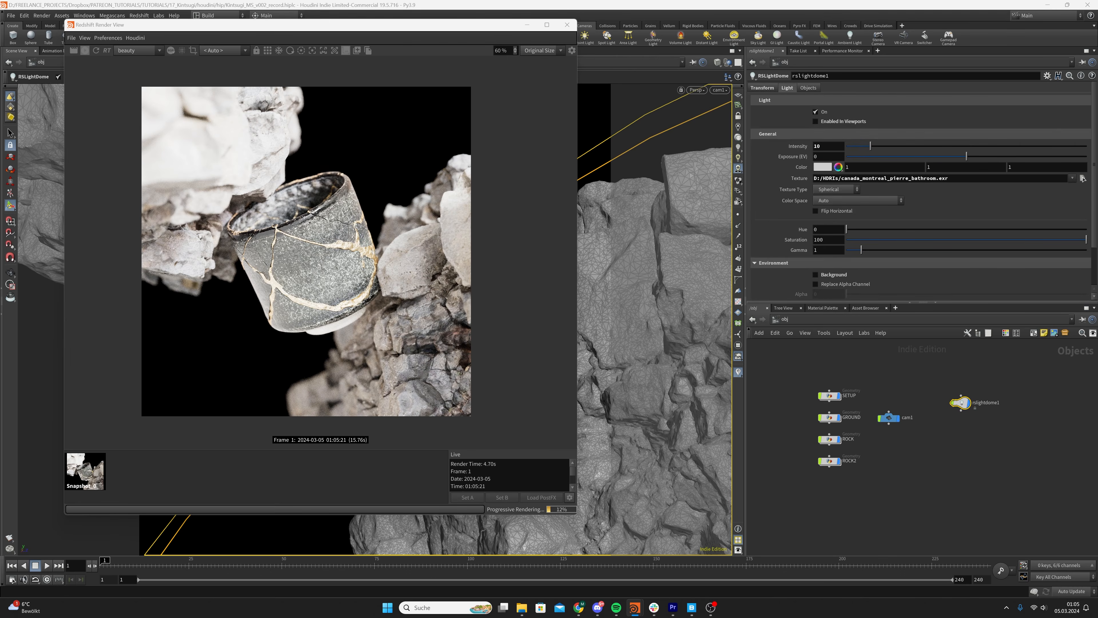
pyautogui.moveTo(827, 147); pyautogui.dragTo(698, 165)
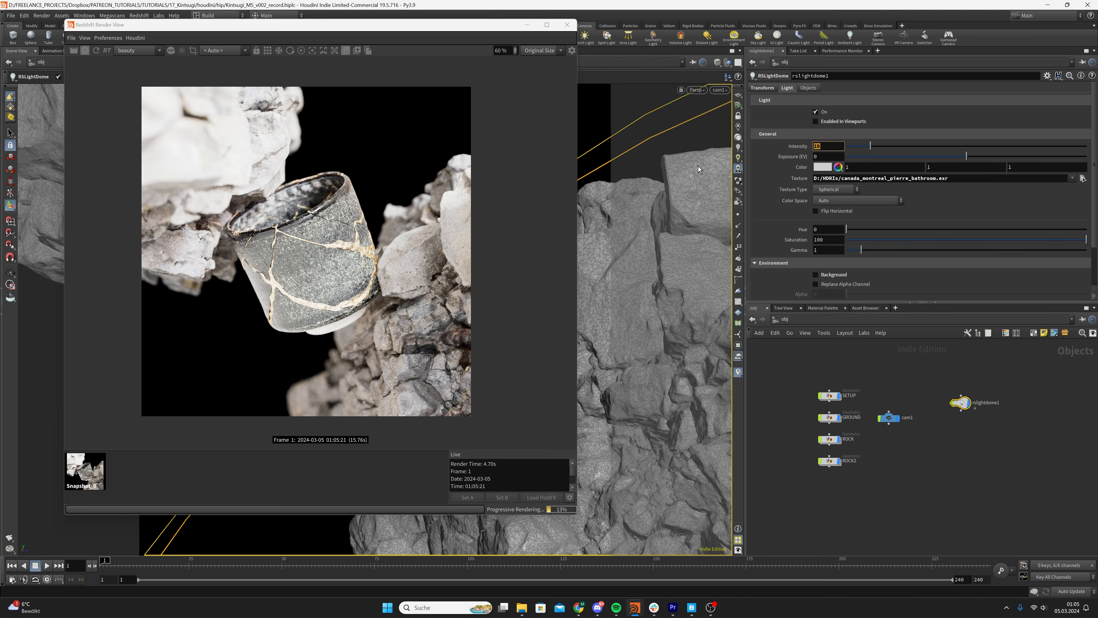
pyautogui.write('0.1')
pyautogui.press('Return')
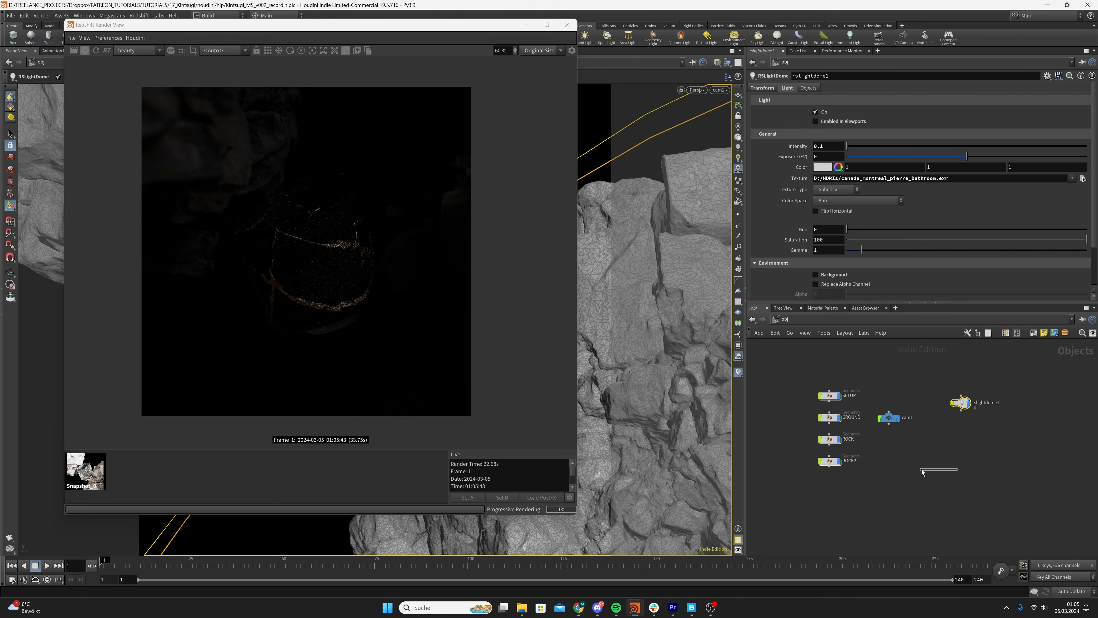
# Deselect the dome light, stop the live render and save the scene
pyautogui.click(921, 469)
pyautogui.hotkey('ctrl', 's')
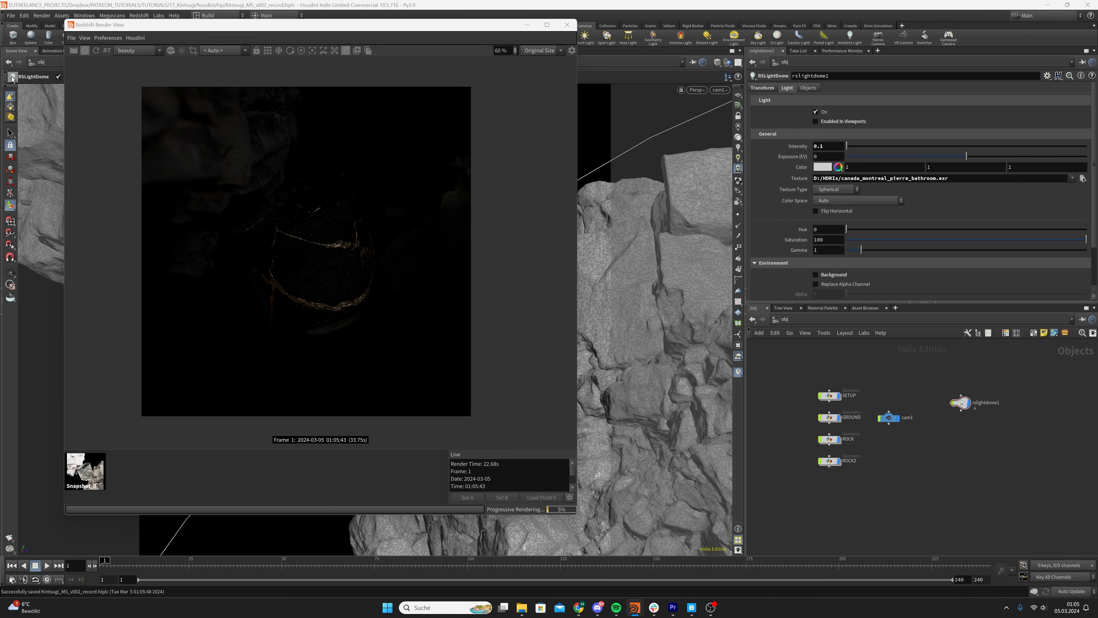
pyautogui.click(83, 51)
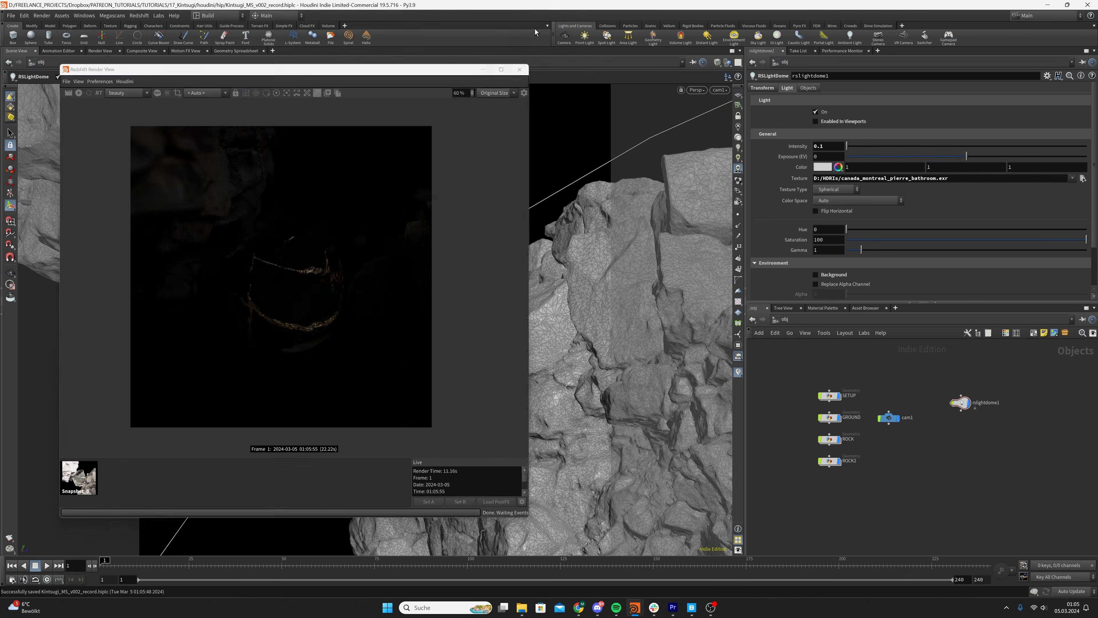
pyautogui.hotkey('ctrl', 's')
# Add a Null object to the scene and place its node below cam1
pyautogui.press('Tab')
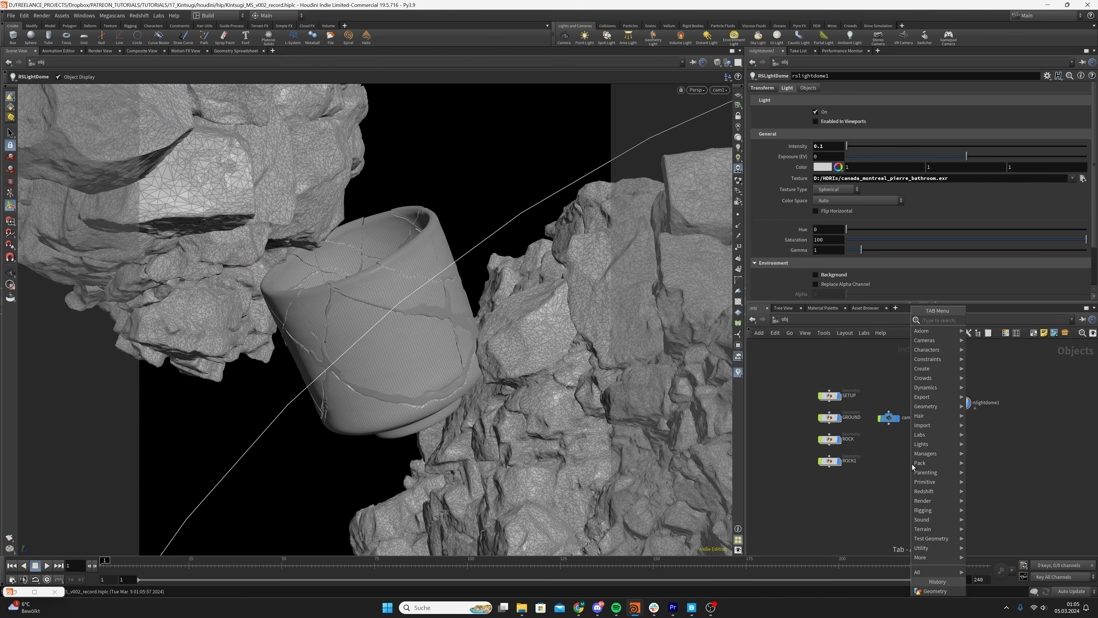
pyautogui.write('t')
pyautogui.press('BackSpace')
pyautogui.write('null')
pyautogui.press('Return')
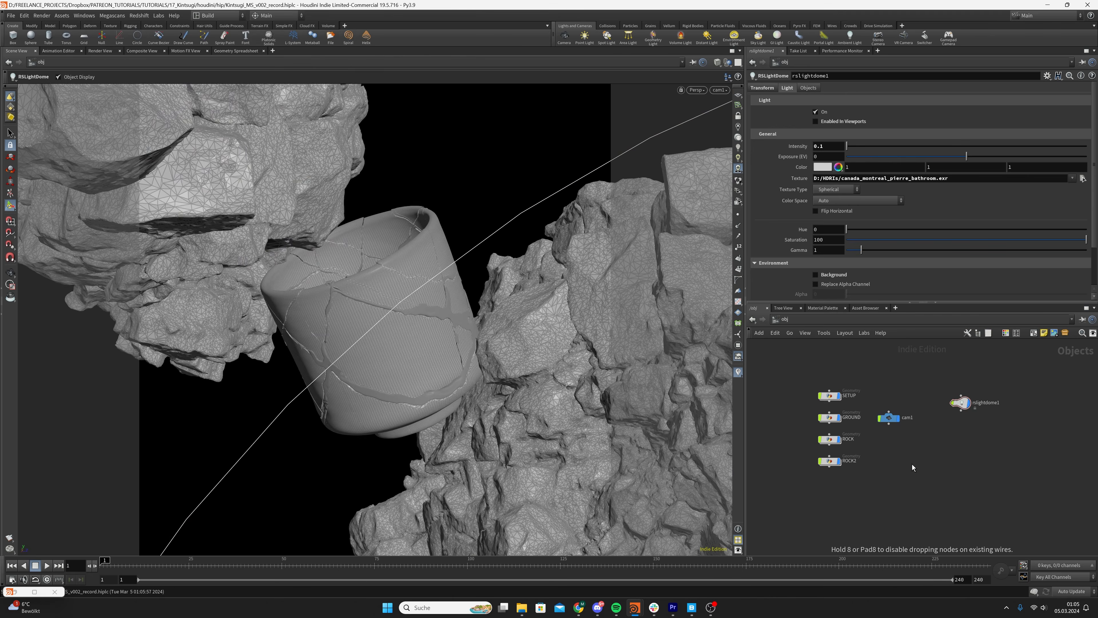
pyautogui.click(912, 465)
pyautogui.moveTo(912, 464); pyautogui.dragTo(889, 451)
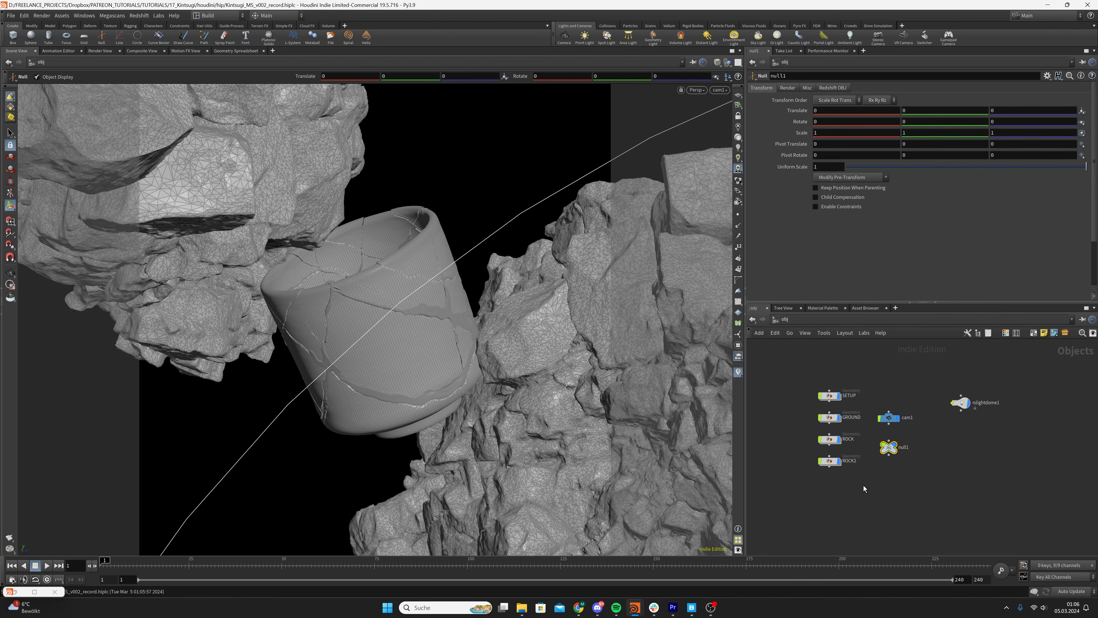
# Move the null from the origin into the gap between the two rocks, to about 0.453, 0.307, -0.212
pyautogui.keyDown('alt'); pyautogui.moveTo(427, 307); pyautogui.dragTo(434, 355); pyautogui.keyUp('alt')
pyautogui.scroll(-8, 397, 336)
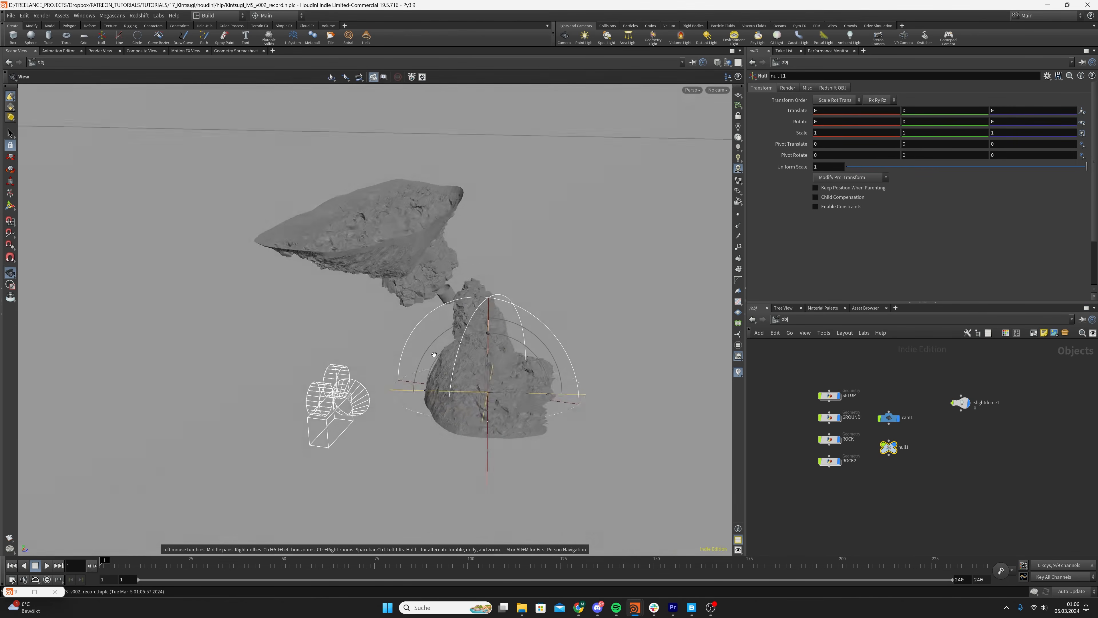
pyautogui.scroll(5, 437, 362)
pyautogui.moveTo(527, 326); pyautogui.dragTo(410, 366)
pyautogui.press('Return')
pyautogui.press('Escape')
pyautogui.press('Return')
pyautogui.moveTo(582, 354); pyautogui.dragTo(460, 329)
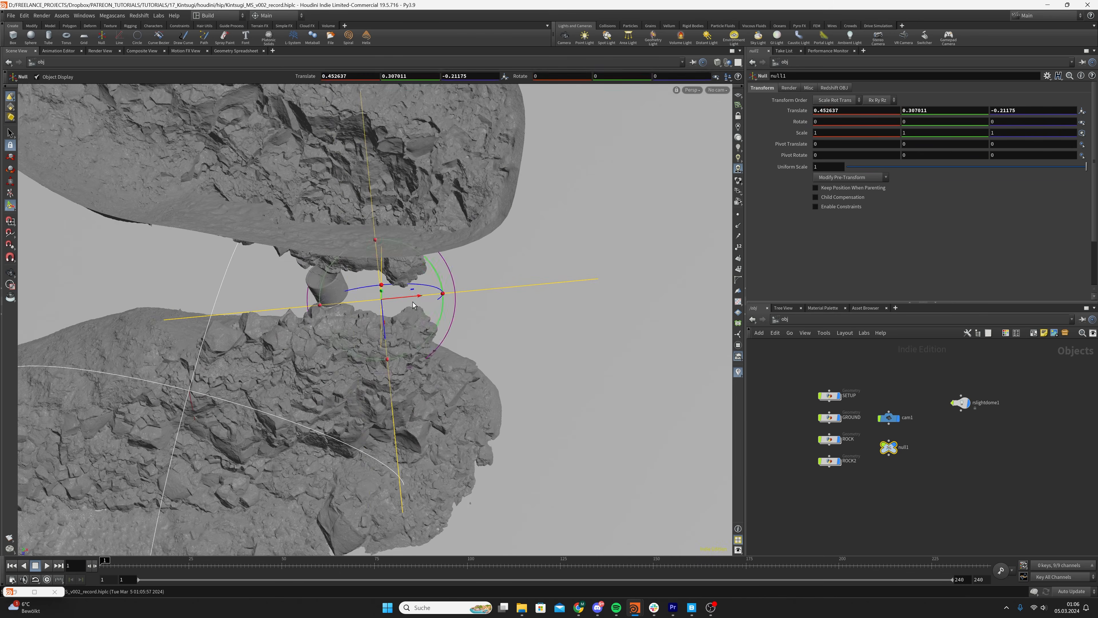
# Move the null onto the cup, to a translation of about 0.322, 0.411, -0.241
pyautogui.moveTo(409, 296); pyautogui.dragTo(361, 302)
pyautogui.keyDown('alt'); pyautogui.moveTo(339, 289); pyautogui.dragTo(338, 295, button='right'); pyautogui.keyUp('alt')
pyautogui.keyDown('alt'); pyautogui.moveTo(338, 296); pyautogui.dragTo(519, 216); pyautogui.keyUp('alt')
pyautogui.keyDown('alt'); pyautogui.moveTo(322, 282); pyautogui.dragTo(353, 321, button='right'); pyautogui.keyUp('alt')
pyautogui.keyDown('alt'); pyautogui.moveTo(353, 322); pyautogui.dragTo(244, 326); pyautogui.keyUp('alt')
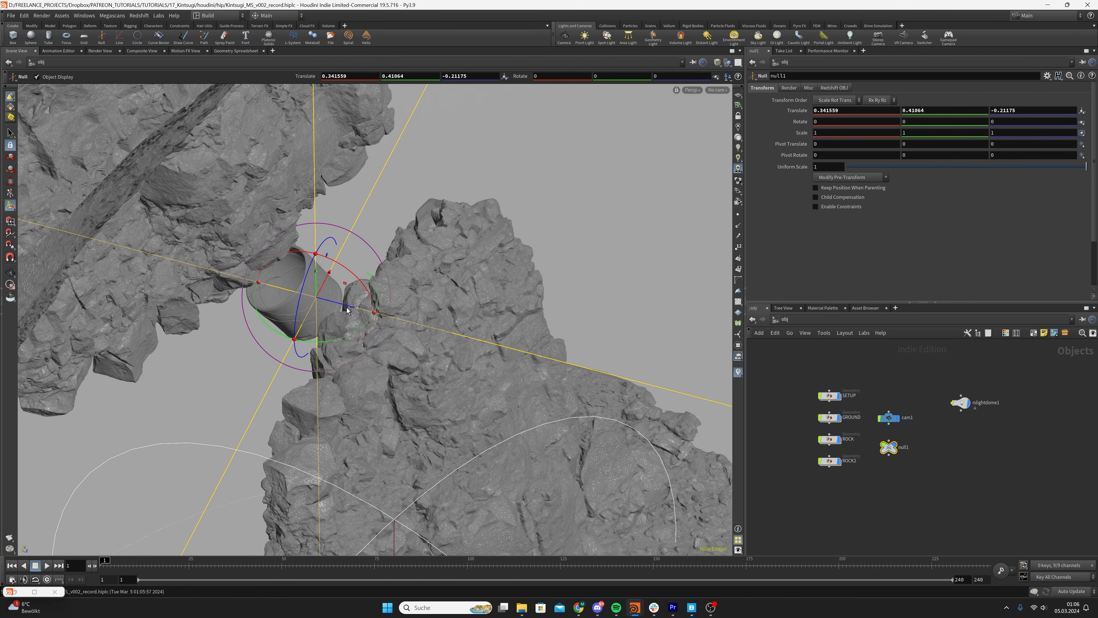
pyautogui.moveTo(346, 307); pyautogui.dragTo(322, 300)
pyautogui.keyDown('alt'); pyautogui.moveTo(322, 299); pyautogui.dragTo(318, 277); pyautogui.keyUp('alt')
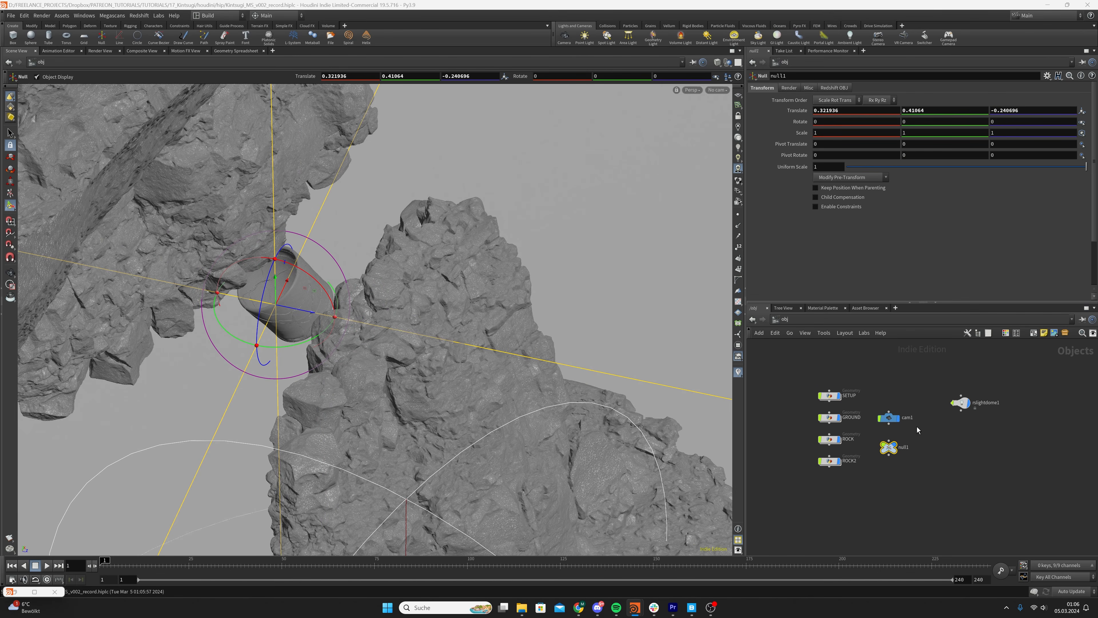
# Set the null's X translation to 0.31671
pyautogui.click(874, 111)
pyautogui.press('BackSpace')
pyautogui.press('BackSpace')
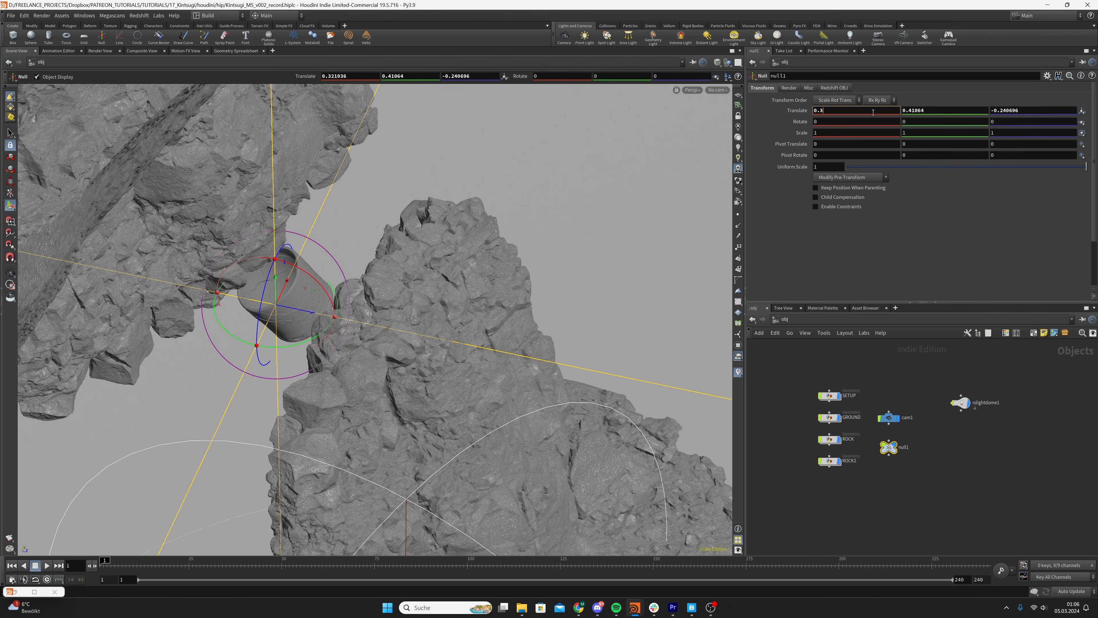
pyautogui.write('1671')
pyautogui.press('Return')
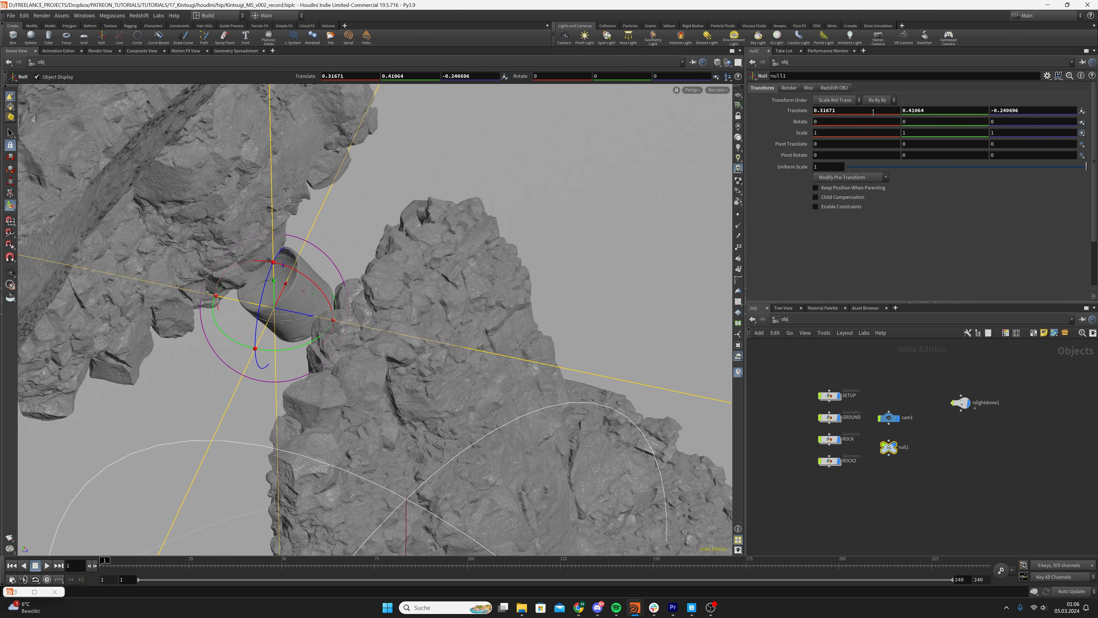
# Set the null's Y translation to 0.419903 and its Z translation to -0.249919, and save the scene
pyautogui.click(949, 114)
pyautogui.write('3')
pyautogui.press('Return')
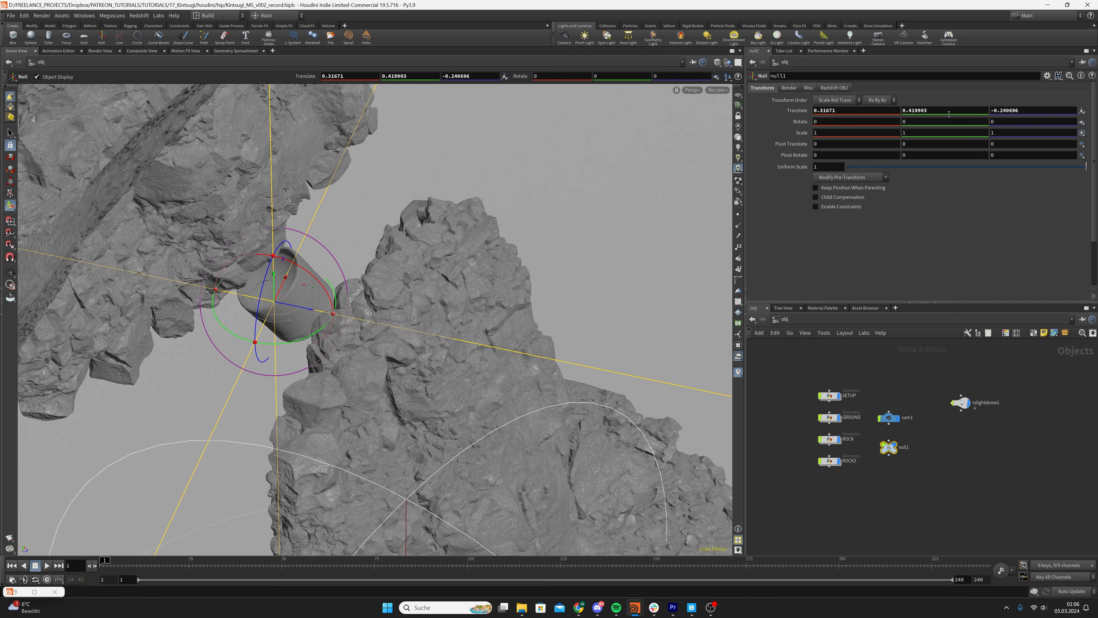
pyautogui.click(1031, 115)
pyautogui.write('91')
pyautogui.press('Return')
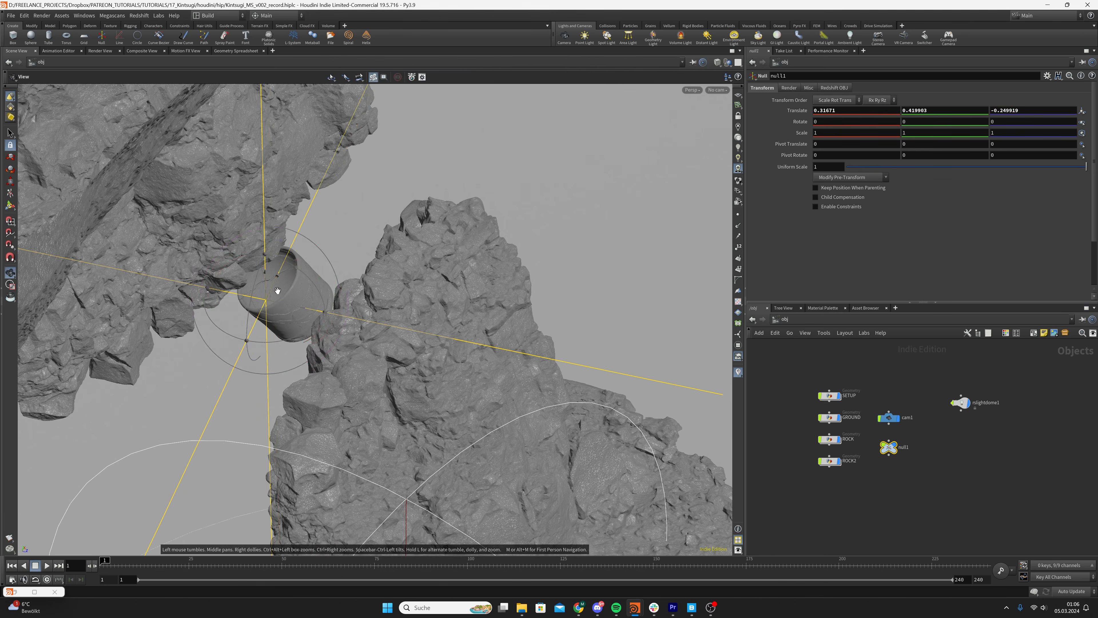
pyautogui.keyDown('alt'); pyautogui.moveTo(277, 294); pyautogui.dragTo(245, 303); pyautogui.keyUp('alt')
pyautogui.hotkey('ctrl', 's')
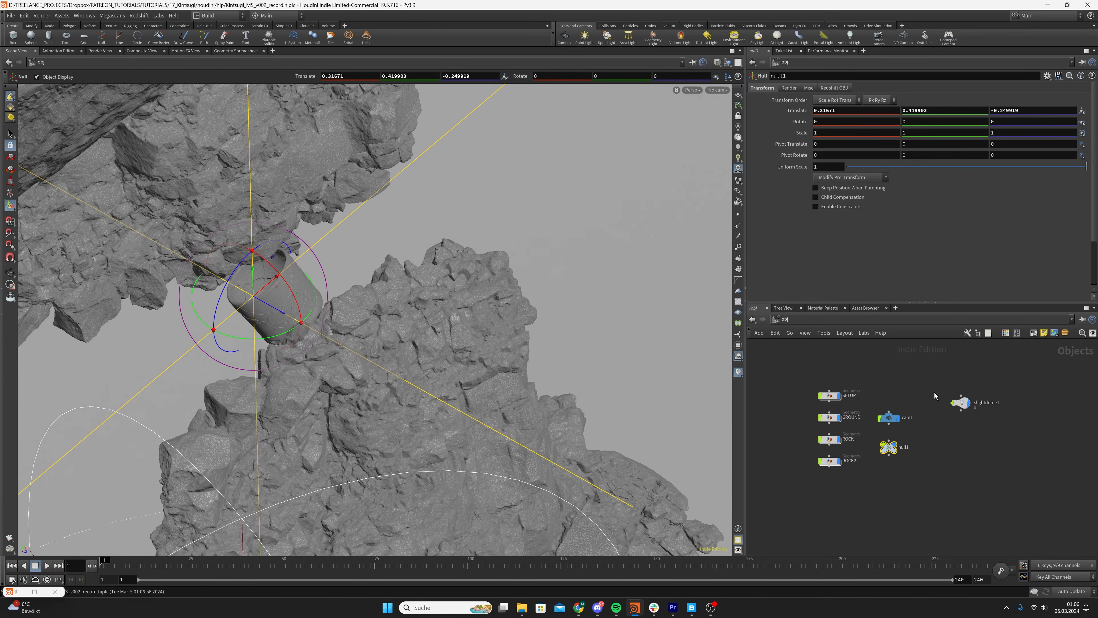
# Add an RSLight to the scene and place its node below rslightdome1
pyautogui.scroll(-2, 934, 395)
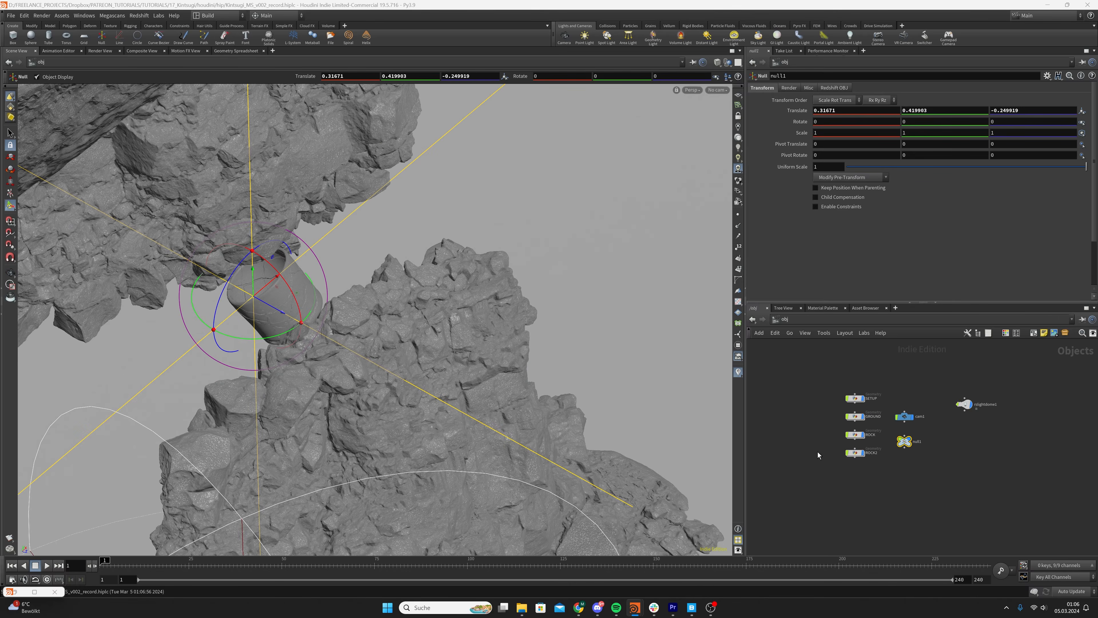
pyautogui.press('Tab')
pyautogui.write('rsl')
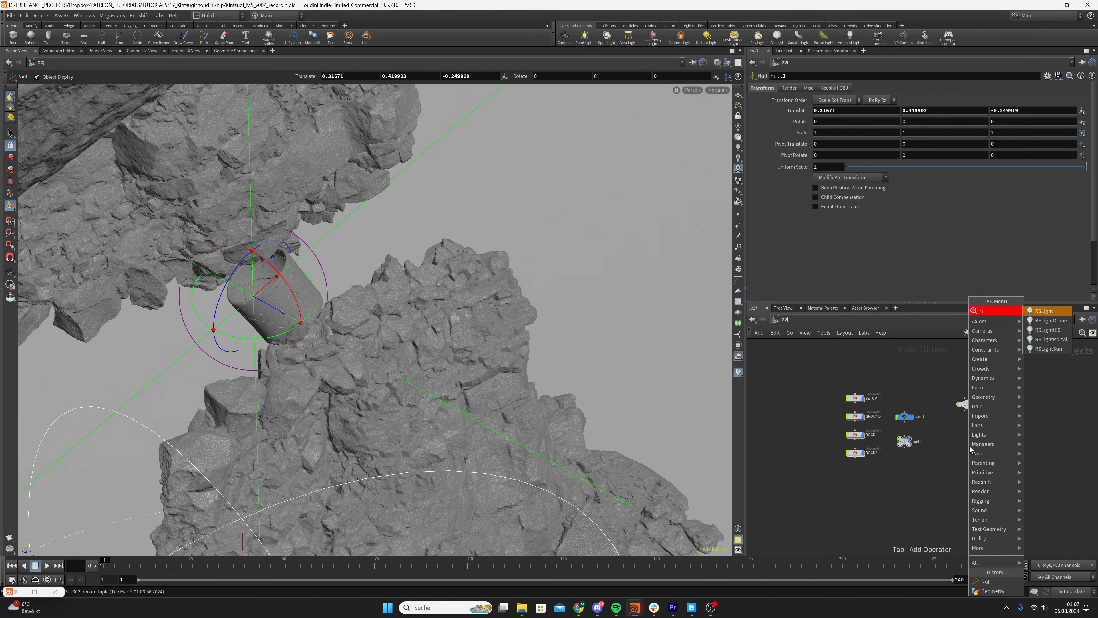
pyautogui.press('Return')
pyautogui.click(970, 447)
pyautogui.press('Escape')
# Turn off Enabled in Viewports for the new area light
pyautogui.moveTo(368, 331)
pyautogui.mouseDown()
pyautogui.moveTo(455, 278)
pyautogui.moveTo(436, 283)
pyautogui.mouseUp()
pyautogui.keyDown('shift'); pyautogui.click(965, 404); pyautogui.keyUp('shift')
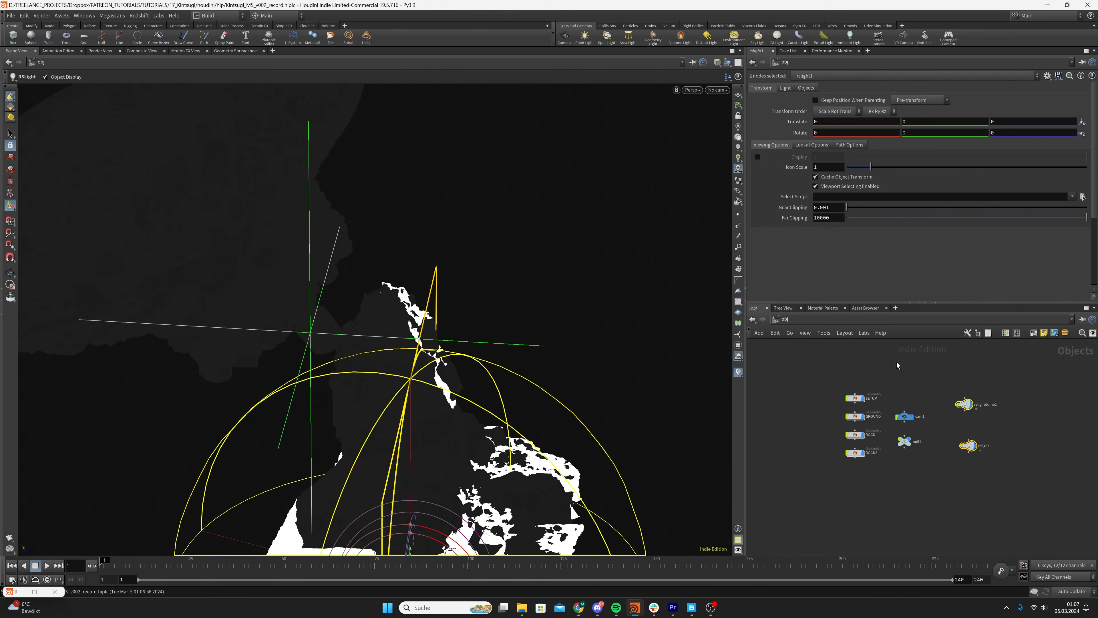
pyautogui.click(969, 407)
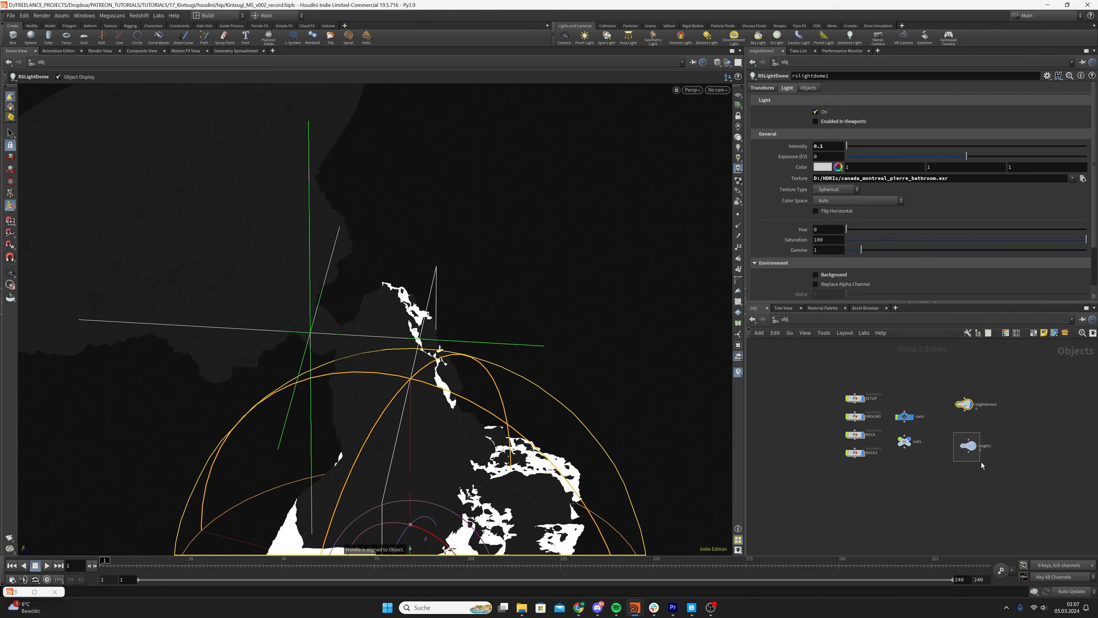
pyautogui.click(969, 446)
pyautogui.click(824, 122)
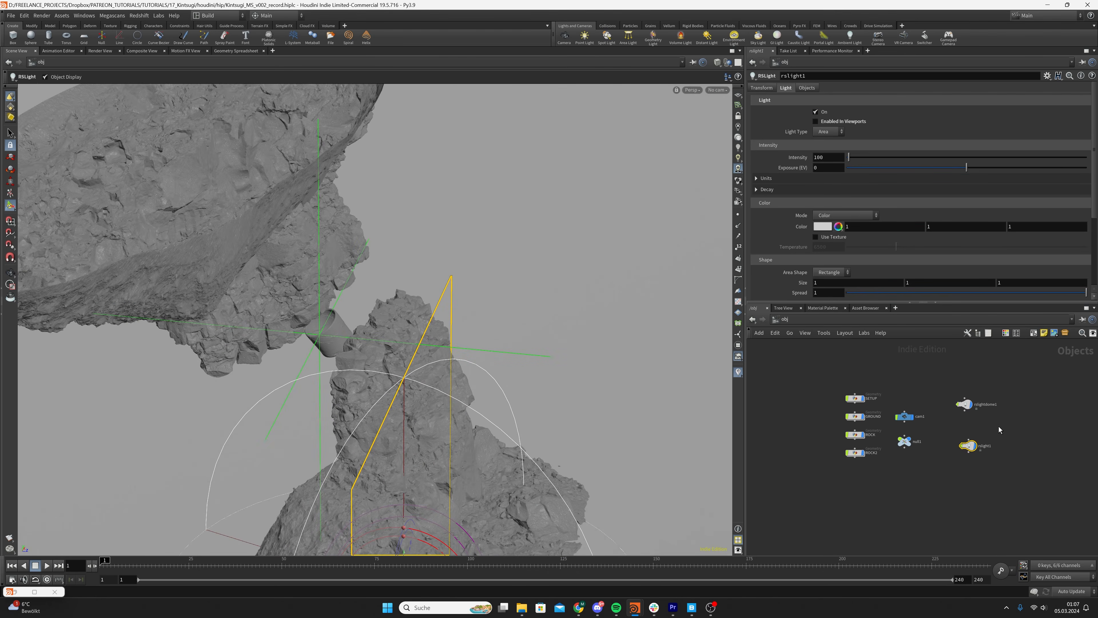
# Rename the area light as key_light_sharp and align its node under rslightdome1
pyautogui.doubleClick(989, 446)
pyautogui.write('keyx_')
pyautogui.press('Return')
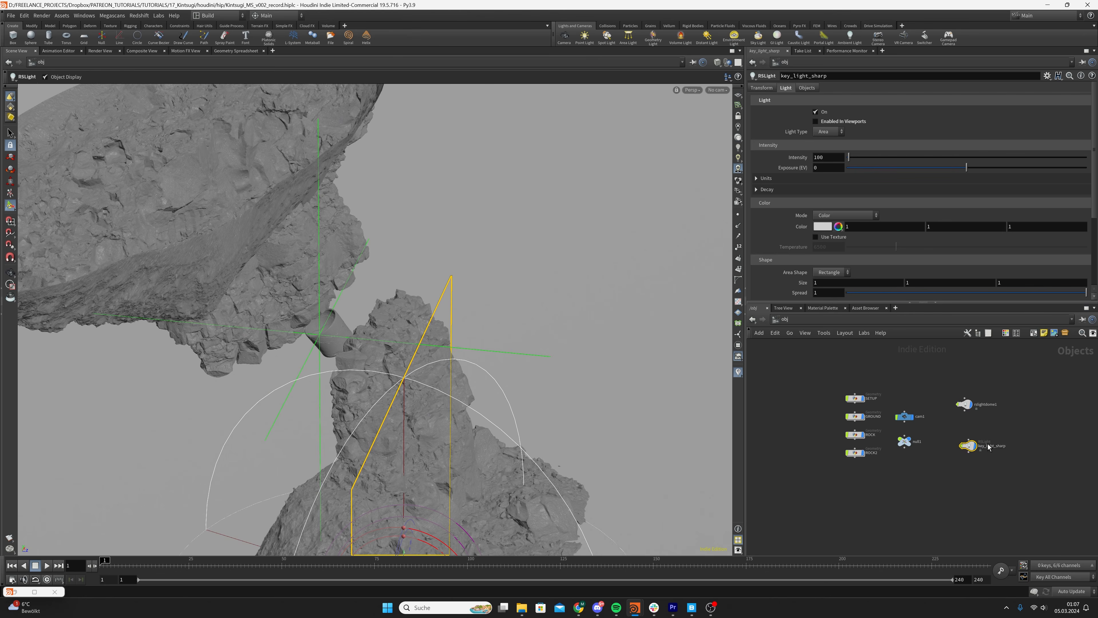
pyautogui.click(978, 476)
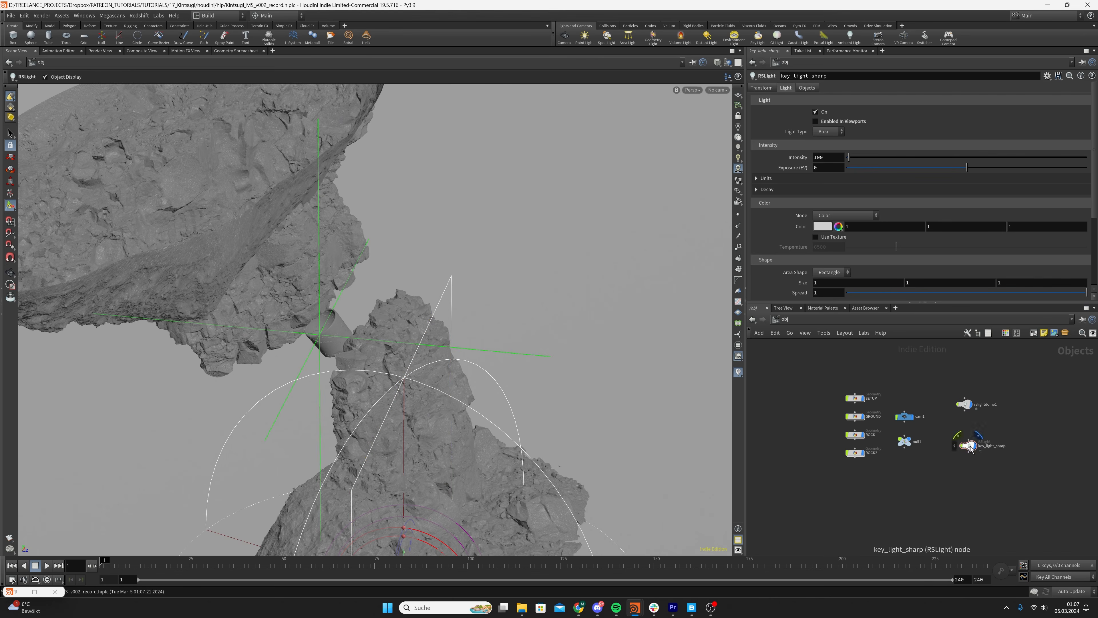
pyautogui.moveTo(969, 448); pyautogui.dragTo(965, 442)
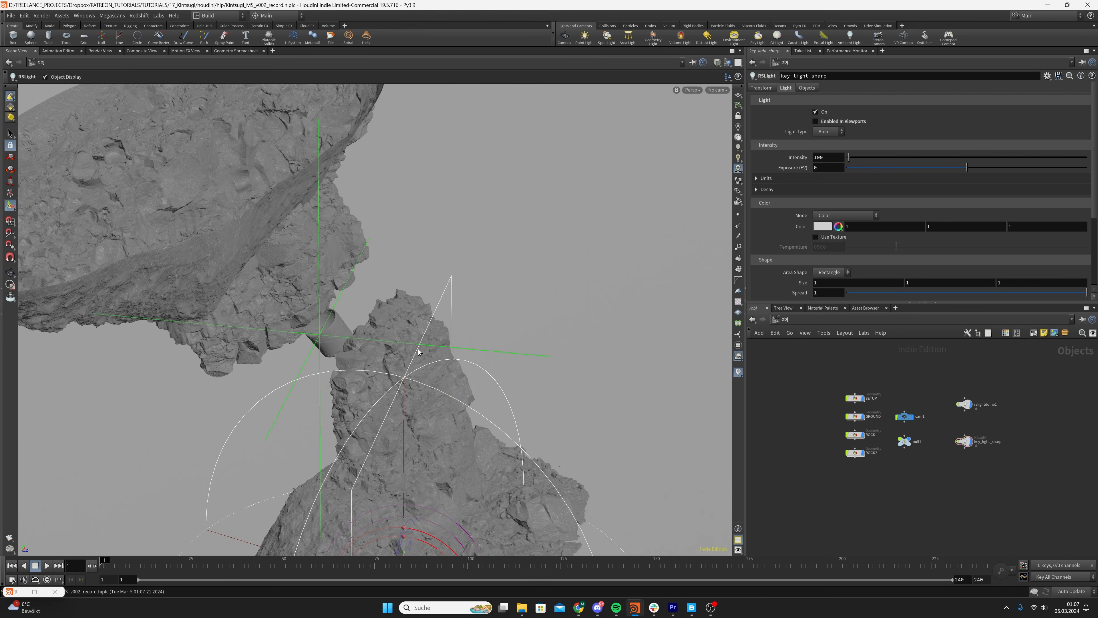
# Select the key_light_sharp light and open its look-at options
pyautogui.keyDown('alt'); pyautogui.moveTo(418, 353); pyautogui.dragTo(372, 363); pyautogui.keyUp('alt')
pyautogui.keyDown('alt'); pyautogui.moveTo(372, 364); pyautogui.dragTo(255, 392, button='right'); pyautogui.keyUp('alt')
pyautogui.keyDown('alt'); pyautogui.moveTo(255, 393); pyautogui.dragTo(432, 386); pyautogui.keyUp('alt')
pyautogui.press('Return')
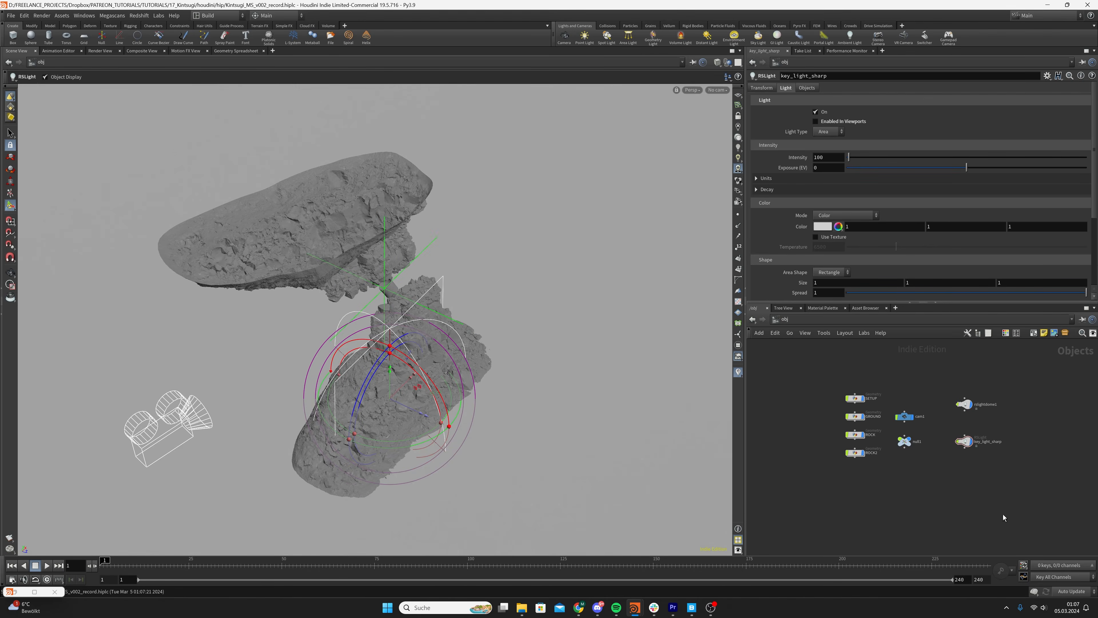
pyautogui.keyDown('alt'); pyautogui.moveTo(401, 333); pyautogui.dragTo(434, 333); pyautogui.keyUp('alt')
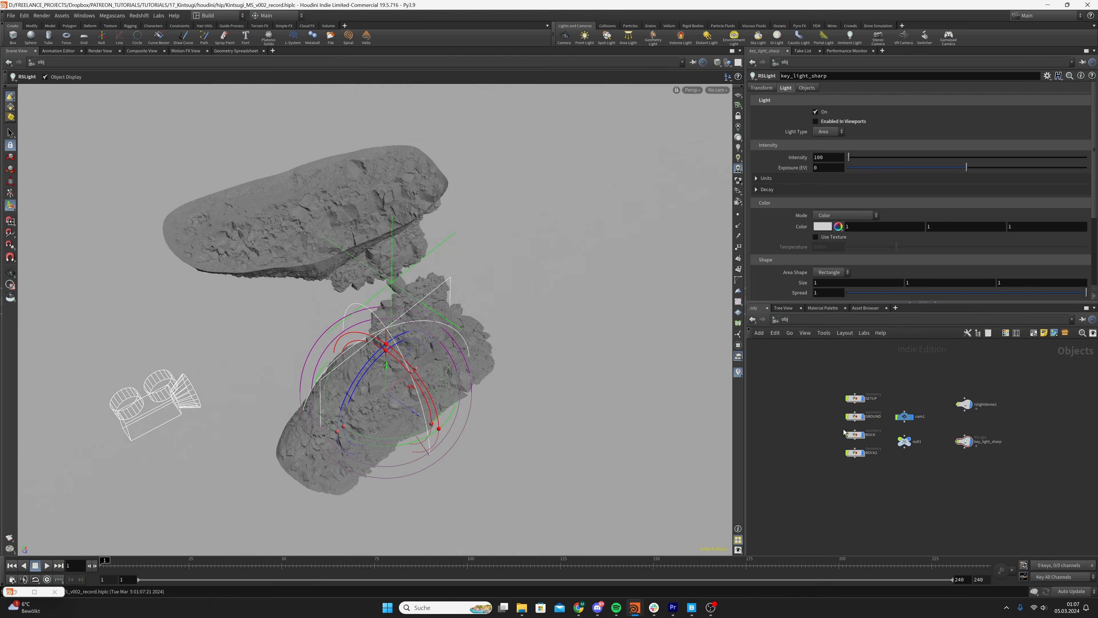
pyautogui.keyDown('alt'); pyautogui.moveTo(440, 286); pyautogui.dragTo(413, 312); pyautogui.keyUp('alt')
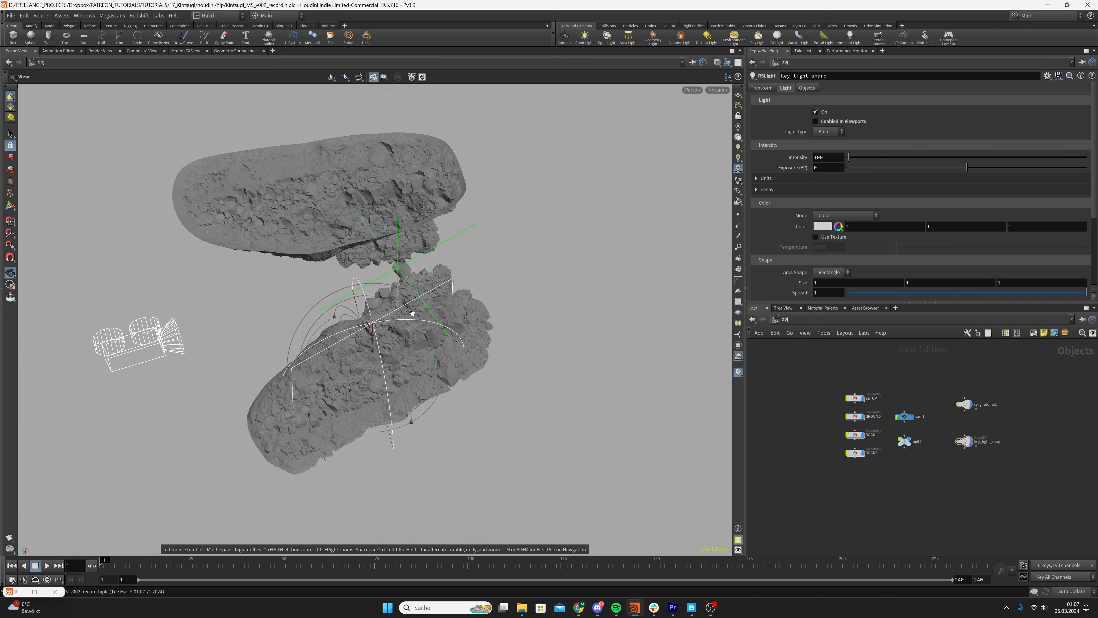
pyautogui.click(964, 441)
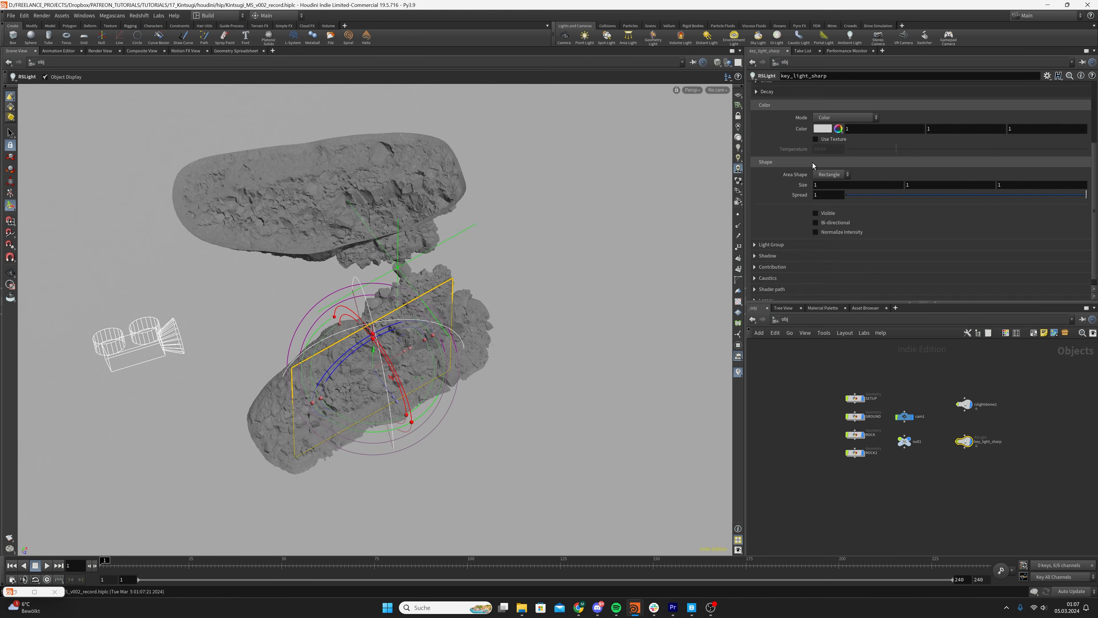
pyautogui.click(767, 88)
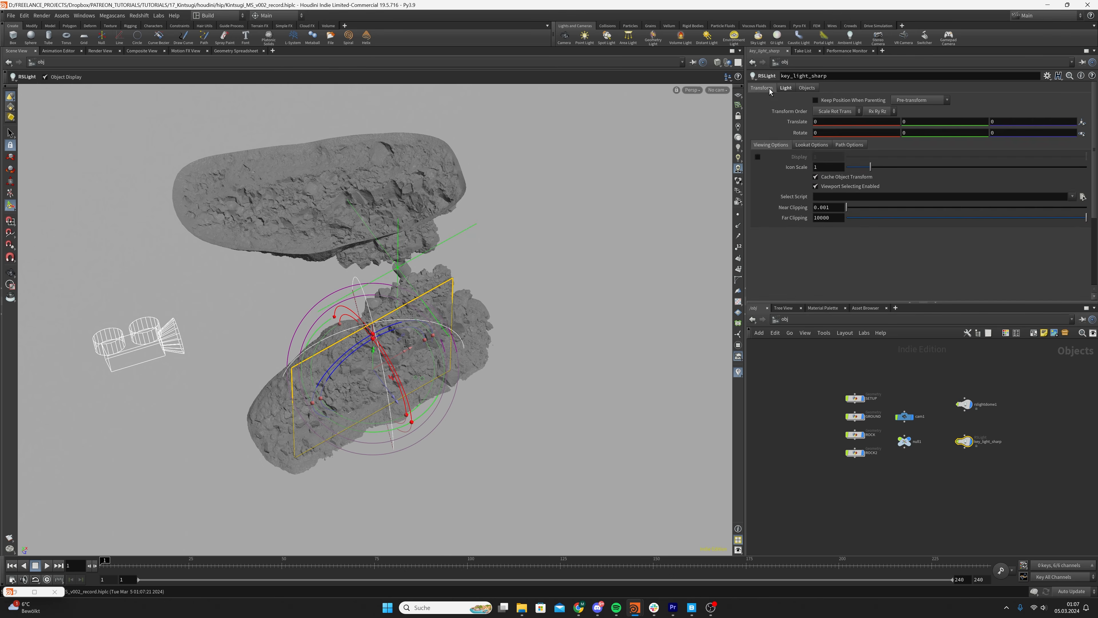
pyautogui.click(808, 145)
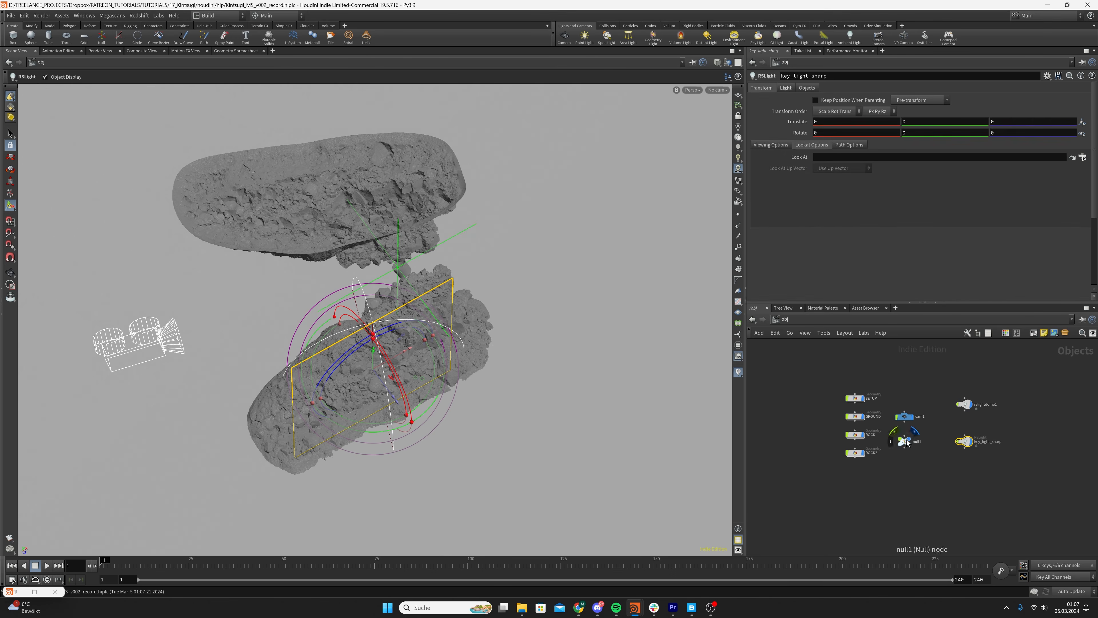
# Rename the null as target and reposition its node below cam1
pyautogui.doubleClick(917, 441)
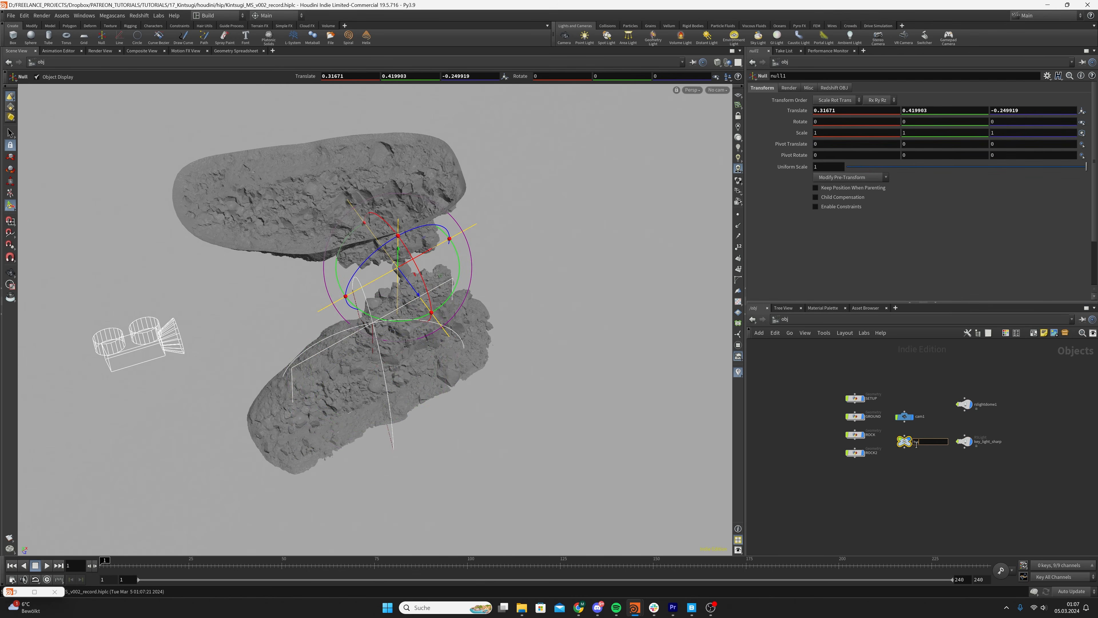
pyautogui.write('target')
pyautogui.press('Return')
pyautogui.moveTo(907, 442); pyautogui.dragTo(912, 442)
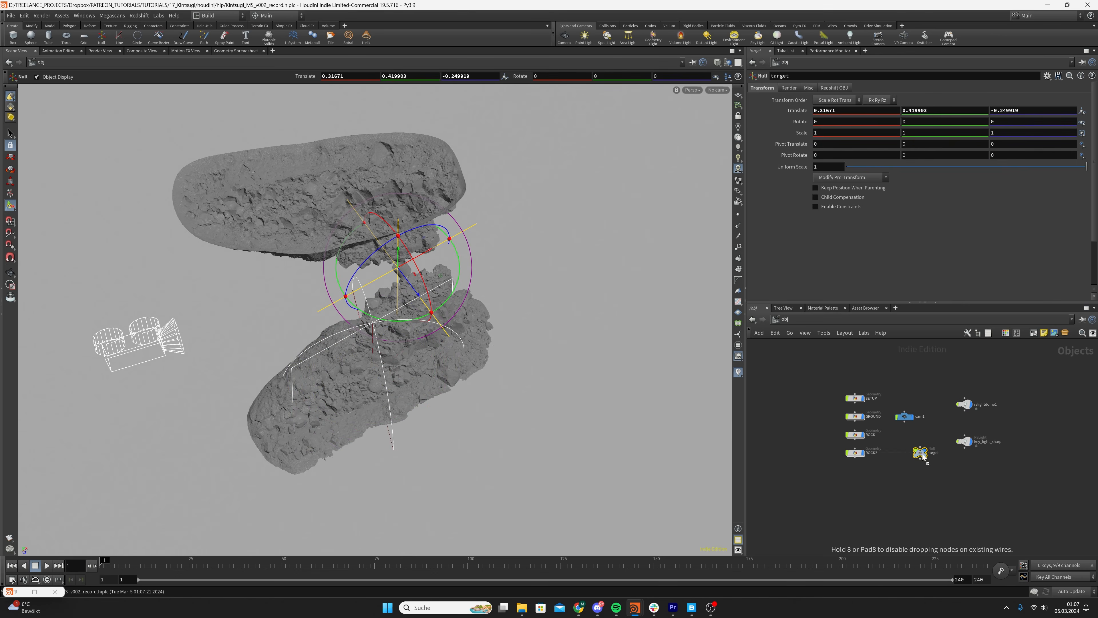
# Make key_light_sharp look at the target null
pyautogui.moveTo(974, 472); pyautogui.dragTo(974, 472)
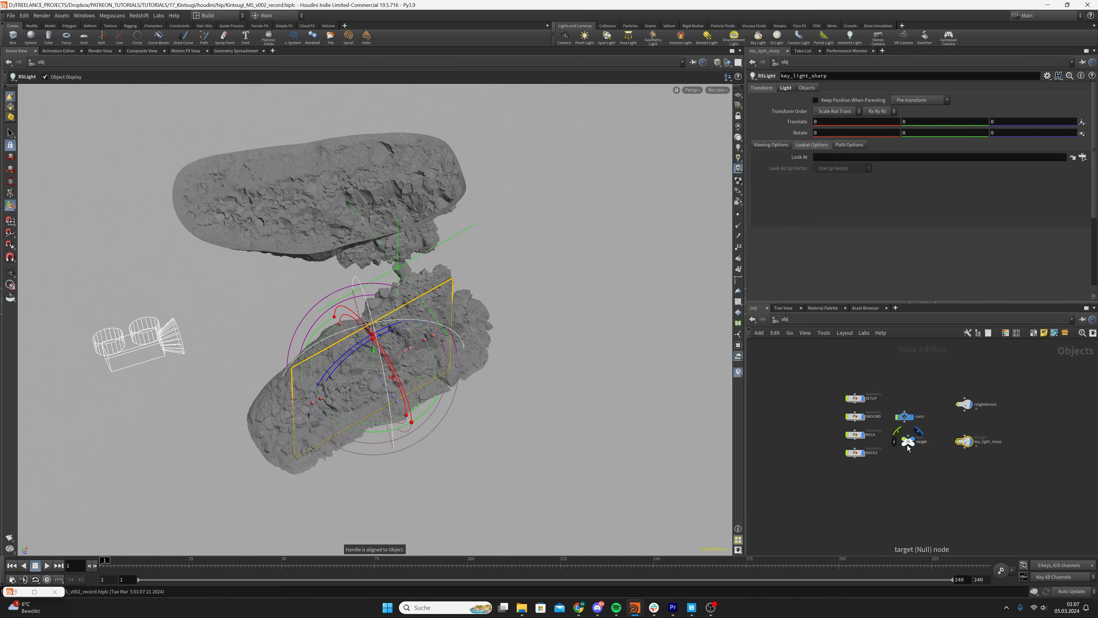
pyautogui.moveTo(909, 442); pyautogui.dragTo(832, 161)
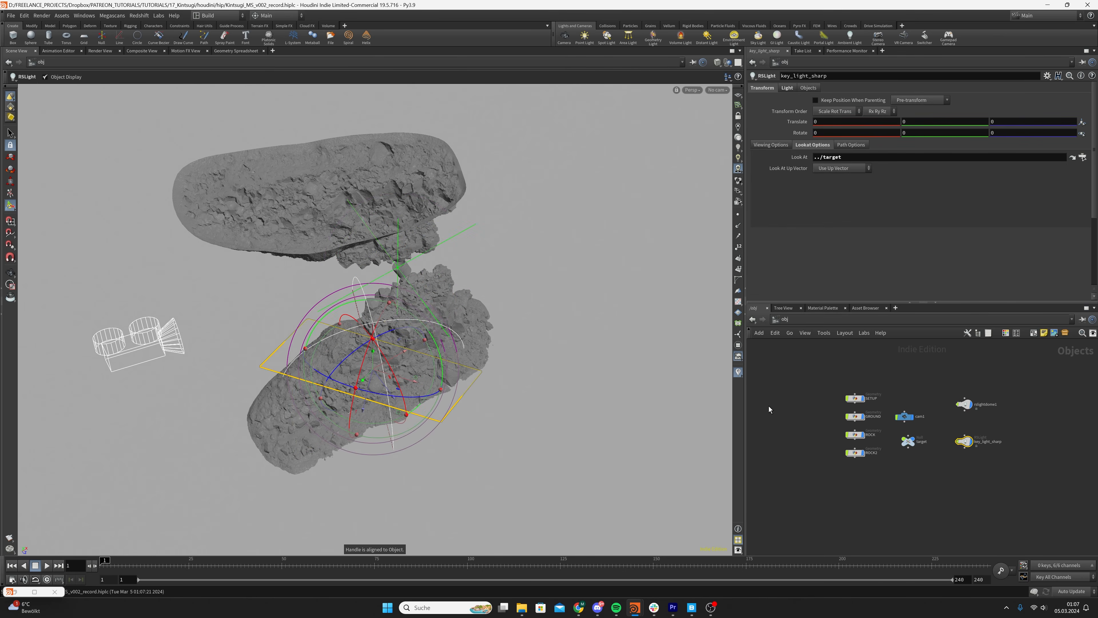
pyautogui.keyDown('alt'); pyautogui.moveTo(530, 346); pyautogui.dragTo(456, 382); pyautogui.keyUp('alt')
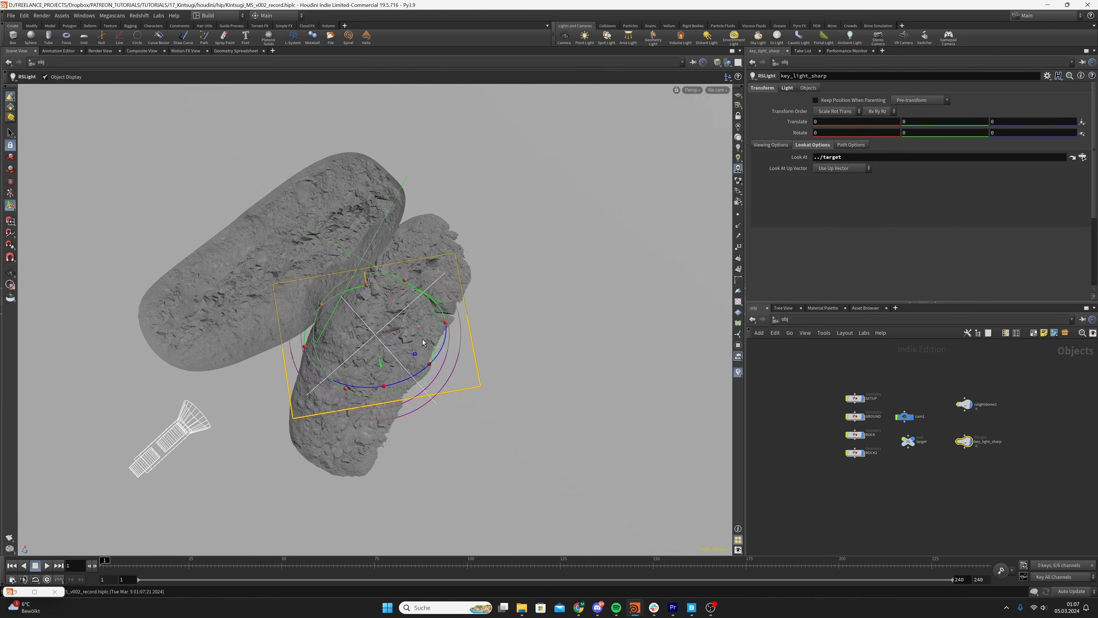
# Move key_light_sharp out of the rocks to about 0.96, 0.36, 0.65 and rotate it to about 35.8, -1.3, 87.2
pyautogui.keyDown('alt'); pyautogui.moveTo(423, 339); pyautogui.dragTo(441, 259); pyautogui.keyUp('alt')
pyautogui.moveTo(420, 382); pyautogui.dragTo(602, 280)
pyautogui.keyDown('alt'); pyautogui.moveTo(414, 274); pyautogui.dragTo(434, 226); pyautogui.keyUp('alt')
pyautogui.keyDown('alt'); pyautogui.moveTo(527, 235); pyautogui.dragTo(626, 270); pyautogui.keyUp('alt')
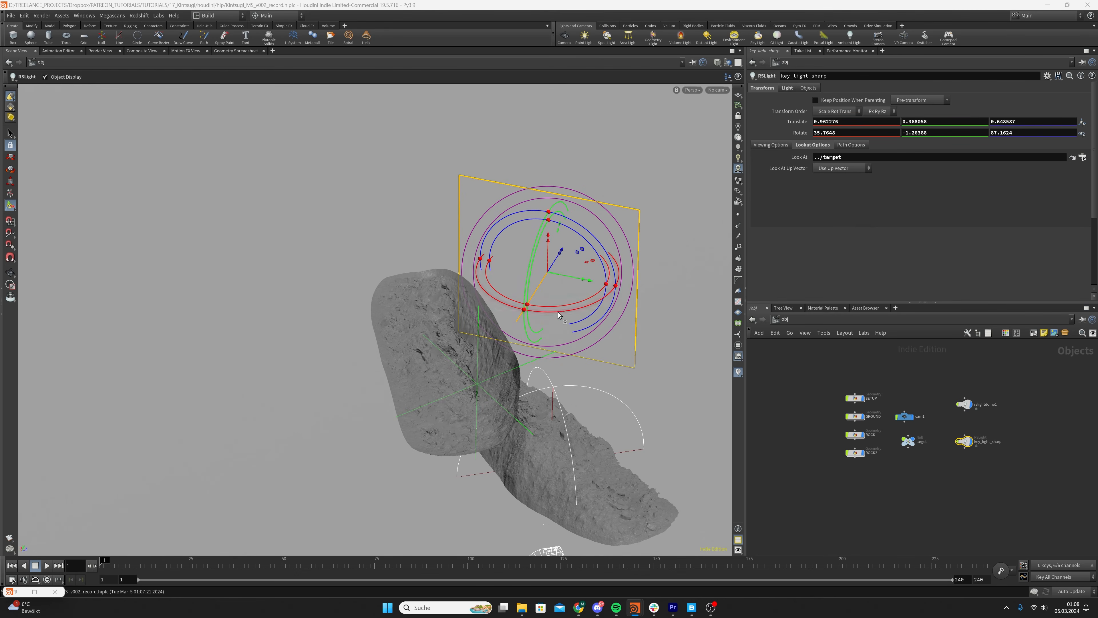
pyautogui.keyDown('alt'); pyautogui.moveTo(558, 312); pyautogui.dragTo(649, 277); pyautogui.keyUp('alt')
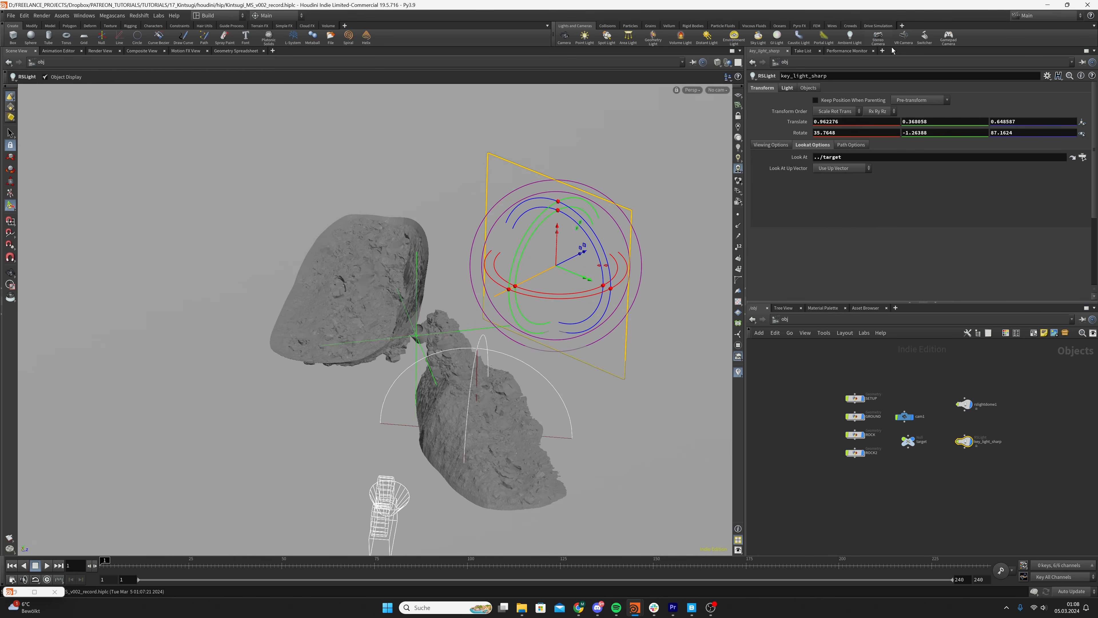
# Set the intensity of key_light_sharp to 3
pyautogui.click(787, 88)
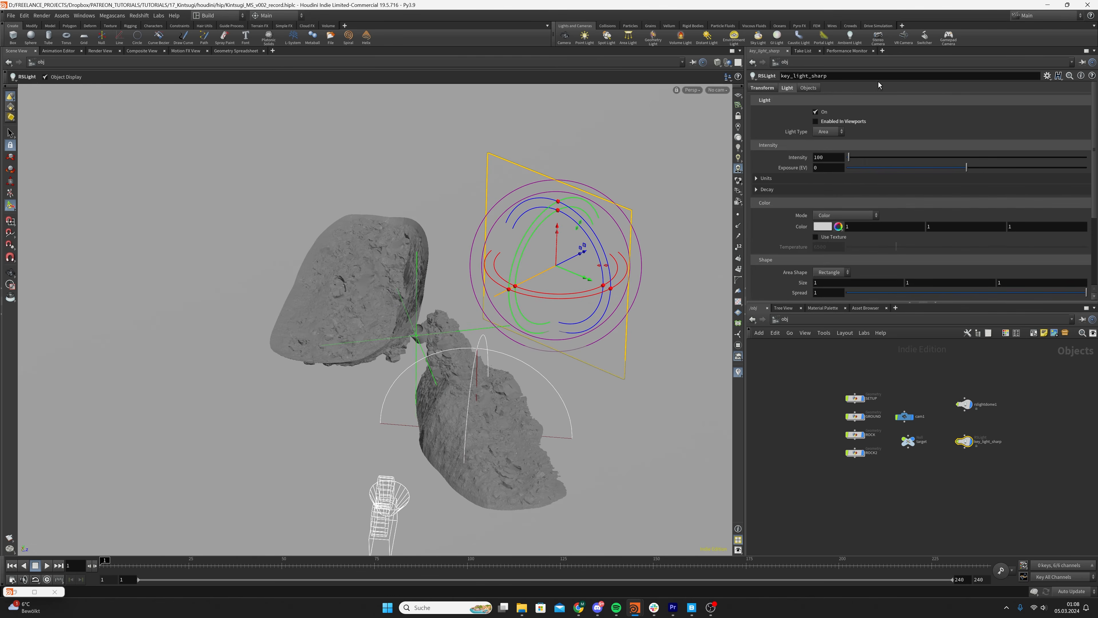
pyautogui.doubleClick(829, 156)
pyautogui.write('3')
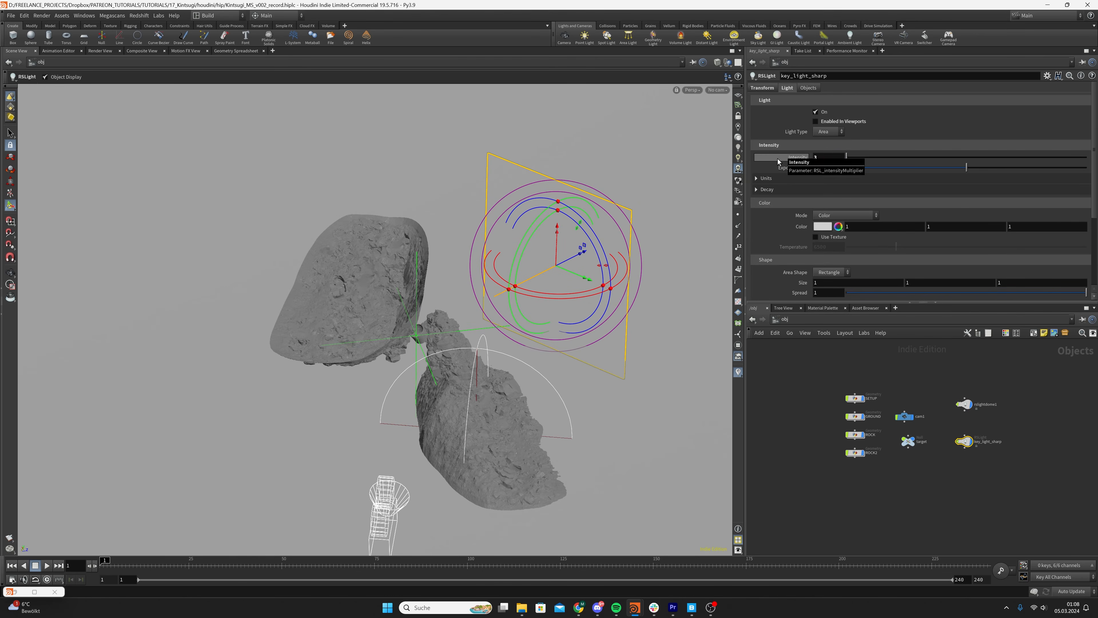
pyautogui.press('Return')
pyautogui.press('Escape')
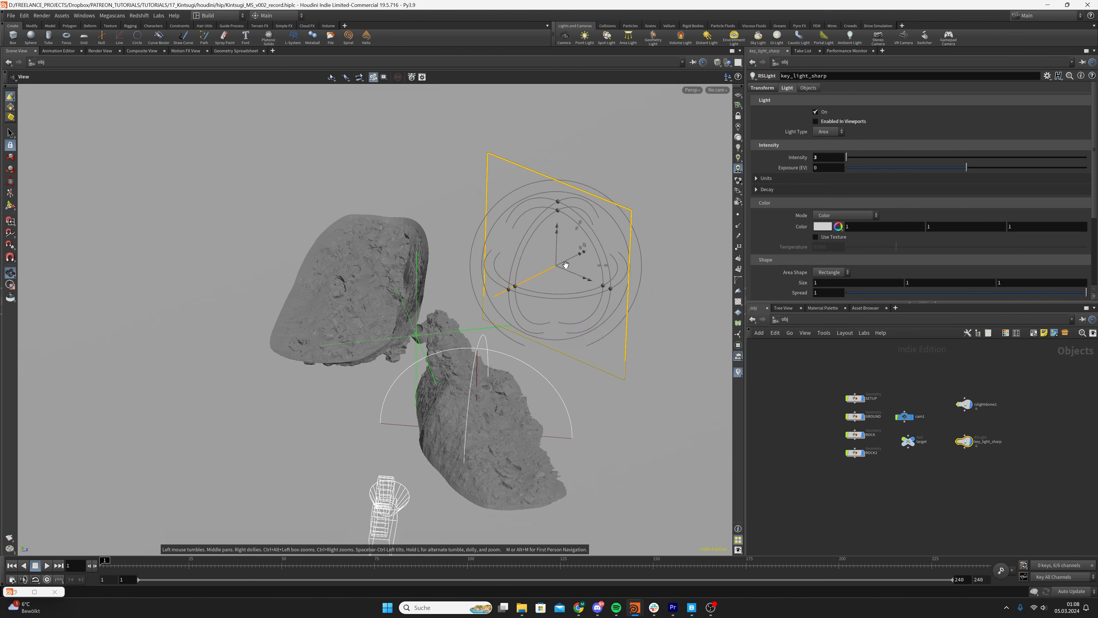
# Raise key_light_sharp above the gap between the rocks and bring it closer, to about 0.76, 0.71, 0.35
pyautogui.moveTo(536, 249); pyautogui.dragTo(505, 265)
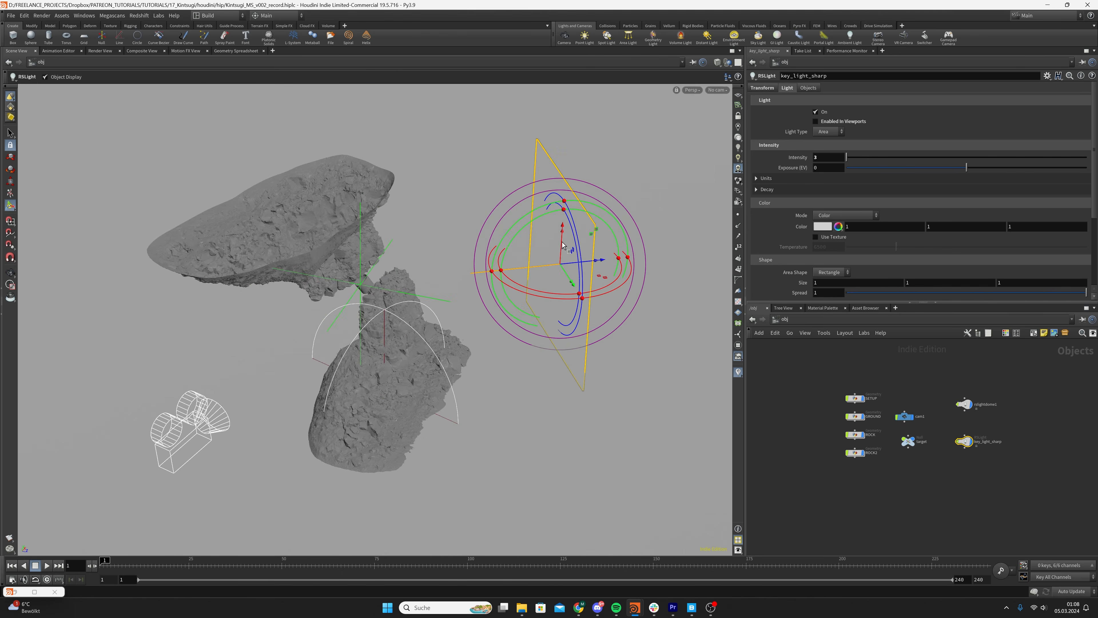
pyautogui.moveTo(563, 243); pyautogui.dragTo(554, 188)
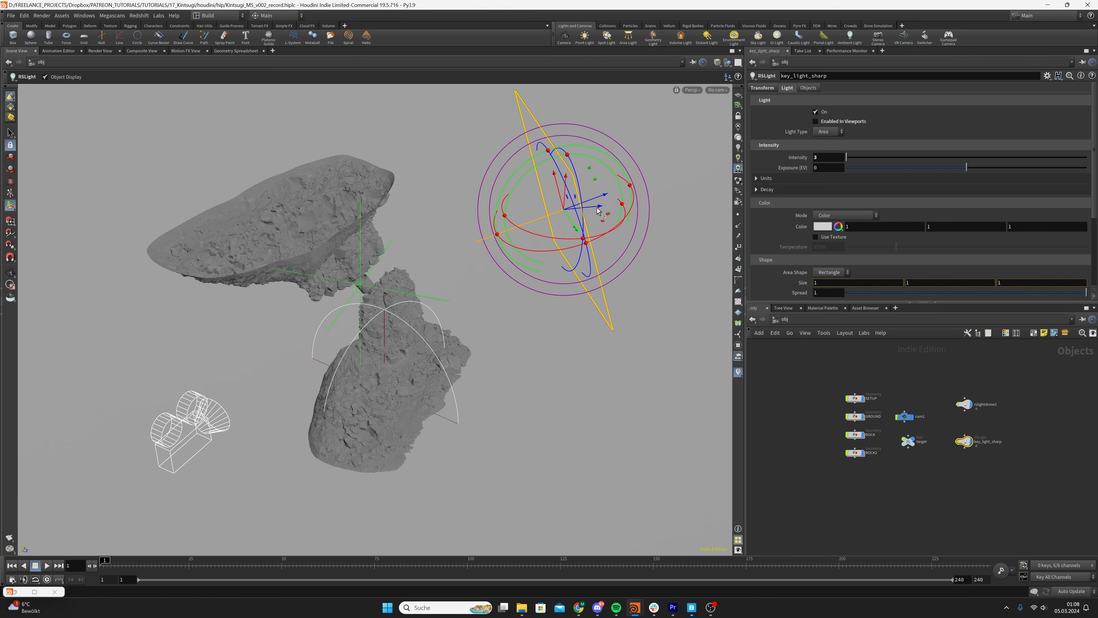
pyautogui.moveTo(599, 212); pyautogui.dragTo(512, 227)
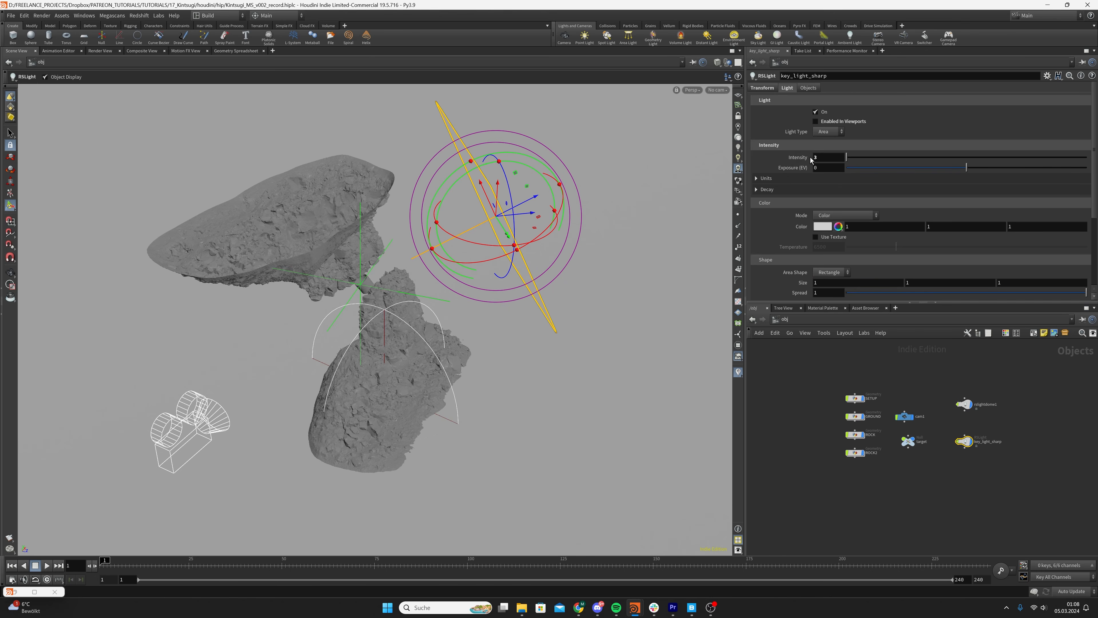
# Set the area size of key_light_sharp to 0.1 in all three dimensions
pyautogui.moveTo(820, 159); pyautogui.dragTo(813, 159)
pyautogui.scroll(-1, 786, 252)
pyautogui.moveTo(825, 262); pyautogui.dragTo(739, 271)
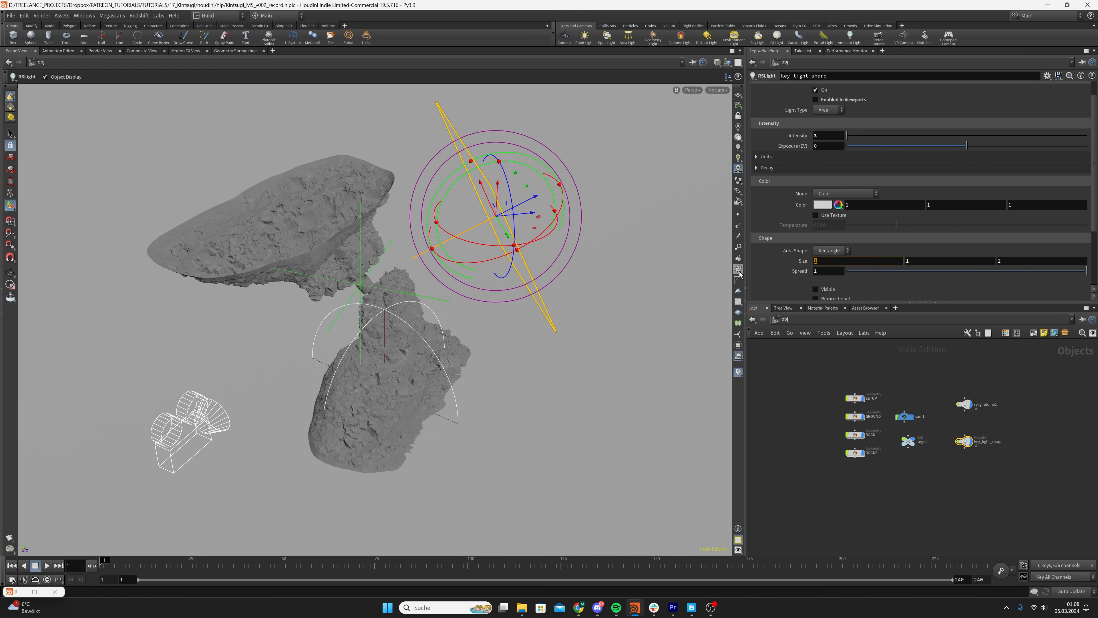
pyautogui.write('0.1')
pyautogui.press('Return')
pyautogui.moveTo(912, 261); pyautogui.dragTo(898, 267)
pyautogui.write('0.1')
pyautogui.press('Tab')
pyautogui.write('0.1')
pyautogui.press('Return')
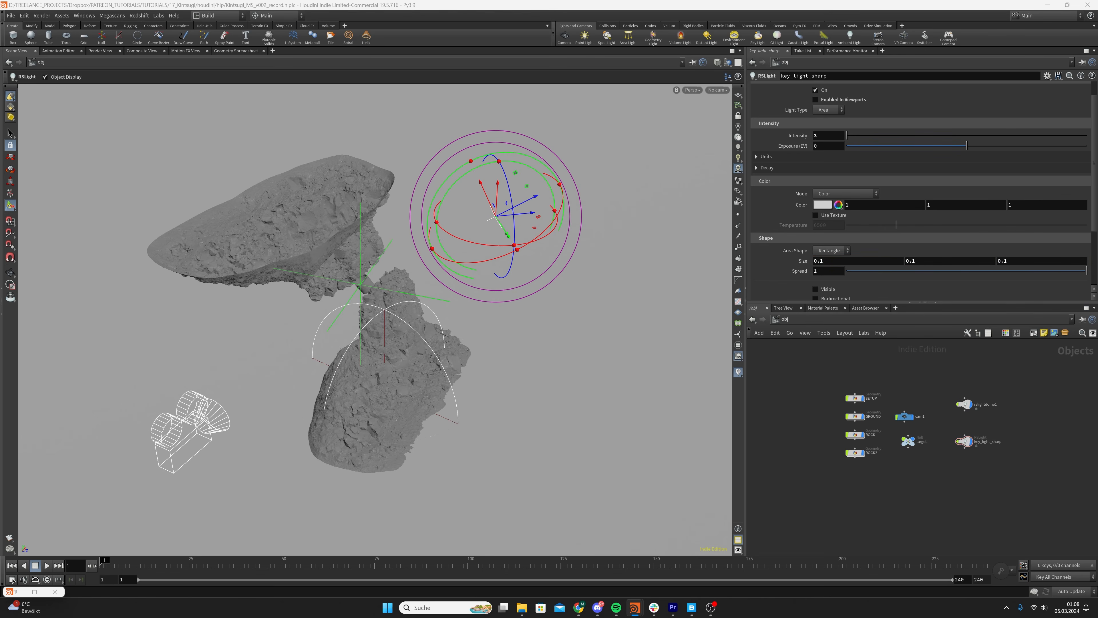
# Change the area shape of key_light_sharp to Disc and set its spread to 0.2
pyautogui.keyDown('alt'); pyautogui.moveTo(380, 234); pyautogui.dragTo(522, 203); pyautogui.keyUp('alt')
pyautogui.keyDown('alt'); pyautogui.moveTo(522, 204); pyautogui.dragTo(581, 193, button='right'); pyautogui.keyUp('alt')
pyautogui.keyDown('alt'); pyautogui.moveTo(581, 194); pyautogui.dragTo(471, 204, button='middle'); pyautogui.keyUp('alt')
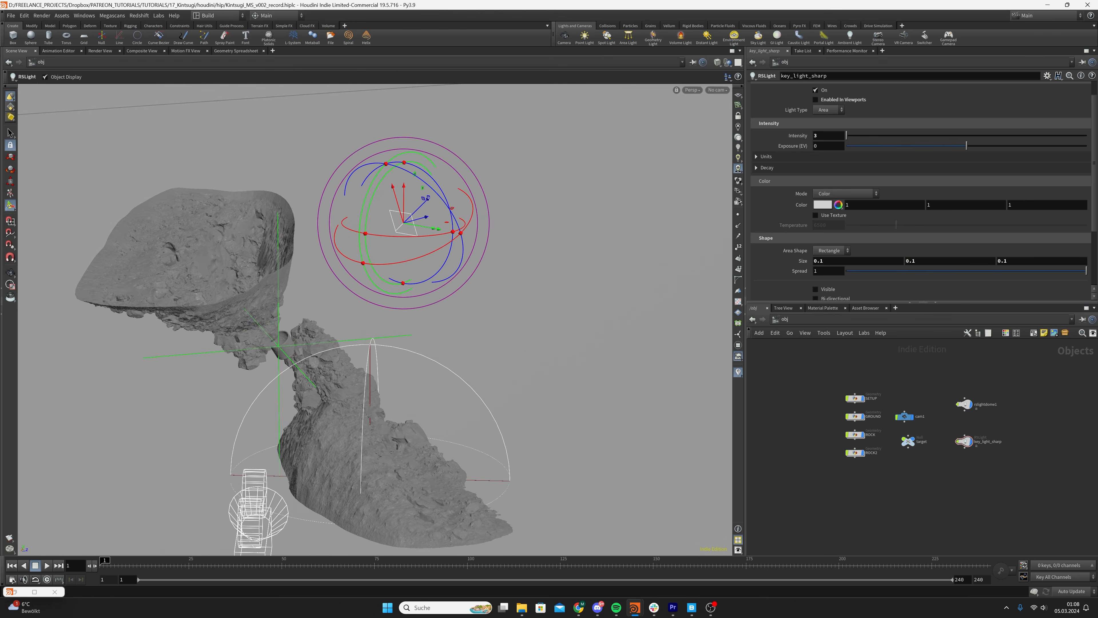
pyautogui.click(838, 248)
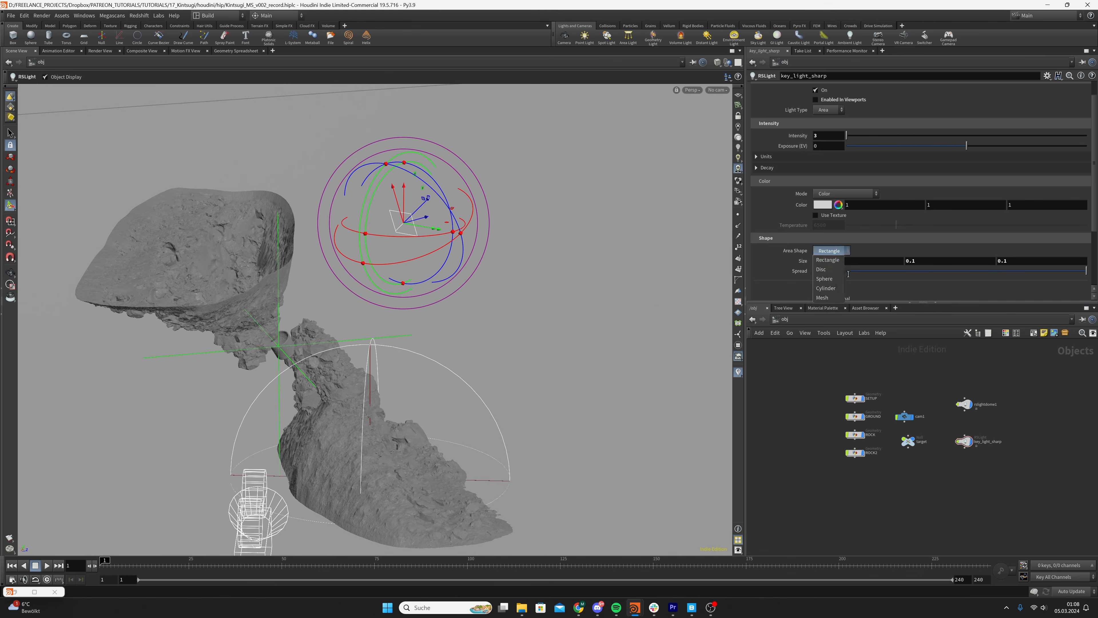
pyautogui.click(830, 260)
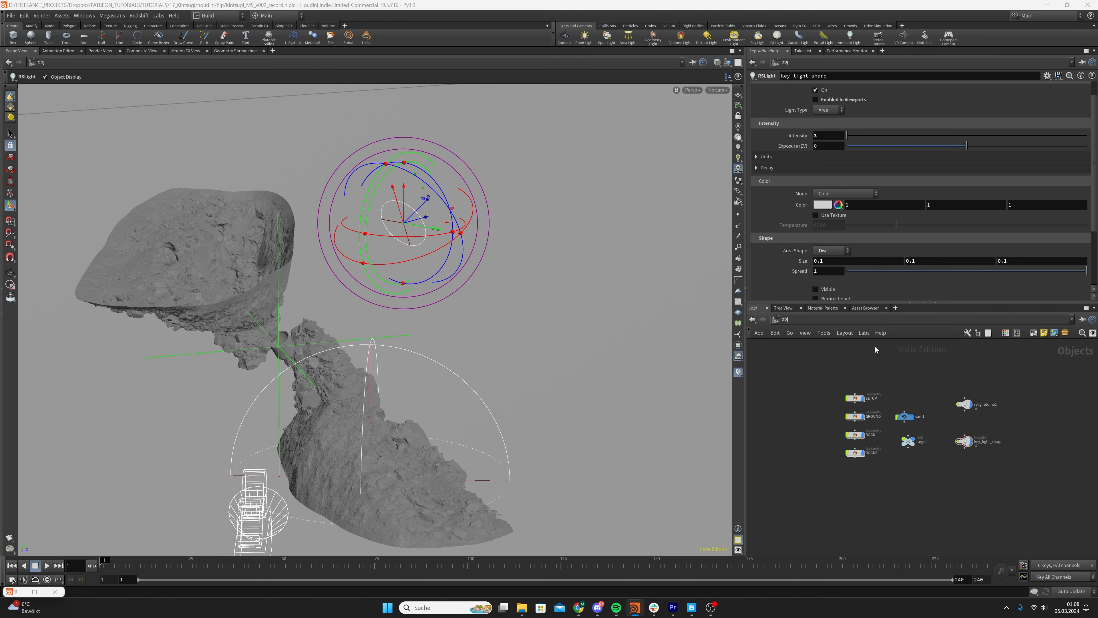
pyautogui.moveTo(819, 272); pyautogui.dragTo(780, 274)
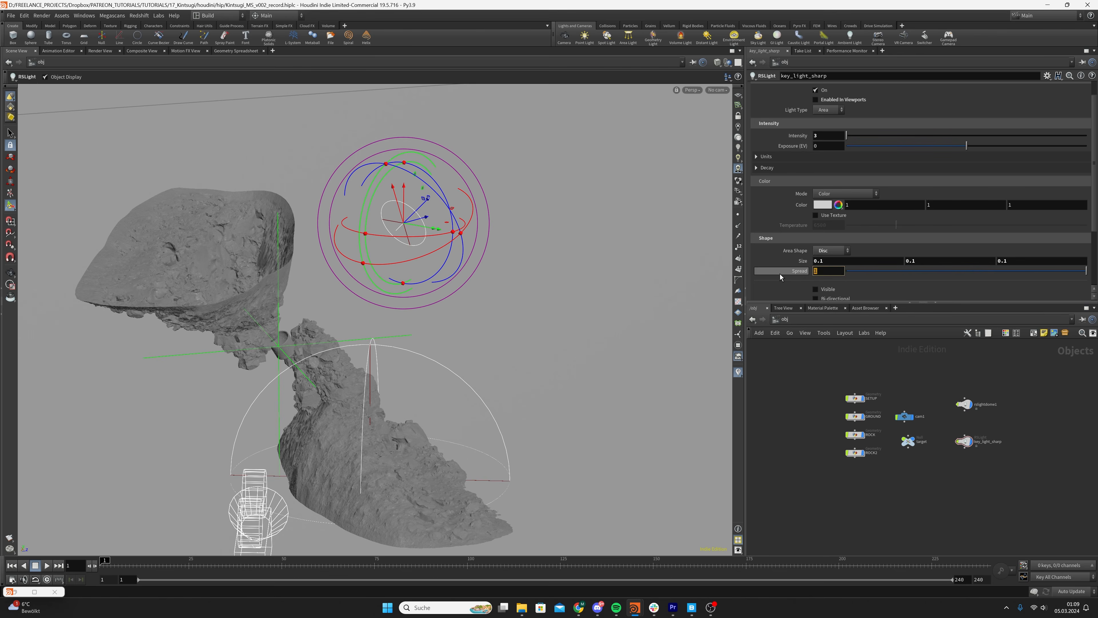
pyautogui.write('0.2')
pyautogui.press('Return')
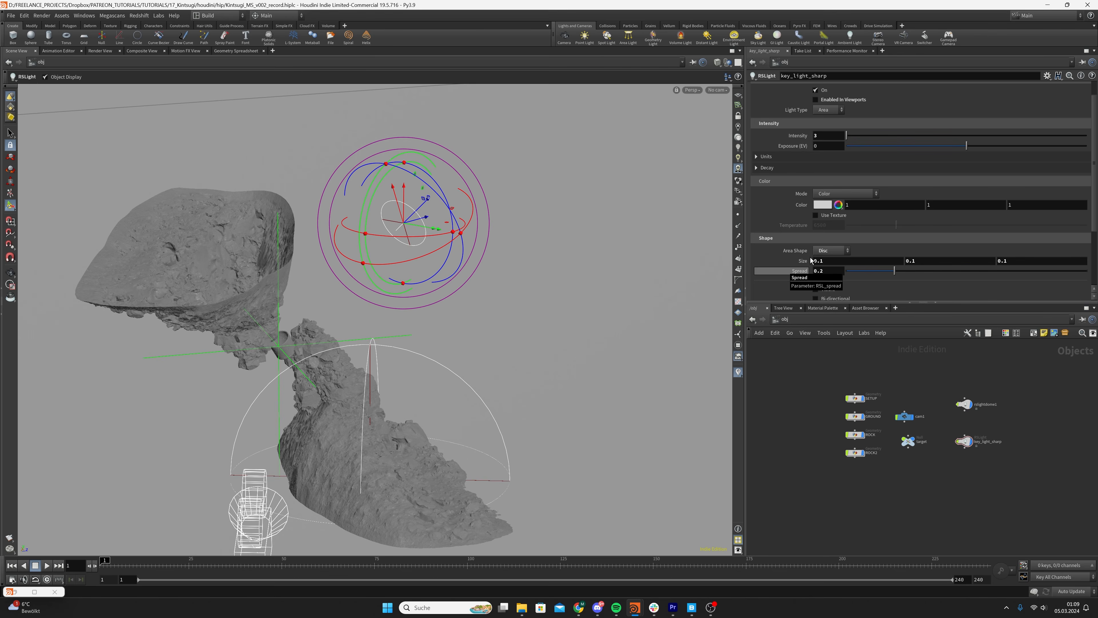
pyautogui.press('Escape')
# Select the key_light_sharp node and save the scene file
pyautogui.moveTo(478, 238); pyautogui.dragTo(494, 179, button='middle')
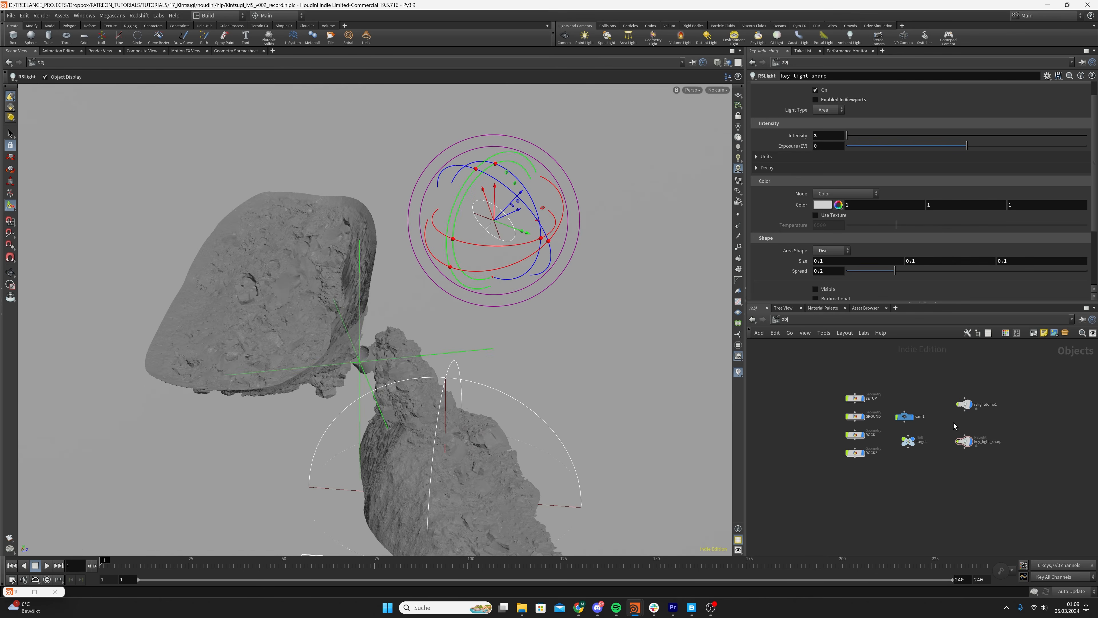
pyautogui.click(964, 441)
pyautogui.hotkey('ctrl', 's')
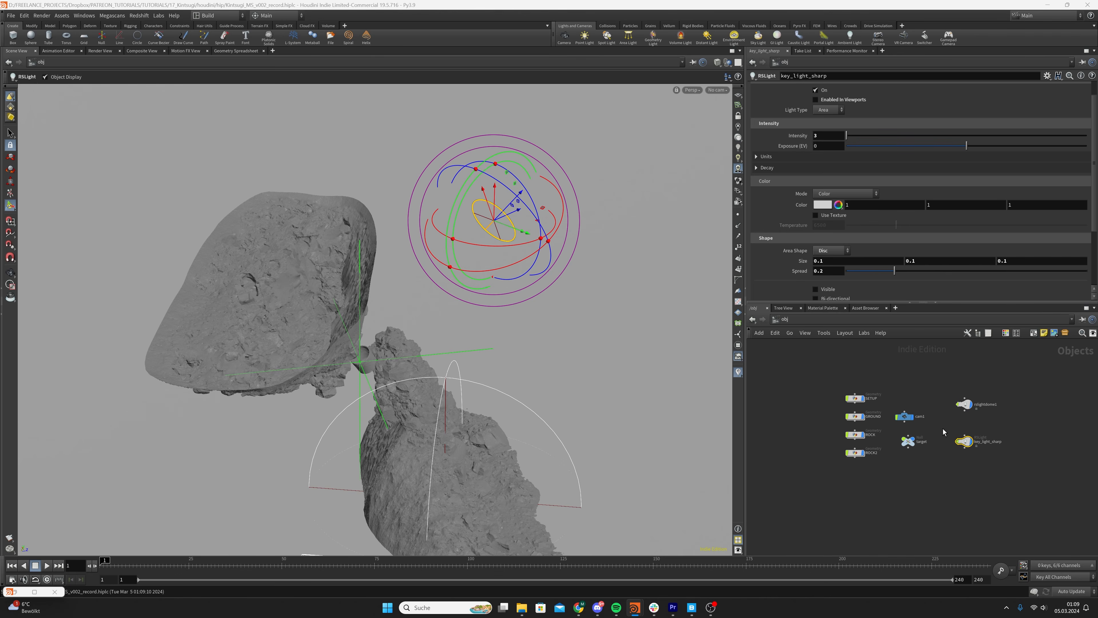
# Adjust the translation of key_light_sharp to about 0.10 in X, 0.60 in Y and 0.008 in Z
pyautogui.scroll(2, 766, 104)
pyautogui.click(760, 88)
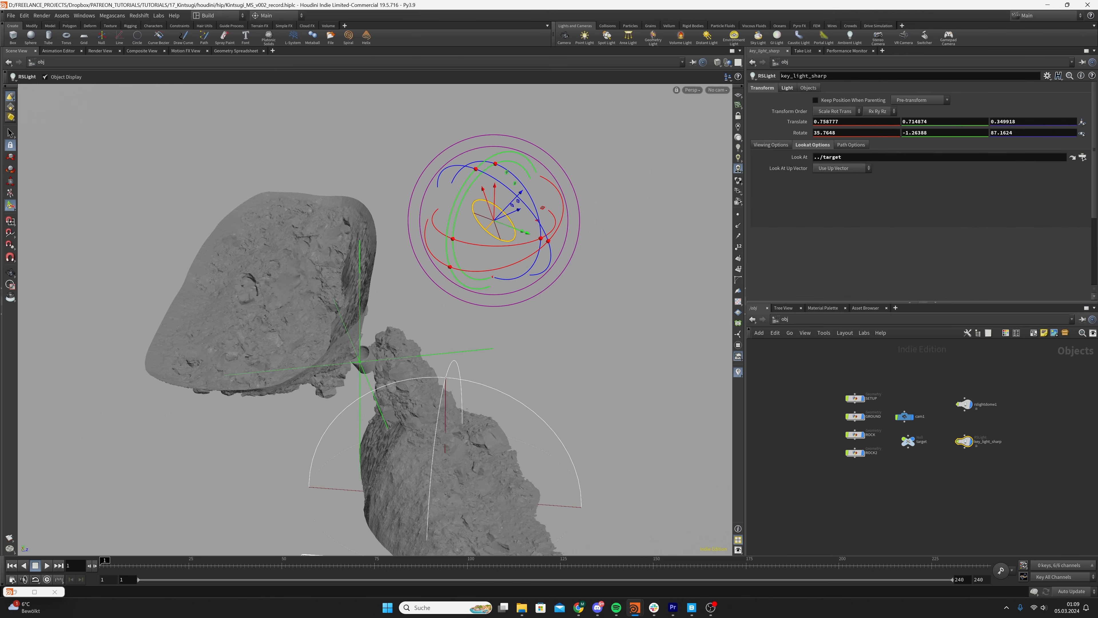
pyautogui.moveTo(848, 122); pyautogui.dragTo(704, 146, button='middle')
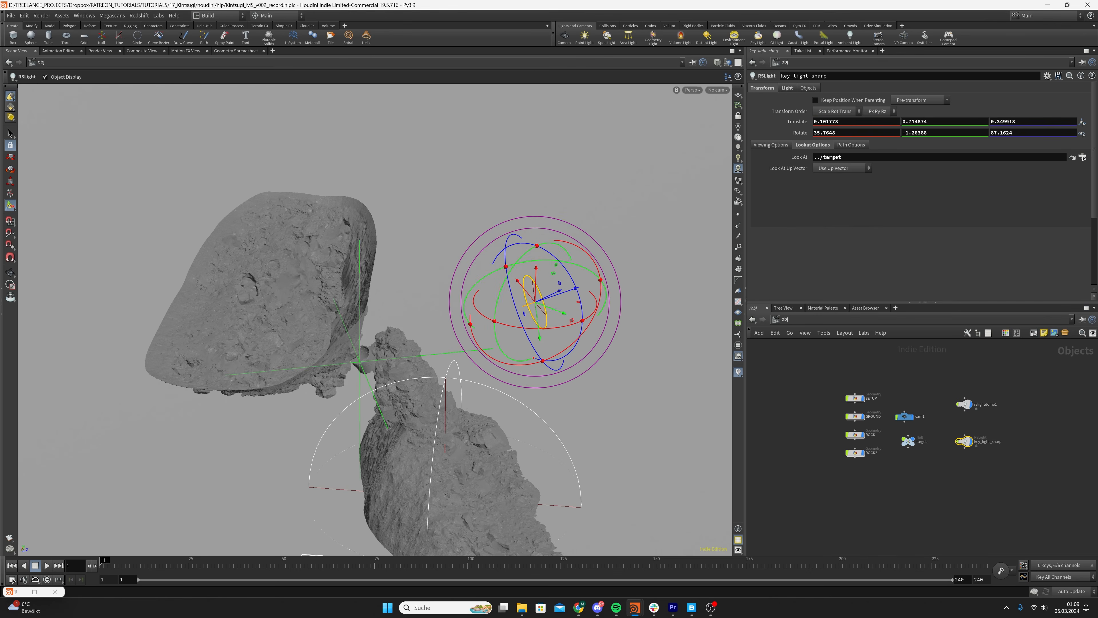
pyautogui.moveTo(1022, 121); pyautogui.dragTo(832, 138, button='middle')
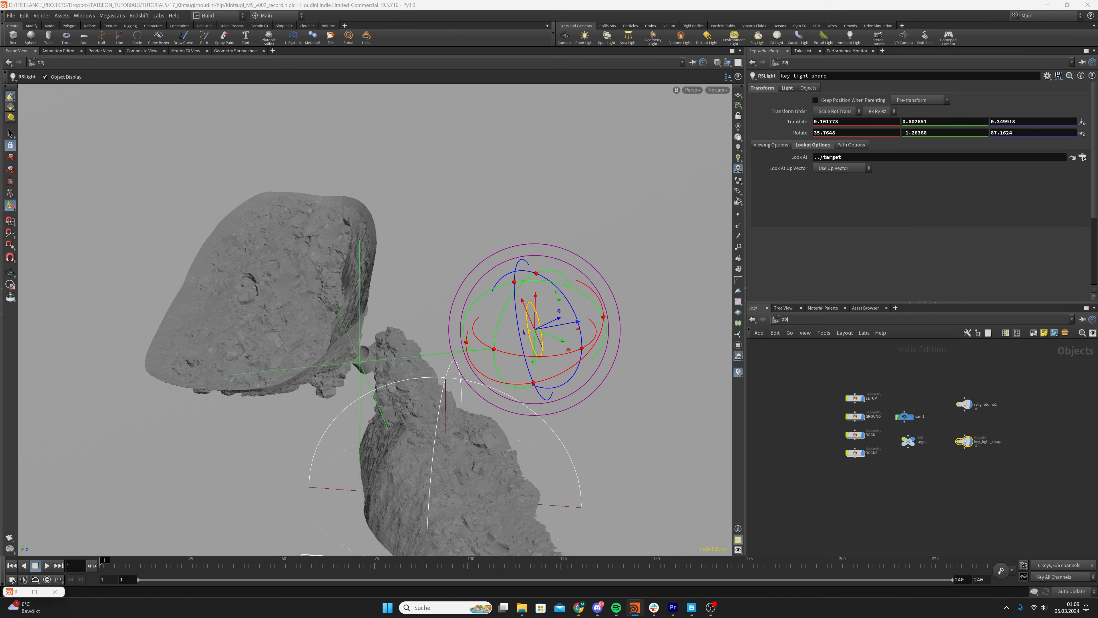
pyautogui.moveTo(1022, 124); pyautogui.dragTo(939, 130, button='middle')
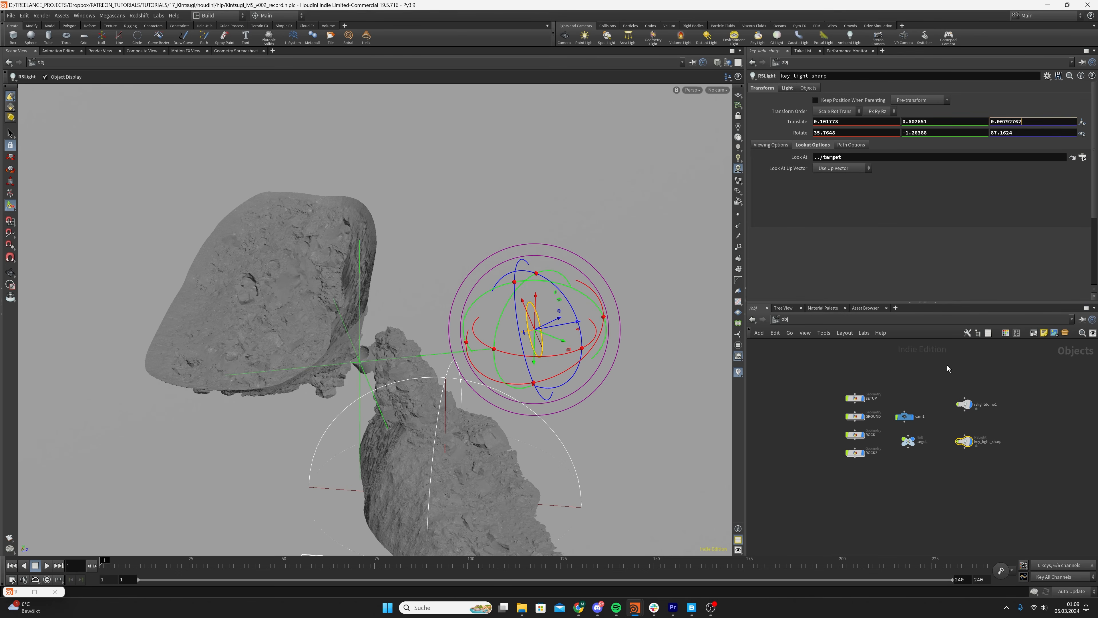
pyautogui.click(978, 375)
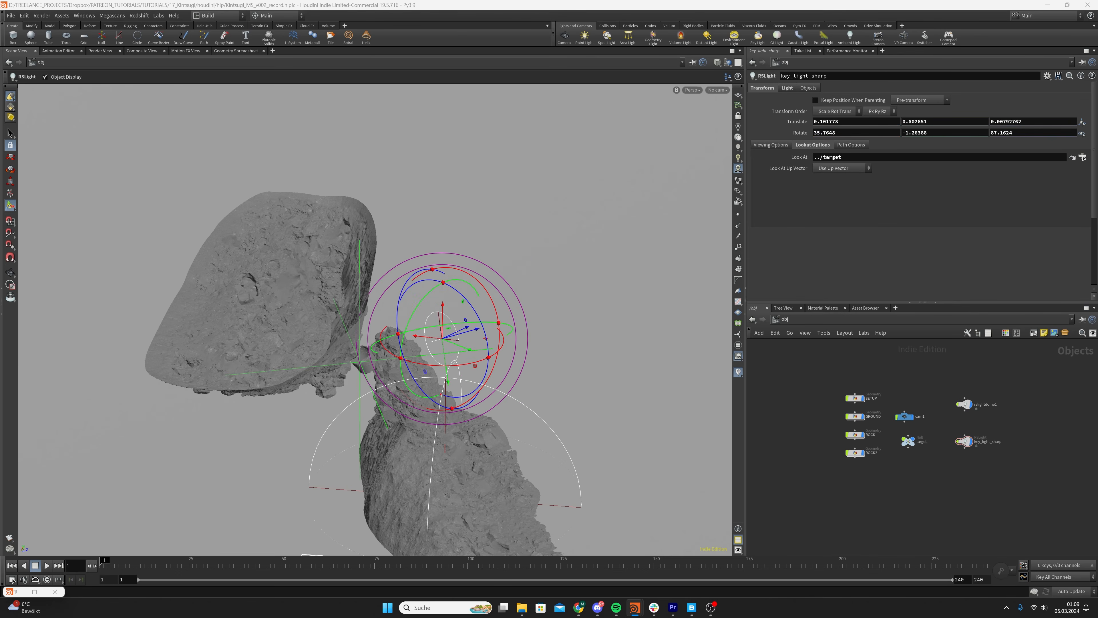
# Rotate key_light_sharp to about -38.5 in X, 30.8 in Y and 79.5 in Z
pyautogui.moveTo(863, 128); pyautogui.dragTo(670, 145, button='middle')
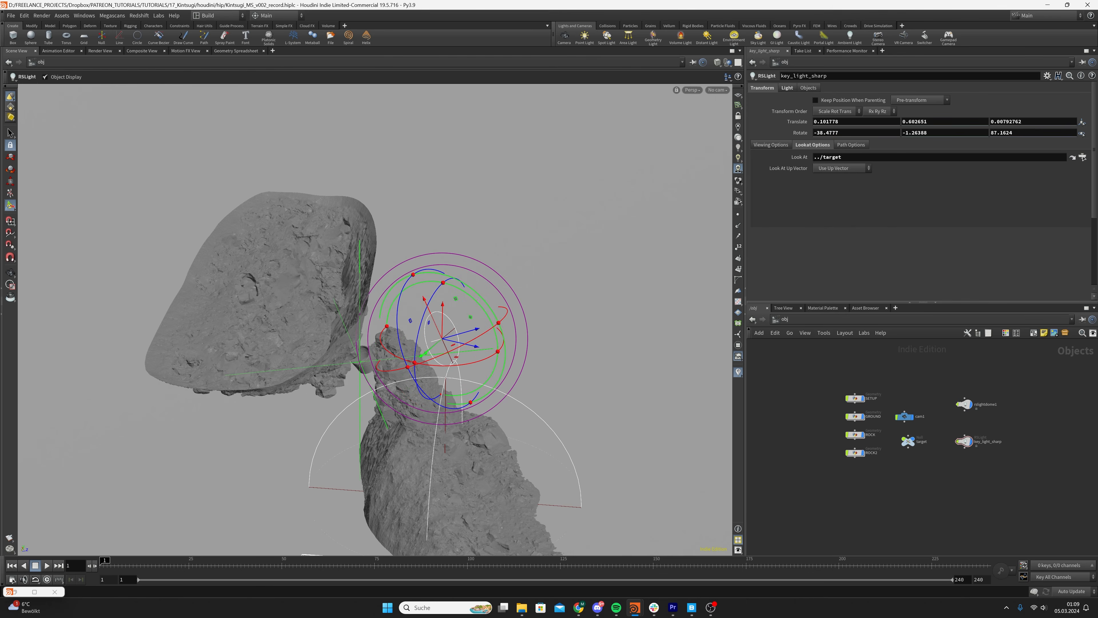
pyautogui.moveTo(937, 135); pyautogui.dragTo(1021, 136, button='middle')
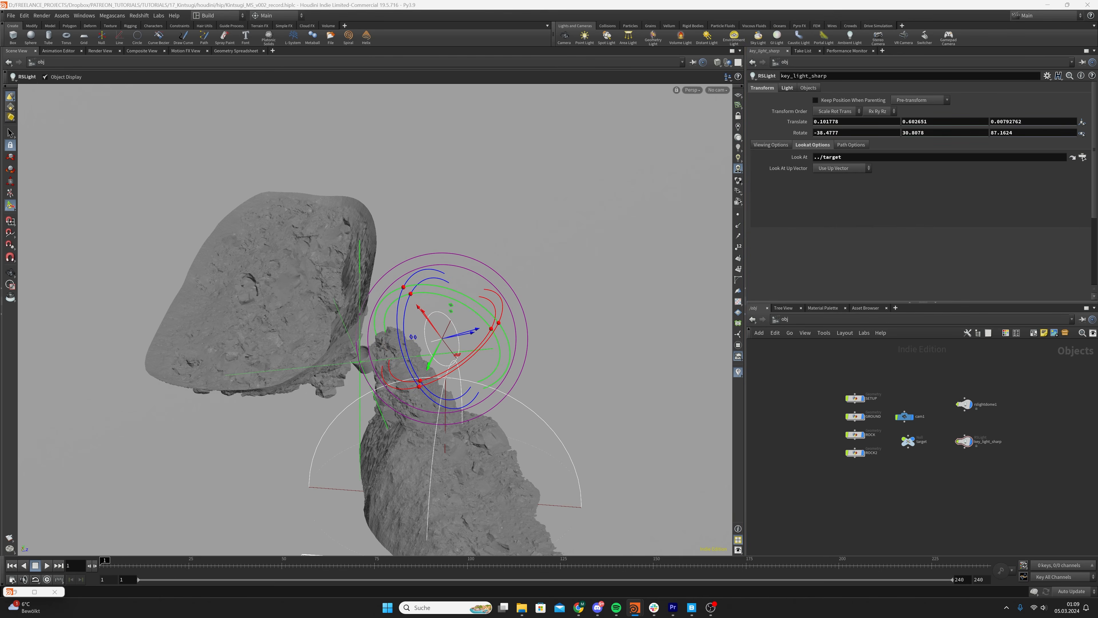
pyautogui.moveTo(915, 156); pyautogui.dragTo(1019, 133, button='middle')
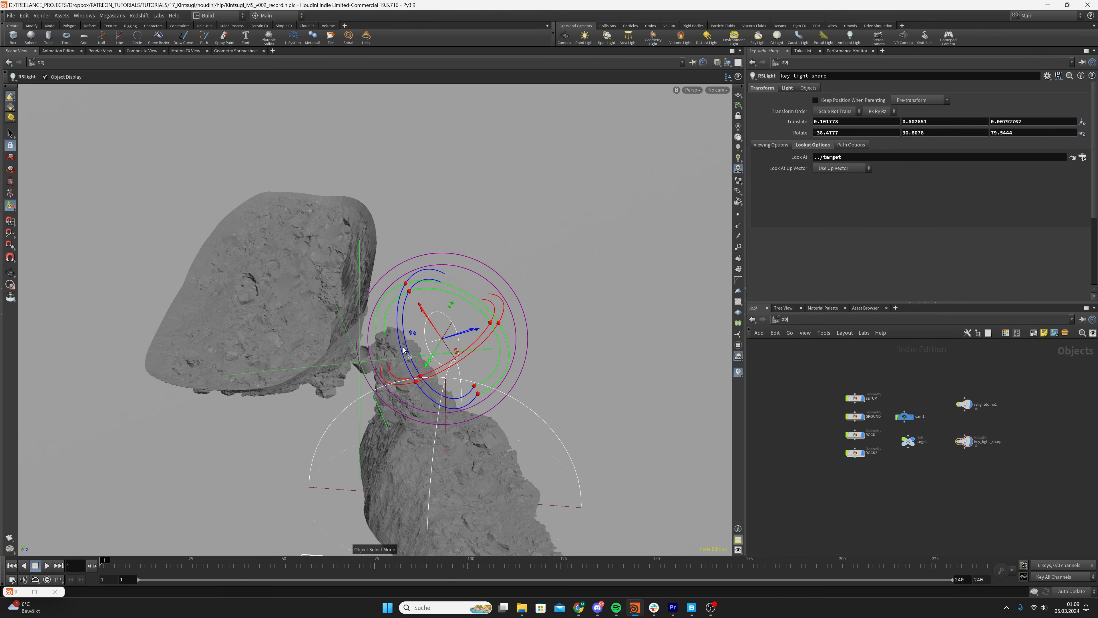
# Check the light's placement from a low angle and look at the scene through cam1
pyautogui.press('Escape')
pyautogui.moveTo(387, 364); pyautogui.dragTo(387, 396)
pyautogui.keyDown('alt'); pyautogui.moveTo(437, 358); pyautogui.dragTo(403, 359); pyautogui.keyUp('alt')
pyautogui.click(718, 90)
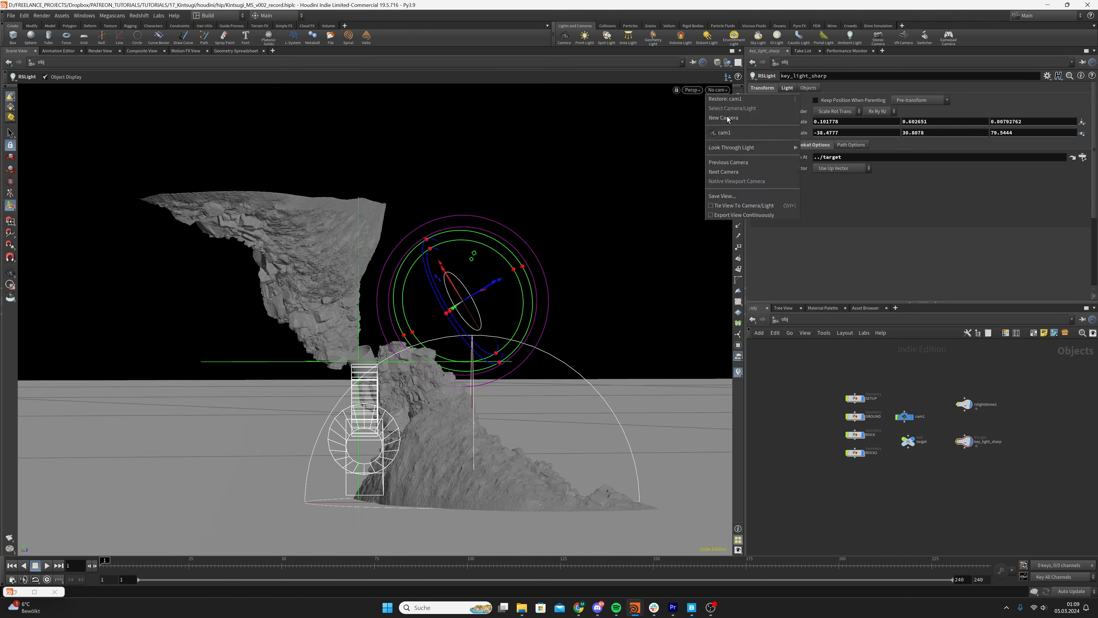
pyautogui.click(724, 132)
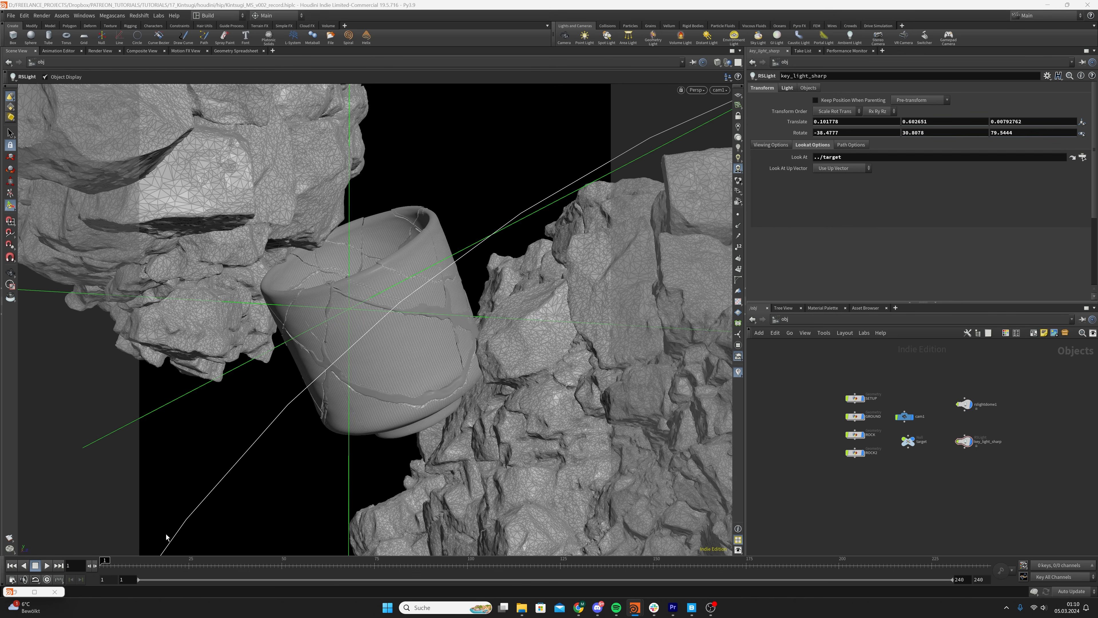
# Examine from all sides how key_light_sharp sits relative to the cup, both rocks and the camera
pyautogui.keyDown('alt'); pyautogui.moveTo(400, 294); pyautogui.dragTo(351, 319, button='right'); pyautogui.keyUp('alt')
pyautogui.keyDown('alt'); pyautogui.moveTo(351, 318); pyautogui.dragTo(395, 461); pyautogui.keyUp('alt')
pyautogui.keyDown('alt'); pyautogui.moveTo(395, 461); pyautogui.dragTo(640, 175, button='right'); pyautogui.keyUp('alt')
pyautogui.keyDown('alt'); pyautogui.moveTo(640, 176); pyautogui.dragTo(431, 304, button='middle'); pyautogui.keyUp('alt')
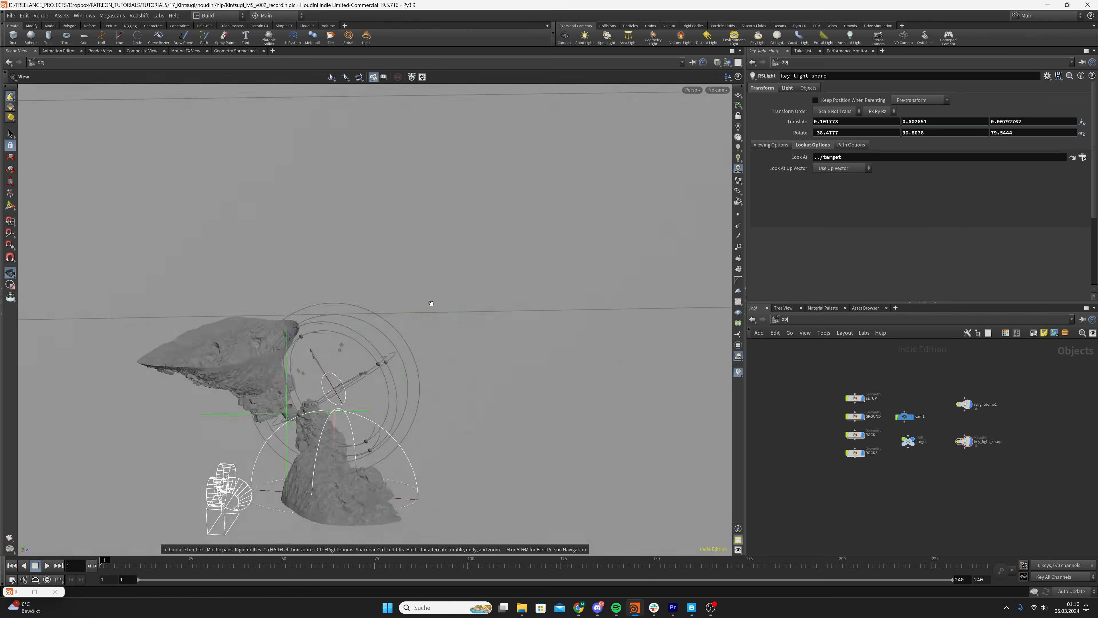
pyautogui.keyDown('alt'); pyautogui.moveTo(431, 304); pyautogui.dragTo(461, 287); pyautogui.keyUp('alt')
pyautogui.keyDown('alt'); pyautogui.moveTo(461, 287); pyautogui.dragTo(675, 143, button='middle'); pyautogui.keyUp('alt')
pyautogui.keyDown('alt'); pyautogui.moveTo(327, 362); pyautogui.dragTo(321, 336); pyautogui.keyUp('alt')
pyautogui.keyDown('alt'); pyautogui.moveTo(321, 335); pyautogui.dragTo(367, 341, button='right'); pyautogui.keyUp('alt')
pyautogui.keyDown('alt'); pyautogui.moveTo(367, 342); pyautogui.dragTo(343, 341); pyautogui.keyUp('alt')
pyautogui.hotkey('space', 'h')
pyautogui.keyDown('alt'); pyautogui.moveTo(344, 341); pyautogui.dragTo(557, 312, button='right'); pyautogui.keyUp('alt')
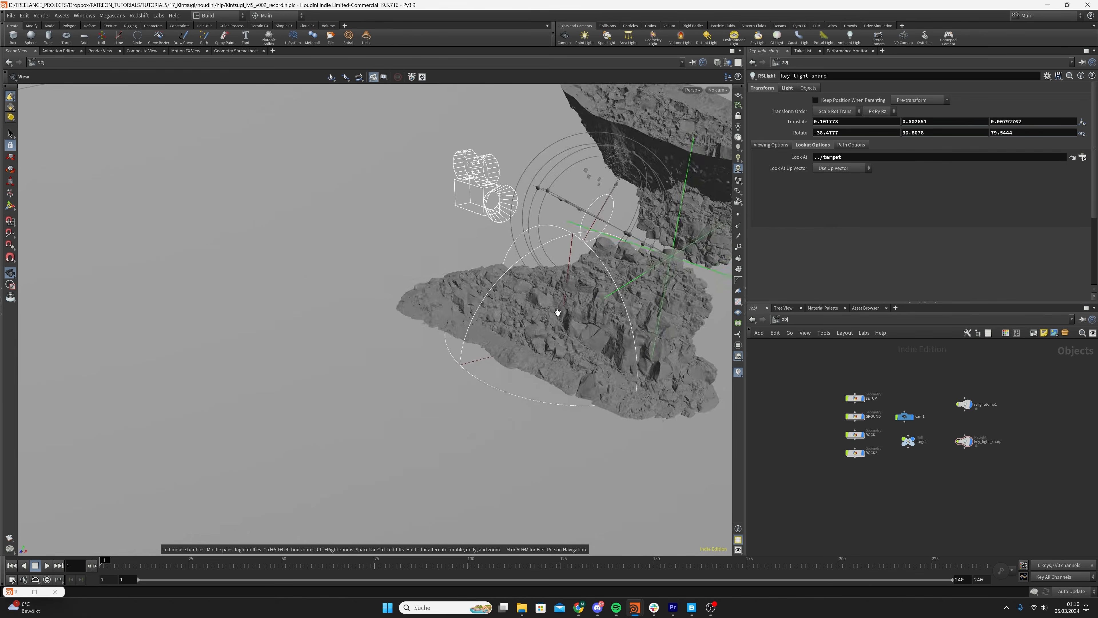
pyautogui.moveTo(557, 313); pyautogui.dragTo(605, 375)
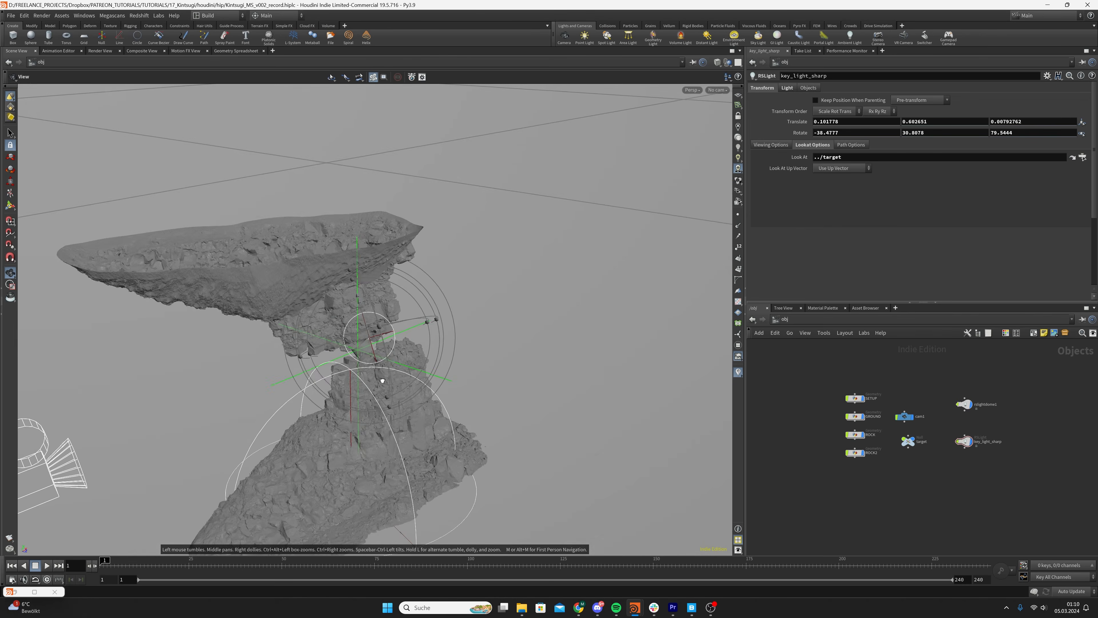
pyautogui.moveTo(382, 380); pyautogui.dragTo(385, 449)
pyautogui.moveTo(386, 450); pyautogui.dragTo(392, 321, button='right')
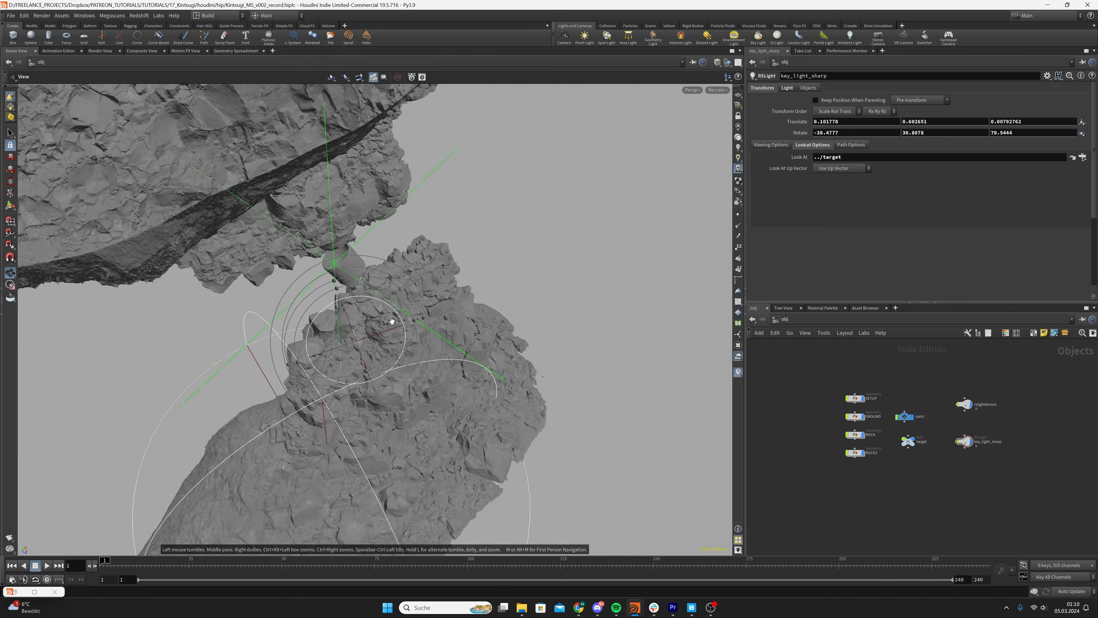
pyautogui.moveTo(392, 321)
pyautogui.mouseDown()
pyautogui.moveTo(410, 288)
pyautogui.moveTo(302, 312)
pyautogui.moveTo(375, 313)
pyautogui.mouseUp()
pyautogui.moveTo(375, 313); pyautogui.dragTo(413, 298, button='right')
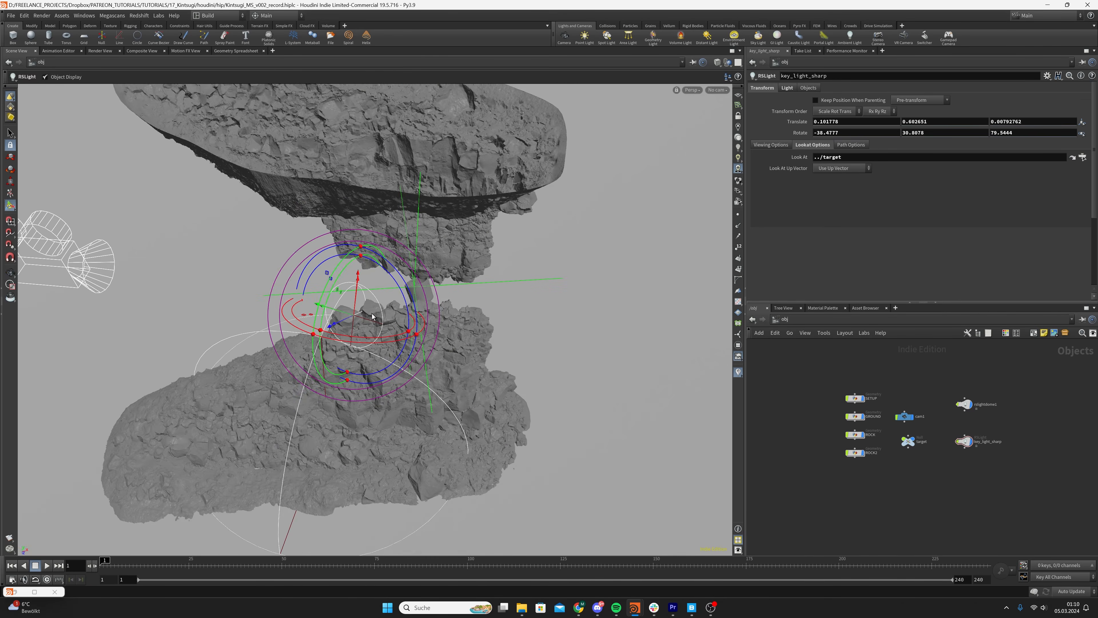
pyautogui.press('Escape')
pyautogui.moveTo(373, 316); pyautogui.dragTo(451, 261)
pyautogui.keyDown('alt'); pyautogui.moveTo(452, 261); pyautogui.dragTo(355, 292, button='middle'); pyautogui.keyUp('alt')
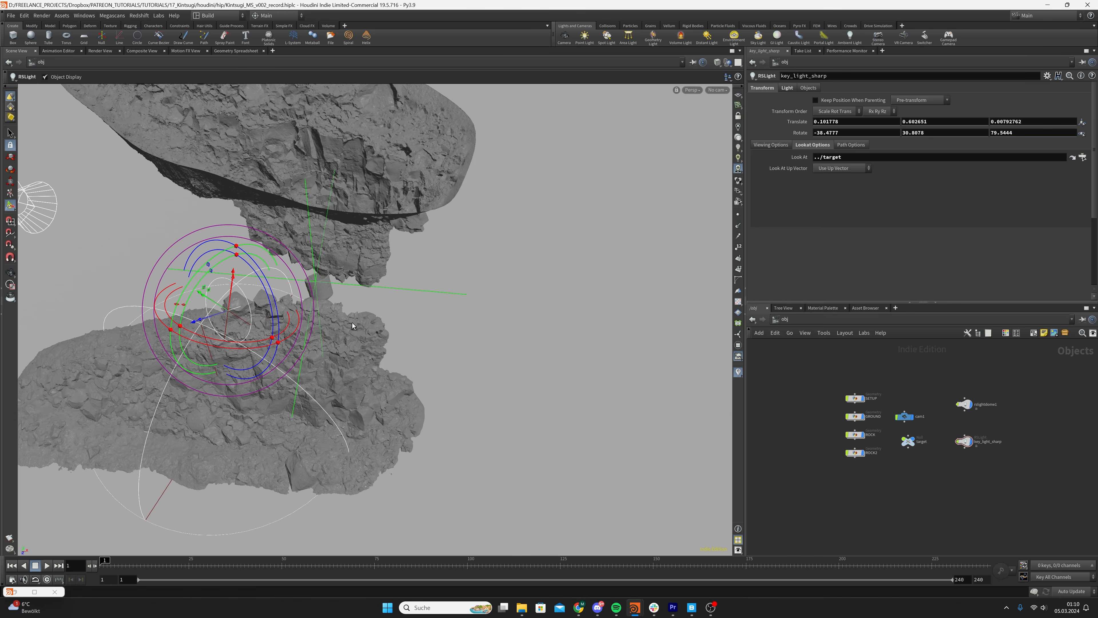
# Open the light settings of key_light_sharp and save the scene file
pyautogui.click(787, 88)
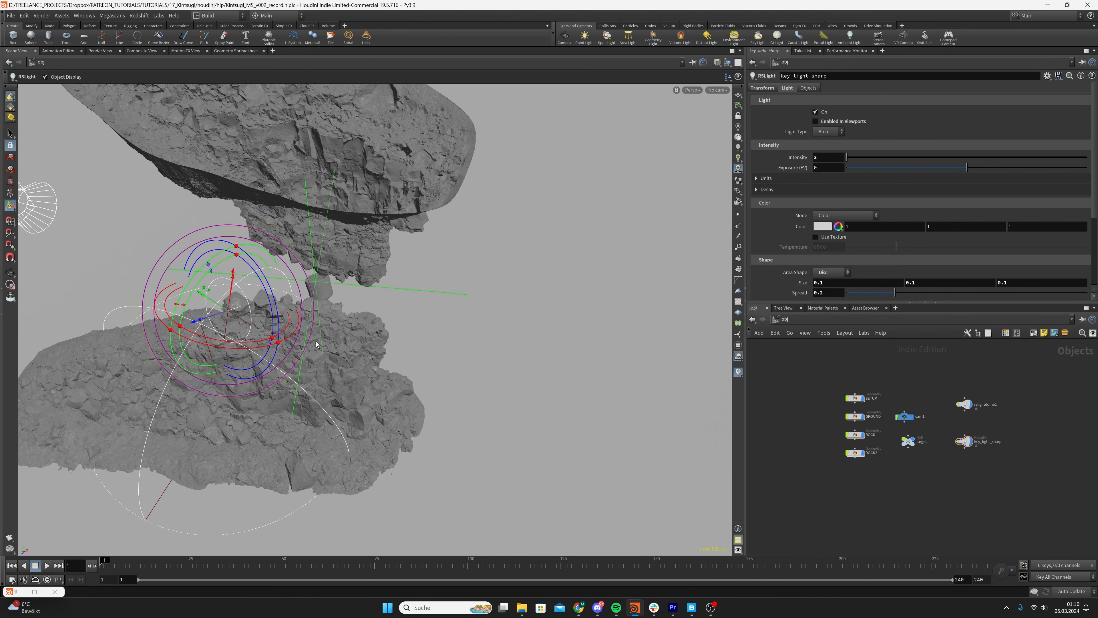
pyautogui.keyDown('alt'); pyautogui.moveTo(352, 318); pyautogui.dragTo(450, 288); pyautogui.keyUp('alt')
pyautogui.hotkey('ctrl', 's')
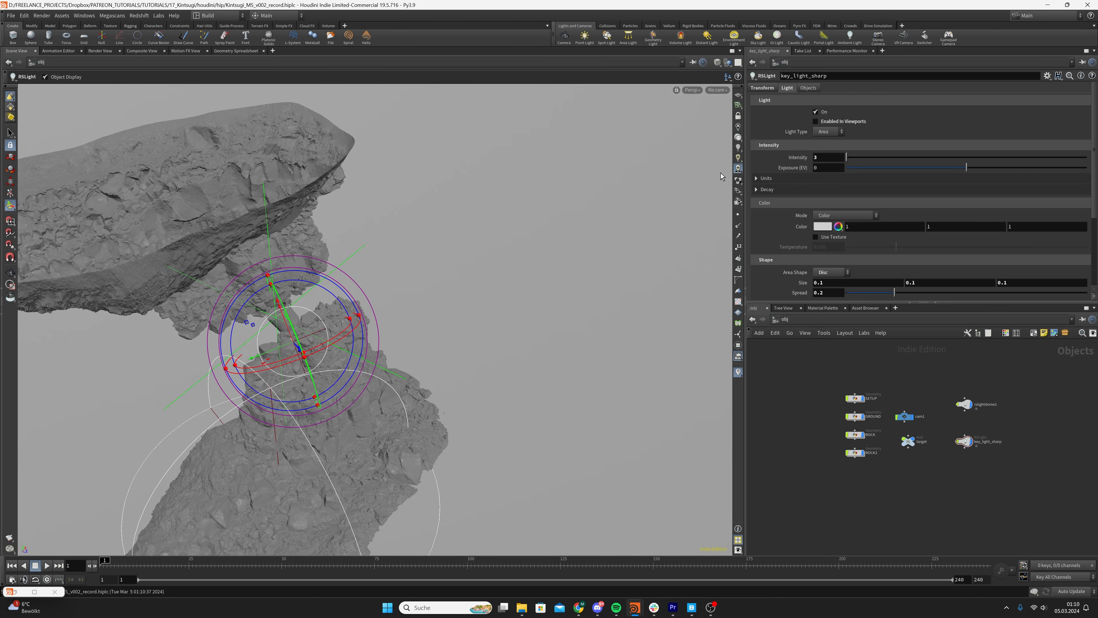
# Look at the scene through cam1 and store the existing render as a snapshot in the Redshift Render View
pyautogui.click(717, 90)
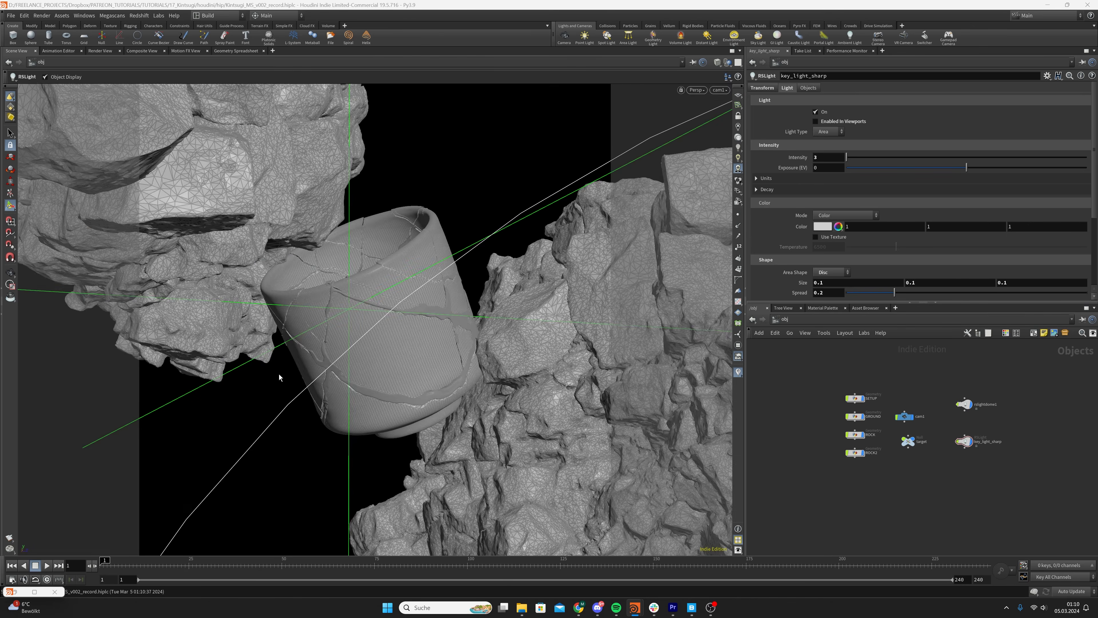
pyautogui.click(735, 132)
pyautogui.click(34, 592)
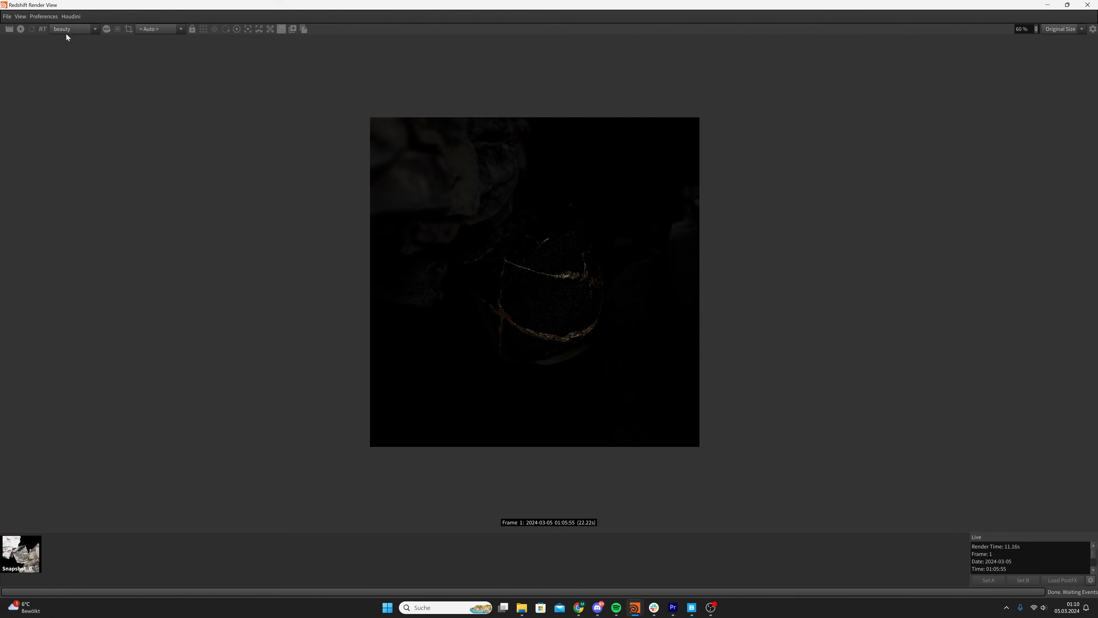
pyautogui.click(292, 29)
# Start a new live render in a smaller floating Render View window and compare it with the stored Snapshot_1
pyautogui.click(21, 29)
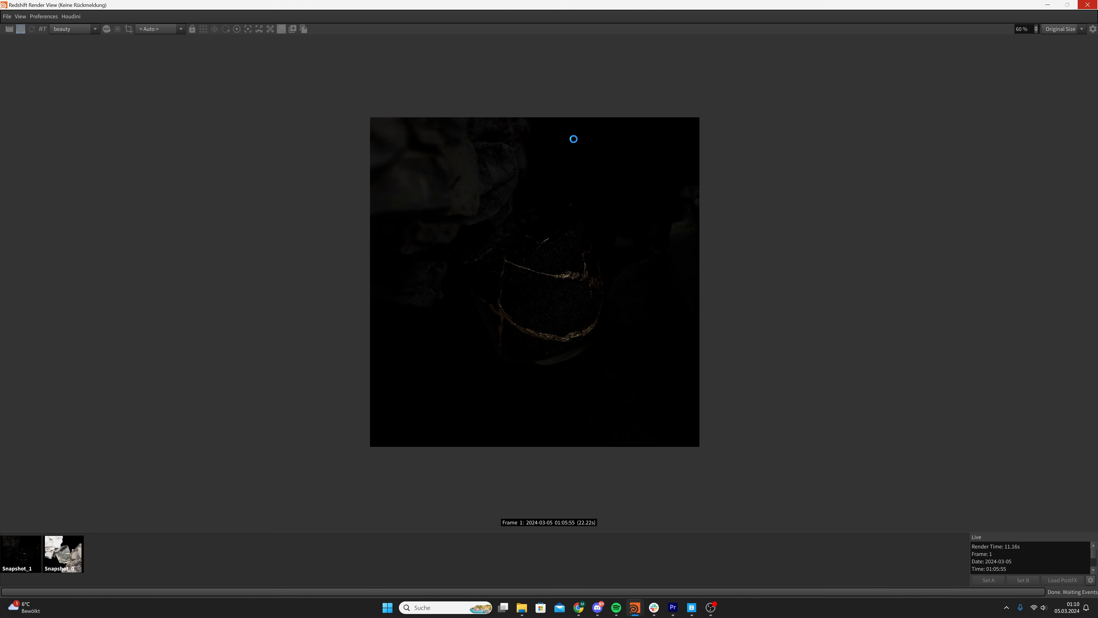
pyautogui.moveTo(688, 25); pyautogui.dragTo(413, 62)
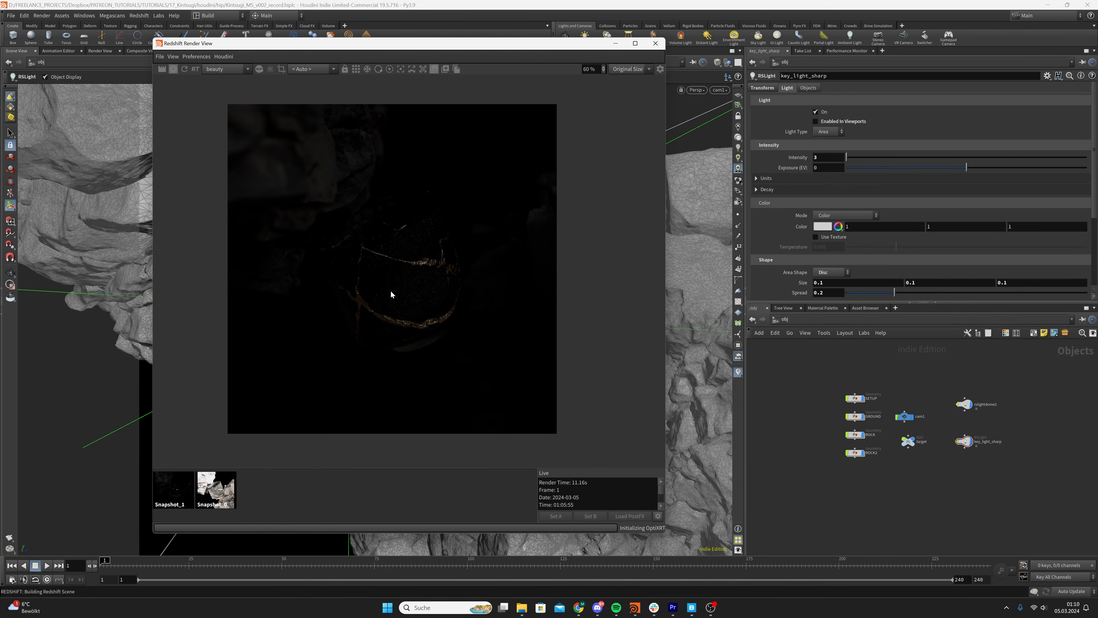
pyautogui.scroll(1, 381, 298)
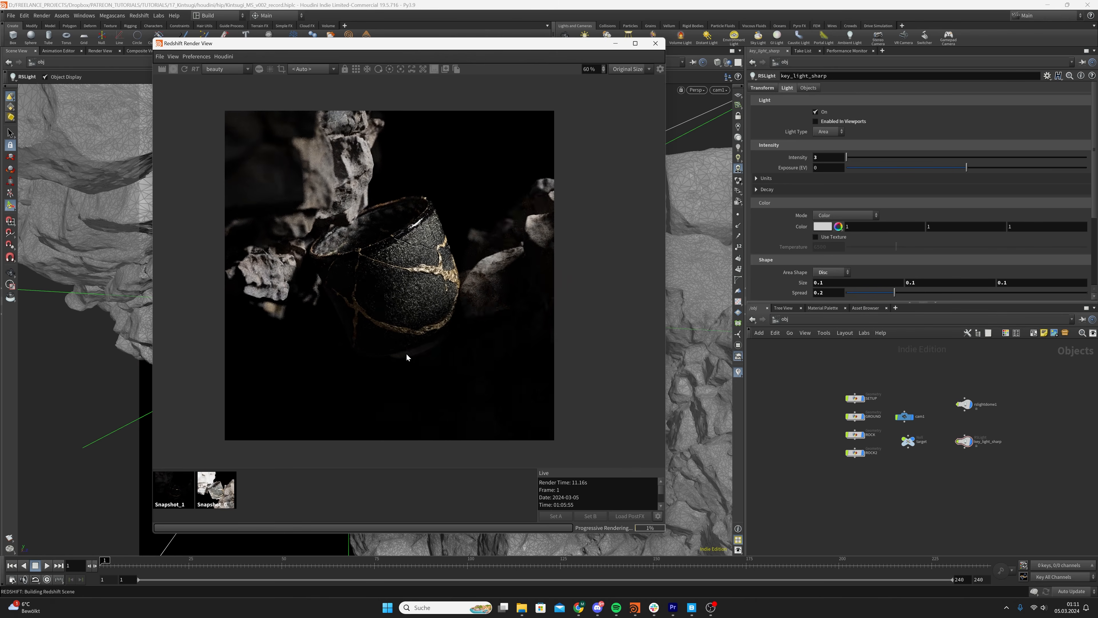
pyautogui.click(179, 497)
pyautogui.click(267, 497)
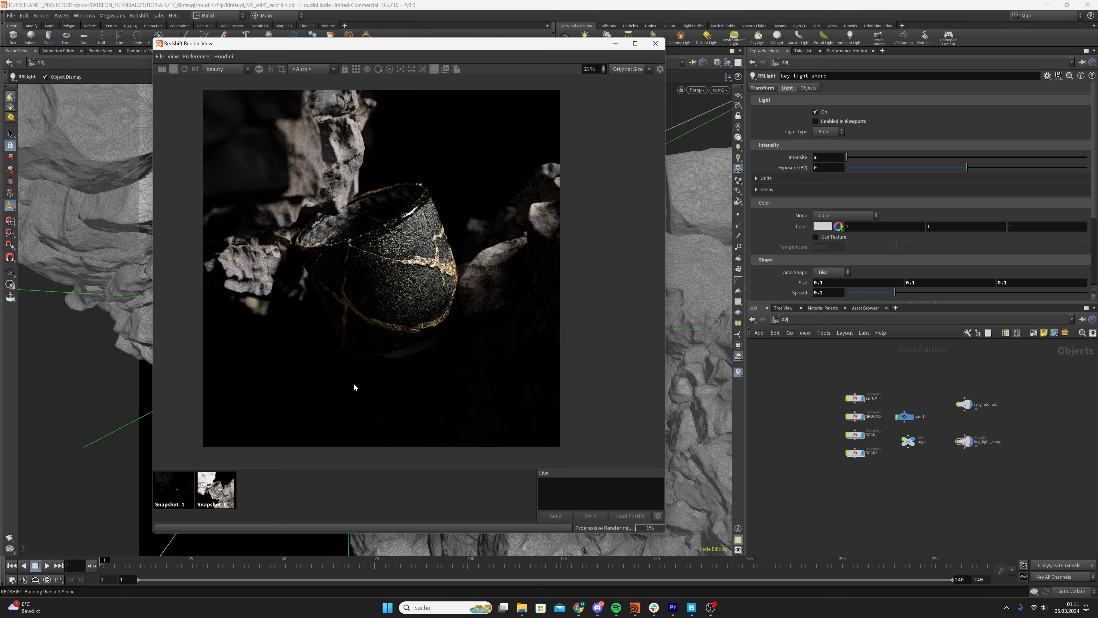
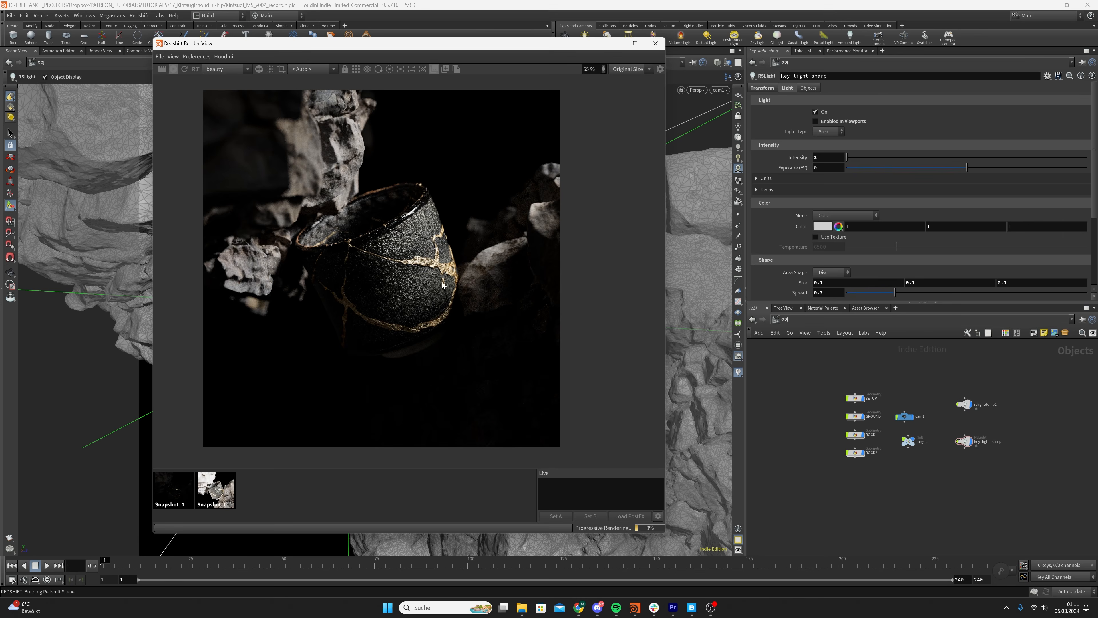
# Inspect the cup in the finished render, store it as a snapshot and save the scene file
pyautogui.scroll(-1, 437, 284)
pyautogui.scroll(1, 421, 293)
pyautogui.moveTo(421, 294); pyautogui.dragTo(416, 301, button='middle')
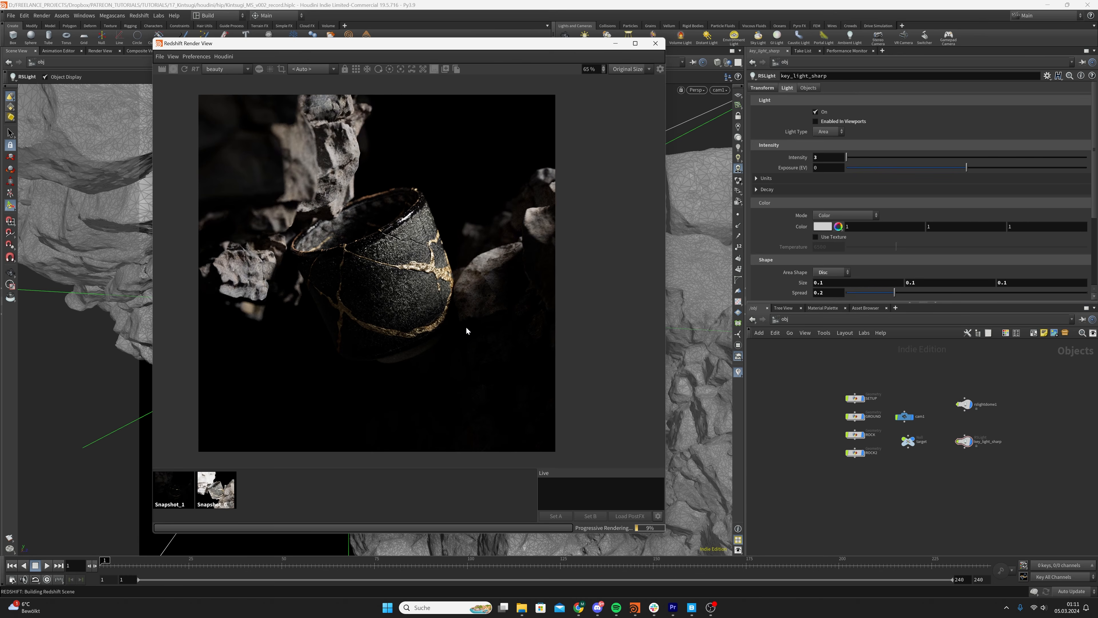
pyautogui.moveTo(394, 371); pyautogui.dragTo(394, 372, button='middle')
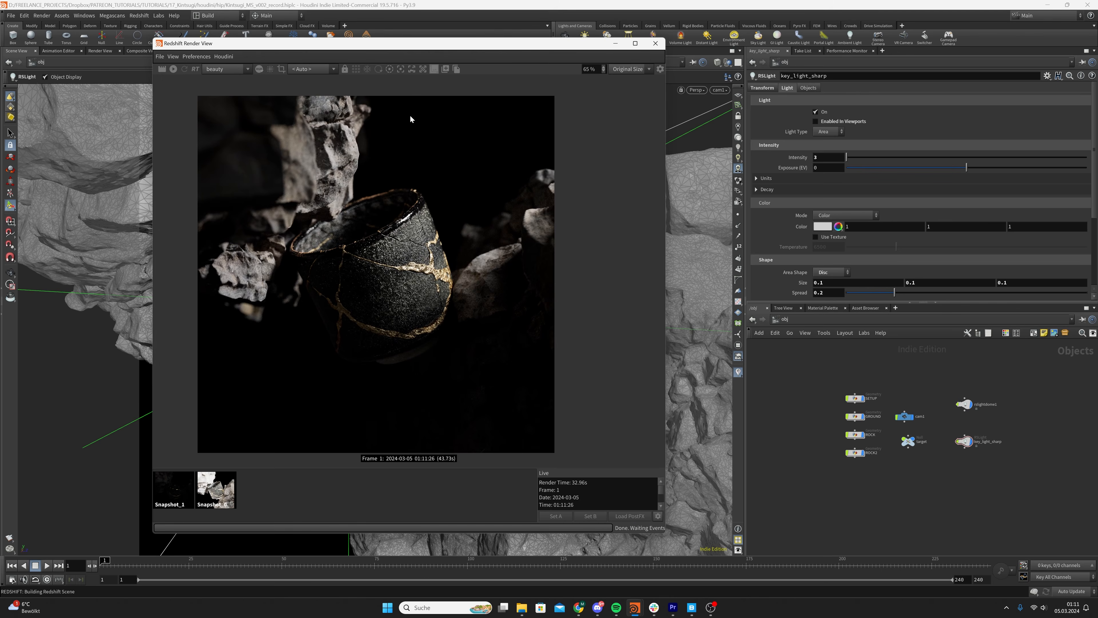
pyautogui.click(445, 70)
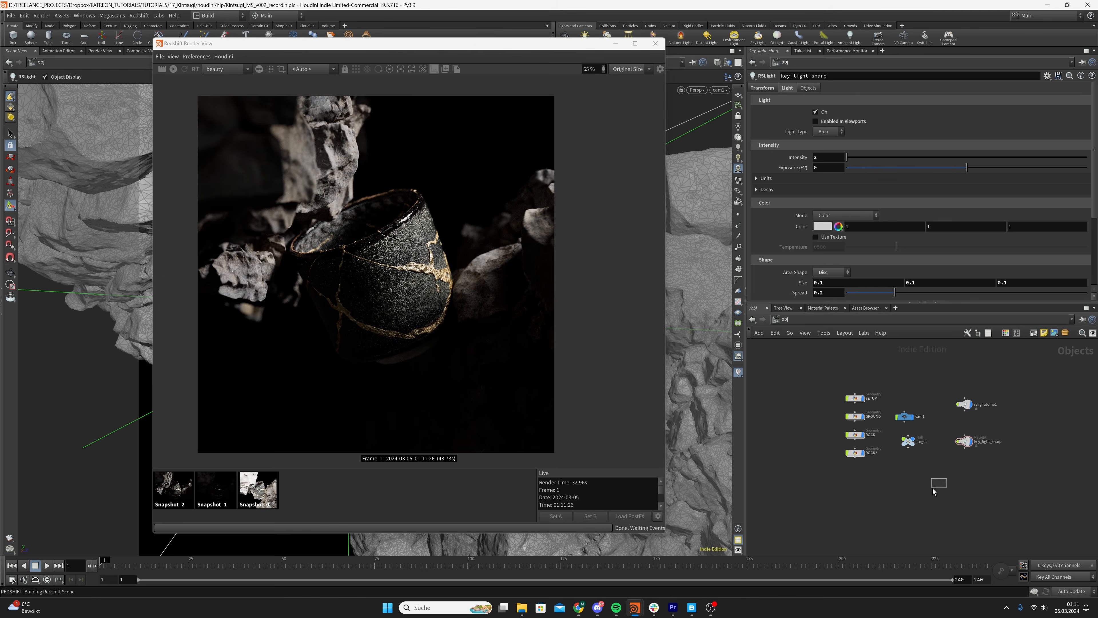
pyautogui.hotkey('ctrl', 's')
# Duplicate the key_light_sharp node in the network
pyautogui.moveTo(1001, 473); pyautogui.dragTo(961, 486, button='middle')
pyautogui.click(926, 453)
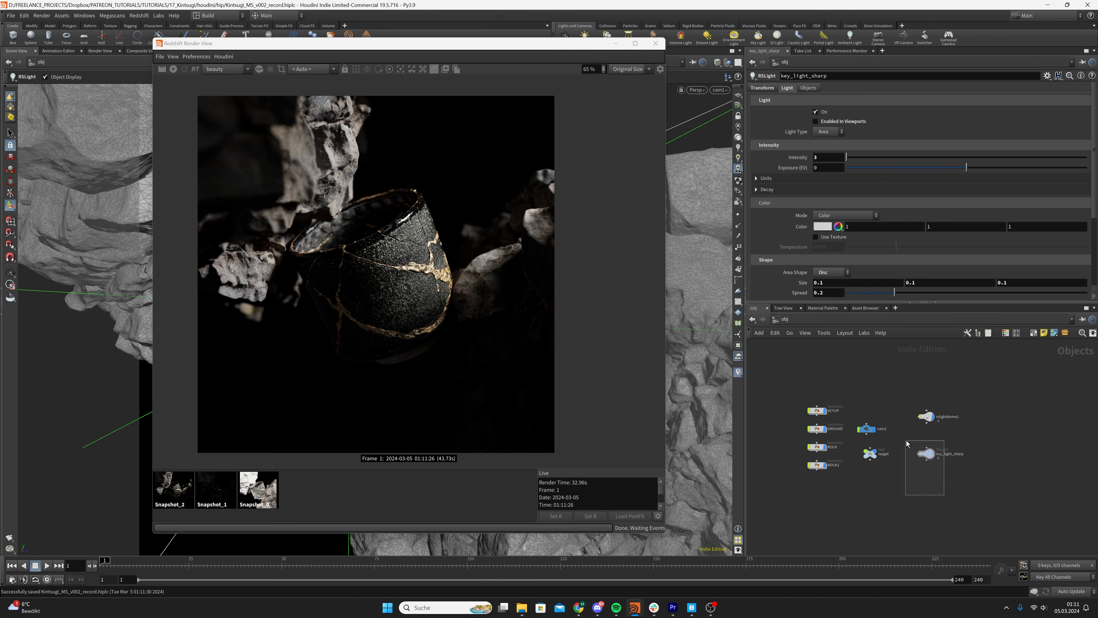
pyautogui.hotkey('ctrl', 'c')
pyautogui.hotkey('ctrl', 'v')
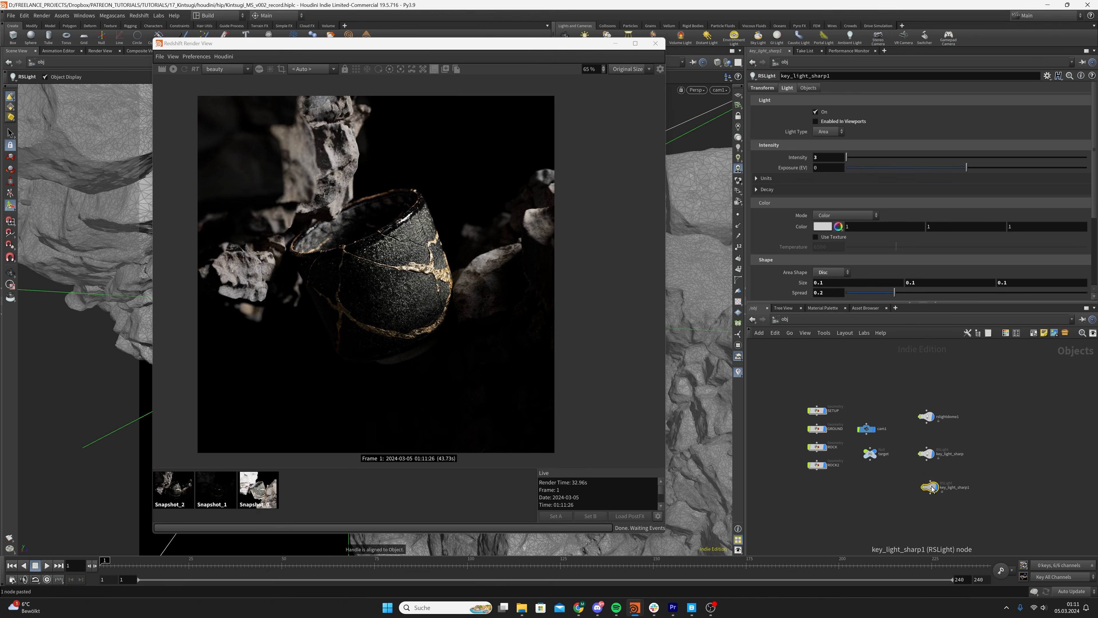
# Rename the duplicated light key_light_soft and save the scene file
pyautogui.doubleClick(956, 485)
pyautogui.moveTo(976, 488); pyautogui.dragTo(958, 487)
pyautogui.write('soft')
pyautogui.press('Return')
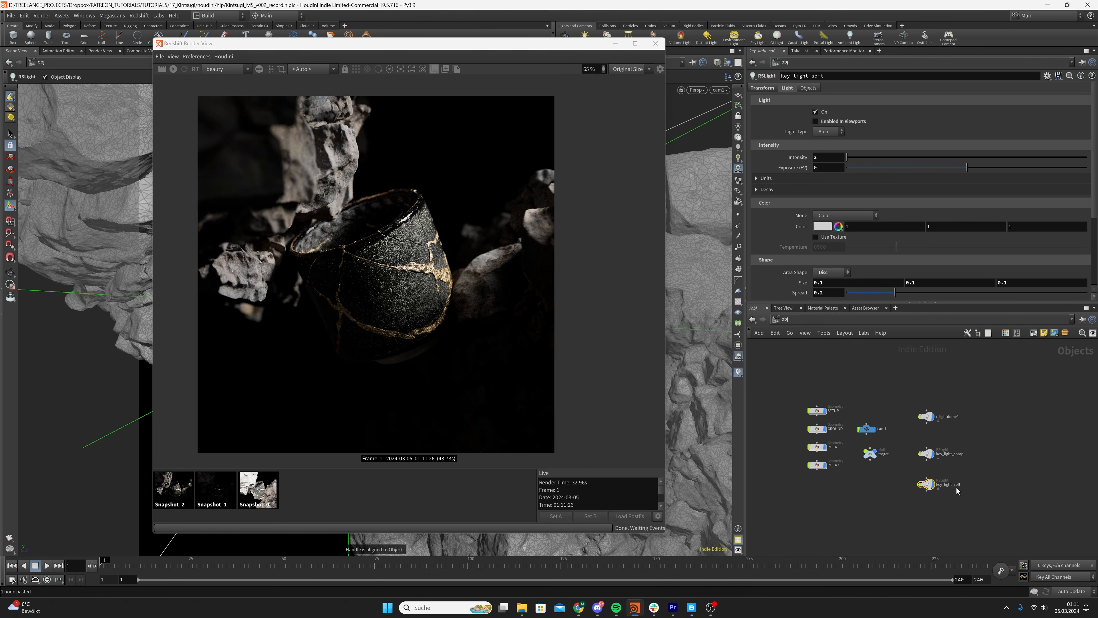
pyautogui.hotkey('ctrl', 's')
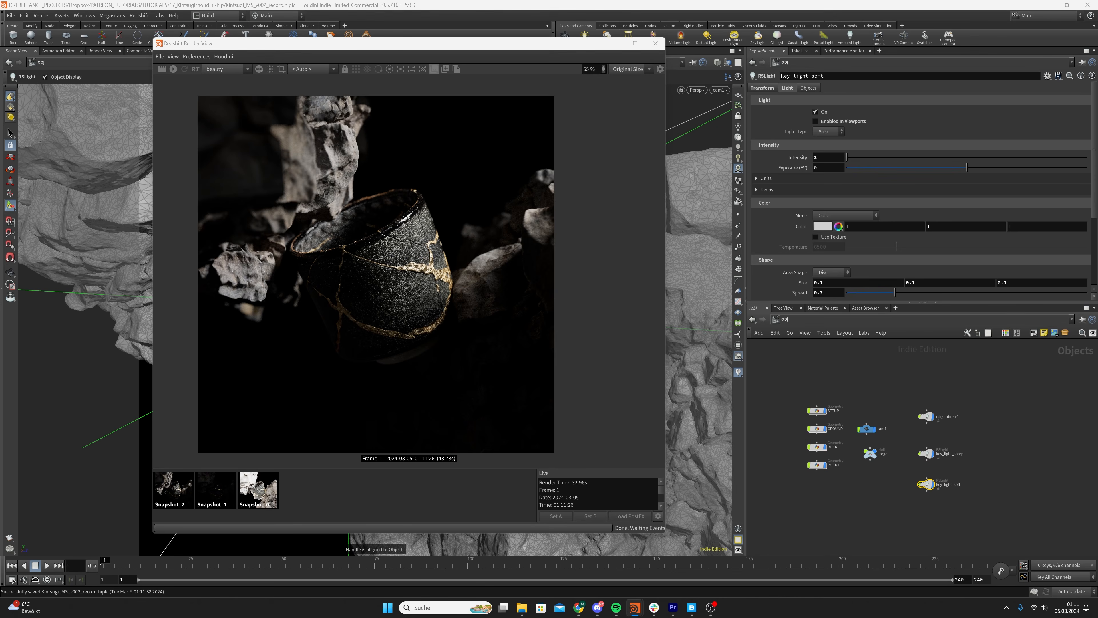
# Hide the render window and move key_light_soft away from key_light_sharp, to the open area beside the gap between the two rocks
pyautogui.moveTo(557, 45); pyautogui.dragTo(625, 47)
pyautogui.click(684, 46)
pyautogui.keyDown('alt'); pyautogui.moveTo(436, 283); pyautogui.dragTo(392, 317); pyautogui.keyUp('alt')
pyautogui.keyDown('alt'); pyautogui.moveTo(392, 317); pyautogui.dragTo(495, 259, button='right'); pyautogui.keyUp('alt')
pyautogui.keyDown('alt'); pyautogui.moveTo(495, 259); pyautogui.dragTo(336, 406, button='middle'); pyautogui.keyUp('alt')
pyautogui.keyDown('alt'); pyautogui.moveTo(336, 406); pyautogui.dragTo(263, 416); pyautogui.keyUp('alt')
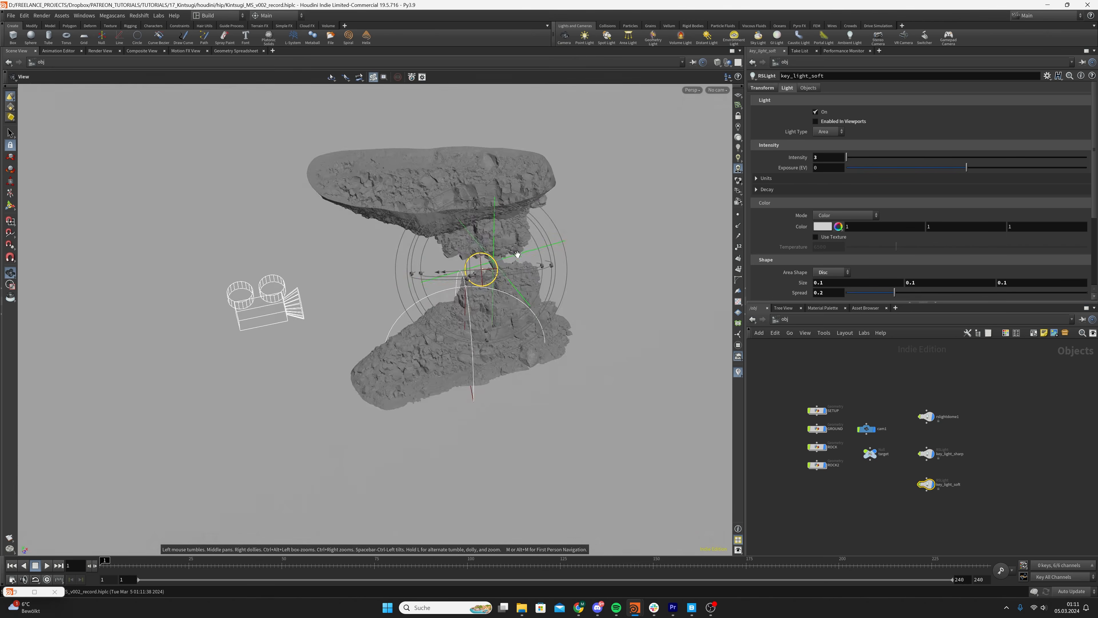
pyautogui.keyDown('alt'); pyautogui.moveTo(329, 342); pyautogui.dragTo(415, 277, button='right'); pyautogui.keyUp('alt')
pyautogui.keyDown('alt'); pyautogui.moveTo(437, 251); pyautogui.dragTo(481, 321); pyautogui.keyUp('alt')
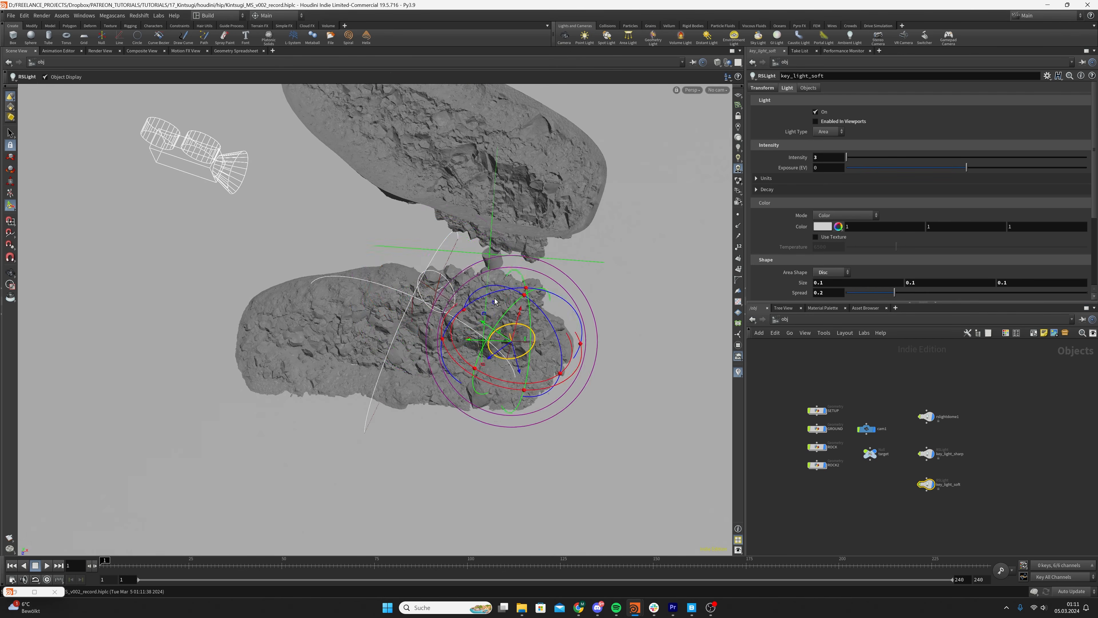
pyautogui.keyDown('alt'); pyautogui.moveTo(562, 336); pyautogui.dragTo(691, 282); pyautogui.keyUp('alt')
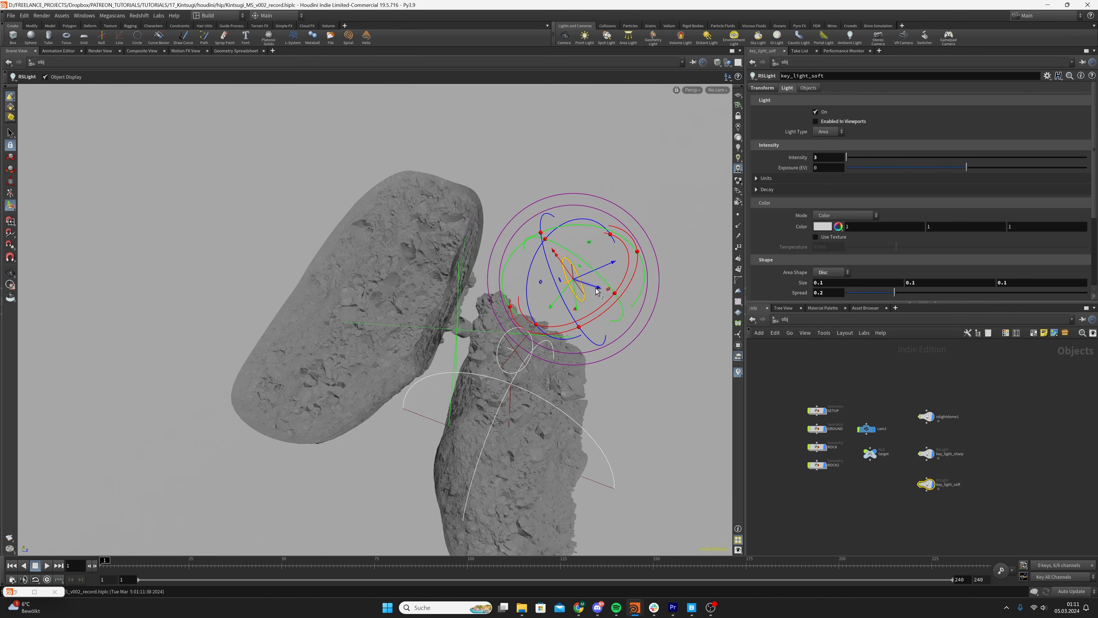
pyautogui.moveTo(603, 289); pyautogui.dragTo(569, 284)
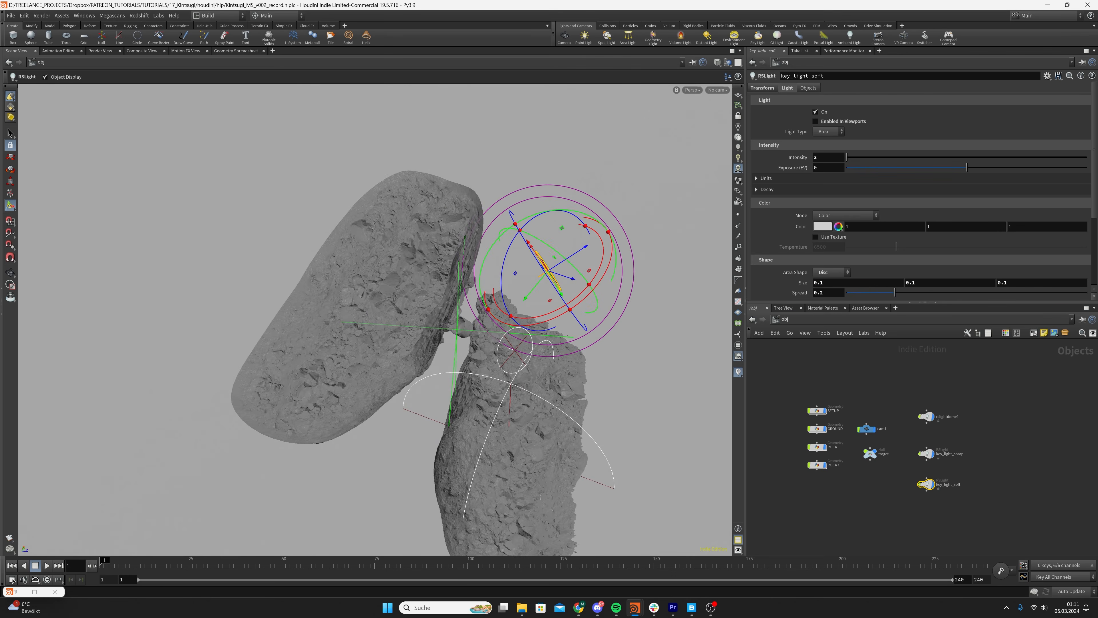
pyautogui.keyDown('alt'); pyautogui.moveTo(589, 253); pyautogui.dragTo(523, 278, button='right'); pyautogui.keyUp('alt')
pyautogui.moveTo(523, 277)
pyautogui.keyDown('alt'); pyautogui.mouseDown()
pyautogui.moveTo(562, 228)
pyautogui.moveTo(522, 259)
pyautogui.mouseUp(); pyautogui.keyUp('alt')
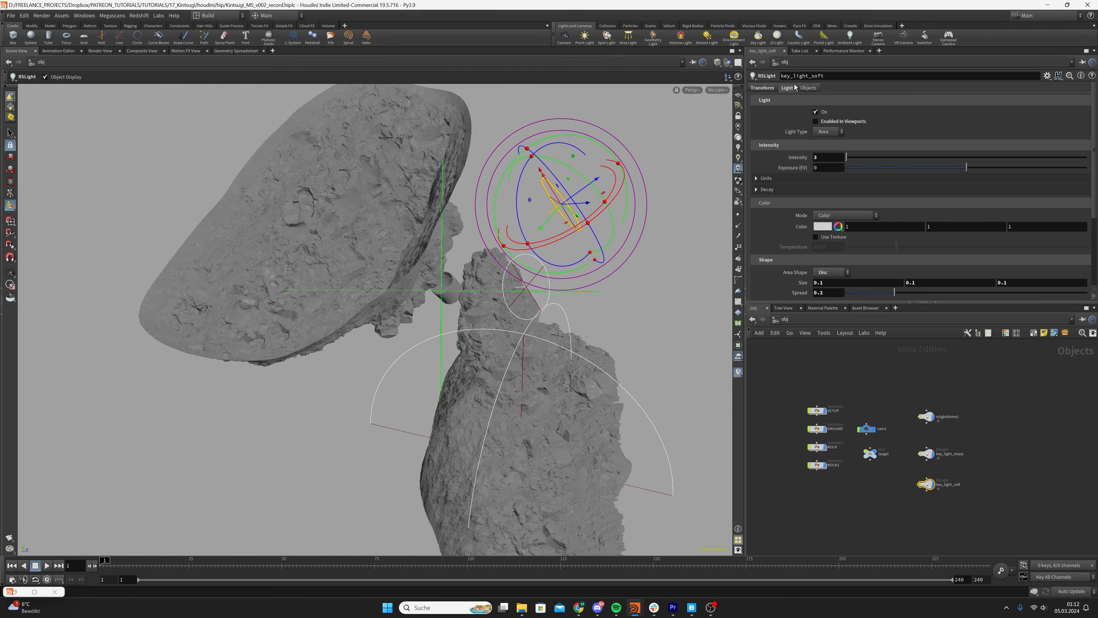
# Fine-tune key_light_soft's translation to 0.51885, 0.544809, 0.0394654
pyautogui.click(763, 91)
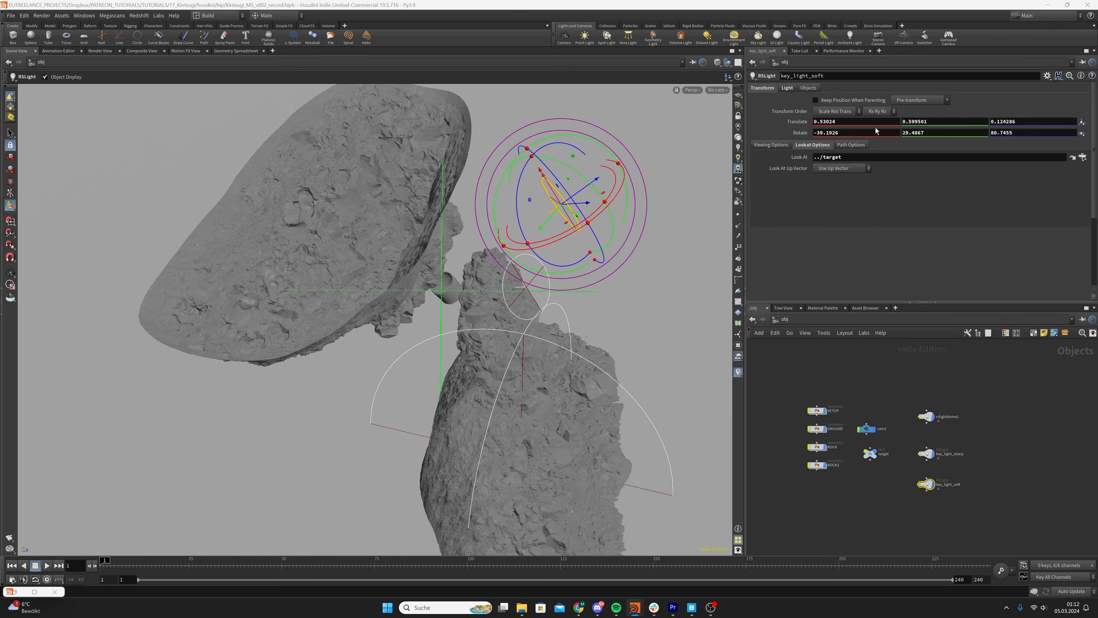
pyautogui.moveTo(875, 128); pyautogui.dragTo(763, 130, button='middle')
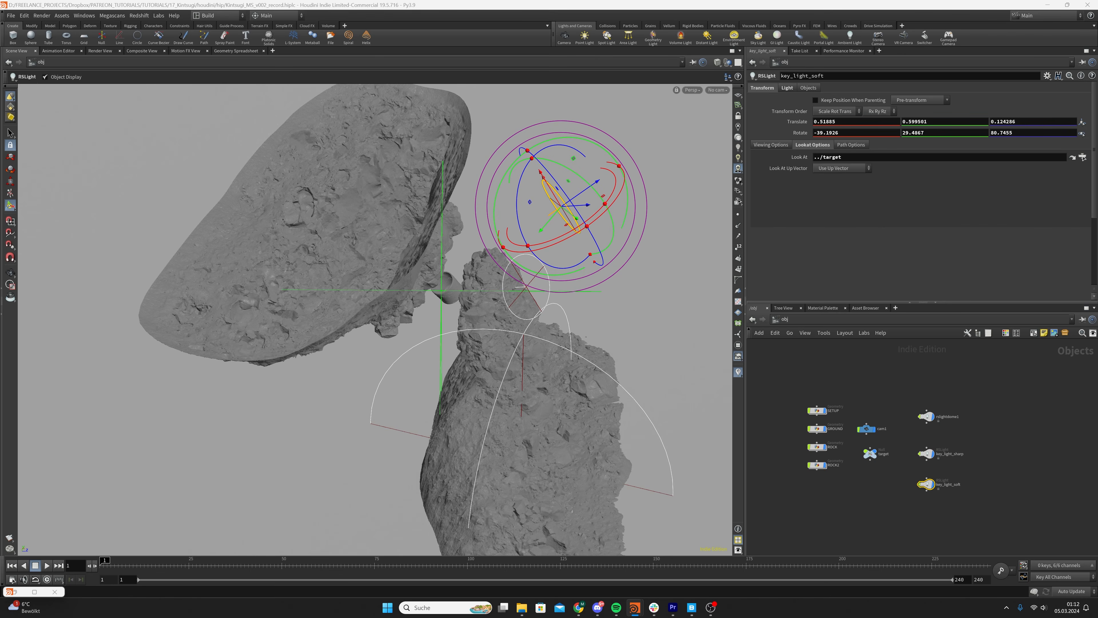
pyautogui.moveTo(930, 123); pyautogui.dragTo(789, 135, button='middle')
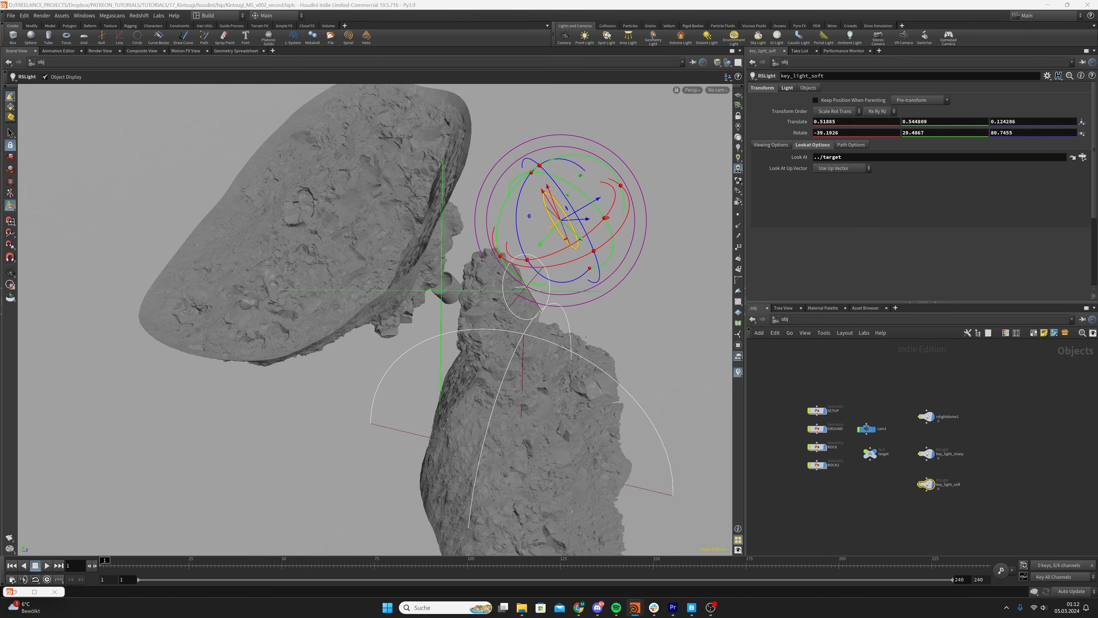
pyautogui.moveTo(1013, 123); pyautogui.dragTo(1021, 124, button='middle')
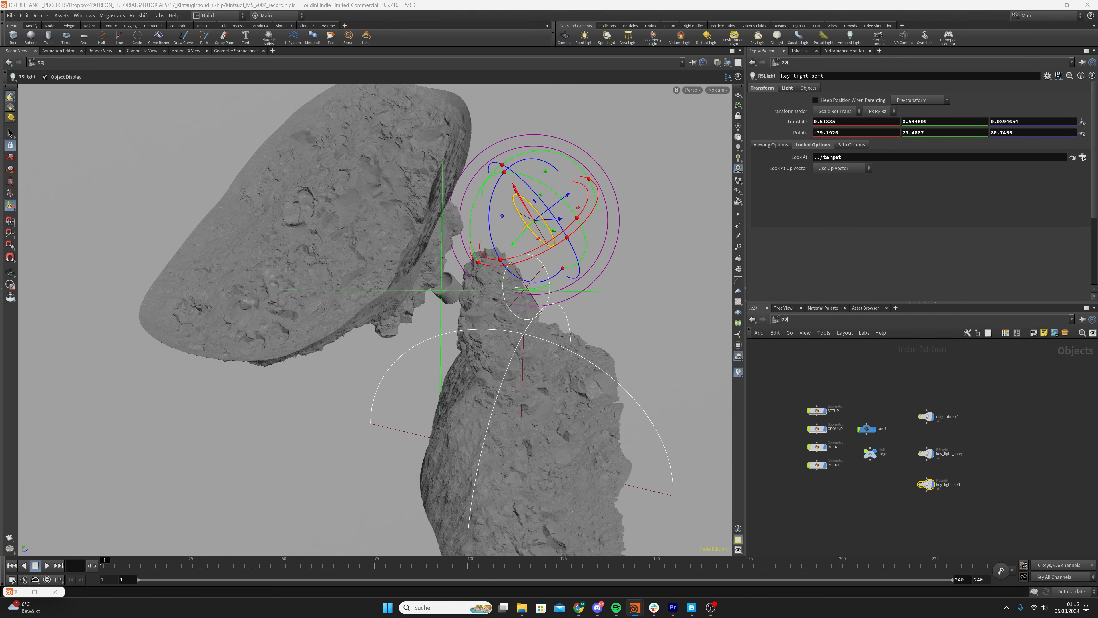
# Set key_light_soft's rotation to 9.71105, 30.8078, 79.5444
pyautogui.hotkey('ctrl', 'z')
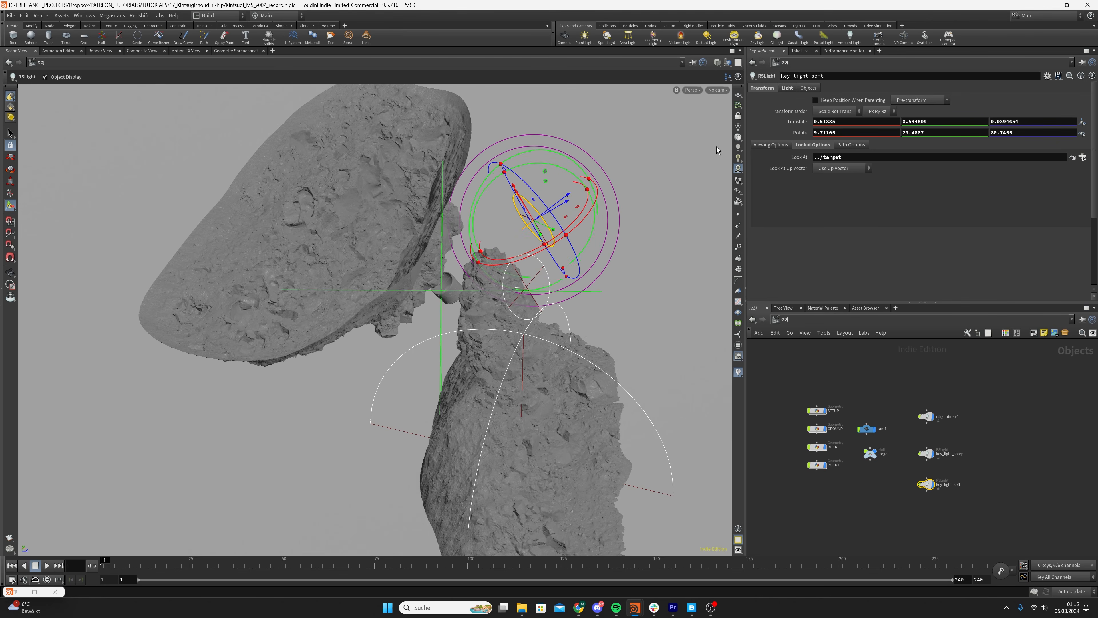
pyautogui.keyDown('alt'); pyautogui.moveTo(431, 297); pyautogui.dragTo(436, 276); pyautogui.keyUp('alt')
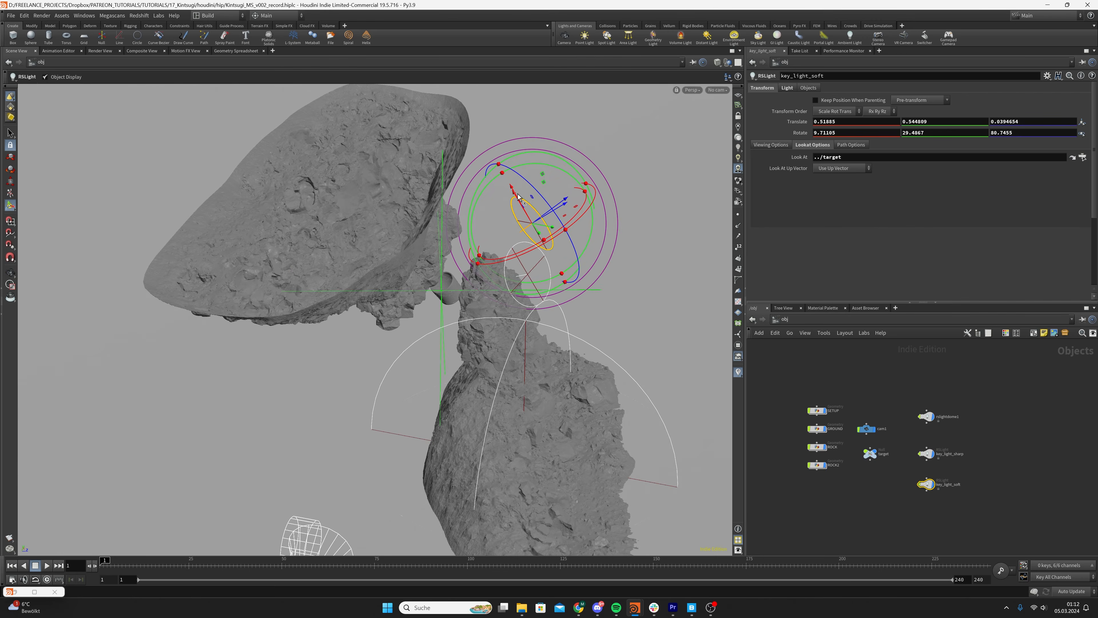
pyautogui.moveTo(518, 194)
pyautogui.keyDown('alt'); pyautogui.mouseDown()
pyautogui.moveTo(576, 184)
pyautogui.moveTo(537, 187)
pyautogui.mouseUp(); pyautogui.keyUp('alt')
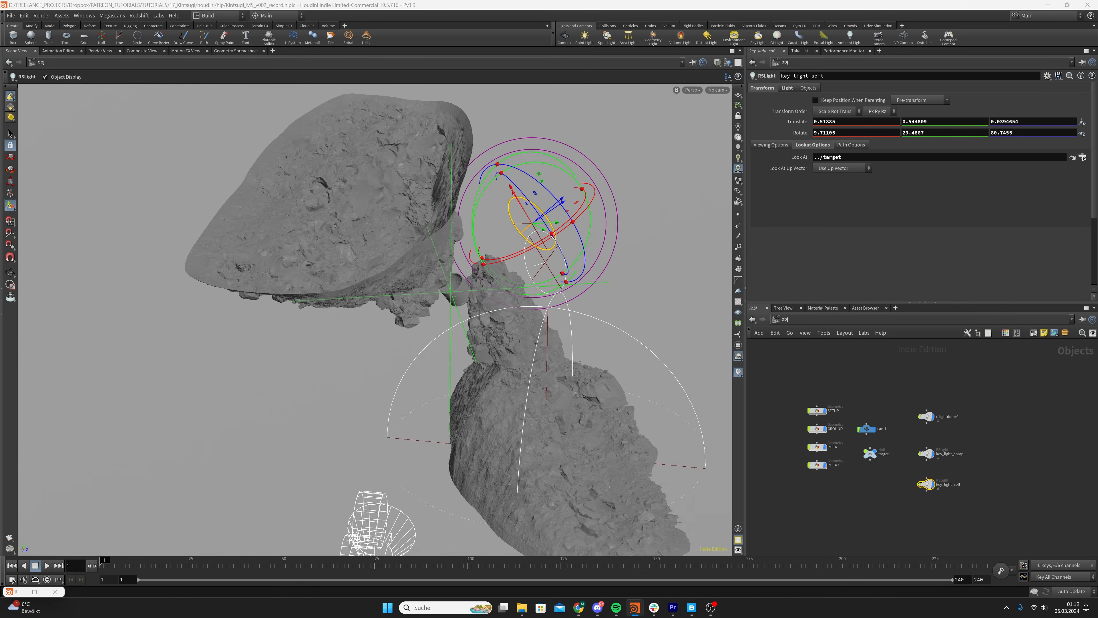
pyautogui.hotkey('ctrl', 'z')
pyautogui.doubleClick(1008, 135)
pyautogui.hotkey('ctrl', 'v')
pyautogui.press('Return')
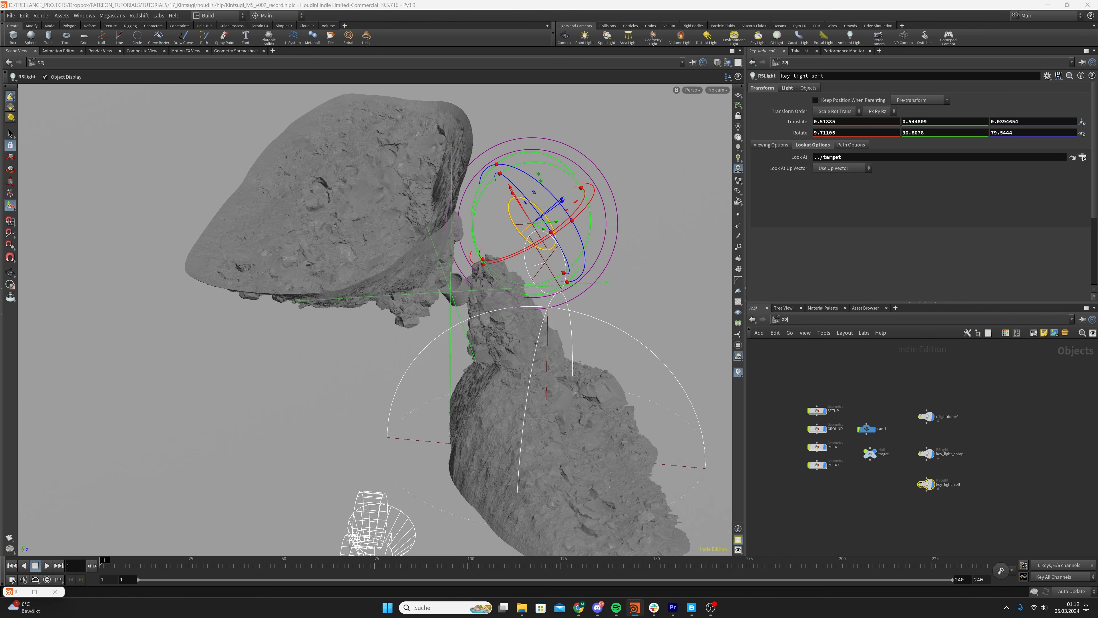
# Set key_light_soft's spread to 1 in its shape settings
pyautogui.click(787, 88)
pyautogui.scroll(-4, 824, 191)
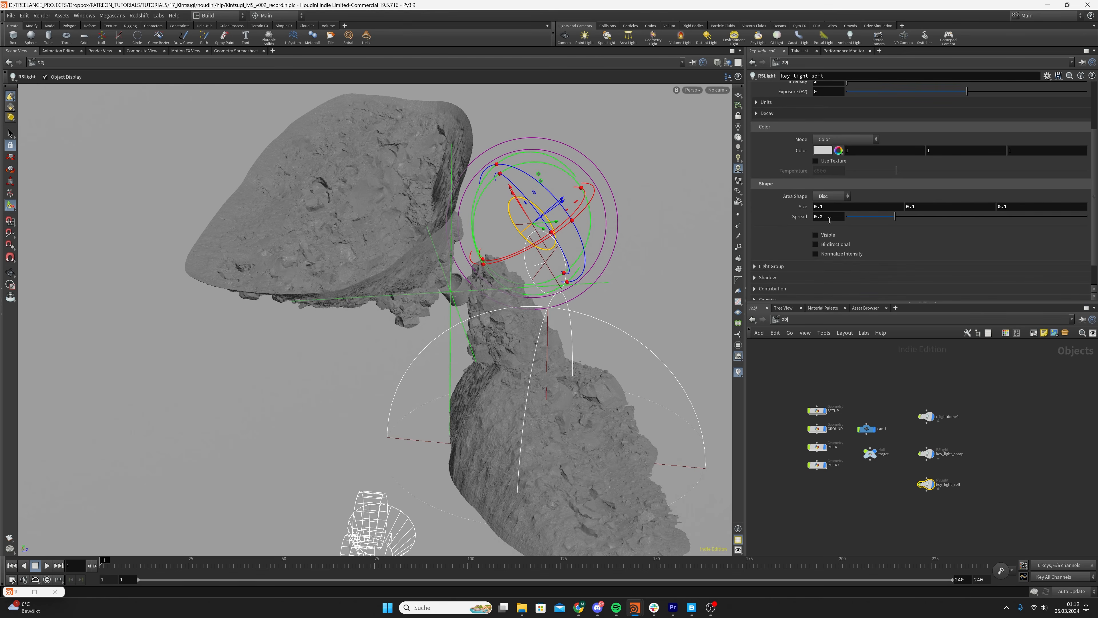
pyautogui.doubleClick(829, 218)
pyautogui.write('1')
pyautogui.press('Return')
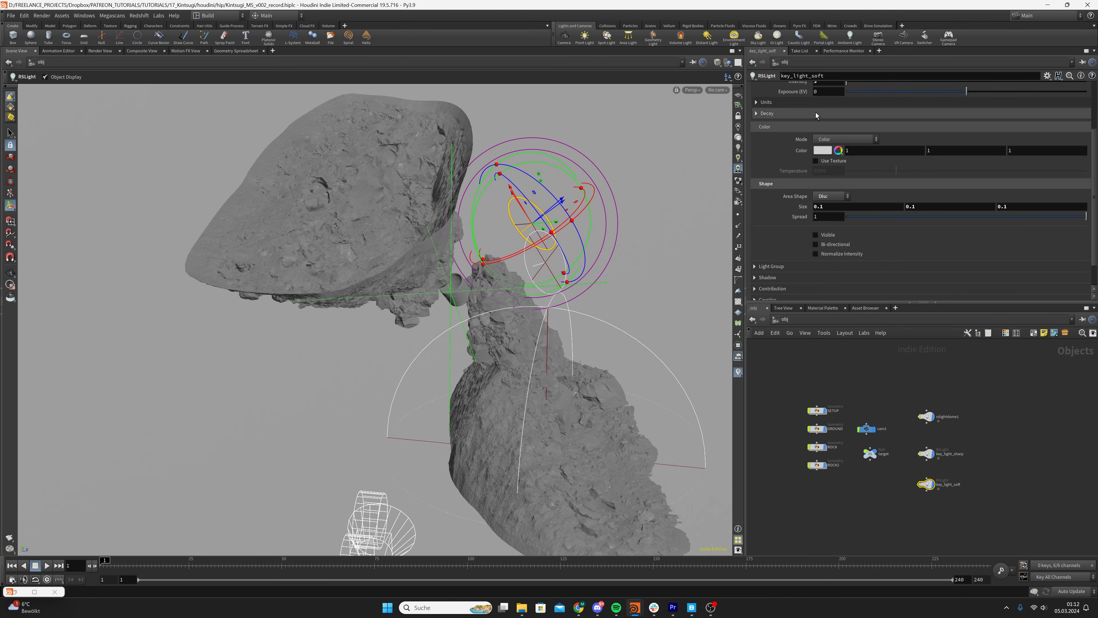
pyautogui.scroll(2, 824, 101)
pyautogui.scroll(-2, 800, 229)
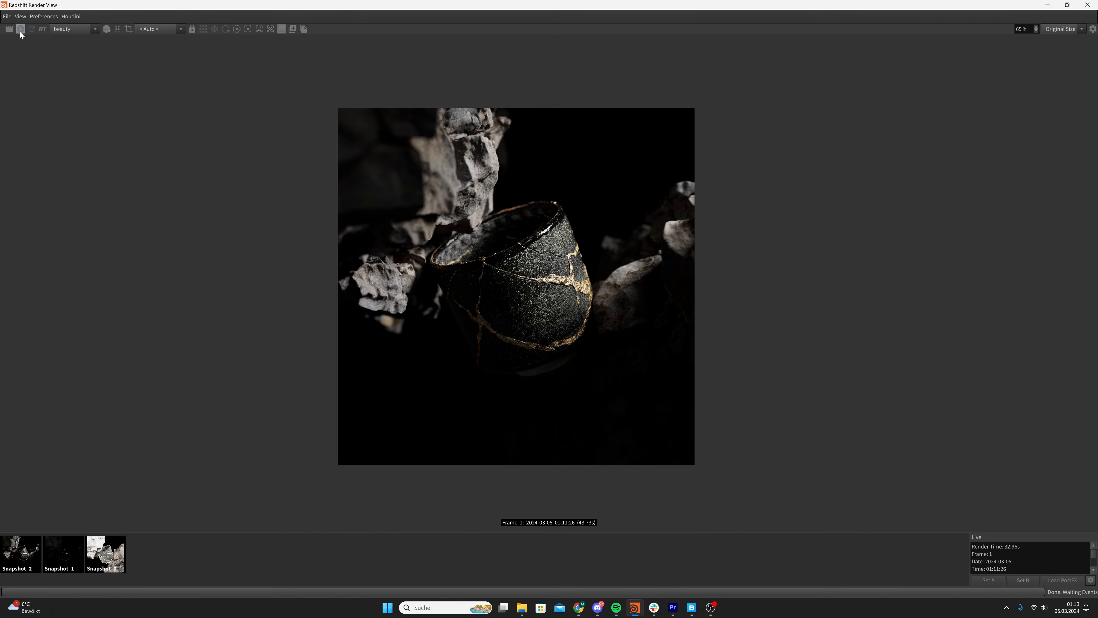
# Bring back the Redshift Render View, render the scene with key_light_soft and compare the live result with Snapshot_2
pyautogui.click(19, 30)
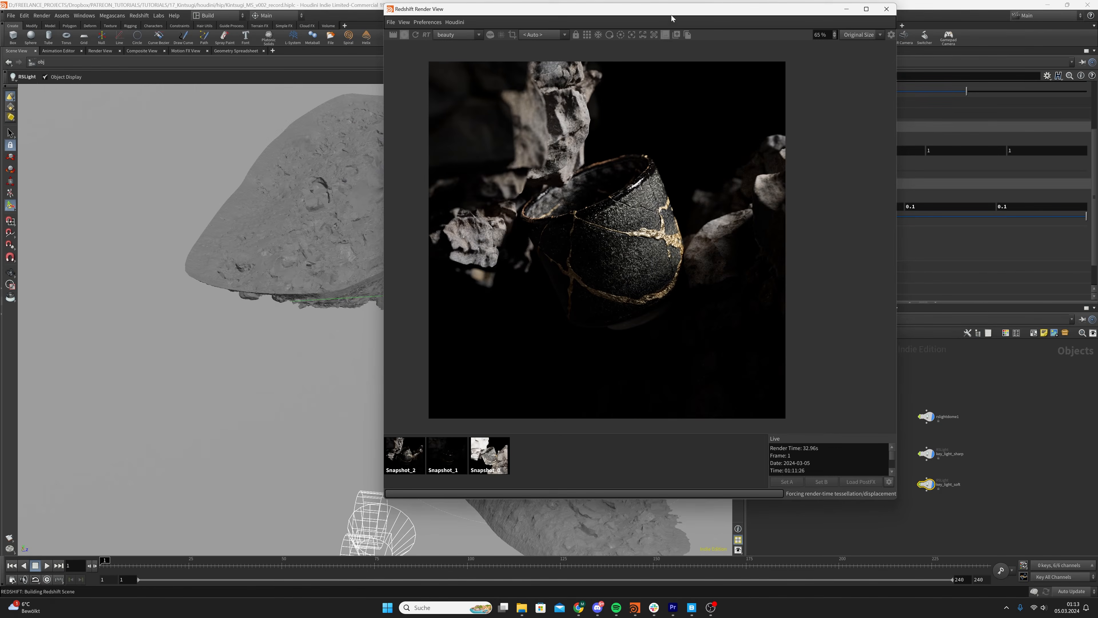
pyautogui.moveTo(671, 18); pyautogui.dragTo(403, 48)
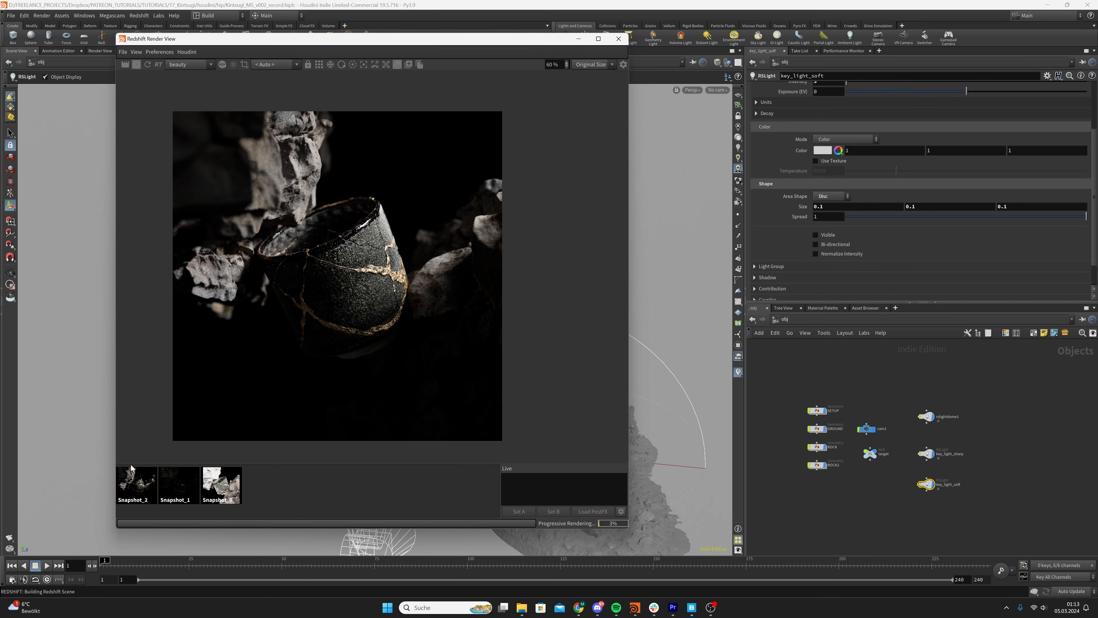
pyautogui.click(147, 487)
pyautogui.click(309, 491)
pyautogui.click(146, 484)
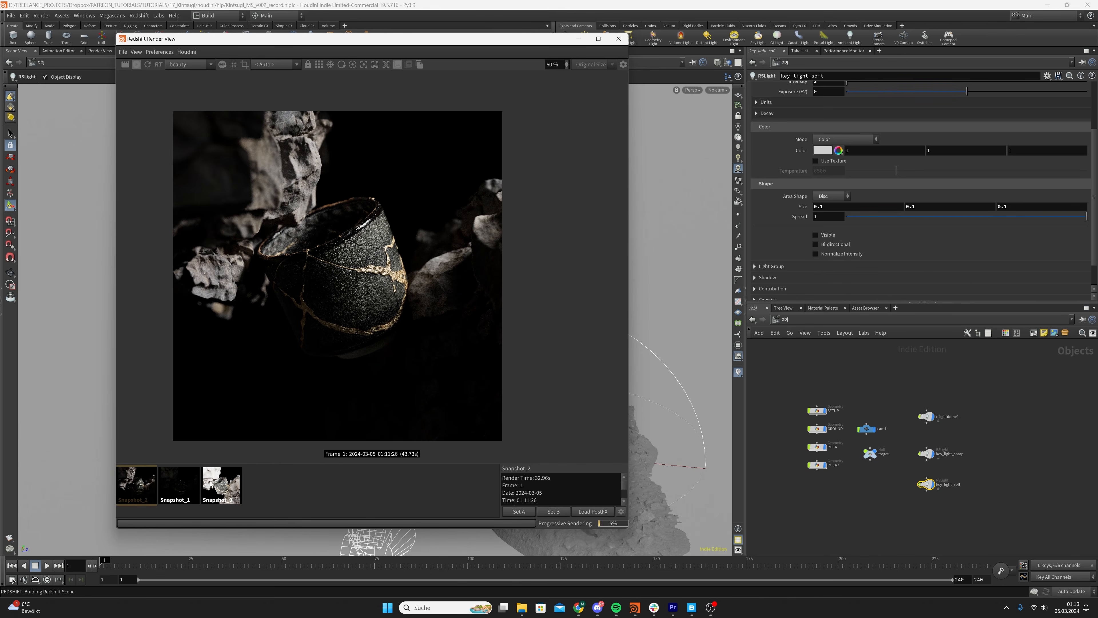
pyautogui.click(291, 488)
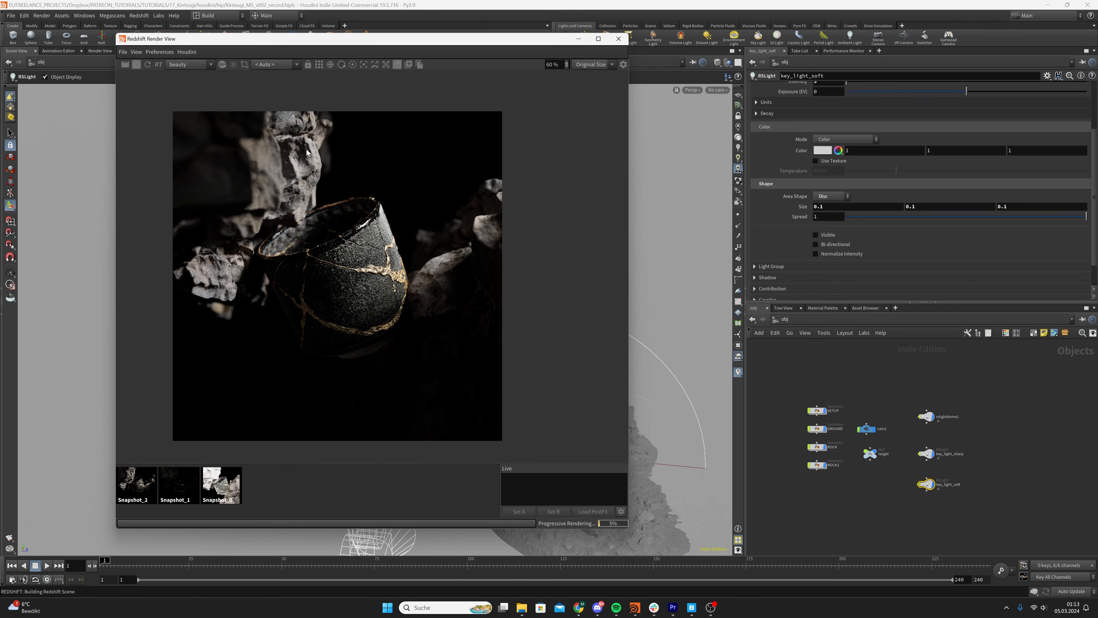
pyautogui.click(137, 492)
pyautogui.click(284, 485)
pyautogui.click(147, 486)
pyautogui.click(325, 484)
# Store the current render as a snapshot and save the scene file
pyautogui.click(408, 66)
pyautogui.click(905, 514)
pyautogui.hotkey('ctrl', 's')
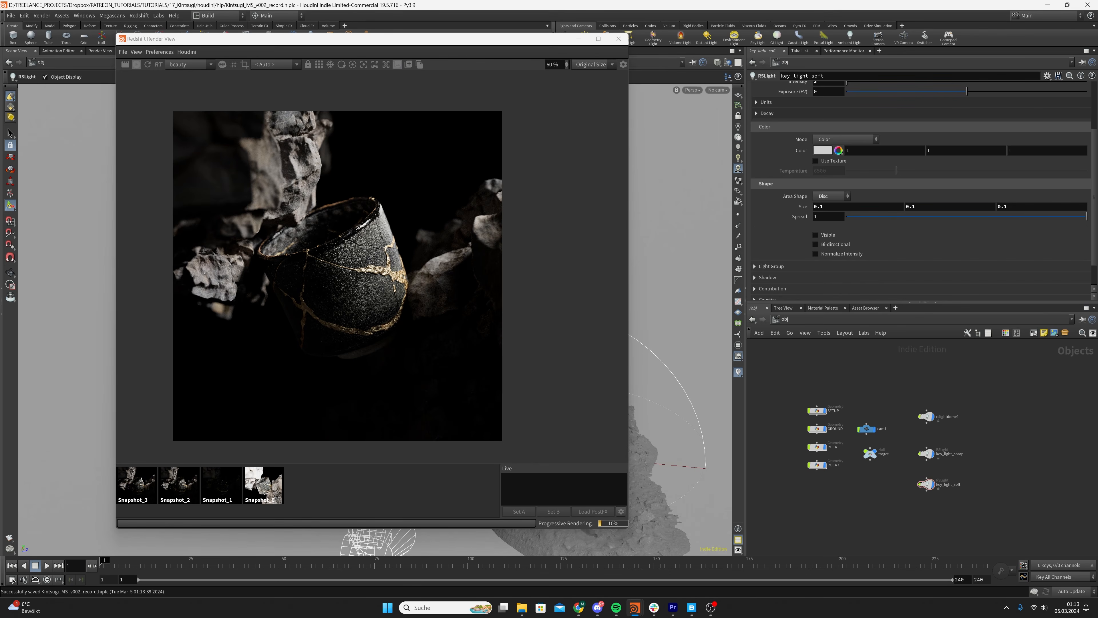
# Set the Volume contribution of key_light_sharp and key_light_soft to 0 and check it on key_light_soft
pyautogui.moveTo(931, 514); pyautogui.dragTo(910, 446)
pyautogui.scroll(-2, 779, 277)
pyautogui.click(774, 259)
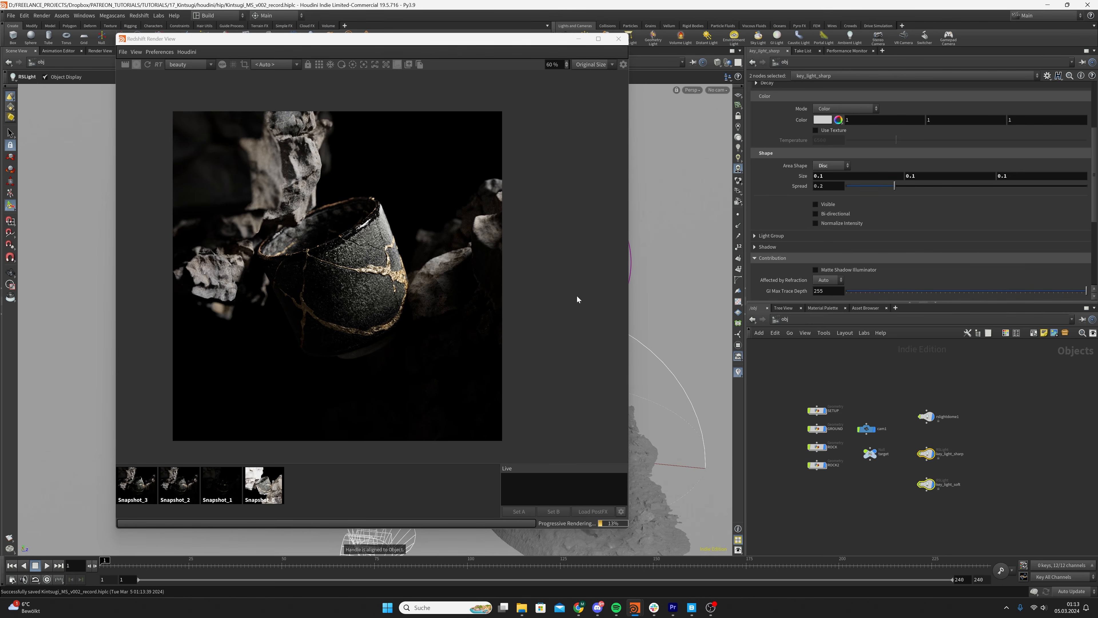
pyautogui.scroll(-2, 391, 359)
pyautogui.scroll(3, 391, 361)
pyautogui.scroll(-3, 806, 263)
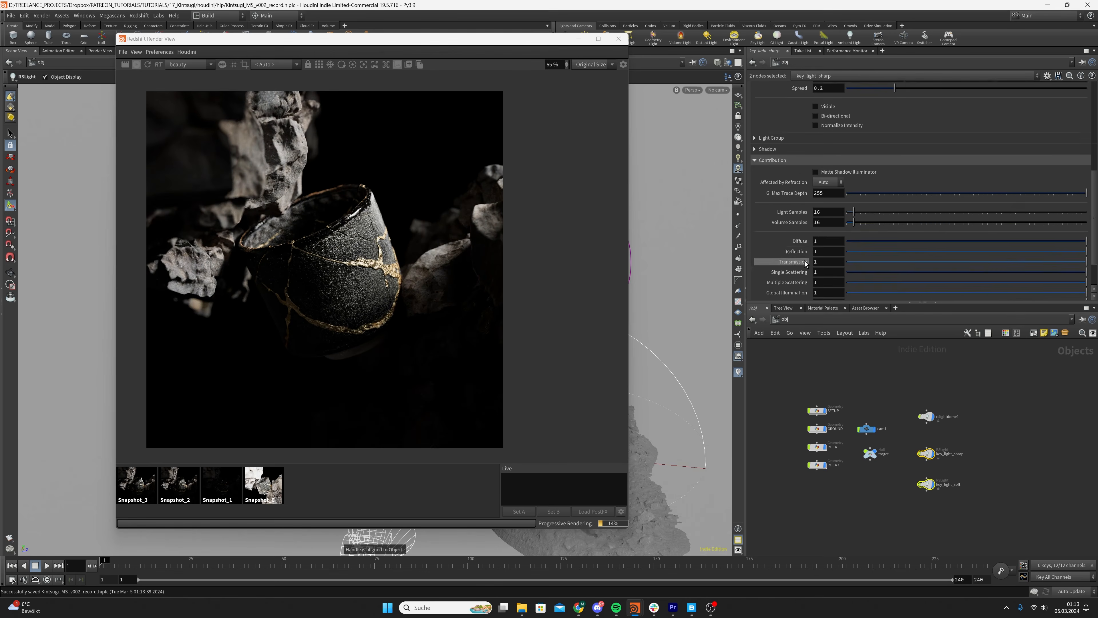
pyautogui.scroll(-2, 804, 265)
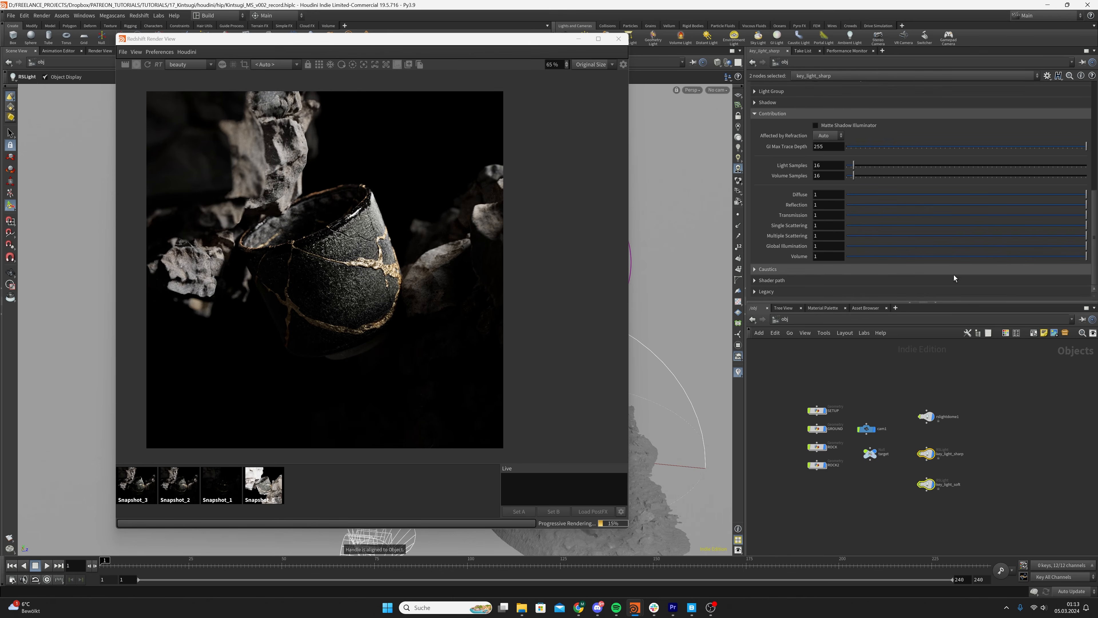
pyautogui.moveTo(821, 257); pyautogui.dragTo(796, 260)
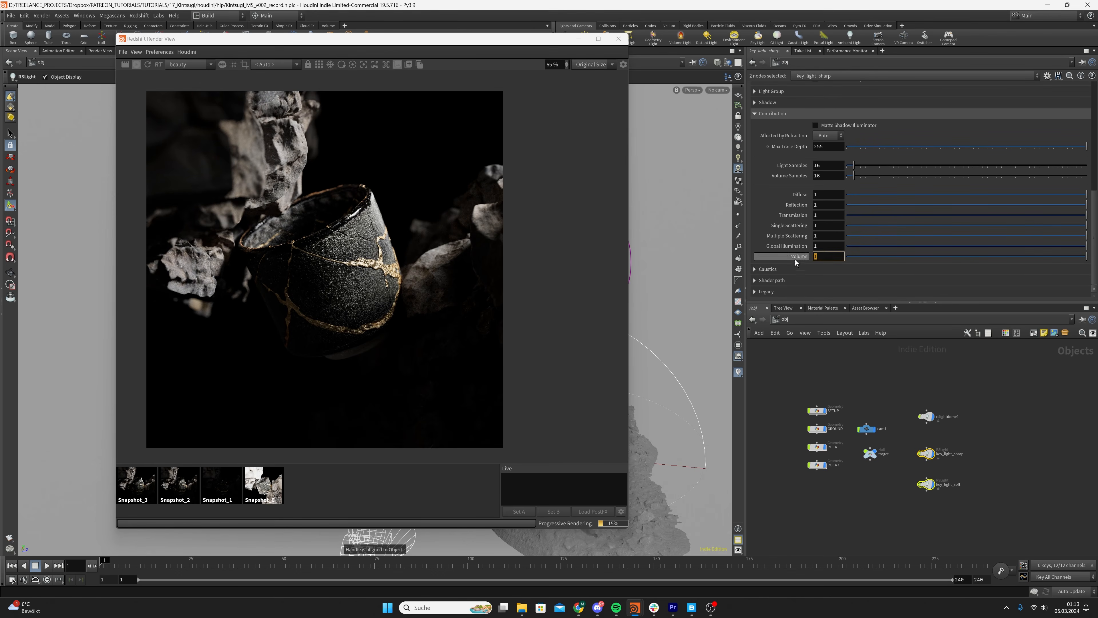
pyautogui.click(825, 245)
pyautogui.doubleClick(835, 260)
pyautogui.write('0')
pyautogui.click(867, 384)
pyautogui.click(928, 484)
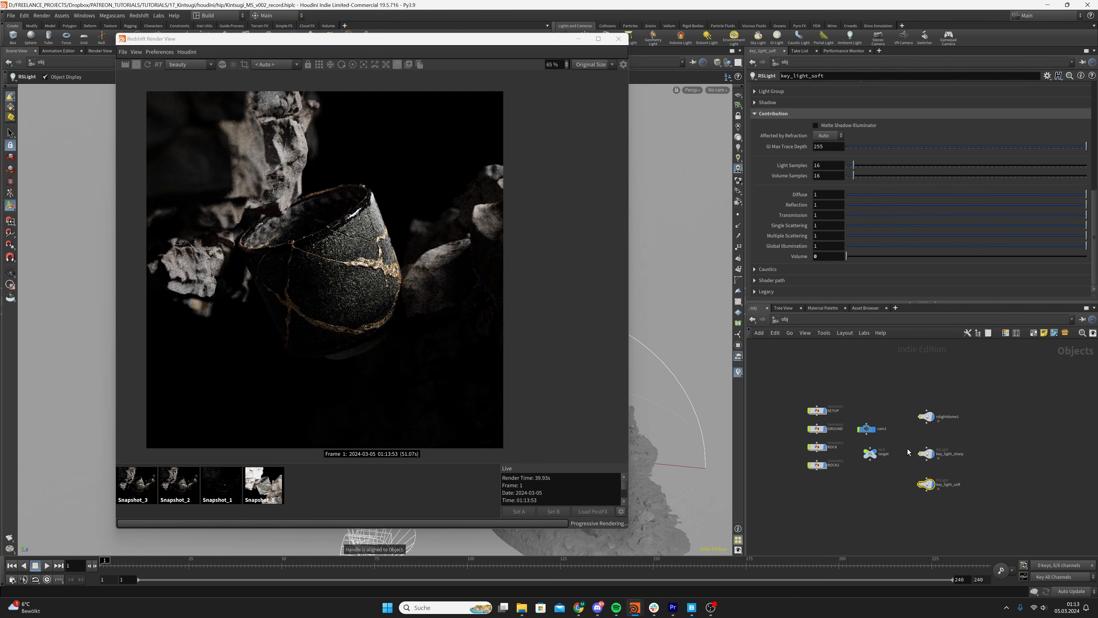
# Set the Global Illumination contribution of both key lights to 3
pyautogui.moveTo(905, 440); pyautogui.dragTo(943, 504)
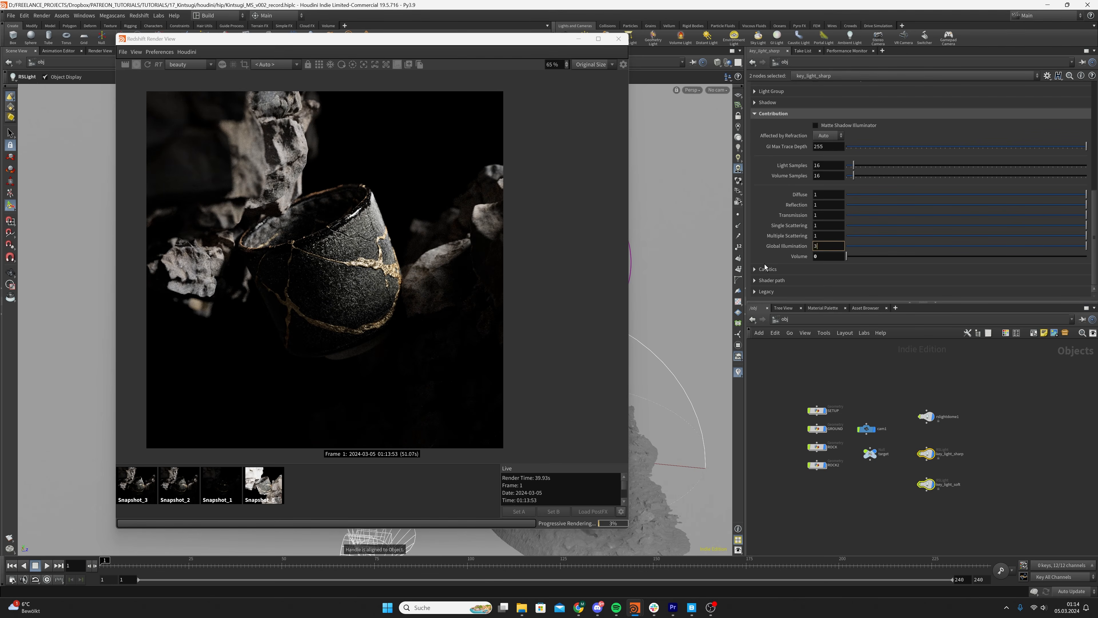
pyautogui.press('Return')
pyautogui.moveTo(906, 443); pyautogui.dragTo(937, 491)
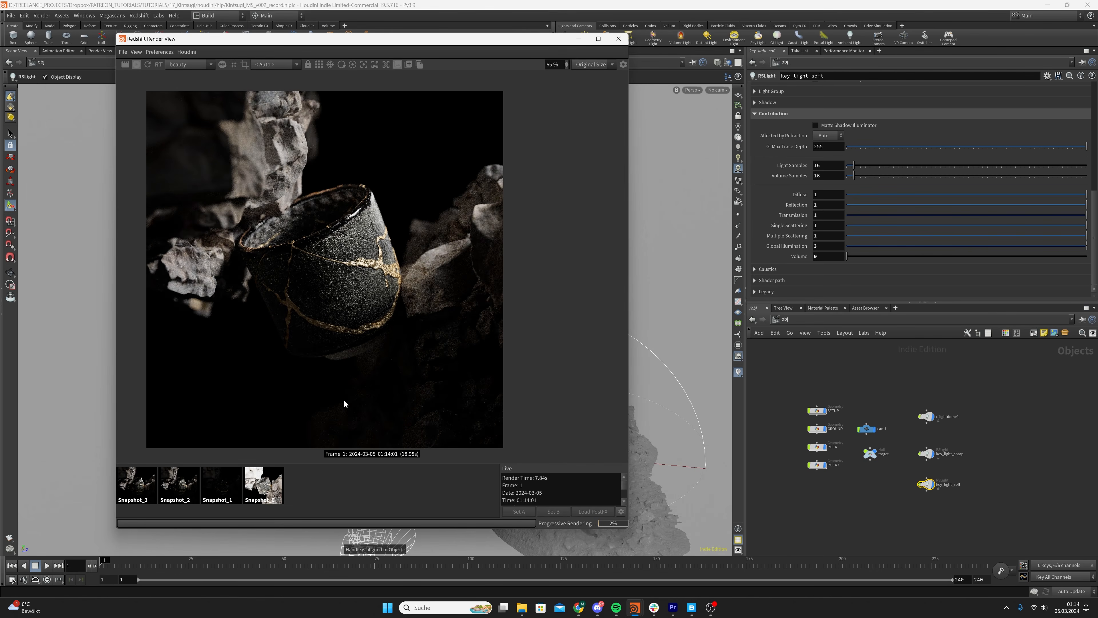
# Store the current render as a snapshot and compare the live result with Snapshot_3
pyautogui.click(144, 489)
pyautogui.click(443, 481)
pyautogui.click(408, 66)
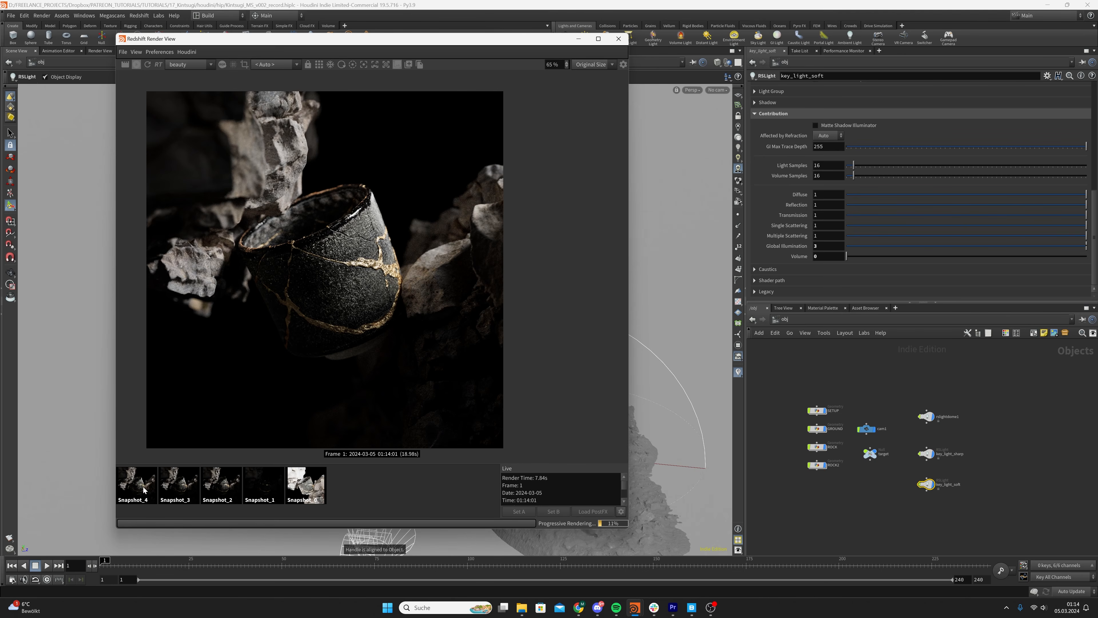
pyautogui.click(184, 489)
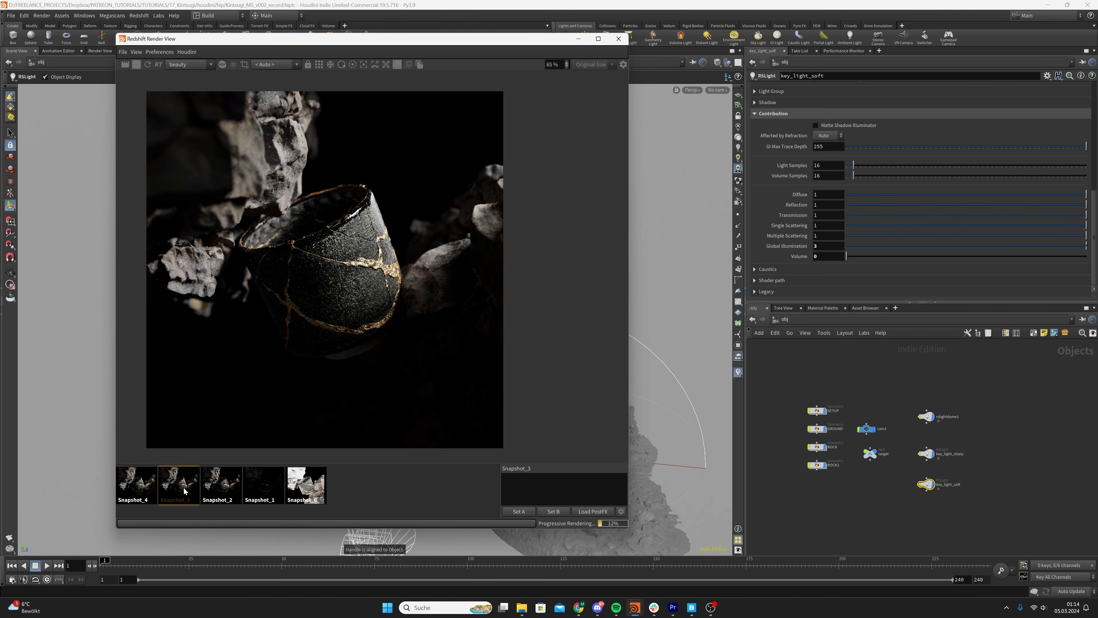
pyautogui.click(408, 484)
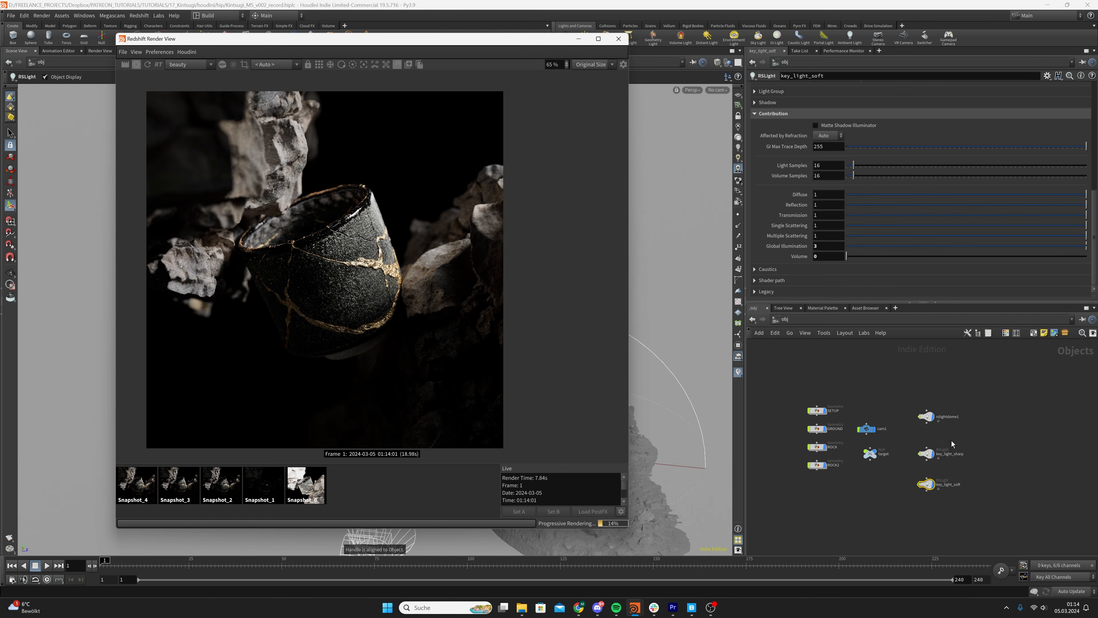
# Set the Volume contribution of rslightdome1 to 0 and save the scene file
pyautogui.click(926, 416)
pyautogui.scroll(-5, 790, 148)
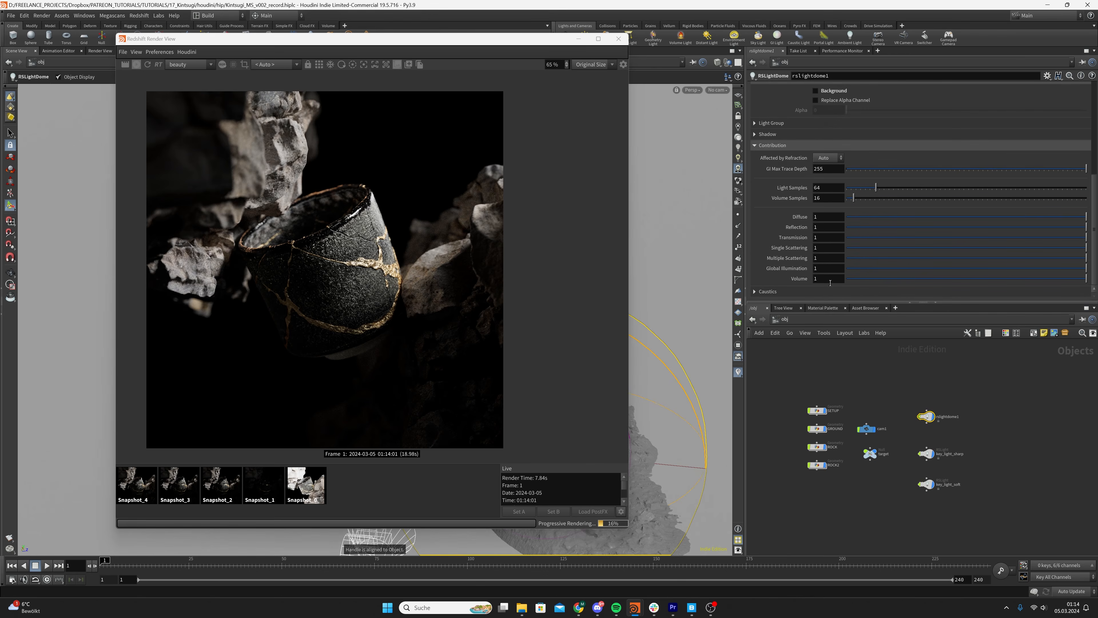
pyautogui.click(829, 279)
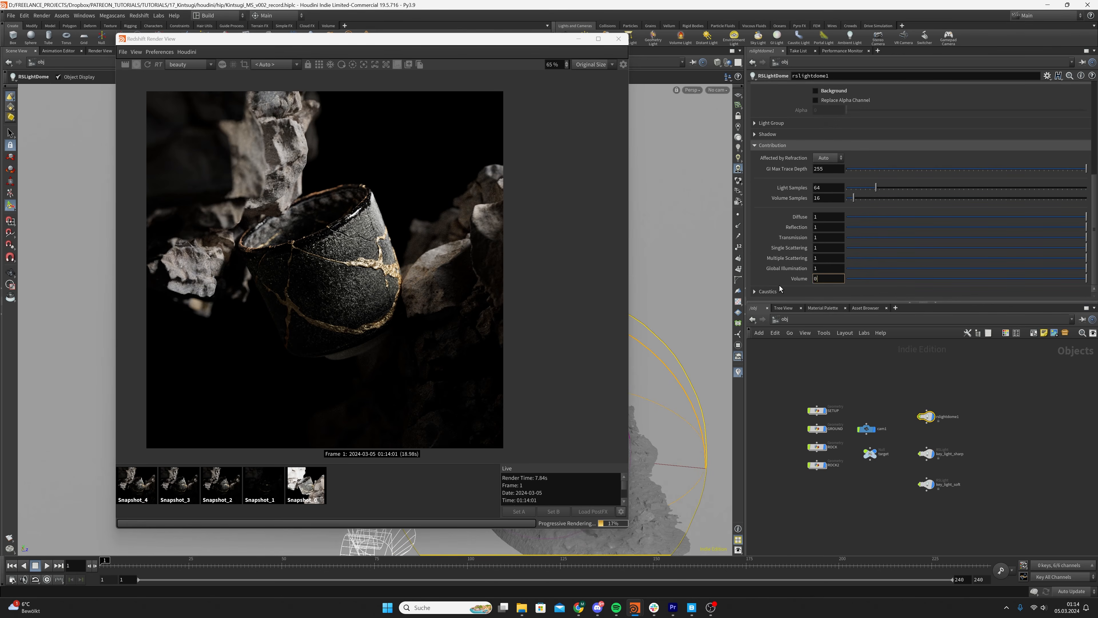
pyautogui.write('0')
pyautogui.press('Return')
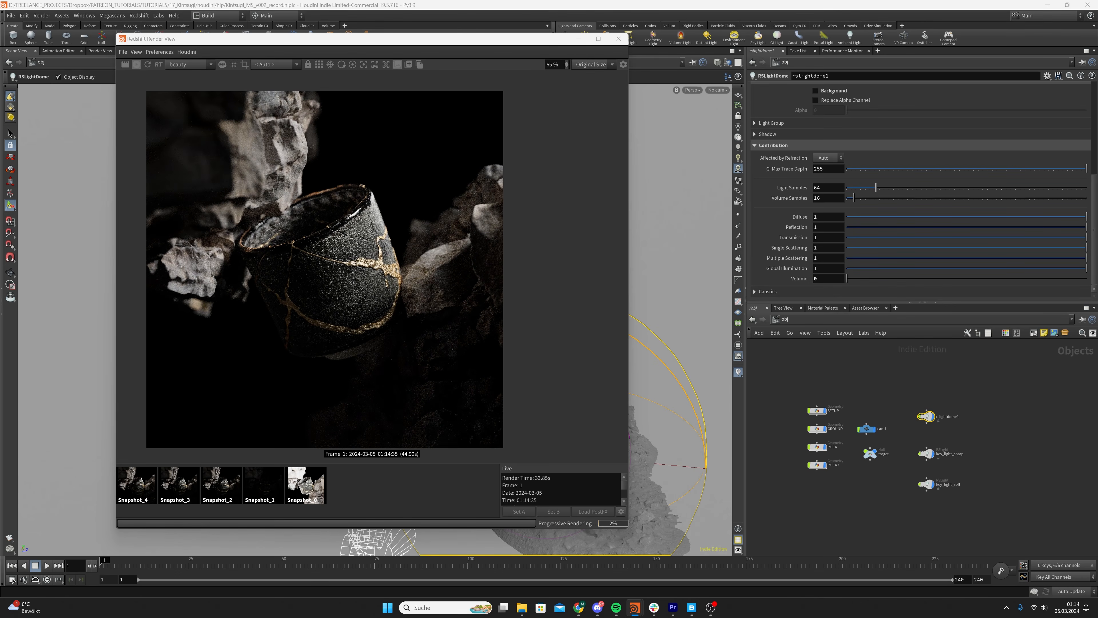
pyautogui.click(903, 387)
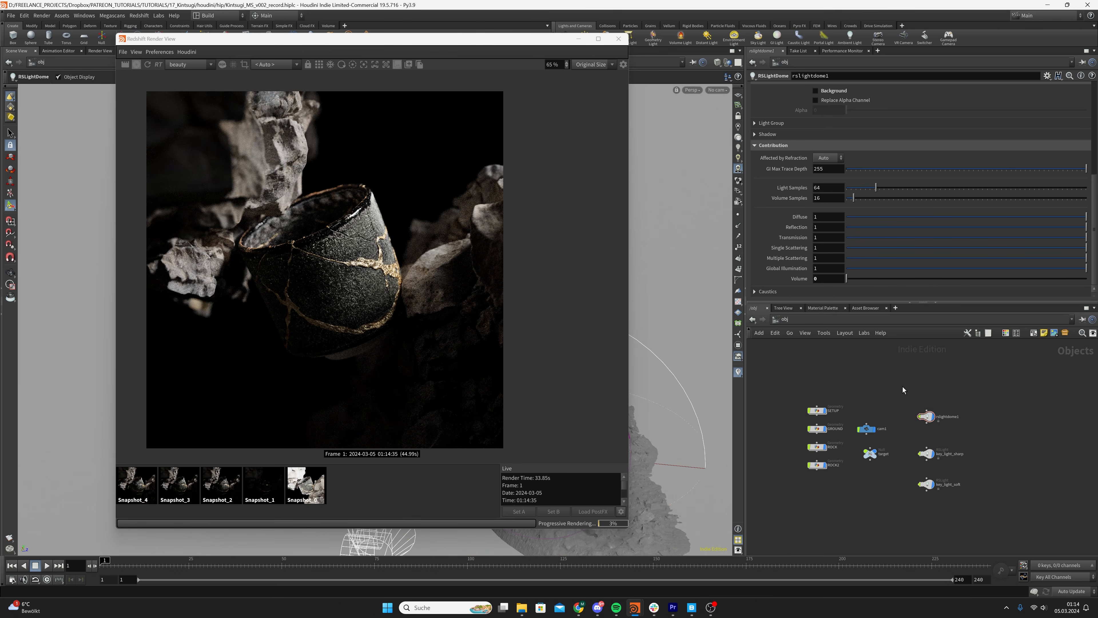
pyautogui.hotkey('ctrl', 's')
# Compare the live render with Snapshot_4
pyautogui.scroll(-1, 319, 337)
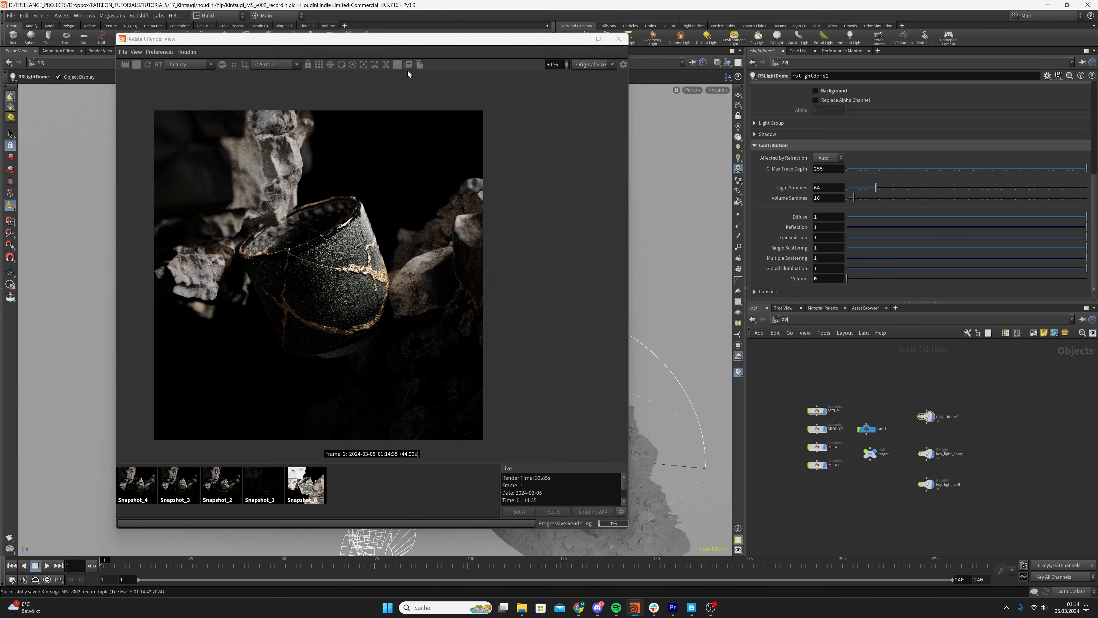
pyautogui.click(135, 485)
pyautogui.click(413, 489)
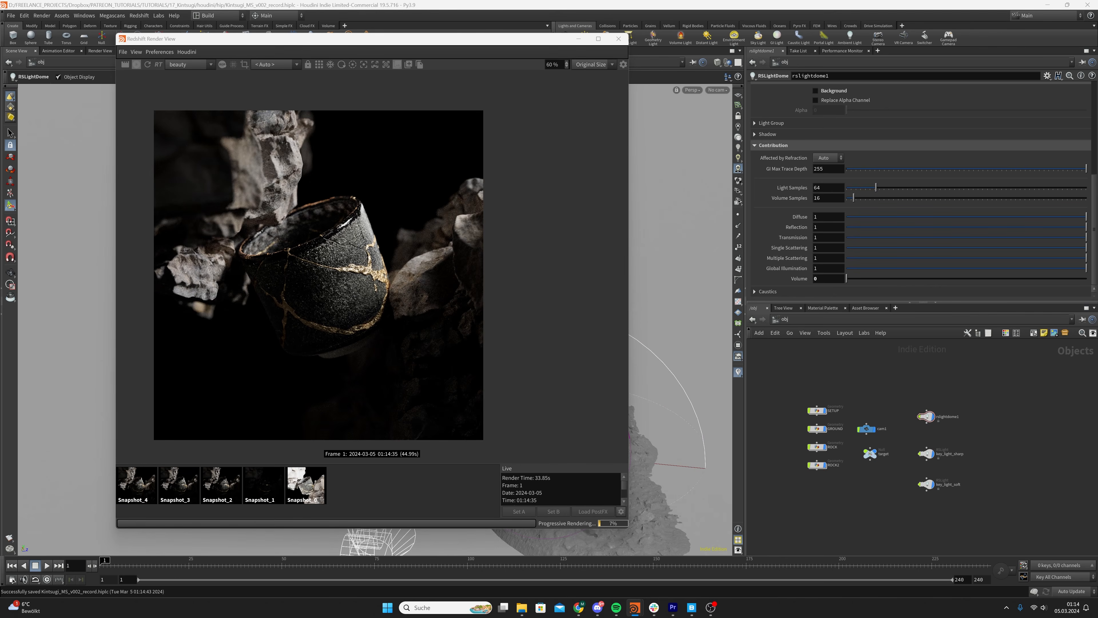
pyautogui.scroll(2, 958, 486)
pyautogui.moveTo(947, 505); pyautogui.dragTo(908, 397)
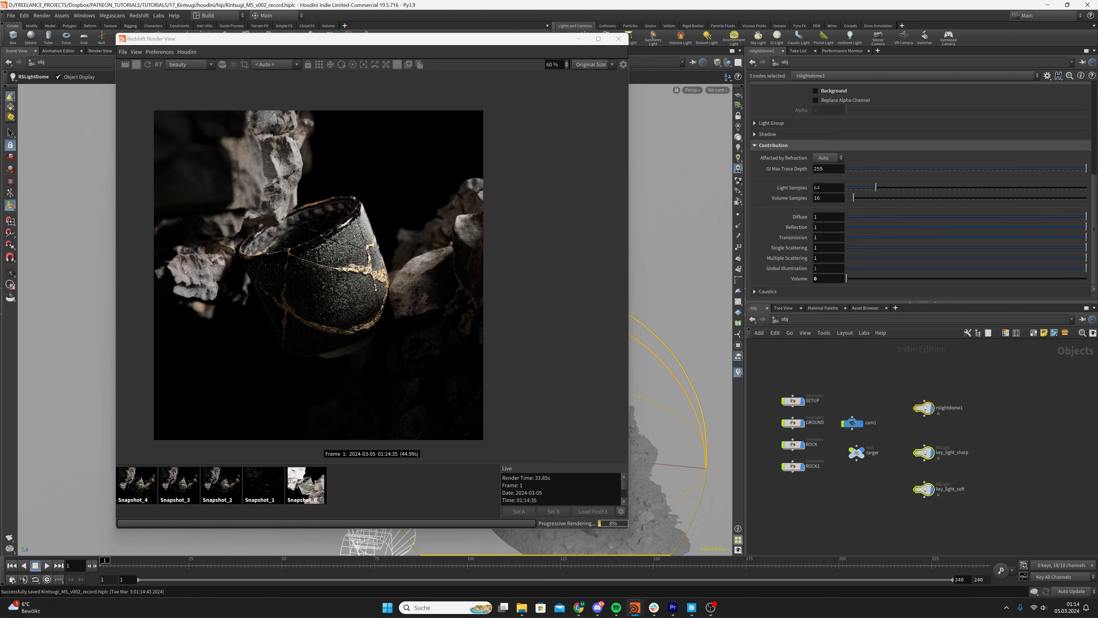
pyautogui.hotkey('ctrl', 'z')
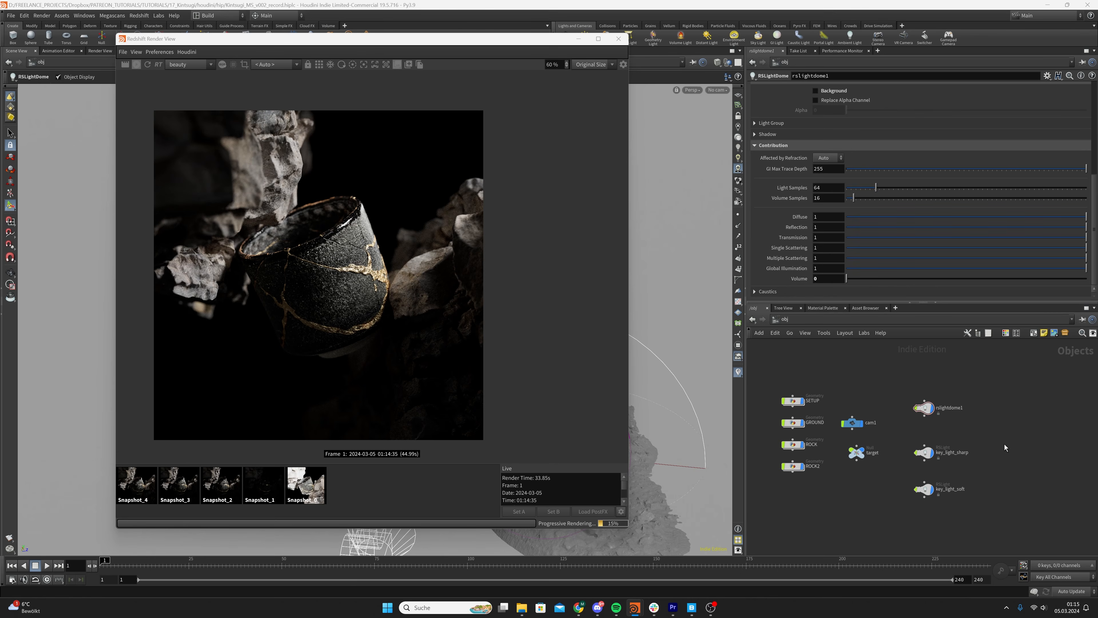
pyautogui.click(924, 452)
pyautogui.press('Tab')
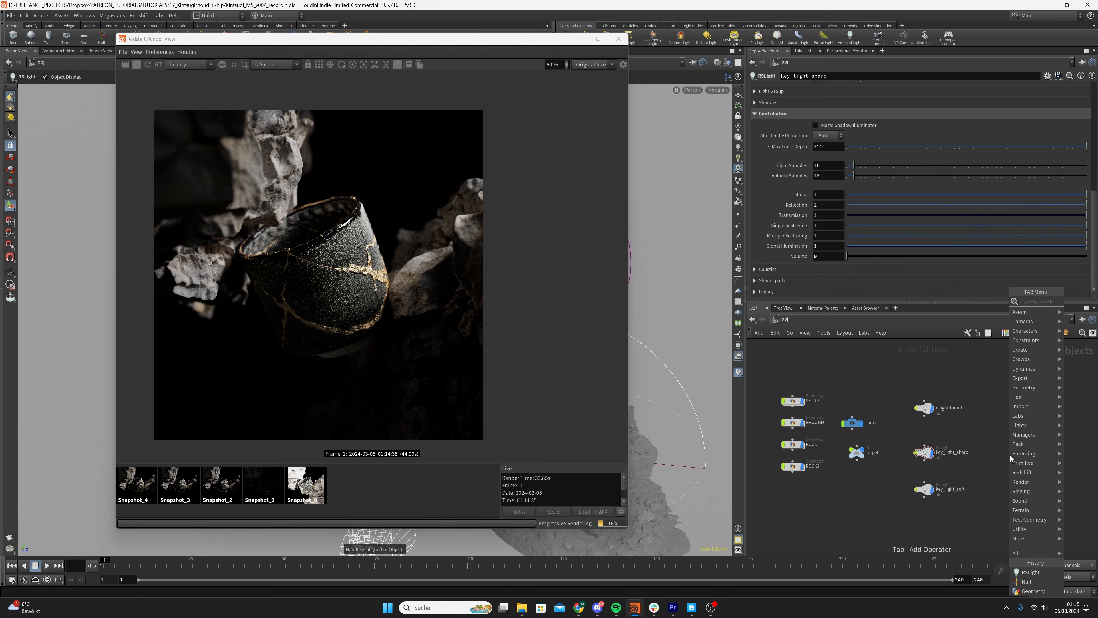
pyautogui.write('rs')
pyautogui.press('Return')
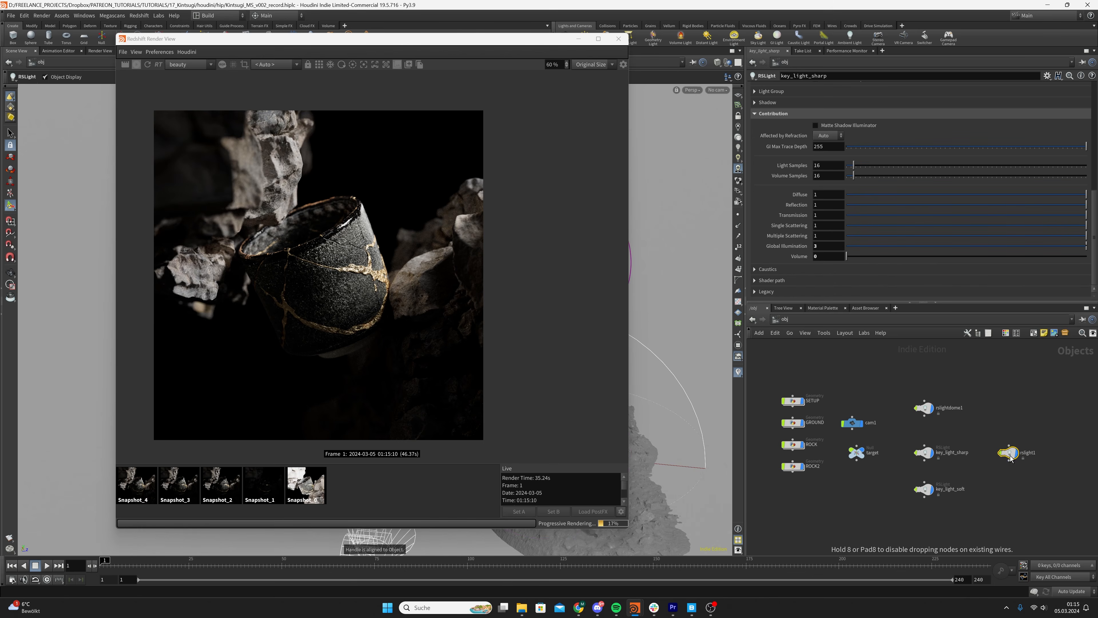
# Stop the live render and minimise the Redshift Render View to view the whole light setup in the viewport
pyautogui.click(137, 65)
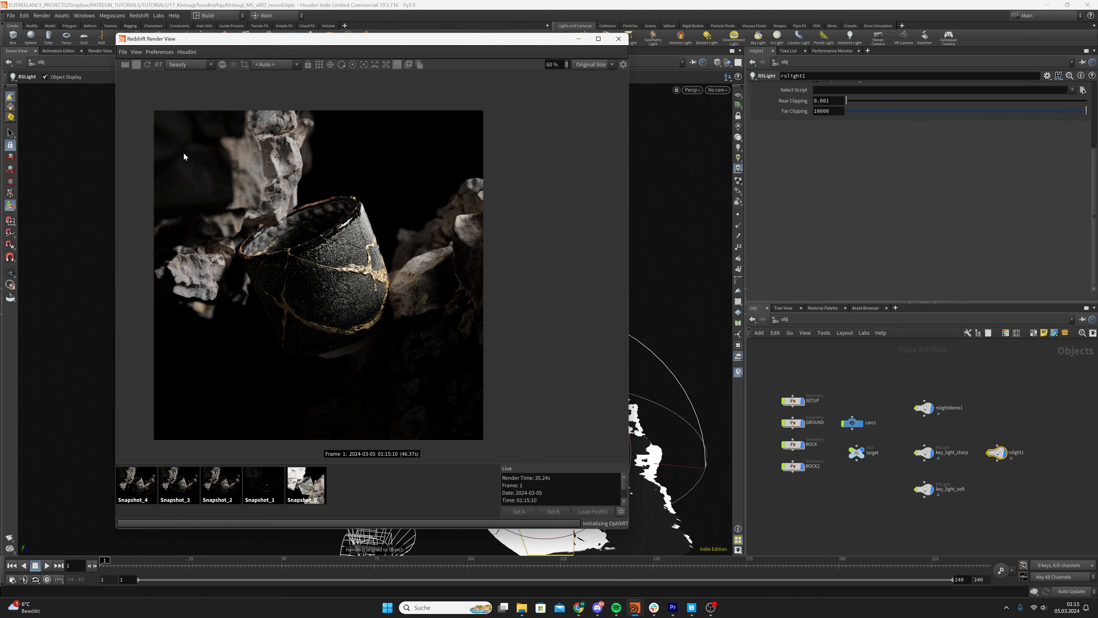
pyautogui.click(579, 38)
pyautogui.press('Escape')
pyautogui.keyDown('alt'); pyautogui.moveTo(436, 312); pyautogui.dragTo(440, 313); pyautogui.keyUp('alt')
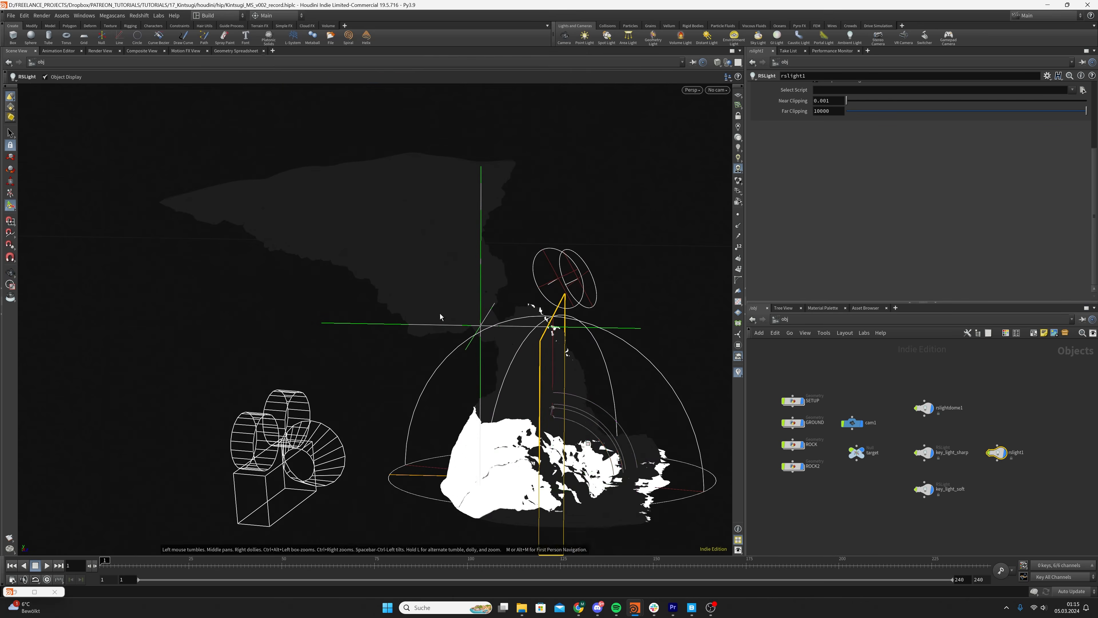
pyautogui.keyDown('alt'); pyautogui.moveTo(515, 391); pyautogui.dragTo(650, 250); pyautogui.keyUp('alt')
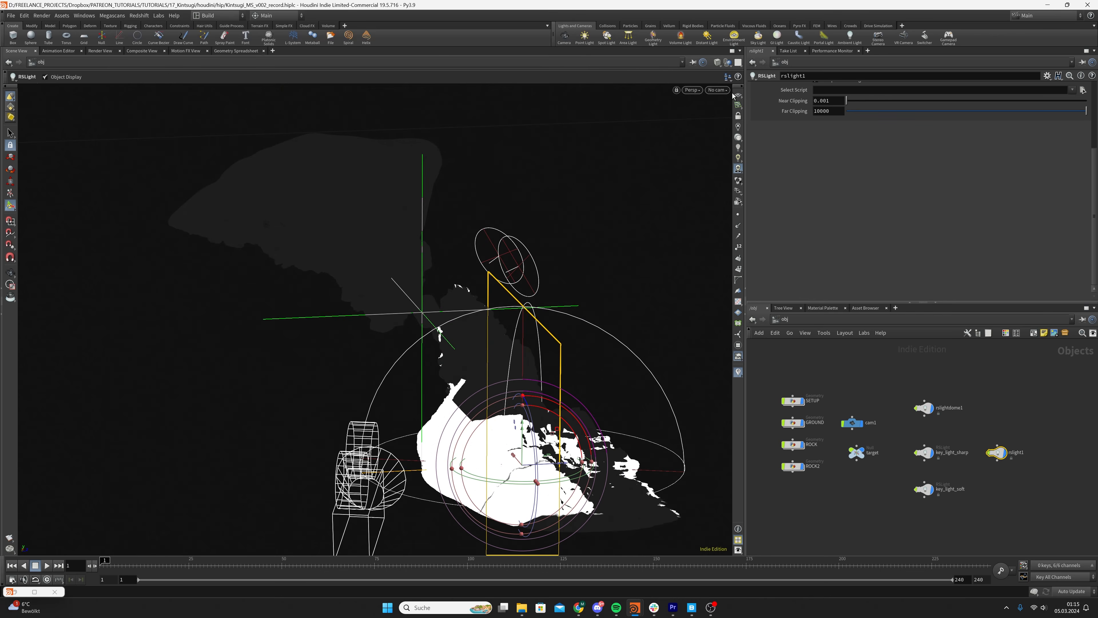
pyautogui.scroll(3, 793, 130)
pyautogui.scroll(3, 794, 130)
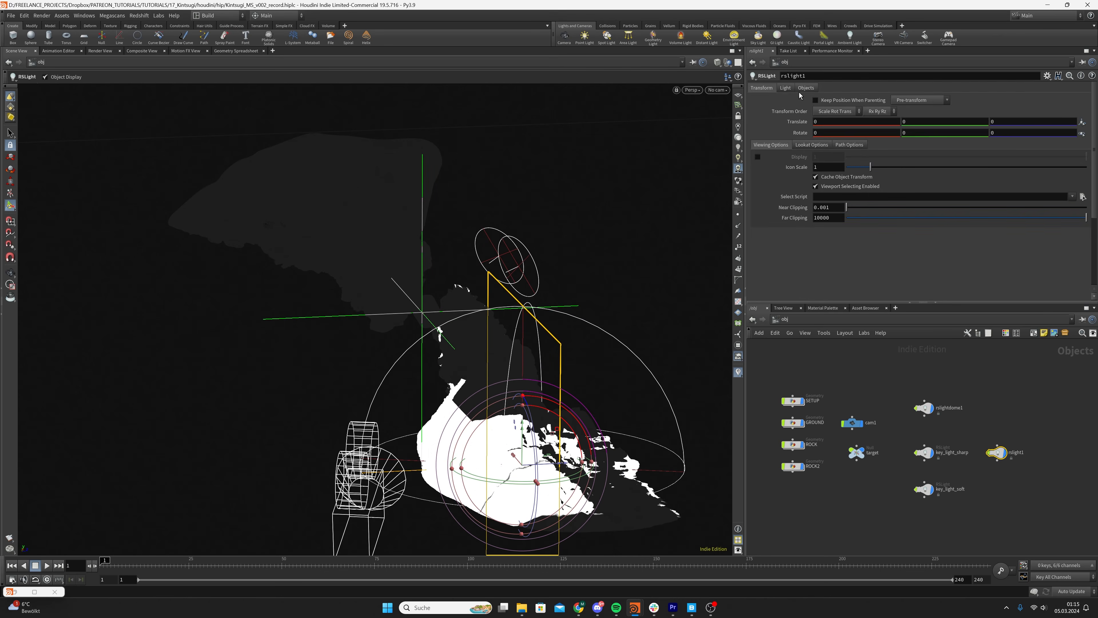
pyautogui.click(786, 89)
pyautogui.click(816, 122)
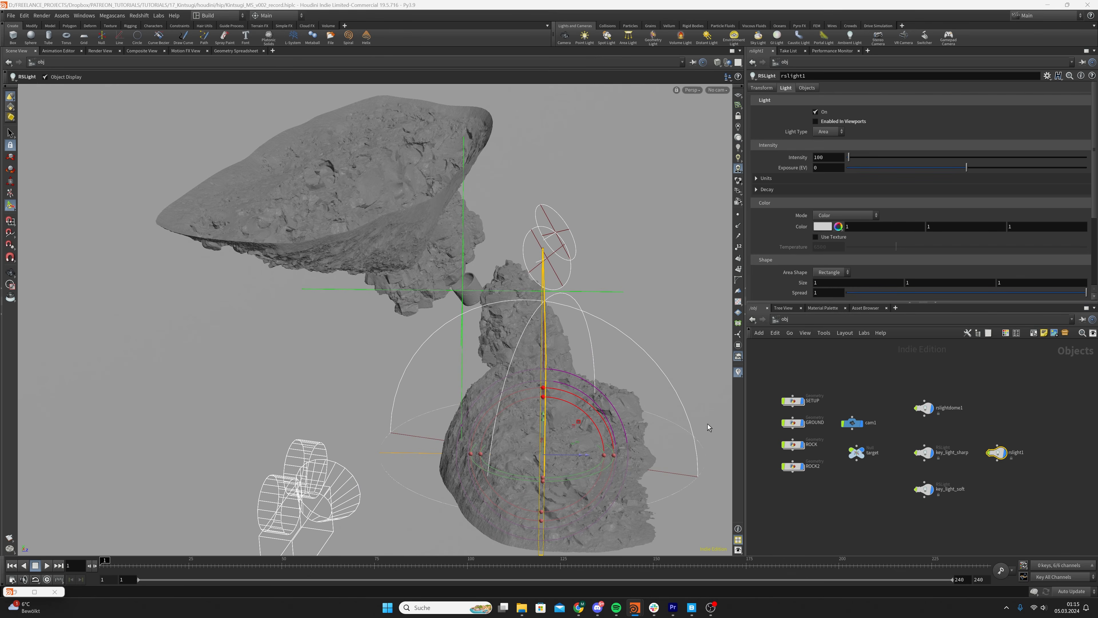
pyautogui.press('Delete')
# Duplicate key_light_soft and place the copy beside the original in the object network
pyautogui.click(924, 489)
pyautogui.hotkey('ctrl', 'c')
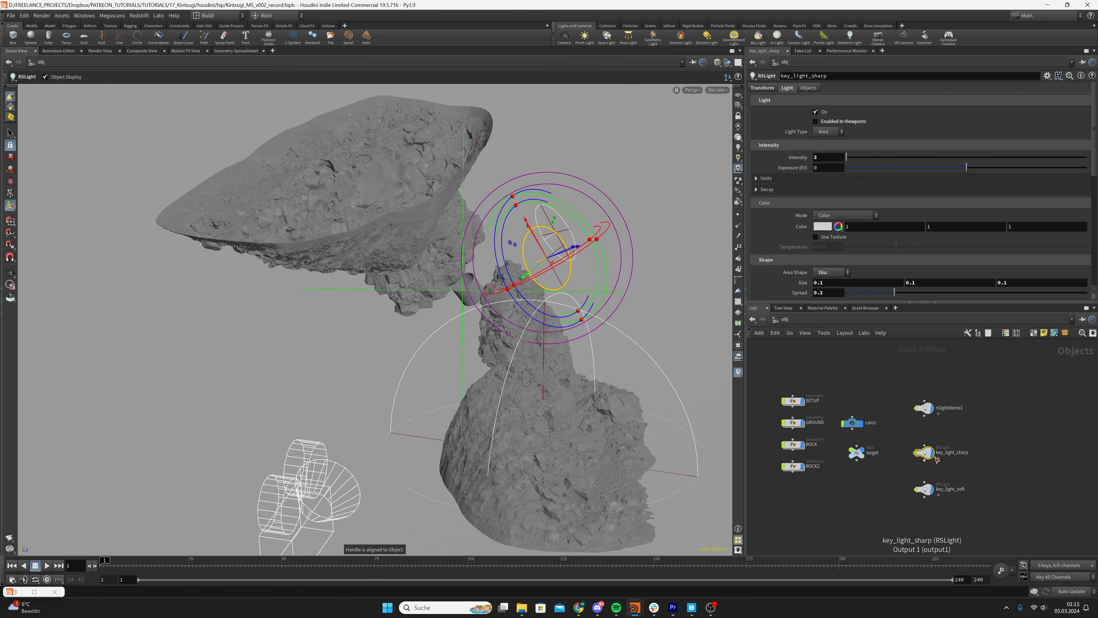
pyautogui.hotkey('ctrl', 'v')
pyautogui.moveTo(998, 482); pyautogui.dragTo(991, 493)
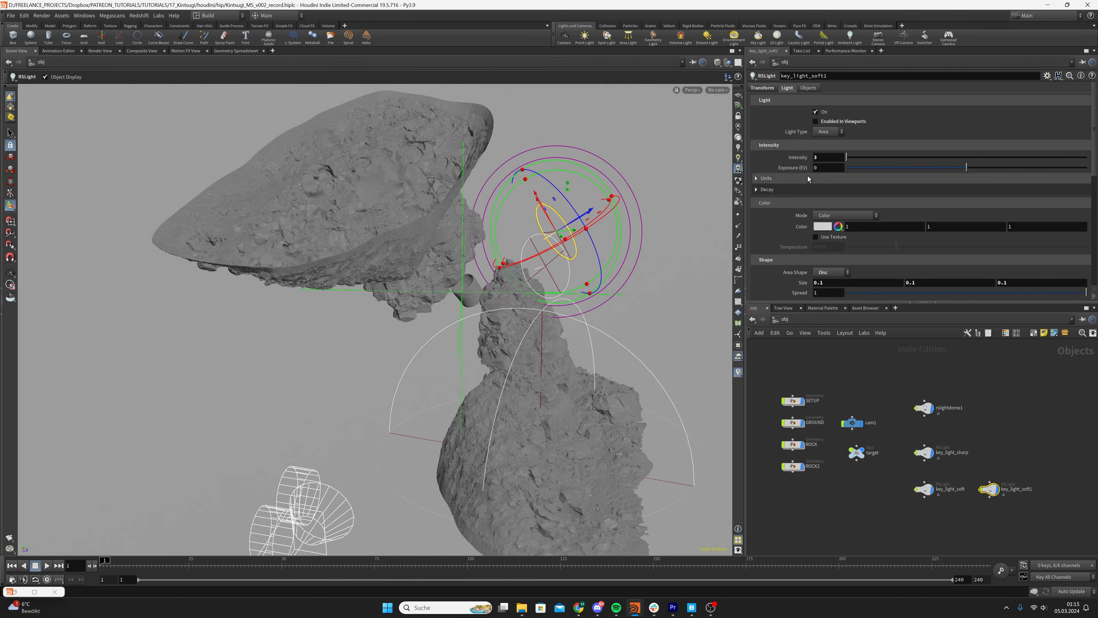
# Set the intensity and the spread of key_light_soft1 to 0.1 each
pyautogui.click(828, 157)
pyautogui.write('0.1')
pyautogui.press('Return')
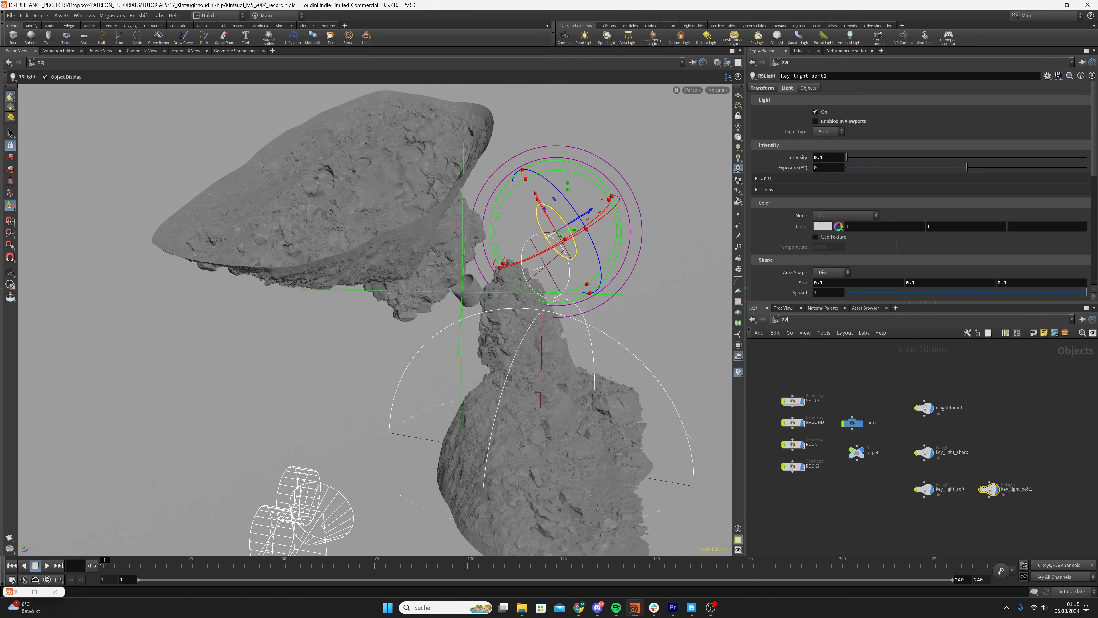
pyautogui.scroll(-1, 817, 280)
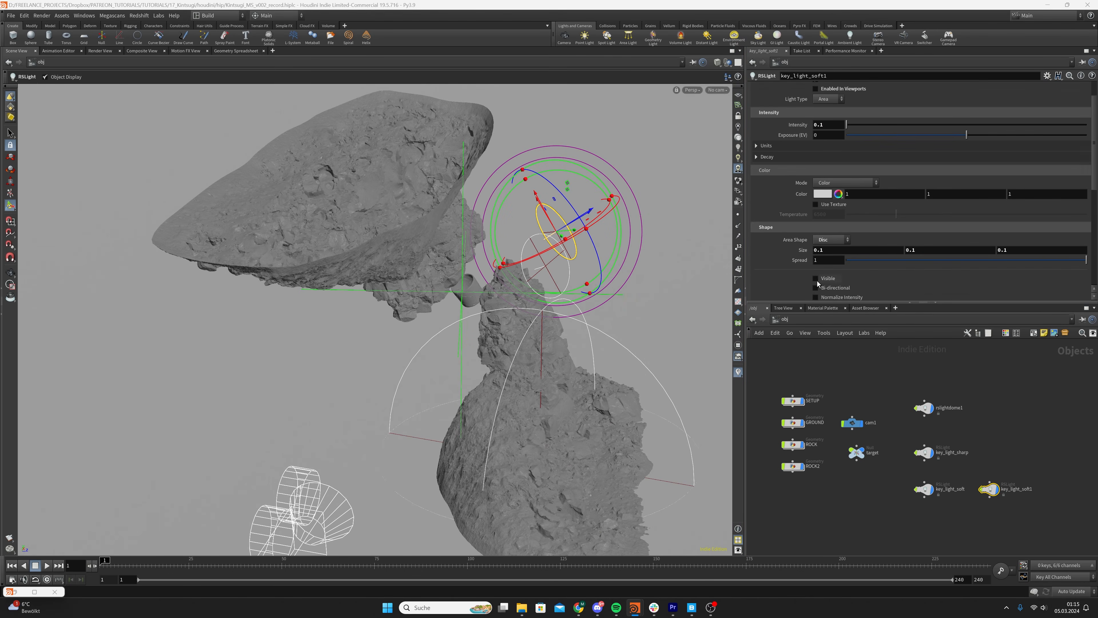
pyautogui.click(821, 260)
pyautogui.write('0.1')
pyautogui.press('Return')
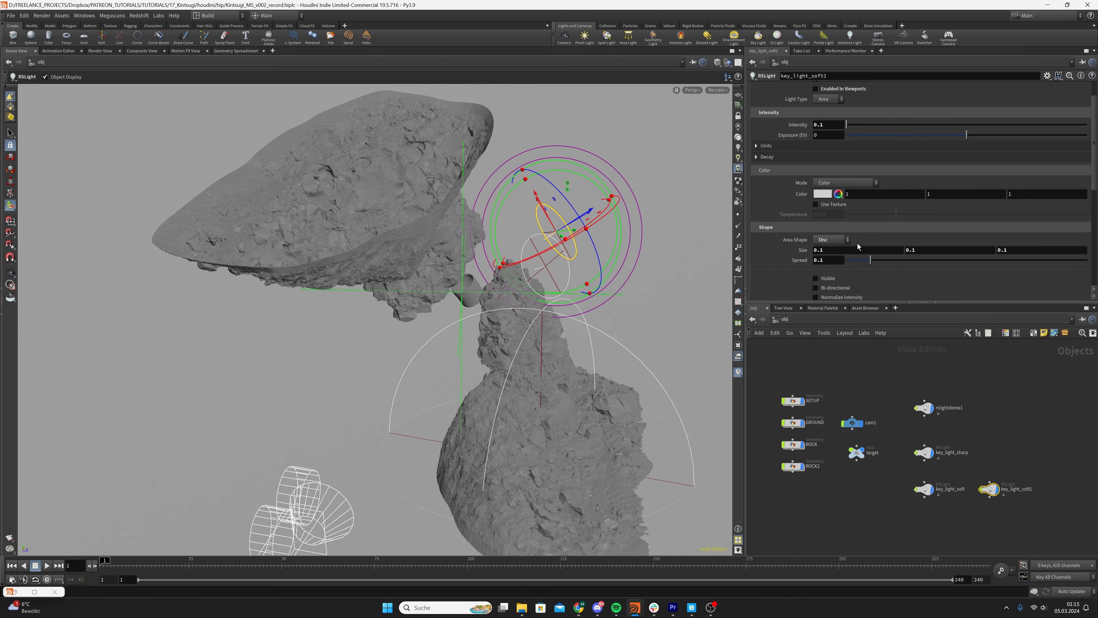
# Set the disc size of key_light_soft1 to 0.15 in all three dimensions
pyautogui.click(854, 251)
pyautogui.write('0.15')
pyautogui.press('Return')
pyautogui.click(931, 251)
pyautogui.write('0.15')
pyautogui.press('Tab')
pyautogui.write('0.15')
pyautogui.click(1035, 427)
# Move key_light_soft1 away from the other key lights to the opposite side of the cup, below the large upper rock
pyautogui.moveTo(498, 340)
pyautogui.keyDown('alt'); pyautogui.mouseDown()
pyautogui.moveTo(515, 320)
pyautogui.moveTo(502, 333)
pyautogui.mouseUp(); pyautogui.keyUp('alt')
pyautogui.moveTo(1031, 479); pyautogui.dragTo(988, 507)
pyautogui.keyDown('alt'); pyautogui.moveTo(579, 238); pyautogui.dragTo(574, 285); pyautogui.keyUp('alt')
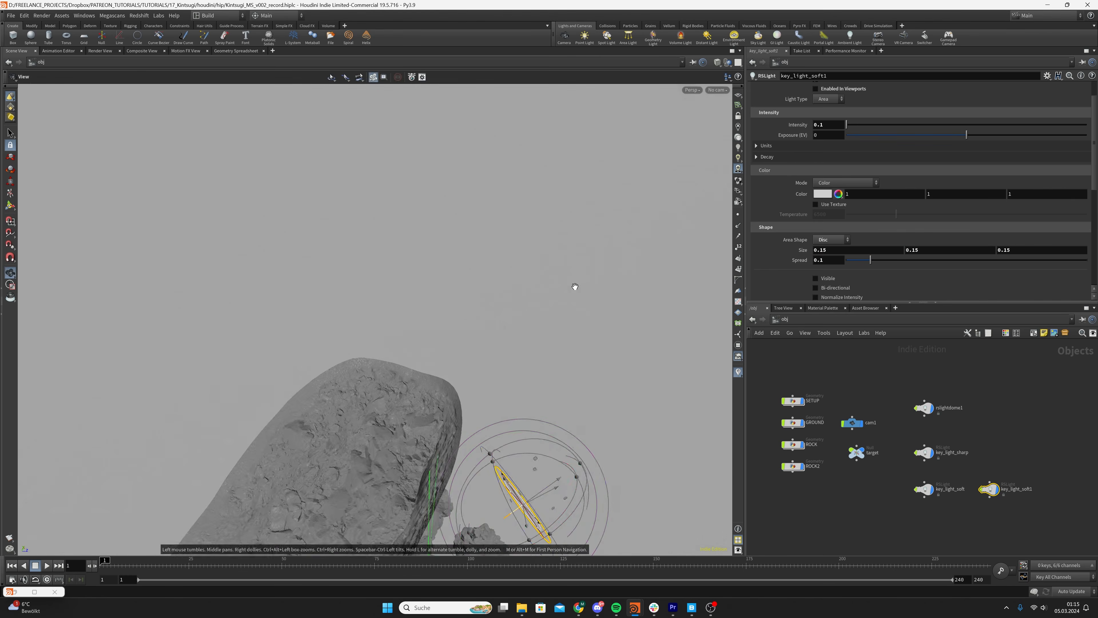
pyautogui.keyDown('alt'); pyautogui.moveTo(557, 373); pyautogui.dragTo(561, 289, button='middle'); pyautogui.keyUp('alt')
pyautogui.keyDown('alt'); pyautogui.moveTo(562, 289); pyautogui.dragTo(557, 298); pyautogui.keyUp('alt')
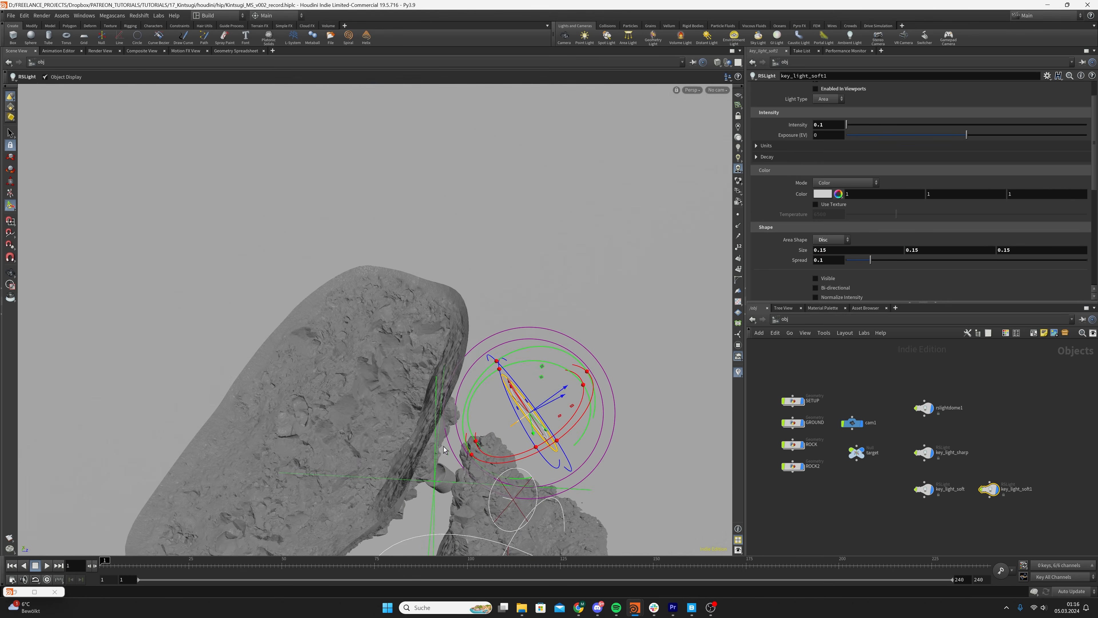
pyautogui.moveTo(557, 393); pyautogui.dragTo(409, 468)
# Pull key_light_soft1 outward from behind the rocks so it stands clear of them
pyautogui.keyDown('alt'); pyautogui.moveTo(408, 467); pyautogui.dragTo(528, 266, button='middle'); pyautogui.keyUp('alt')
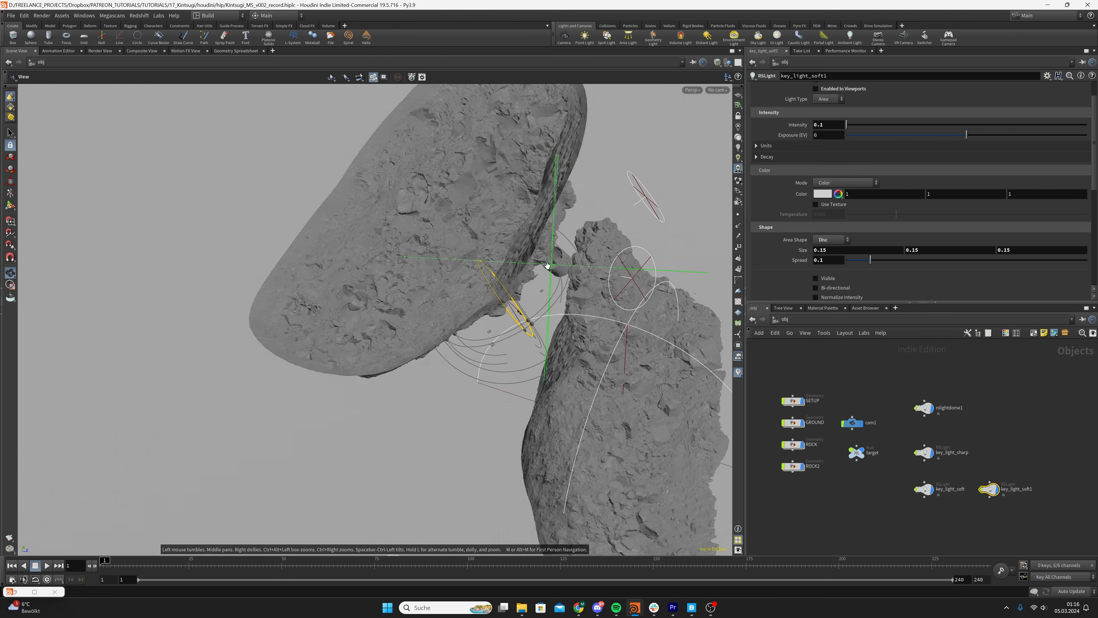
pyautogui.keyDown('alt'); pyautogui.moveTo(528, 266); pyautogui.dragTo(711, 216); pyautogui.keyUp('alt')
pyautogui.keyDown('alt'); pyautogui.moveTo(495, 260); pyautogui.dragTo(486, 281); pyautogui.keyUp('alt')
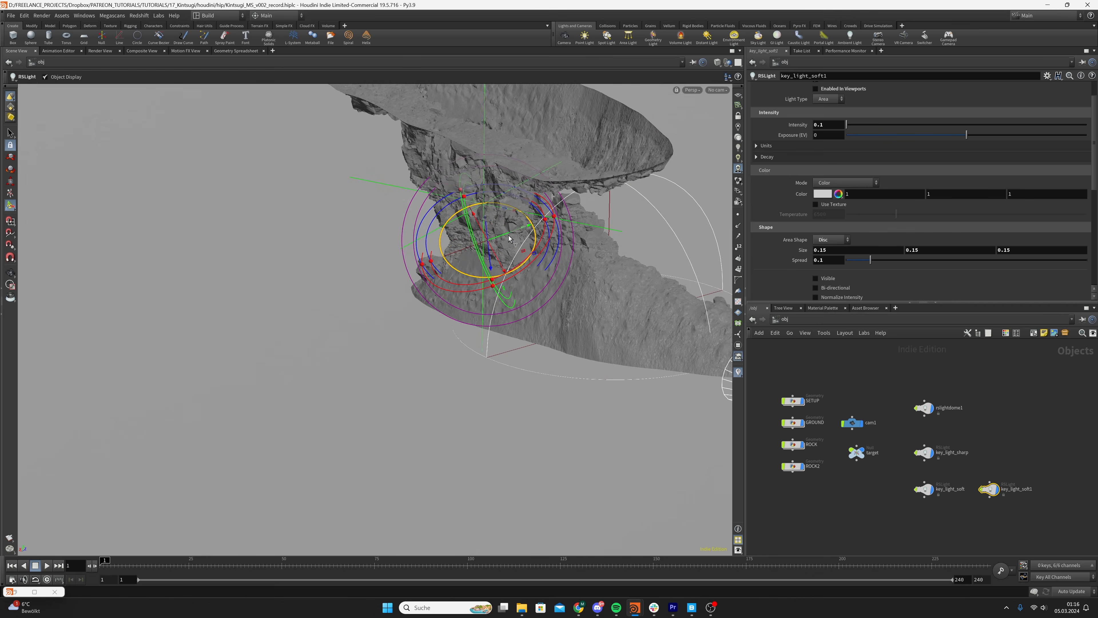
pyautogui.moveTo(509, 236); pyautogui.dragTo(434, 243)
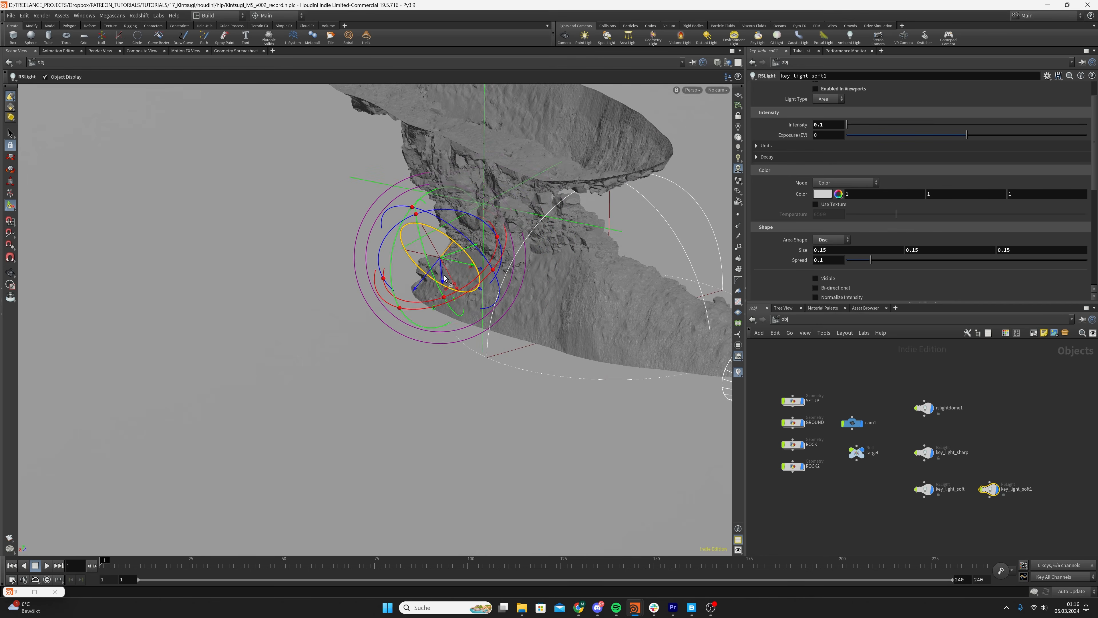
pyautogui.moveTo(447, 281)
pyautogui.mouseDown()
pyautogui.moveTo(448, 296)
pyautogui.moveTo(491, 228)
pyautogui.moveTo(437, 231)
pyautogui.moveTo(511, 241)
pyautogui.moveTo(491, 244)
pyautogui.moveTo(558, 242)
pyautogui.moveTo(480, 259)
pyautogui.moveTo(458, 294)
pyautogui.mouseUp()
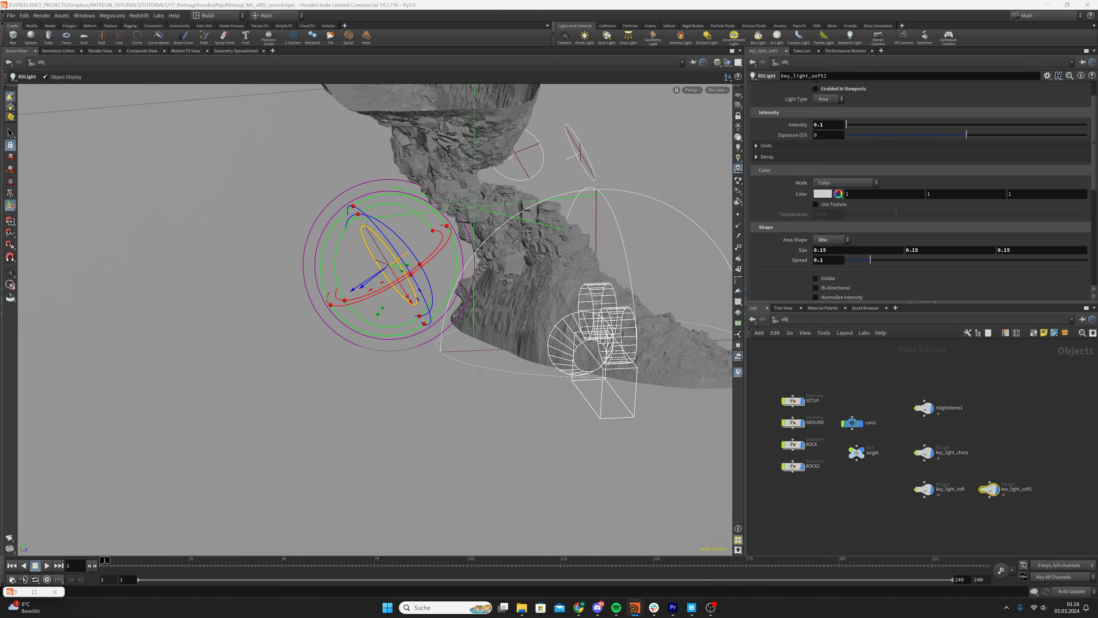
# Fine-tune the X, Y and Z translation of key_light_soft1, raising Y to about 0.4 and shifting it farther from the rocks along Z
pyautogui.scroll(3, 783, 126)
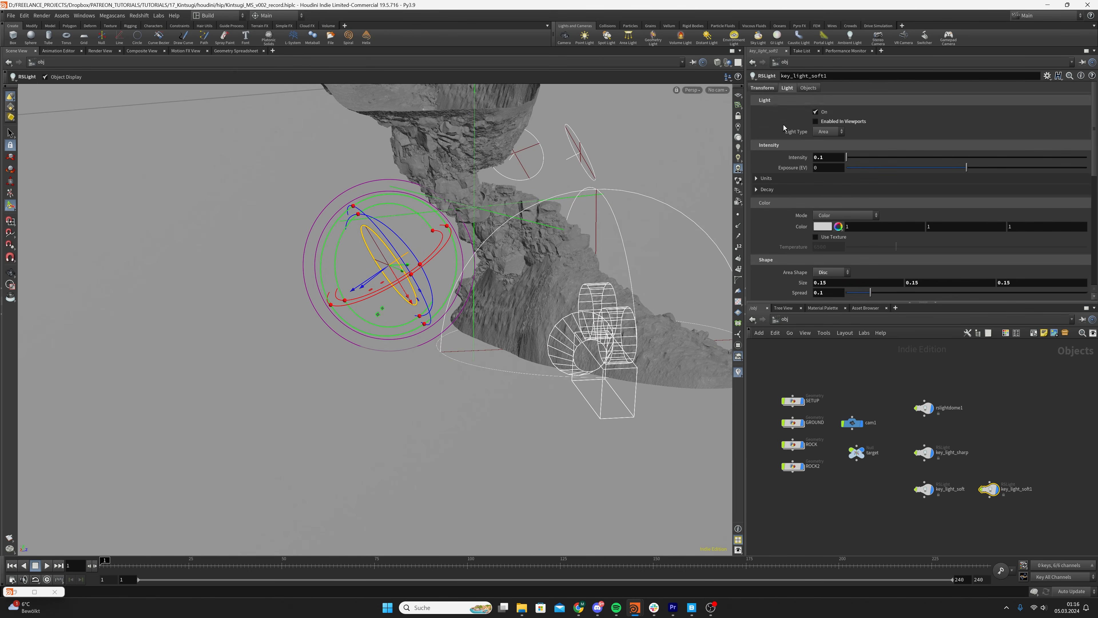
pyautogui.click(762, 88)
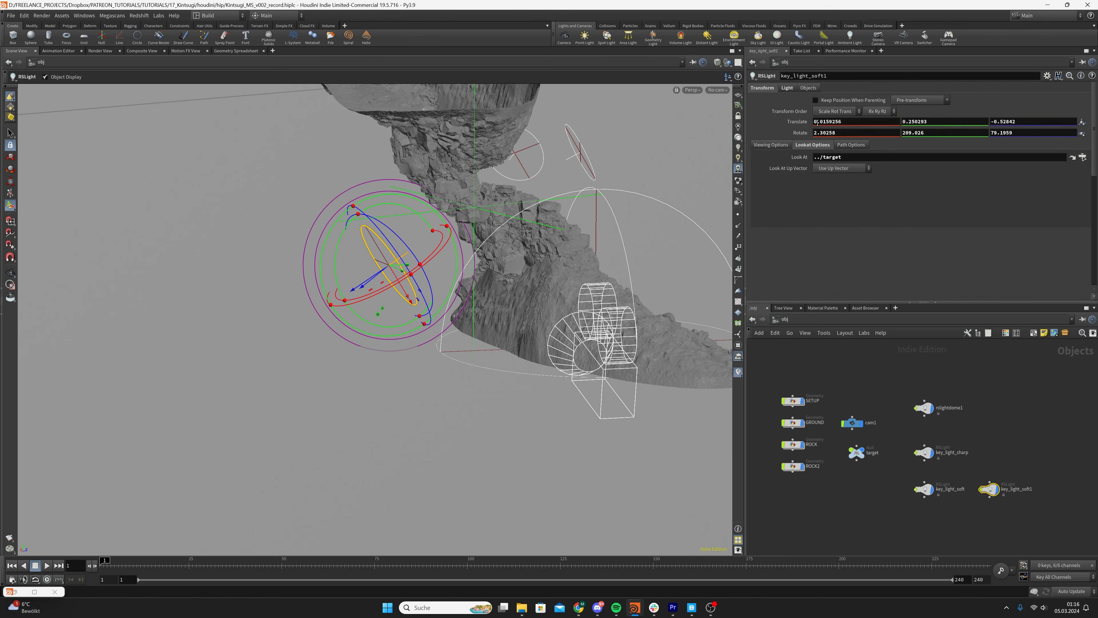
pyautogui.moveTo(818, 123); pyautogui.dragTo(818, 123, button='middle')
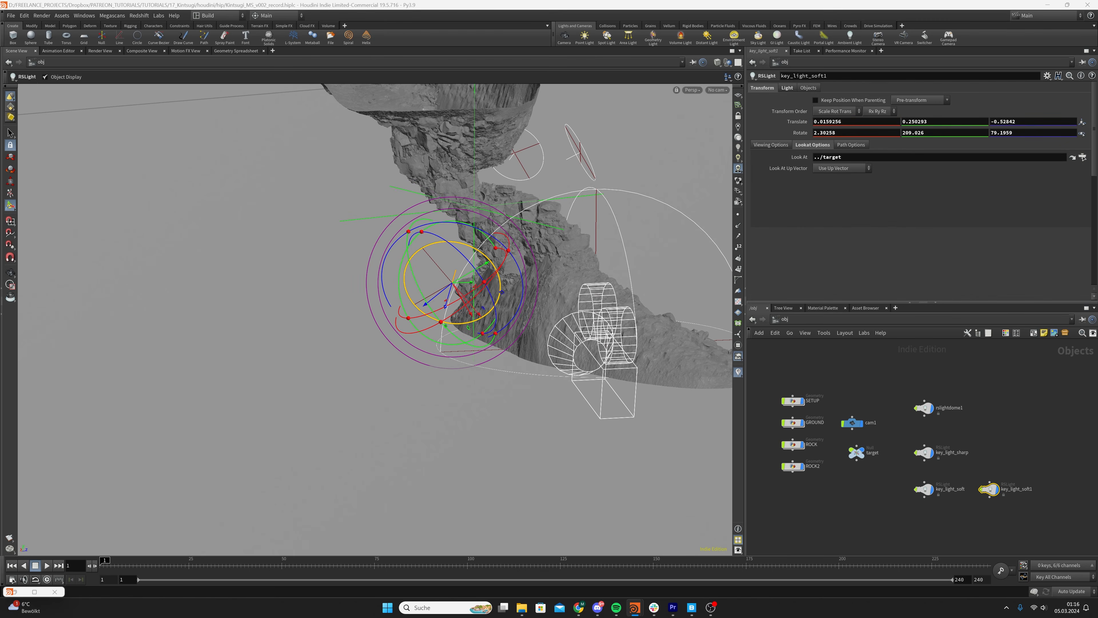
pyautogui.moveTo(921, 122); pyautogui.dragTo(921, 121, button='middle')
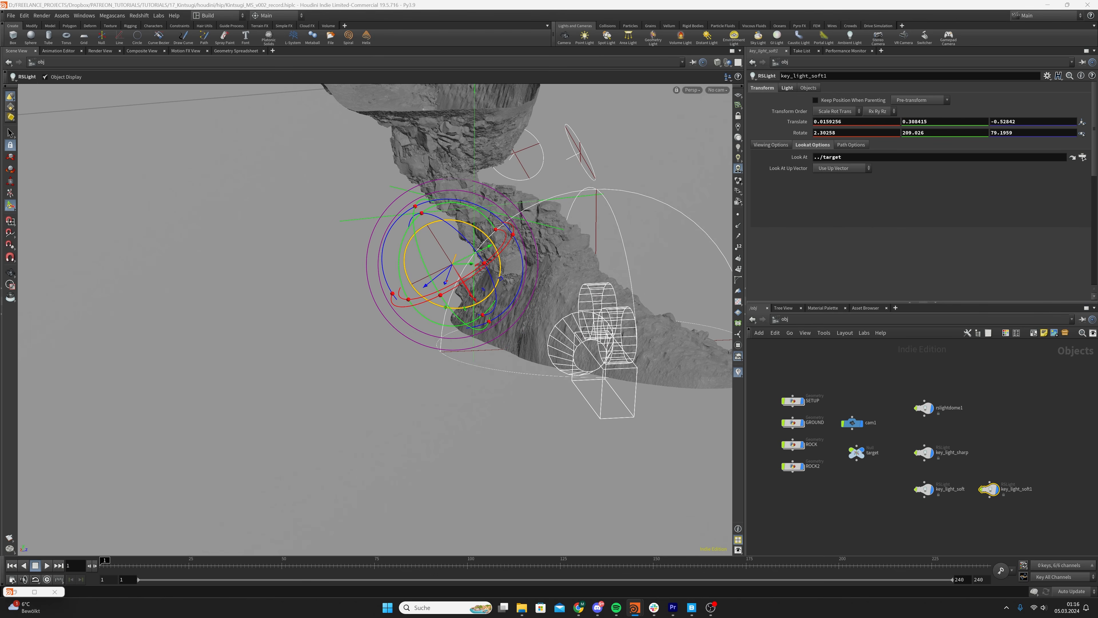
pyautogui.moveTo(1009, 123); pyautogui.dragTo(1009, 124, button='middle')
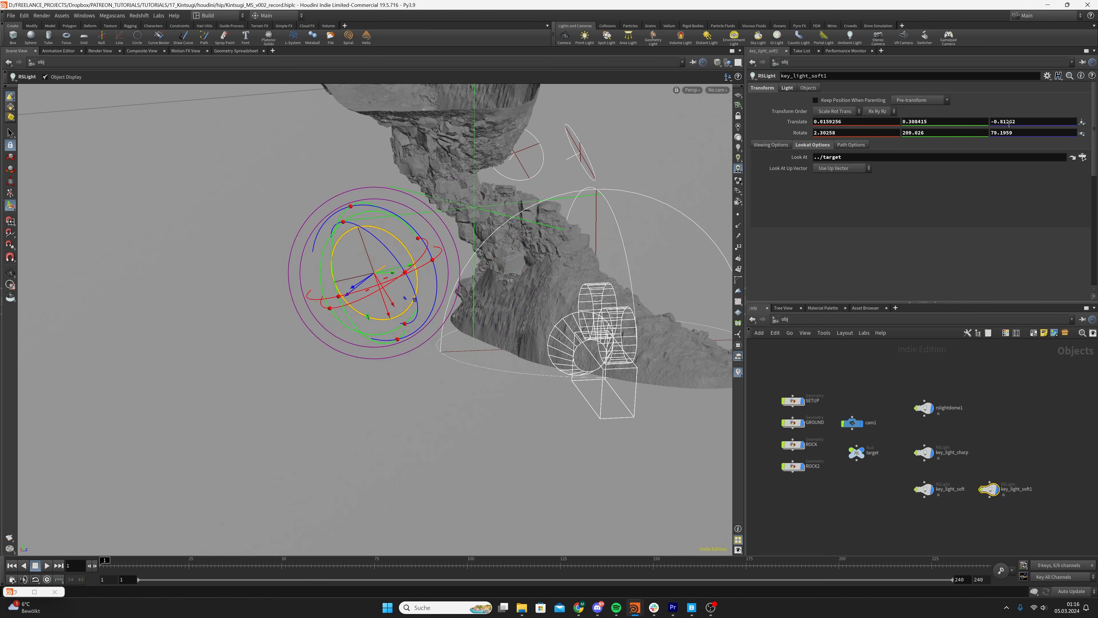
pyautogui.moveTo(484, 246)
pyautogui.keyDown('alt'); pyautogui.mouseDown()
pyautogui.moveTo(540, 243)
pyautogui.moveTo(478, 260)
pyautogui.mouseUp(); pyautogui.keyUp('alt')
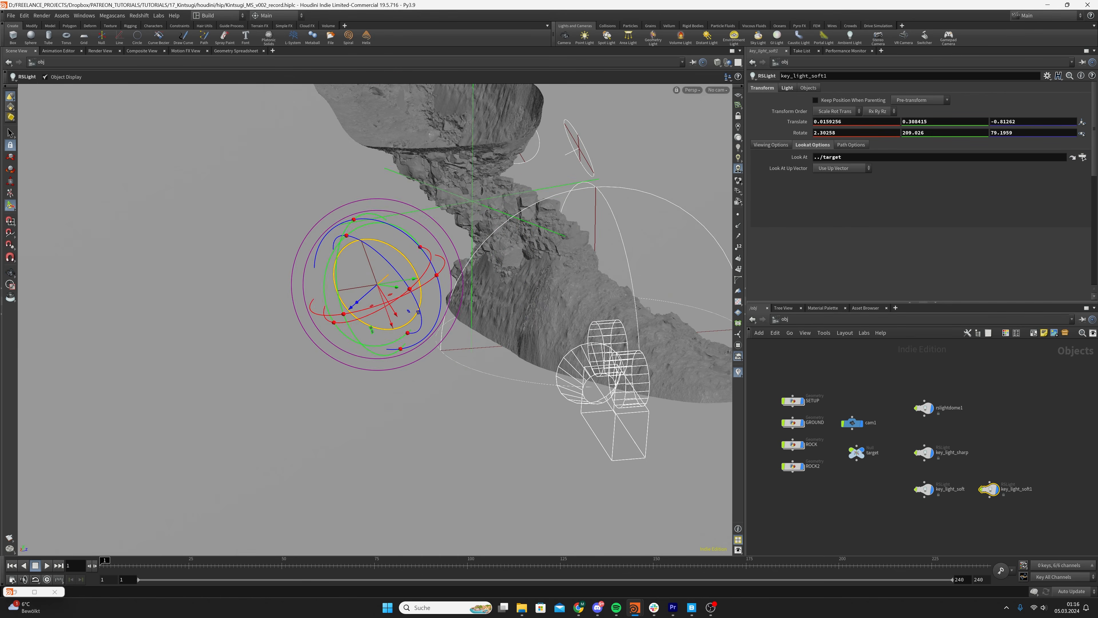
# Set the rotation of key_light_soft1 to 26.2804, -176.626 and 82.9058
pyautogui.click(856, 133)
pyautogui.write('26.2804')
pyautogui.press('Return')
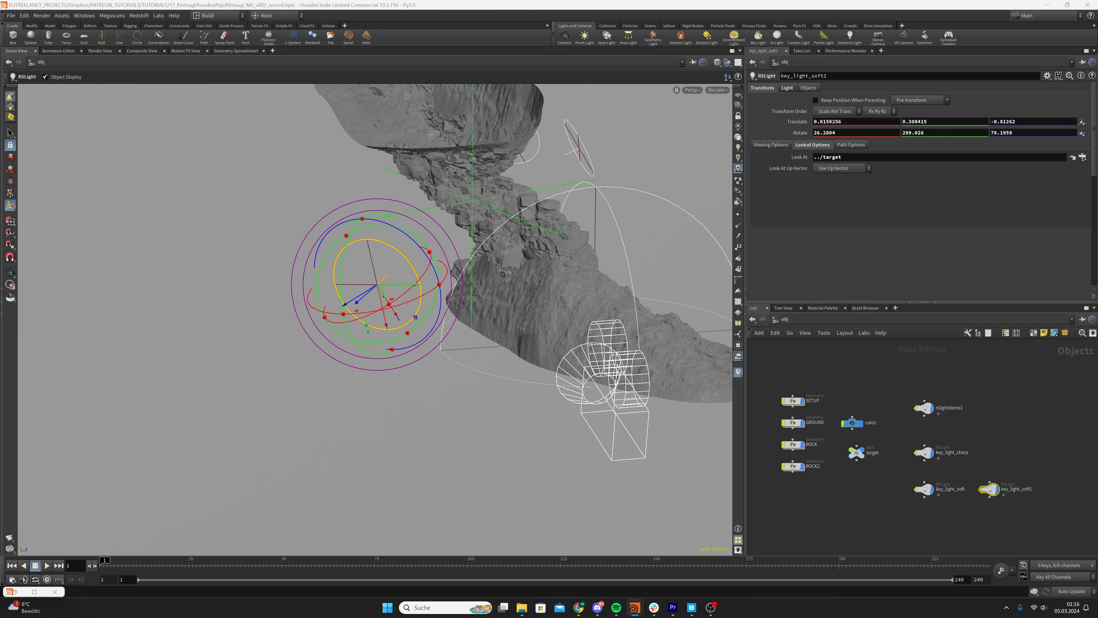
pyautogui.doubleClick(916, 134)
pyautogui.hotkey('ctrl', 'v')
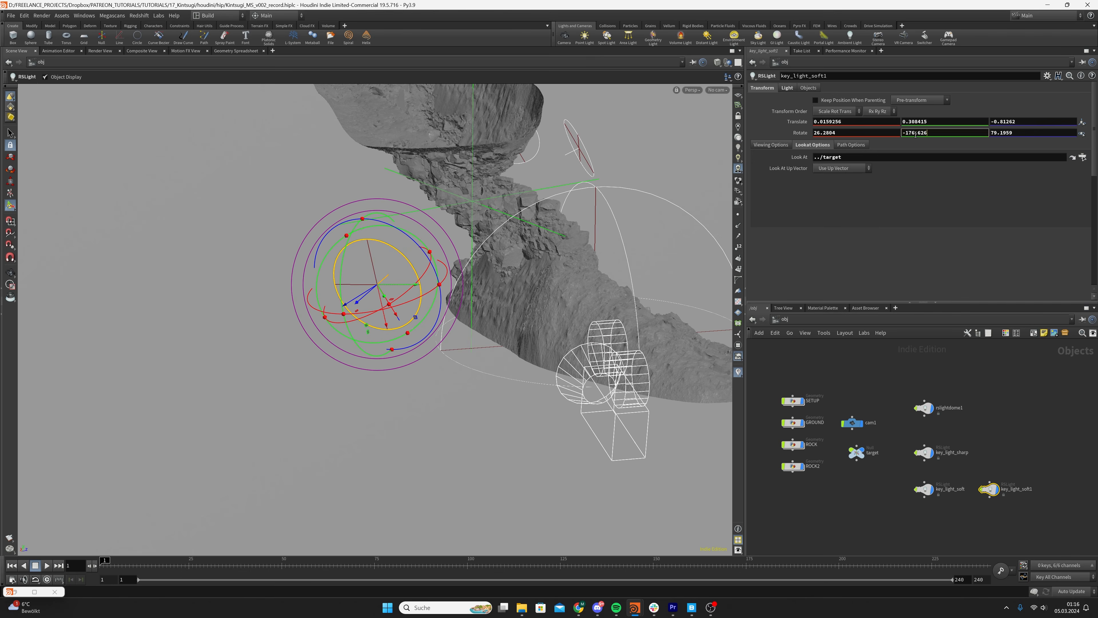
pyautogui.press('Return')
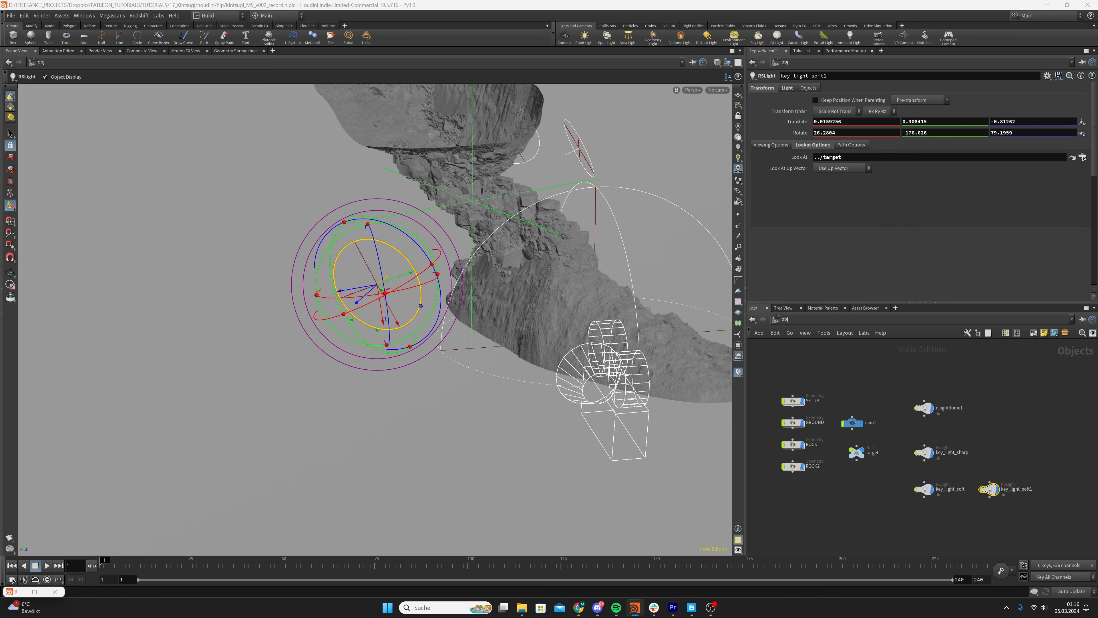
pyautogui.doubleClick(1009, 133)
pyautogui.write('82.9058')
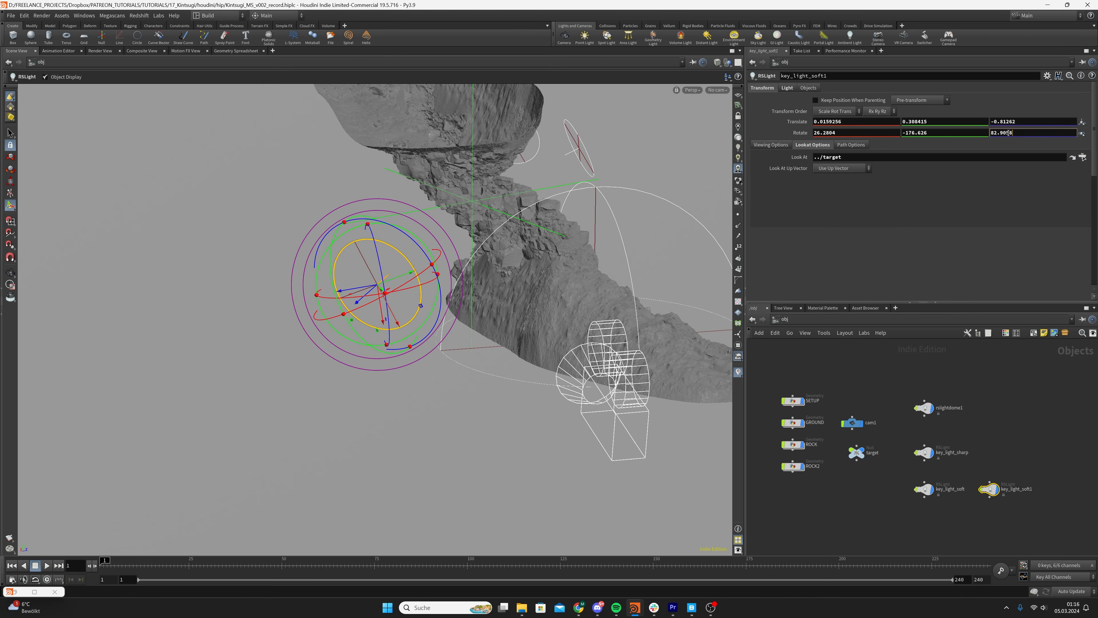
pyautogui.press('Return')
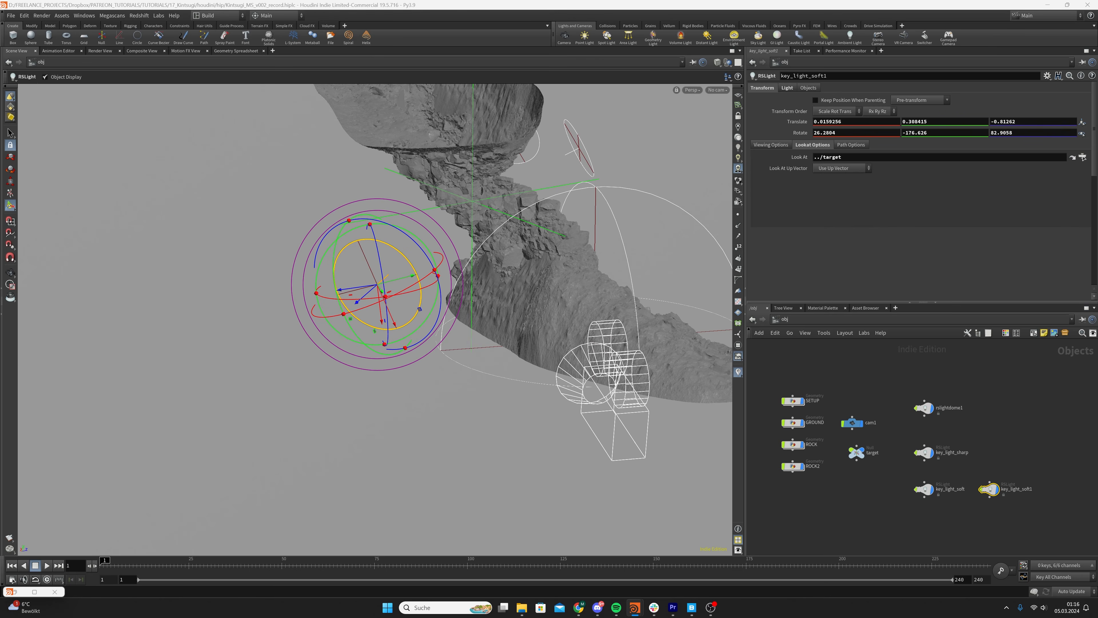
# Set the Global Illumination contribution of key_light_soft1 to 1
pyautogui.click(788, 87)
pyautogui.scroll(-5, 821, 195)
pyautogui.moveTo(822, 248); pyautogui.dragTo(781, 255)
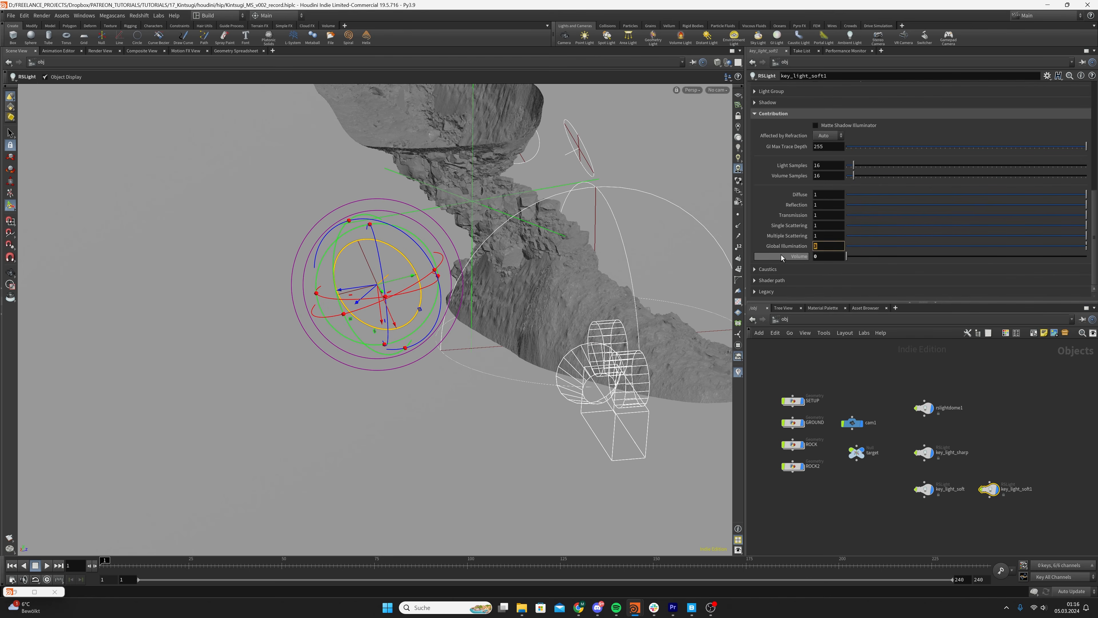
pyautogui.write('1')
pyautogui.press('Return')
pyautogui.scroll(8, 813, 124)
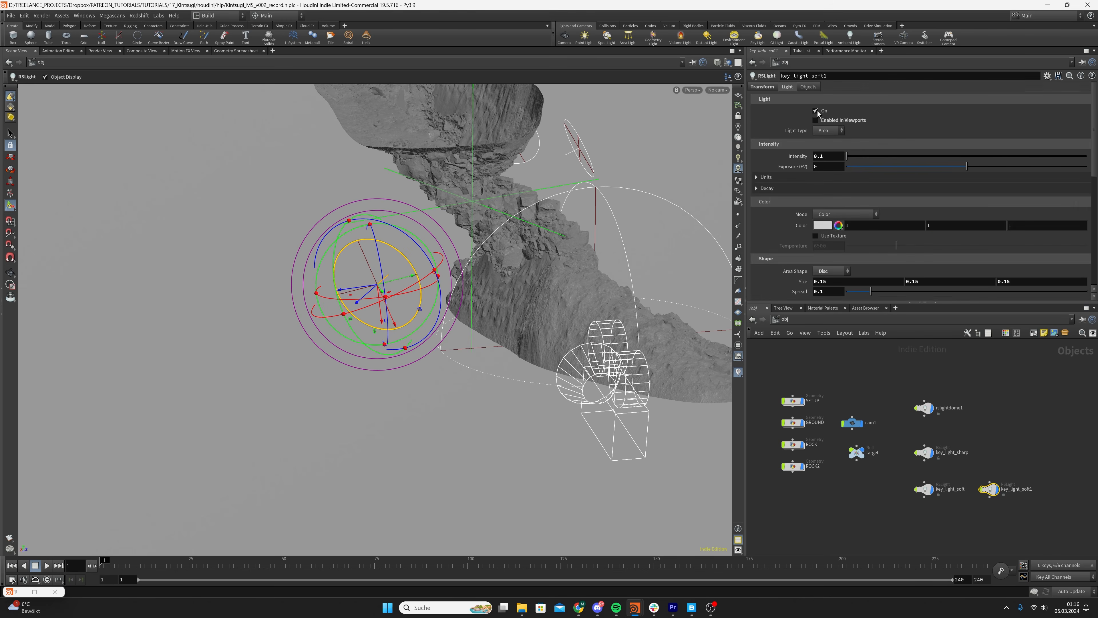
# Bring back the Redshift Render View and start a new render of the scene with the added light
pyautogui.click(34, 592)
pyautogui.doubleClick(532, 3)
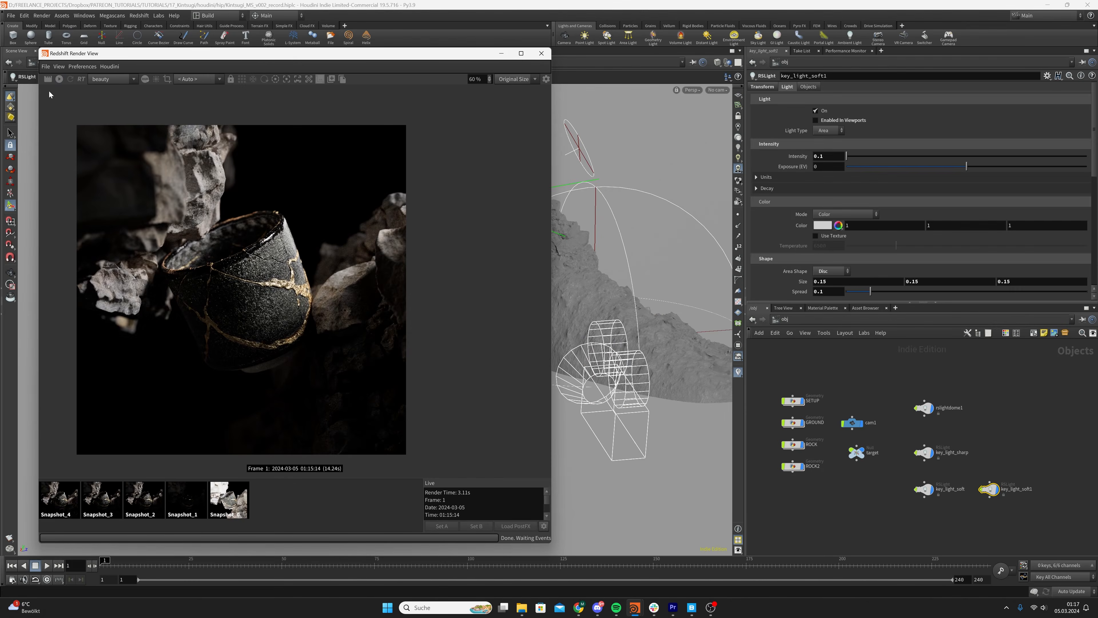
pyautogui.click(59, 80)
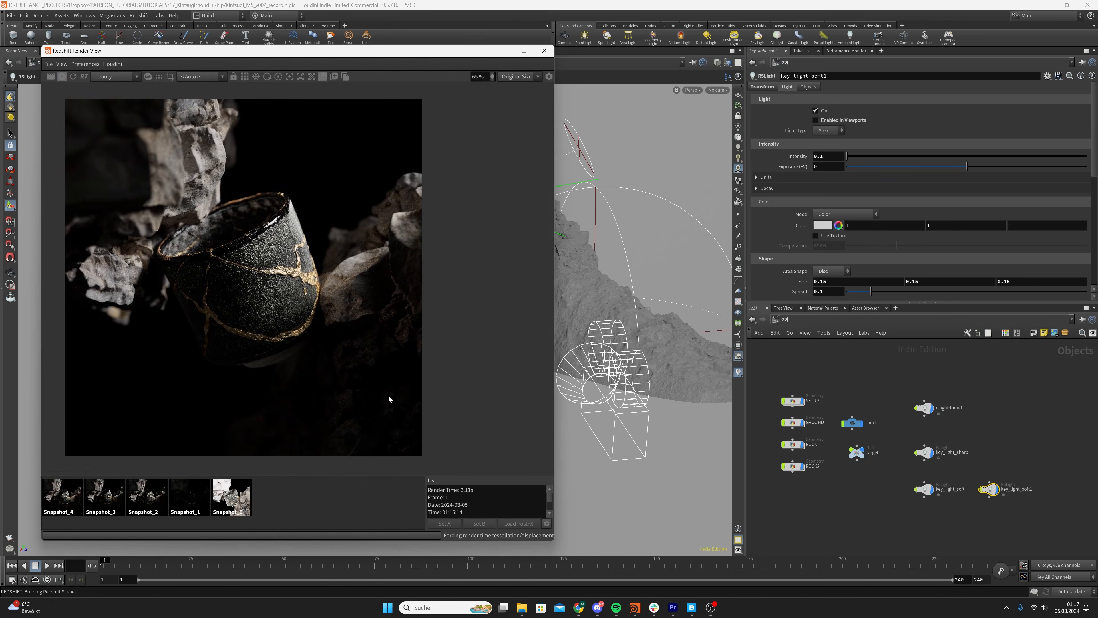
pyautogui.scroll(-1, 333, 398)
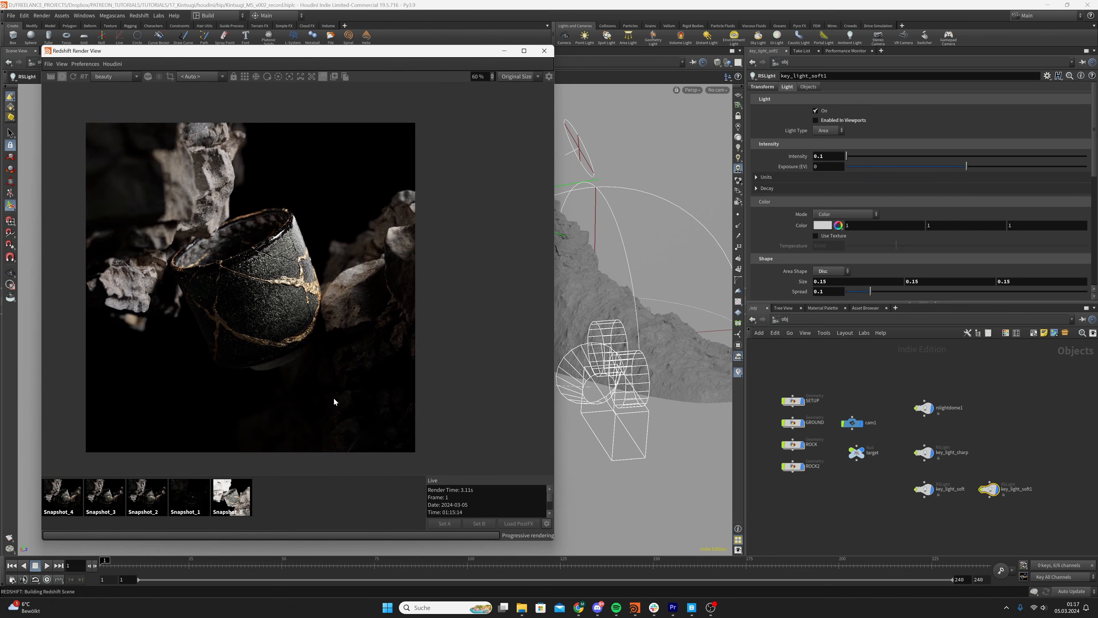
pyautogui.scroll(1, 315, 392)
pyautogui.scroll(-1, 317, 390)
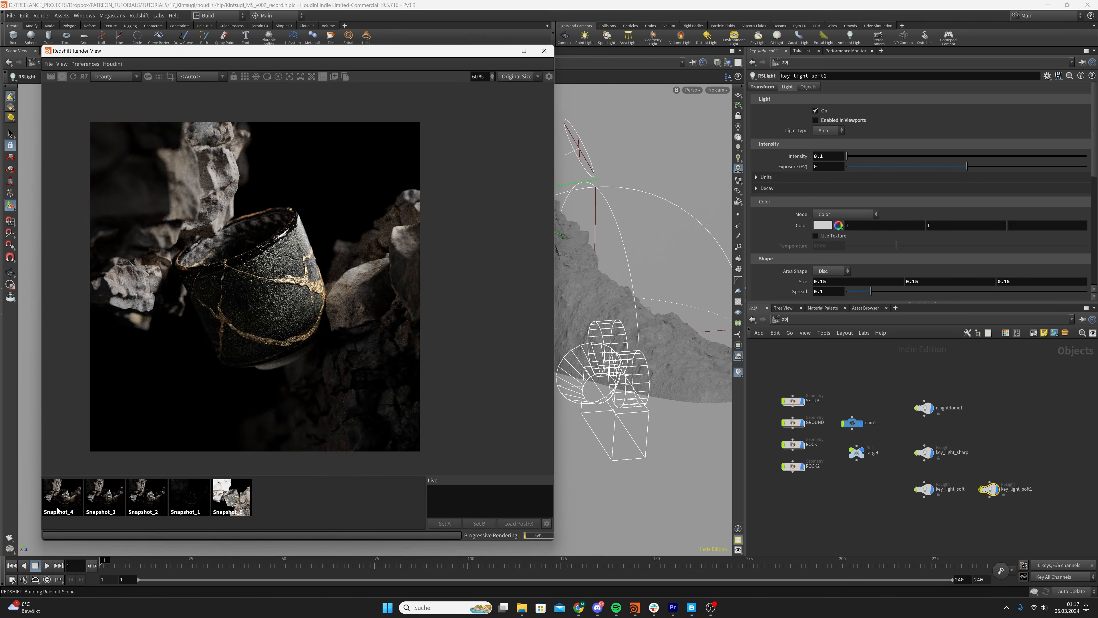
# Compare the current render with Snapshot_4 and store it as a new snapshot
pyautogui.click(65, 494)
pyautogui.click(282, 516)
pyautogui.click(335, 78)
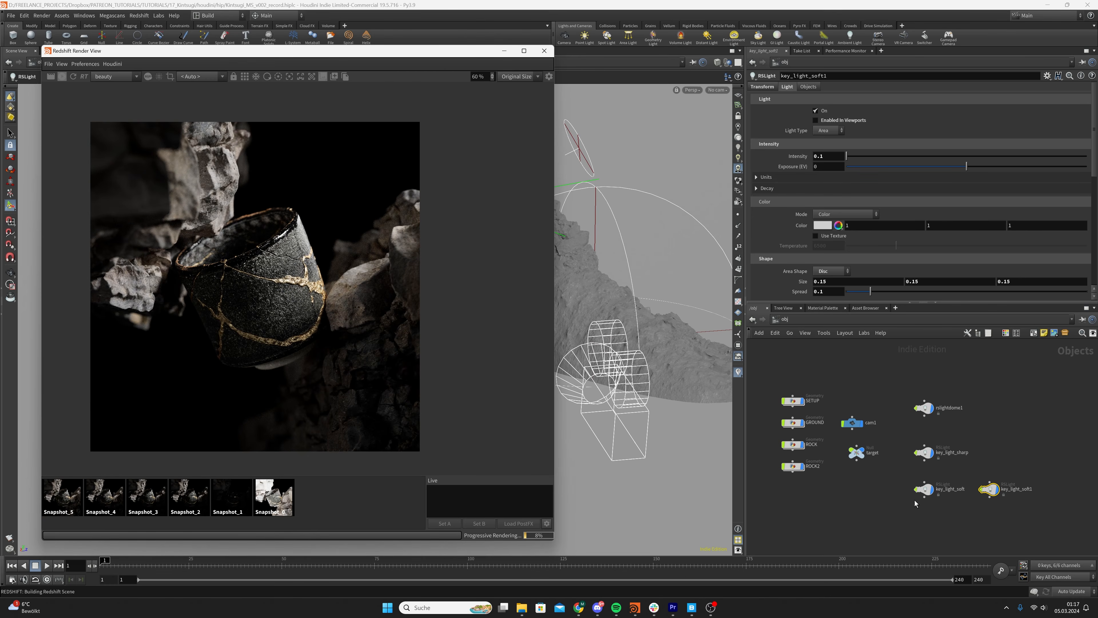
# Align the dome light and key light nodes neatly in the network, leave key_light_soft1 selected, and save the scene
pyautogui.hotkey('ctrl', 's')
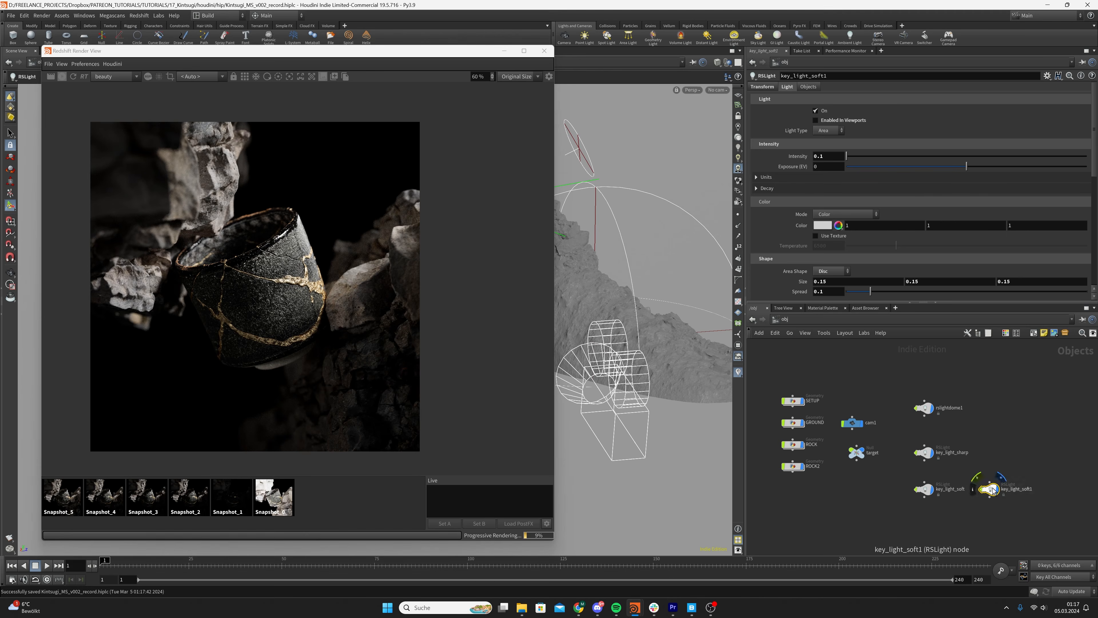
pyautogui.moveTo(994, 491); pyautogui.dragTo(985, 490)
pyautogui.moveTo(910, 387); pyautogui.dragTo(935, 508)
pyautogui.press('l')
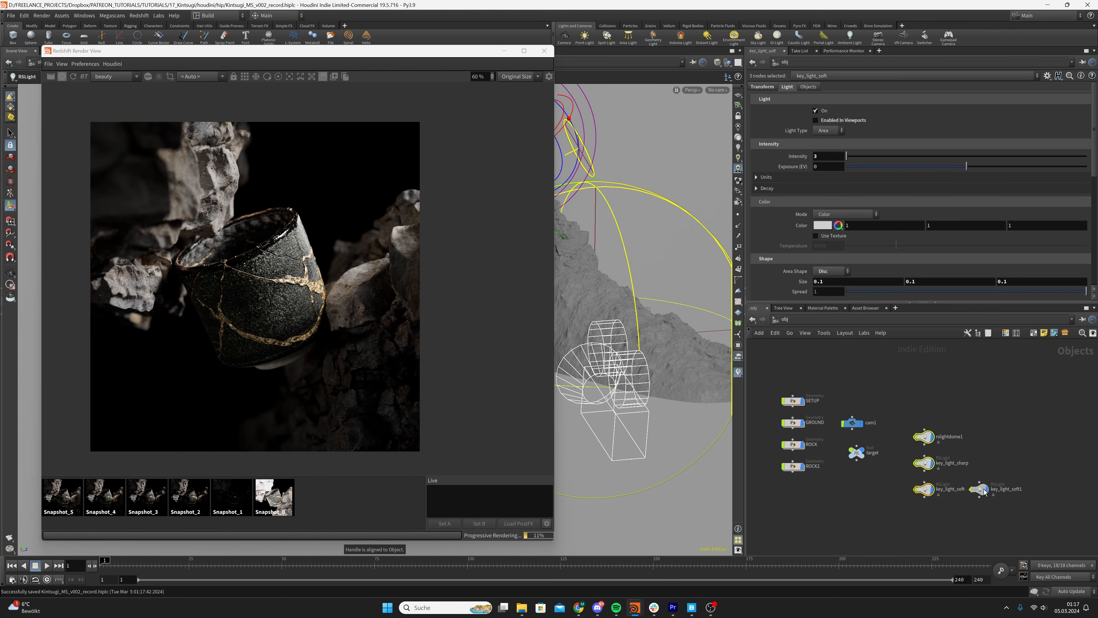
pyautogui.moveTo(922, 438)
pyautogui.mouseDown()
pyautogui.moveTo(927, 416)
pyautogui.moveTo(922, 444)
pyautogui.mouseUp()
pyautogui.click(883, 488)
pyautogui.hotkey('ctrl', 's')
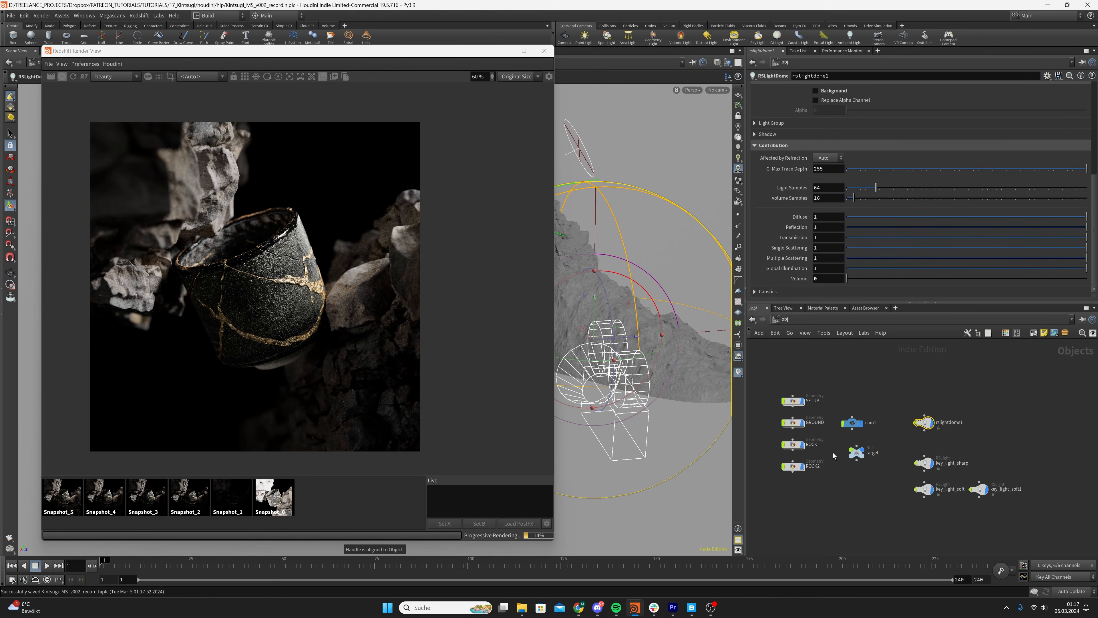
pyautogui.click(887, 494)
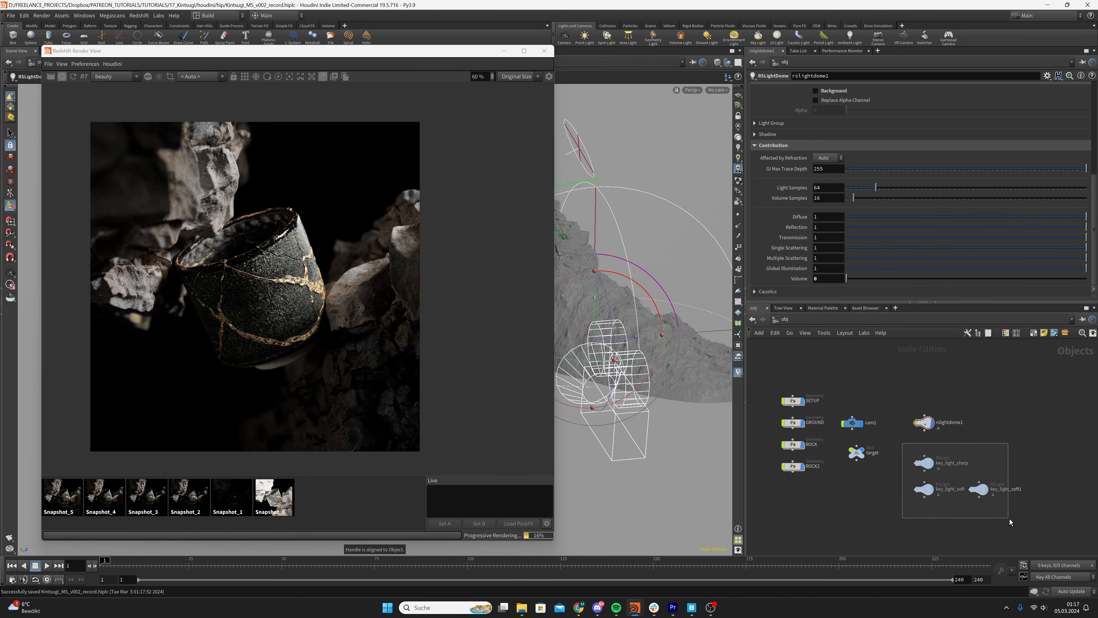
pyautogui.click(979, 488)
pyautogui.click(1002, 455)
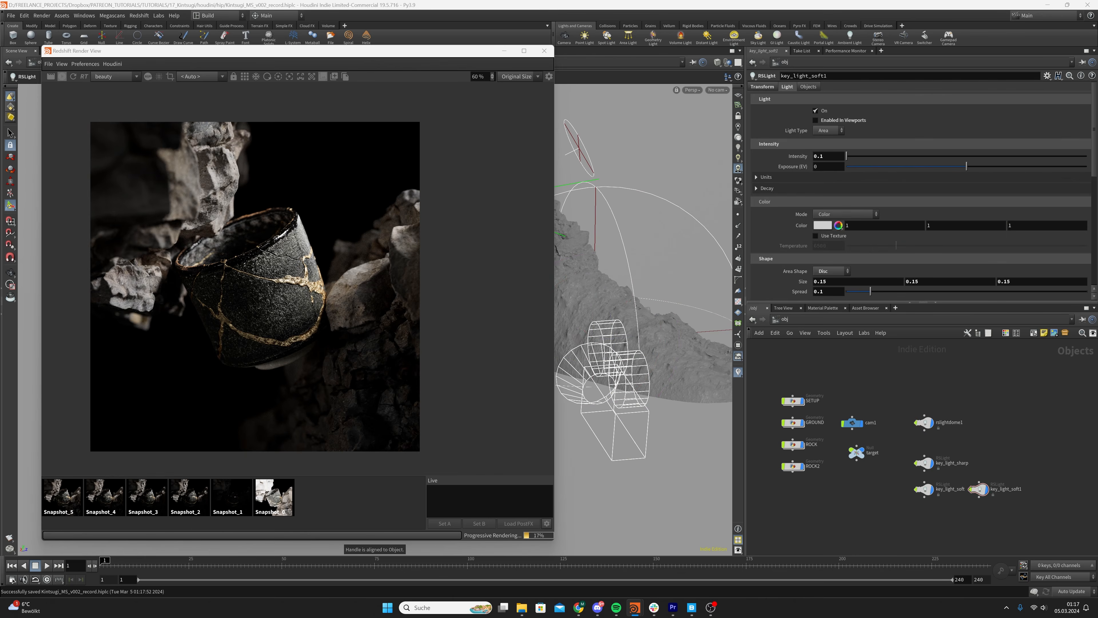
pyautogui.hotkey('ctrl', 's')
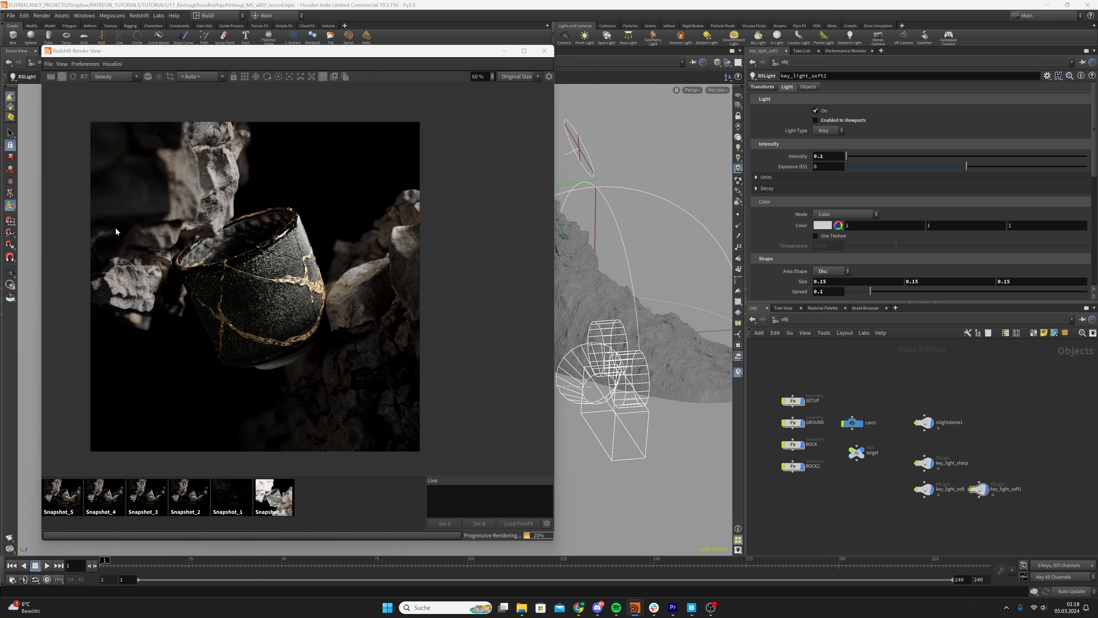
# Compare the render in progress with Snapshot_5, stop rendering, and save the scene
pyautogui.click(47, 499)
pyautogui.click(329, 503)
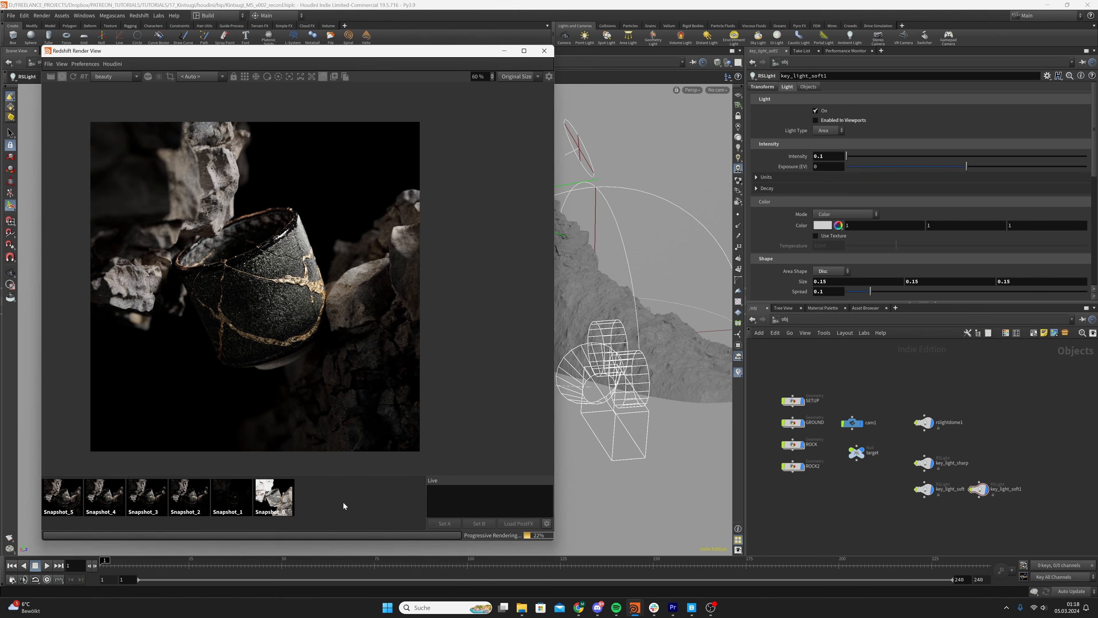
pyautogui.click(63, 76)
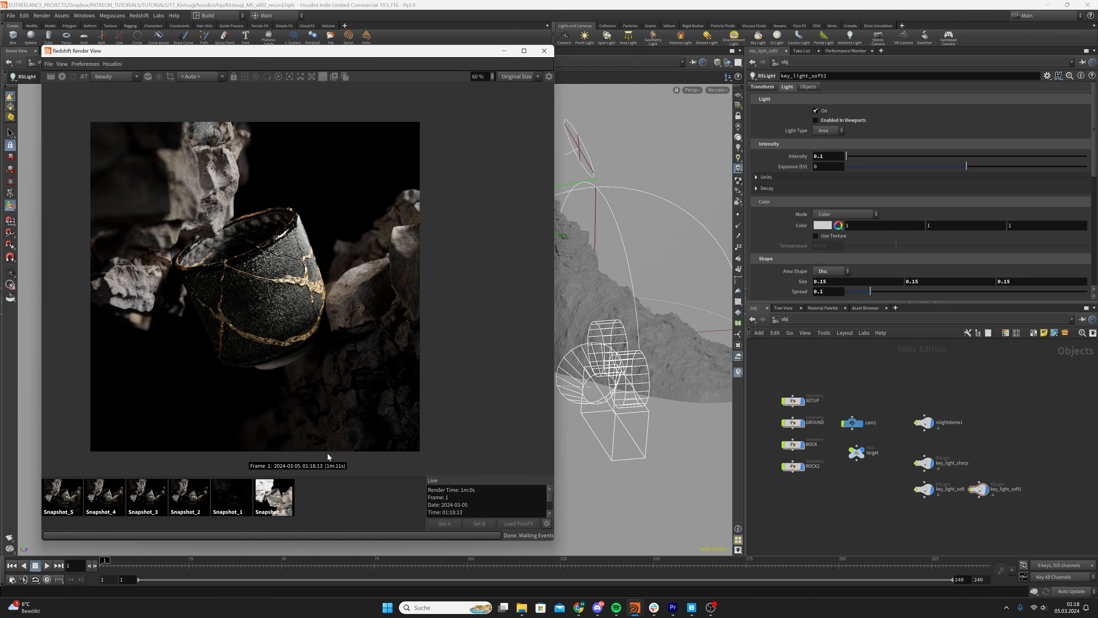
pyautogui.hotkey('ctrl', 's')
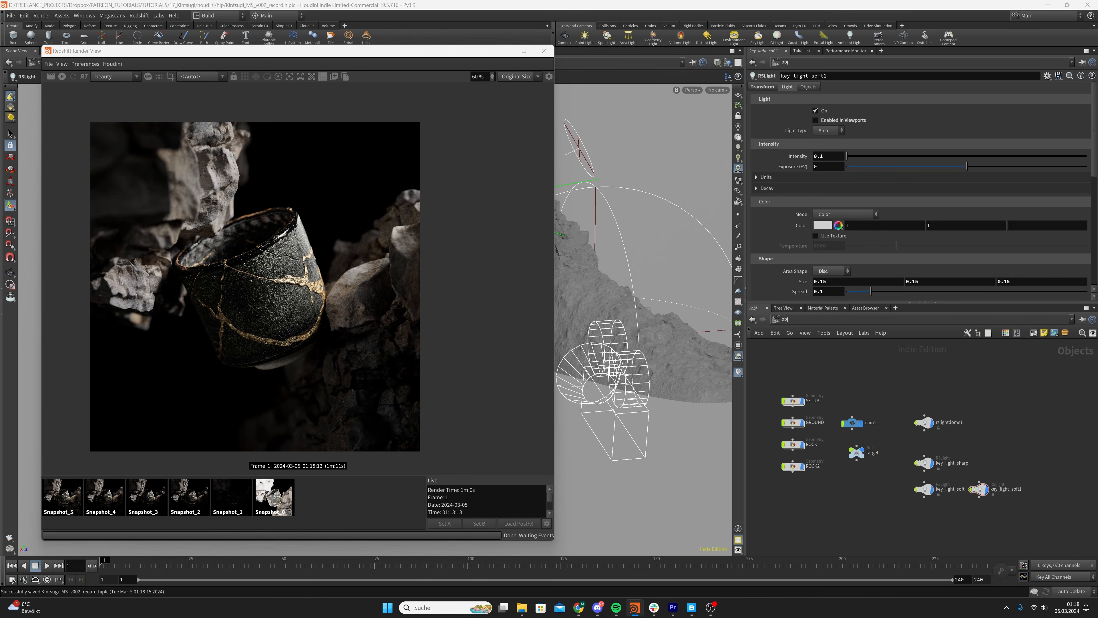
pyautogui.press('Tab')
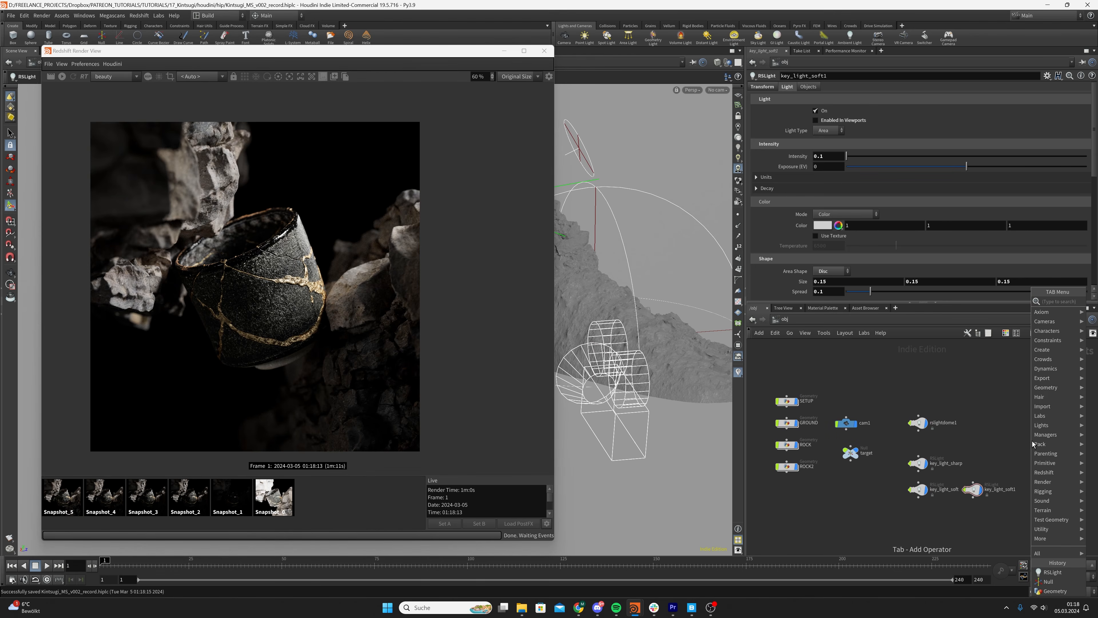
pyautogui.write('rslight')
pyautogui.press('Return')
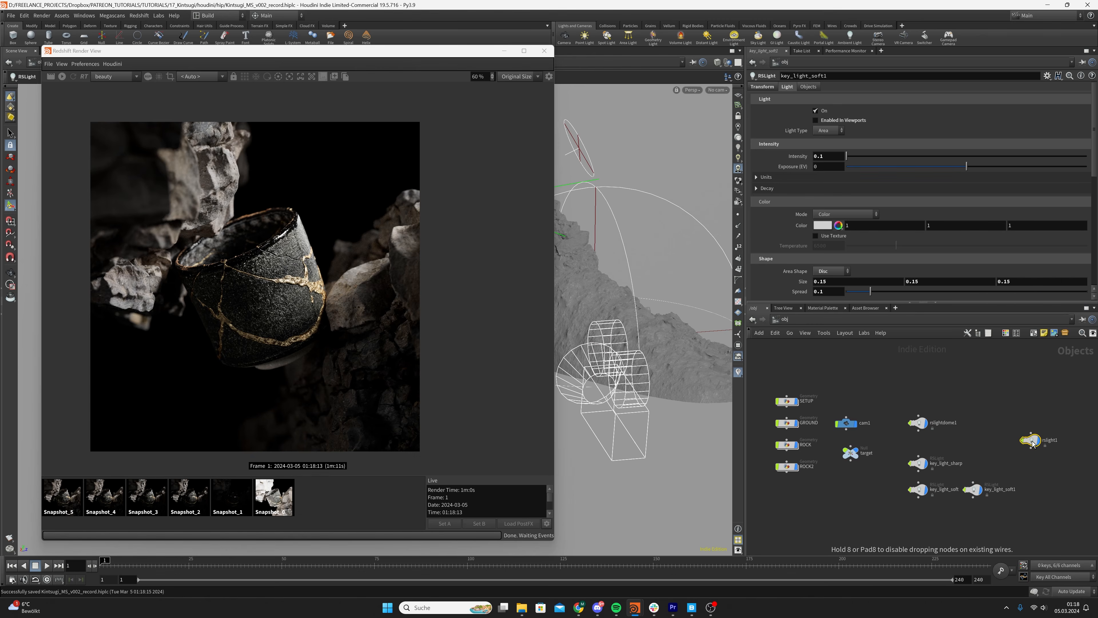
pyautogui.click(1032, 441)
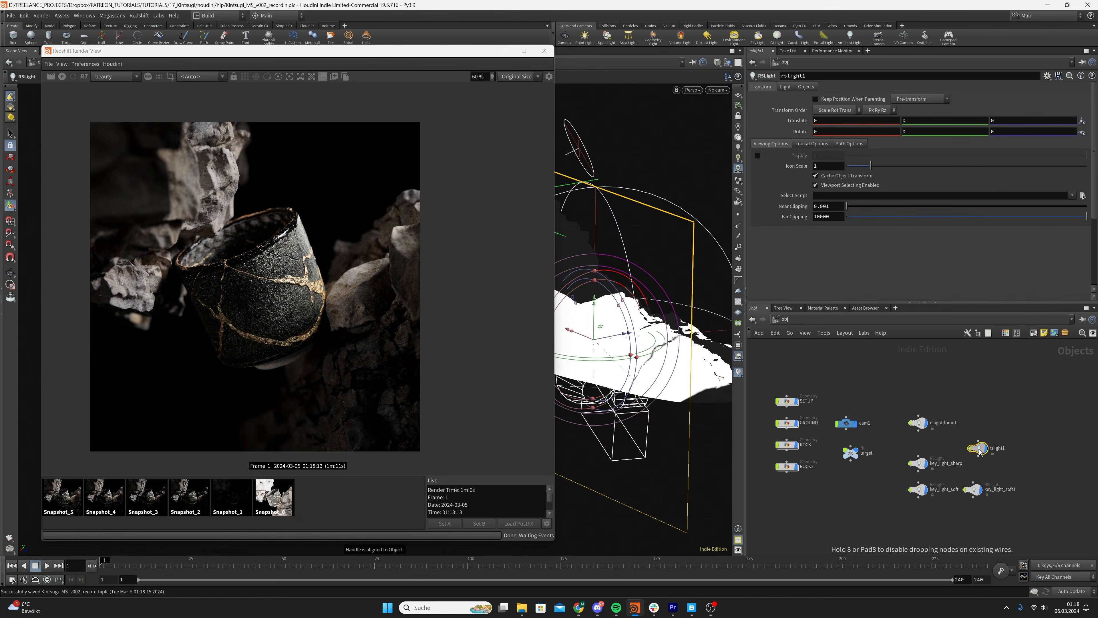
pyautogui.press('i')
pyautogui.press('u')
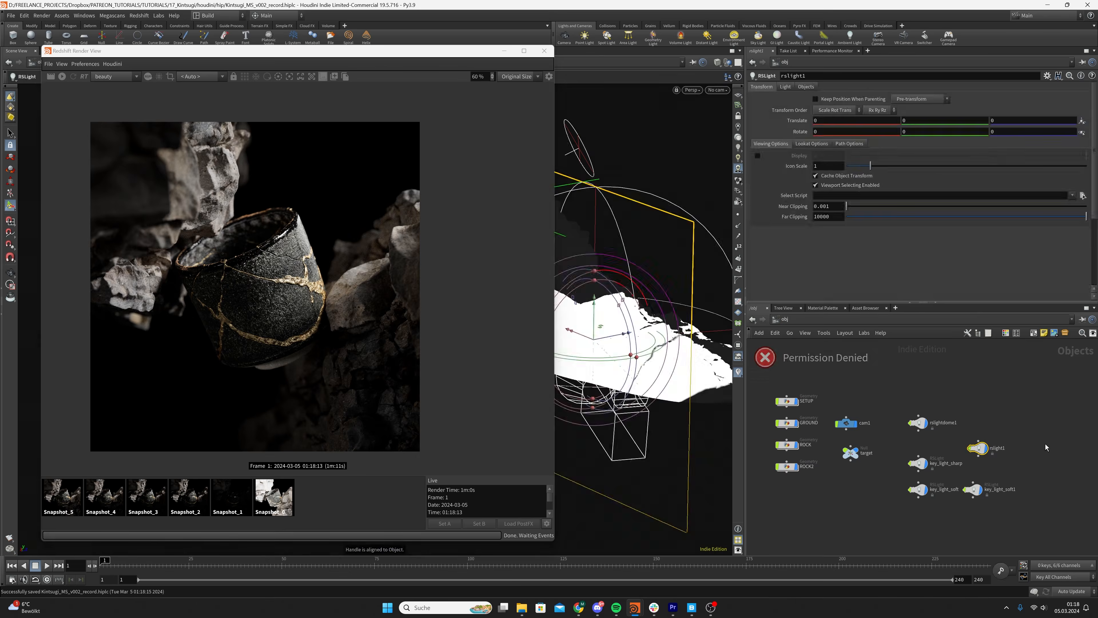
pyautogui.press('Delete')
# Paste a copy of key_light_soft1 beside rslightdome1 and rename it volume
pyautogui.hotkey('ctrl', 'v')
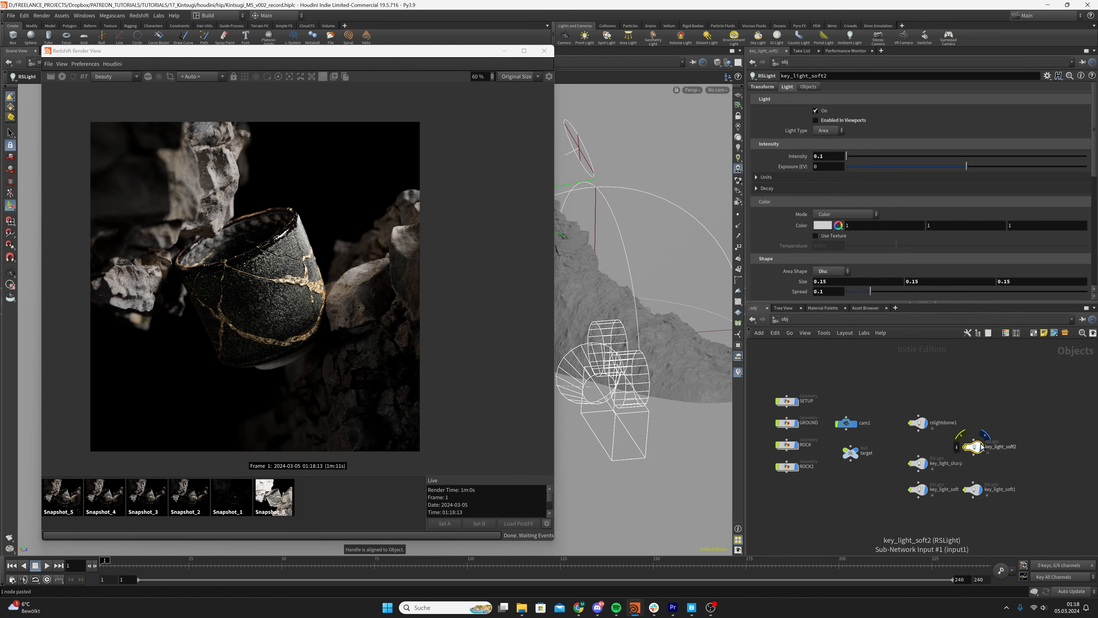
pyautogui.click(987, 424)
pyautogui.doubleClick(1002, 423)
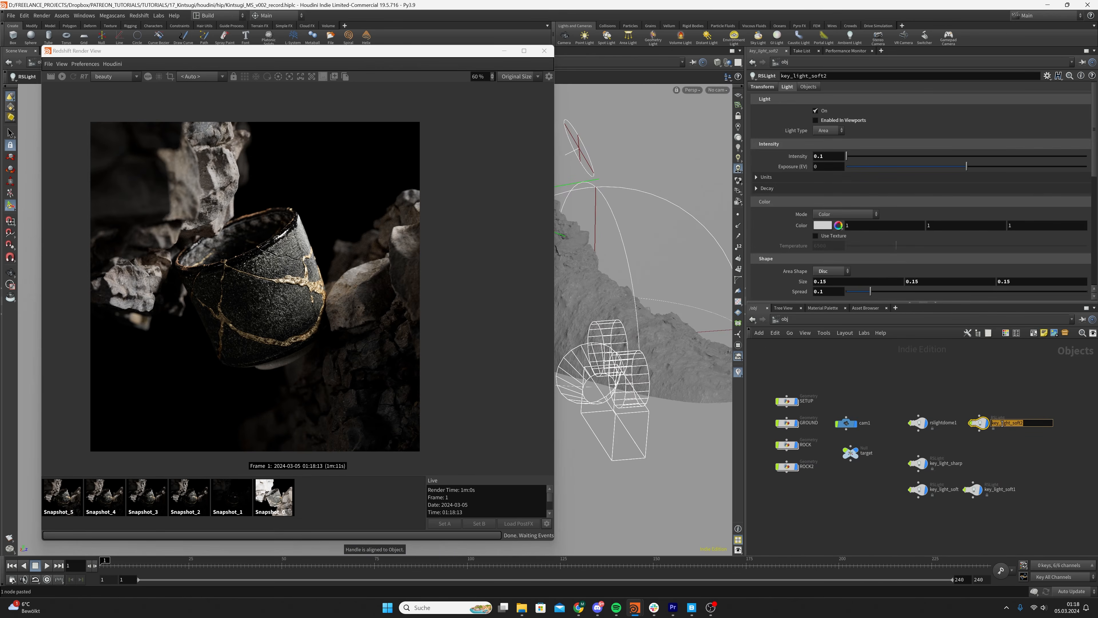
pyautogui.write('co')
pyautogui.press('BackSpace')
pyautogui.write('volume')
pyautogui.press('Return')
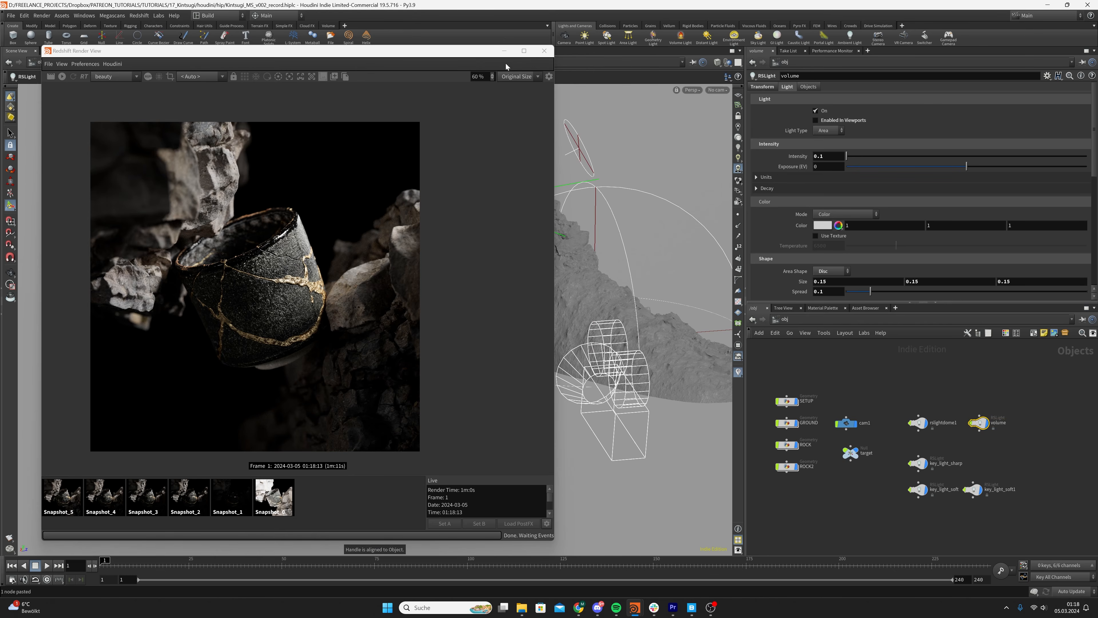
# Minimize the render view and move the volume light across the scene to just behind the original key lights
pyautogui.click(505, 50)
pyautogui.keyDown('alt'); pyautogui.moveTo(496, 240); pyautogui.dragTo(421, 373, button='middle'); pyautogui.keyUp('alt')
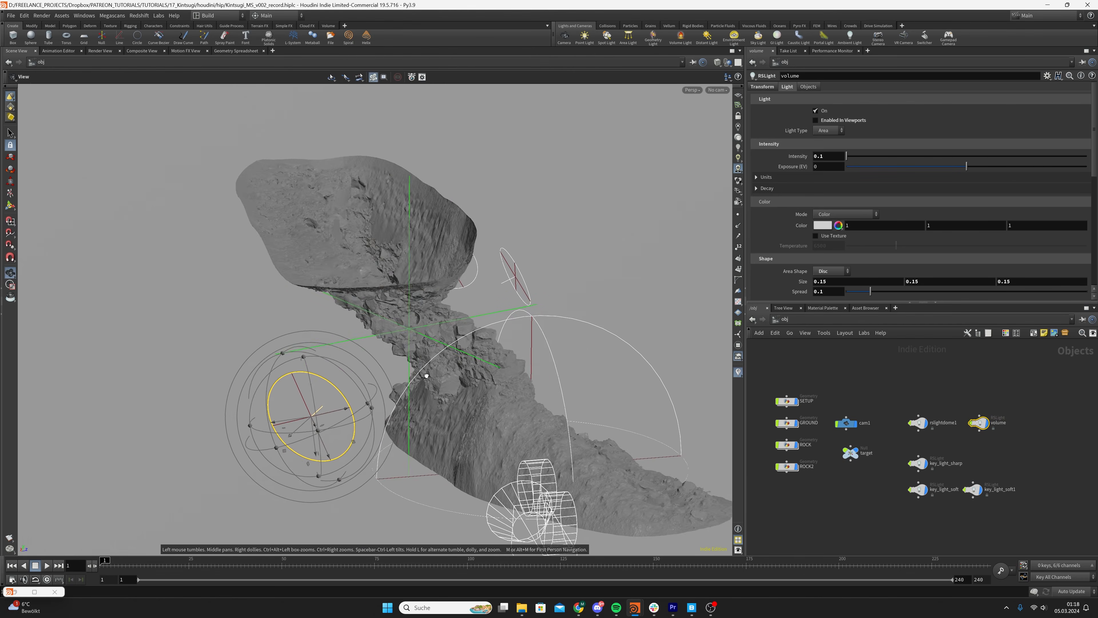
pyautogui.keyDown('alt'); pyautogui.moveTo(422, 373); pyautogui.dragTo(374, 381); pyautogui.keyUp('alt')
pyautogui.press('Return')
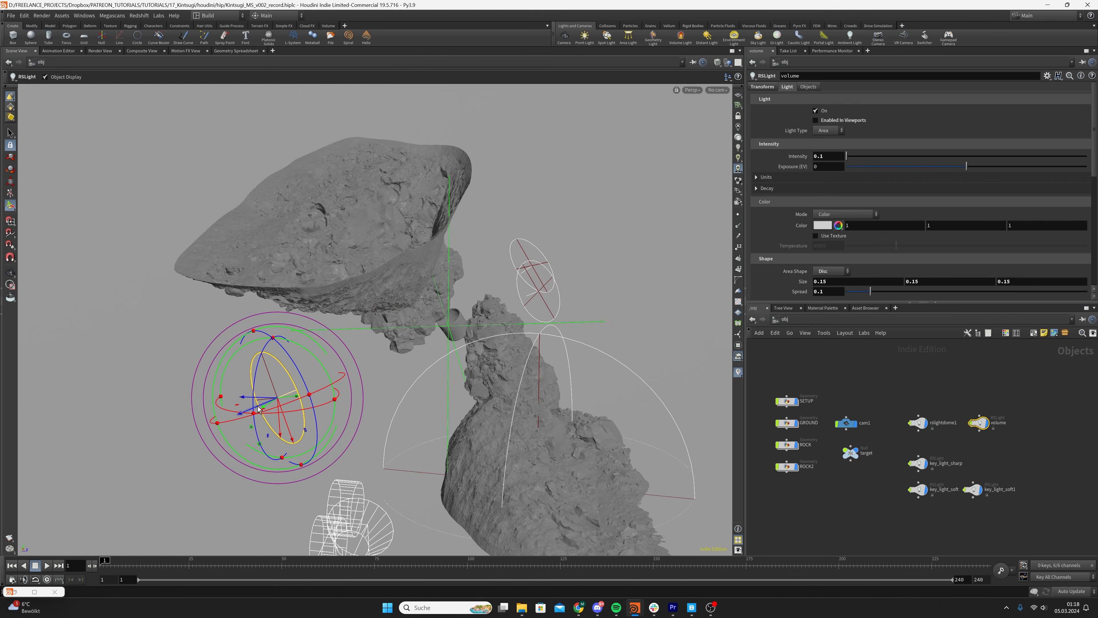
pyautogui.moveTo(259, 409); pyautogui.dragTo(608, 279)
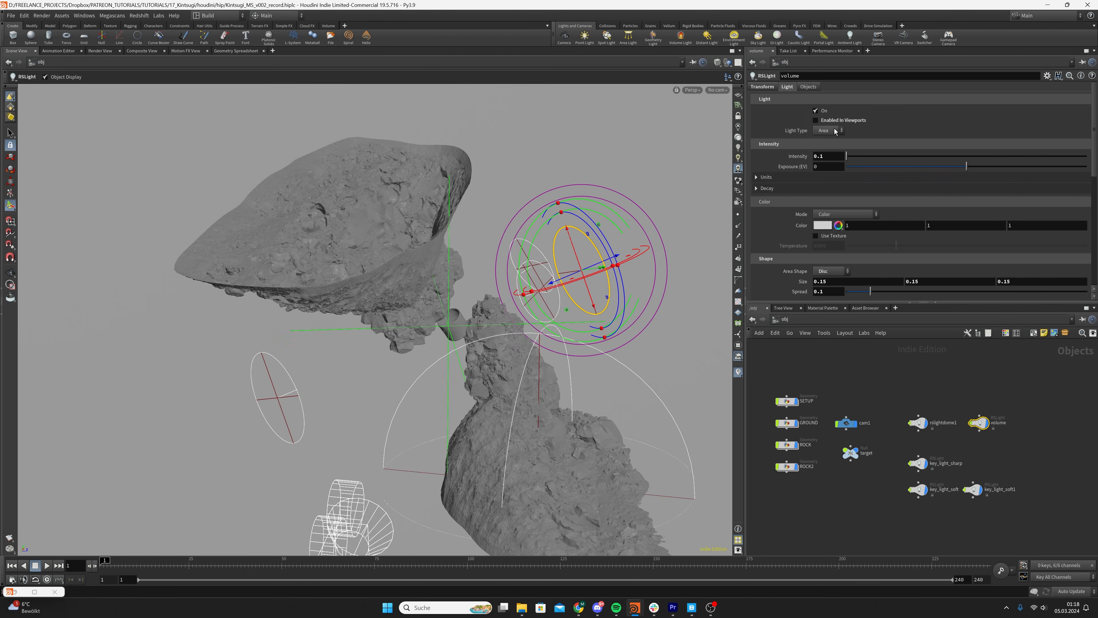
# Change the light type of the volume light to Spot
pyautogui.click(836, 131)
pyautogui.click(824, 158)
pyautogui.press('Escape')
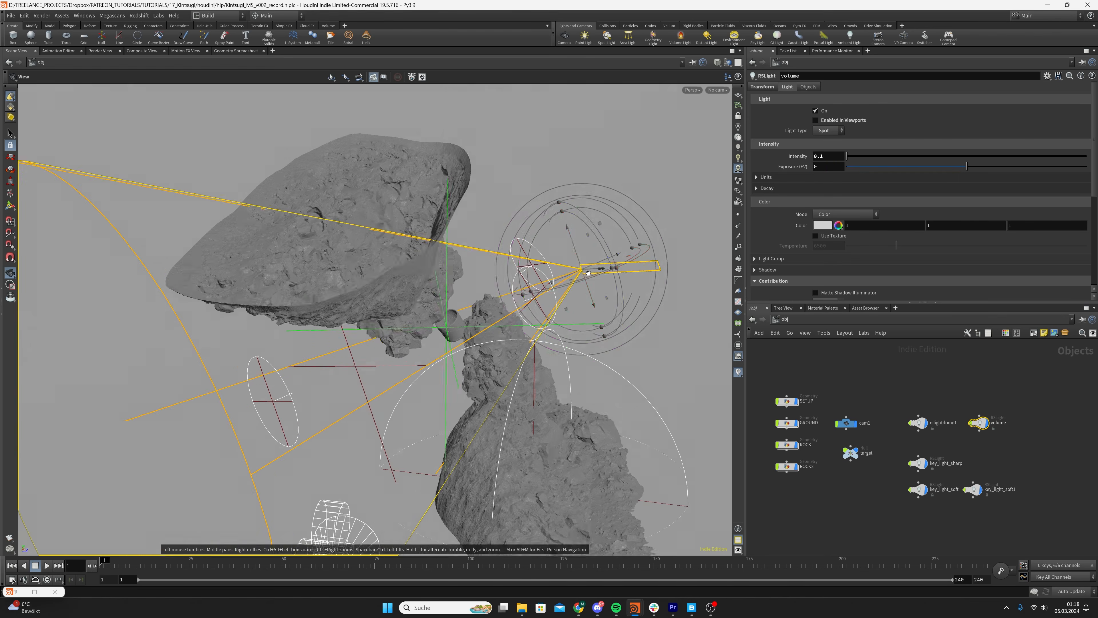
pyautogui.moveTo(588, 273)
pyautogui.keyDown('alt'); pyautogui.mouseDown()
pyautogui.moveTo(495, 328)
pyautogui.moveTo(601, 253)
pyautogui.moveTo(585, 275)
pyautogui.mouseUp(); pyautogui.keyUp('alt')
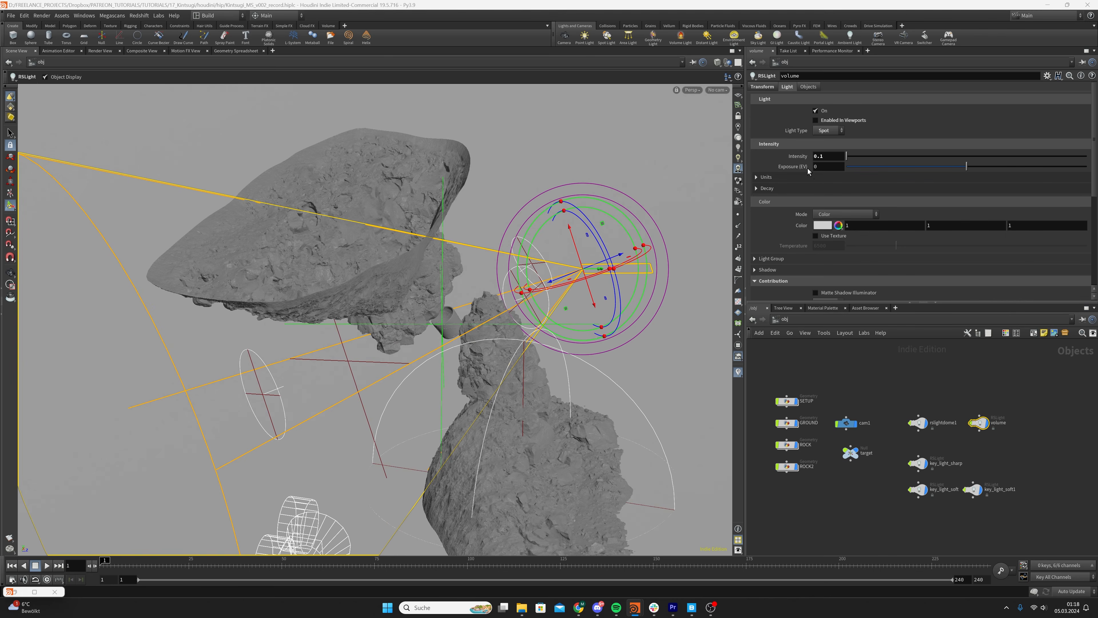
# Set the volume light's Volume contribution to 200 and its spot Cone Angle to 10
pyautogui.scroll(-3, 823, 150)
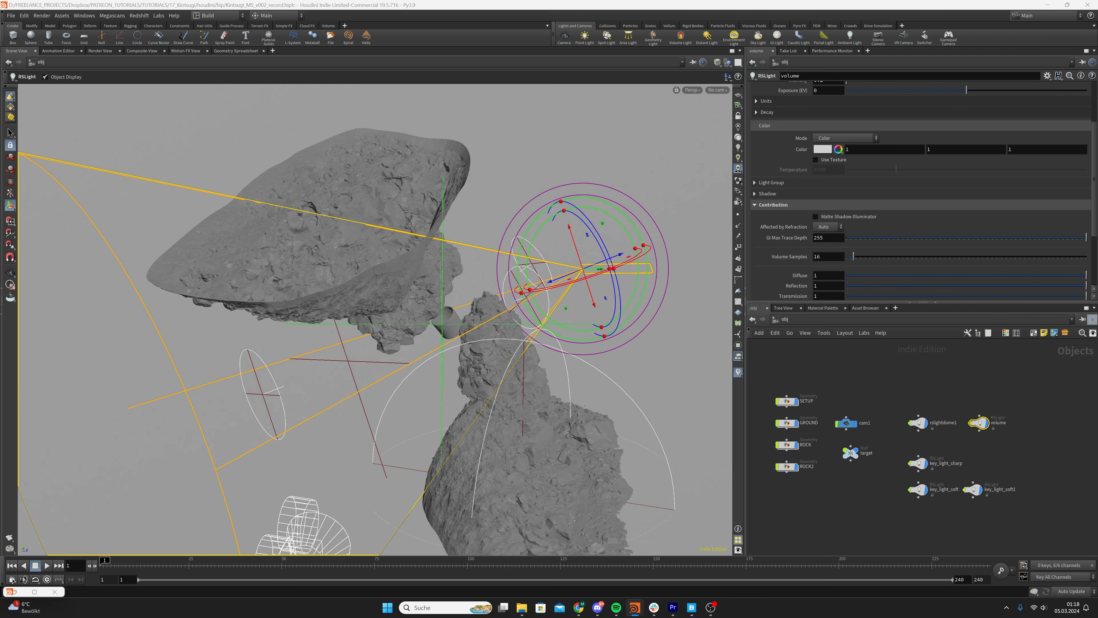
pyautogui.scroll(-4, 805, 212)
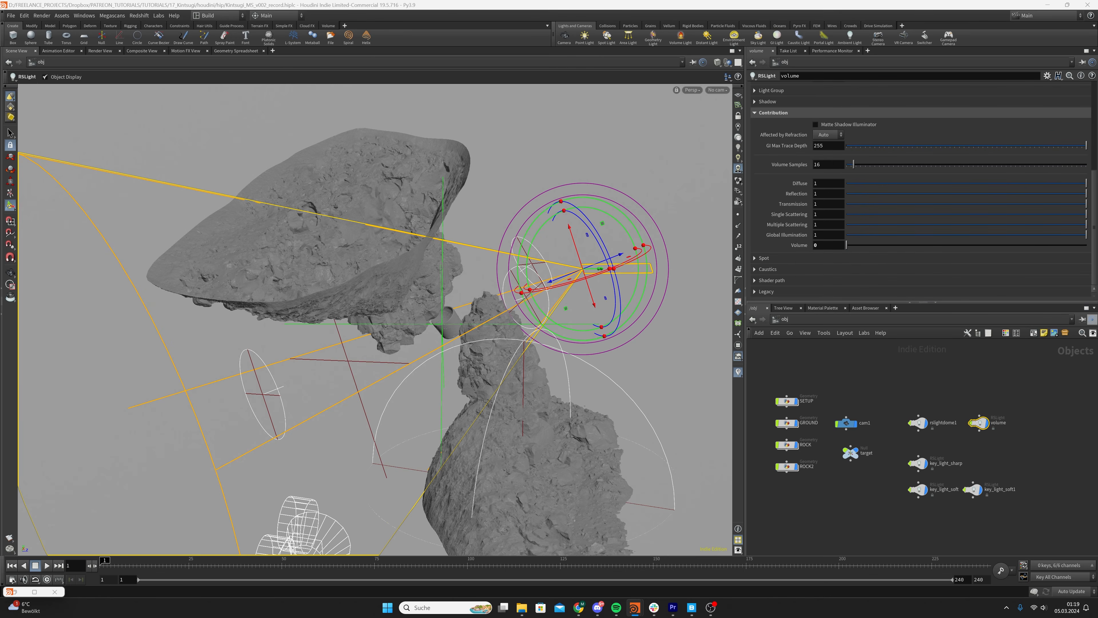
pyautogui.write('20')
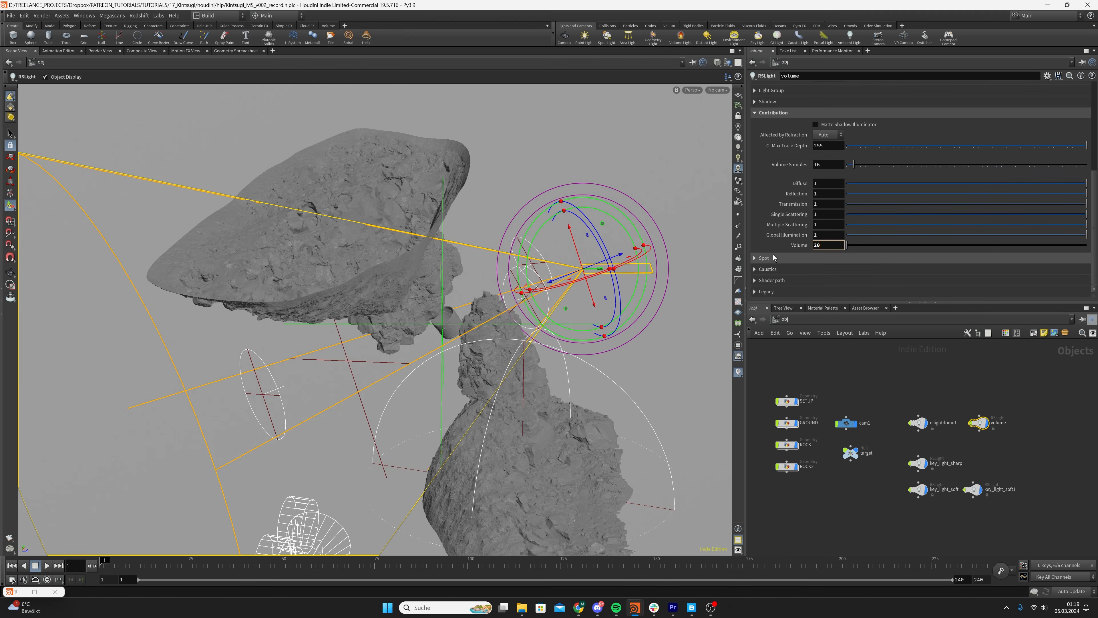
pyautogui.write('0')
pyautogui.press('Return')
pyautogui.click(758, 259)
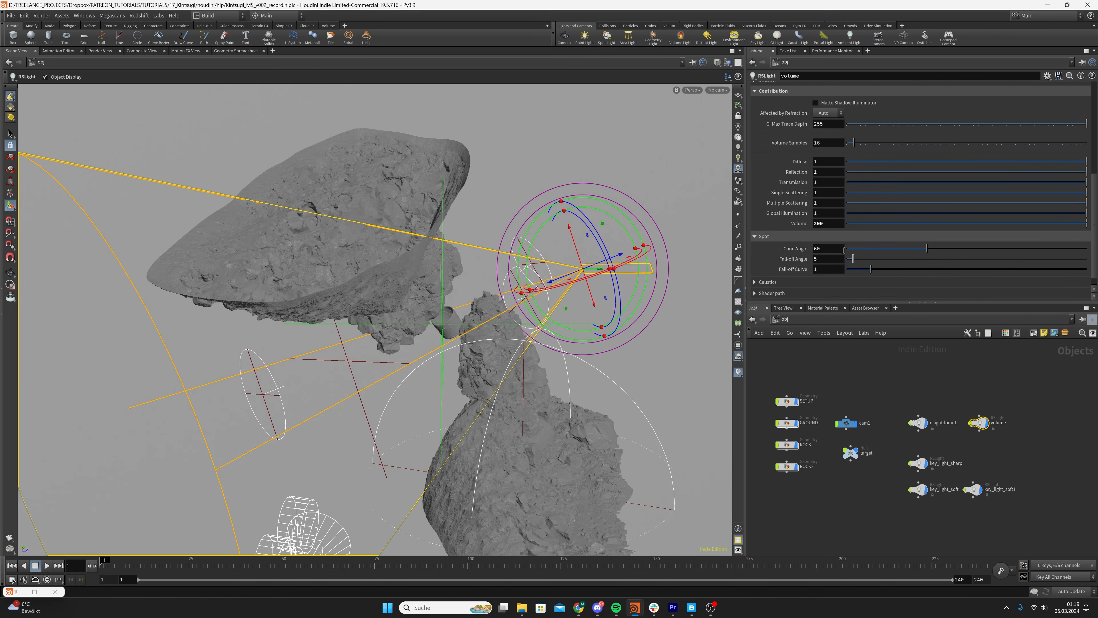
pyautogui.write('10')
pyautogui.press('Return')
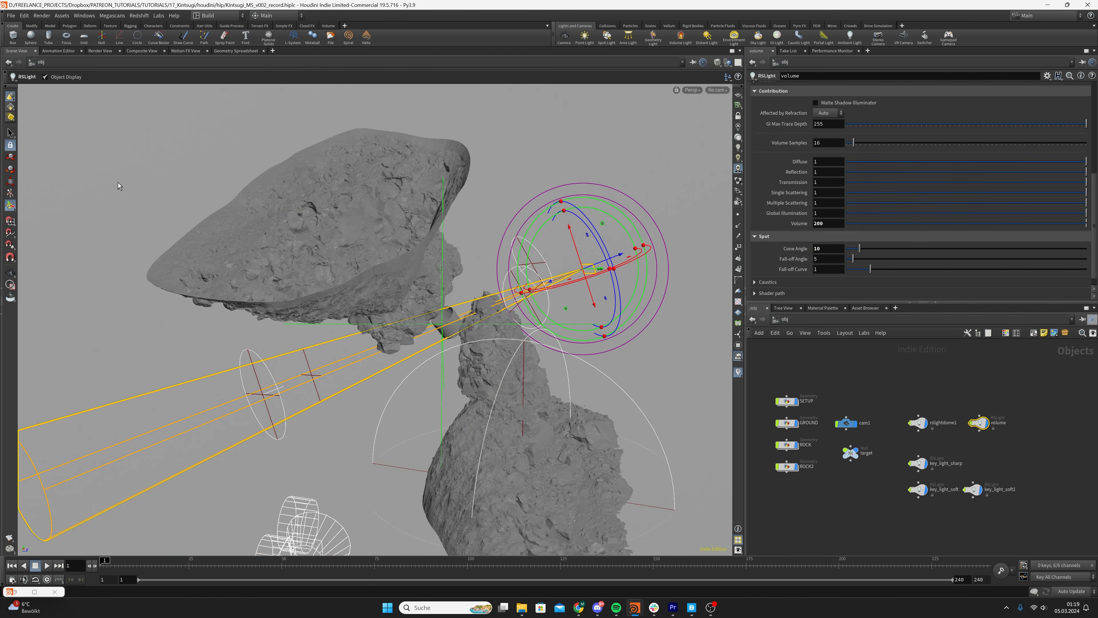
# Examine how the narrowed volume spot cone crosses the cup and rocks, both through cam1 and from several perspective angles
pyautogui.press('Escape')
pyautogui.moveTo(468, 300); pyautogui.dragTo(527, 294)
pyautogui.press('Return')
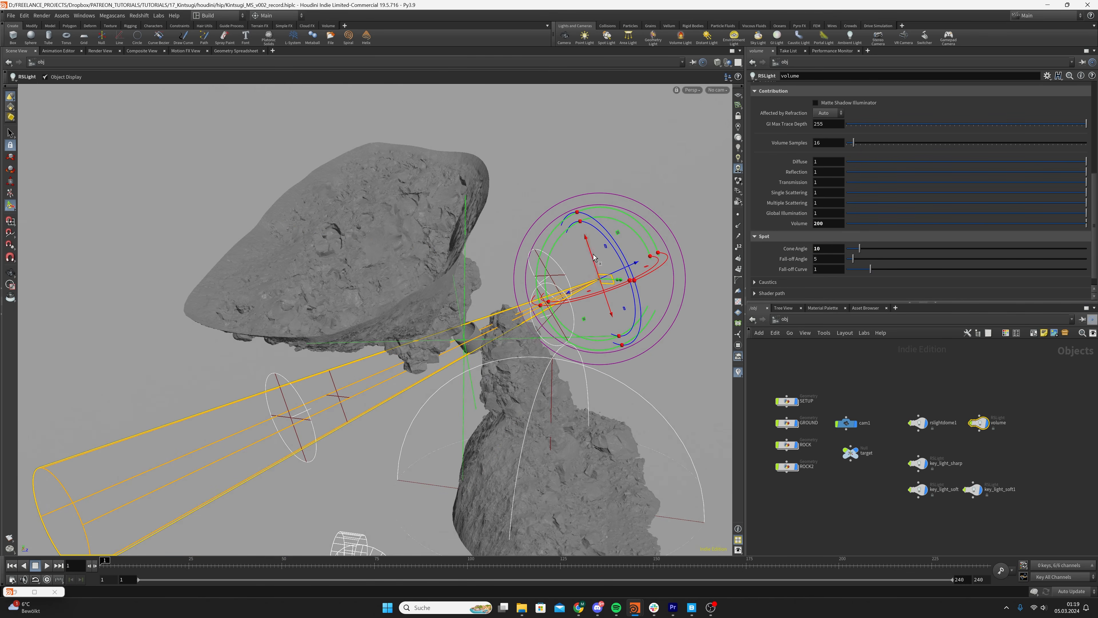
pyautogui.moveTo(581, 214); pyautogui.dragTo(638, 142)
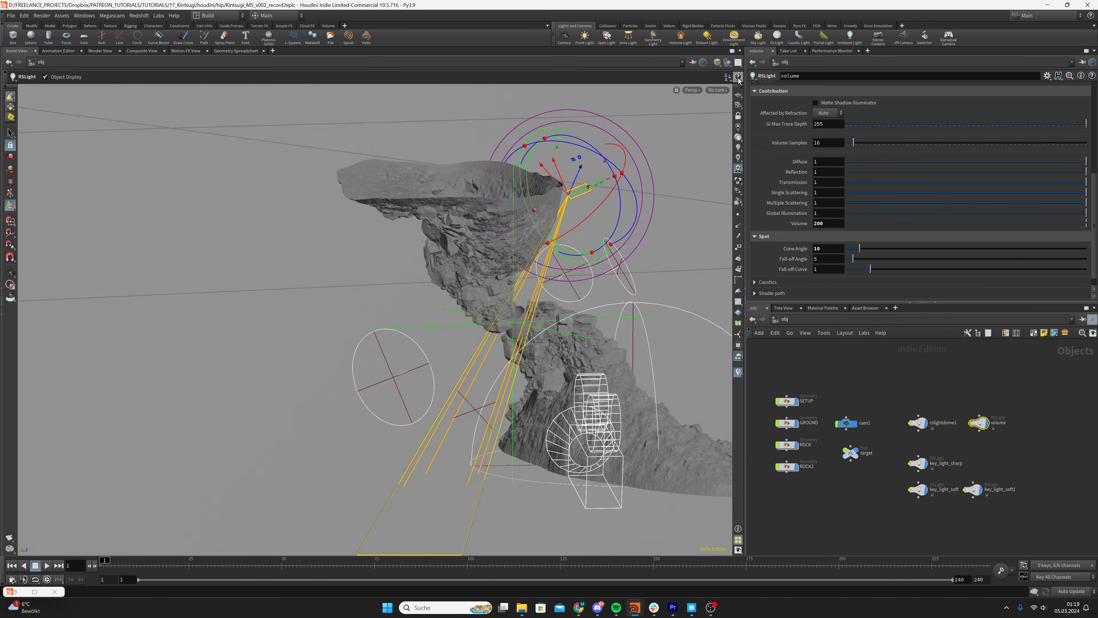
pyautogui.click(724, 91)
pyautogui.click(731, 133)
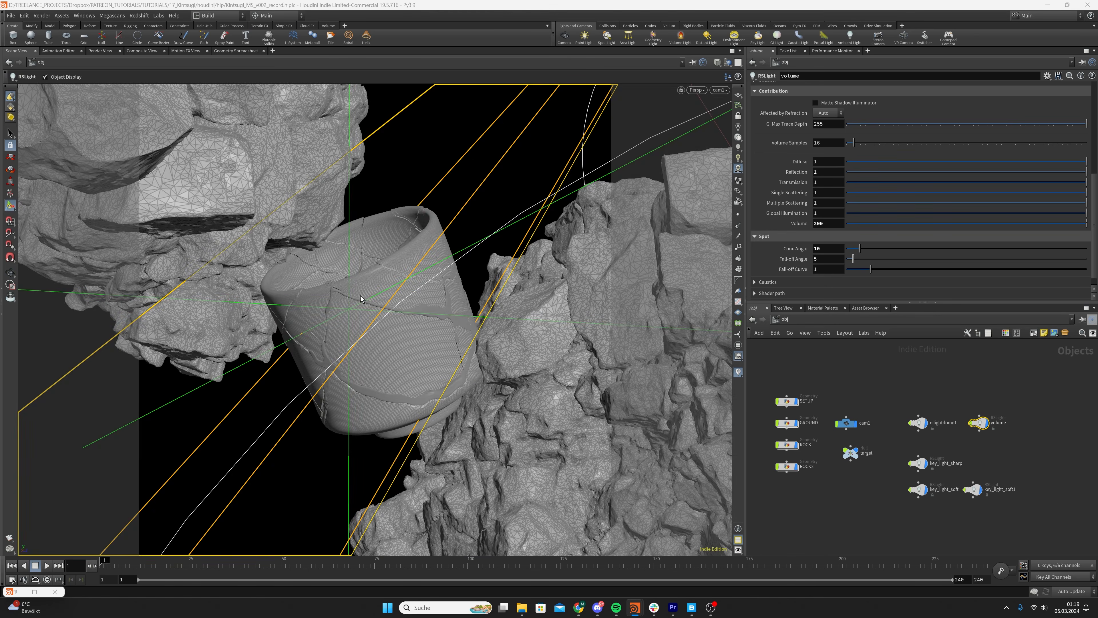
pyautogui.keyDown('alt'); pyautogui.moveTo(386, 248); pyautogui.dragTo(473, 290); pyautogui.keyUp('alt')
pyautogui.keyDown('alt'); pyautogui.moveTo(474, 290); pyautogui.dragTo(419, 328, button='right'); pyautogui.keyUp('alt')
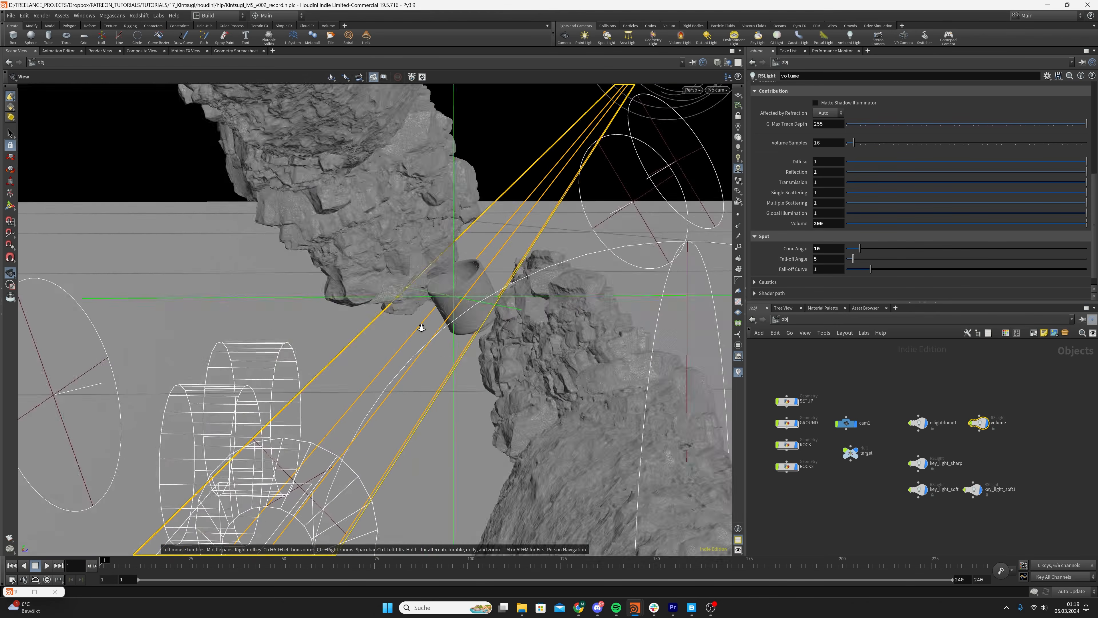
pyautogui.keyDown('alt'); pyautogui.moveTo(419, 327); pyautogui.dragTo(471, 303); pyautogui.keyUp('alt')
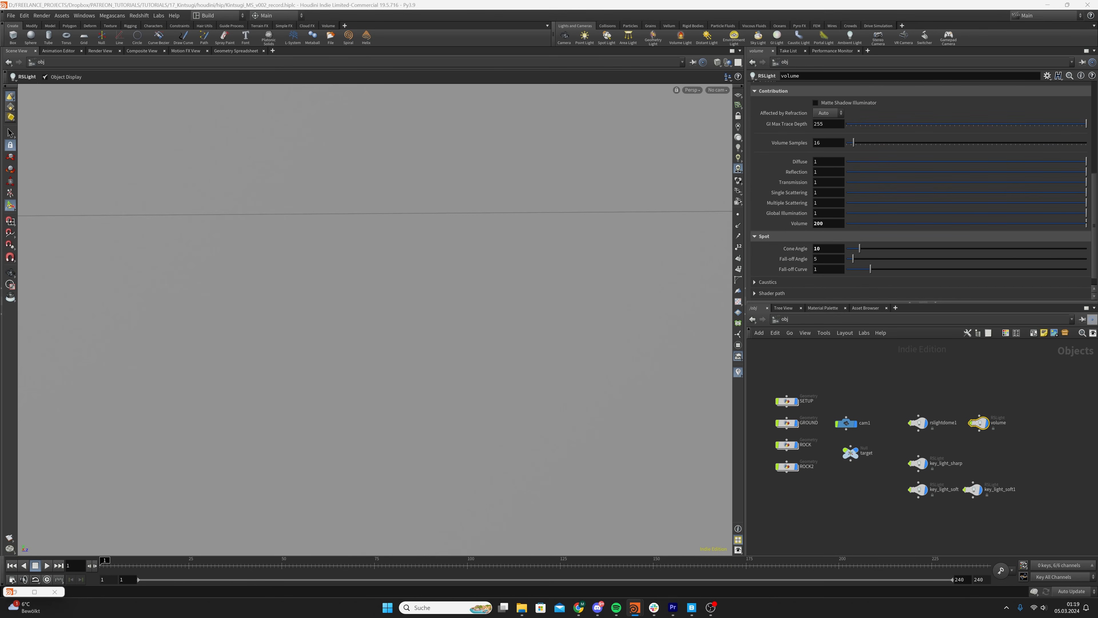
pyautogui.scroll(5, 757, 128)
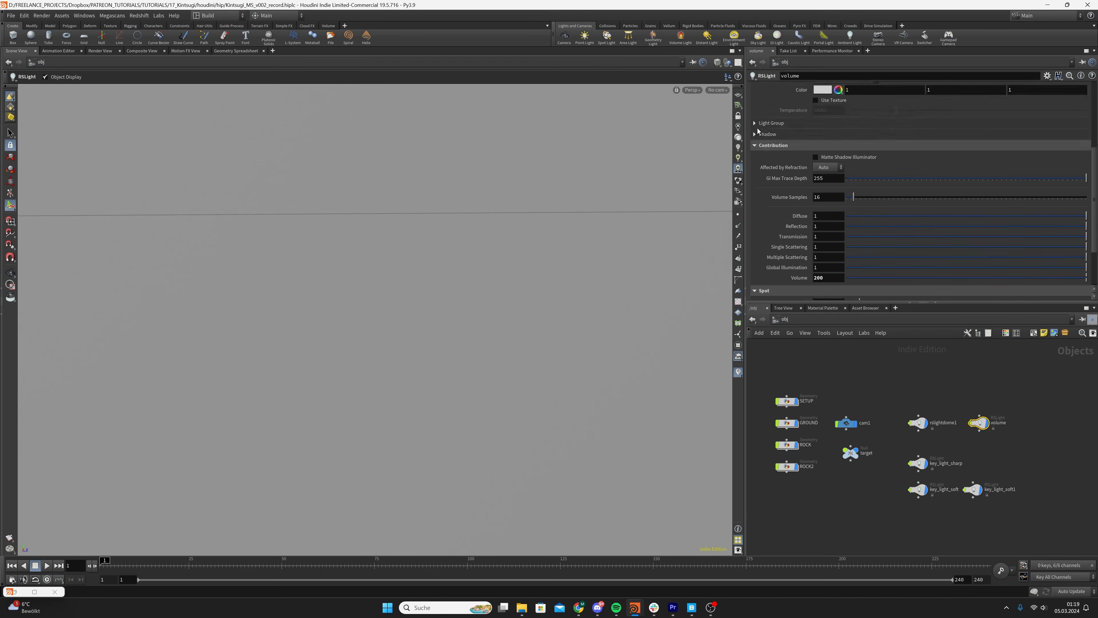
pyautogui.keyDown('alt'); pyautogui.moveTo(611, 210); pyautogui.dragTo(261, 336, button='right'); pyautogui.keyUp('alt')
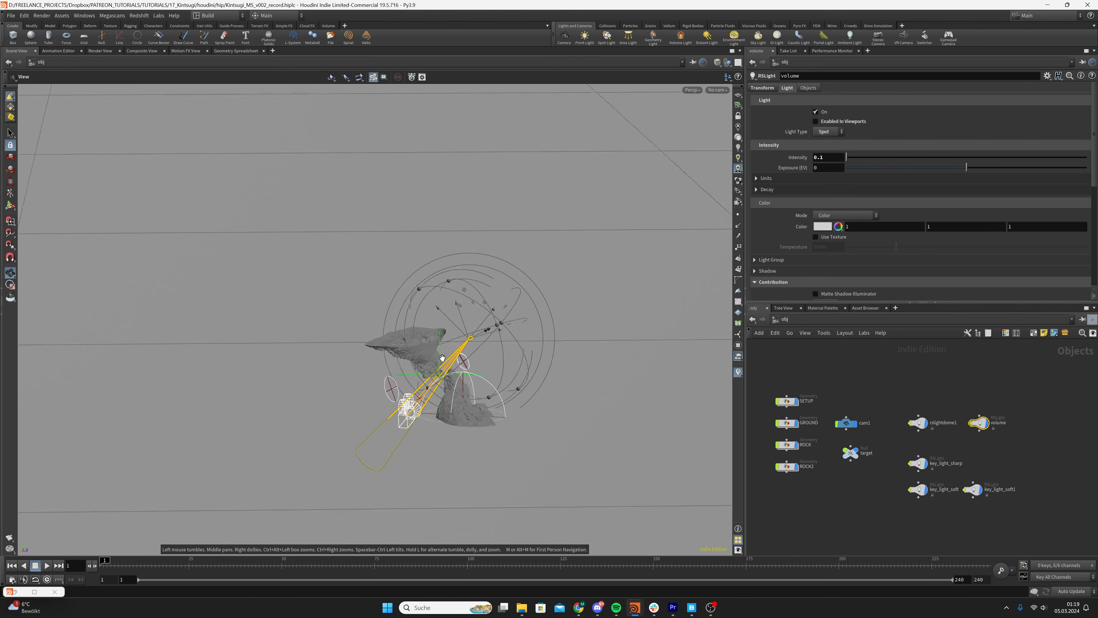
pyautogui.keyDown('alt'); pyautogui.moveTo(442, 358); pyautogui.dragTo(459, 346); pyautogui.keyUp('alt')
pyautogui.keyDown('alt'); pyautogui.moveTo(459, 346); pyautogui.dragTo(714, 255, button='right'); pyautogui.keyUp('alt')
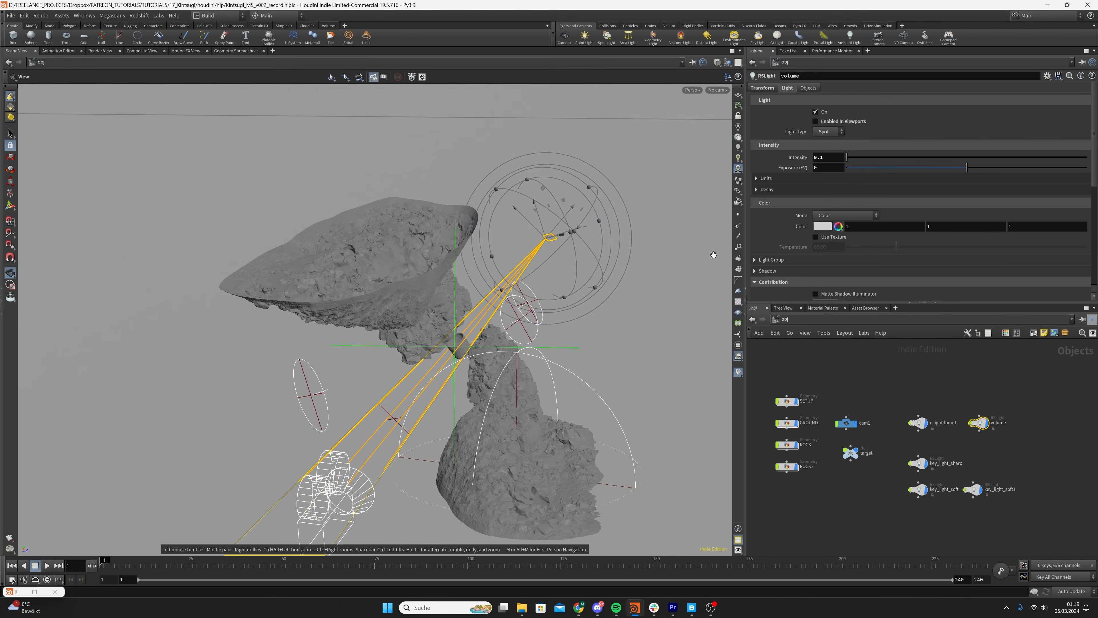
# Set the volume light's Translate values to 1.05773, 1.20438 and 0.606158
pyautogui.click(762, 90)
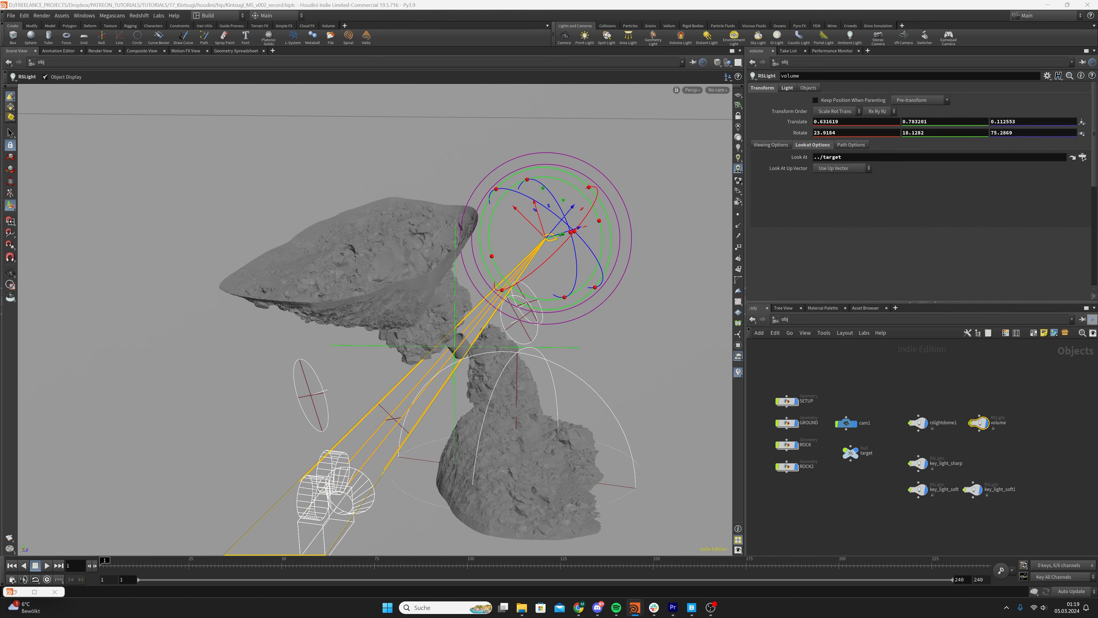
pyautogui.hotkey('ctrl', 'z')
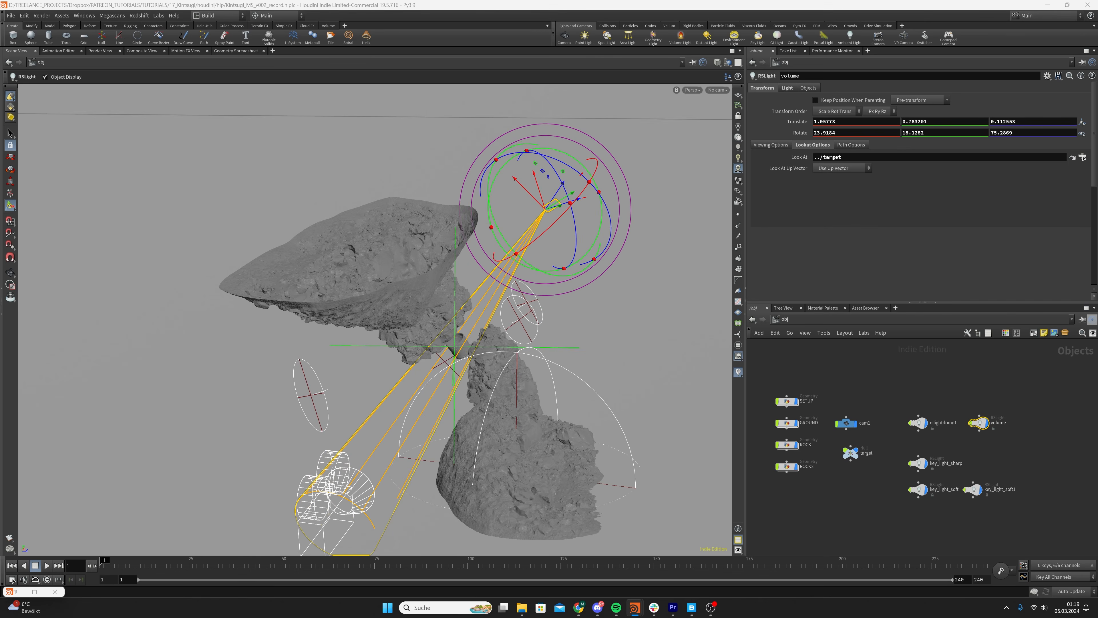
pyautogui.doubleClick(951, 122)
pyautogui.write('1.20438')
pyautogui.press('Return')
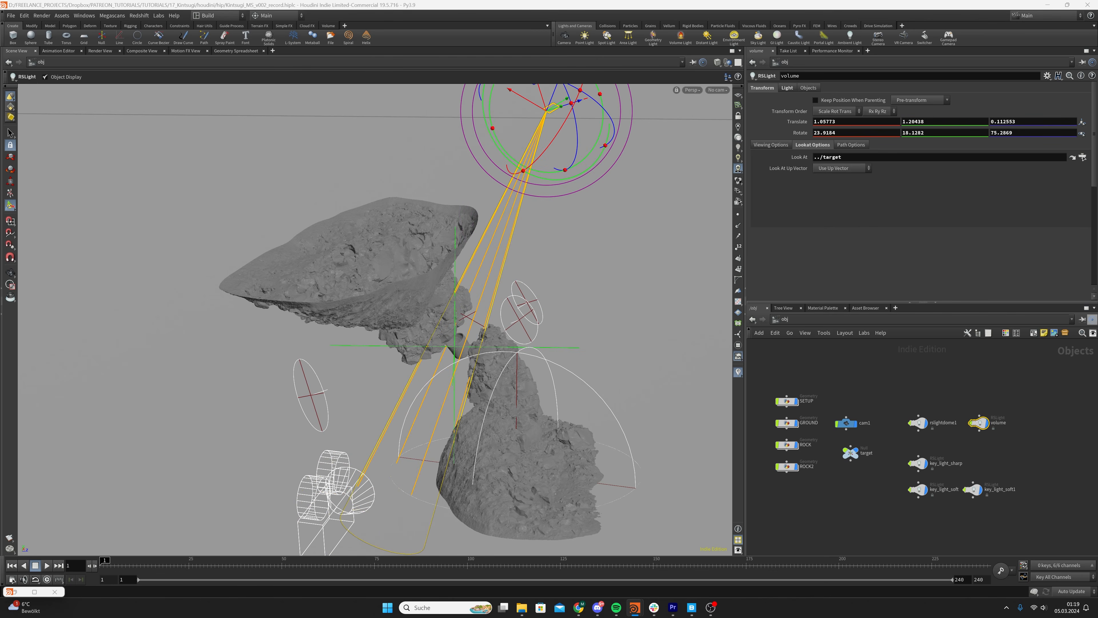
pyautogui.doubleClick(1001, 121)
pyautogui.write('0.686158')
pyautogui.press('Return')
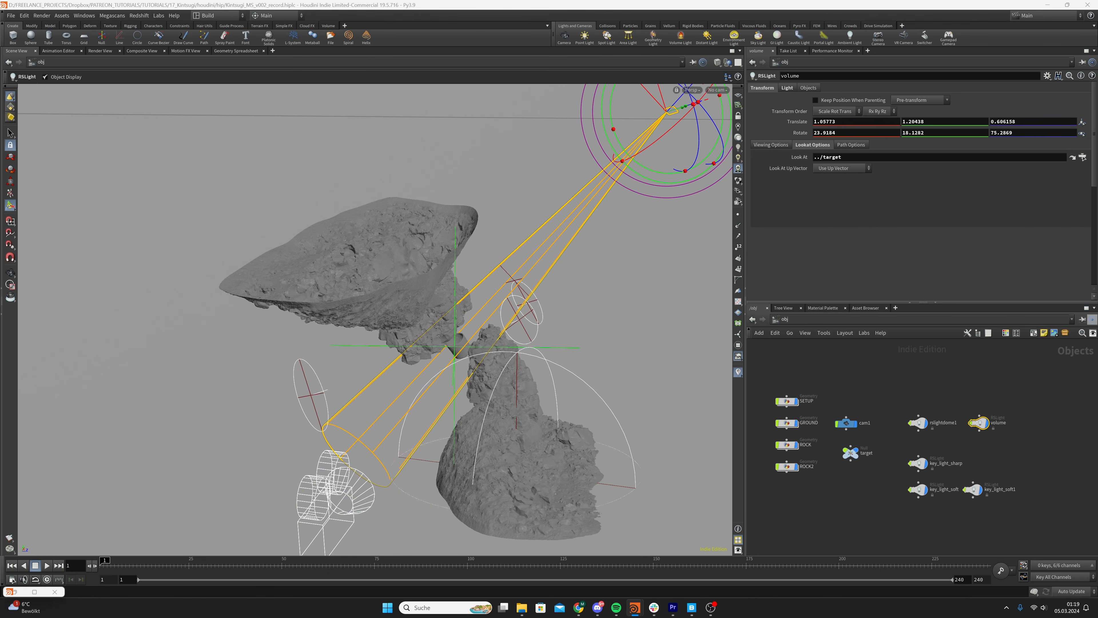
# Set the volume light's Rotate values to 39.7747, 25.905 and 99.4493
pyautogui.doubleClick(830, 134)
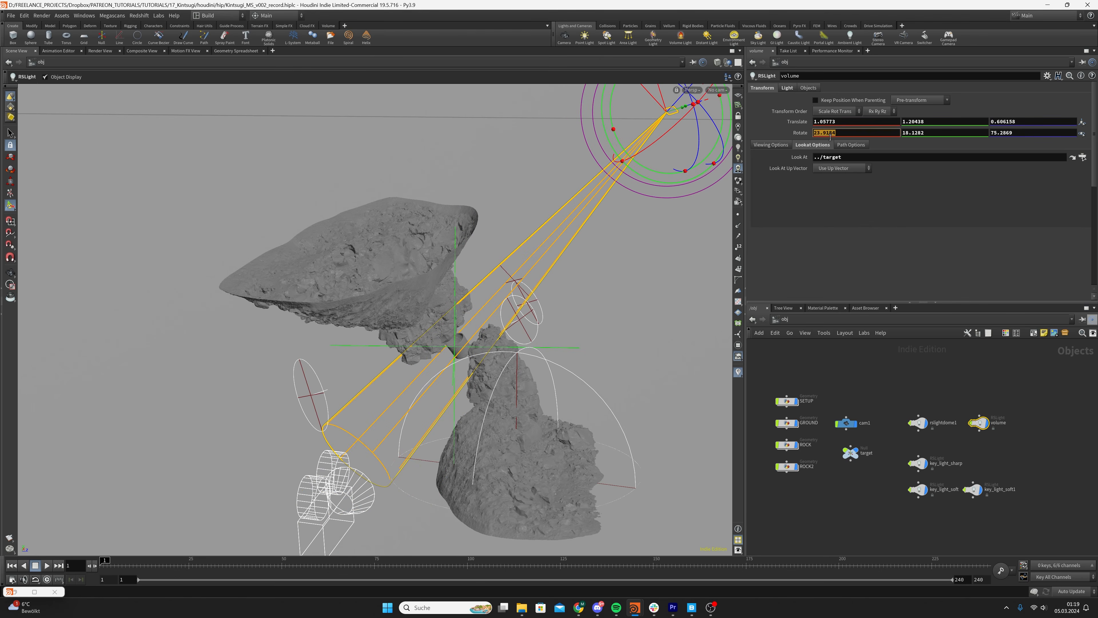
pyautogui.write('39.7747')
pyautogui.press('Return')
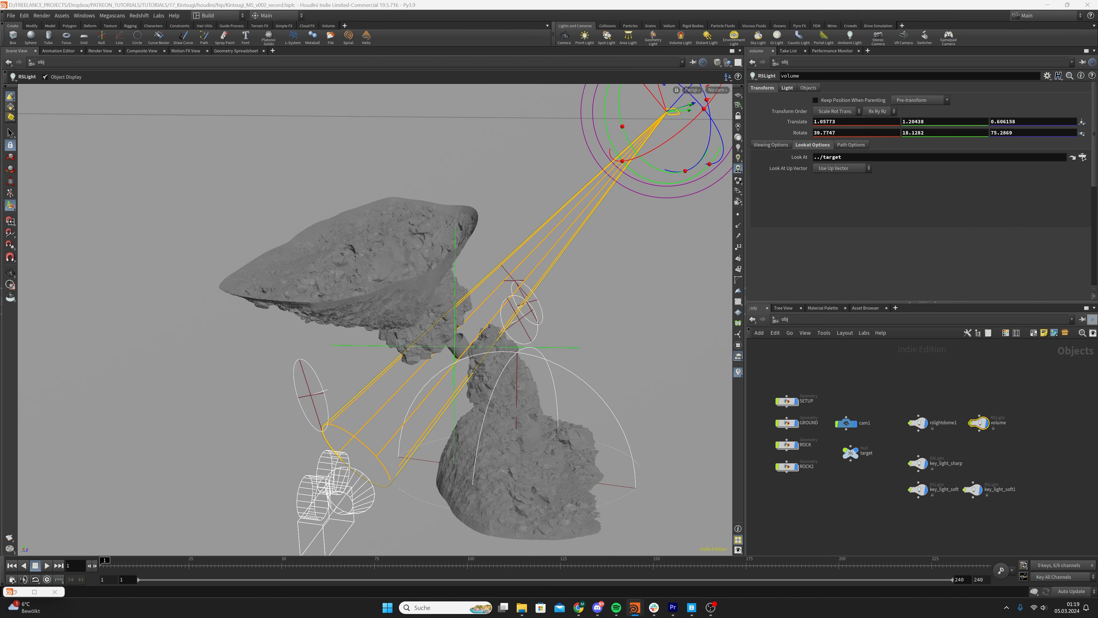
pyautogui.doubleClick(926, 134)
pyautogui.write('25.905')
pyautogui.press('Return')
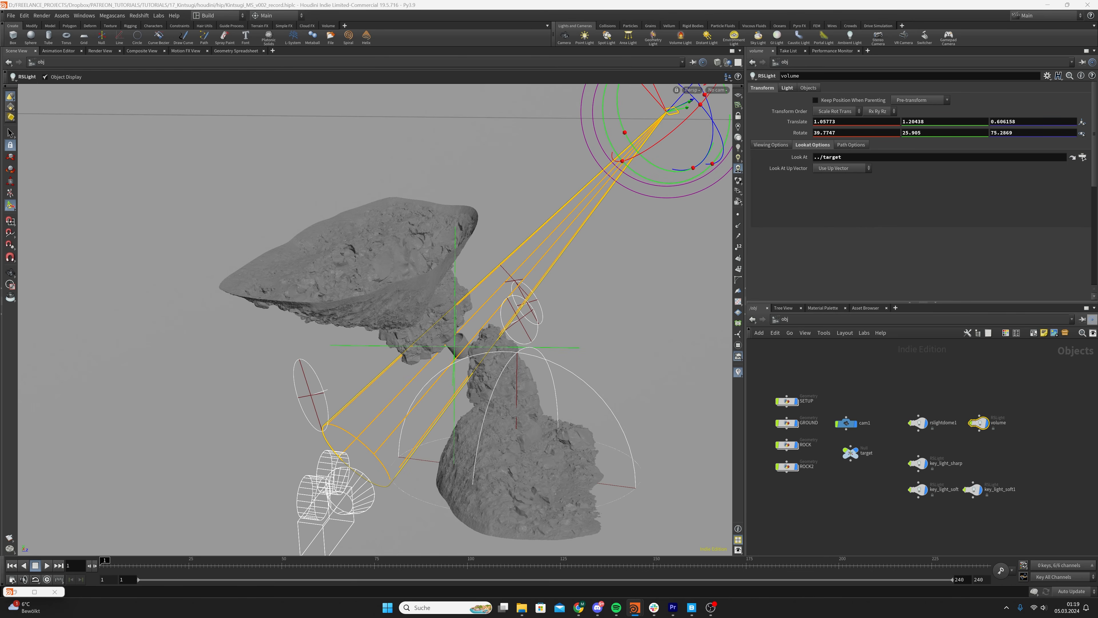
pyautogui.doubleClick(1008, 133)
pyautogui.write('99.4453')
pyautogui.press('Return')
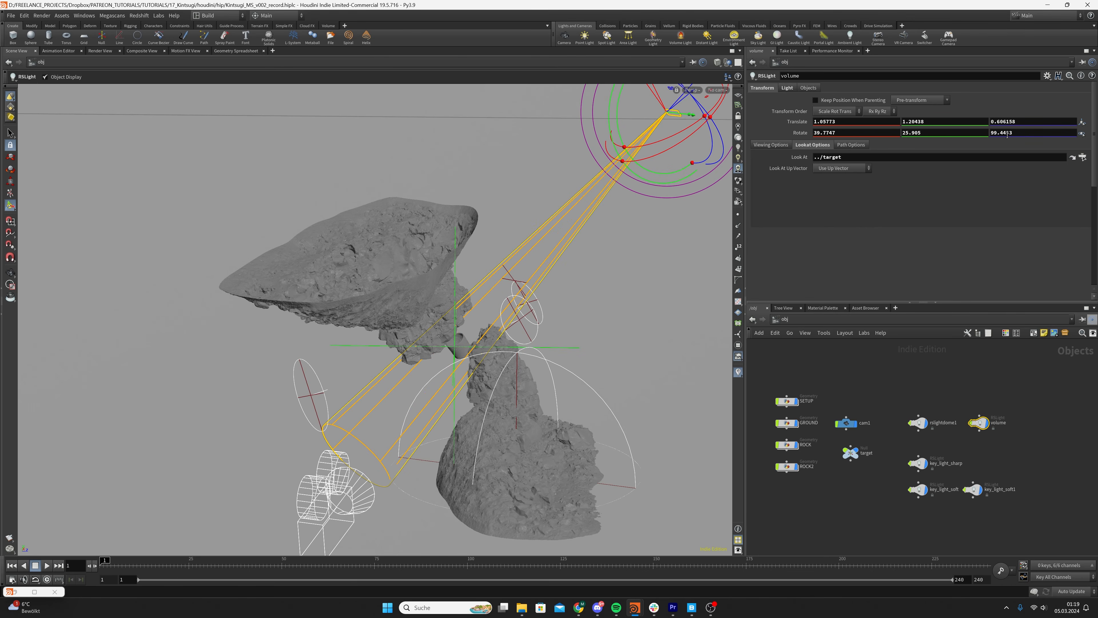
# Check the repositioned spot cone from other angles and move the volume node closer to key_light_soft1 in the network
pyautogui.keyDown('alt'); pyautogui.moveTo(501, 390); pyautogui.dragTo(457, 354); pyautogui.keyUp('alt')
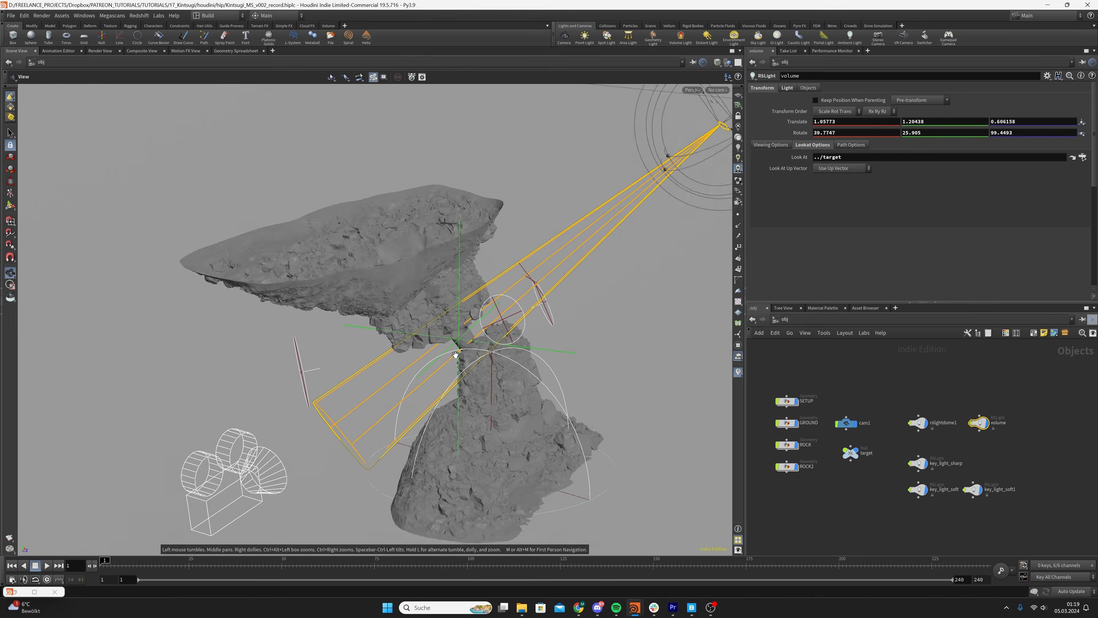
pyautogui.keyDown('alt'); pyautogui.moveTo(456, 354); pyautogui.dragTo(471, 341, button='right'); pyautogui.keyUp('alt')
pyautogui.keyDown('alt'); pyautogui.moveTo(471, 341); pyautogui.dragTo(532, 333); pyautogui.keyUp('alt')
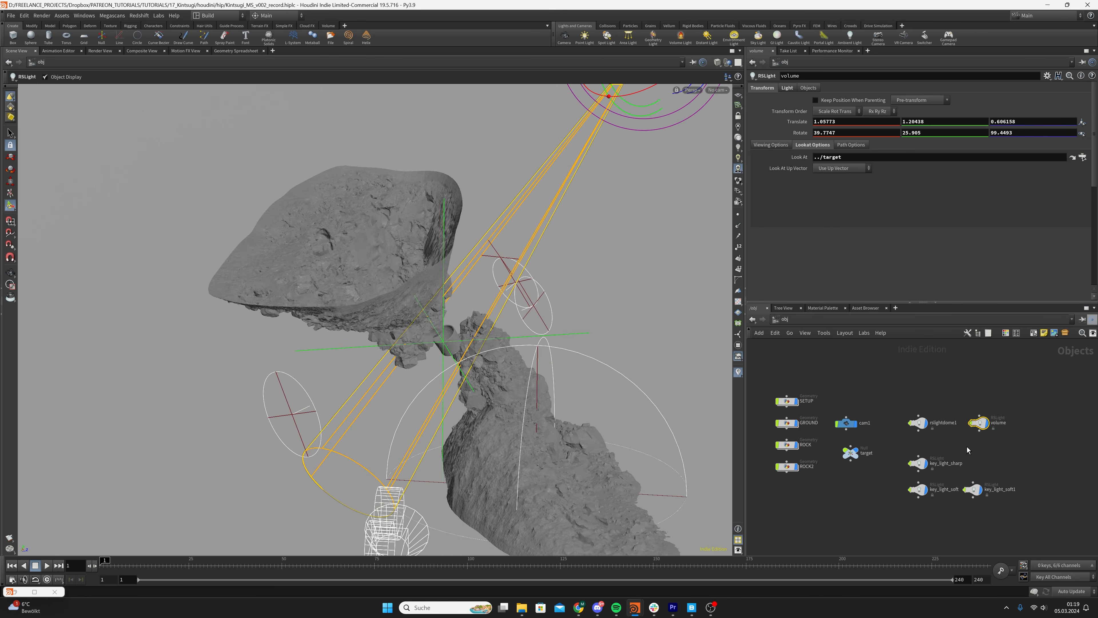
pyautogui.moveTo(982, 425); pyautogui.dragTo(996, 447)
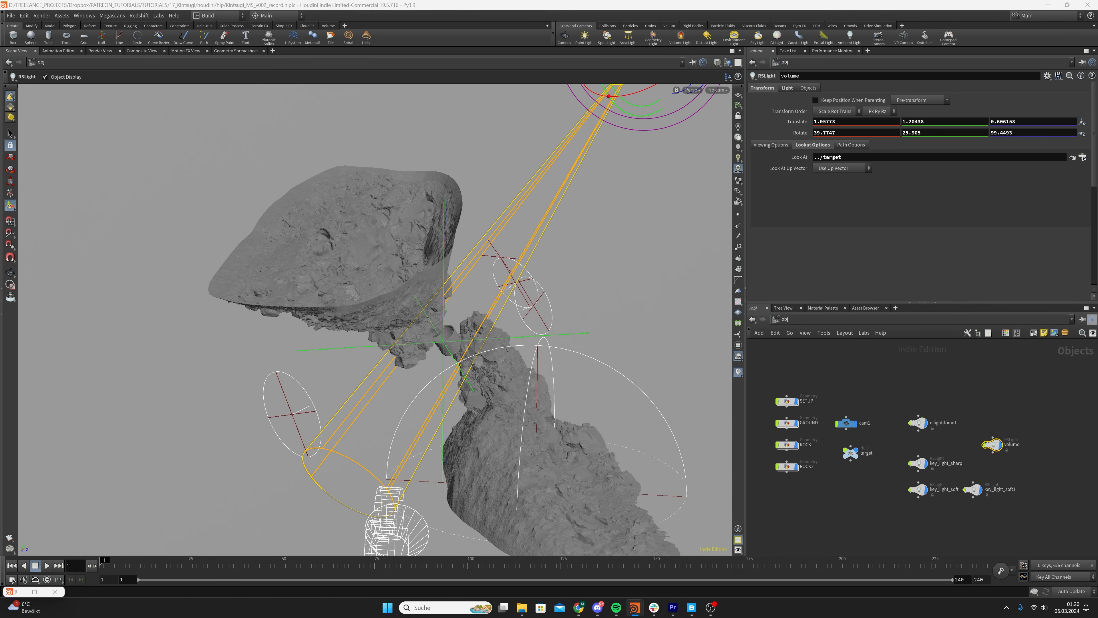
# Enable Use Texture on the volume light and load D:/light_textures/GSG_Gobos_Caustics_Caustics_03.jpg as its texture image
pyautogui.click(786, 88)
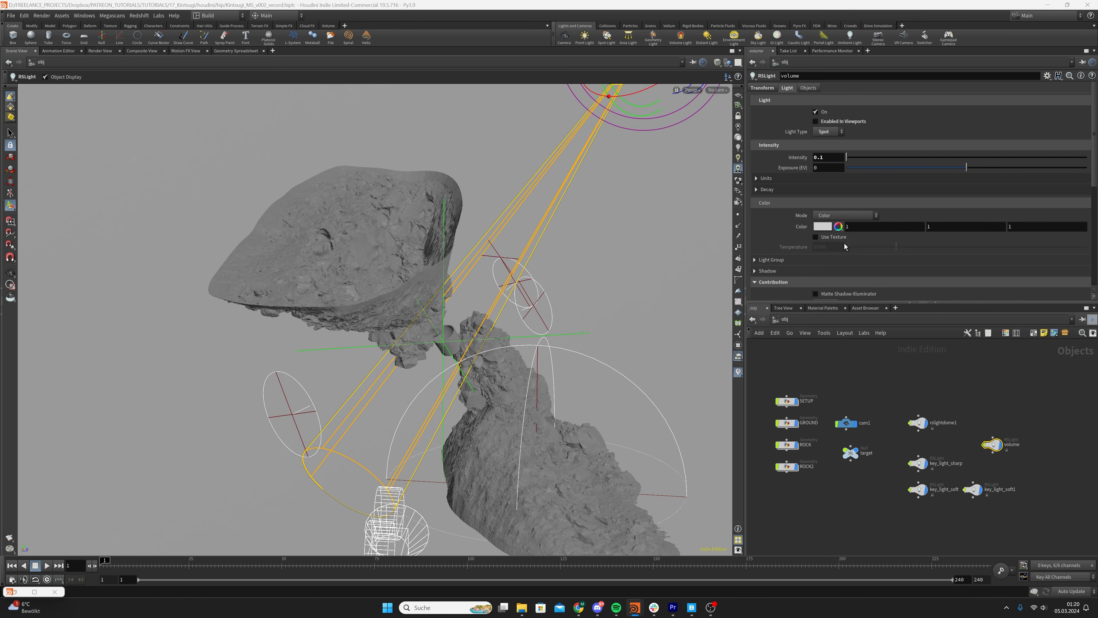
pyautogui.click(817, 238)
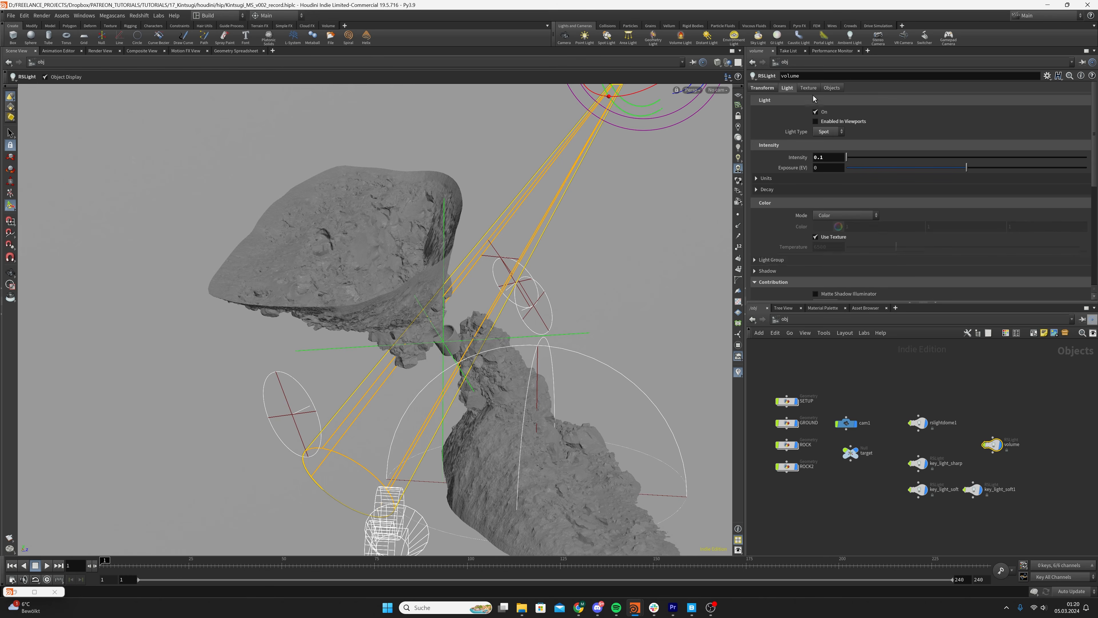
pyautogui.click(809, 88)
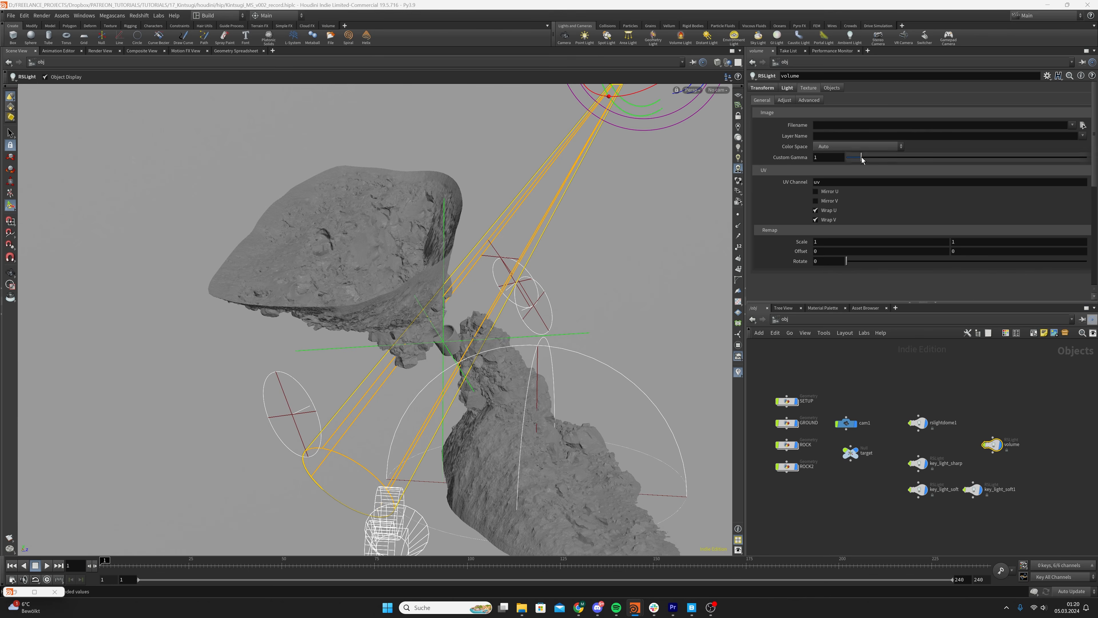
pyautogui.moveTo(860, 159); pyautogui.dragTo(878, 125)
pyautogui.press('Return')
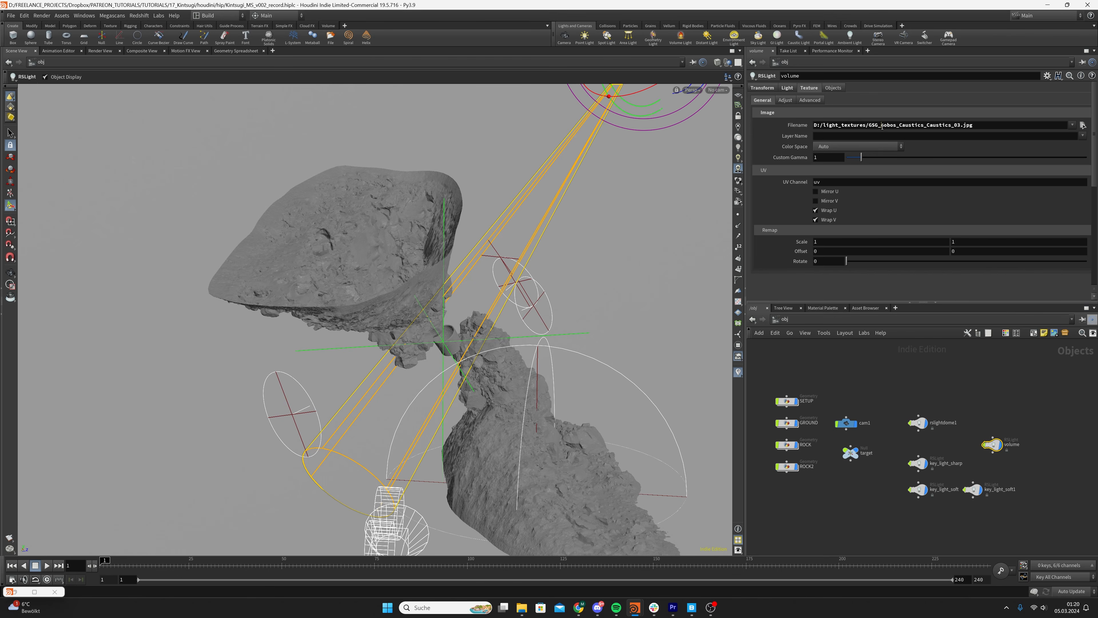
# Examine the caustics gobo file name of the volume light's texture and switch to the RECORDS folder window in File Explorer
pyautogui.moveTo(882, 126); pyautogui.dragTo(956, 126)
pyautogui.click(954, 125)
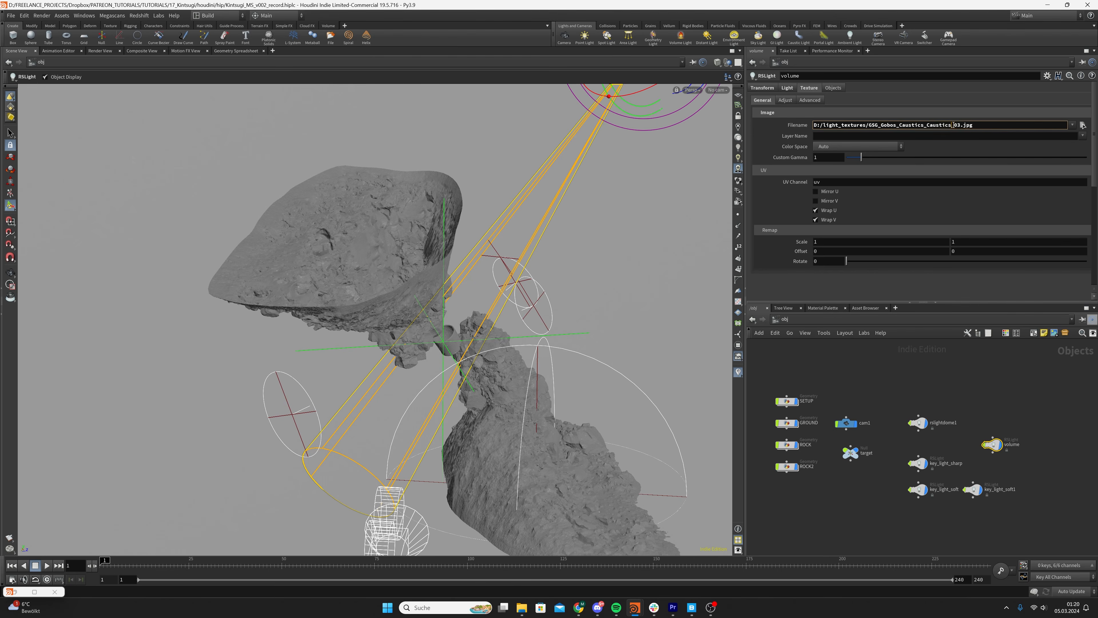
pyautogui.click(980, 196)
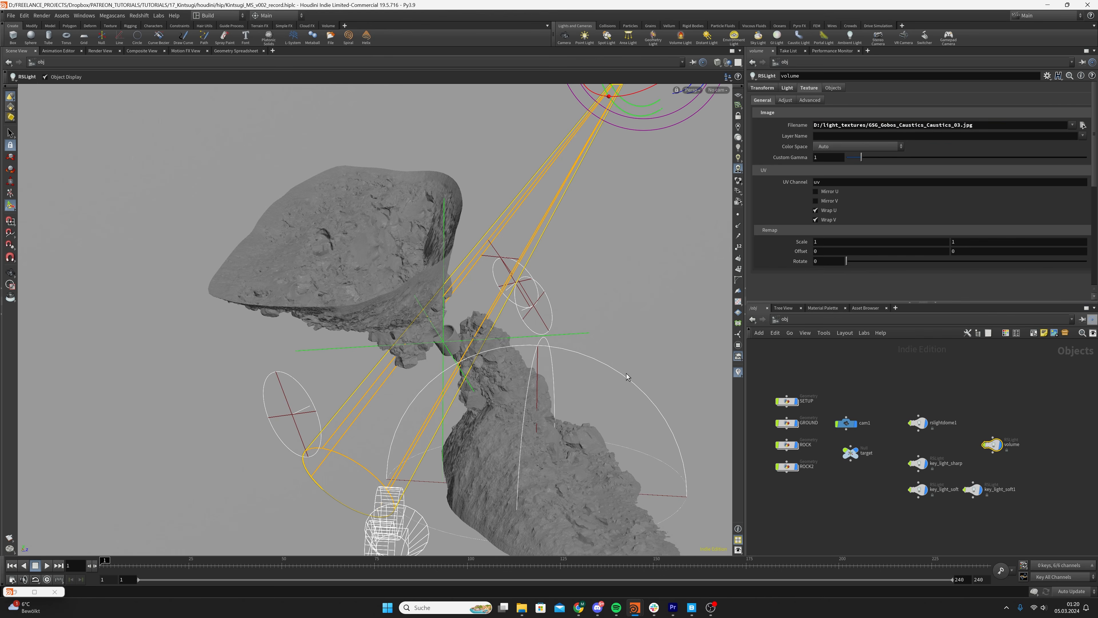
pyautogui.moveTo(576, 611)
pyautogui.click(871, 367)
pyautogui.click(871, 125)
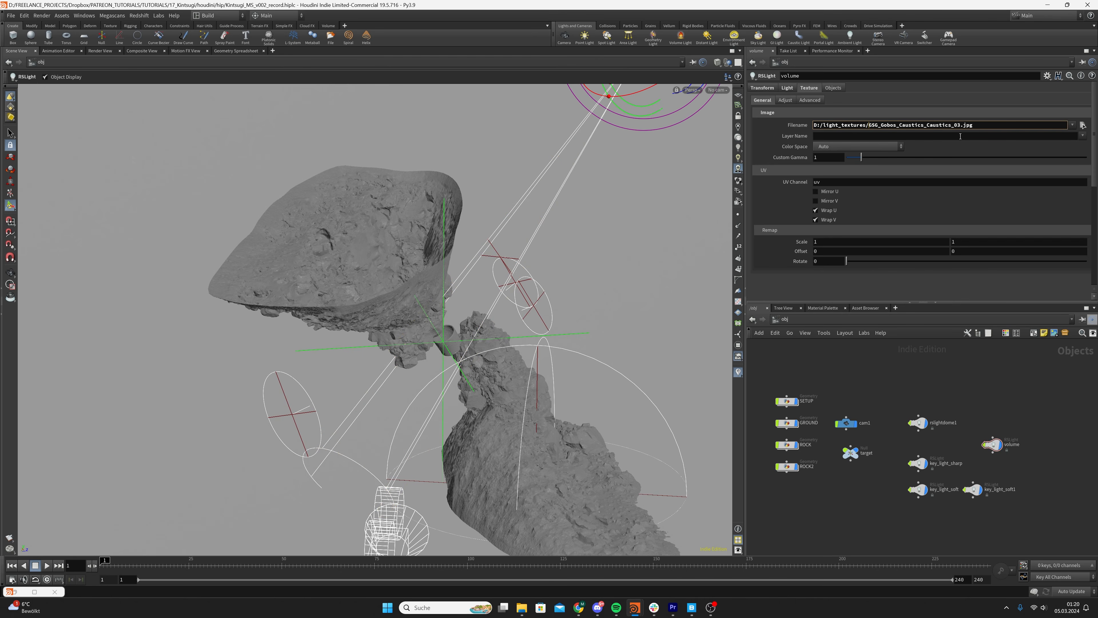
pyautogui.click(902, 364)
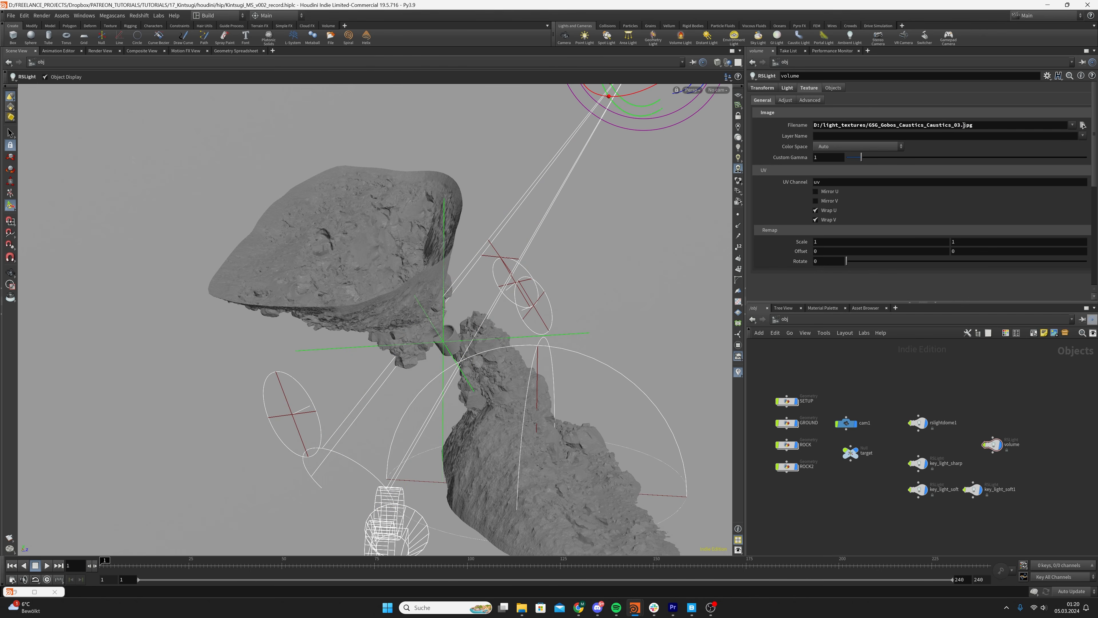
pyautogui.moveTo(962, 126); pyautogui.dragTo(955, 126)
pyautogui.click(955, 125)
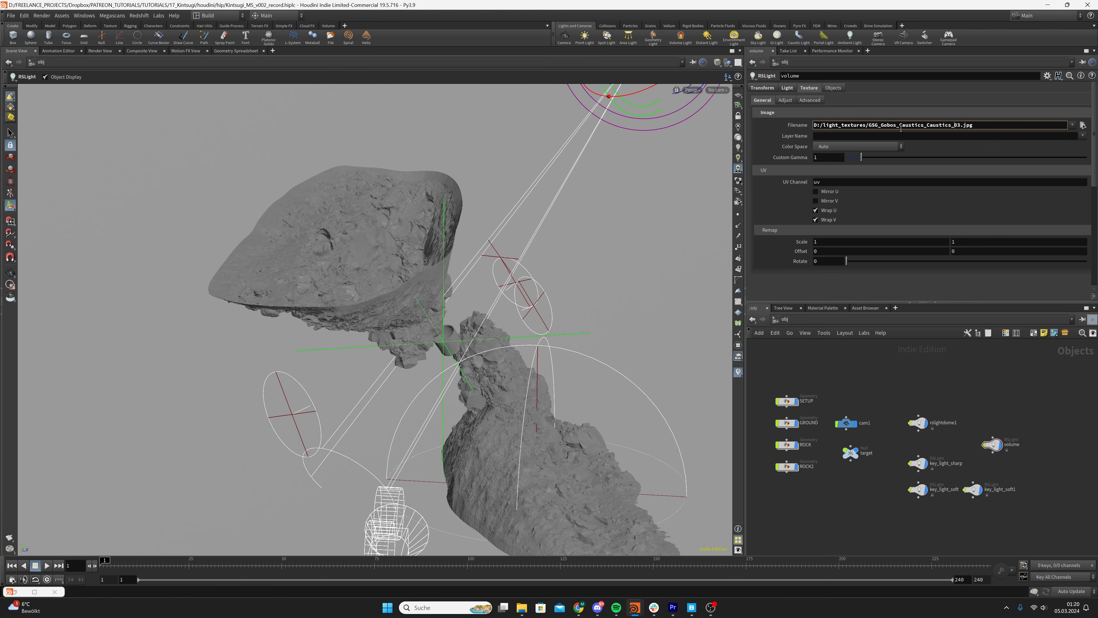
pyautogui.moveTo(521, 606)
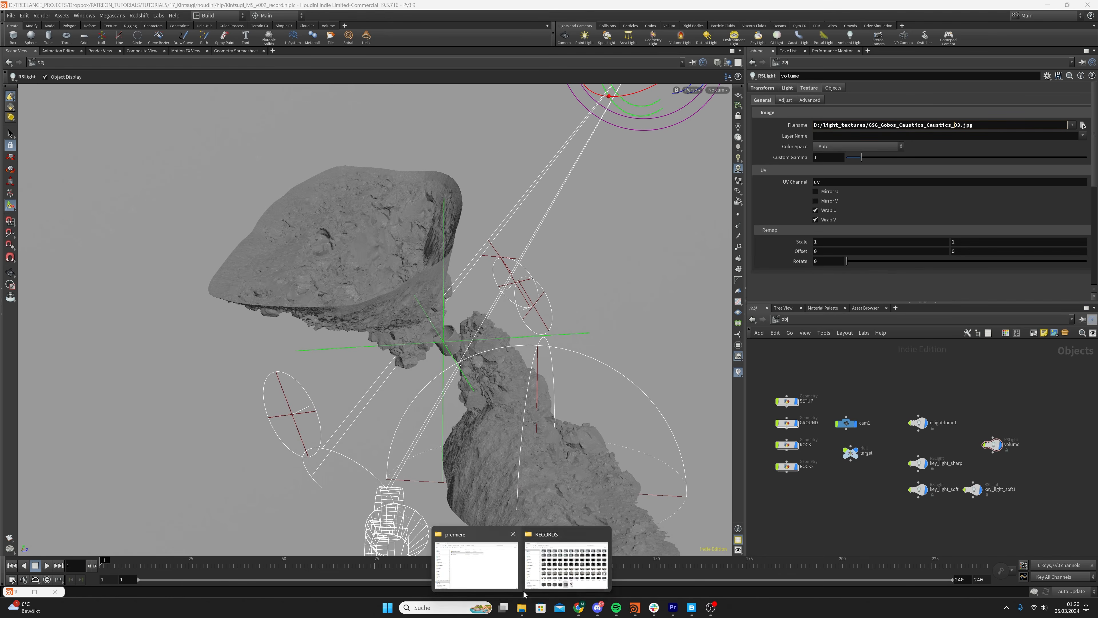
pyautogui.click(566, 577)
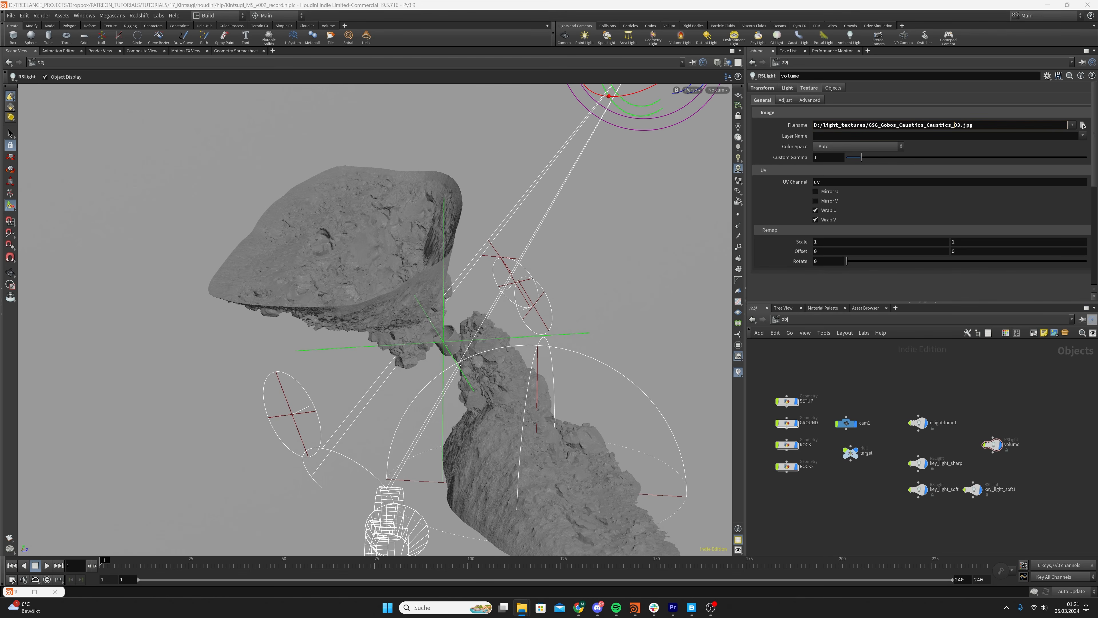
# Open the light_textures folder in File Explorer and preview the GSG_Gobos_Caustics_Caustics_03 image
pyautogui.moveTo(1097, 125); pyautogui.dragTo(504, 98)
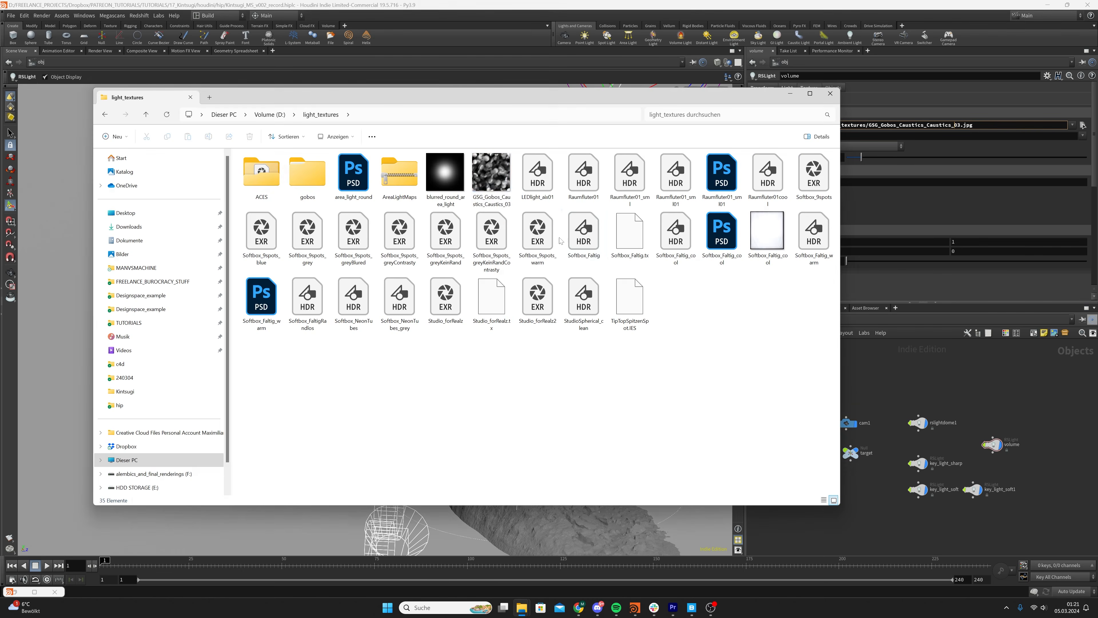
pyautogui.click(507, 191)
pyautogui.click(432, 375)
pyautogui.click(478, 184)
pyautogui.doubleClick(477, 185)
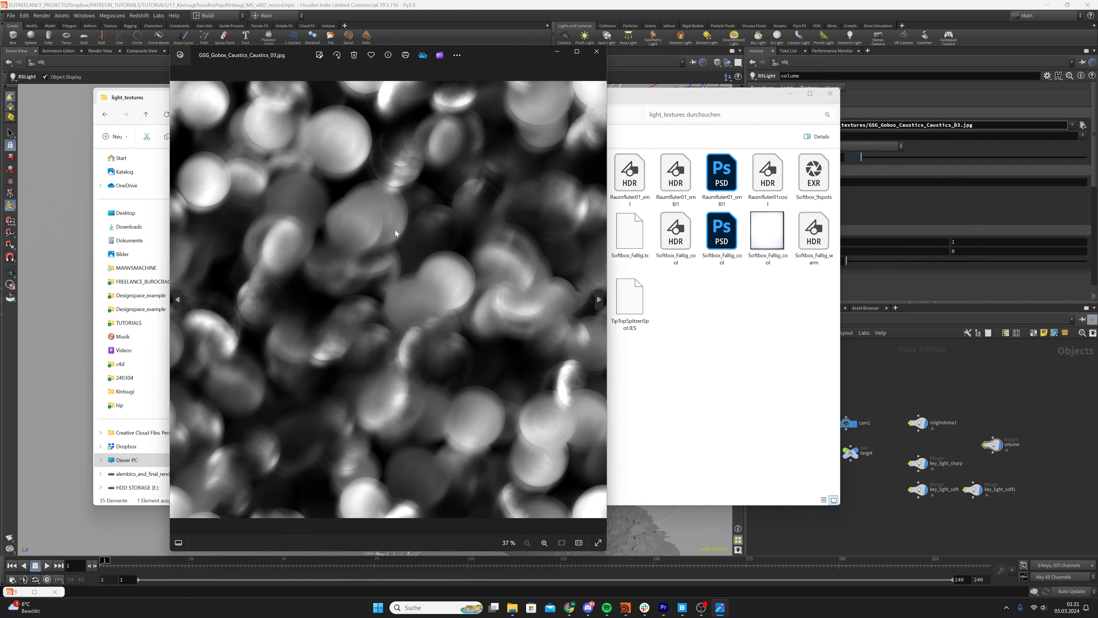
pyautogui.click(597, 51)
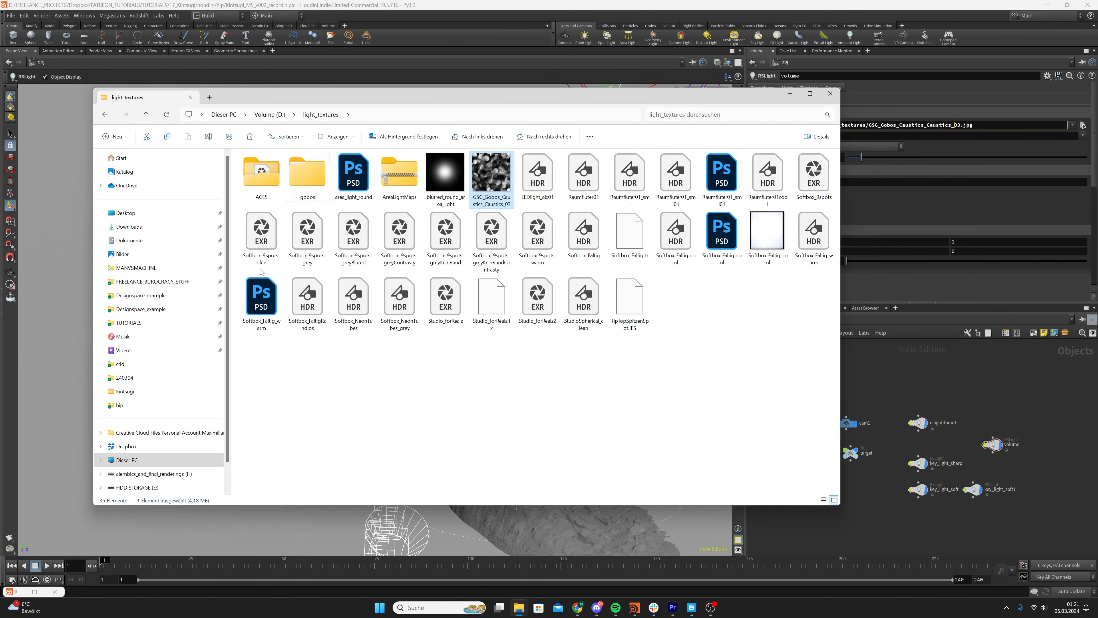
# Browse the Textures folder of Gobos Caustics inside the gobos folder and preview GSG_Gobos_Caustics_Caustics_02
pyautogui.click(314, 177)
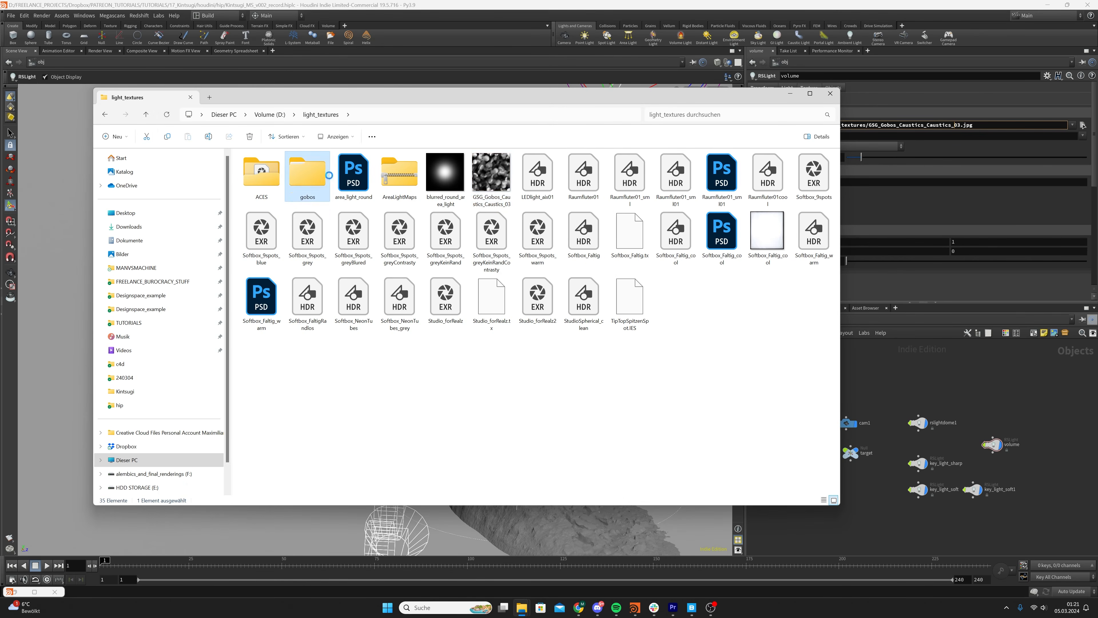
pyautogui.click(284, 200)
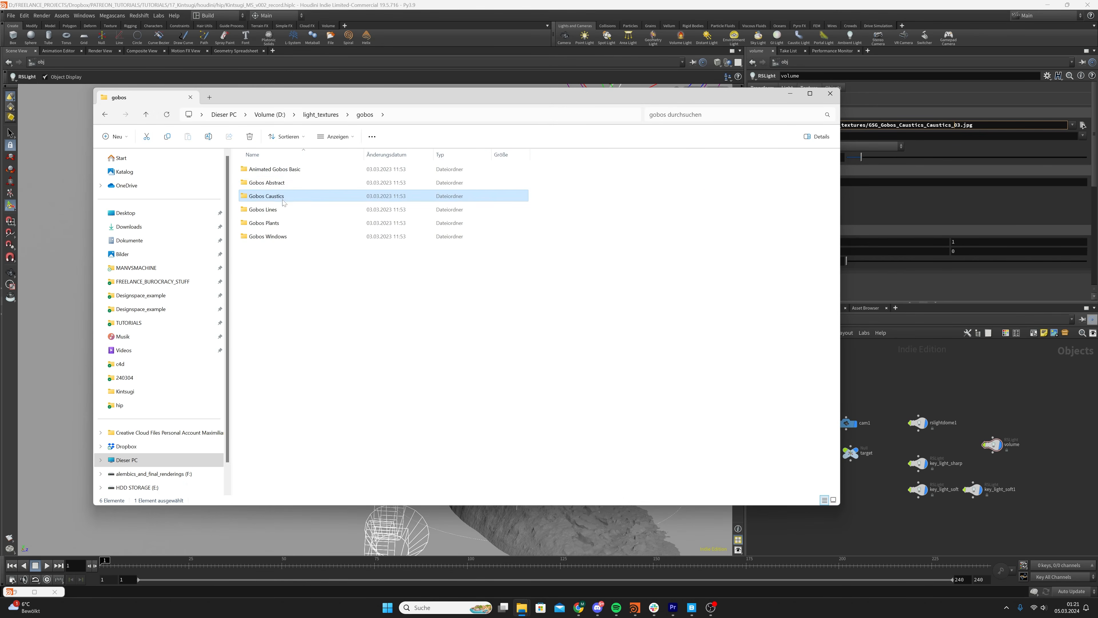
pyautogui.doubleClick(283, 201)
pyautogui.click(381, 169)
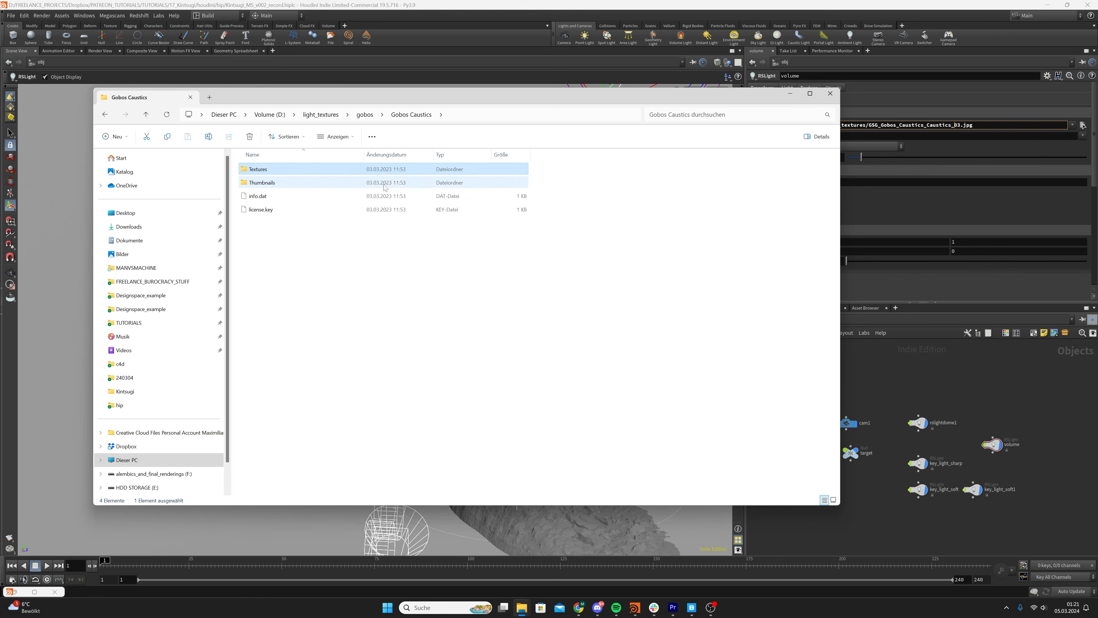
pyautogui.doubleClick(308, 179)
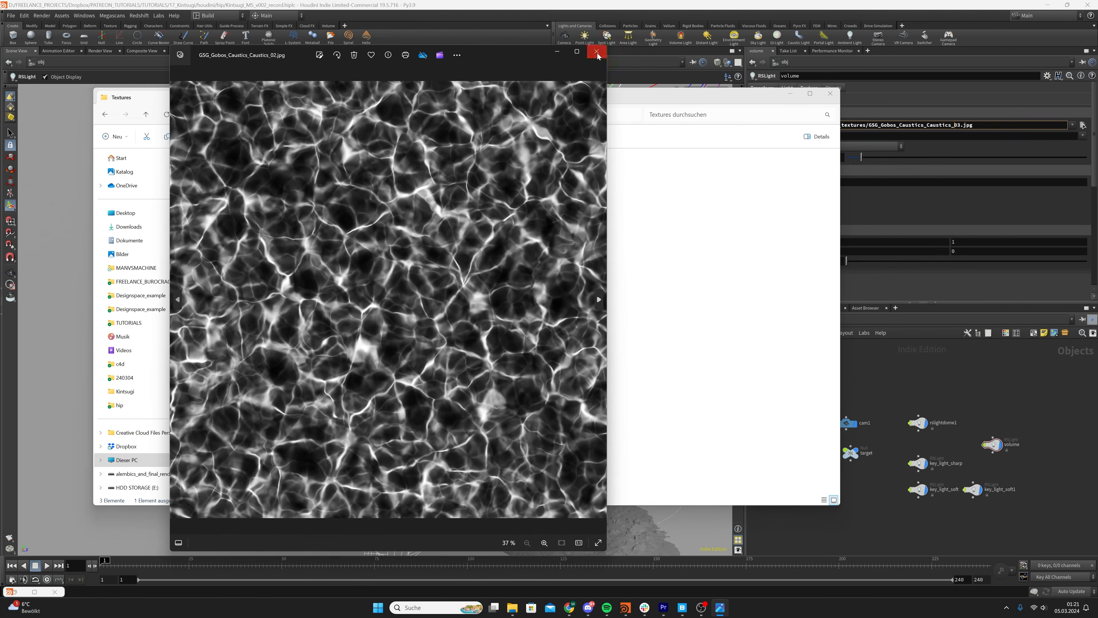
pyautogui.click(597, 51)
pyautogui.click(322, 115)
pyautogui.click(398, 154)
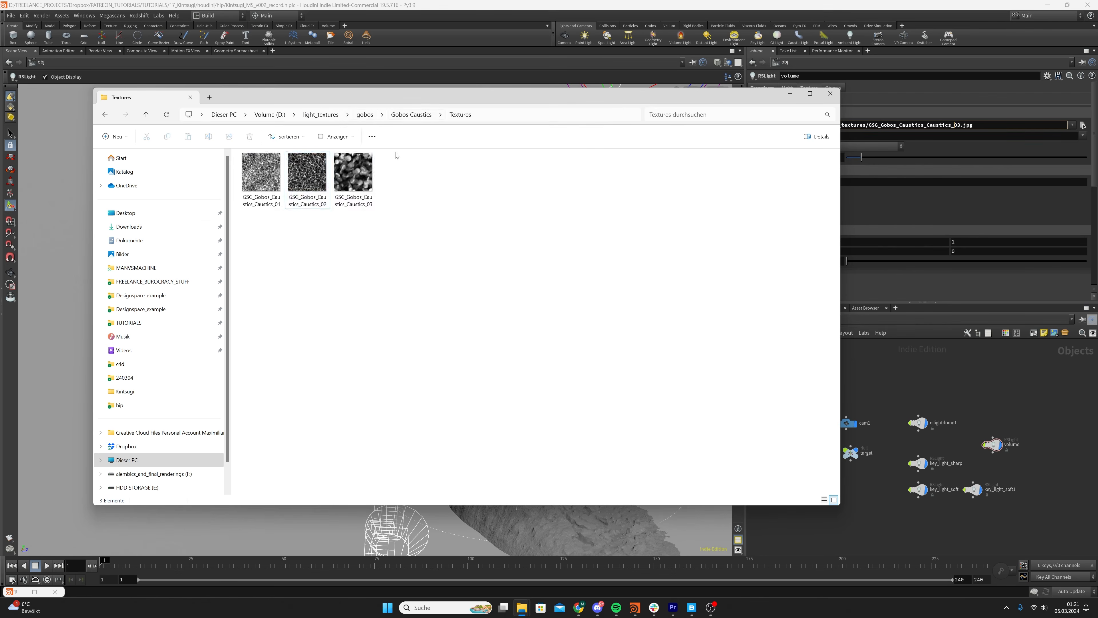
# Browse the Gobos Plants textures, preview GSG_Gobos_Plants_Tree_04, and return to light_textures before closing File Explorer
pyautogui.click(403, 115)
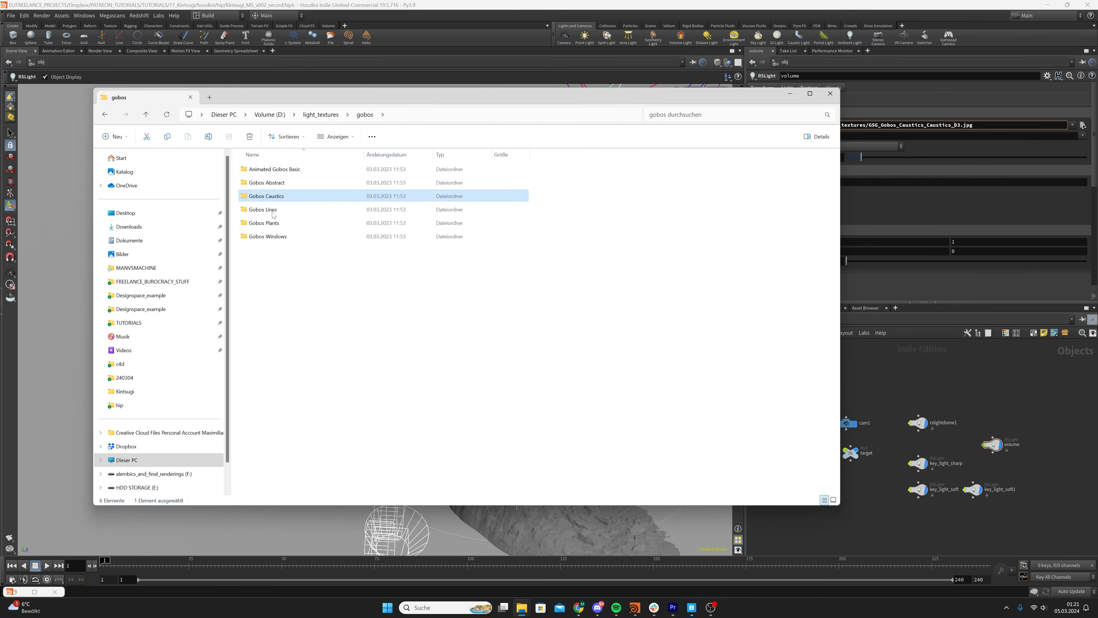
pyautogui.doubleClick(278, 222)
pyautogui.doubleClick(295, 172)
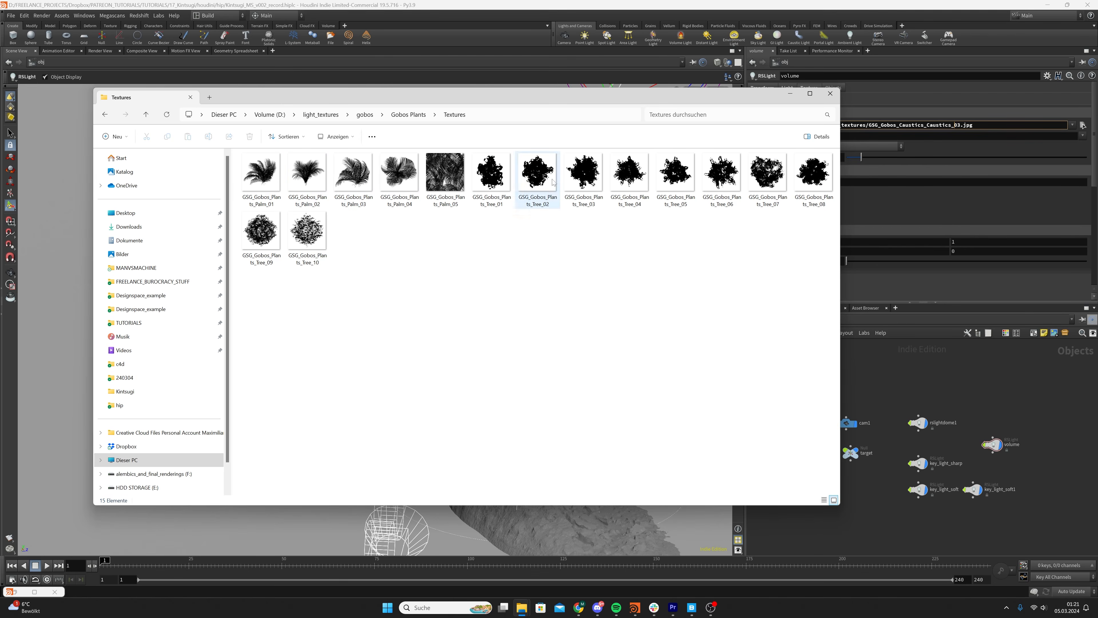
pyautogui.click(636, 170)
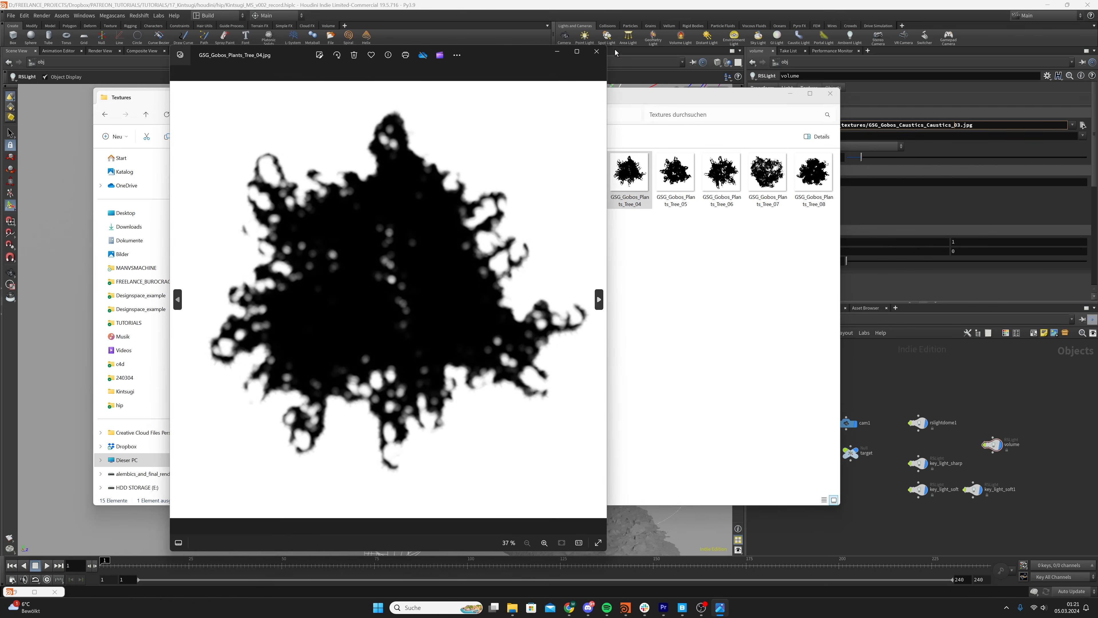
pyautogui.click(597, 52)
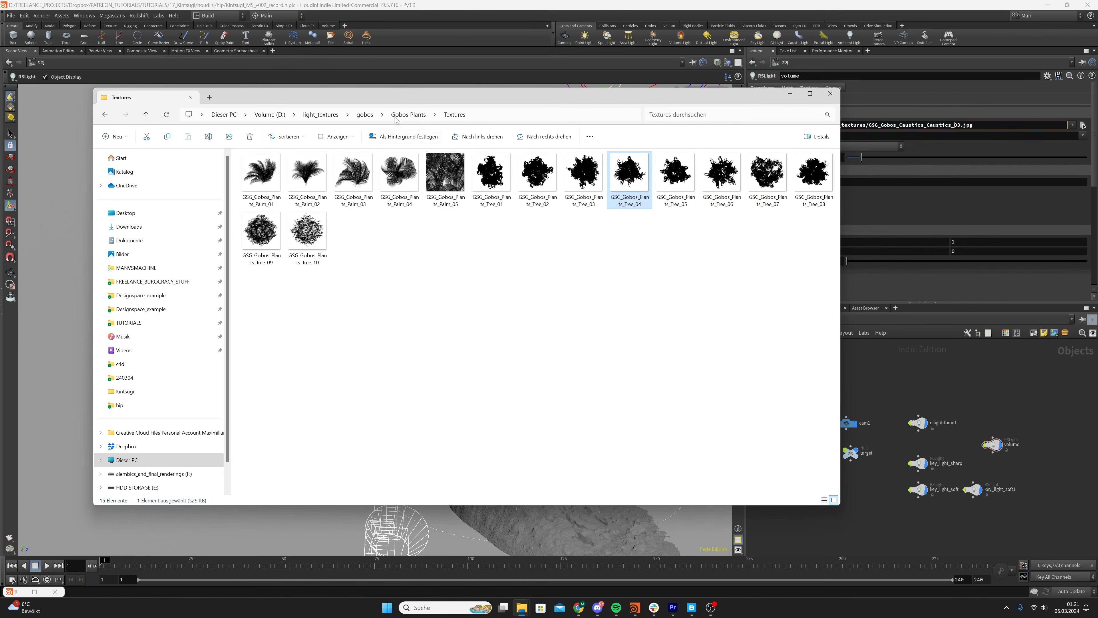
pyautogui.click(365, 114)
pyautogui.click(329, 115)
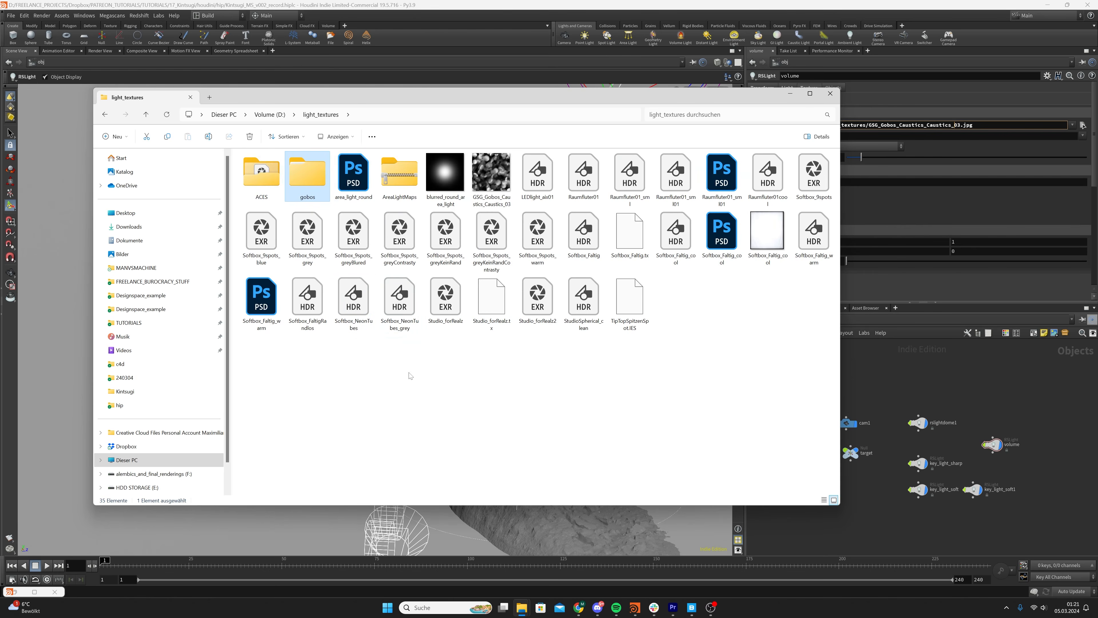
pyautogui.click(831, 94)
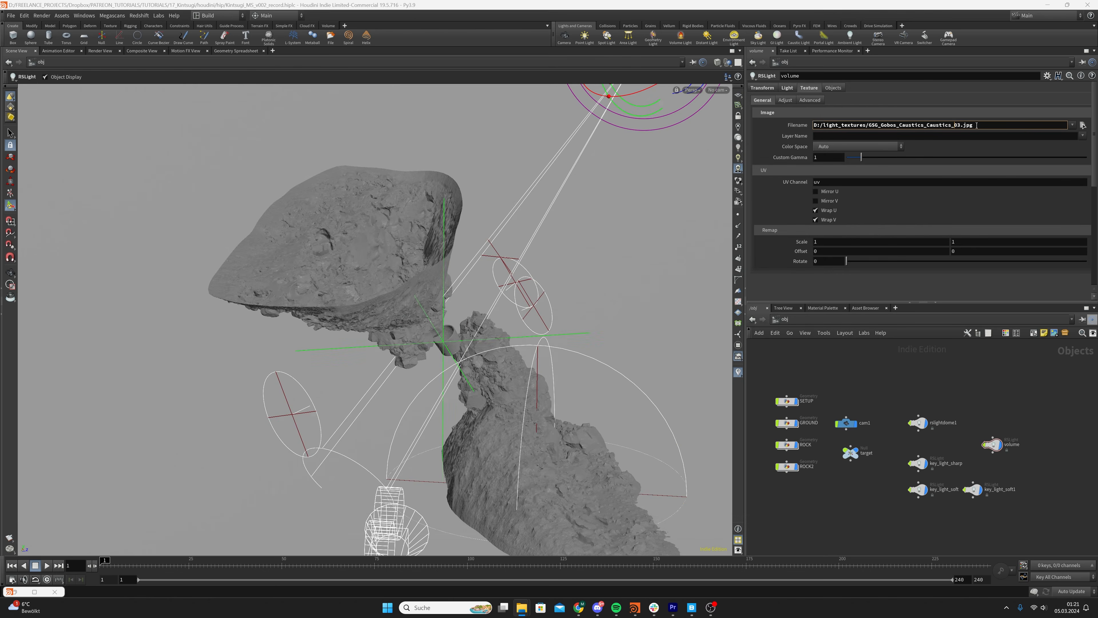
# Switch the viewport in Houdini to look through cam1
pyautogui.click(933, 385)
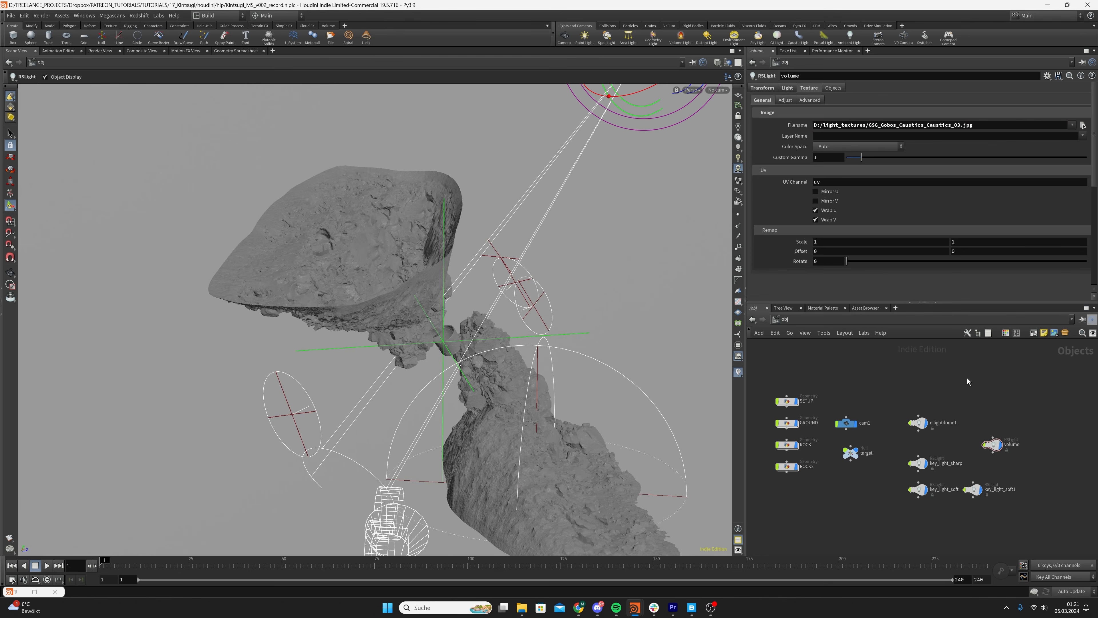
pyautogui.click(718, 89)
pyautogui.click(738, 137)
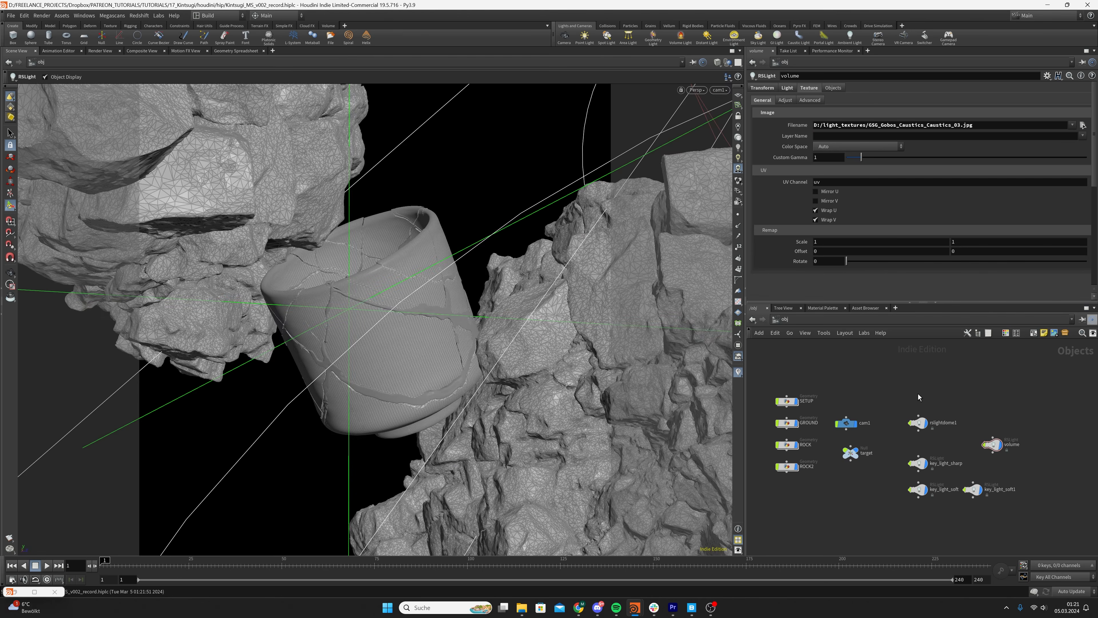
# Check the Contribution settings of key_light_soft1, rslightdome1 and key_light_soft, including their Volume values
pyautogui.click(973, 489)
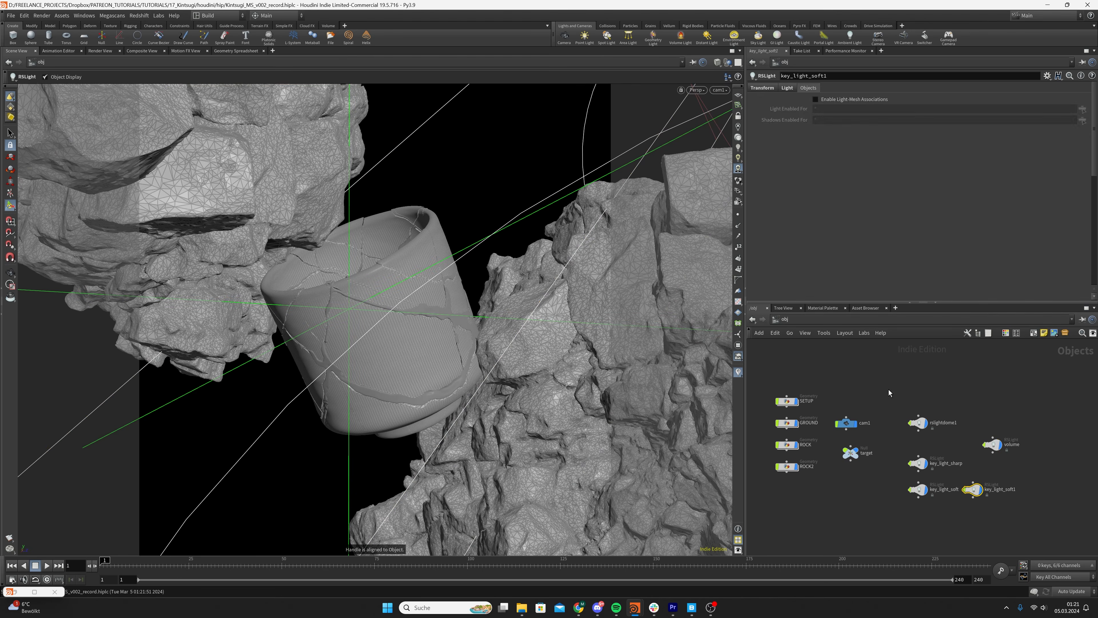
pyautogui.click(787, 88)
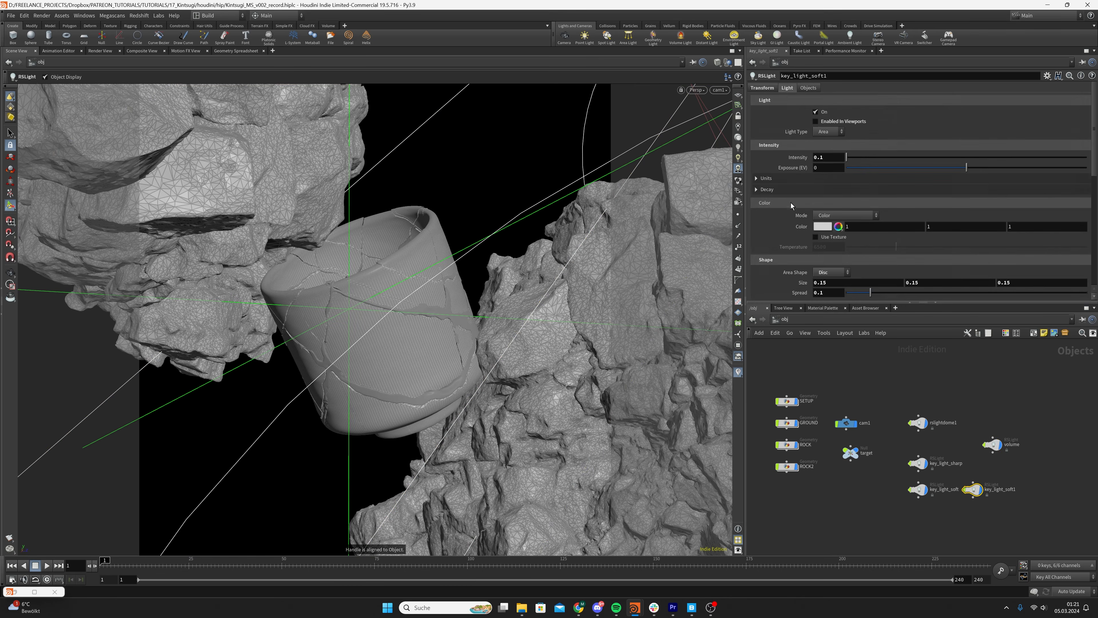
pyautogui.scroll(-5, 782, 209)
pyautogui.click(918, 422)
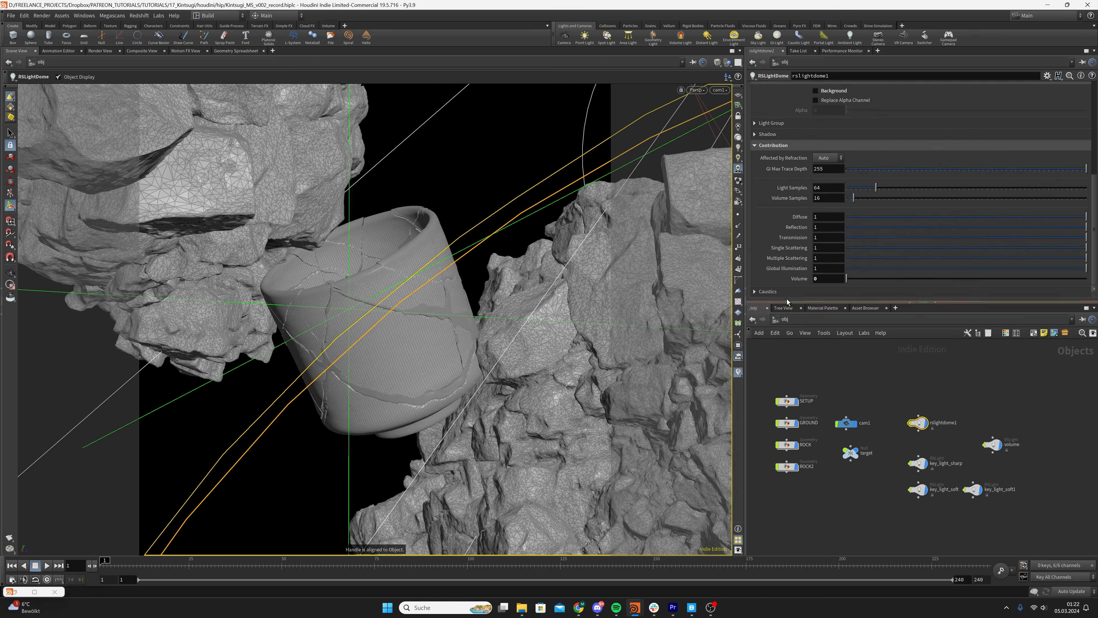
pyautogui.click(918, 490)
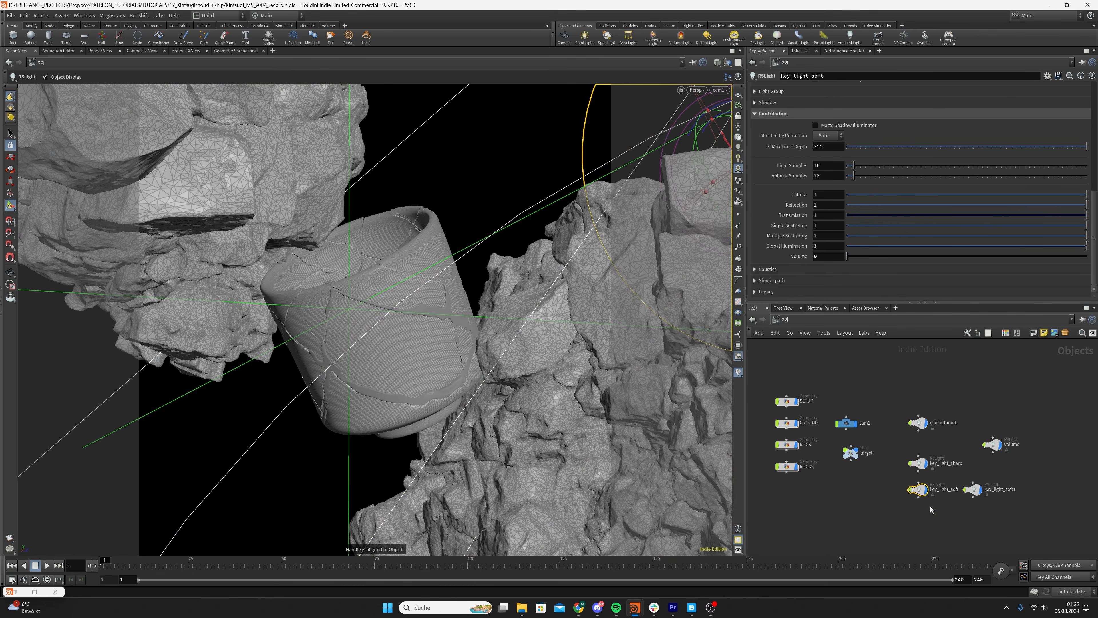
# Review the volume light's texture settings and its volume contribution and spot cone settings
pyautogui.moveTo(1009, 391); pyautogui.dragTo(1023, 474)
pyautogui.scroll(5, 785, 151)
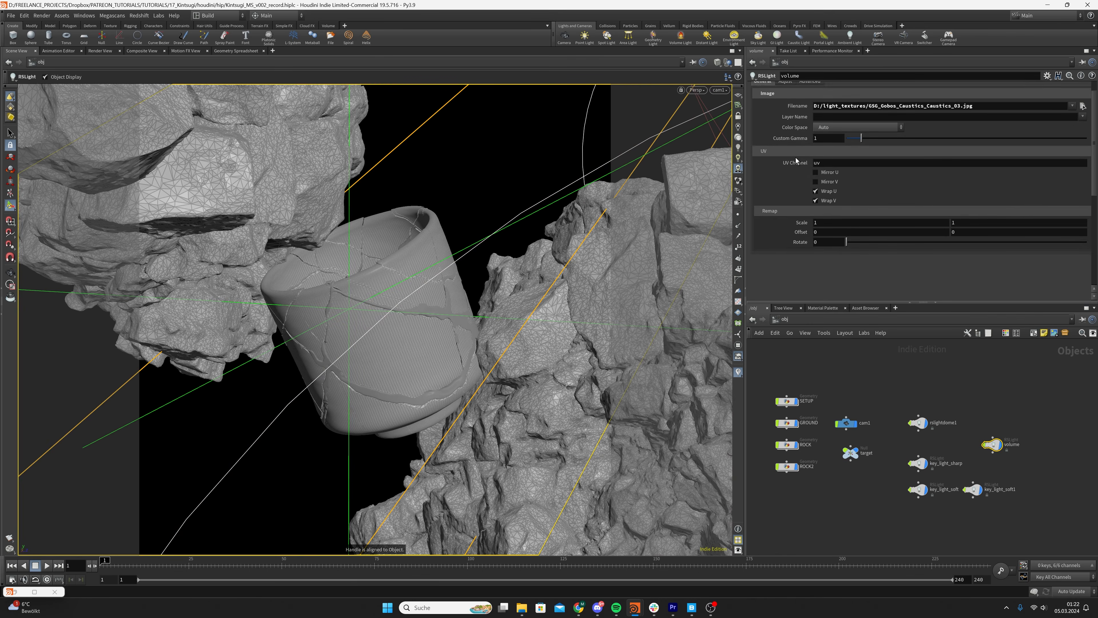
pyautogui.click(792, 99)
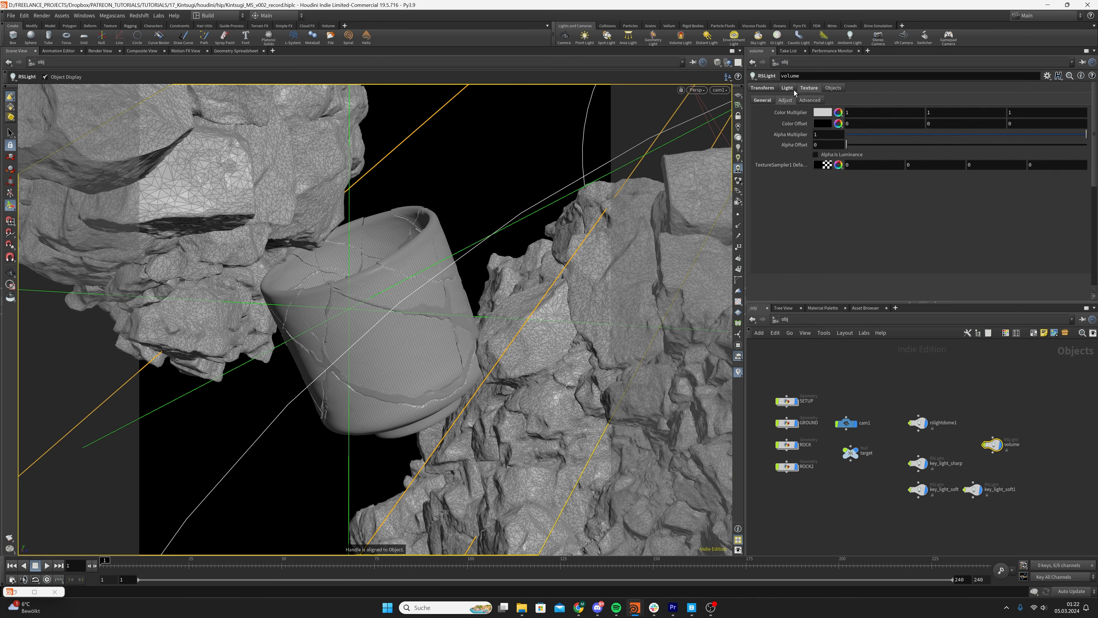
pyautogui.click(765, 99)
pyautogui.scroll(-3, 789, 193)
pyautogui.scroll(3, 790, 191)
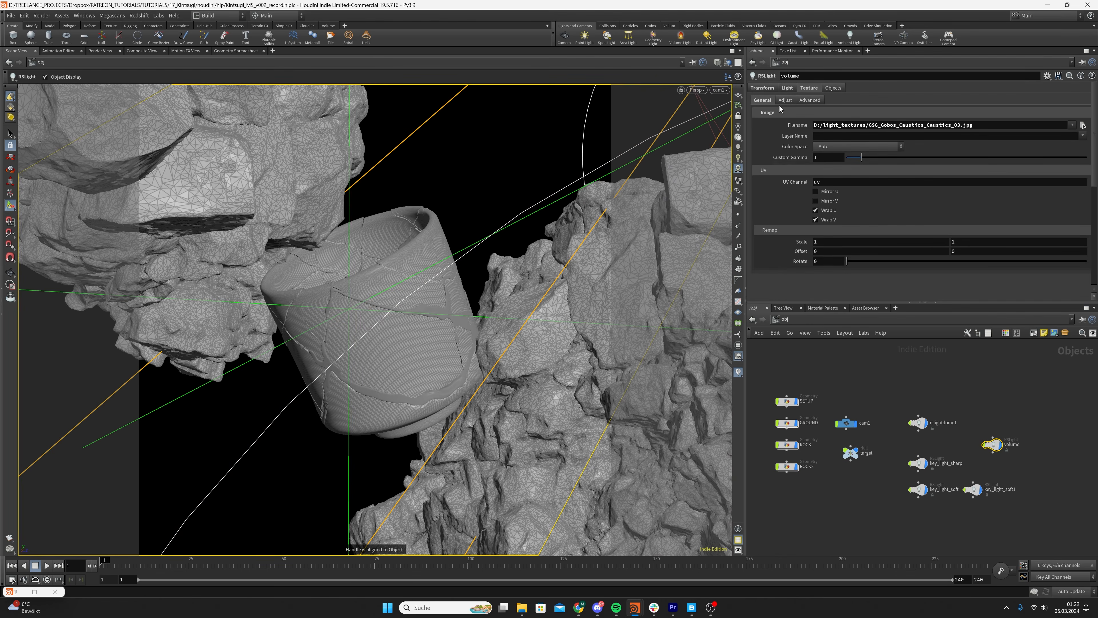
pyautogui.click(788, 88)
pyautogui.scroll(-1, 777, 231)
pyautogui.scroll(-5, 765, 230)
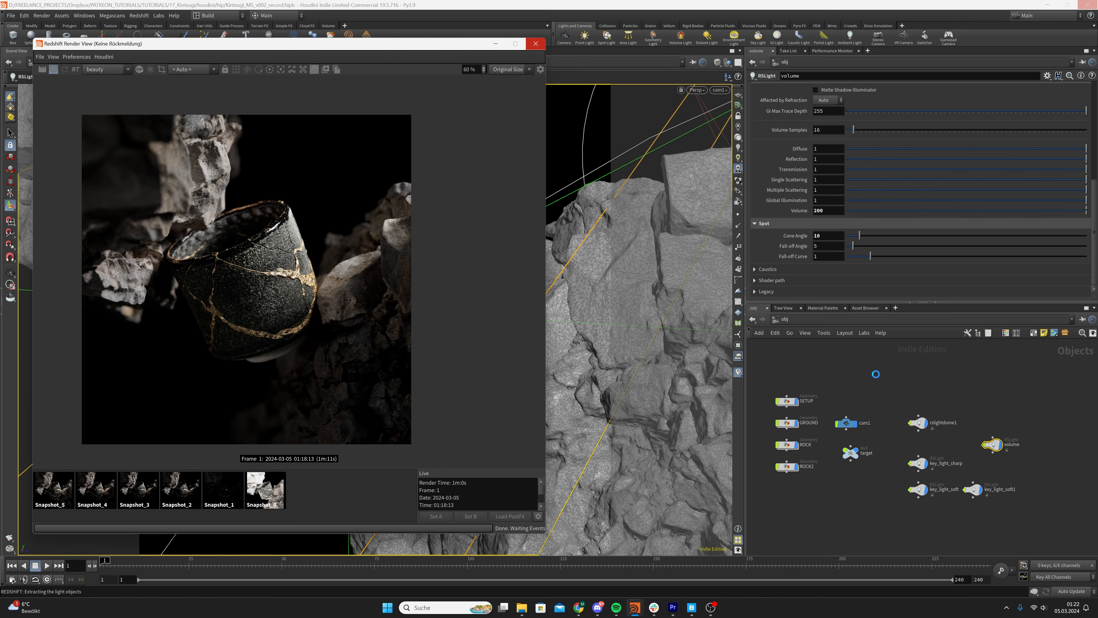
# Render the current frame in the Redshift Render View and save the scene
pyautogui.click(877, 376)
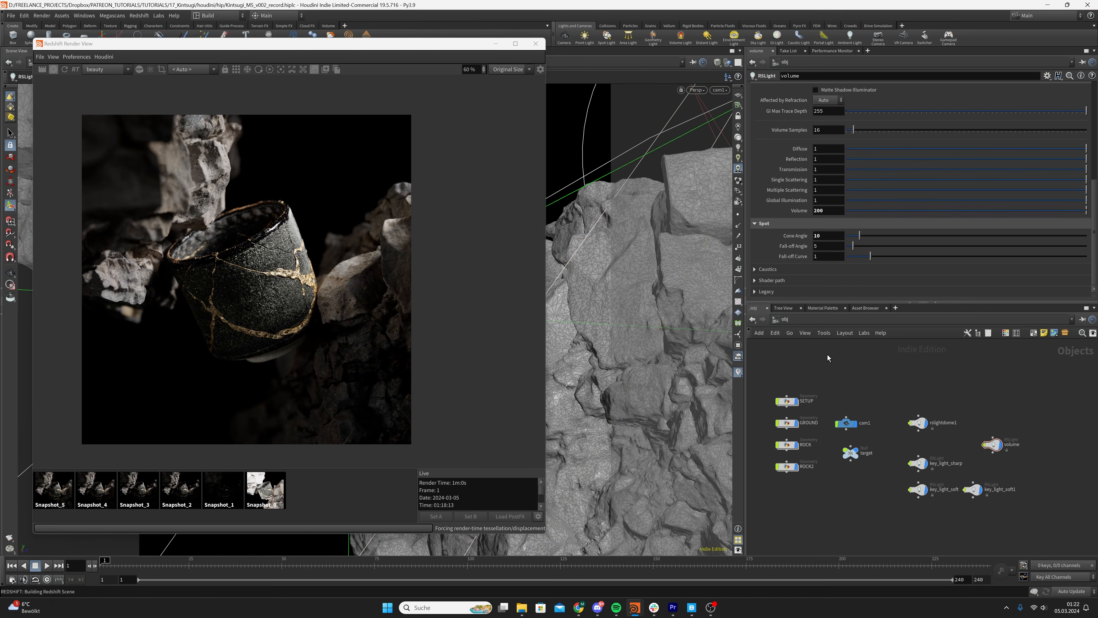
pyautogui.moveTo(850, 370); pyautogui.dragTo(836, 383)
pyautogui.hotkey('ctrl', 's')
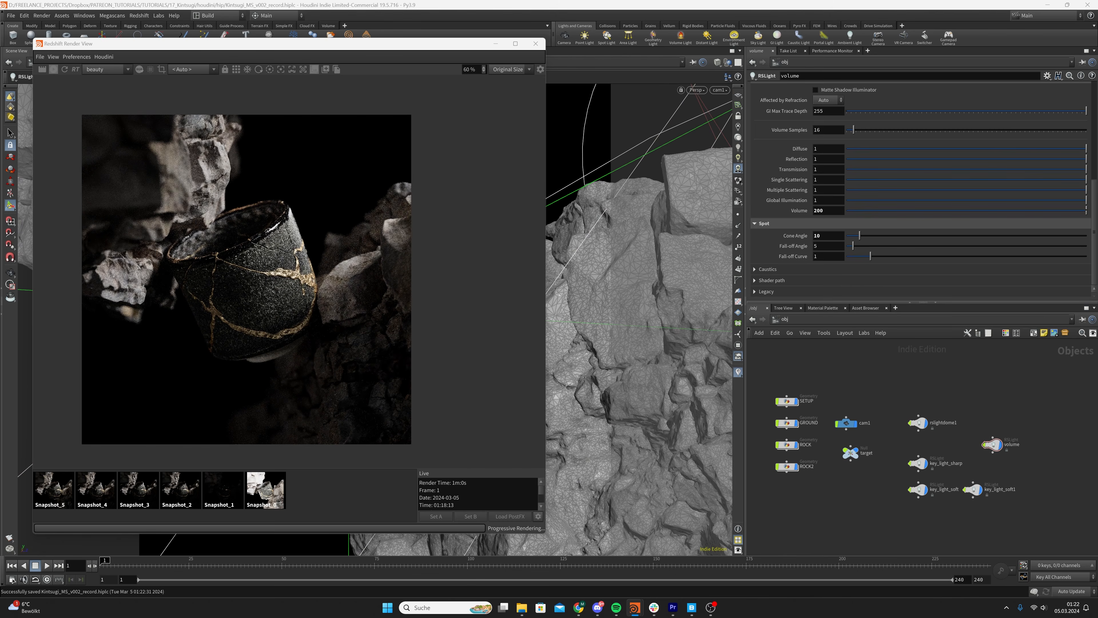
# Go to the out network and switch the Redshift settings of Redshift_ROP1 to Advanced mode
pyautogui.click(855, 322)
pyautogui.click(878, 374)
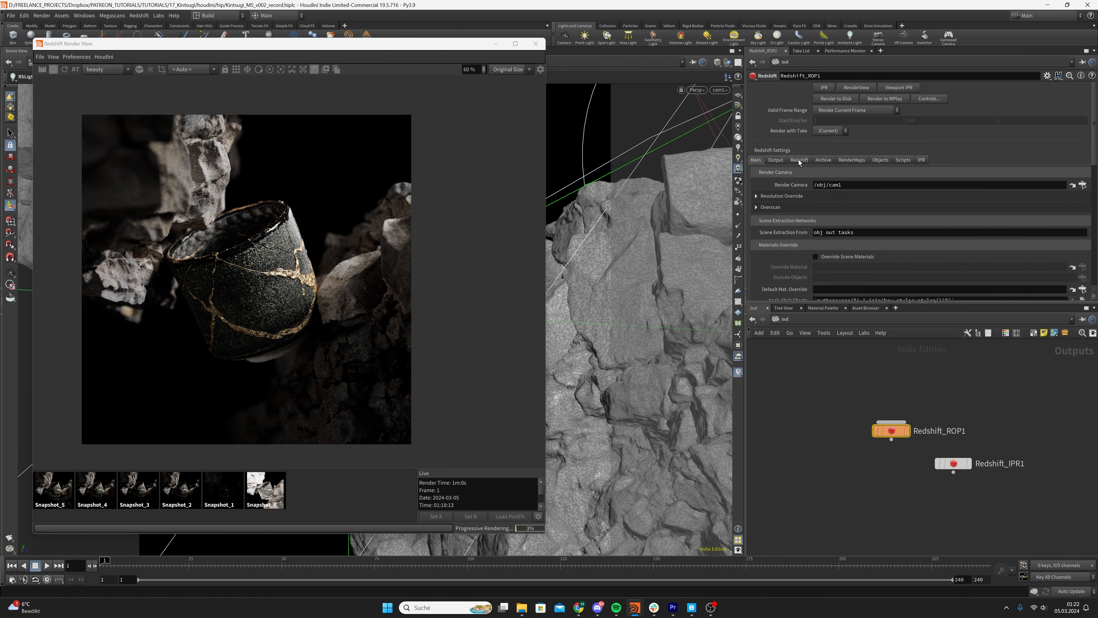
pyautogui.click(801, 162)
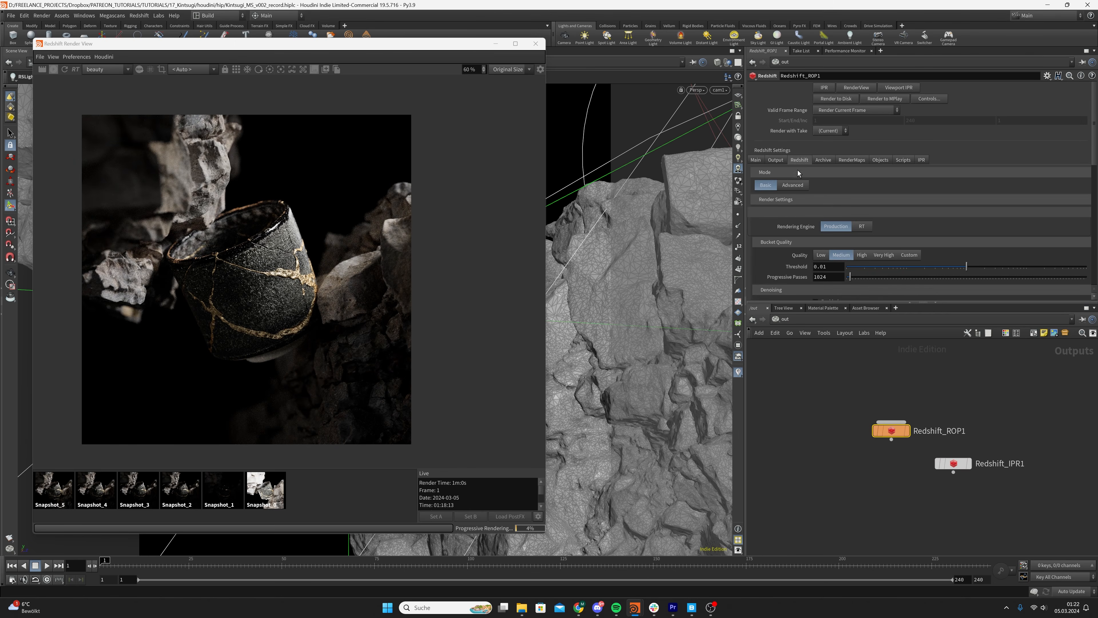
pyautogui.click(791, 185)
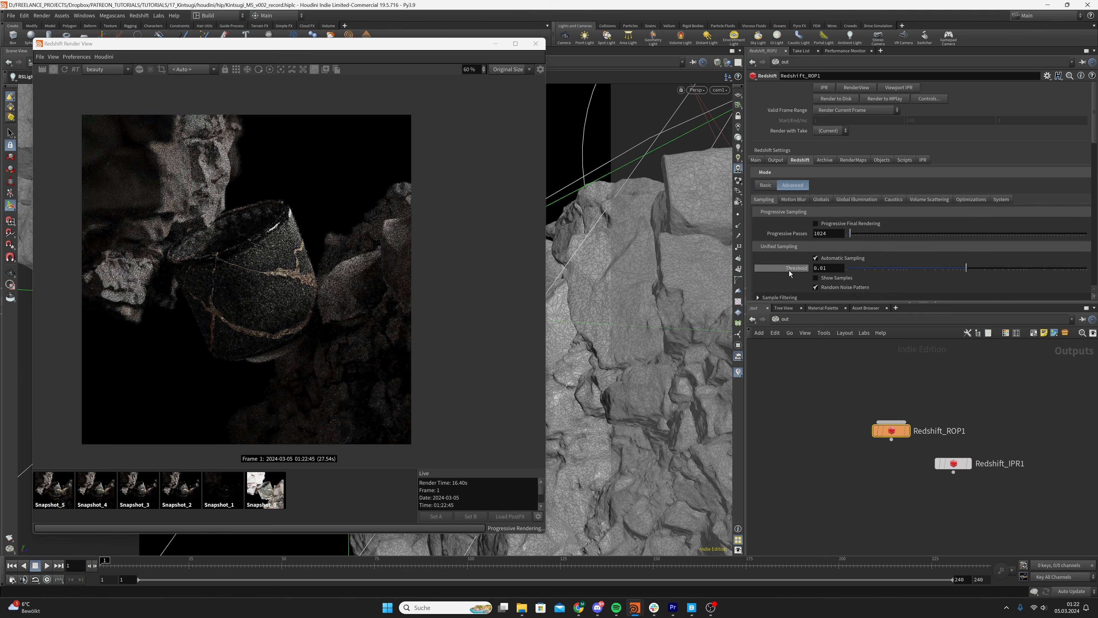
pyautogui.scroll(-1, 804, 242)
pyautogui.click(821, 166)
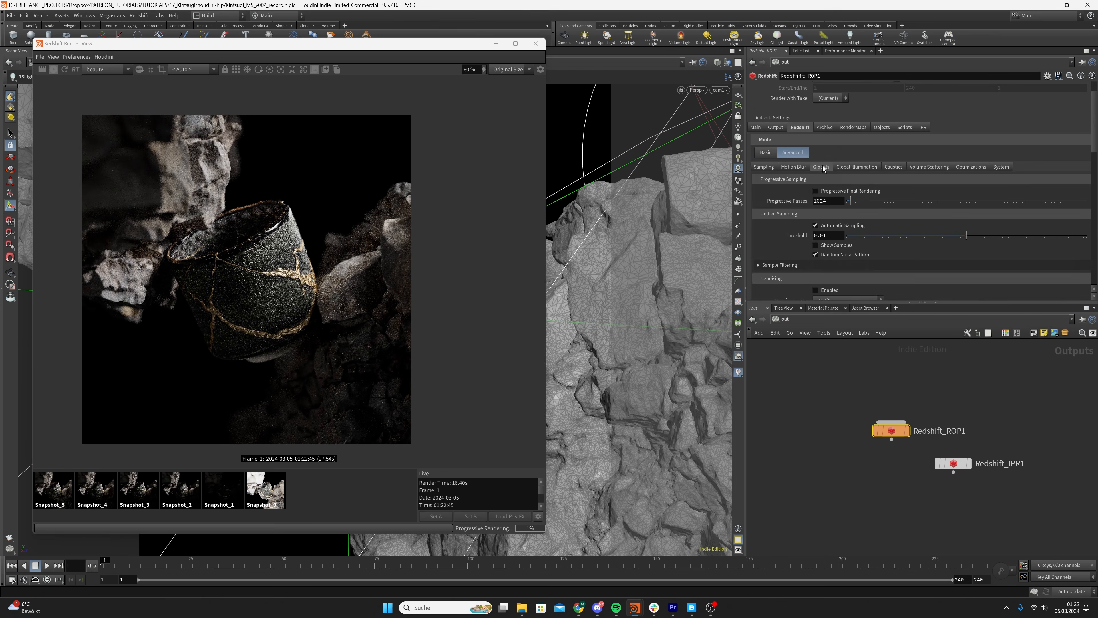
# Set the Global Illumination Trace Depth of Redshift_ROP1 to 6
pyautogui.click(856, 167)
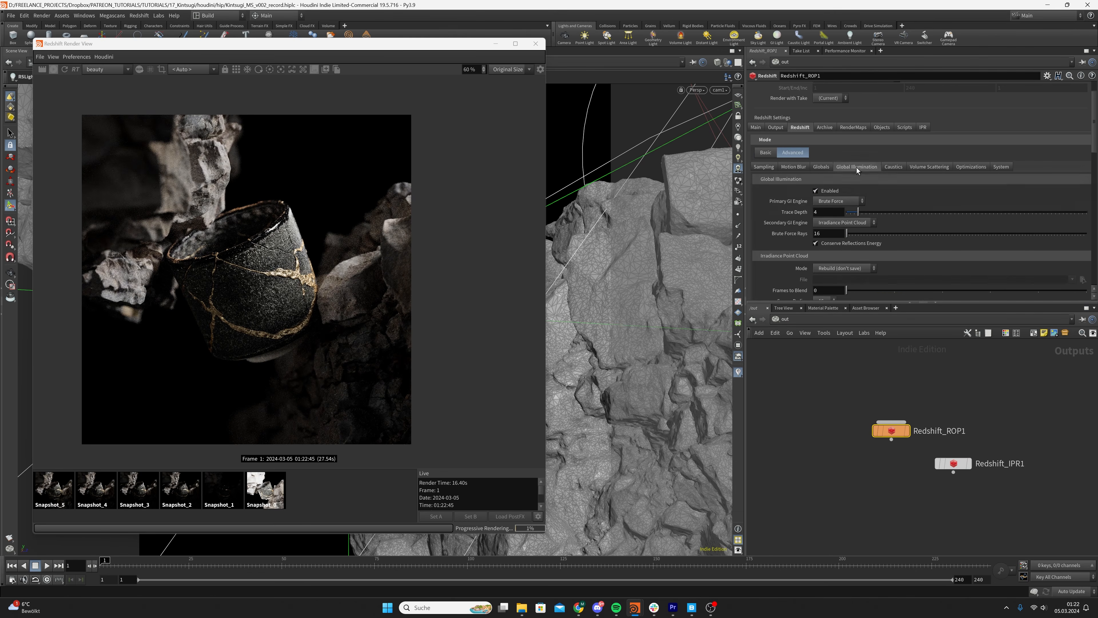
pyautogui.click(834, 211)
pyautogui.write('6')
pyautogui.press('Return')
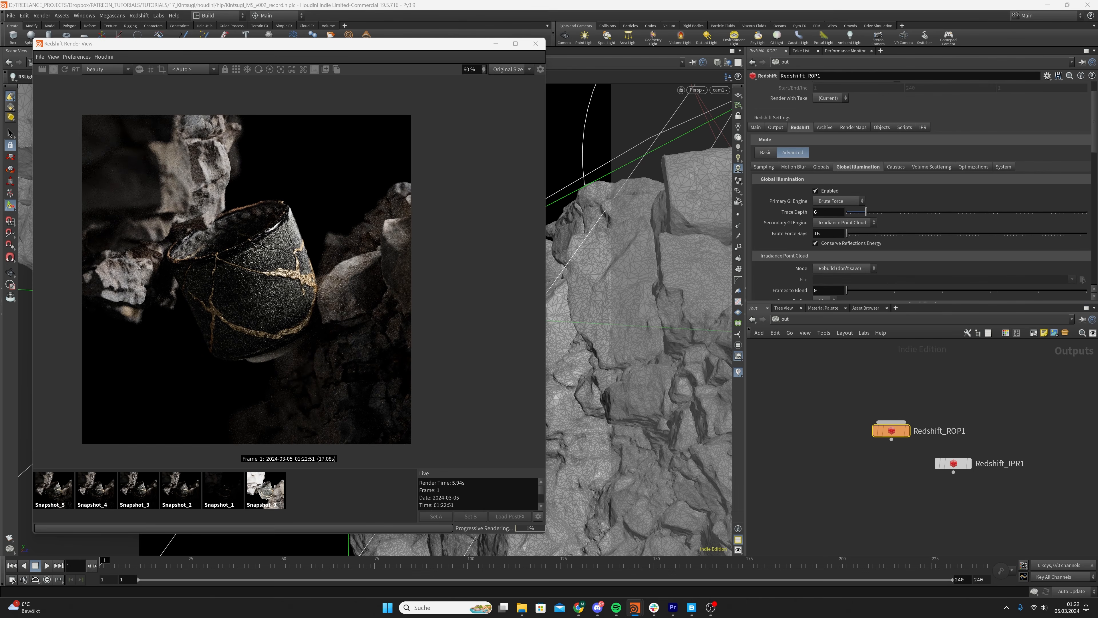
# Set the Global Illumination Brute Force Rays to 4096 and save the scene
pyautogui.click(829, 234)
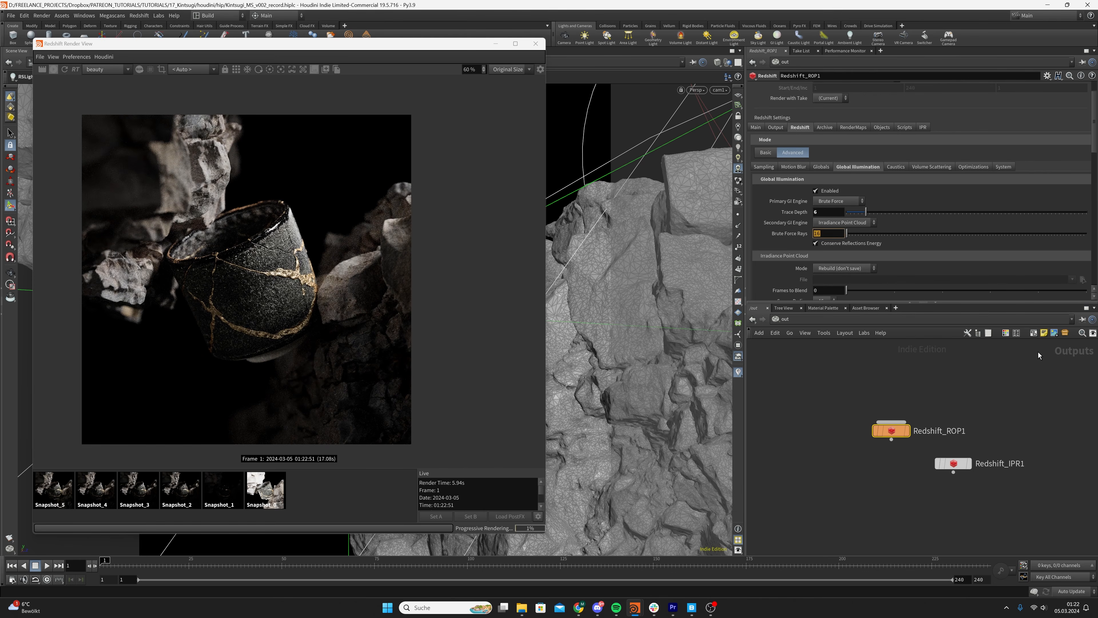
pyautogui.write('409')
pyautogui.press('Return')
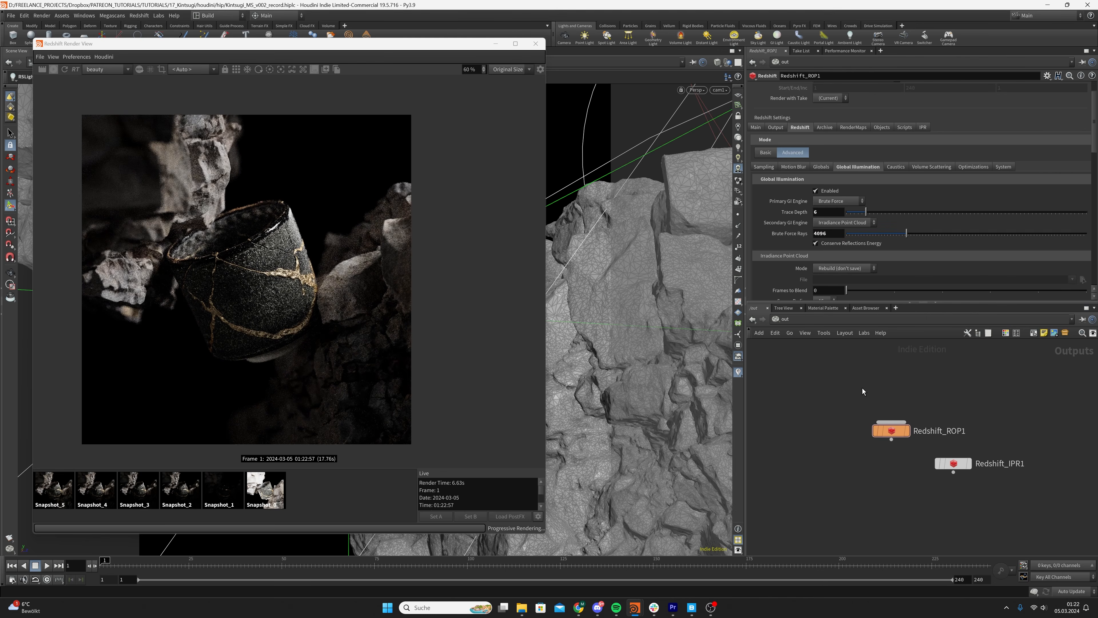
pyautogui.hotkey('ctrl', 's')
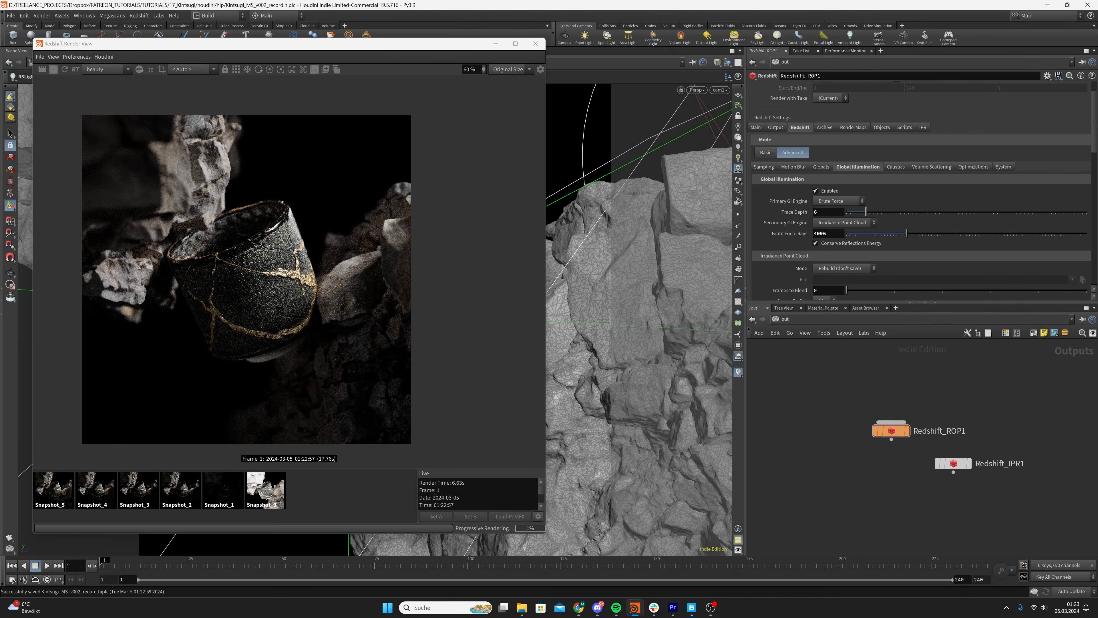
# Enable Volume Scattering in the Redshift settings of Redshift_ROP1 with a Scattering value of 0.1
pyautogui.click(932, 167)
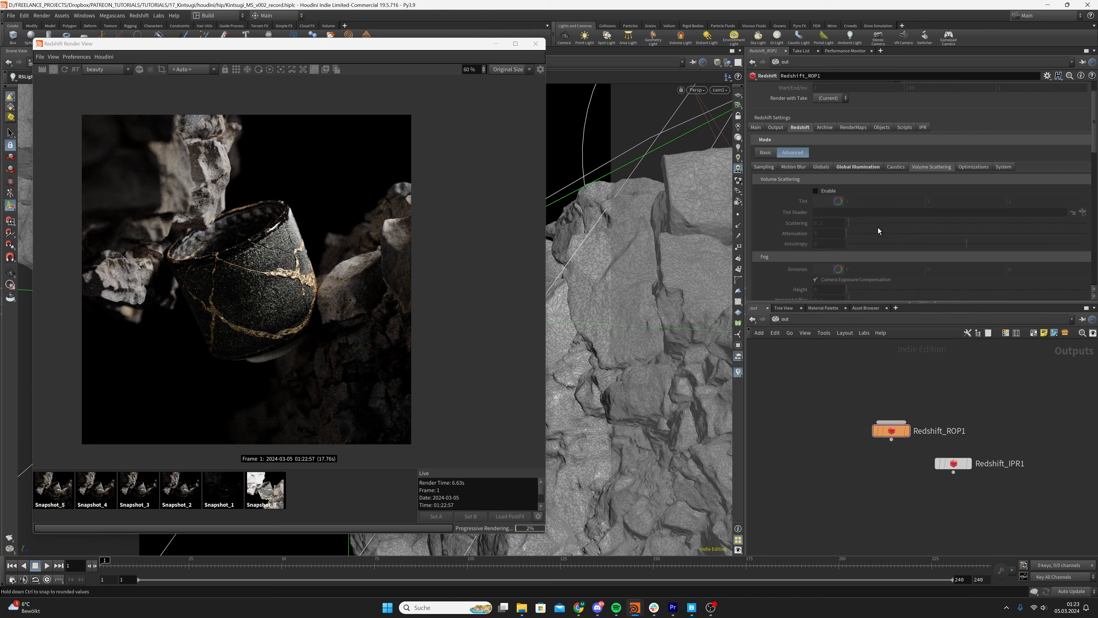
pyautogui.click(825, 192)
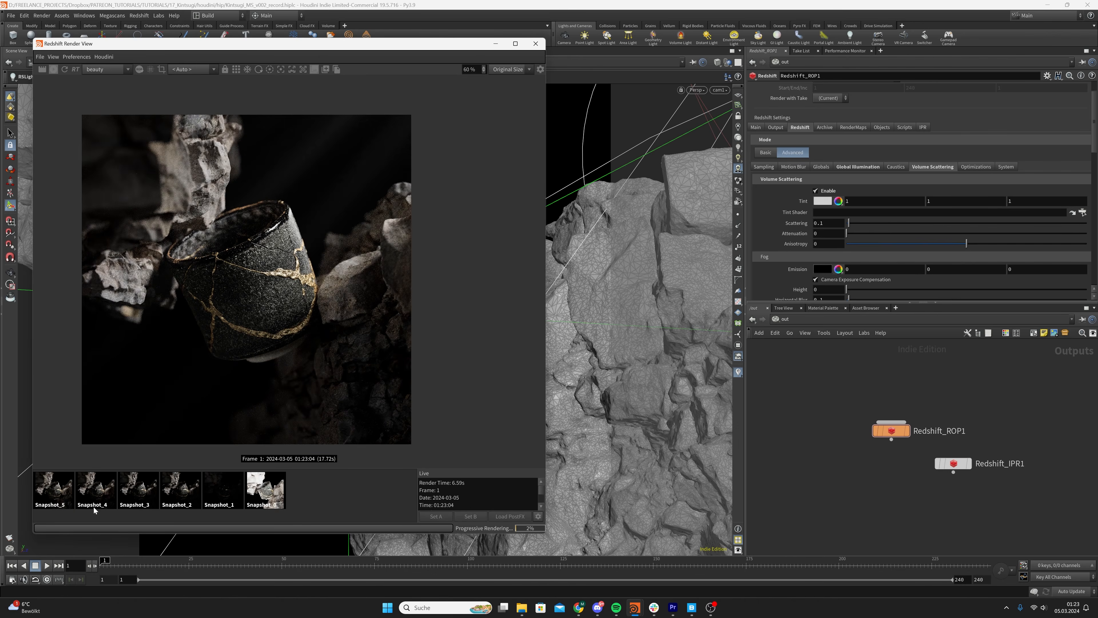
pyautogui.click(55, 502)
pyautogui.click(311, 494)
pyautogui.scroll(-1, 359, 234)
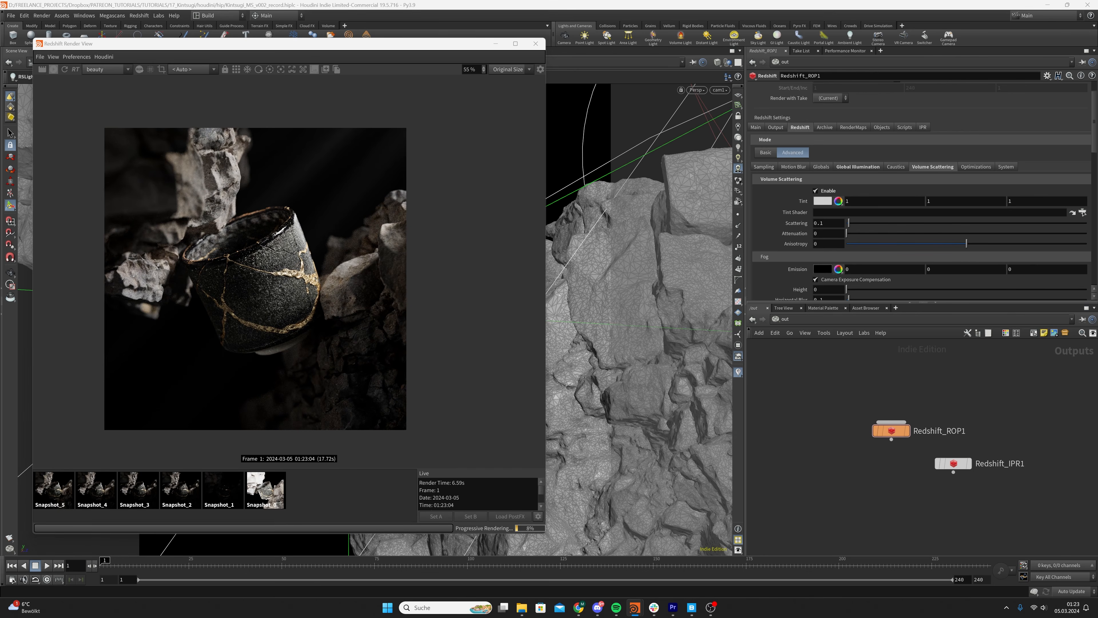
# Enable Time Behavior, Dispersion Nested Dielectrics Technique, Global Volume Anisotropy and Sub-Surface Scattering GI in the ROP's system options and save the scene
pyautogui.click(1006, 167)
pyautogui.scroll(-10, 822, 236)
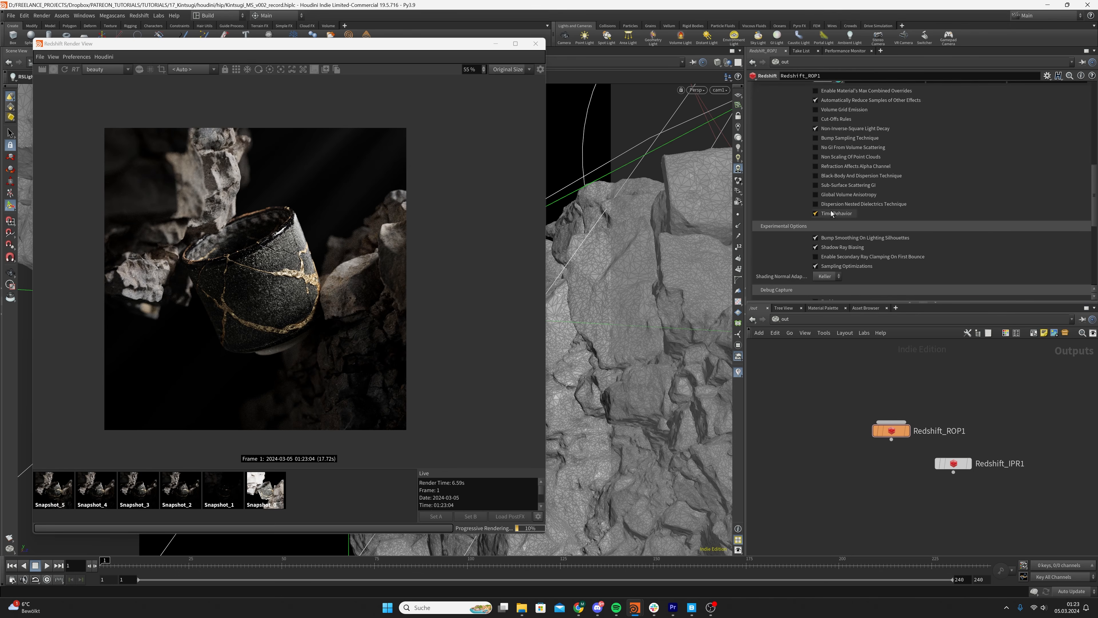
pyautogui.click(816, 203)
pyautogui.click(815, 195)
pyautogui.click(816, 184)
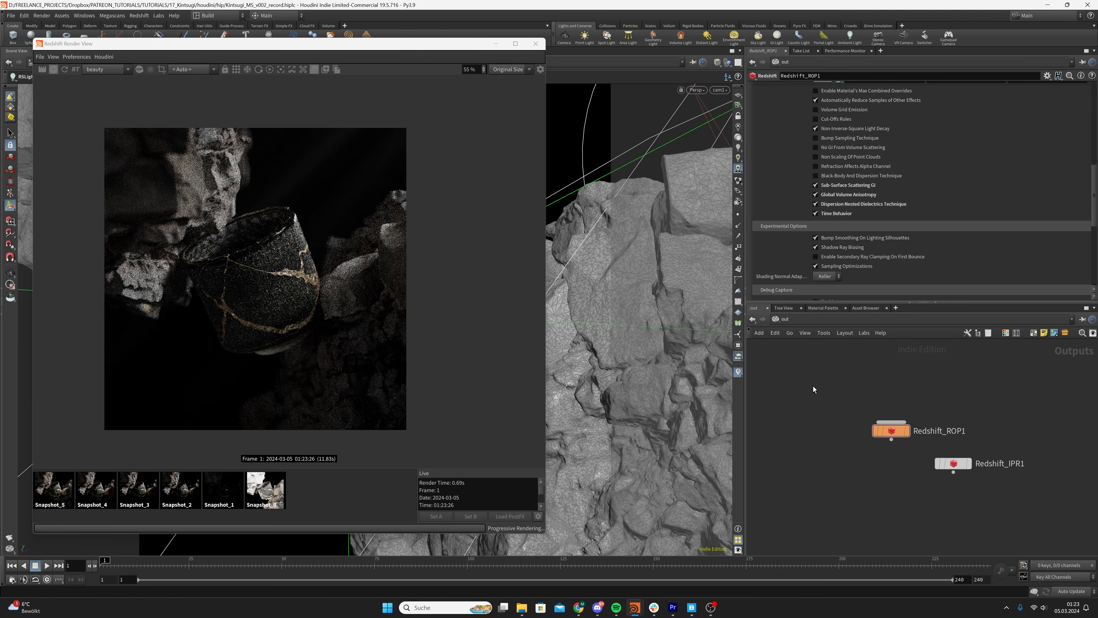
pyautogui.hotkey('ctrl', 's')
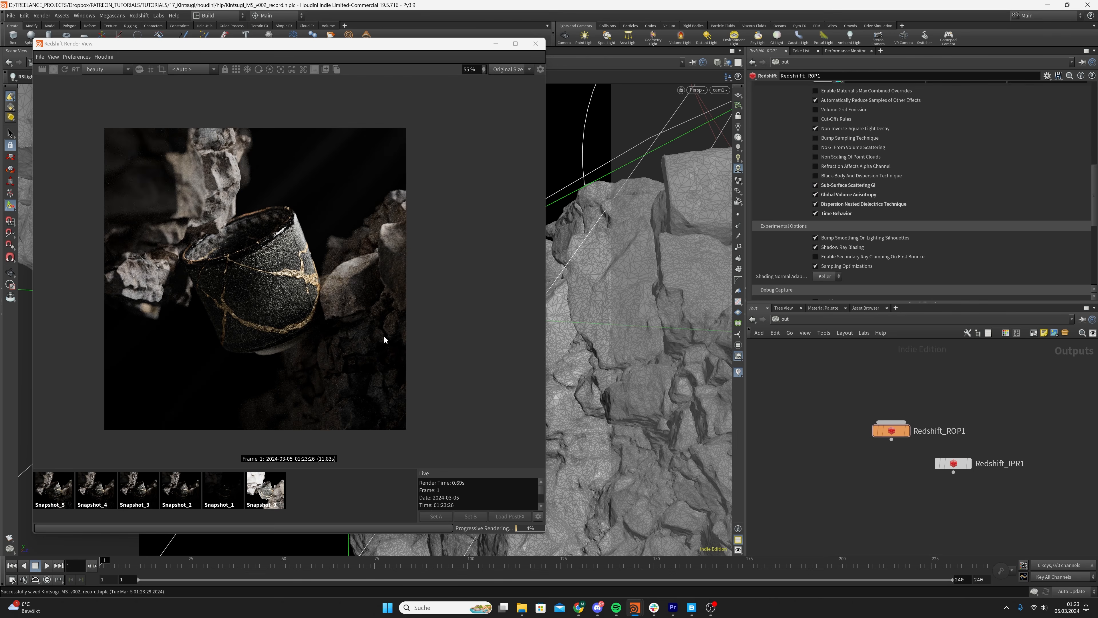
# Return to the obj network and select the SETUP geometry
pyautogui.moveTo(270, 344); pyautogui.dragTo(269, 341, button='middle')
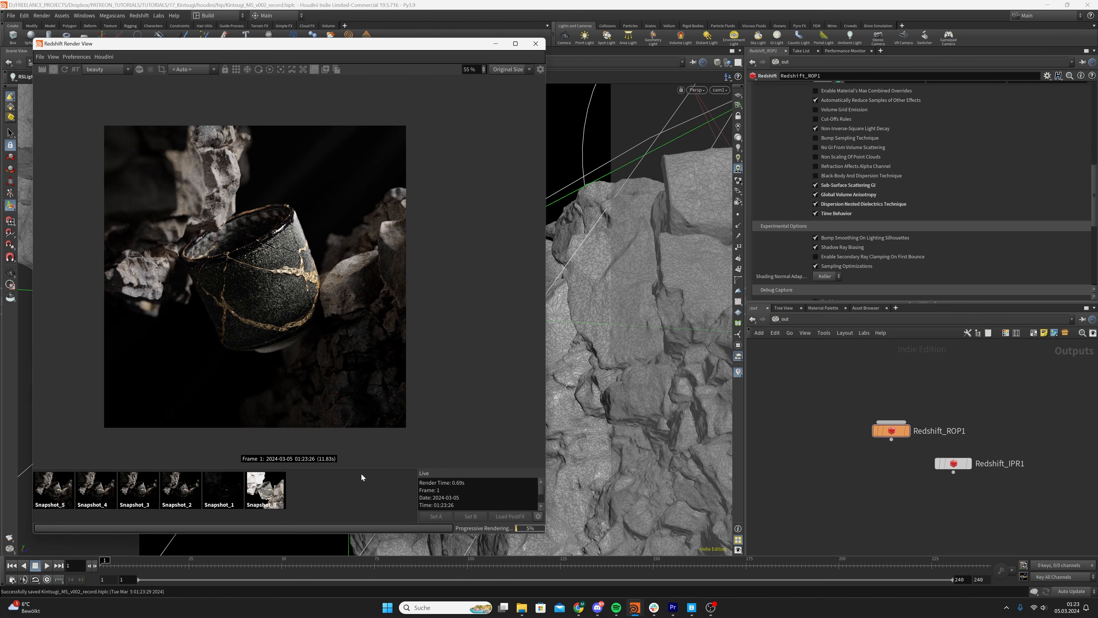
pyautogui.click(790, 335)
pyautogui.click(832, 364)
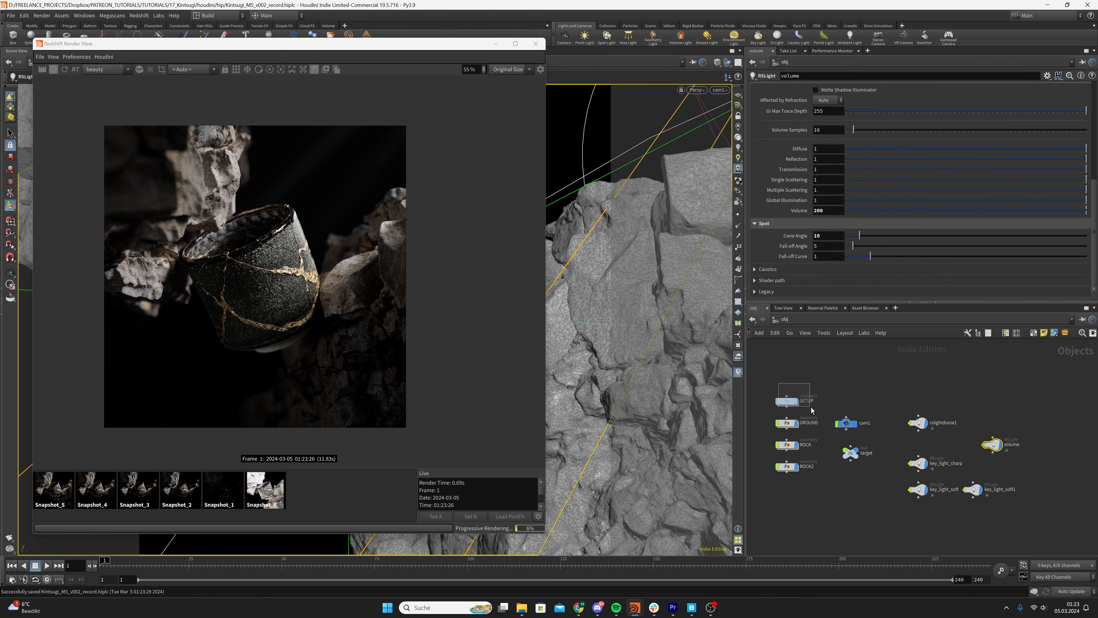
pyautogui.moveTo(812, 410); pyautogui.dragTo(811, 409)
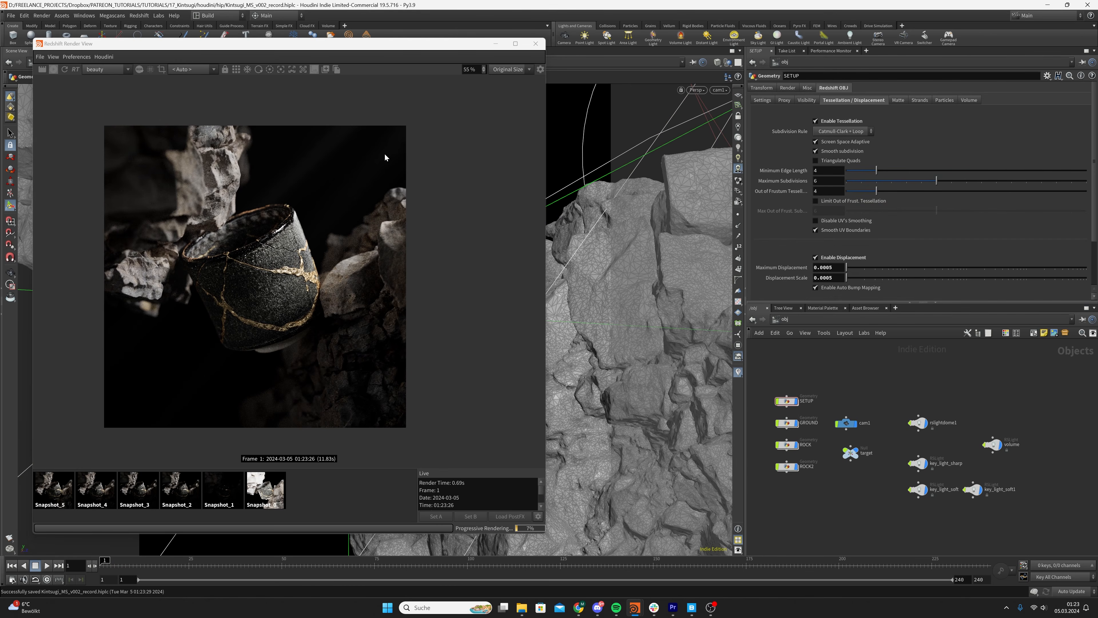
# Add a Geometry node below ROCK2 and rename it background
pyautogui.moveTo(819, 501); pyautogui.dragTo(825, 492, button='middle')
pyautogui.press('Tab')
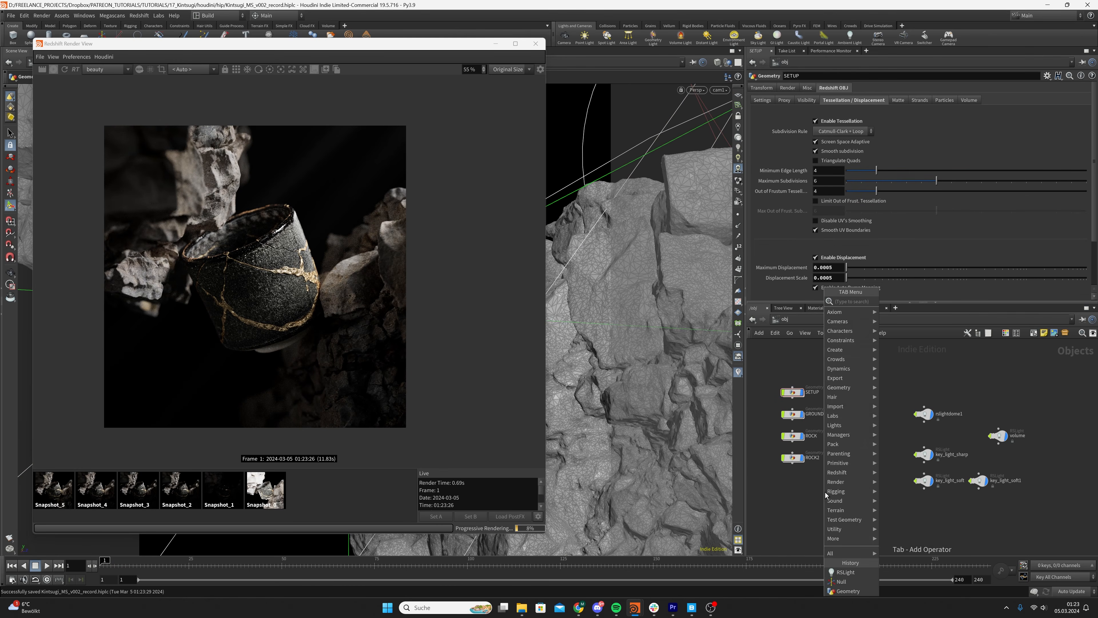
pyautogui.write('geo')
pyautogui.press('Return')
pyautogui.click(826, 492)
pyautogui.moveTo(825, 495); pyautogui.dragTo(794, 491)
pyautogui.doubleClick(816, 489)
pyautogui.write('background')
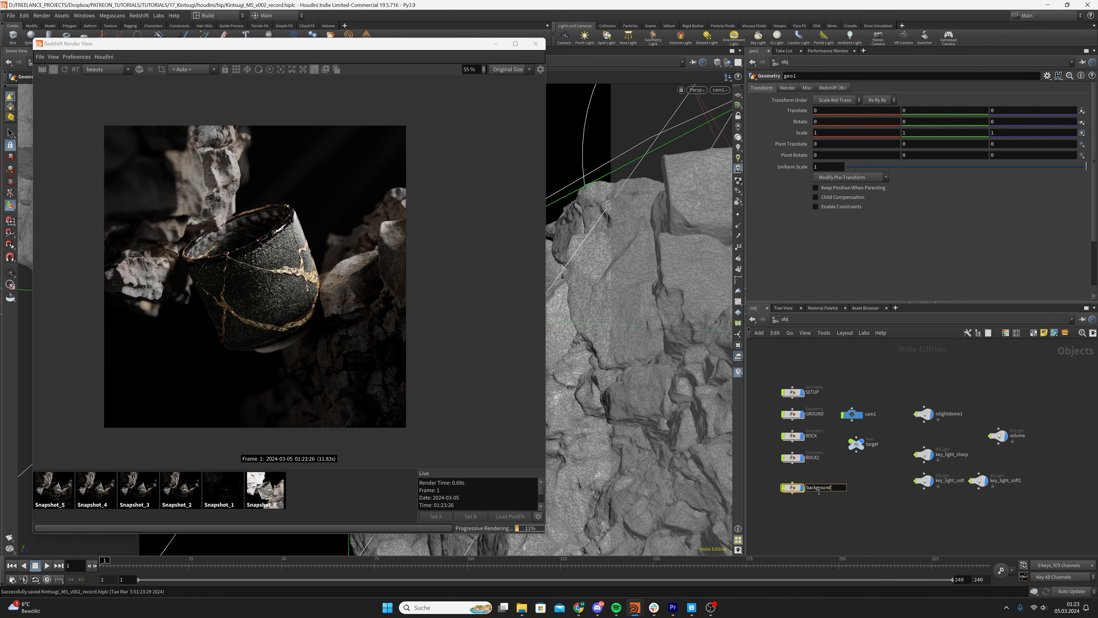
pyautogui.press('Return')
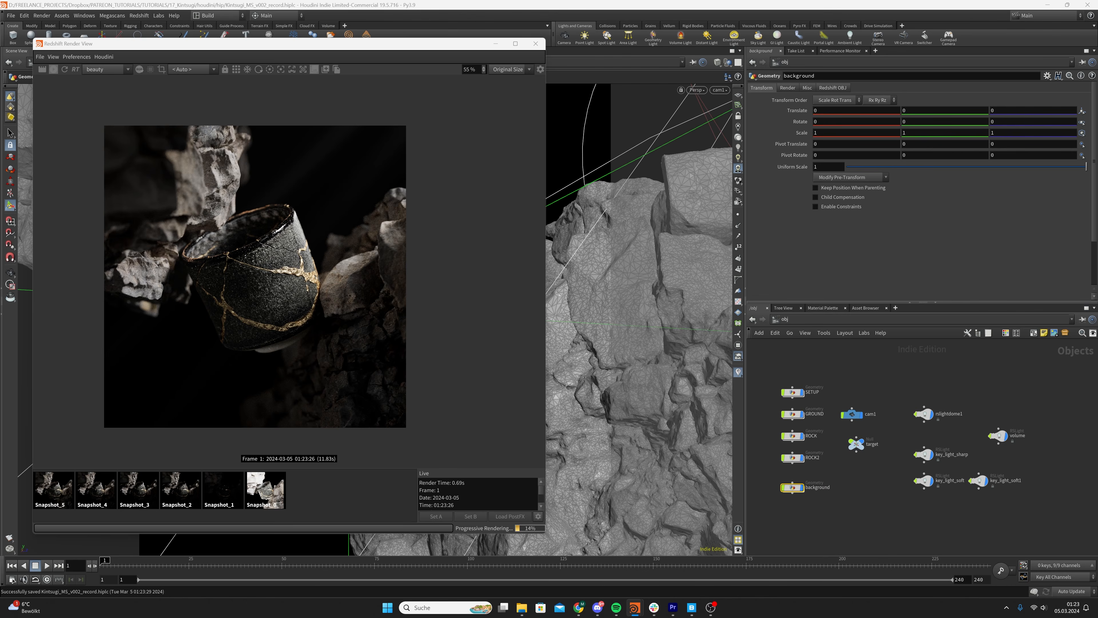
# Go inside the background geometry and create a Grid node
pyautogui.doubleClick(794, 488)
pyautogui.press('Tab')
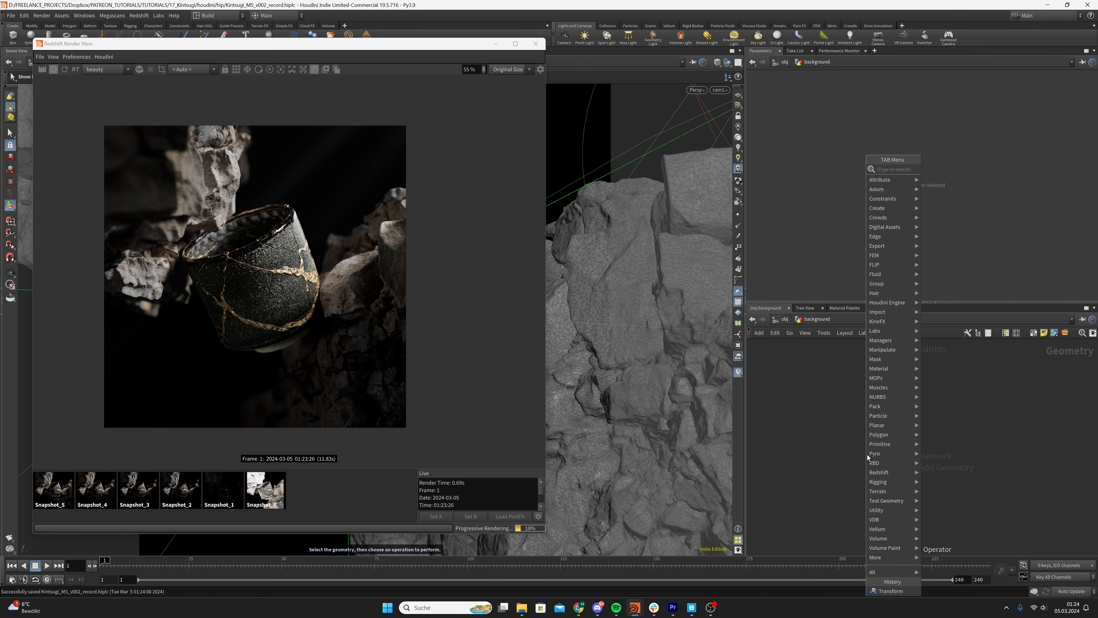
pyautogui.write('grid')
pyautogui.press('Return')
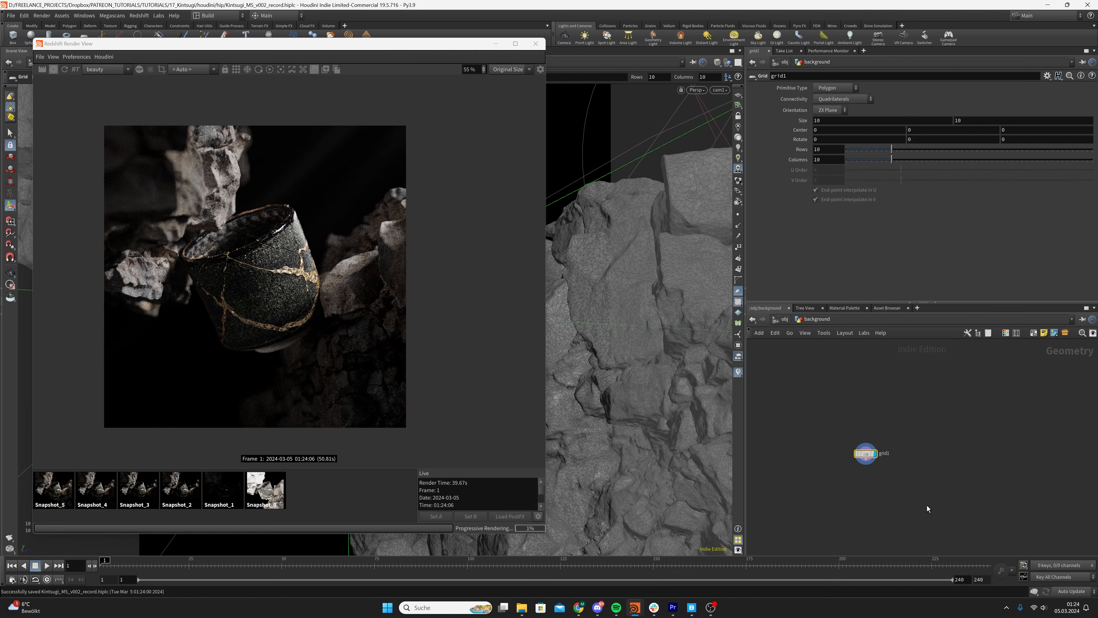
# Add a UV Unwrap node below the grid and connect it to the grid's output
pyautogui.press('Tab')
pyautogui.write('uvunwrap')
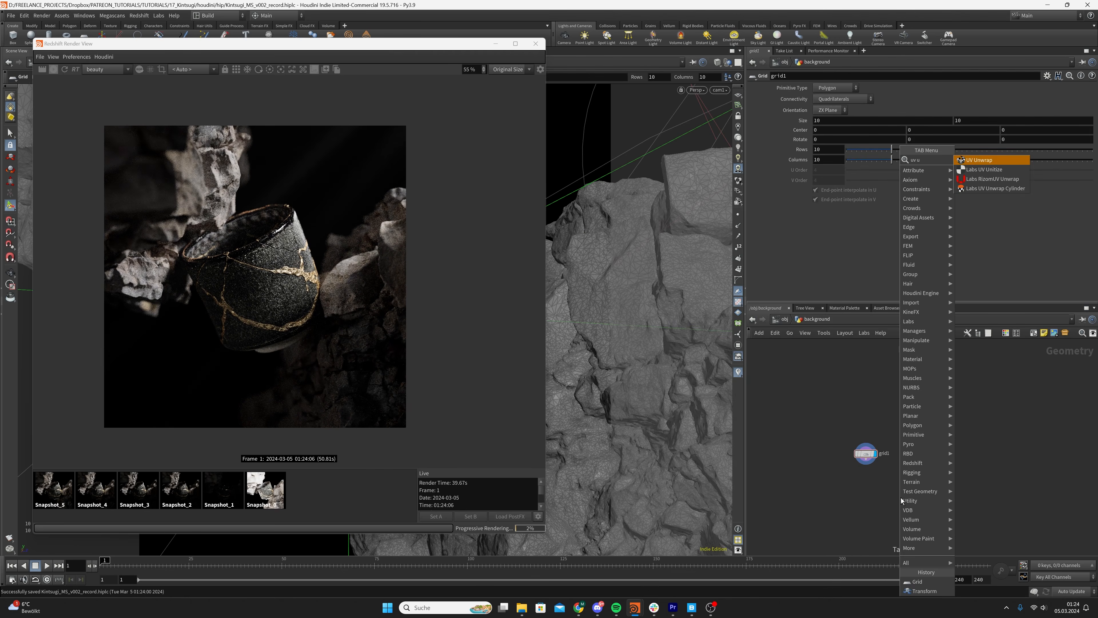
pyautogui.press('Return')
pyautogui.click(880, 488)
pyautogui.moveTo(881, 488)
pyautogui.mouseDown()
pyautogui.moveTo(867, 488)
pyautogui.moveTo(874, 454)
pyautogui.moveTo(867, 479)
pyautogui.mouseUp()
pyautogui.click(869, 448)
# Stop the interactive render and minimize the Redshift Render View to inspect the grid in the viewport
pyautogui.click(58, 68)
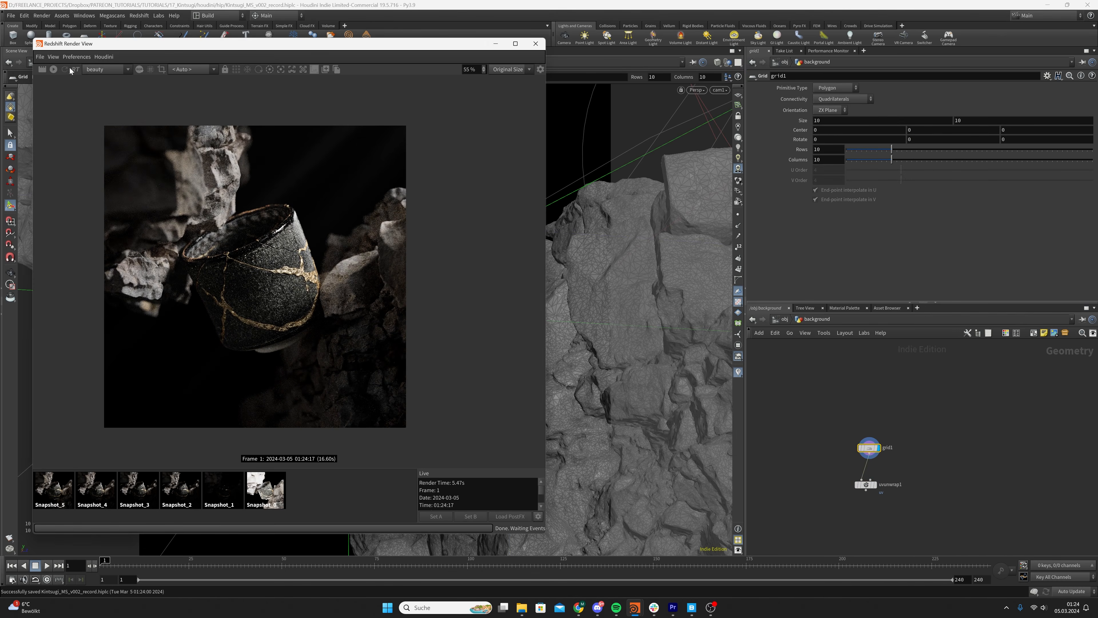
pyautogui.click(496, 44)
pyautogui.hotkey('space', 'g')
pyautogui.moveTo(405, 297); pyautogui.dragTo(255, 310, button='right')
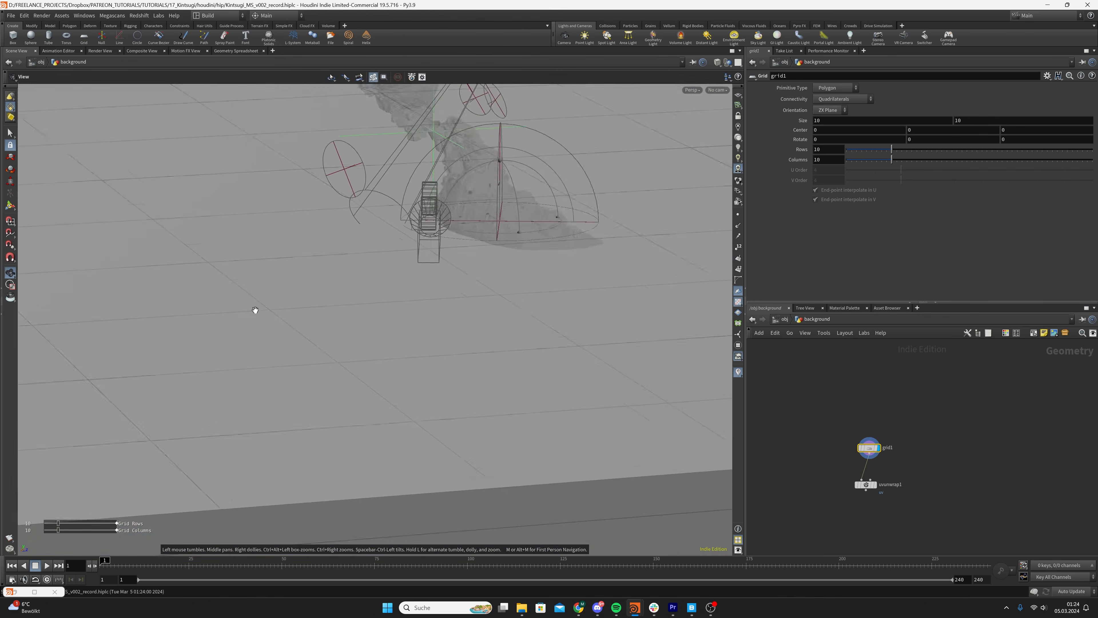
# Move the grid's center to about 1.114 on X and set its Z rotation to 90 so it stands upright
pyautogui.moveTo(348, 310); pyautogui.dragTo(415, 263)
pyautogui.moveTo(414, 263); pyautogui.dragTo(459, 316, button='middle')
pyautogui.moveTo(459, 316); pyautogui.dragTo(442, 376)
pyautogui.click(1012, 139)
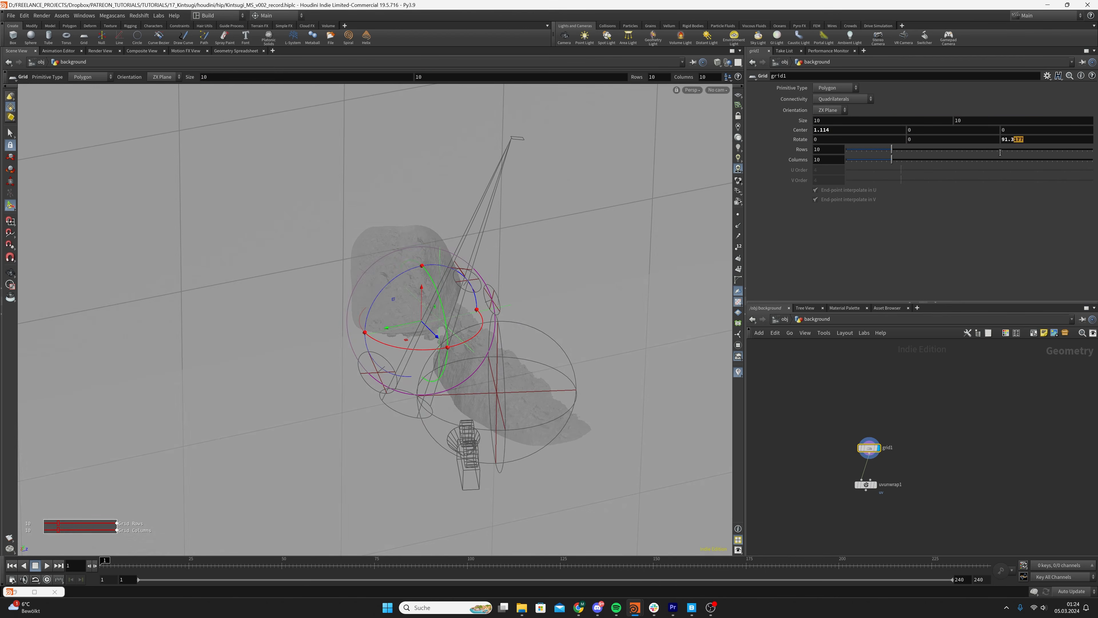
pyautogui.write('90')
pyautogui.press('Return')
# Set the grid's size to 2 by 2
pyautogui.keyDown('alt'); pyautogui.moveTo(437, 331); pyautogui.dragTo(377, 359); pyautogui.keyUp('alt')
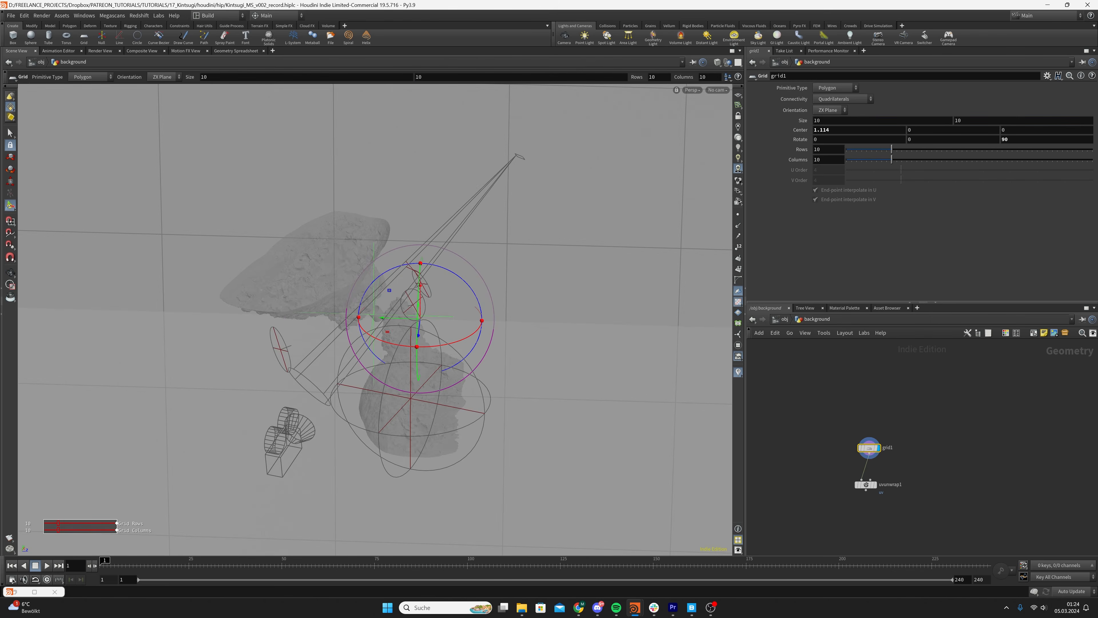
pyautogui.doubleClick(838, 120)
pyautogui.write('2')
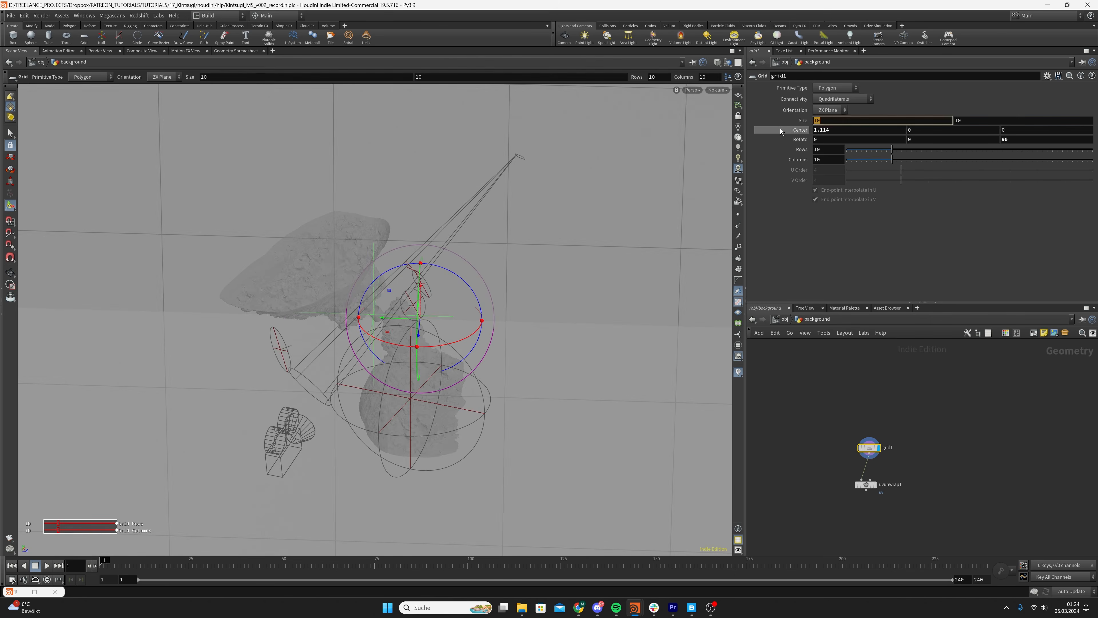
pyautogui.press('Return')
pyautogui.doubleClick(995, 121)
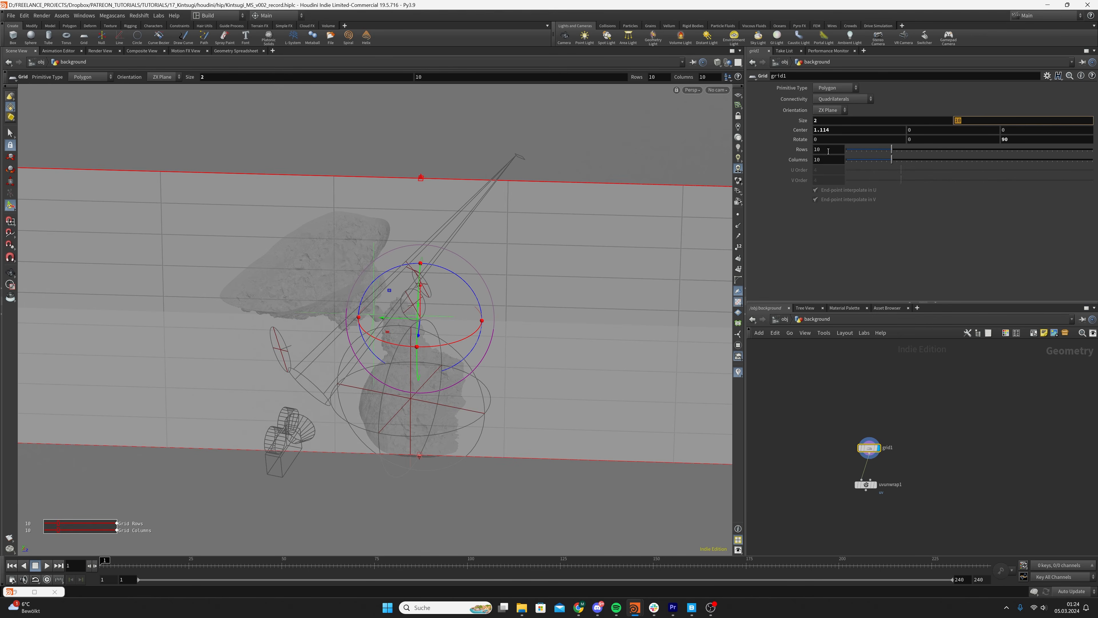
pyautogui.write('2')
pyautogui.press('Return')
# Reposition the grid behind the rocks with its center at about 1.29, 0.57, 0.127
pyautogui.keyDown('alt'); pyautogui.moveTo(373, 287); pyautogui.dragTo(446, 281); pyautogui.keyUp('alt')
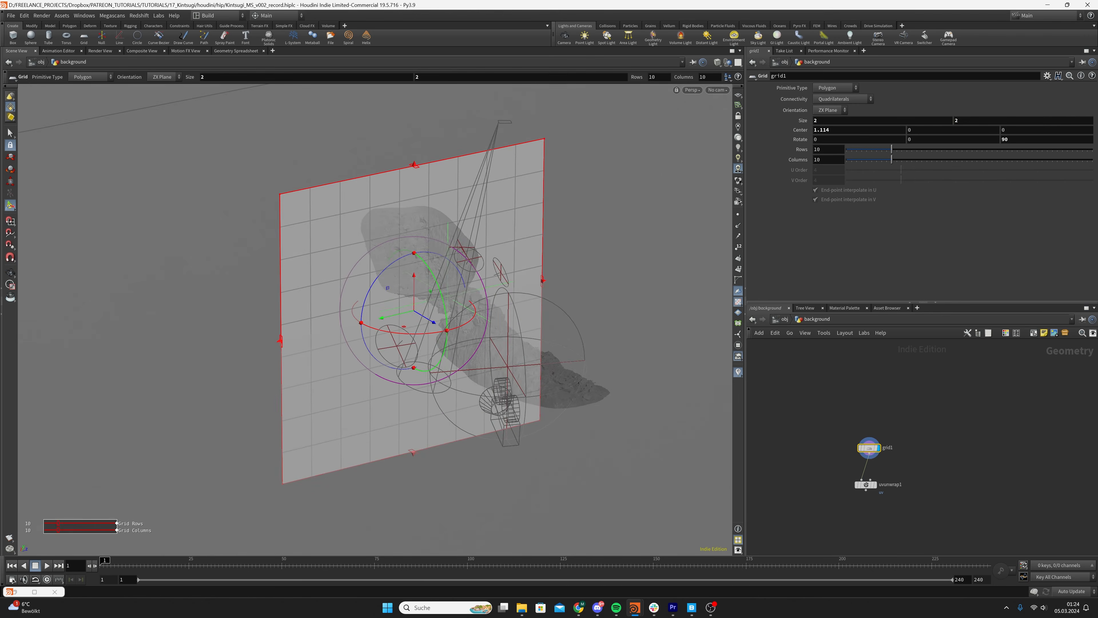
pyautogui.click(854, 131)
pyautogui.moveTo(836, 131); pyautogui.dragTo(702, 146, button='middle')
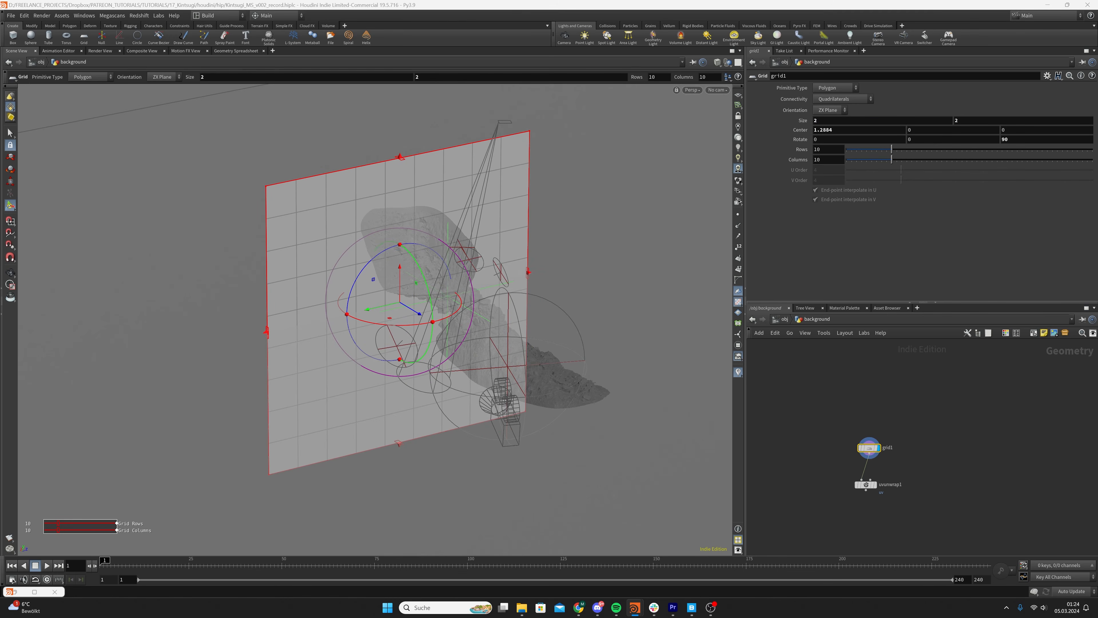
pyautogui.write('0.569912')
pyautogui.press('Return')
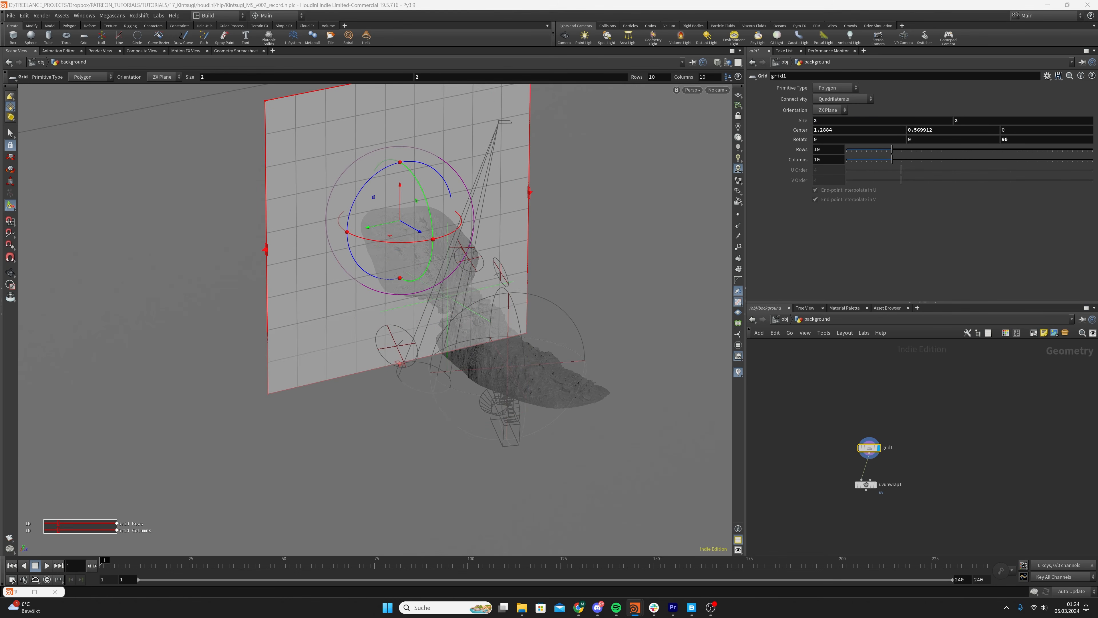
pyautogui.doubleClick(1022, 130)
pyautogui.write('0.127327')
pyautogui.press('Return')
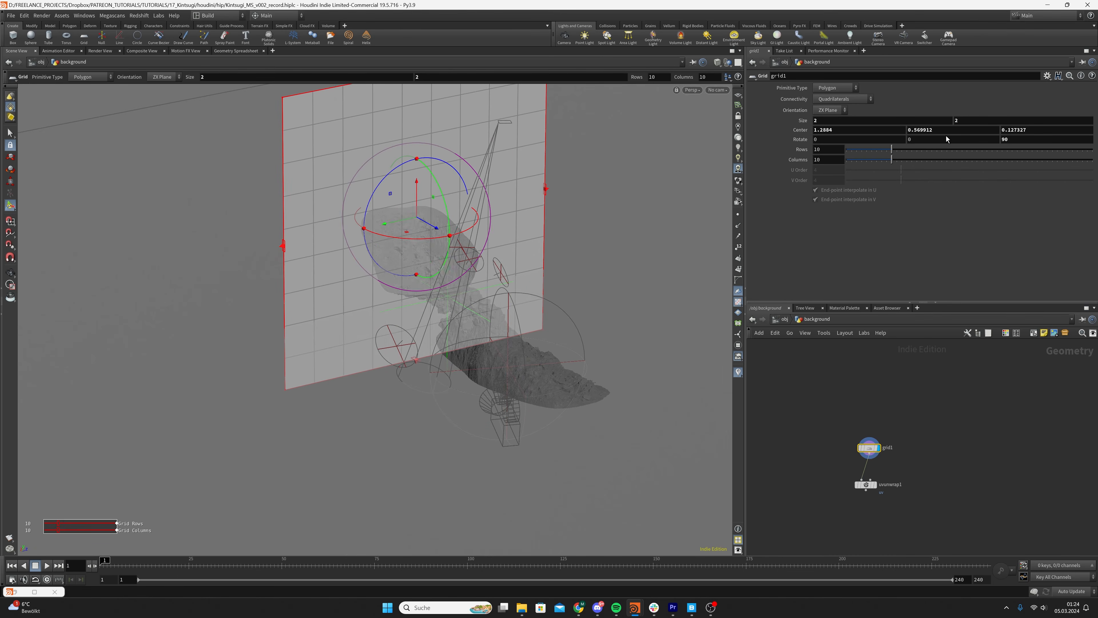
pyautogui.moveTo(566, 230); pyautogui.dragTo(517, 238)
pyautogui.press('Return')
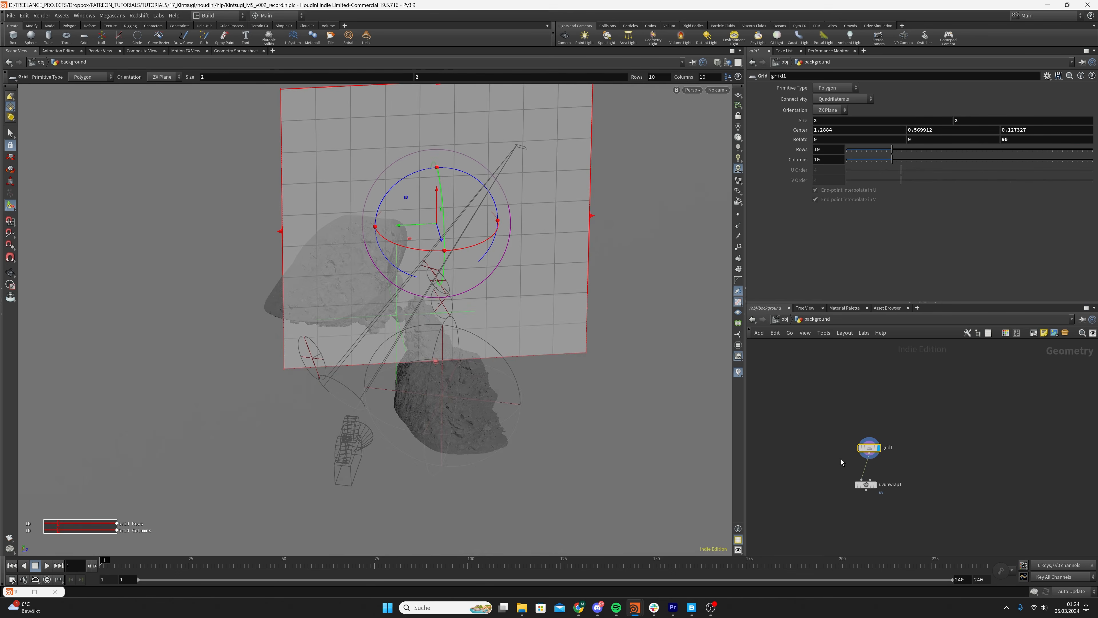
# Align the UV Unwrap node under the grid, make it the displayed node and save the scene
pyautogui.click(876, 485)
pyautogui.moveTo(867, 486); pyautogui.dragTo(871, 478)
pyautogui.click(871, 478)
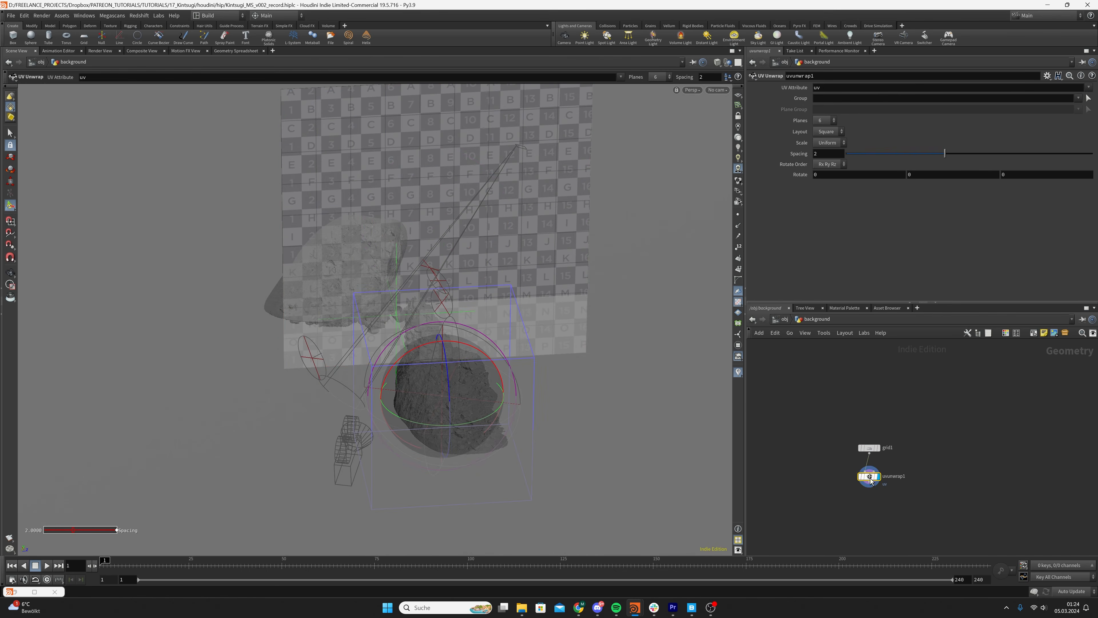
pyautogui.hotkey('ctrl', 's')
# Return to the obj level and look through cam1 in the viewport
pyautogui.click(783, 319)
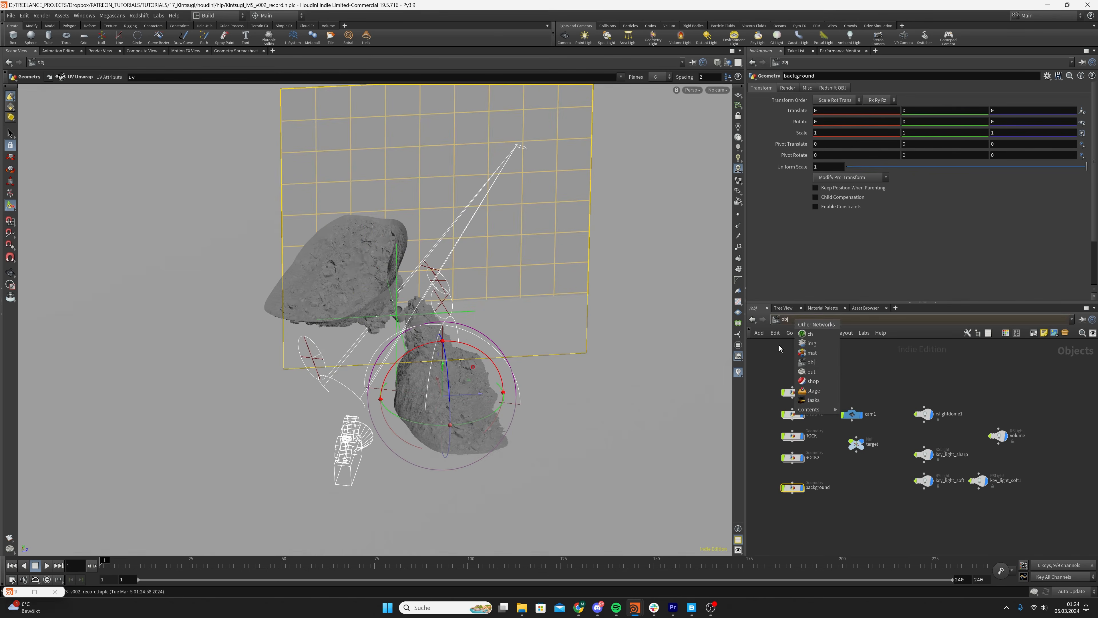
pyautogui.click(718, 89)
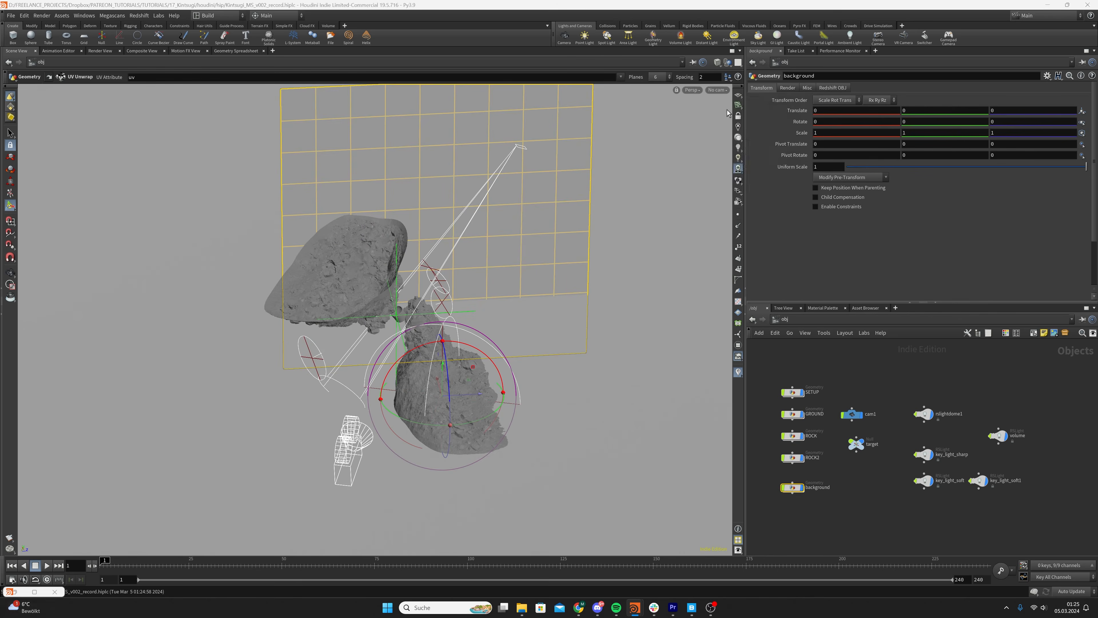
pyautogui.click(735, 133)
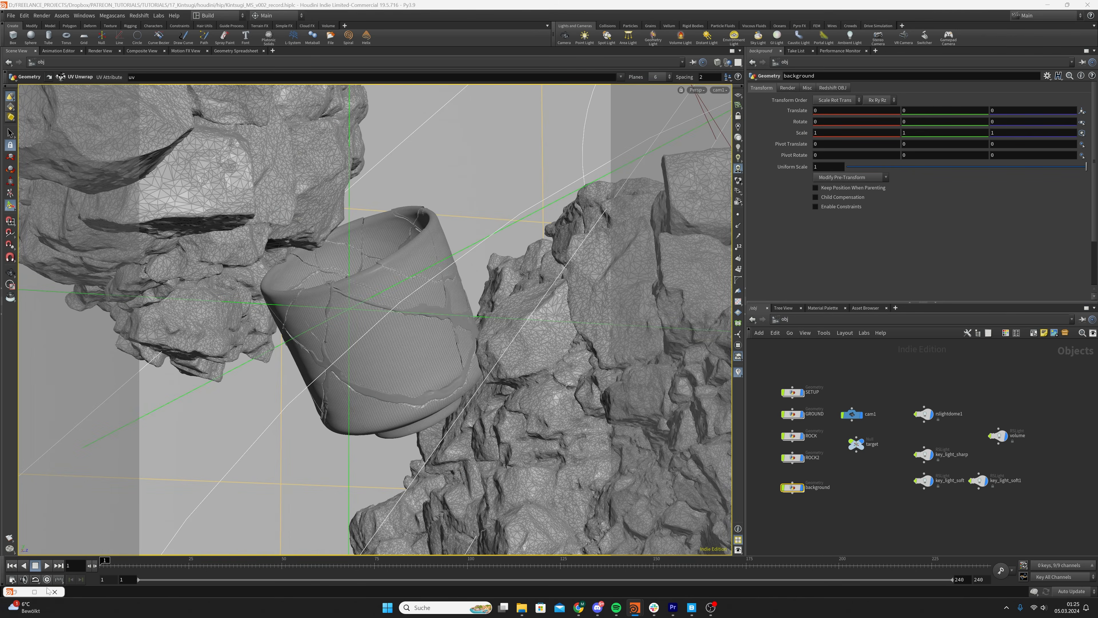
# Restore the Redshift Render View, restart the interactive render with the background grid and save the scene
pyautogui.click(34, 592)
pyautogui.moveTo(462, 5); pyautogui.dragTo(228, 15)
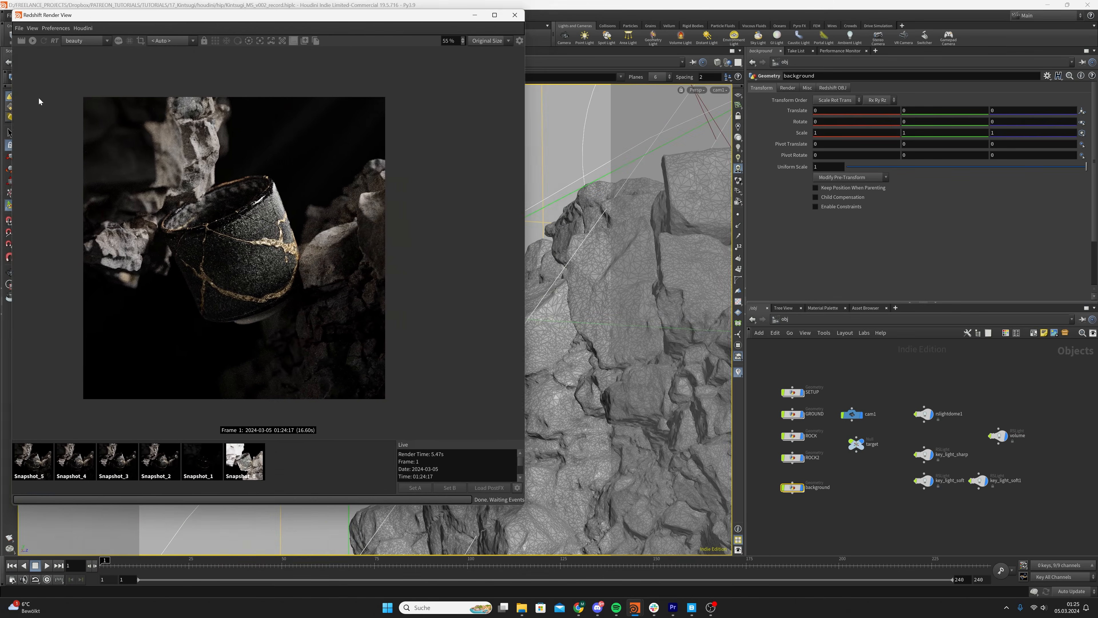
pyautogui.click(33, 42)
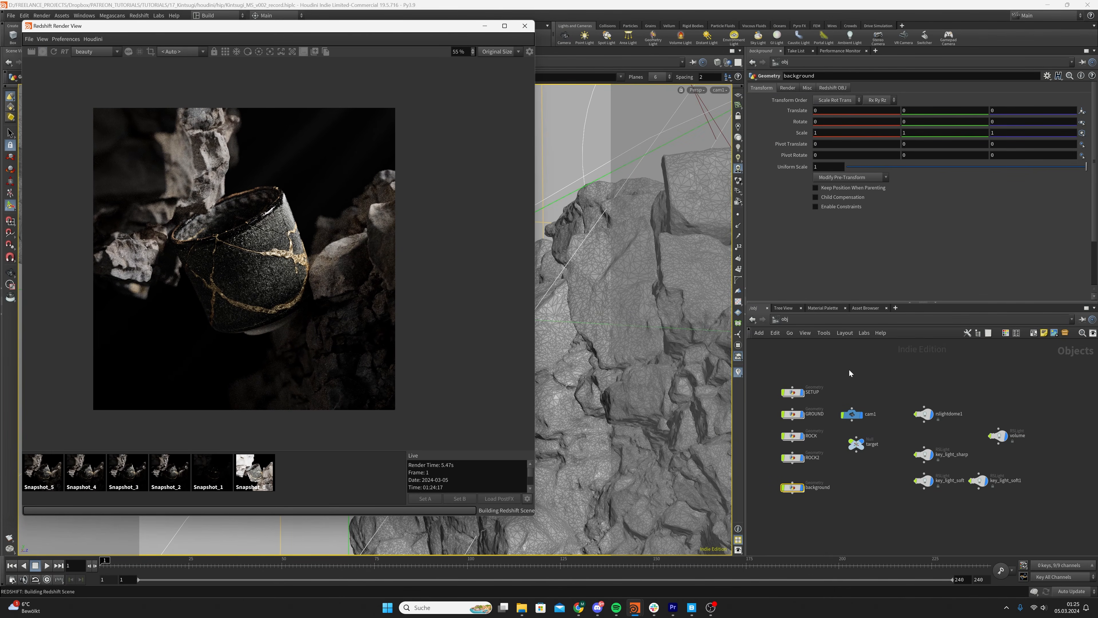
pyautogui.hotkey('ctrl', 's')
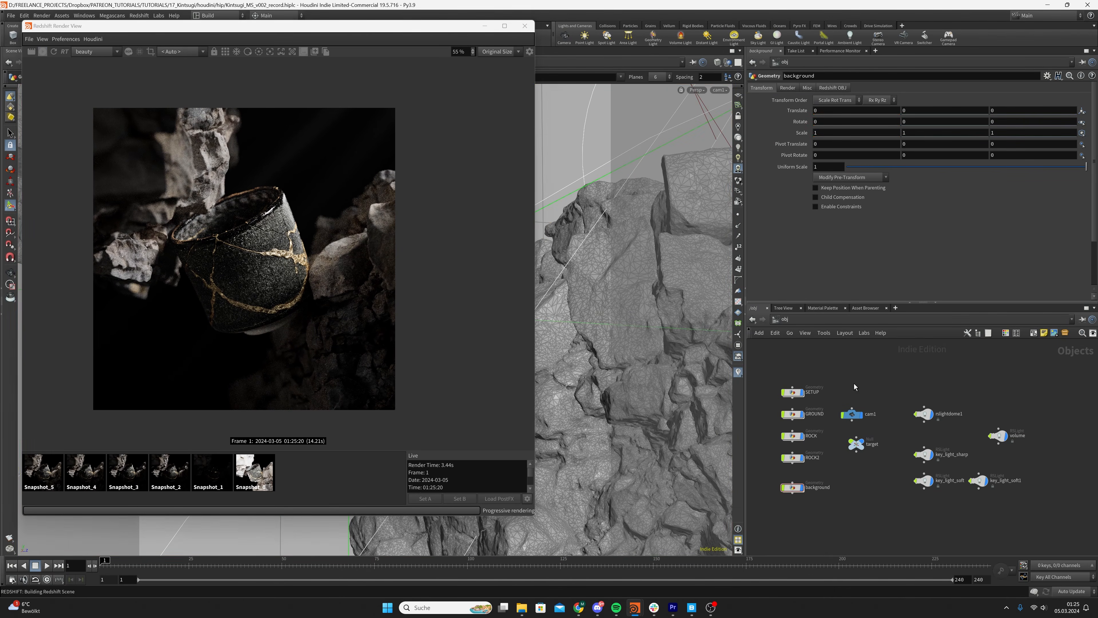
# Save the scene as a new version named Kintsugi_MS_v003_record.hiplc, moving the render window clear of the file dialog
pyautogui.moveTo(79, 27); pyautogui.dragTo(107, 41)
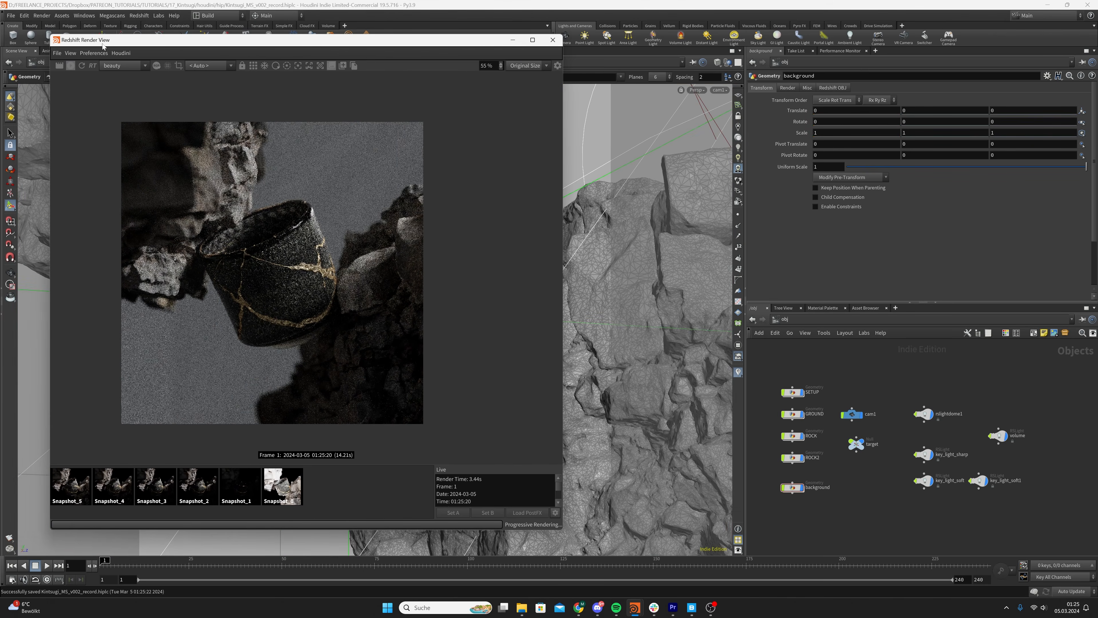
pyautogui.click(11, 16)
pyautogui.click(26, 78)
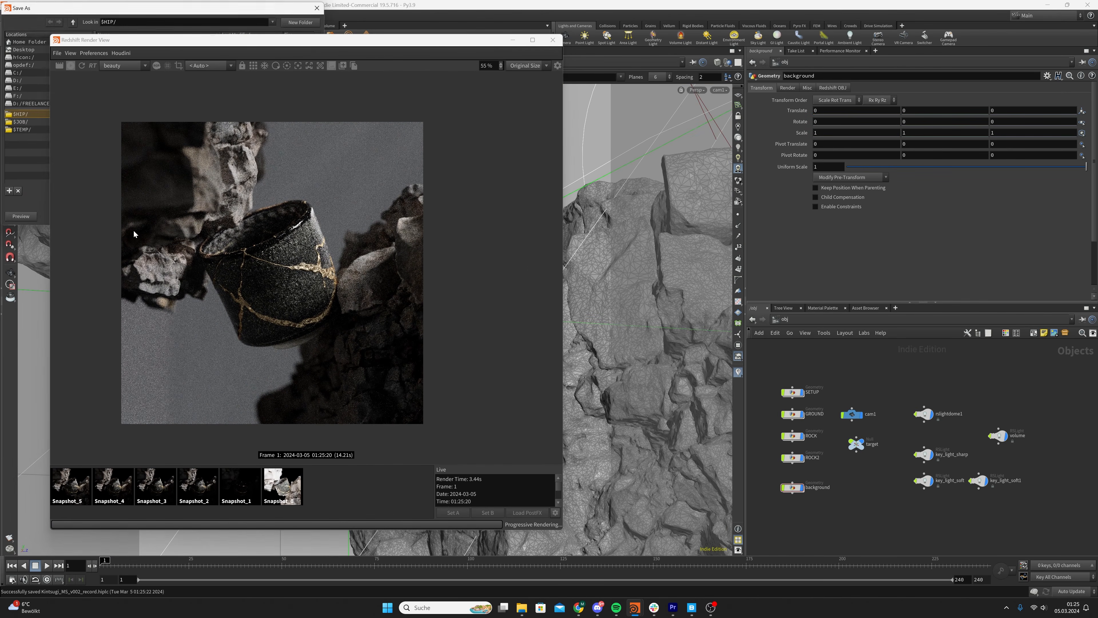
pyautogui.moveTo(212, 40); pyautogui.dragTo(445, 72)
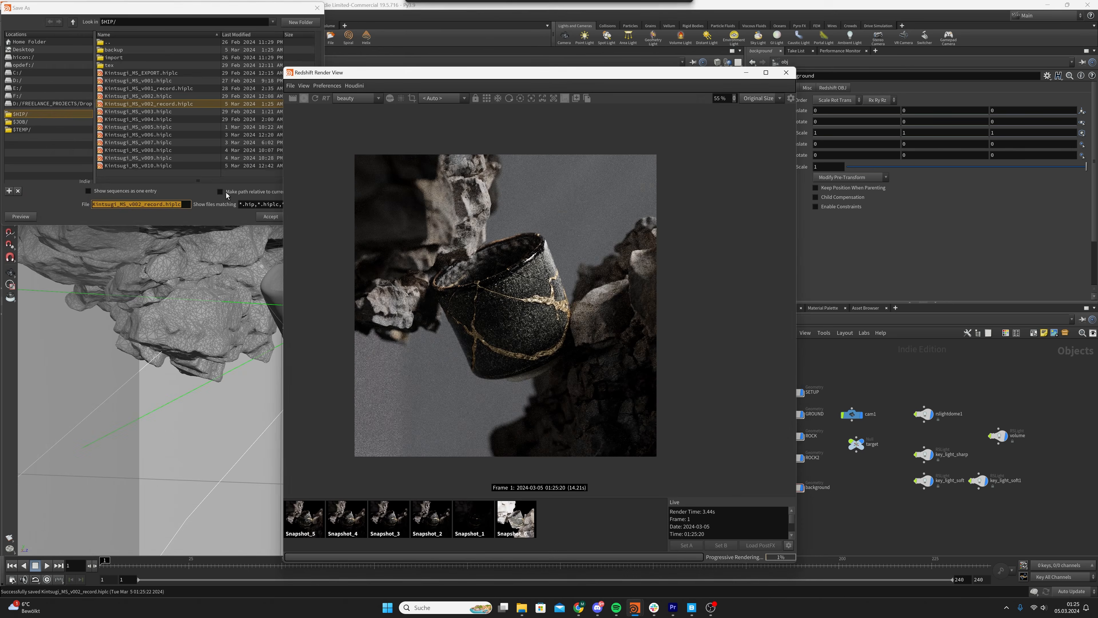
pyautogui.click(140, 205)
pyautogui.press('Delete')
pyautogui.write('3')
pyautogui.press('Return')
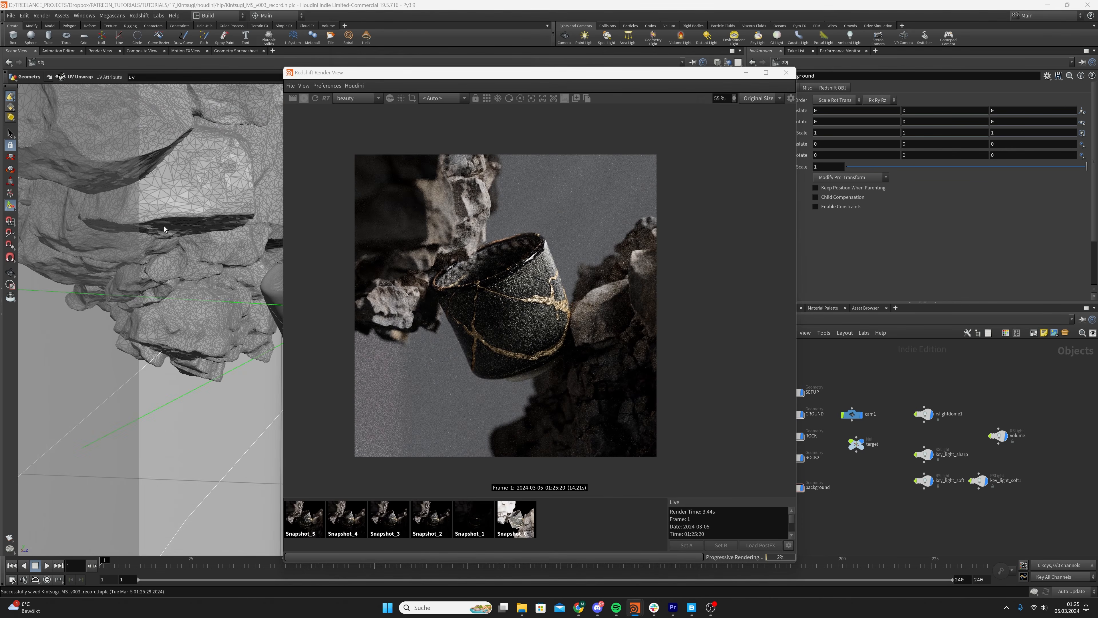
pyautogui.moveTo(553, 72); pyautogui.dragTo(372, 46)
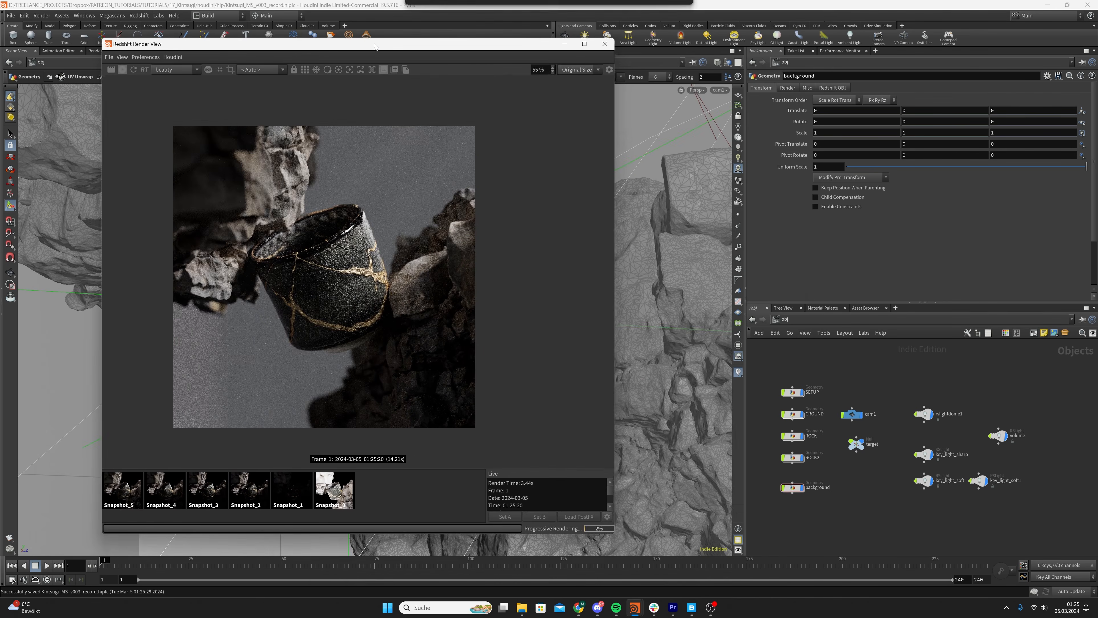
# Create an RS Material Builder below the ROCK material in the mat network and name it BACKGROUND
pyautogui.click(850, 320)
pyautogui.click(856, 352)
pyautogui.press('Tab')
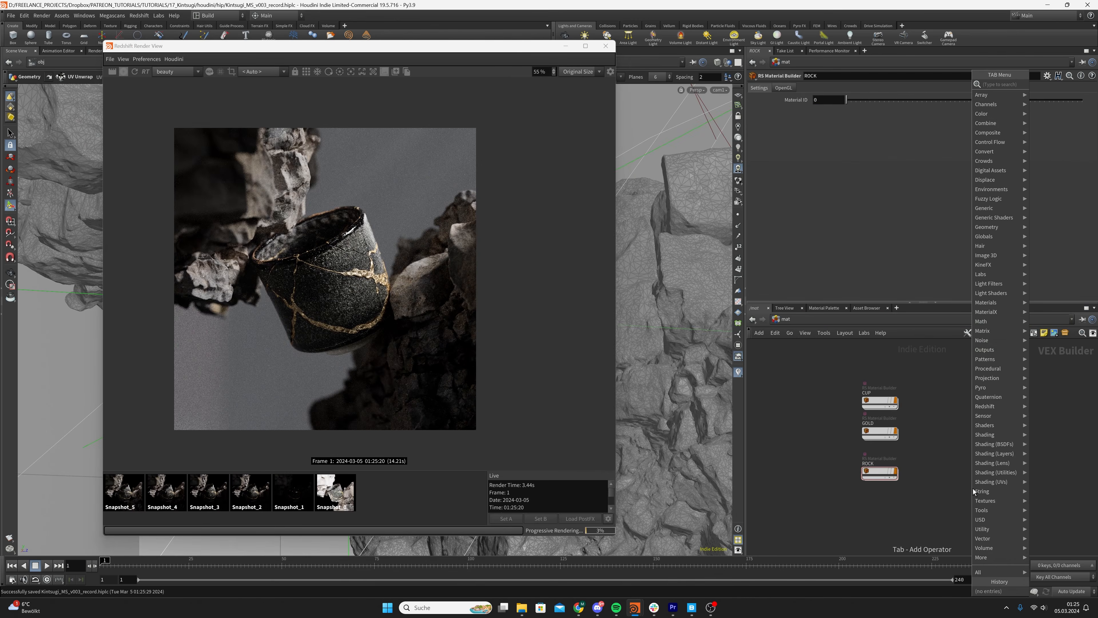
pyautogui.write('rs material b')
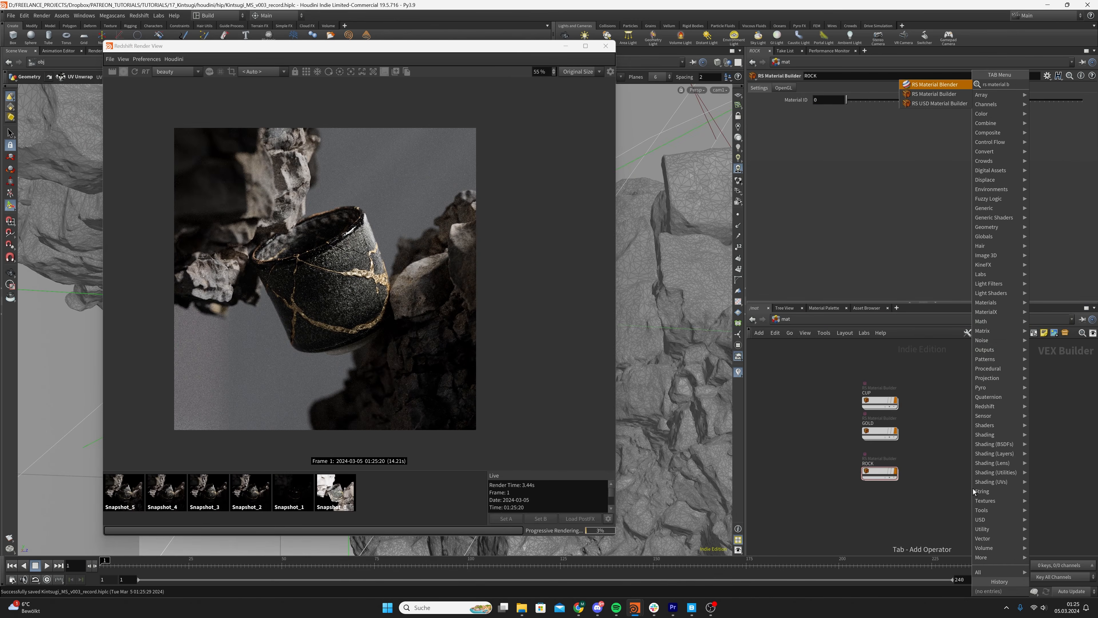
pyautogui.press('Return')
pyautogui.click(880, 503)
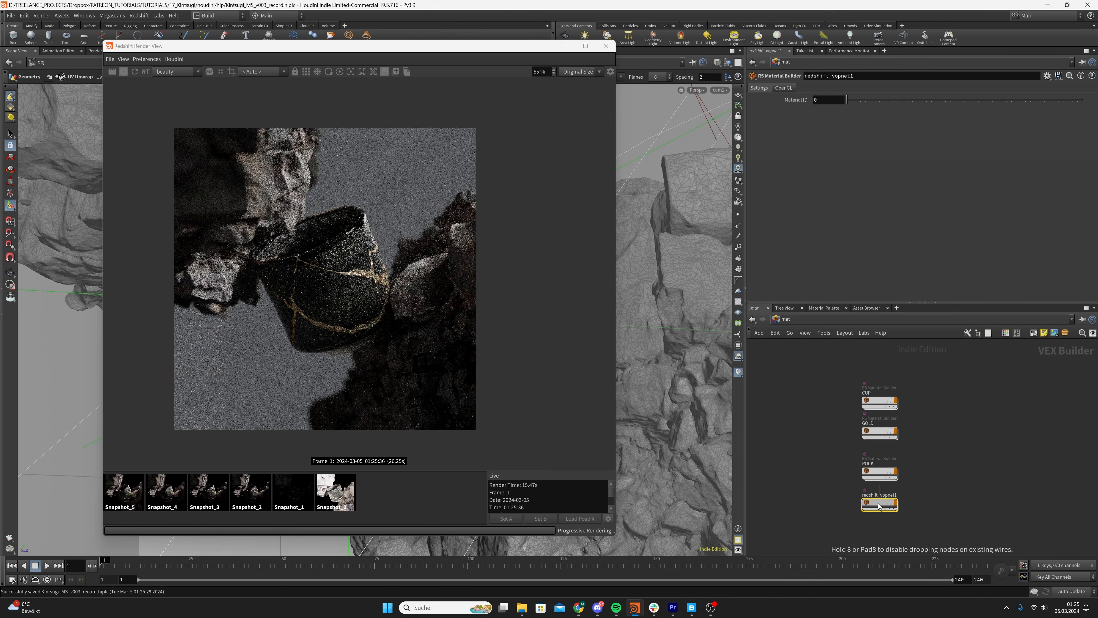
pyautogui.doubleClick(880, 495)
pyautogui.hotkey('ctrl', 'a')
pyautogui.write('BACKGROUND')
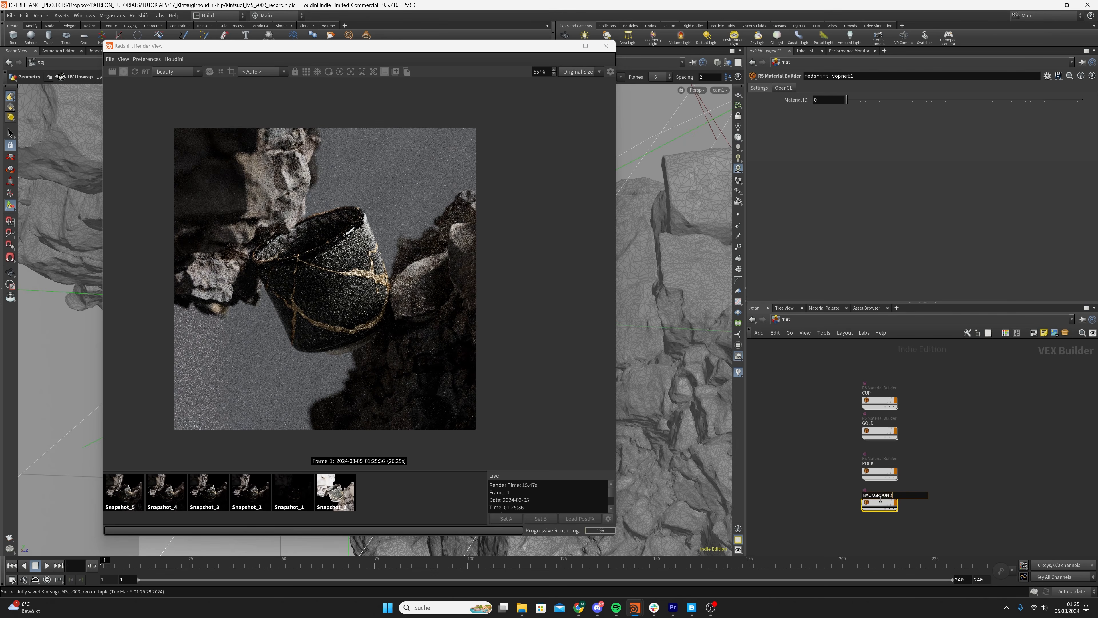
pyautogui.press('Return')
# Return to the obj level and assign the /mat/BACKGROUND material to the background geometry object
pyautogui.click(791, 319)
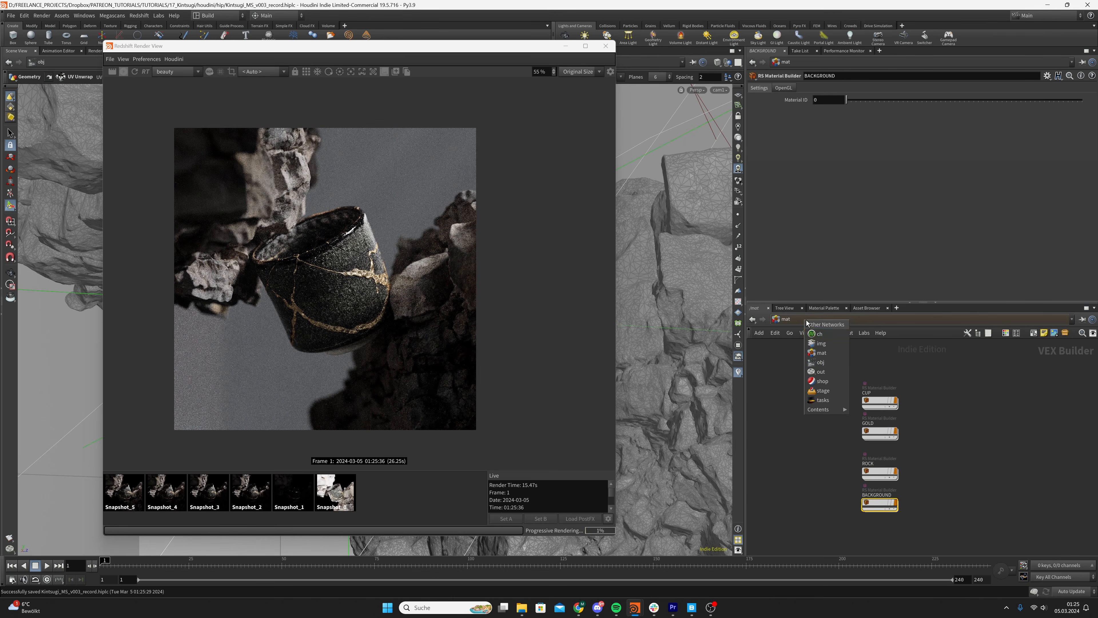
pyautogui.click(823, 365)
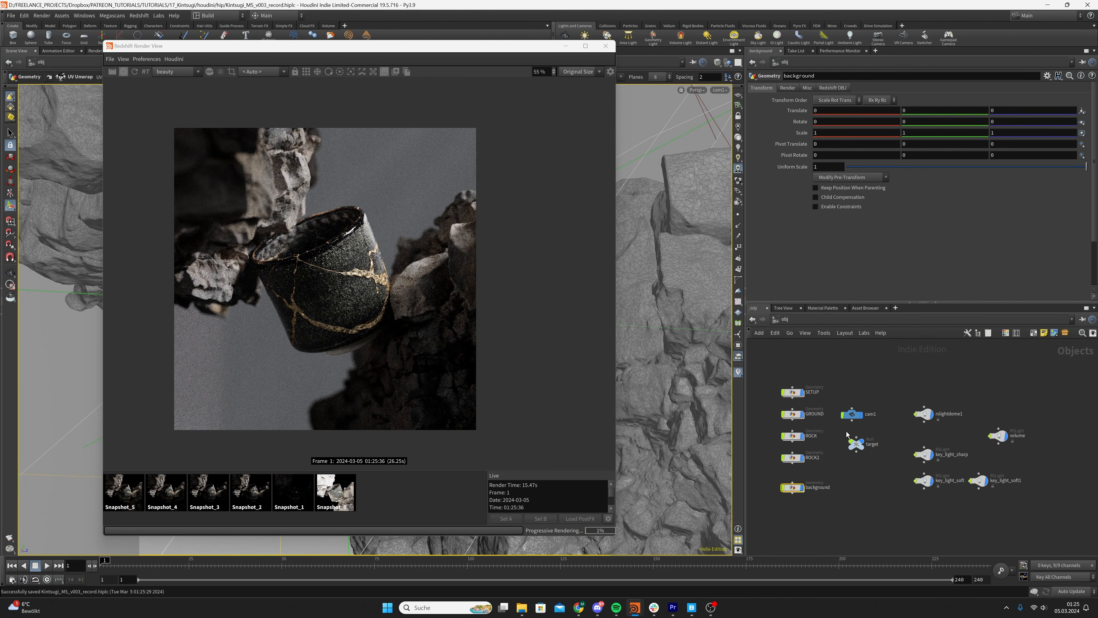
pyautogui.click(838, 88)
pyautogui.click(789, 87)
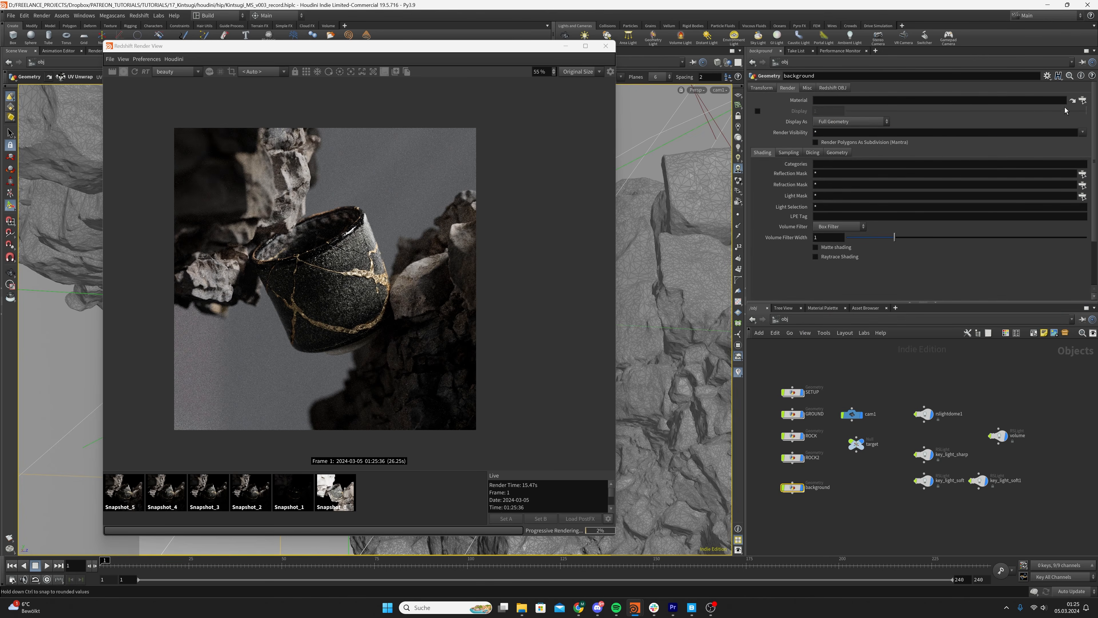
pyautogui.click(1083, 100)
pyautogui.doubleClick(1032, 51)
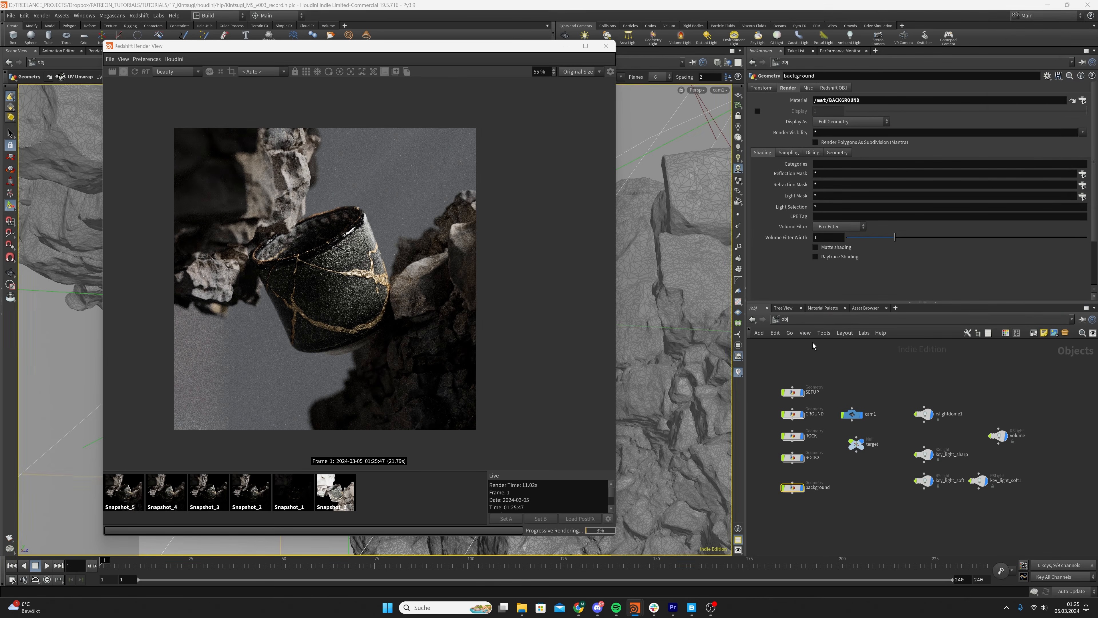
# Open the BACKGROUND material's network in mat and make room in front of the StandardMaterial1 node
pyautogui.click(782, 363)
pyautogui.click(786, 319)
pyautogui.click(826, 353)
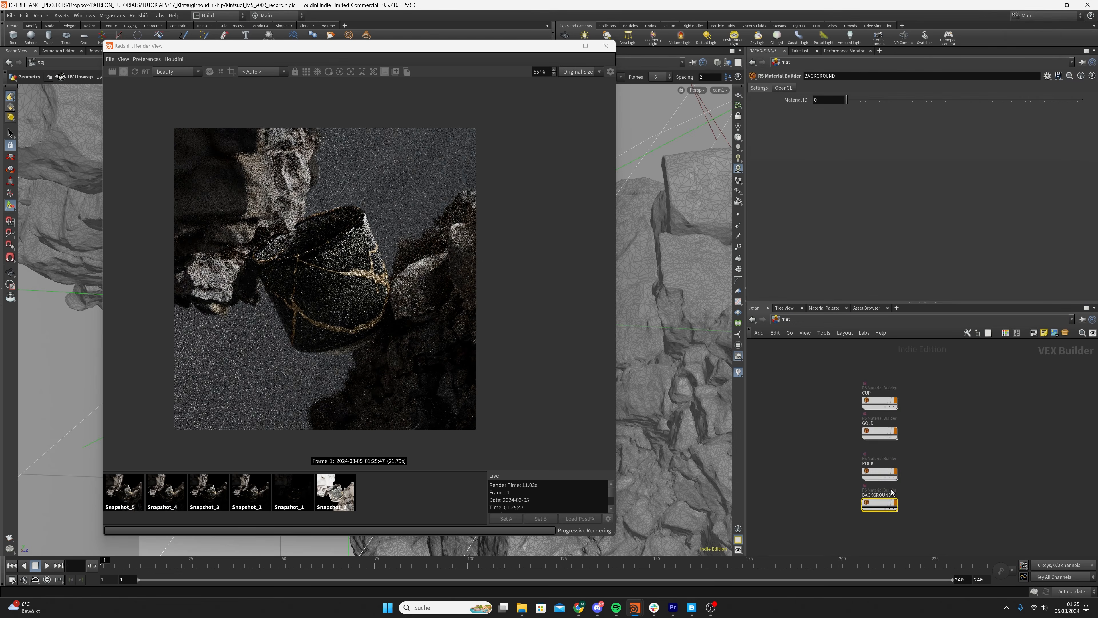
pyautogui.doubleClick(882, 503)
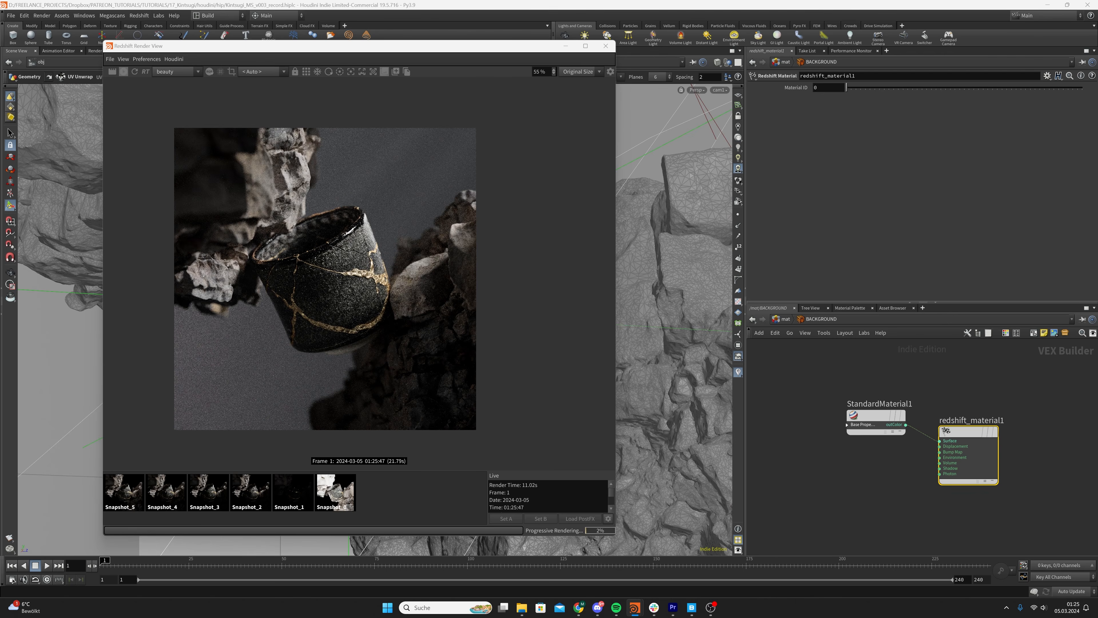
pyautogui.moveTo(909, 462); pyautogui.dragTo(972, 433, button='middle')
pyautogui.scroll(-1, 972, 432)
pyautogui.moveTo(945, 399); pyautogui.dragTo(871, 413)
pyautogui.moveTo(849, 444); pyautogui.dragTo(948, 438, button='middle')
# Add an RS Ramp node in front of the StandardMaterial1 node
pyautogui.press('Tab')
pyautogui.write('ramp')
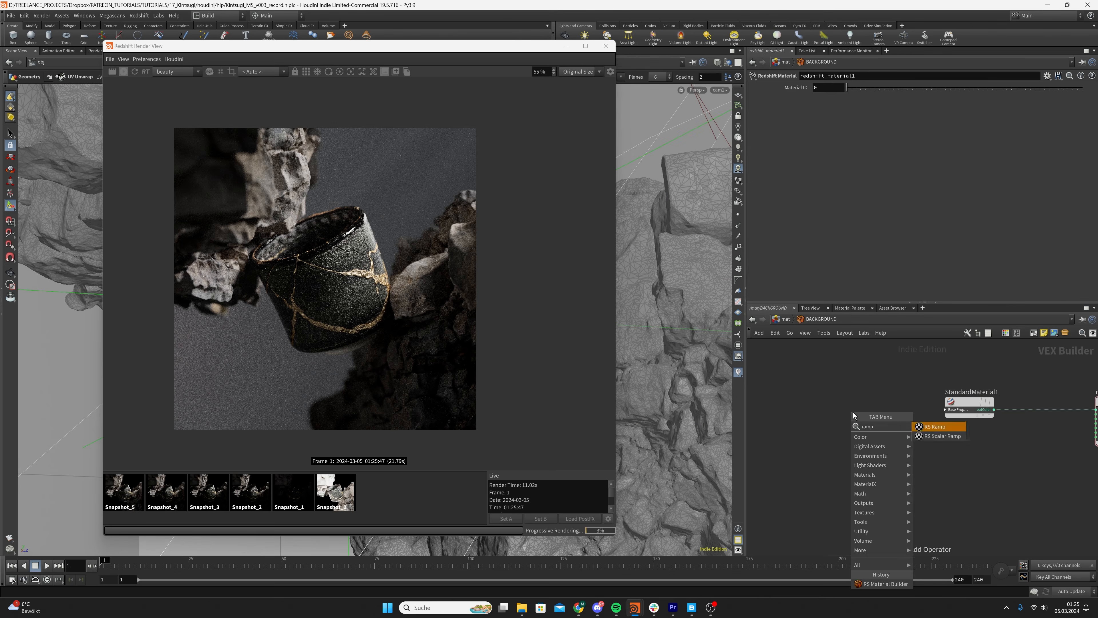
pyautogui.press('Return')
pyautogui.press('Return')
pyautogui.click(853, 412)
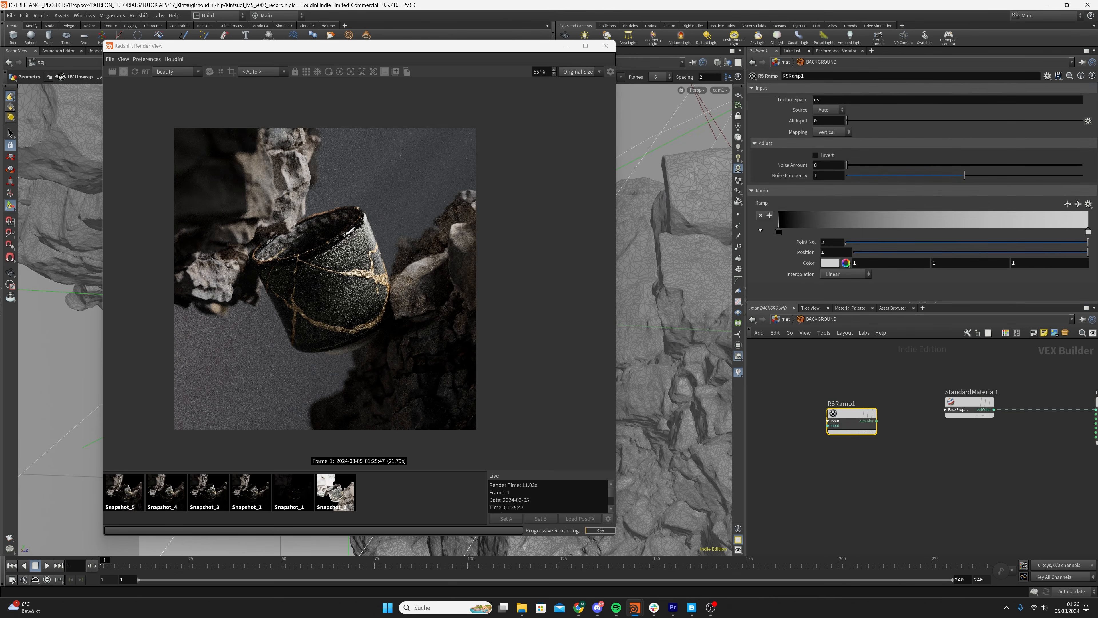
pyautogui.scroll(-1, 969, 411)
pyautogui.moveTo(868, 415); pyautogui.dragTo(853, 413)
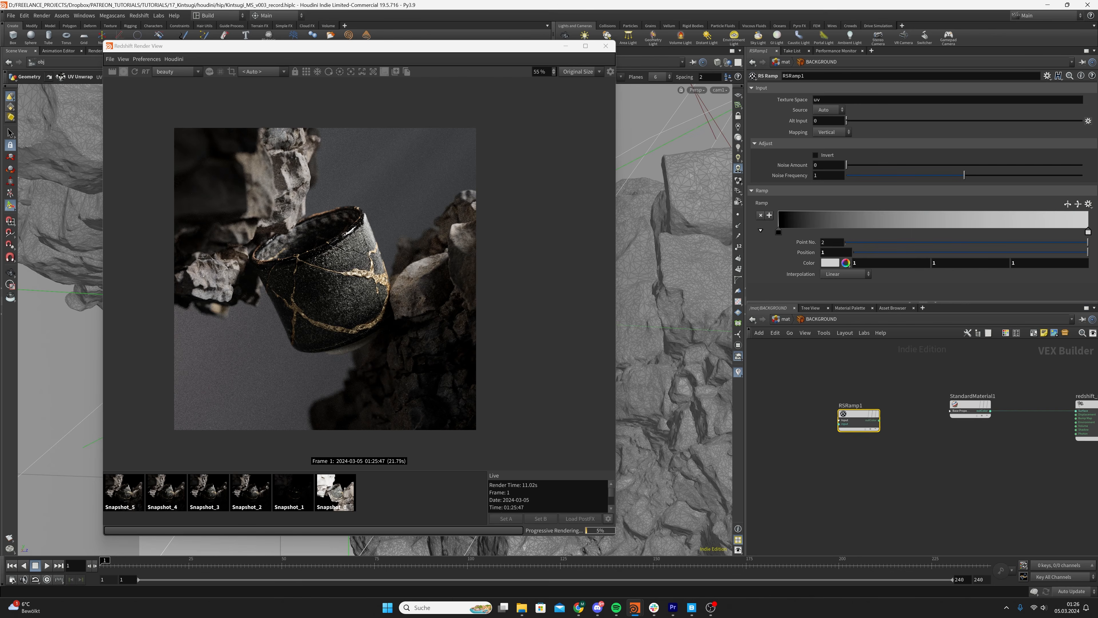
# Expand the StandardMaterial1 inputs, connect the ramp's outColor to base_color and save the scene
pyautogui.click(950, 412)
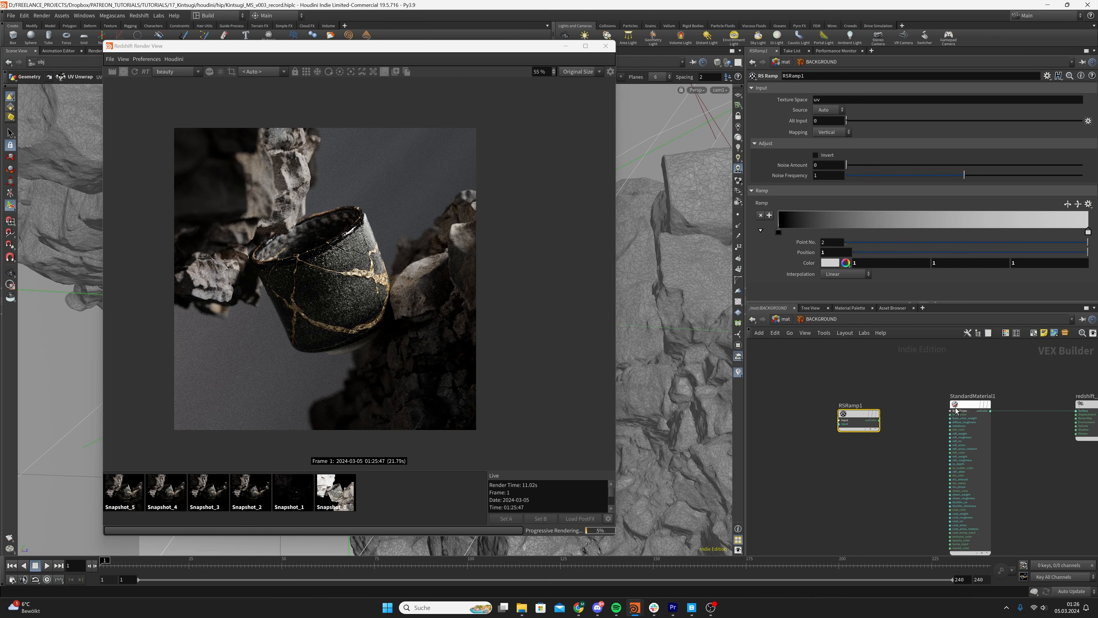
pyautogui.moveTo(958, 407); pyautogui.dragTo(964, 376)
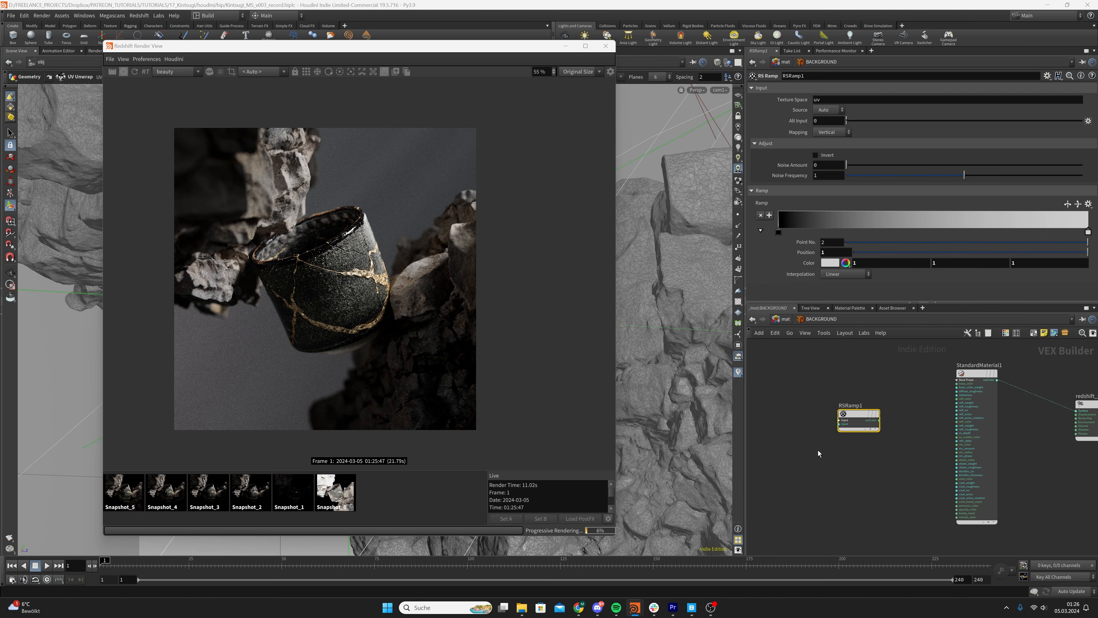
pyautogui.scroll(2, 835, 422)
pyautogui.moveTo(889, 418); pyautogui.dragTo(981, 375)
pyautogui.hotkey('ctrl', 's')
# Connect the ramp's outColor to the emission_color input of StandardMaterial1 as well
pyautogui.scroll(3, 932, 449)
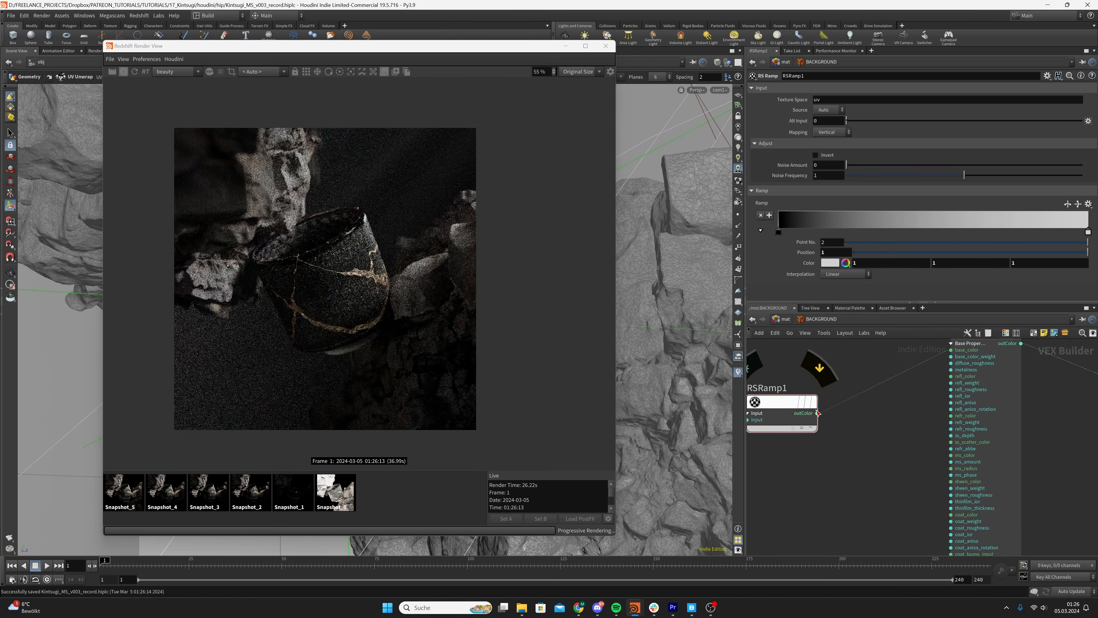
pyautogui.moveTo(907, 467); pyautogui.dragTo(884, 414, button='middle')
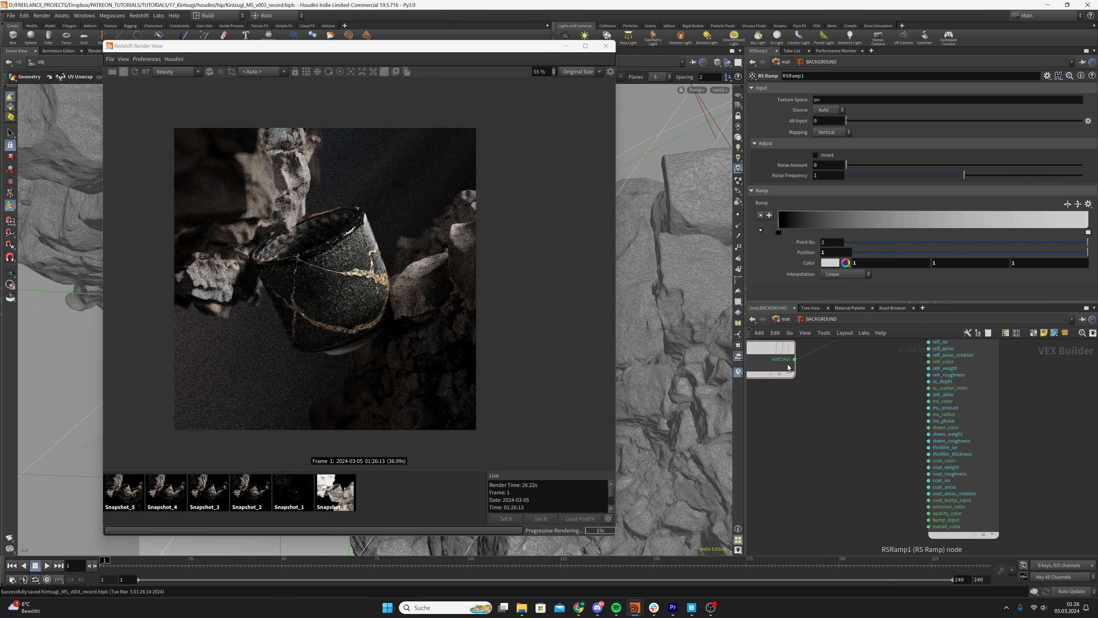
pyautogui.moveTo(795, 359); pyautogui.dragTo(934, 513)
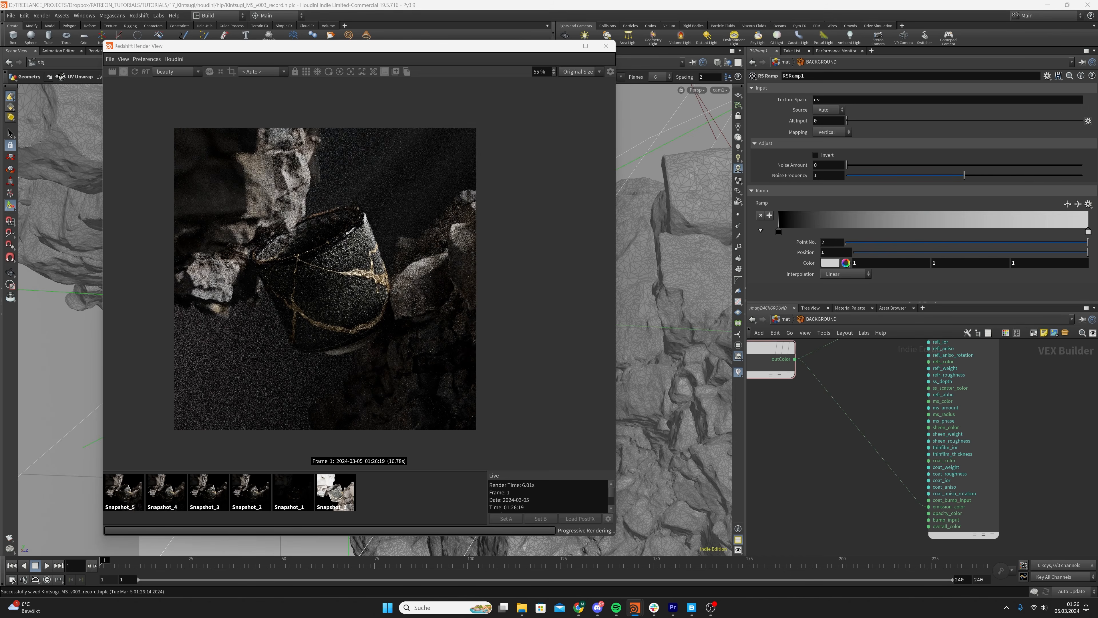
# Set the reflection roughness of StandardMaterial1 to 0.5
pyautogui.click(988, 352)
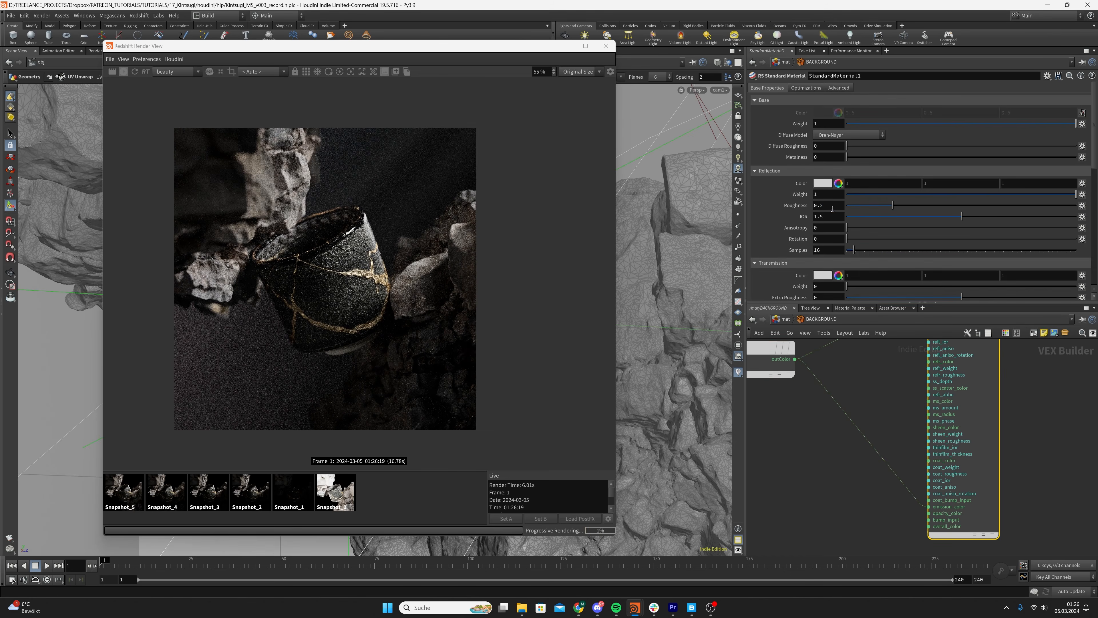
pyautogui.doubleClick(832, 209)
pyautogui.write('0.5')
pyautogui.press('Return')
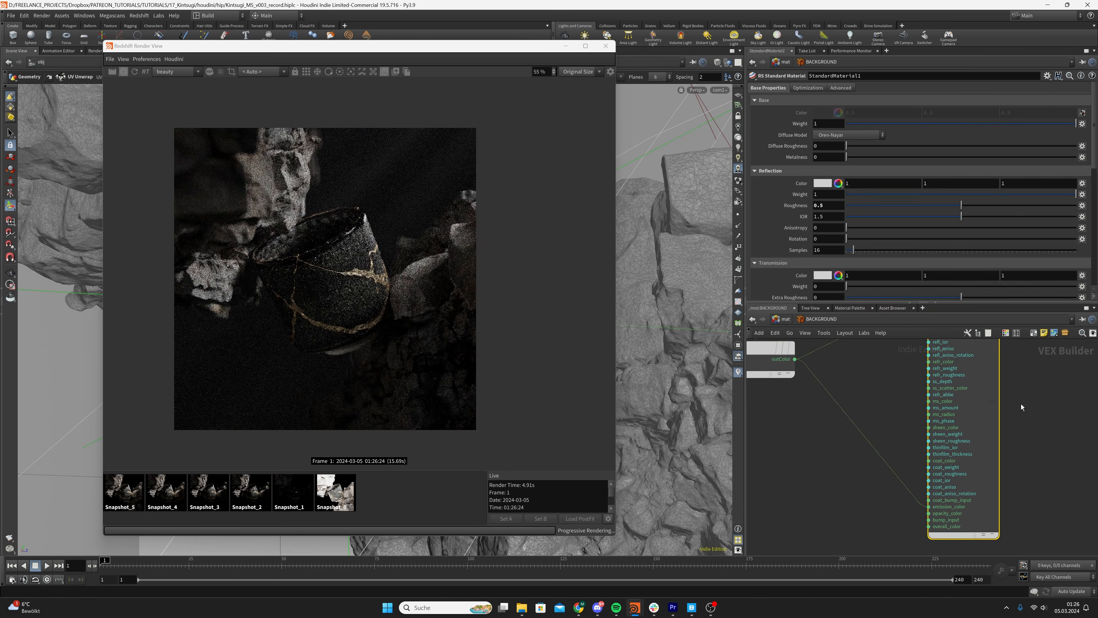
# Set the emission weight of StandardMaterial1 to 0.1 and select the RSRamp1 node
pyautogui.scroll(-10, 790, 260)
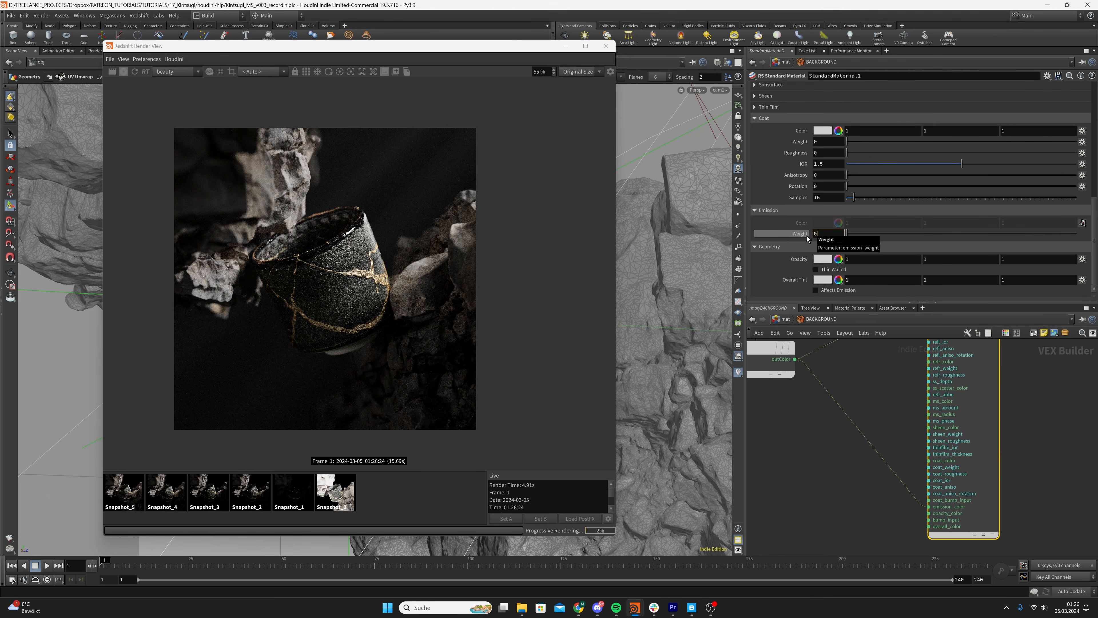
pyautogui.write('.1')
pyautogui.press('Return')
pyautogui.scroll(-2, 907, 419)
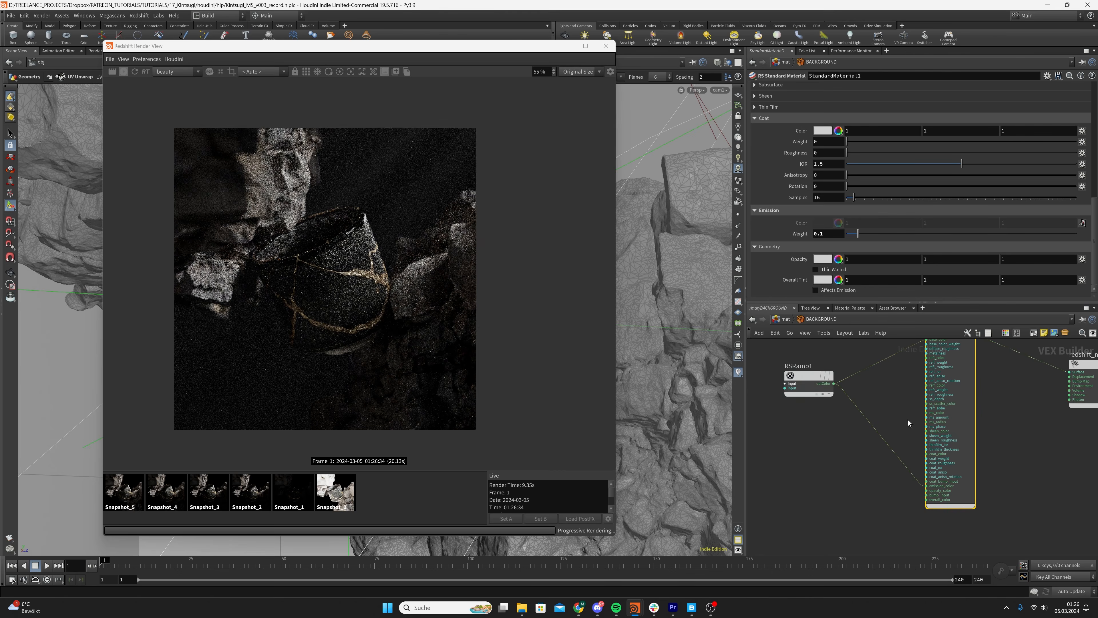
pyautogui.click(796, 410)
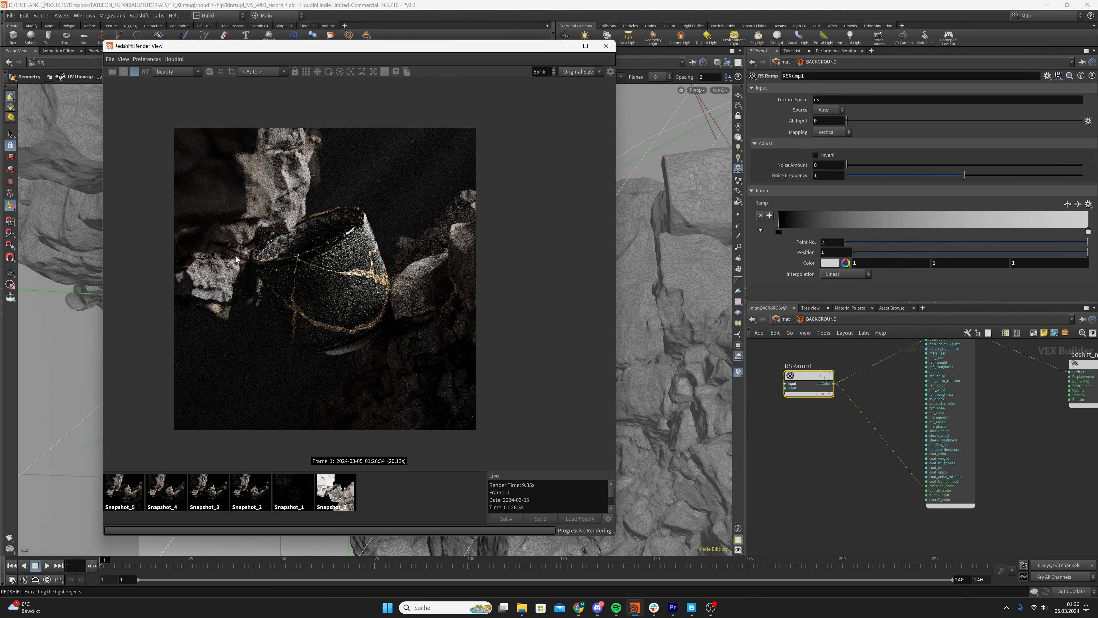
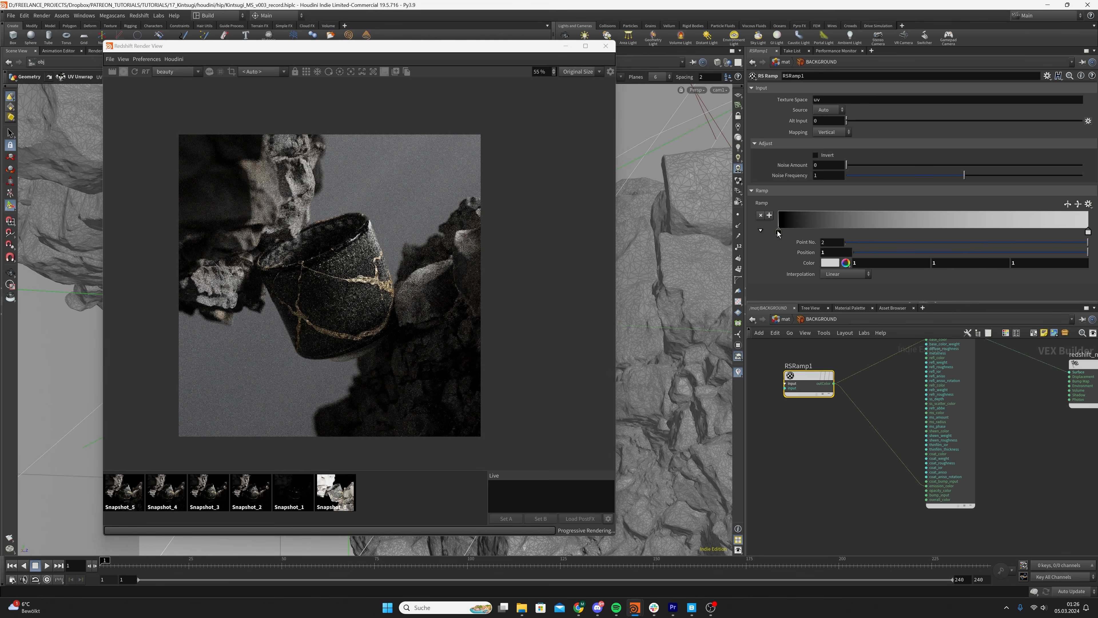
# Invert the background material's RSRamp1 and set its black point's position to 0.378578
pyautogui.moveTo(779, 232); pyautogui.dragTo(901, 237)
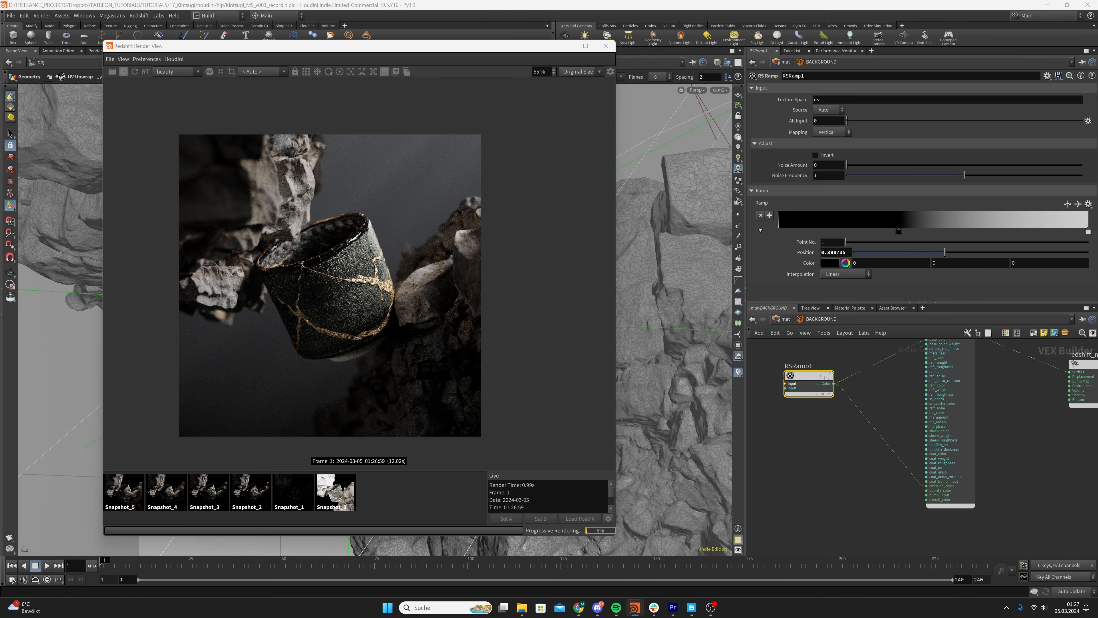
pyautogui.click(815, 155)
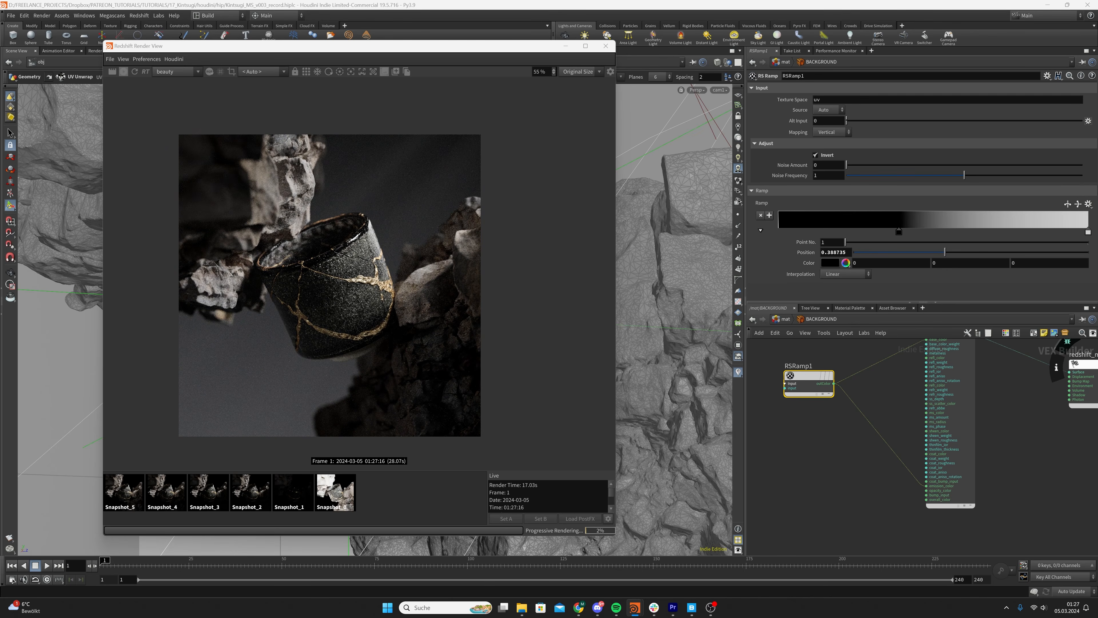
pyautogui.click(849, 253)
pyautogui.press('BackSpace')
pyautogui.press('BackSpace')
pyautogui.press('BackSpace')
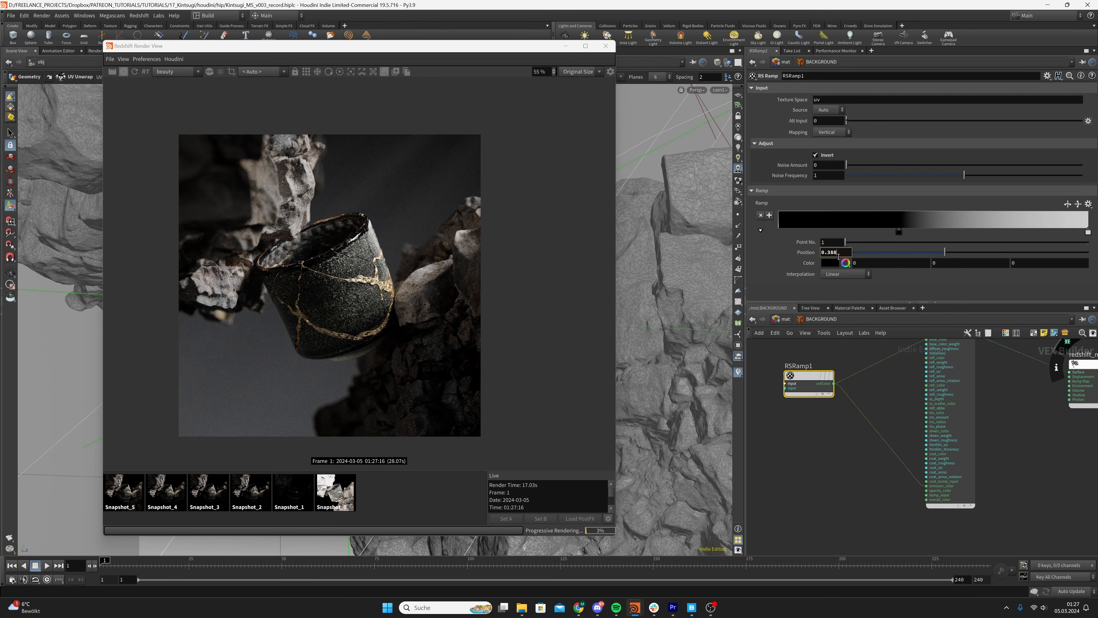
pyautogui.press('BackSpace')
pyautogui.press('BackSpace')
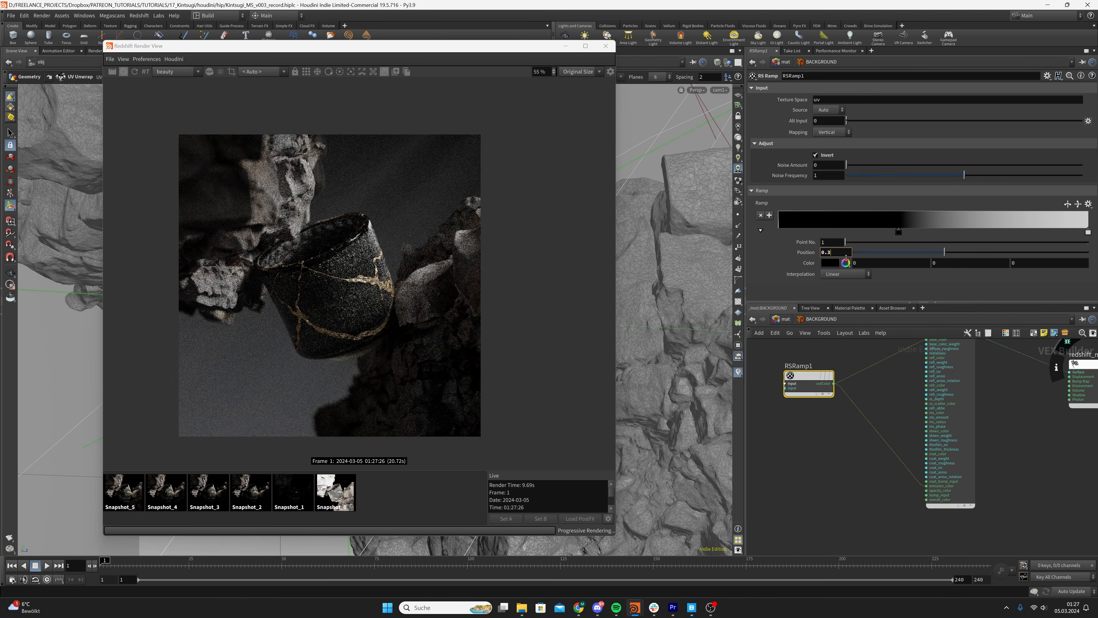
pyautogui.write('78')
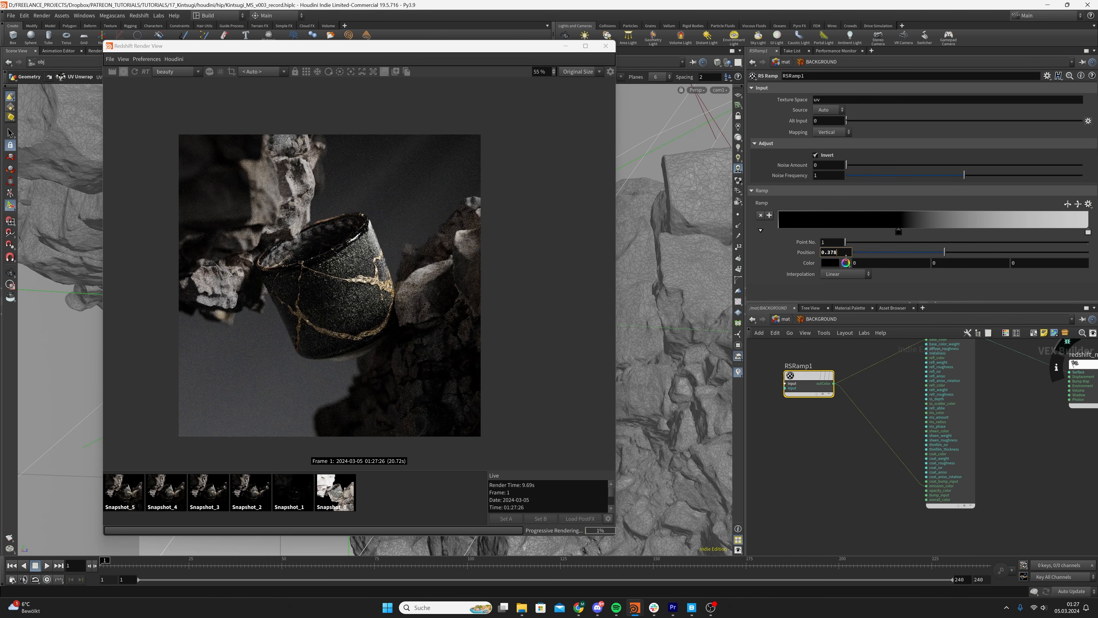
pyautogui.write('578')
pyautogui.press('Return')
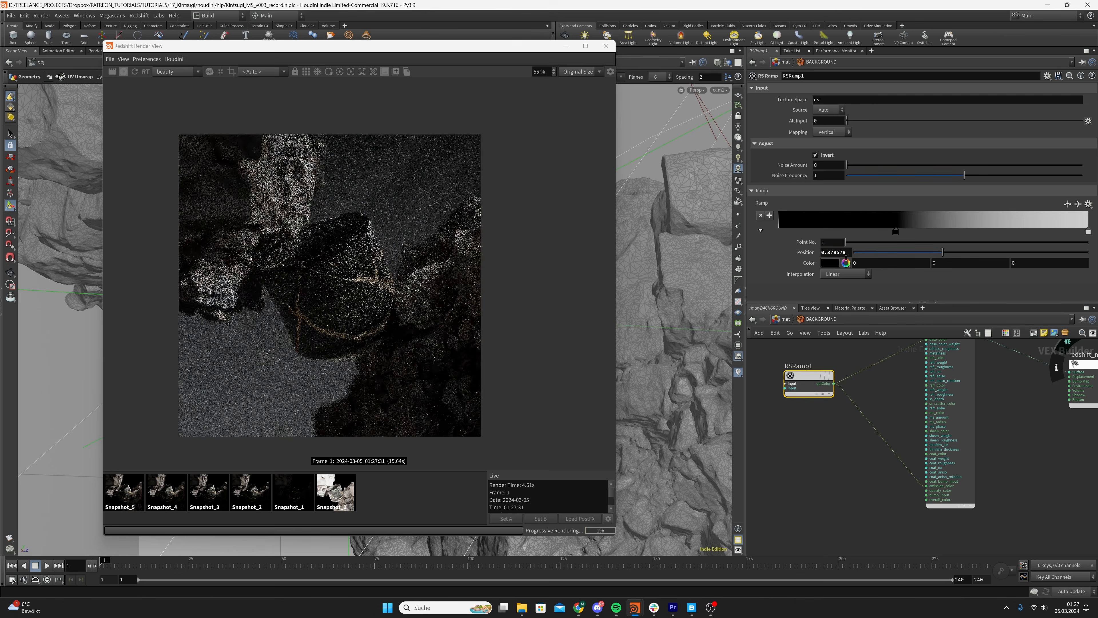
# Lay out the four material builders in the mat network and save the scene
pyautogui.click(876, 387)
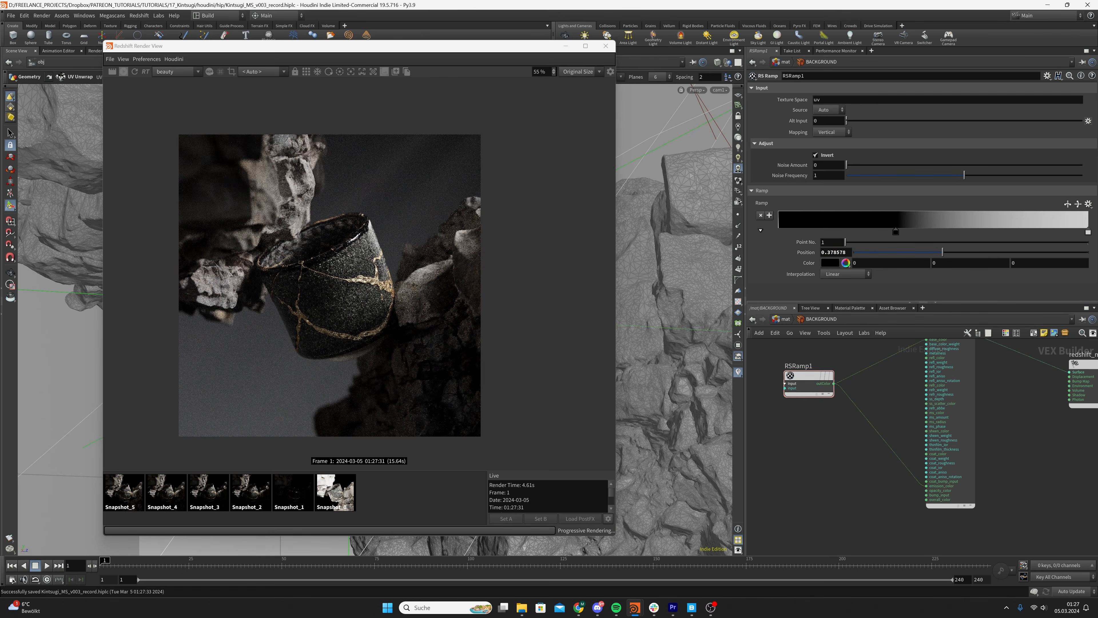
pyautogui.hotkey('ctrl', 's')
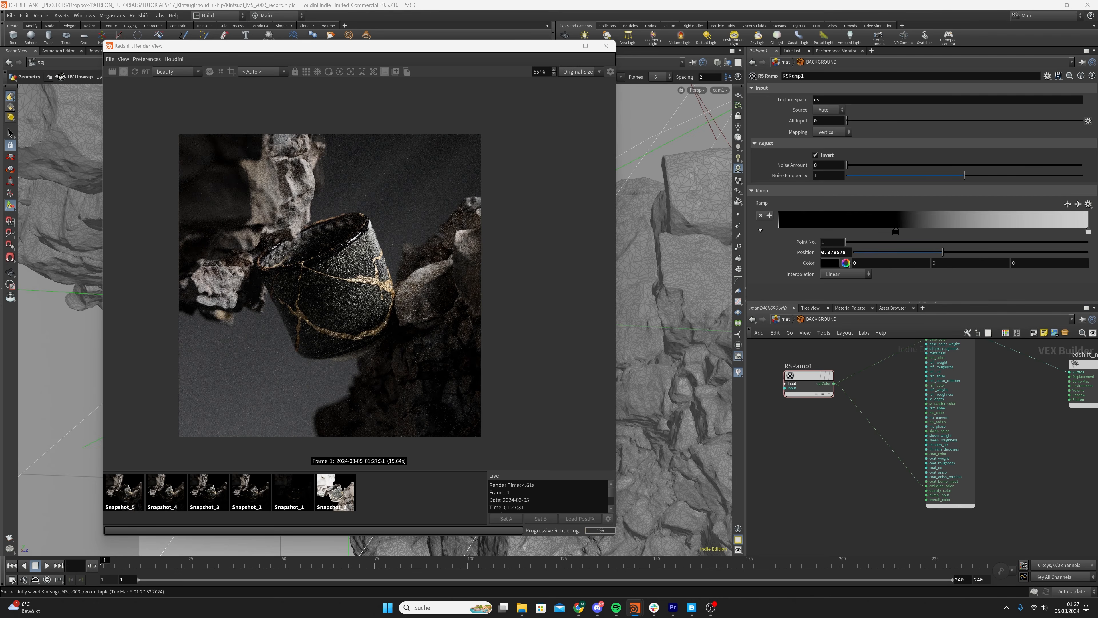
pyautogui.click(791, 322)
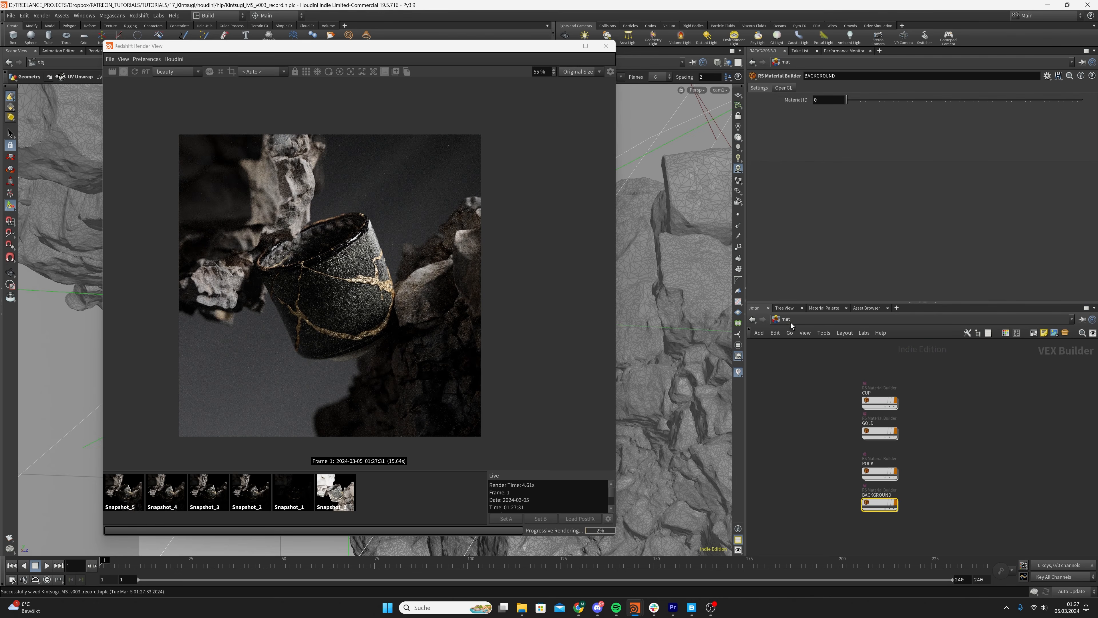
pyautogui.click(825, 445)
pyautogui.moveTo(835, 397); pyautogui.dragTo(905, 522)
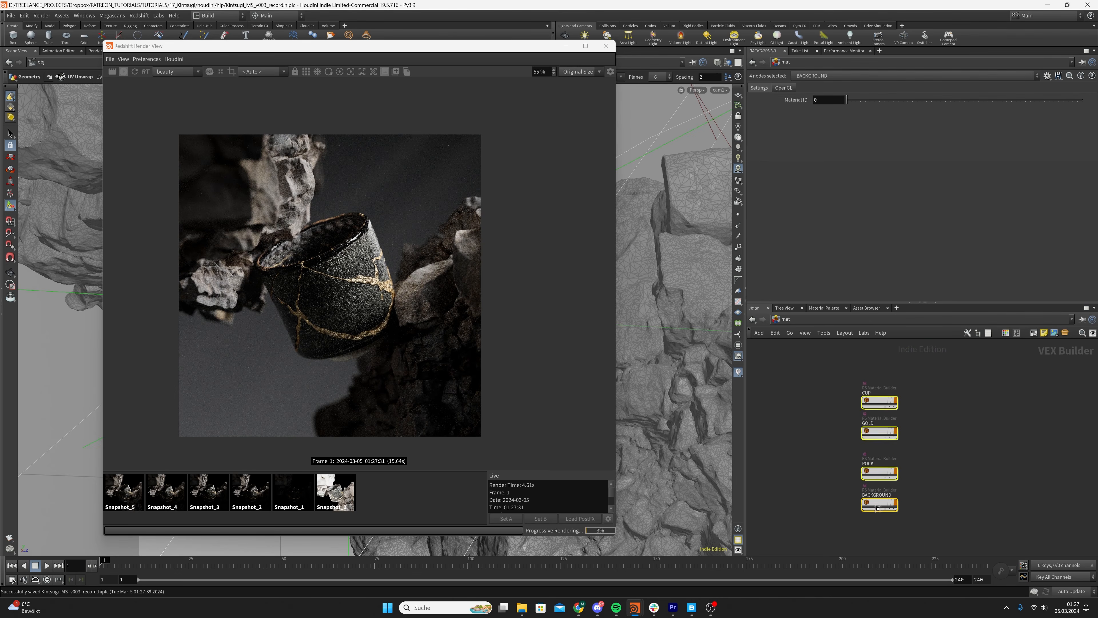
pyautogui.press('l')
pyautogui.hotkey('ctrl', 's')
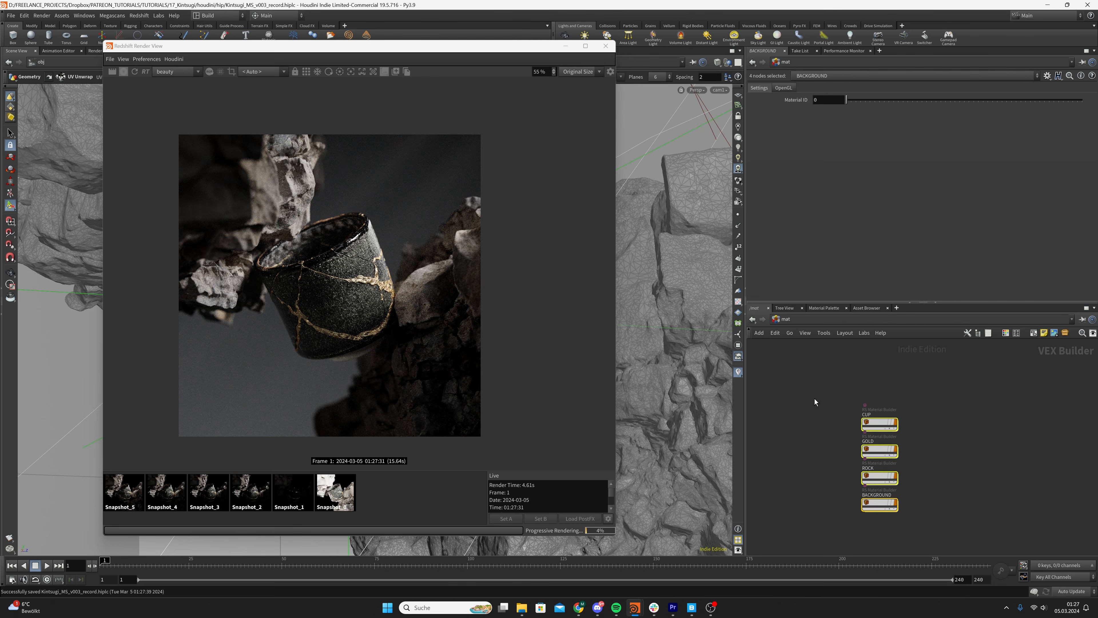
# Space out the CUP, GOLD and ROCK material nodes and open the ROCK material's network
pyautogui.moveTo(824, 399); pyautogui.dragTo(886, 427)
pyautogui.click(869, 470)
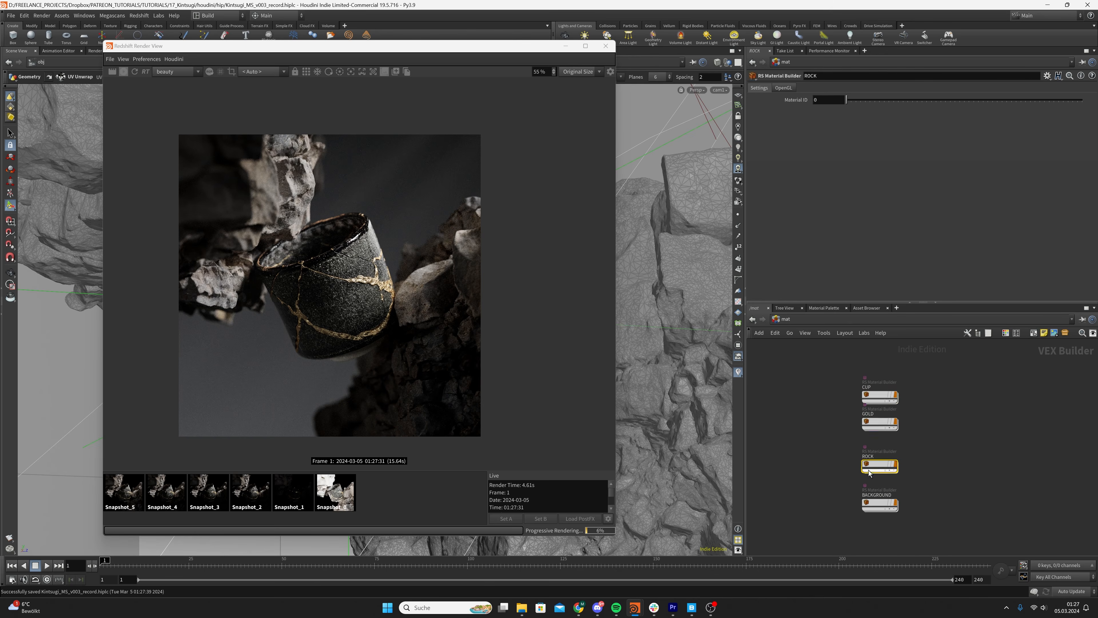
pyautogui.doubleClick(876, 466)
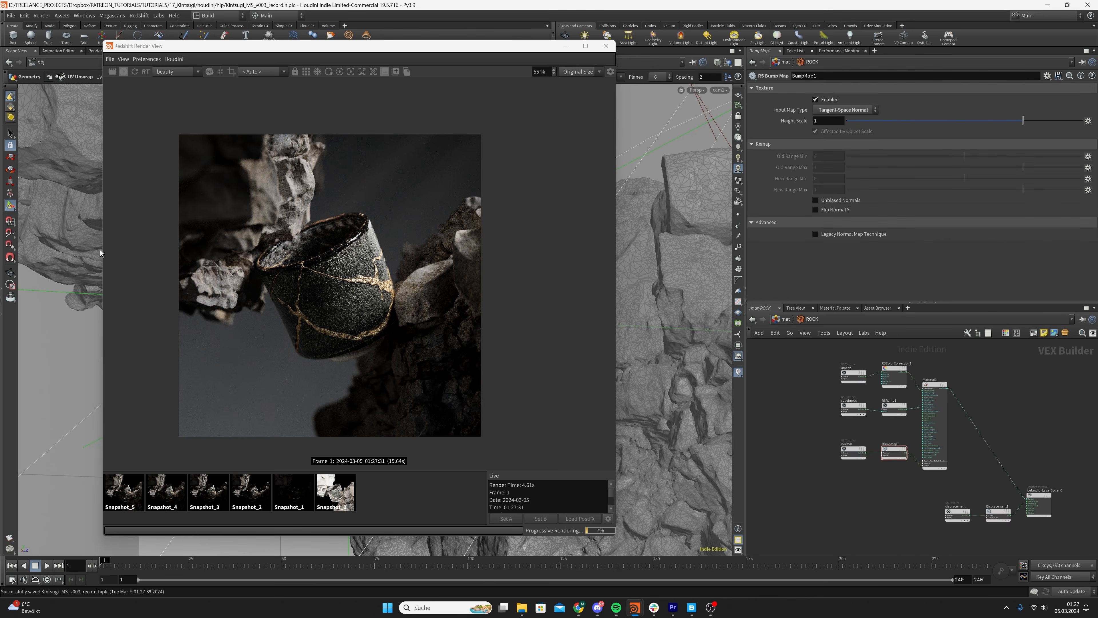
# Examine the rock surfaces and the cup's gold seams up close in the render view
pyautogui.scroll(5, 250, 314)
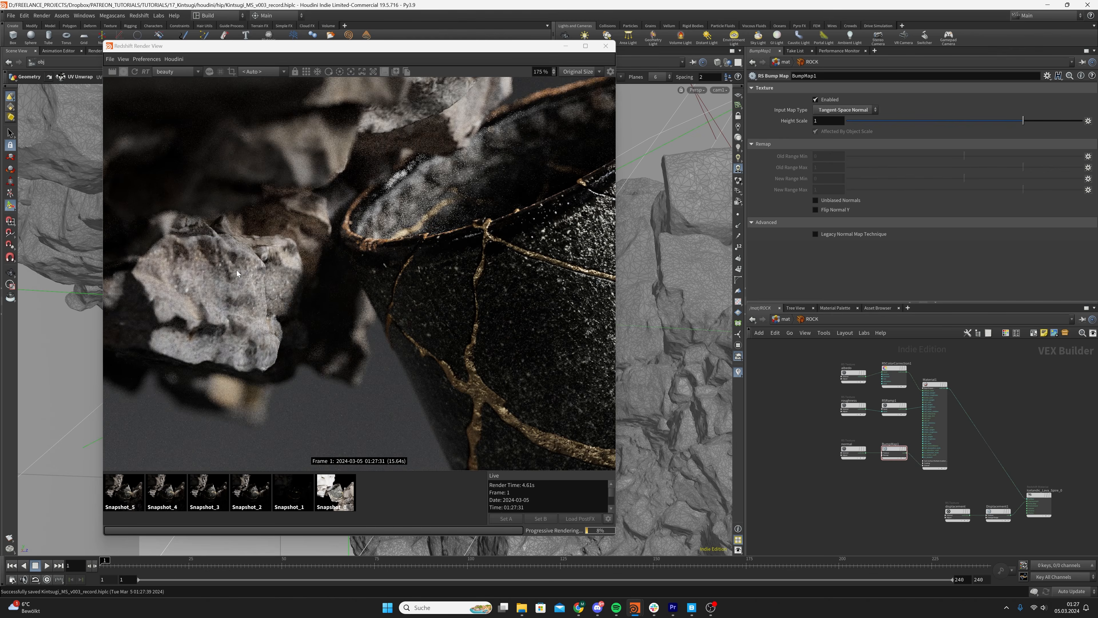
pyautogui.scroll(6, 189, 274)
pyautogui.scroll(-12, 210, 287)
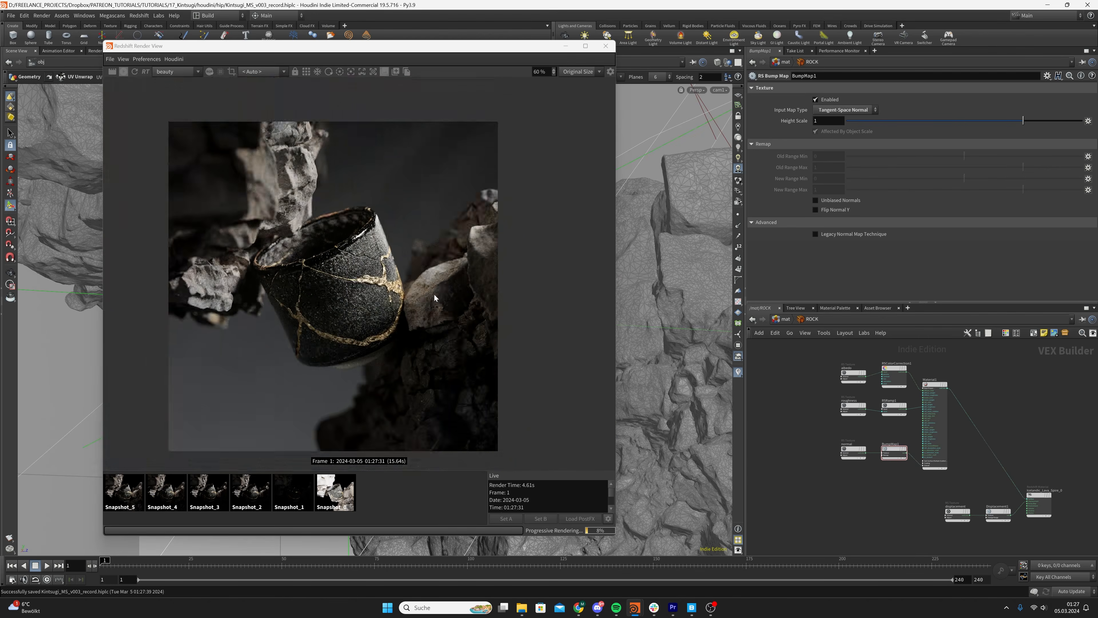
pyautogui.scroll(3, 434, 294)
pyautogui.scroll(1, 413, 290)
pyautogui.scroll(-5, 412, 292)
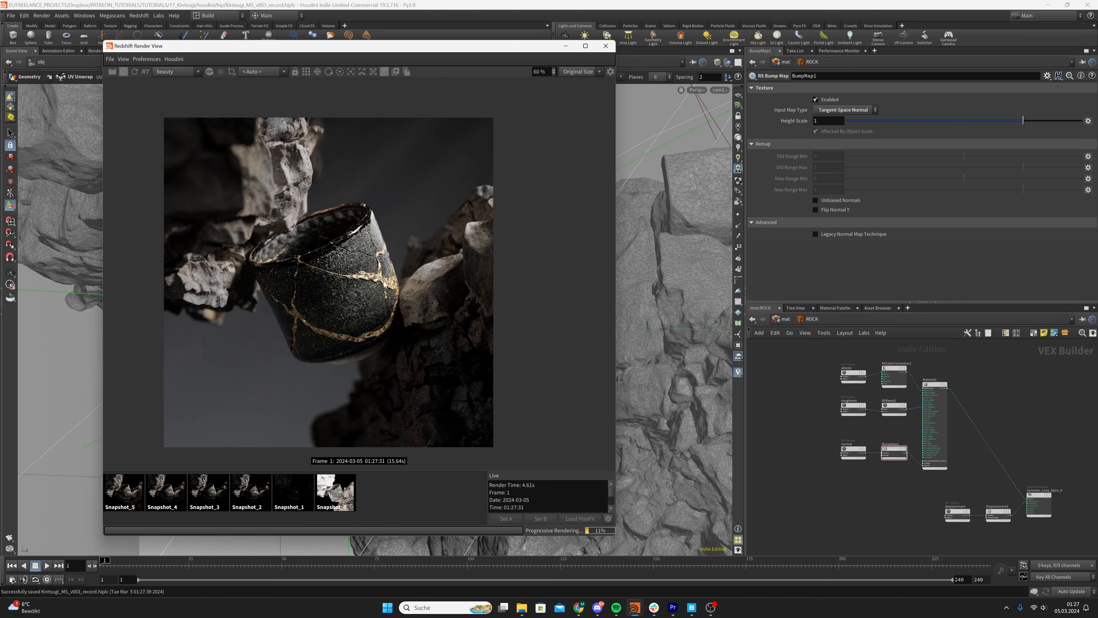
pyautogui.scroll(6, 385, 283)
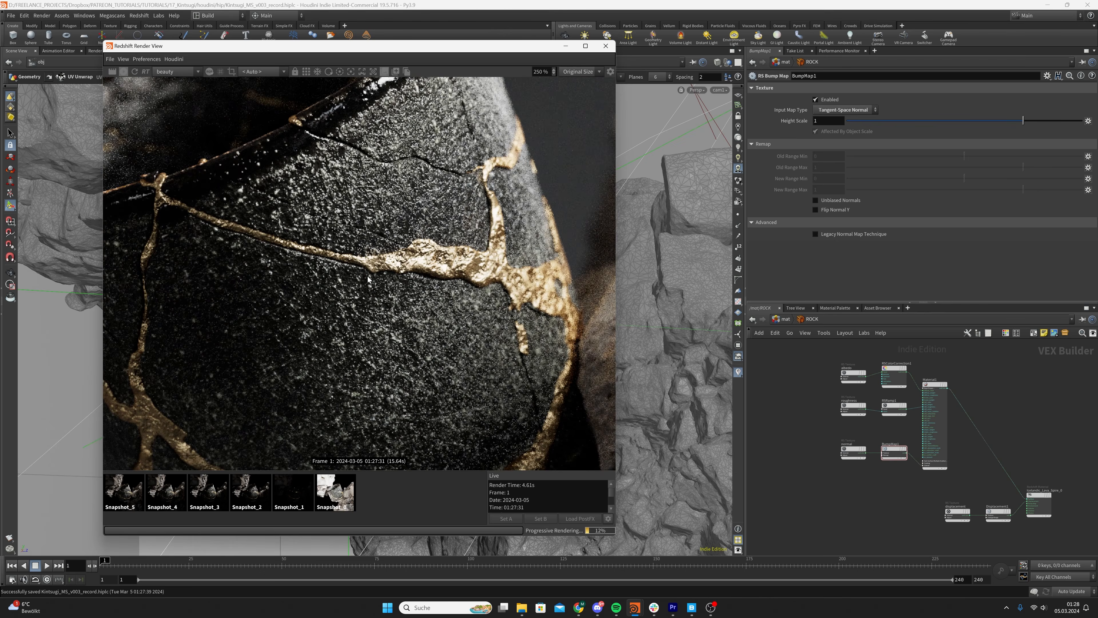
pyautogui.scroll(-6, 368, 200)
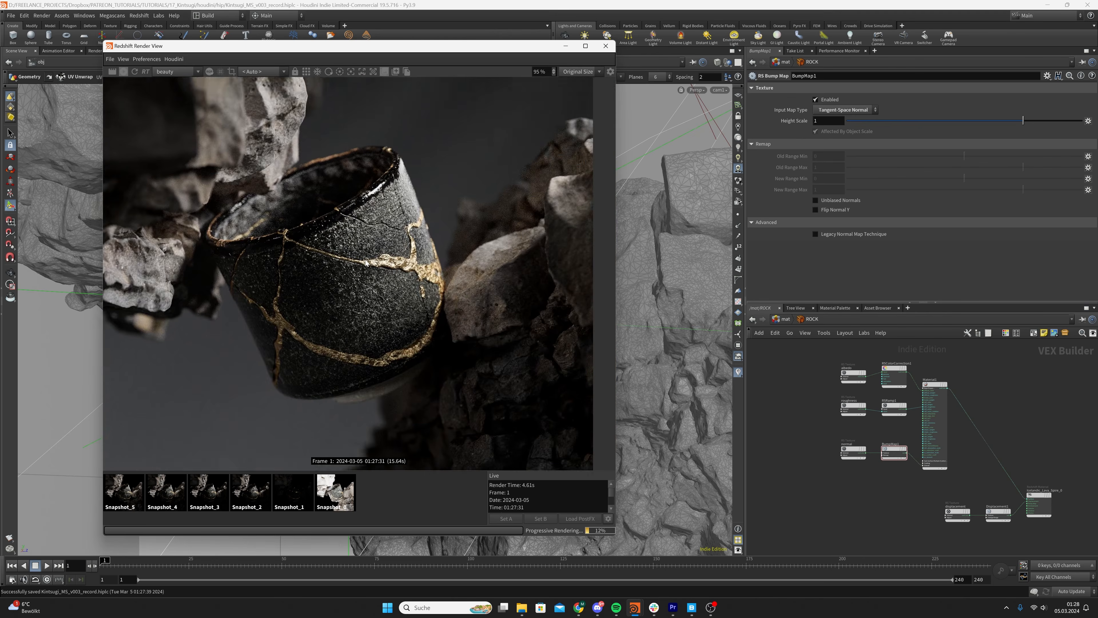
pyautogui.scroll(3, 331, 199)
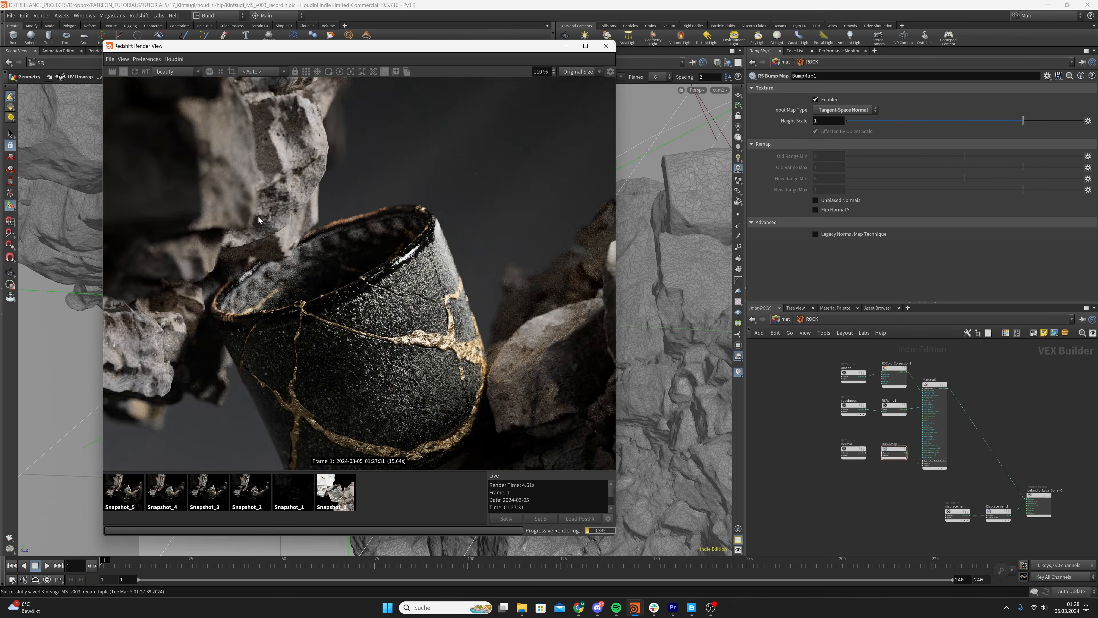
pyautogui.scroll(-1, 288, 175)
pyautogui.scroll(2, 301, 217)
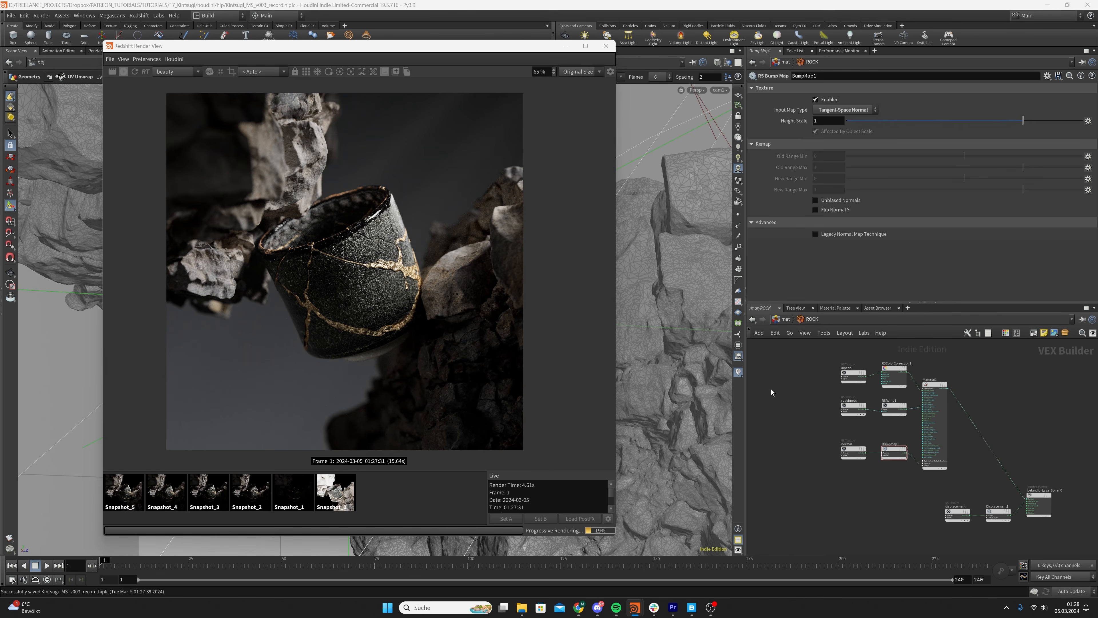
# Make room in the ROCK network by moving the albedo texture node well away from RSColorCorrection1 and spreading out the other nodes
pyautogui.moveTo(845, 398); pyautogui.dragTo(846, 446, button='middle')
pyautogui.moveTo(836, 399); pyautogui.dragTo(897, 436)
pyautogui.click(896, 421)
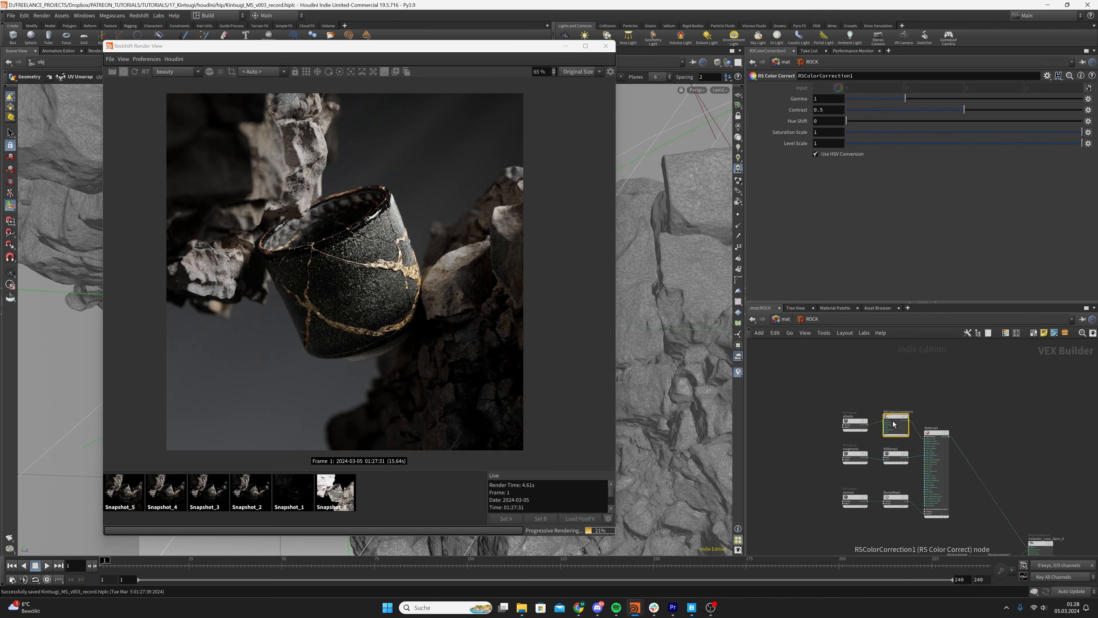
pyautogui.moveTo(796, 409); pyautogui.dragTo(846, 417, button='middle')
pyautogui.moveTo(904, 430); pyautogui.dragTo(779, 365)
pyautogui.moveTo(850, 445); pyautogui.dragTo(853, 388, button='middle')
pyautogui.moveTo(856, 393); pyautogui.dragTo(945, 456)
pyautogui.moveTo(949, 409); pyautogui.dragTo(901, 440)
pyautogui.moveTo(912, 408); pyautogui.dragTo(923, 431, button='middle')
pyautogui.click(905, 428)
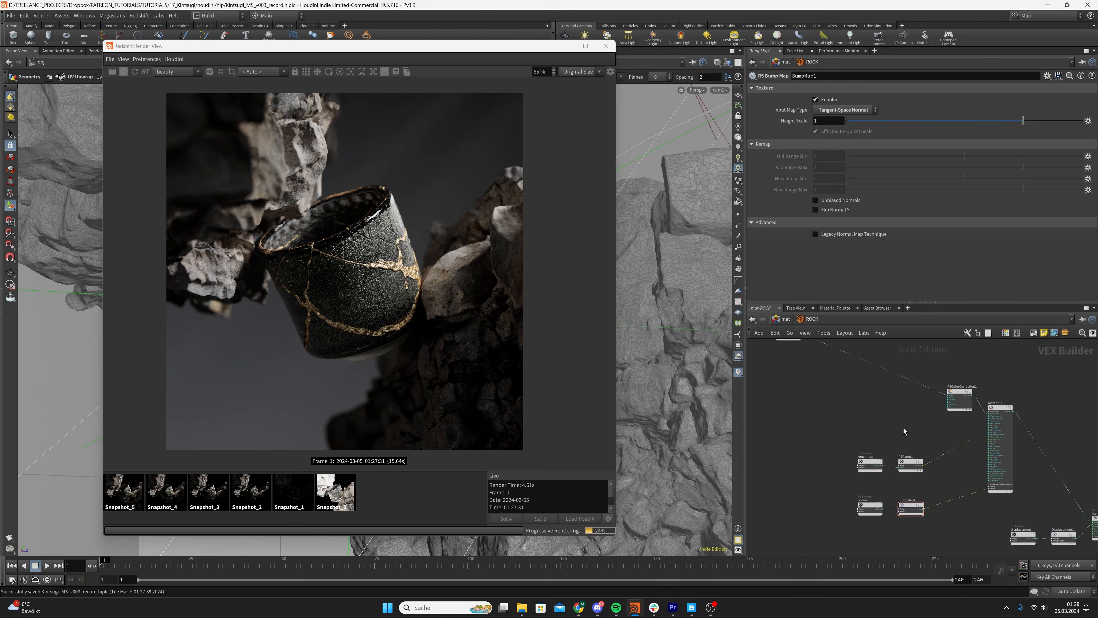
pyautogui.scroll(1, 848, 390)
pyautogui.moveTo(848, 390); pyautogui.dragTo(860, 421, button='middle')
pyautogui.click(997, 422)
pyautogui.moveTo(997, 422); pyautogui.dragTo(967, 400)
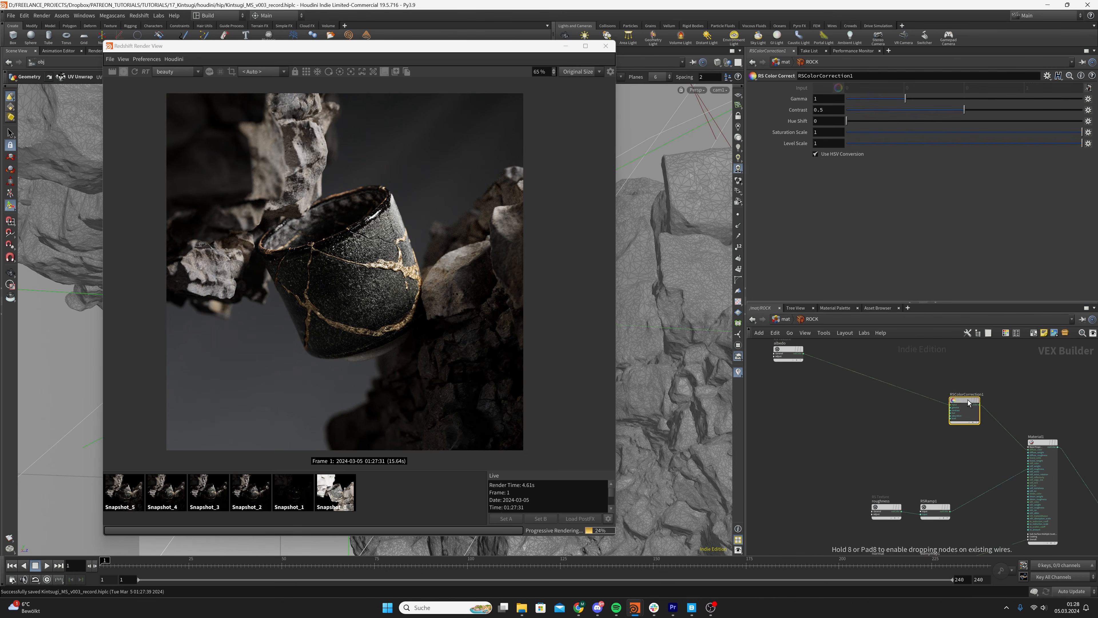
# Add an RS Ramp node fed by the albedo texture's output
pyautogui.click(813, 392)
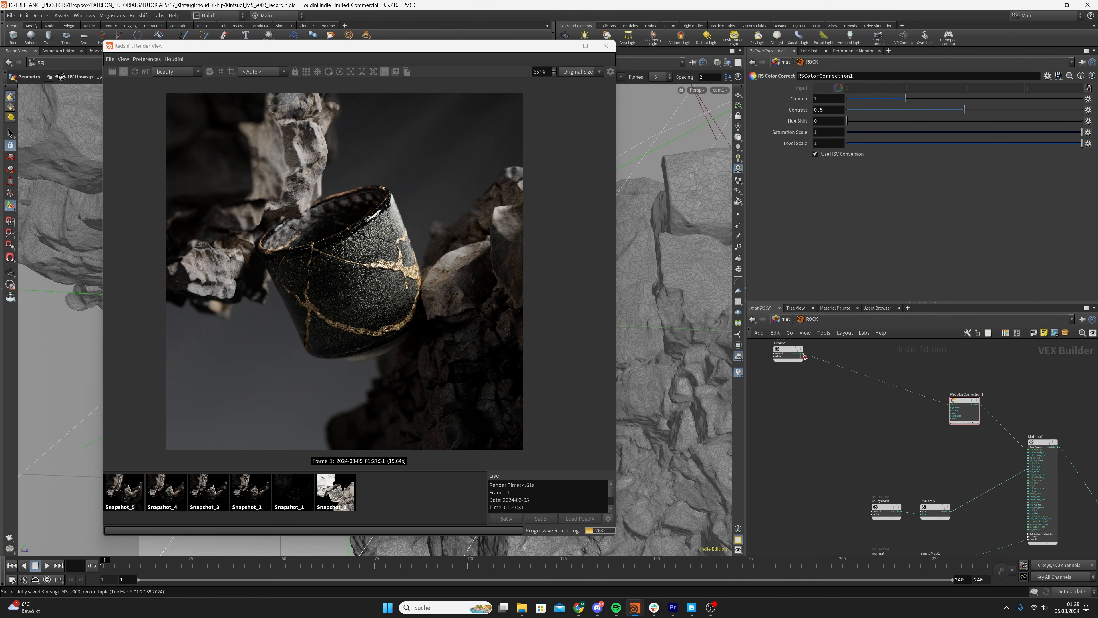
pyautogui.press('Tab')
pyautogui.moveTo(850, 434)
pyautogui.write('ramp')
pyautogui.press('Return')
pyautogui.press('Return')
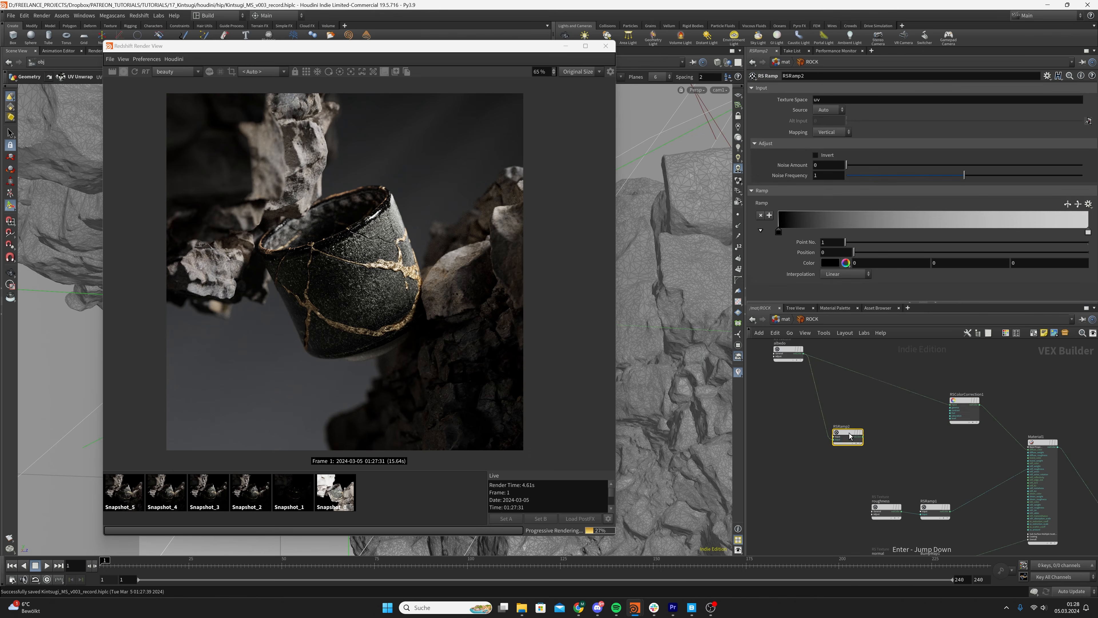
# Connect the new ramp directly to the ROCK material's output node to preview it in the render
pyautogui.scroll(-5, 876, 447)
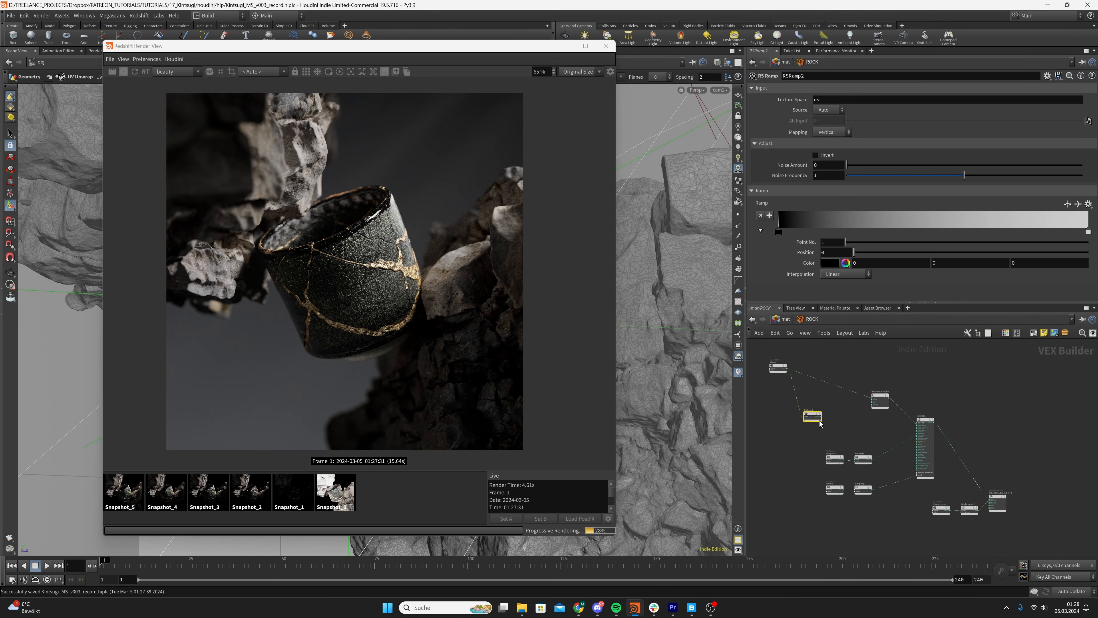
pyautogui.moveTo(822, 418); pyautogui.dragTo(918, 464)
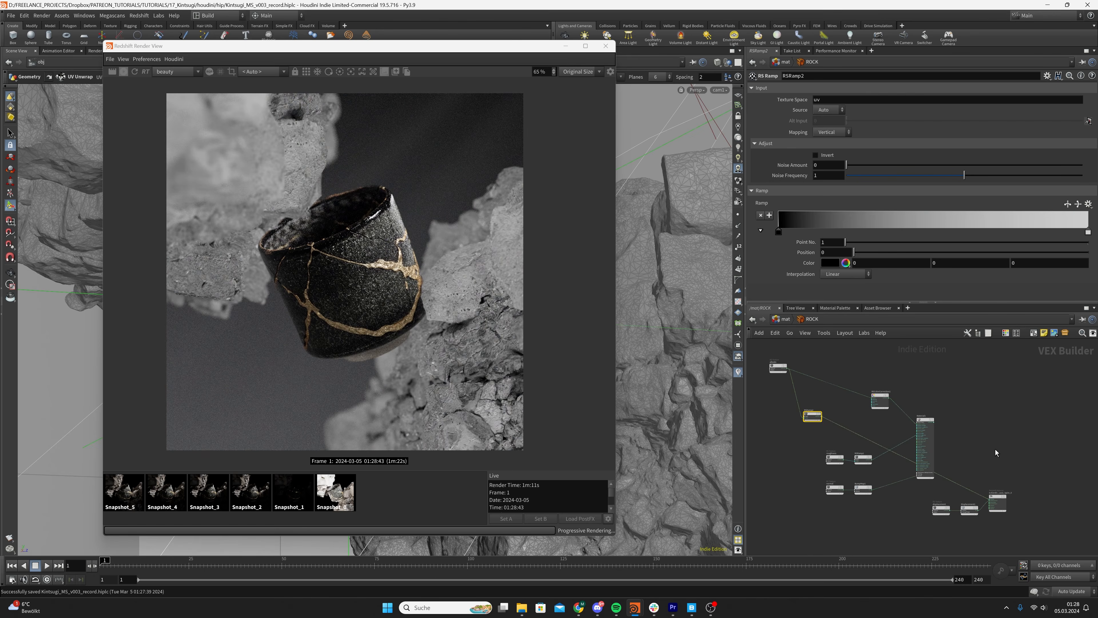
pyautogui.scroll(2, 876, 457)
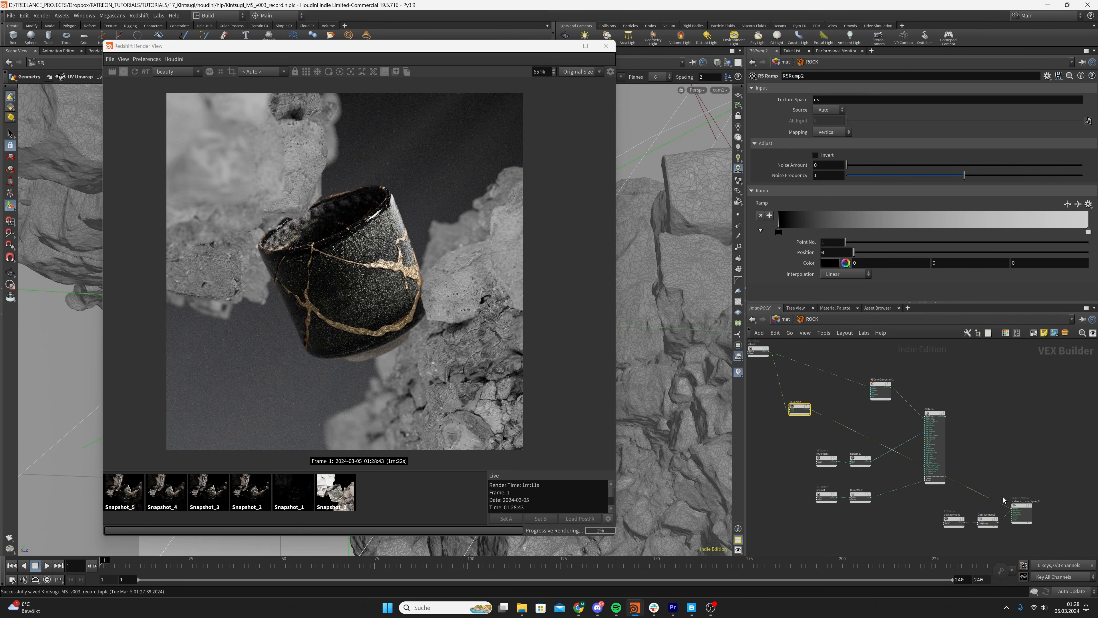
pyautogui.scroll(2, 911, 439)
pyautogui.moveTo(911, 440); pyautogui.dragTo(906, 404, button='middle')
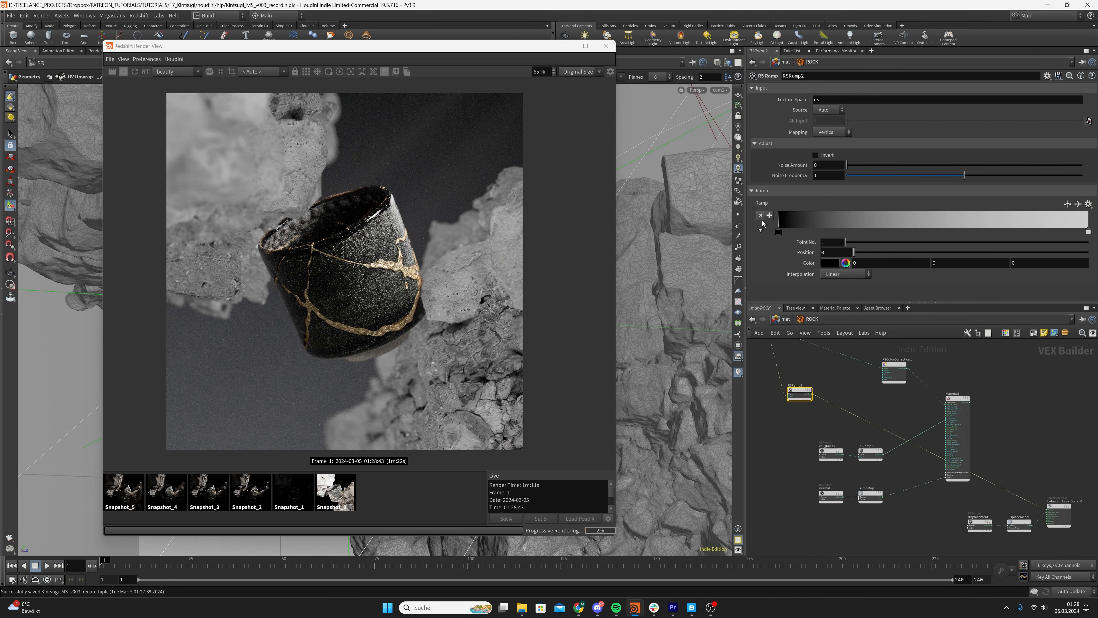
# Invert the rock ramp and move its black point to a position of about 0.81
pyautogui.moveTo(779, 233); pyautogui.dragTo(1026, 232)
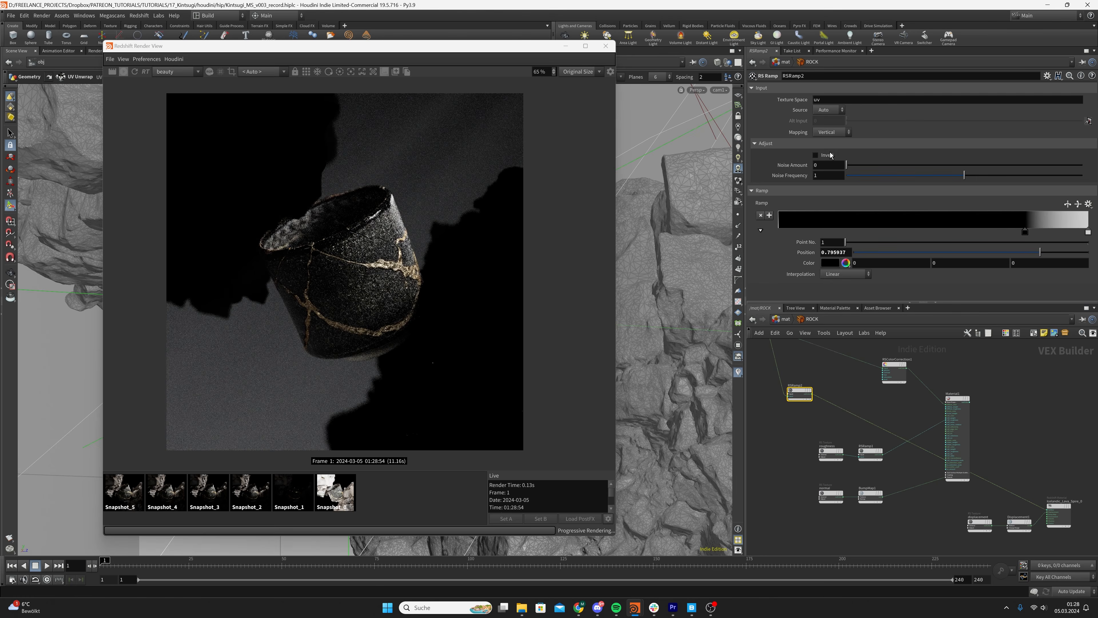
pyautogui.click(816, 155)
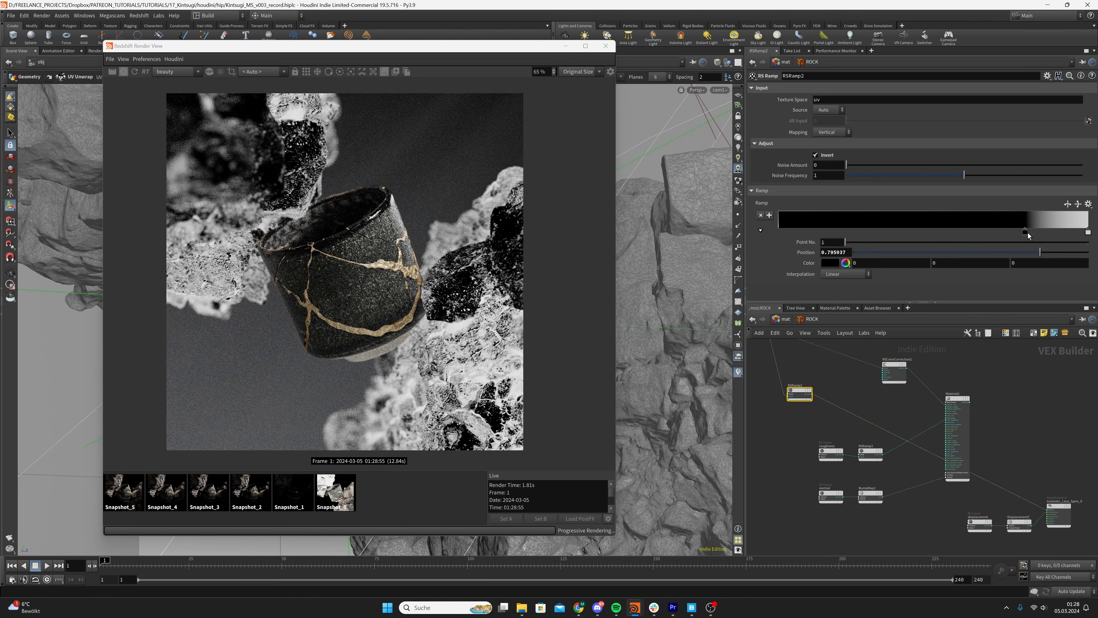
pyautogui.moveTo(1028, 233); pyautogui.dragTo(1037, 234)
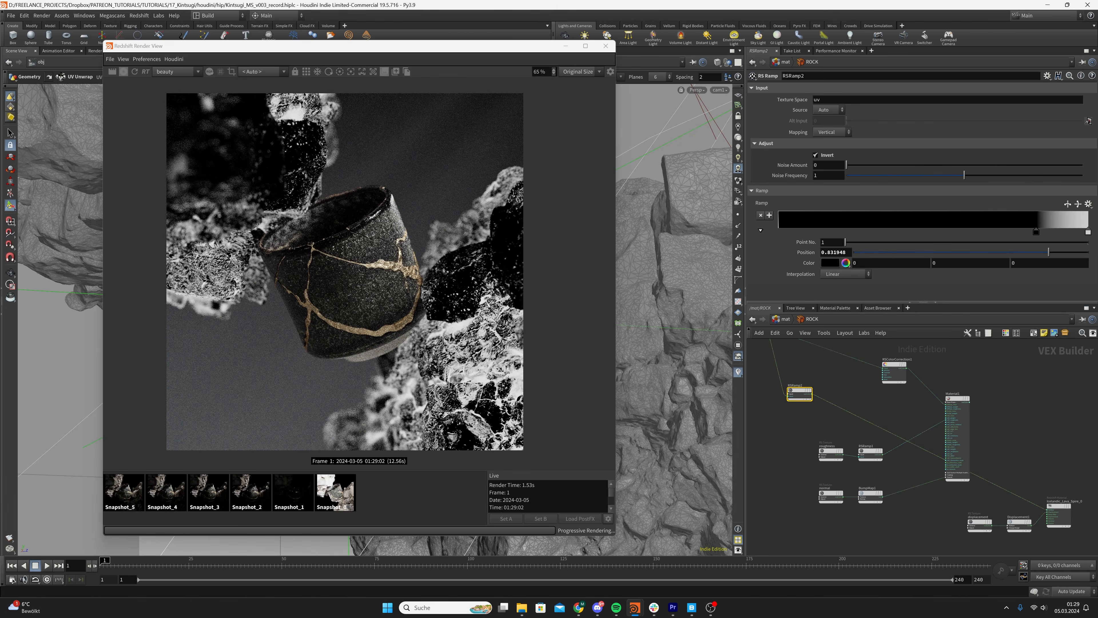
pyautogui.doubleClick(834, 252)
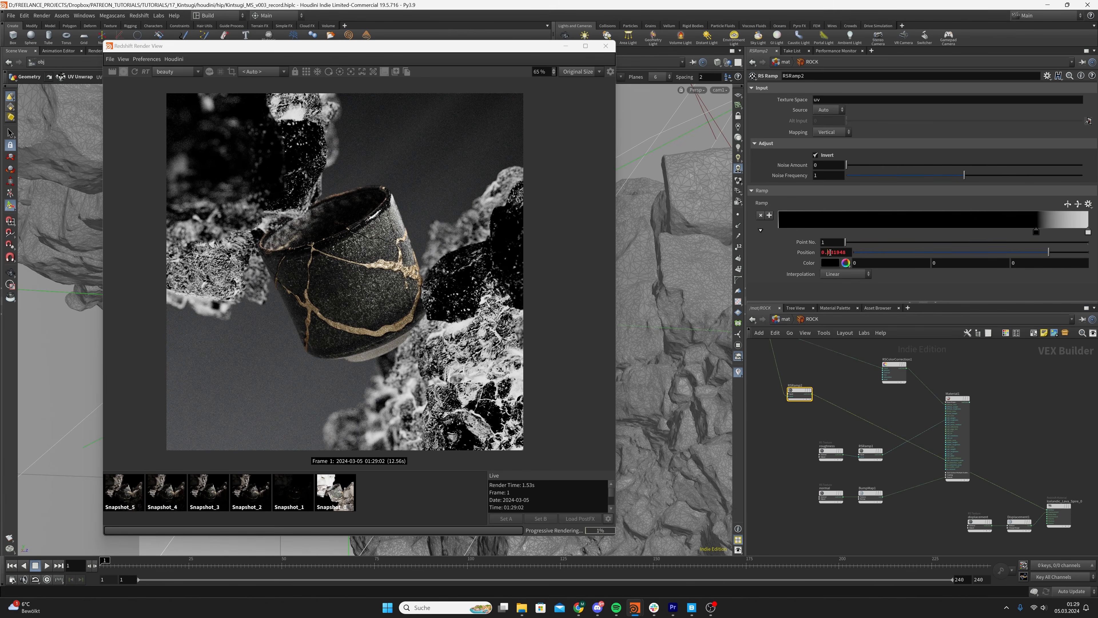
pyautogui.moveTo(1037, 232); pyautogui.dragTo(1030, 232)
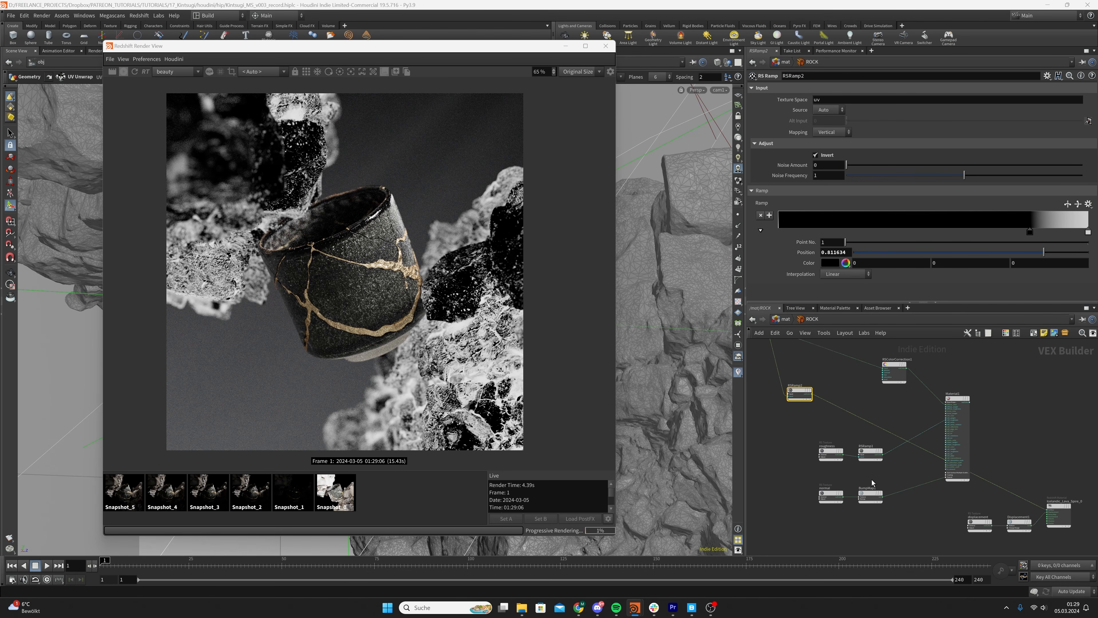
# Add an RS Change Range node and feed its input from the albedo-driven ramp RSRamp2
pyautogui.press('Tab')
pyautogui.write('rs change')
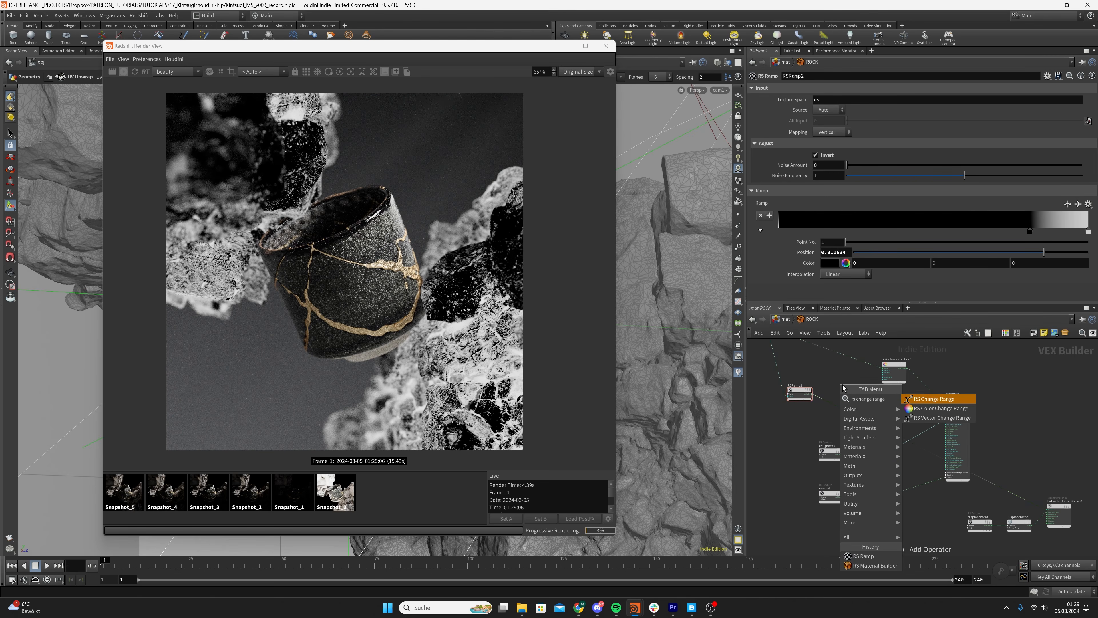
pyautogui.write(' range')
pyautogui.press('Return')
pyautogui.click(843, 392)
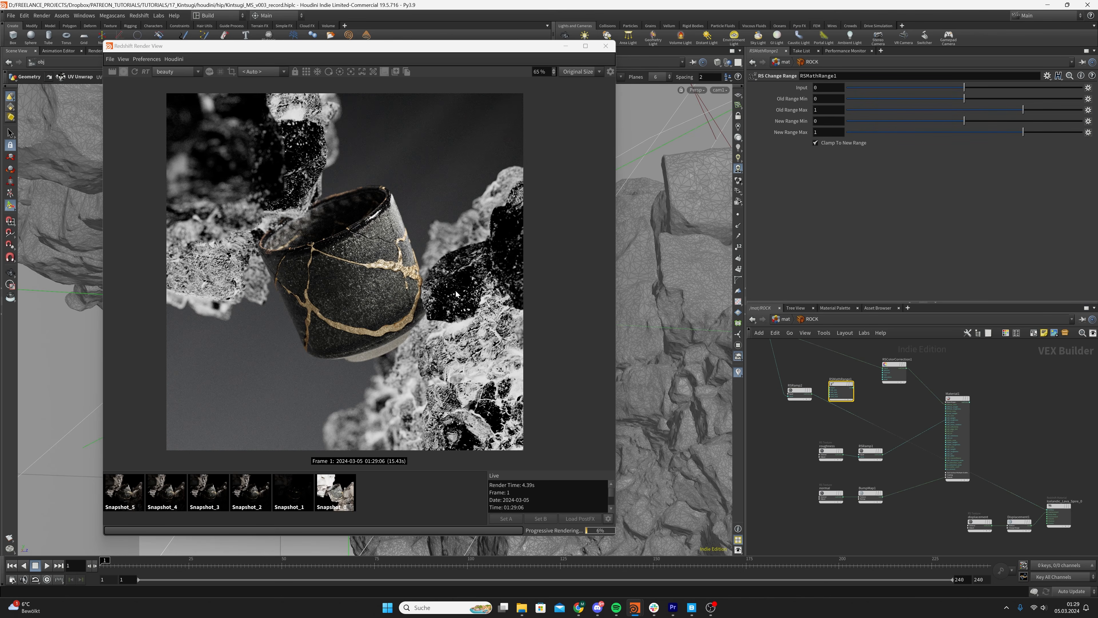
pyautogui.moveTo(812, 394); pyautogui.dragTo(830, 386)
pyautogui.scroll(5, 809, 391)
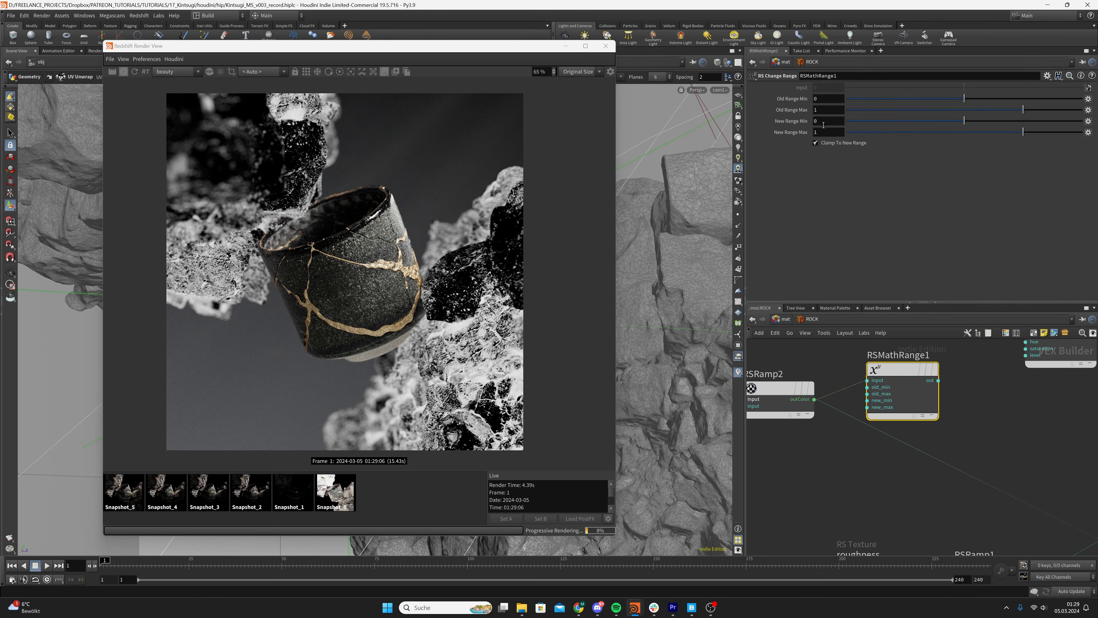
# Set the change range node's New Range Min to 0.5 and New Range Max to 5
pyautogui.click(836, 121)
pyautogui.write('0.5')
pyautogui.press('Return')
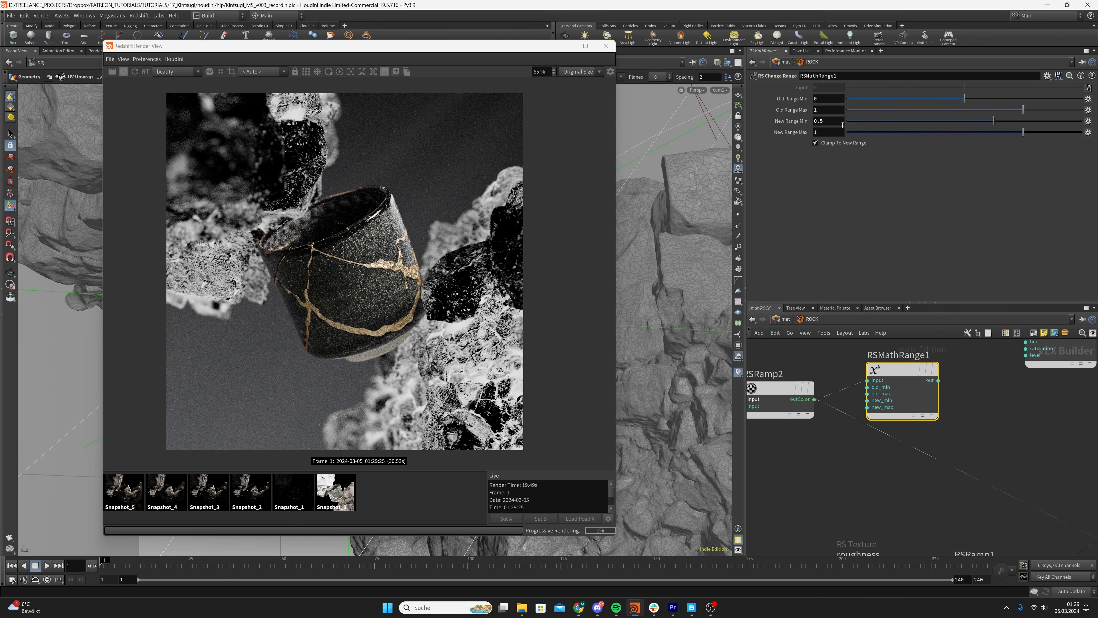
pyautogui.press('Tab')
pyautogui.write('5')
pyautogui.press('Return')
# Wire the change range output into the ROCK color correction, reconnect the material to the output node and save the scene
pyautogui.scroll(-3, 967, 415)
pyautogui.scroll(-3, 950, 413)
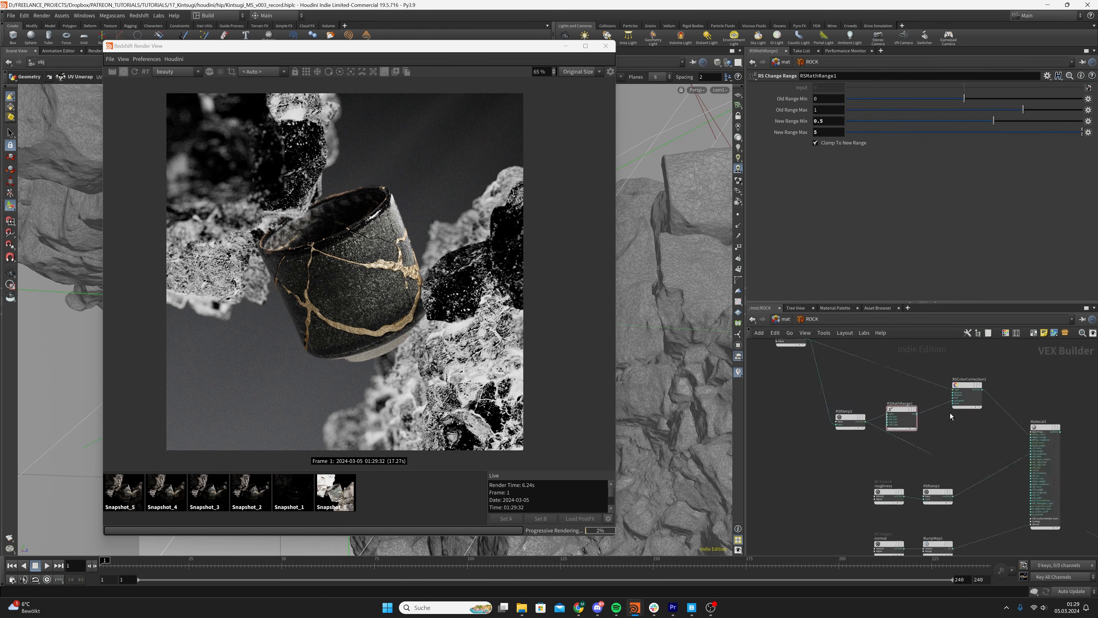
pyautogui.click(958, 419)
pyautogui.moveTo(1028, 472); pyautogui.dragTo(971, 422, button='middle')
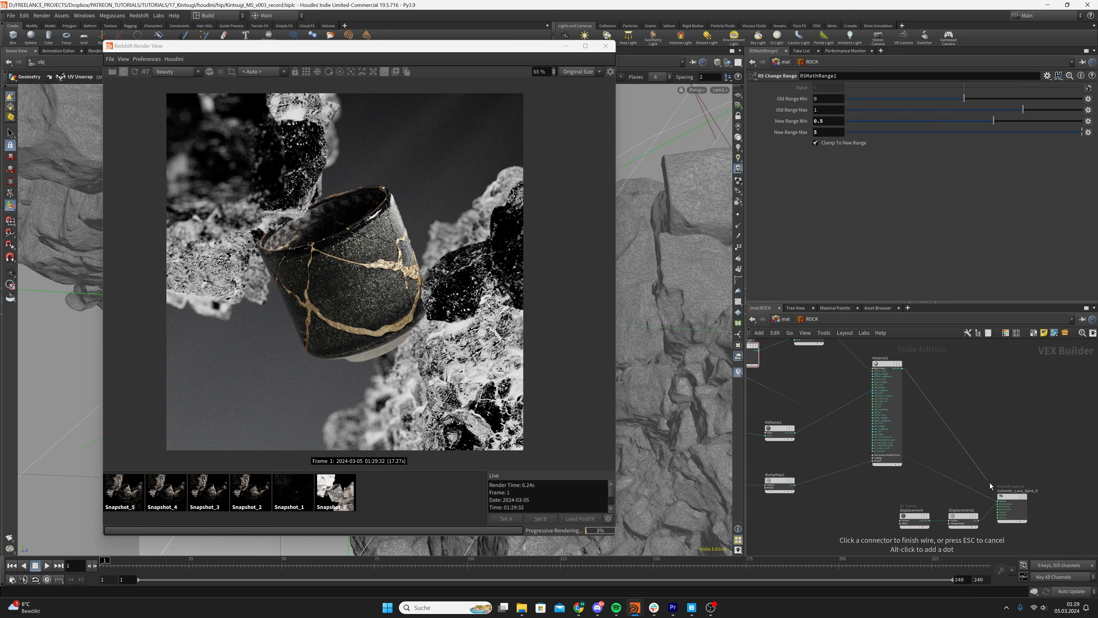
pyautogui.click(998, 501)
pyautogui.moveTo(768, 395); pyautogui.dragTo(858, 400, button='middle')
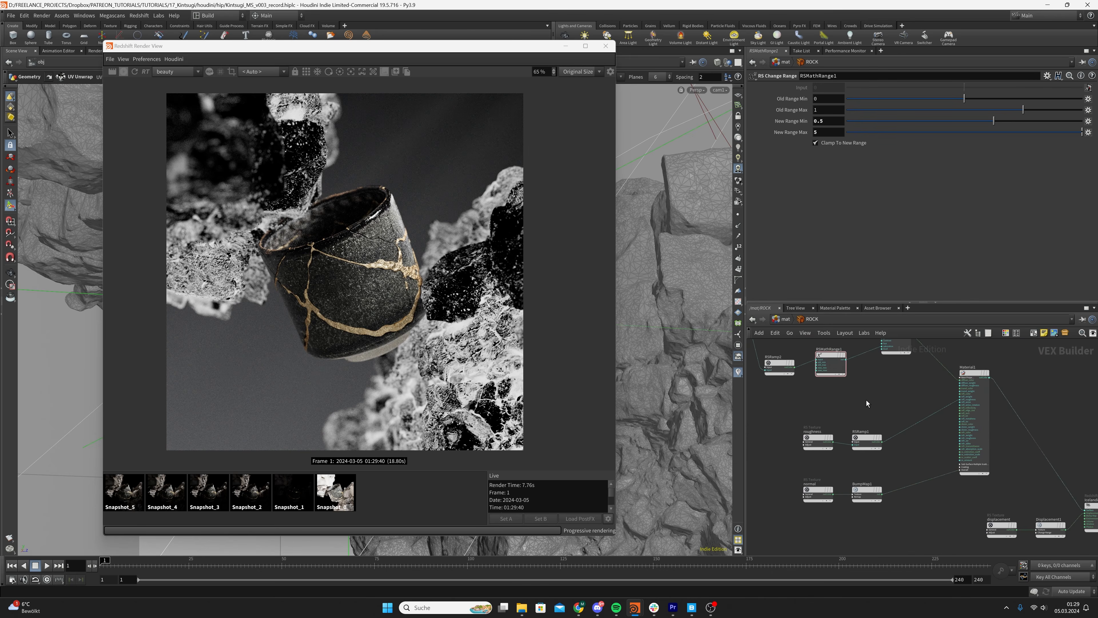
pyautogui.hotkey('ctrl', 's')
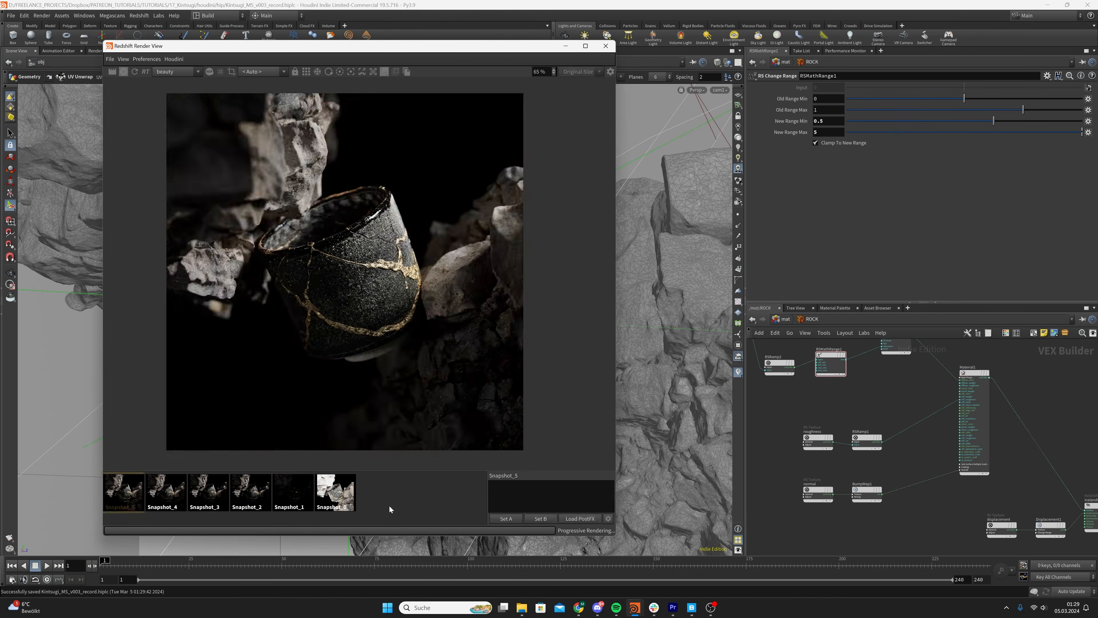
# Compare the live render with Snapshot_5 and Snapshot_4, examining the rocks around the cup
pyautogui.click(389, 505)
pyautogui.scroll(5, 227, 372)
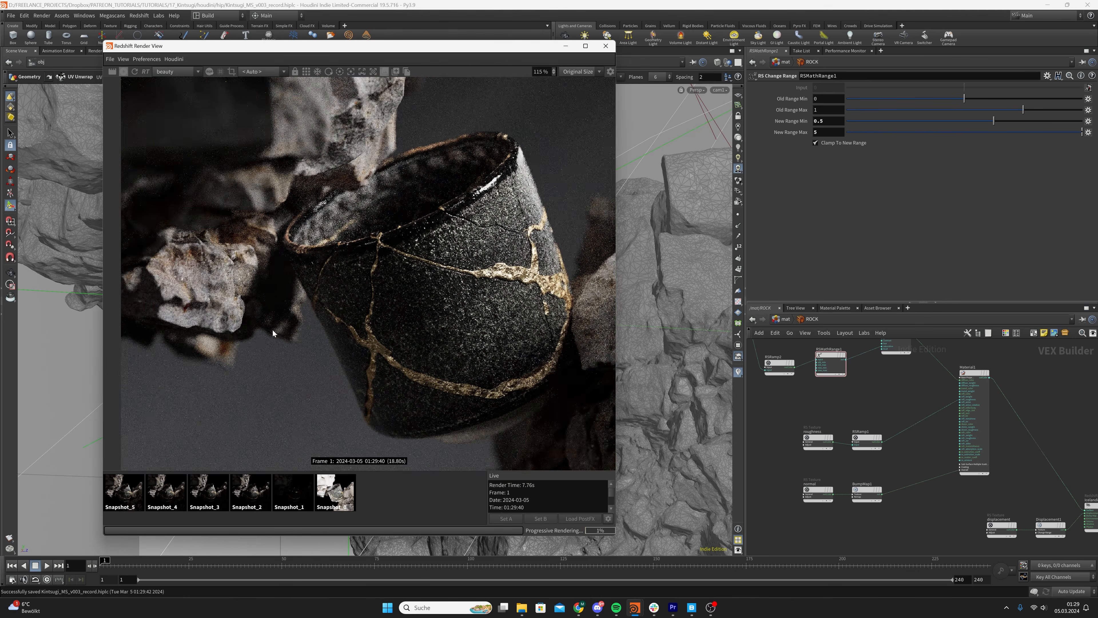
pyautogui.scroll(-5, 270, 303)
pyautogui.scroll(4, 378, 346)
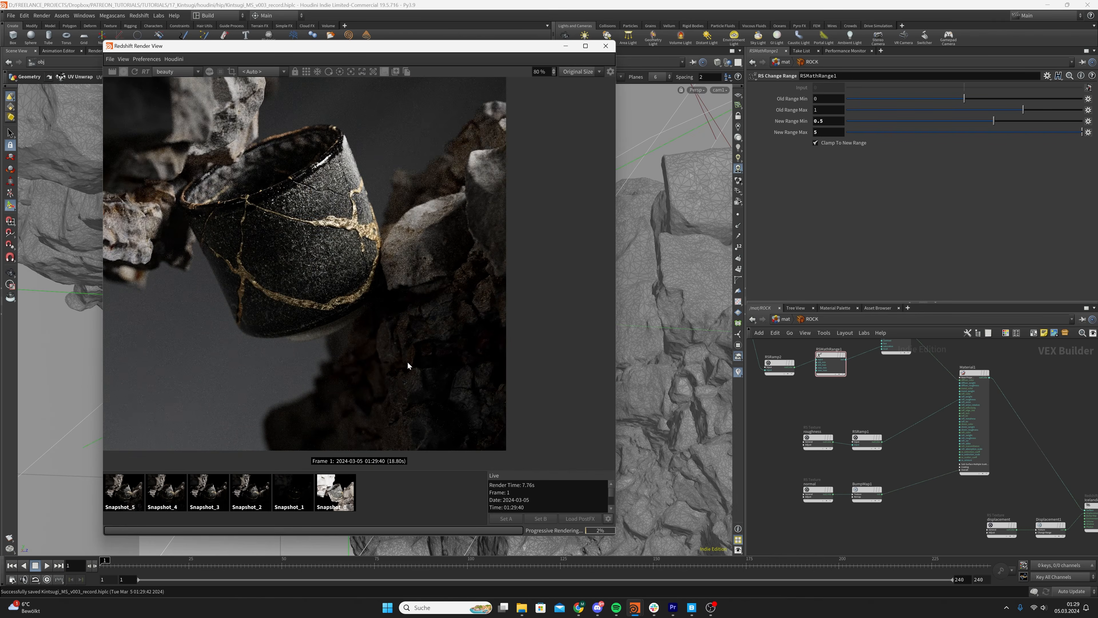
pyautogui.click(152, 492)
pyautogui.click(418, 489)
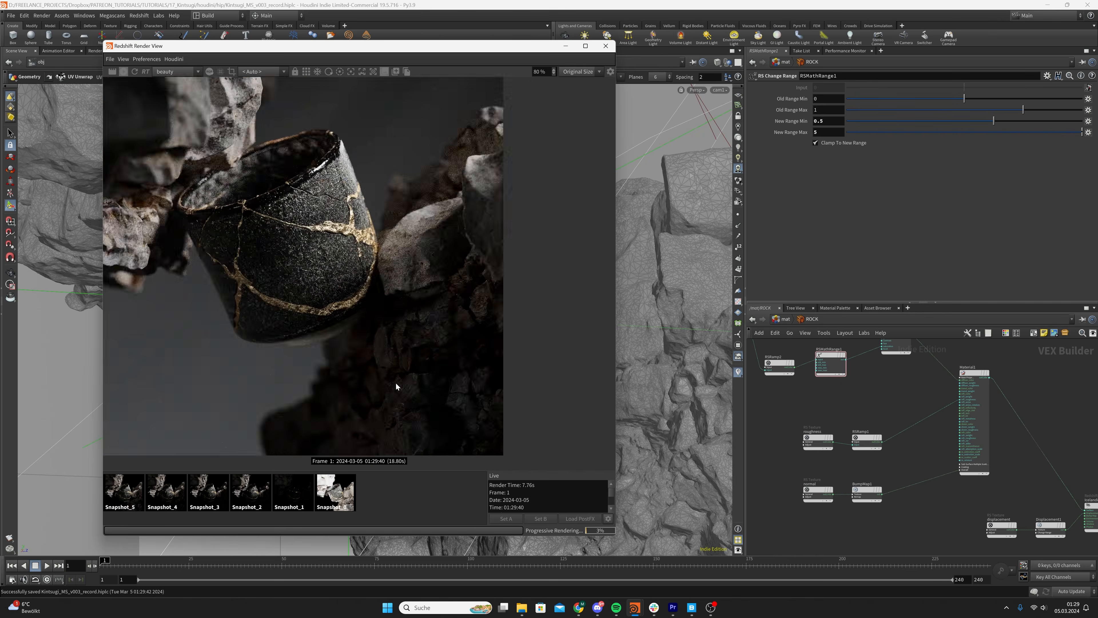
pyautogui.scroll(-6, 396, 382)
pyautogui.scroll(3, 373, 383)
pyautogui.click(153, 489)
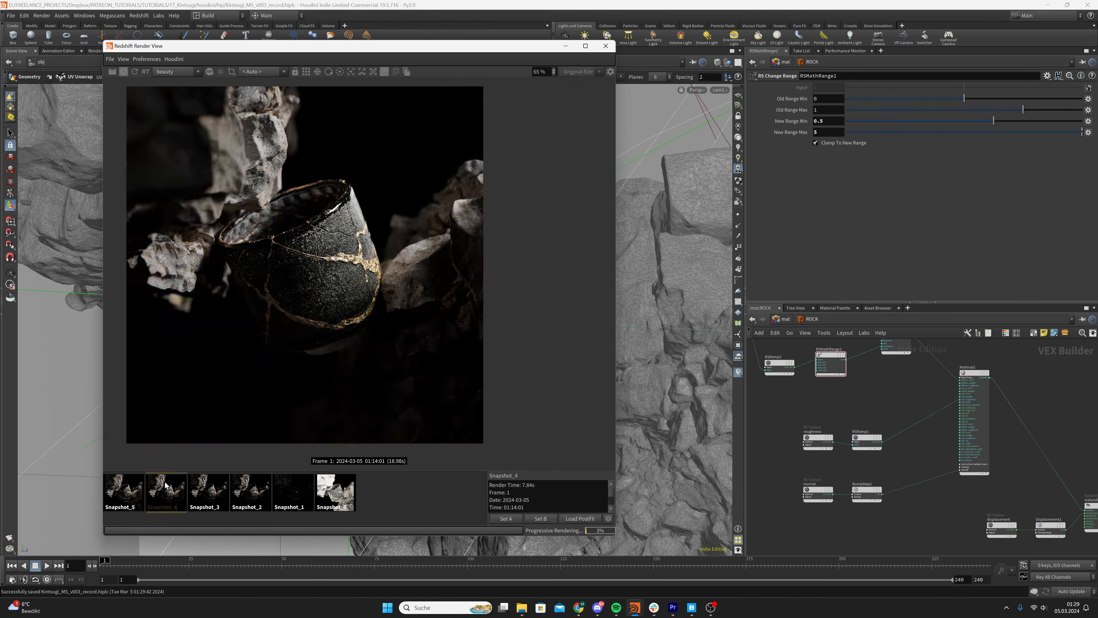
pyautogui.click(386, 494)
pyautogui.scroll(-4, 339, 364)
pyautogui.scroll(3, 339, 364)
pyautogui.moveTo(339, 362); pyautogui.dragTo(334, 369, button='middle')
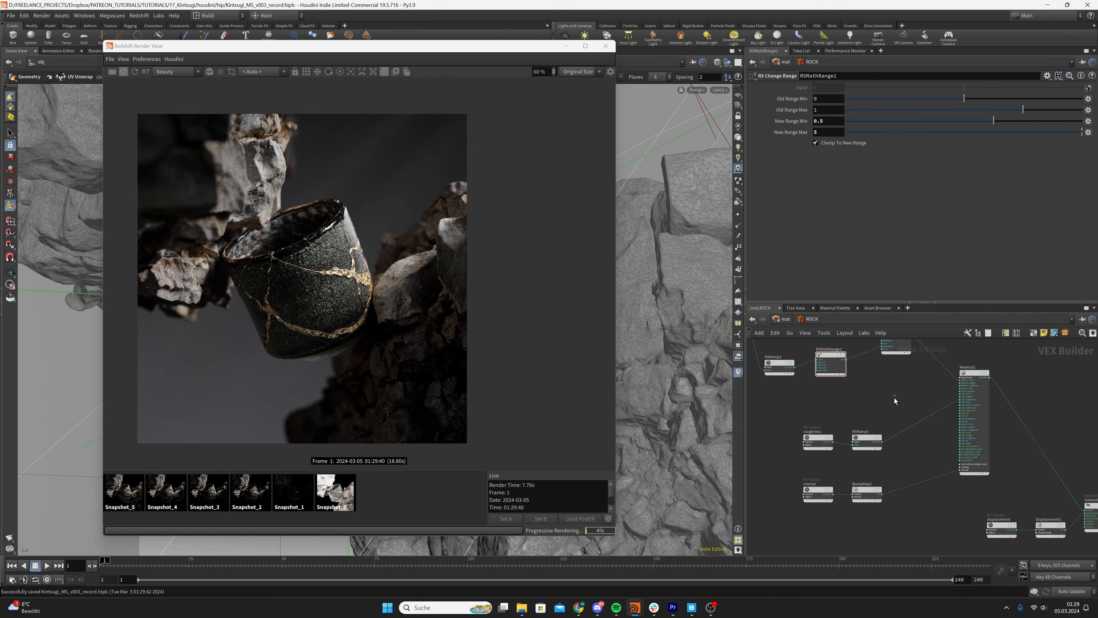
# Make room in the ROCK network by moving the roughness texture node and RSRamp1 away from each other
pyautogui.scroll(-2, 824, 391)
pyautogui.moveTo(834, 399); pyautogui.dragTo(835, 423, button='middle')
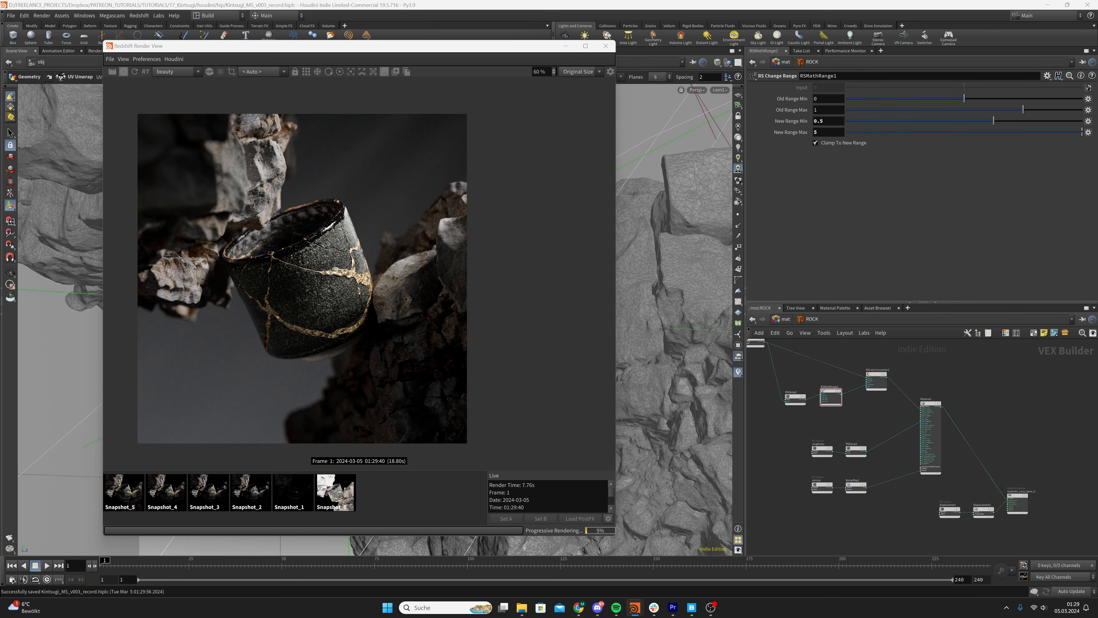
pyautogui.click(819, 450)
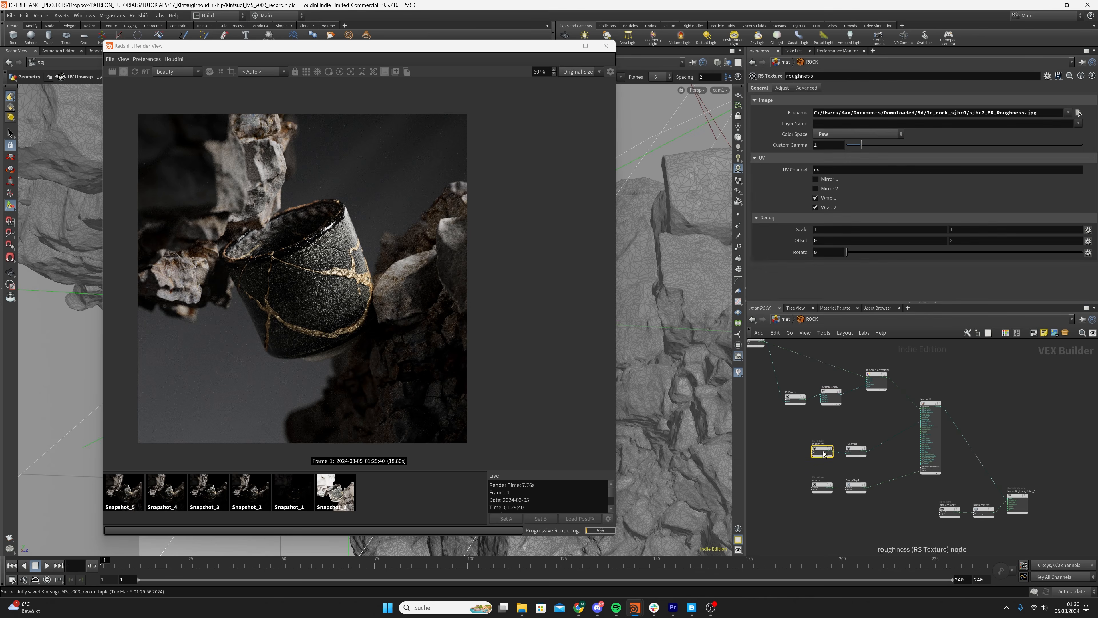
pyautogui.moveTo(819, 451); pyautogui.dragTo(750, 435)
pyautogui.moveTo(817, 432); pyautogui.dragTo(919, 427, button='middle')
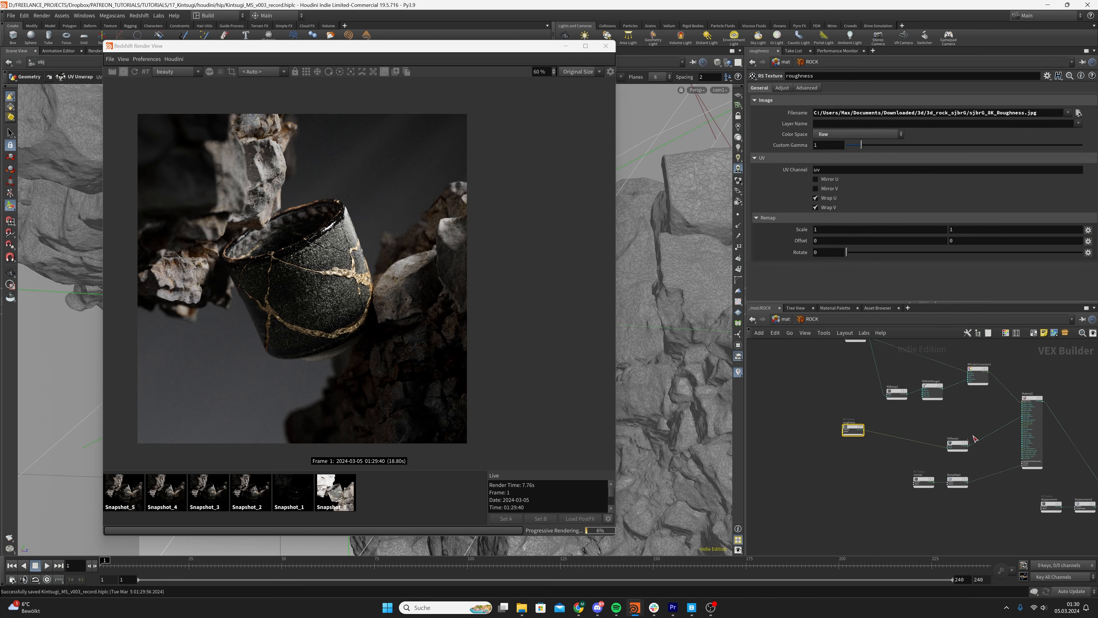
pyautogui.moveTo(962, 443); pyautogui.dragTo(994, 423)
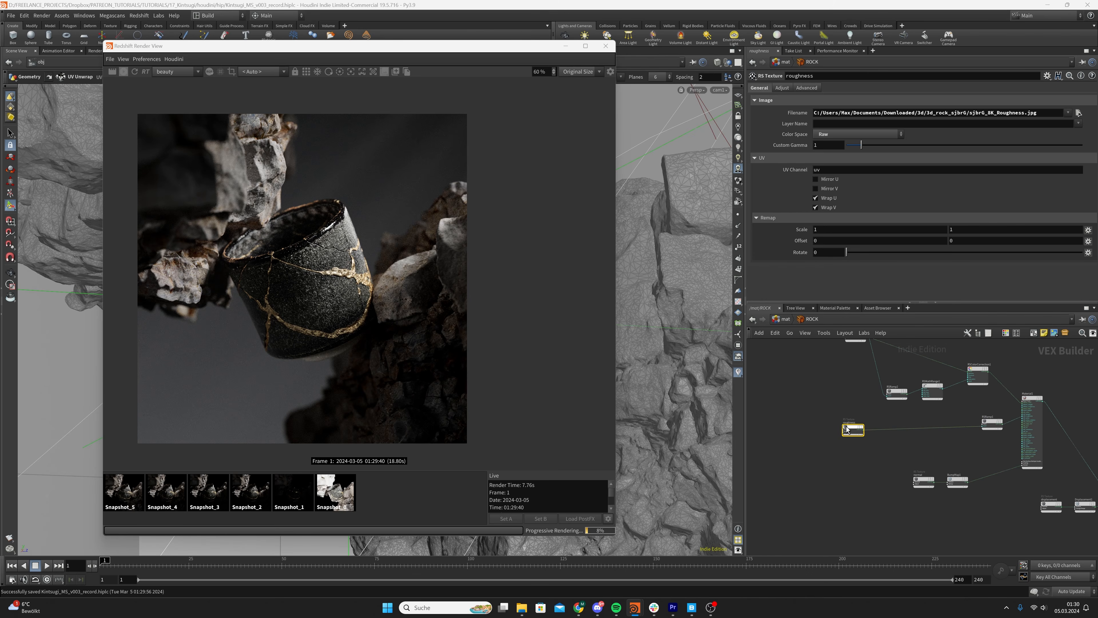
pyautogui.moveTo(852, 429); pyautogui.dragTo(832, 437)
# Add another RS Ramp node fed by the roughness texture's output
pyautogui.press('Tab')
pyautogui.write('ram')
pyautogui.press('Return')
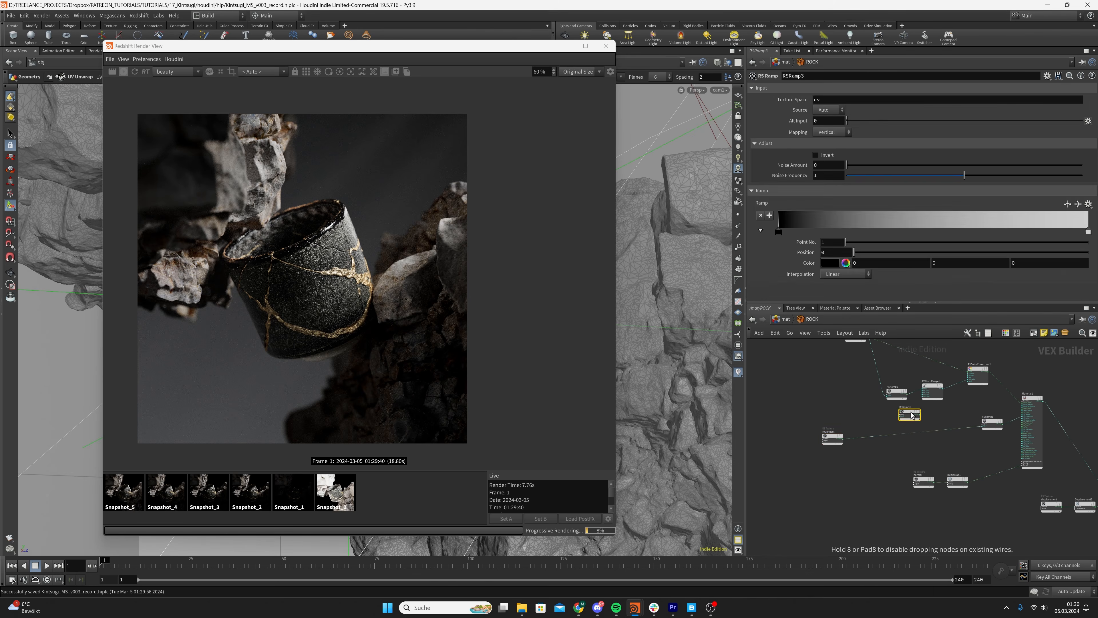
pyautogui.moveTo(911, 412)
pyautogui.mouseDown()
pyautogui.moveTo(884, 417)
pyautogui.moveTo(892, 413)
pyautogui.mouseUp()
pyautogui.scroll(3, 843, 435)
pyautogui.moveTo(939, 418); pyautogui.dragTo(915, 420, button='middle')
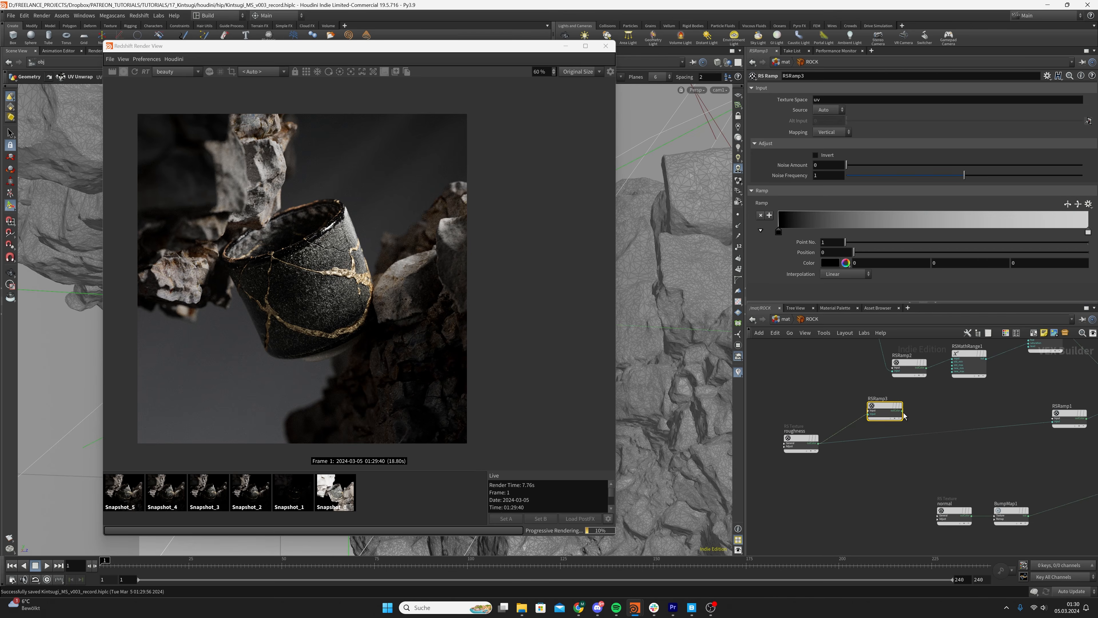
# Connect the new roughness-driven ramp directly to the ROCK output node to preview it in the render, and save the scene
pyautogui.click(903, 410)
pyautogui.scroll(-4, 966, 415)
pyautogui.moveTo(973, 417); pyautogui.dragTo(1055, 427, button='middle')
pyautogui.scroll(3, 894, 433)
pyautogui.click(920, 469)
pyautogui.scroll(3, 924, 391)
pyautogui.moveTo(919, 374); pyautogui.dragTo(914, 435, button='middle')
pyautogui.hotkey('ctrl', 's')
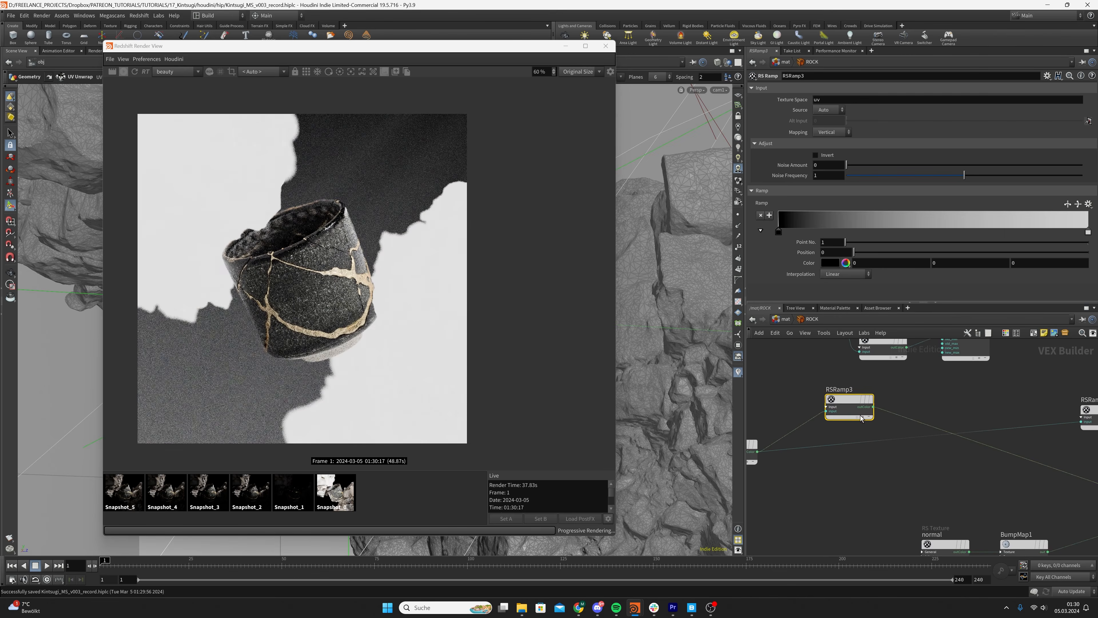
# Set the black point of RSRamp3 to position 0.911357
pyautogui.moveTo(778, 231); pyautogui.dragTo(1058, 231)
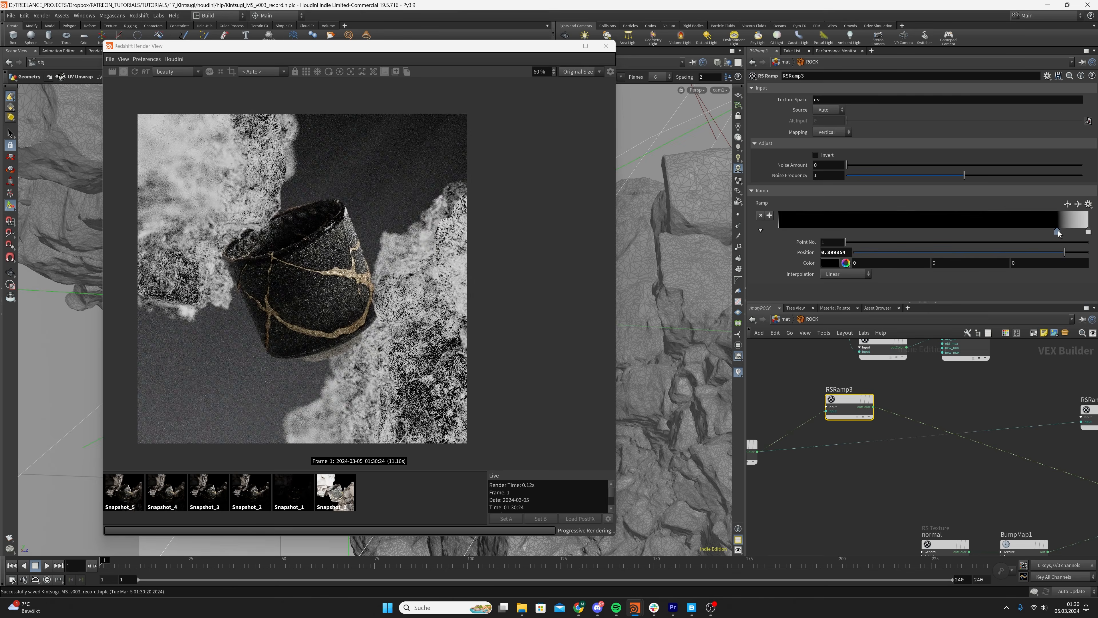
pyautogui.moveTo(1059, 231); pyautogui.dragTo(1061, 231)
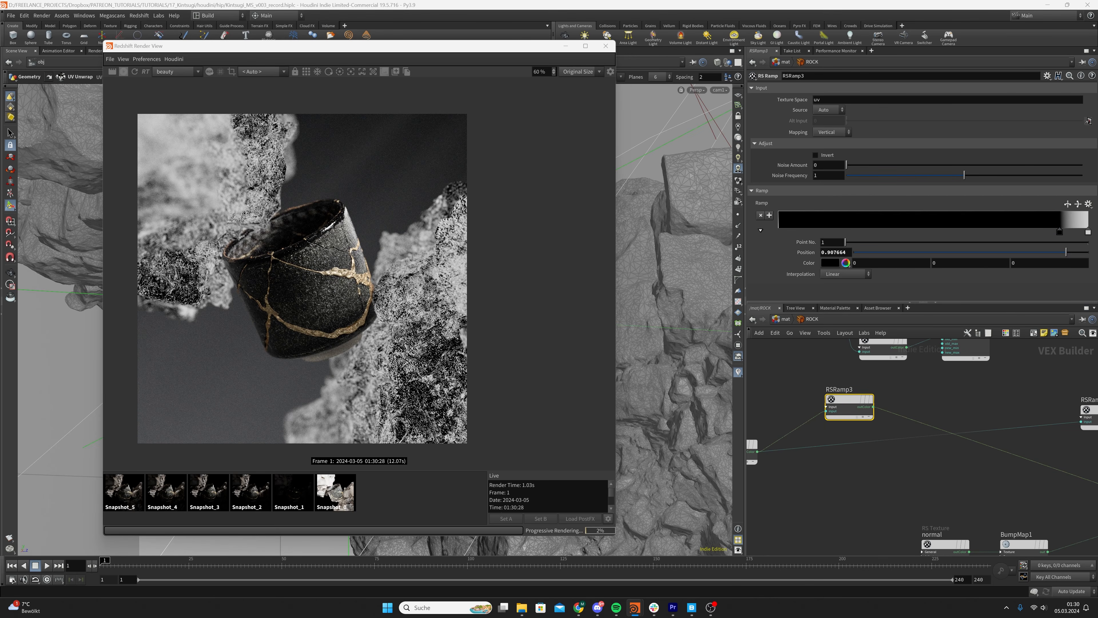
pyautogui.doubleClick(835, 253)
pyautogui.write('0.911357')
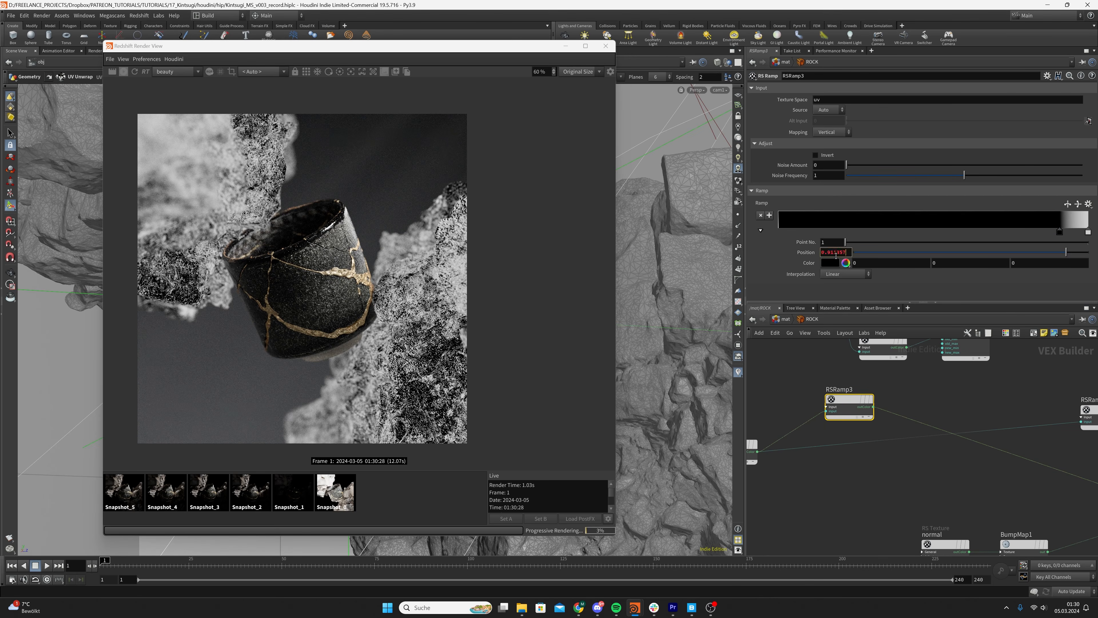
pyautogui.press('Return')
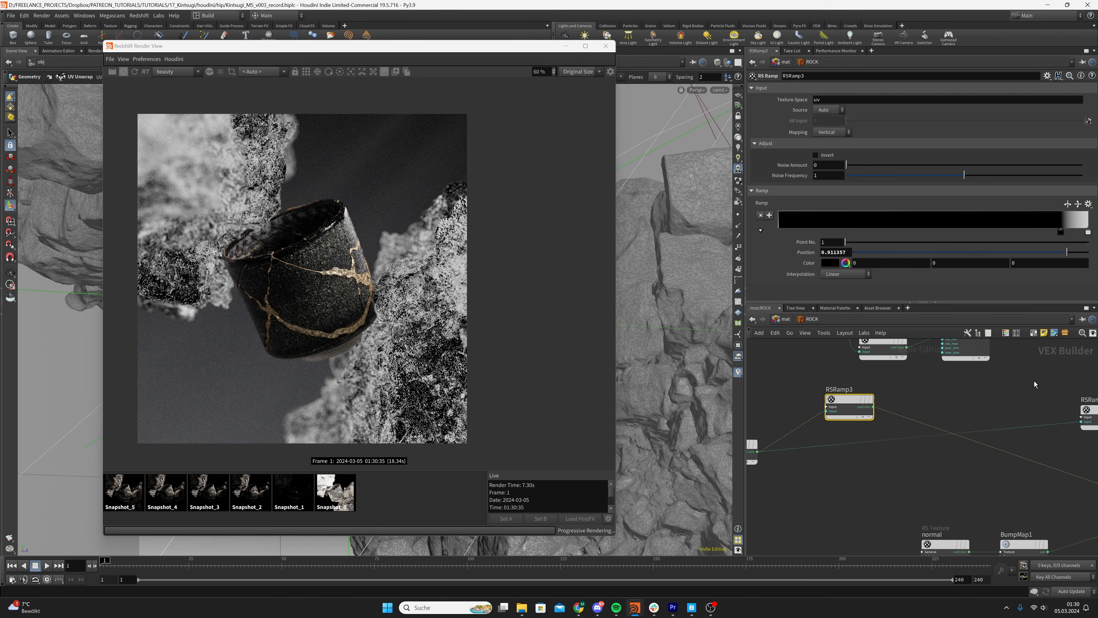
# Duplicate the RSMathRange1 node and feed the copy's input from RSRamp3
pyautogui.moveTo(986, 389); pyautogui.dragTo(969, 420, button='middle')
pyautogui.click(949, 374)
pyautogui.hotkey('ctrl', 'c')
pyautogui.hotkey('ctrl', 'v')
pyautogui.moveTo(922, 418); pyautogui.dragTo(930, 426)
pyautogui.scroll(3, 886, 434)
pyautogui.moveTo(845, 439); pyautogui.dragTo(908, 415)
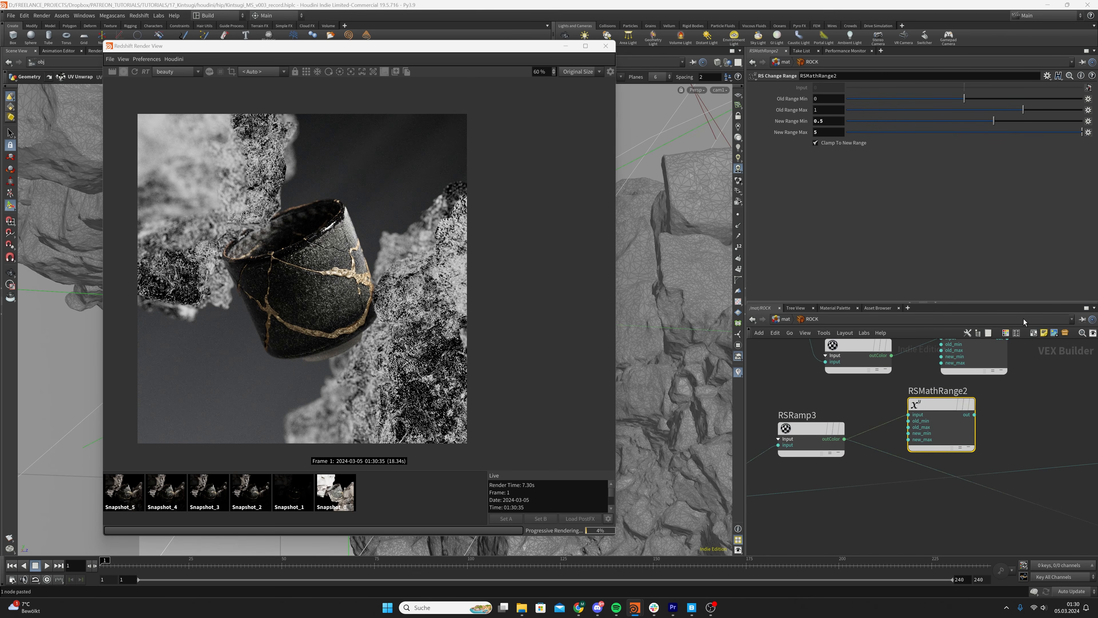
# Set the duplicated change range's New Range Min to 0.75 and New Range Max to 2
pyautogui.click(826, 122)
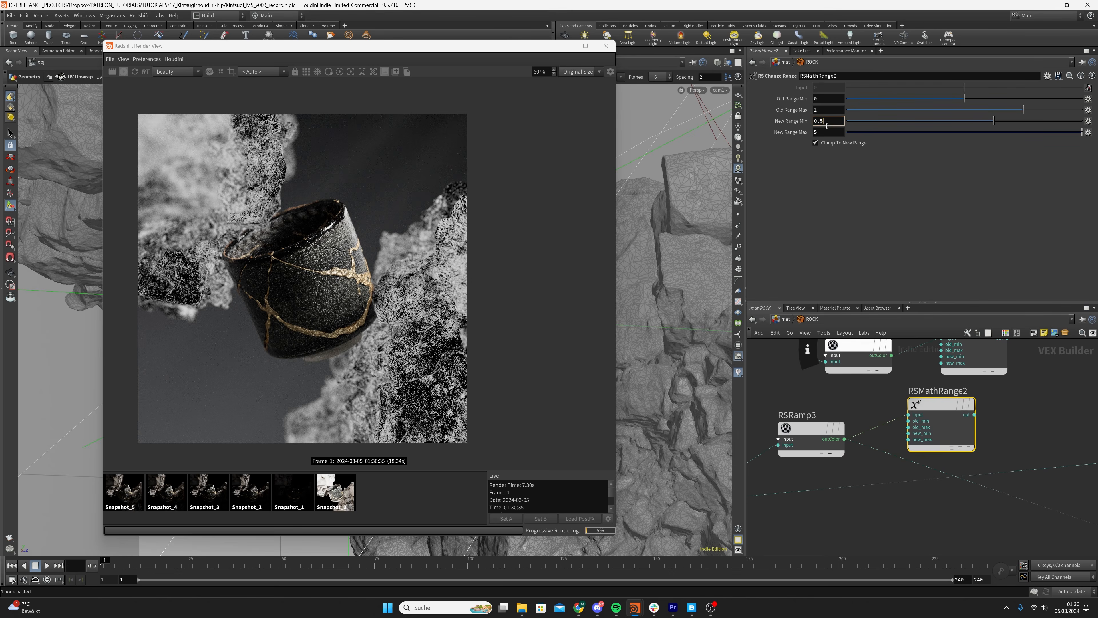
pyautogui.press('Return')
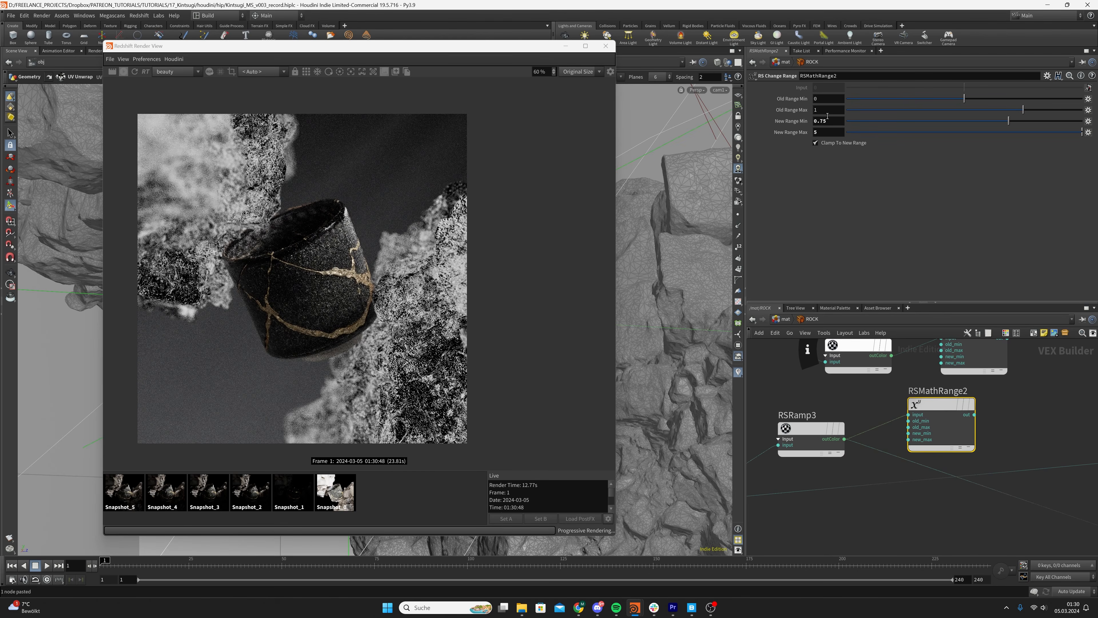
pyautogui.click(827, 133)
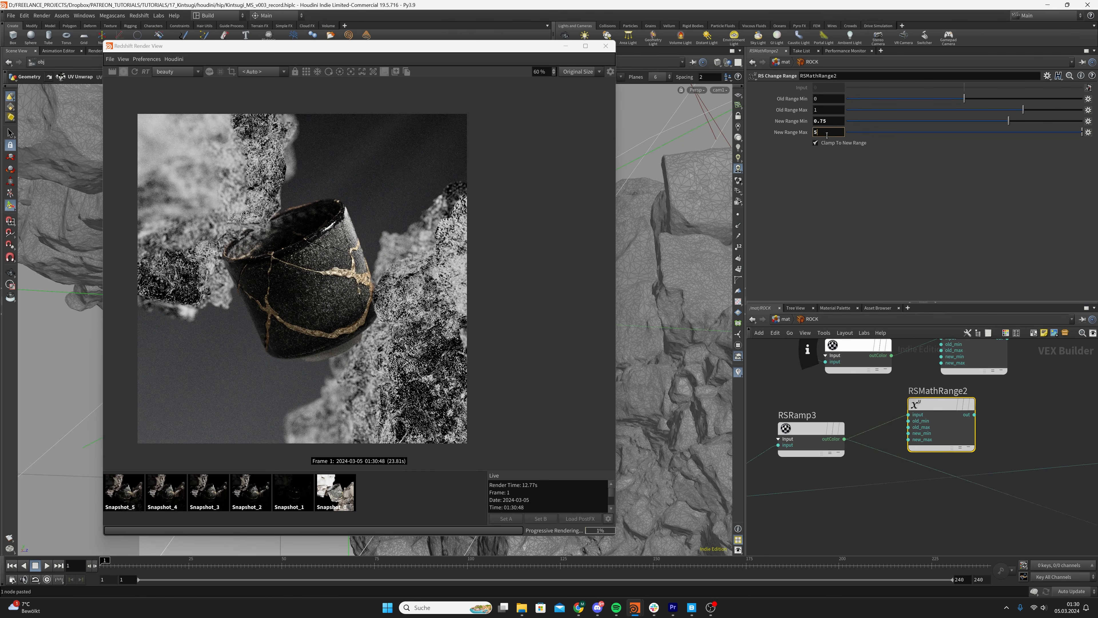
pyautogui.press('Return')
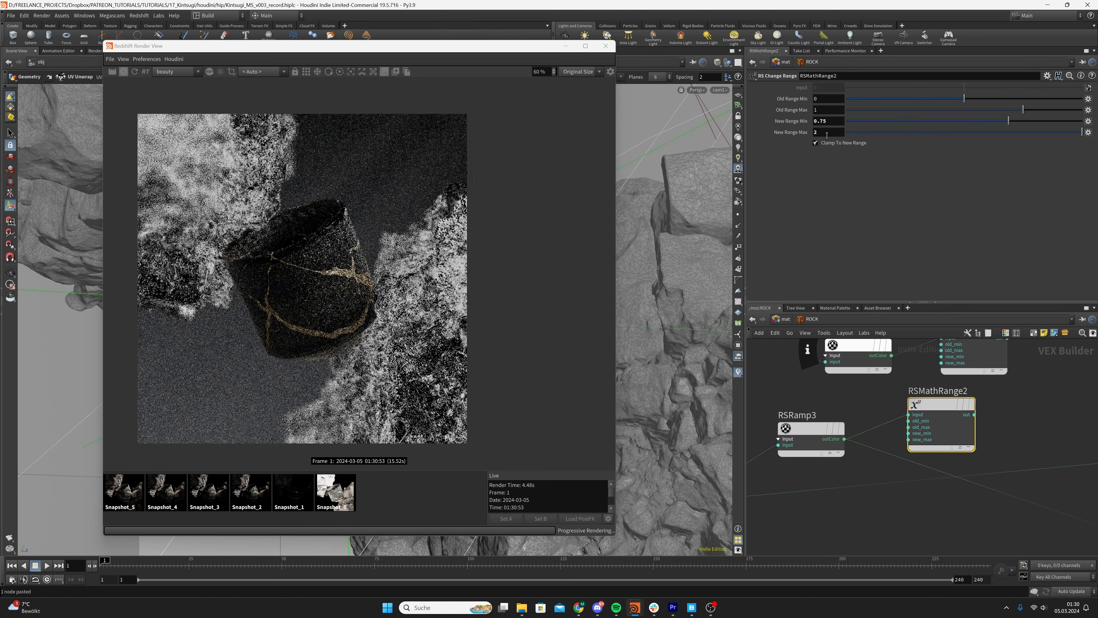
# Wire RSMathRange2 into the ROCK color correction, connect the material back to the output node and save the scene
pyautogui.scroll(-3, 1014, 390)
pyautogui.moveTo(1015, 391); pyautogui.dragTo(948, 414, button='middle')
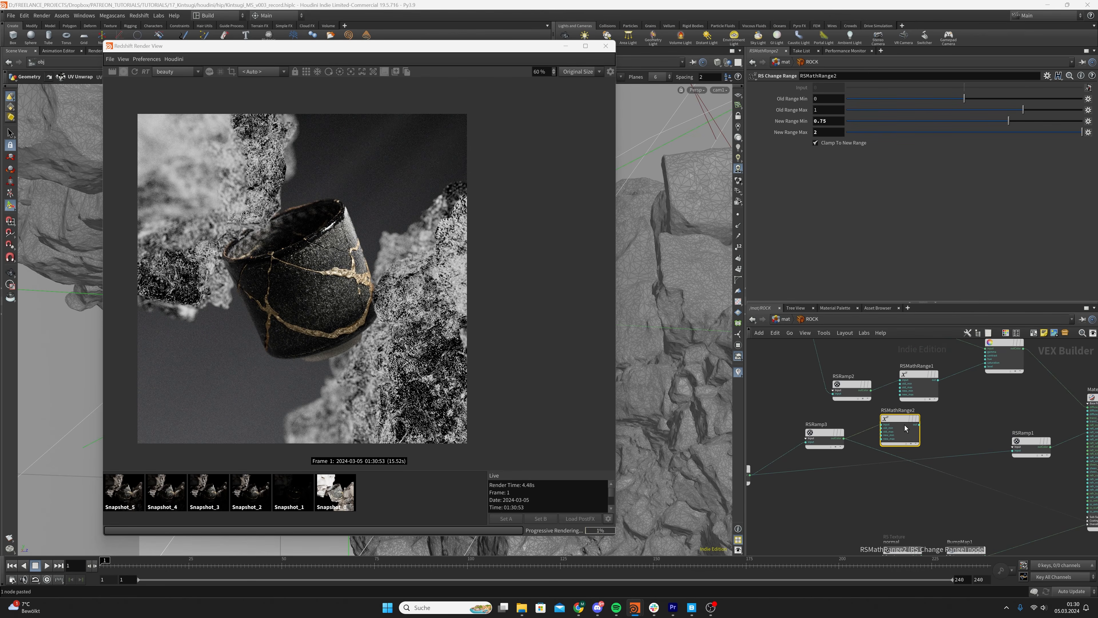
pyautogui.click(919, 424)
pyautogui.moveTo(1005, 417); pyautogui.dragTo(894, 397, button='middle')
pyautogui.click(980, 364)
pyautogui.scroll(-3, 1024, 420)
pyautogui.scroll(2, 953, 417)
pyautogui.scroll(-2, 961, 397)
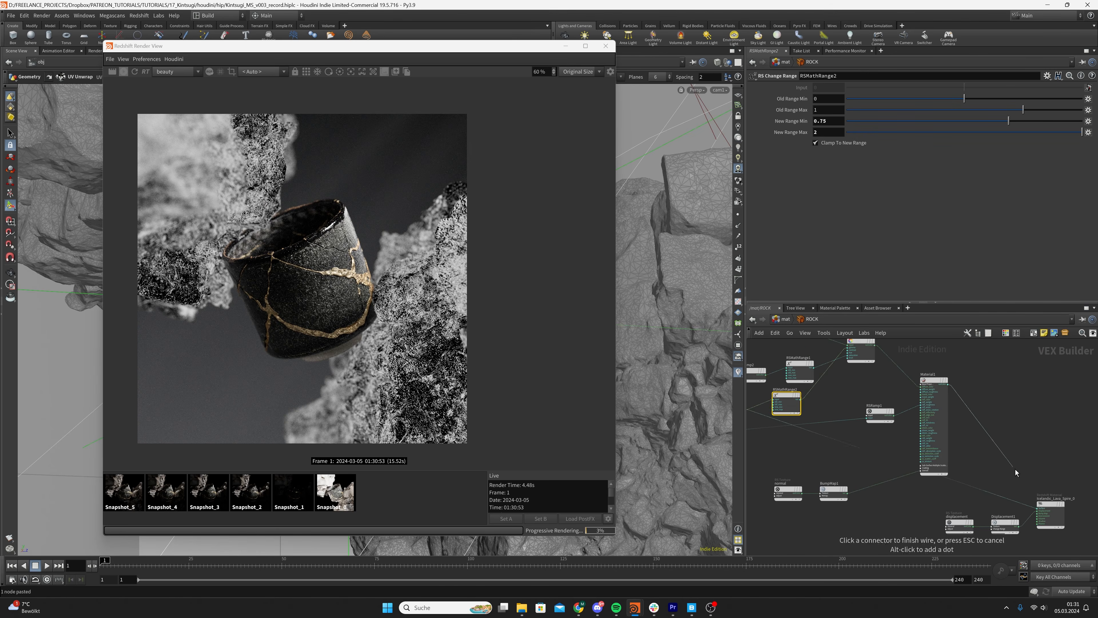
pyautogui.click(852, 452)
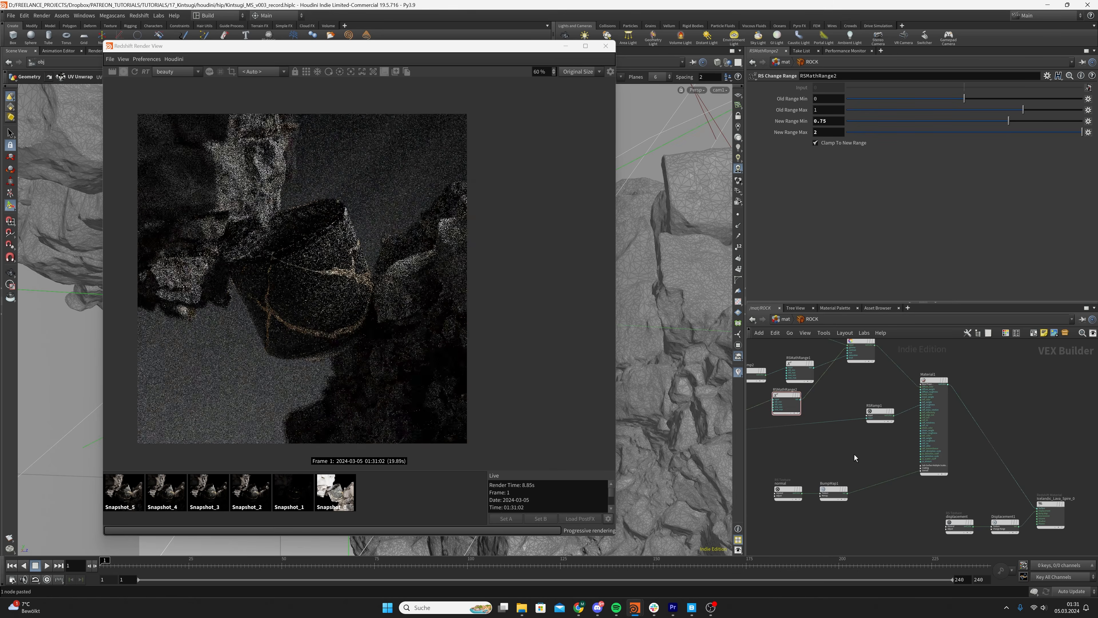
pyautogui.hotkey('ctrl', 's')
# Compare the live render repeatedly with Snapshot_5, examining close-ups of the rocks and the cup
pyautogui.scroll(5, 389, 285)
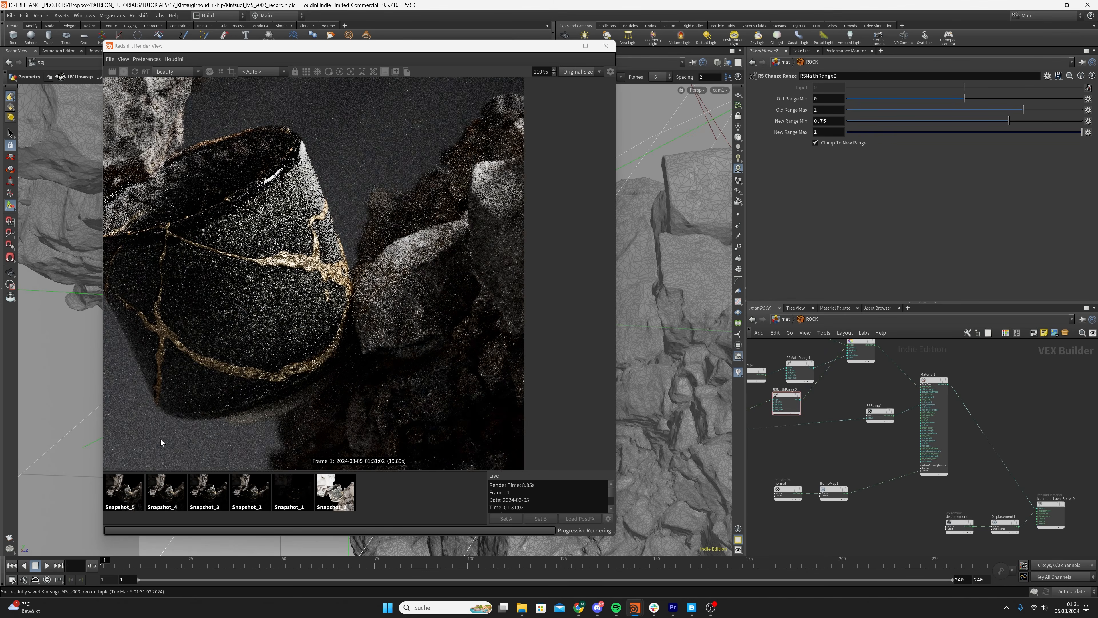
pyautogui.click(123, 492)
pyautogui.click(384, 494)
pyautogui.scroll(-1, 344, 385)
pyautogui.moveTo(316, 377); pyautogui.dragTo(507, 344)
pyautogui.click(132, 499)
pyautogui.click(405, 504)
pyautogui.scroll(6, 225, 251)
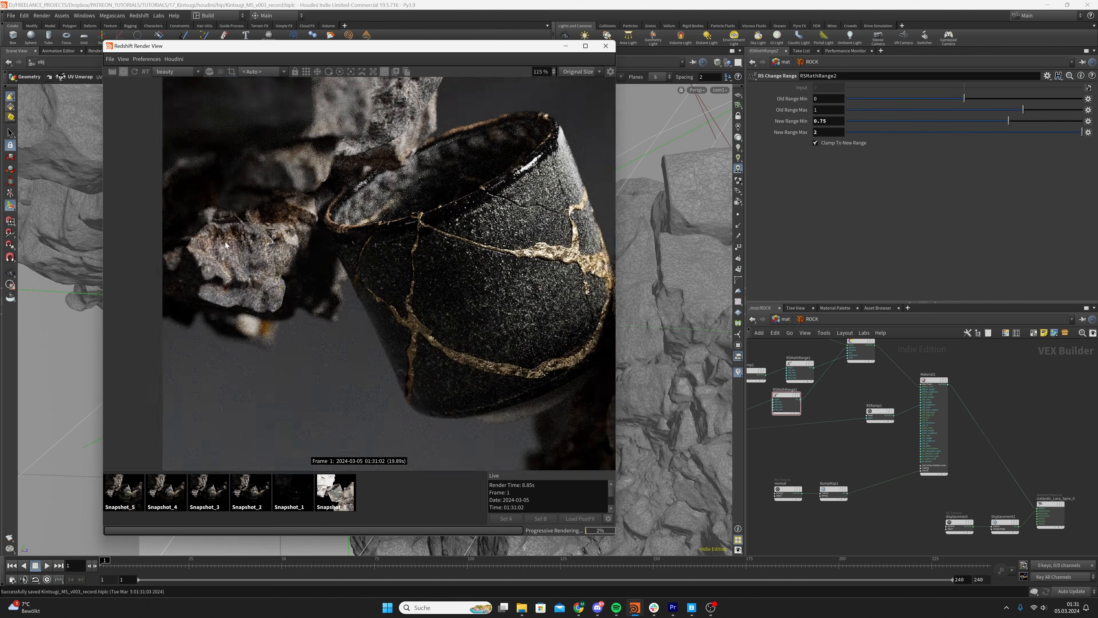
pyautogui.click(126, 481)
pyautogui.click(421, 500)
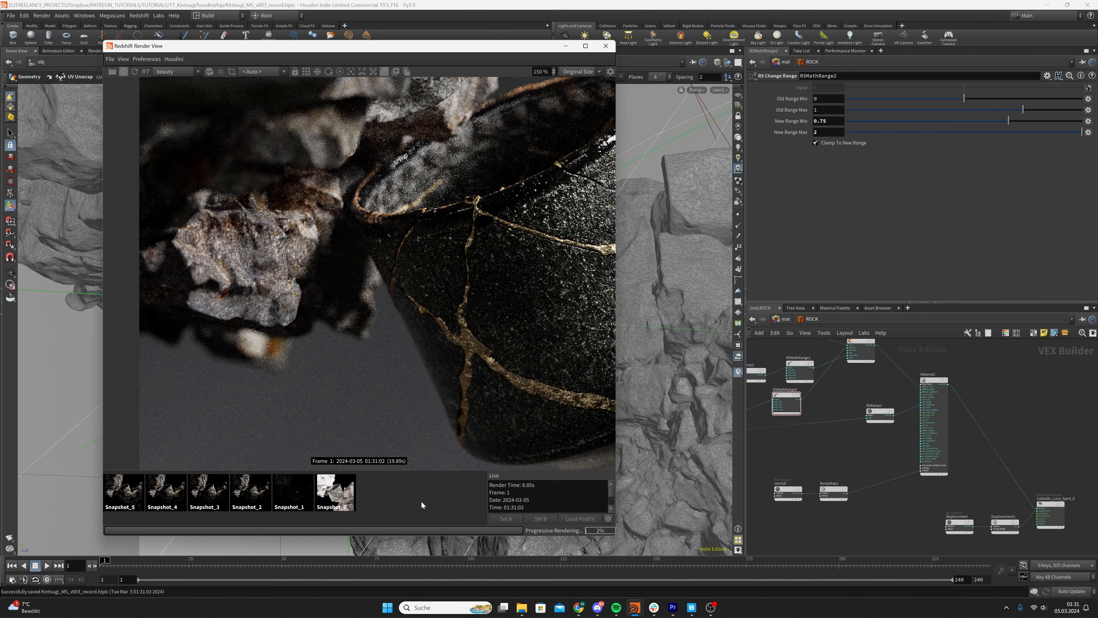
# Compare Snapshot_5 with the live render again, examining the cup rim up close and the full composition
pyautogui.click(138, 495)
pyautogui.click(413, 504)
pyautogui.scroll(2, 365, 270)
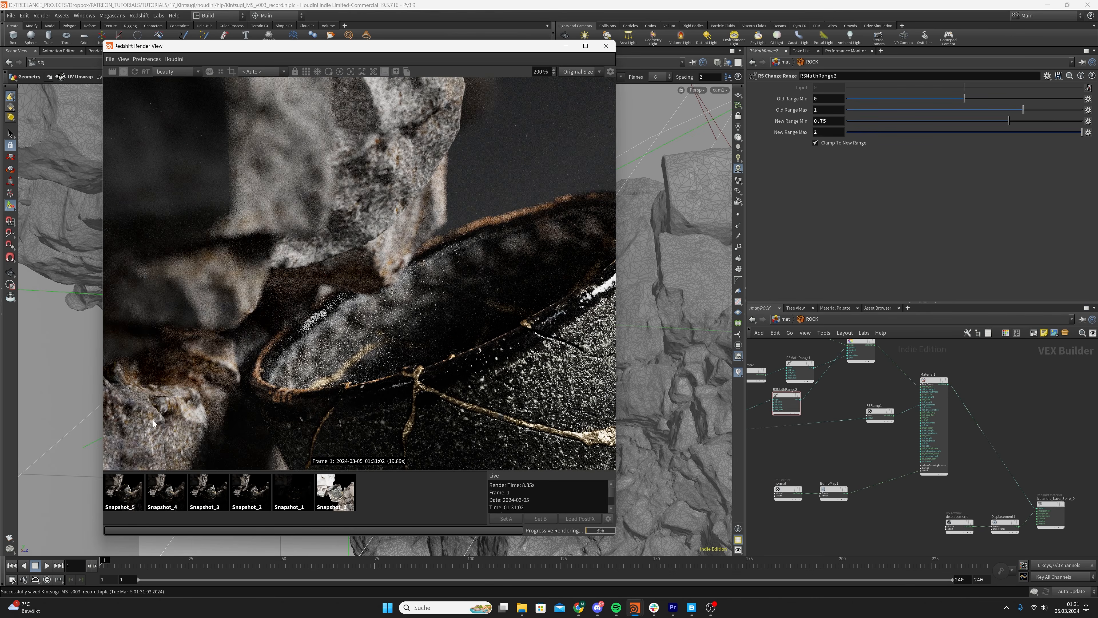
pyautogui.click(138, 480)
pyautogui.click(436, 497)
pyautogui.click(138, 488)
pyautogui.click(372, 502)
pyautogui.scroll(-2, 405, 180)
pyautogui.scroll(-1, 388, 264)
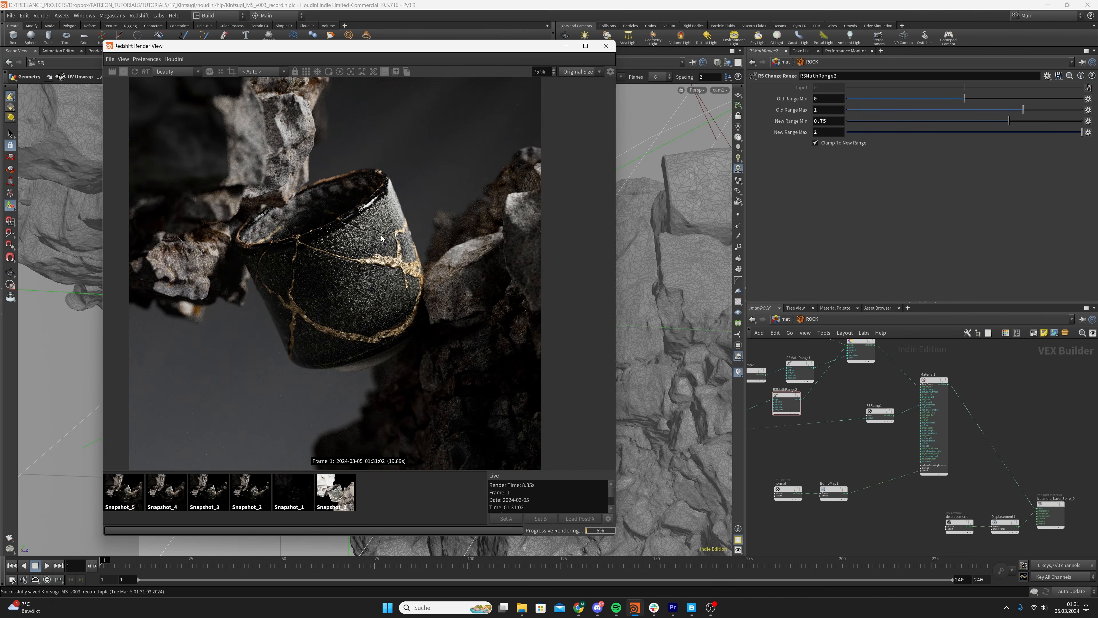
pyautogui.click(137, 492)
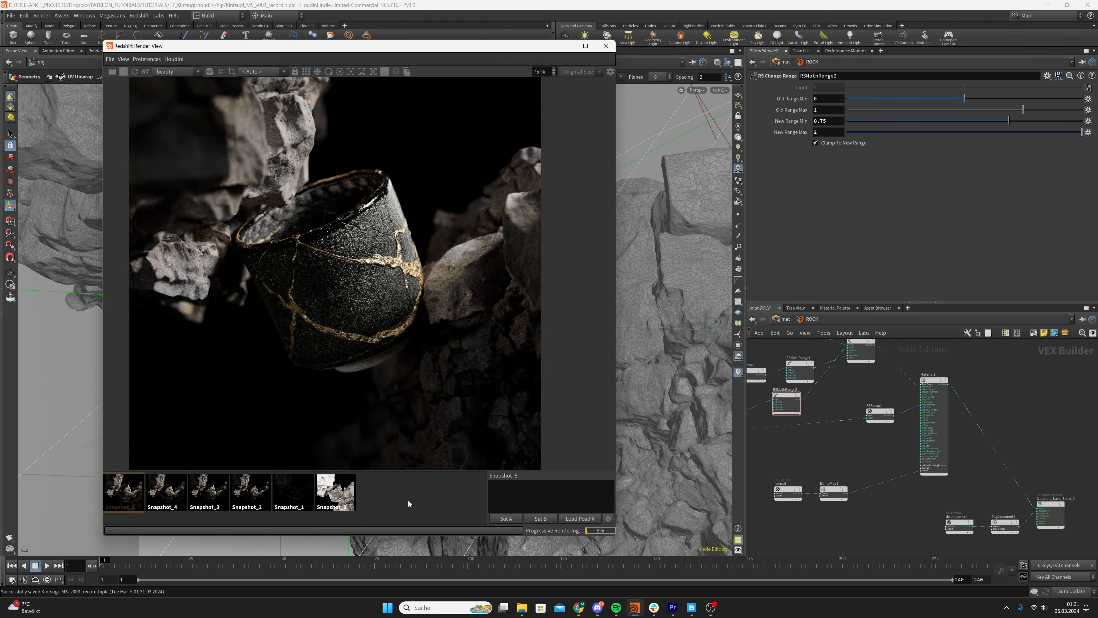
pyautogui.click(409, 498)
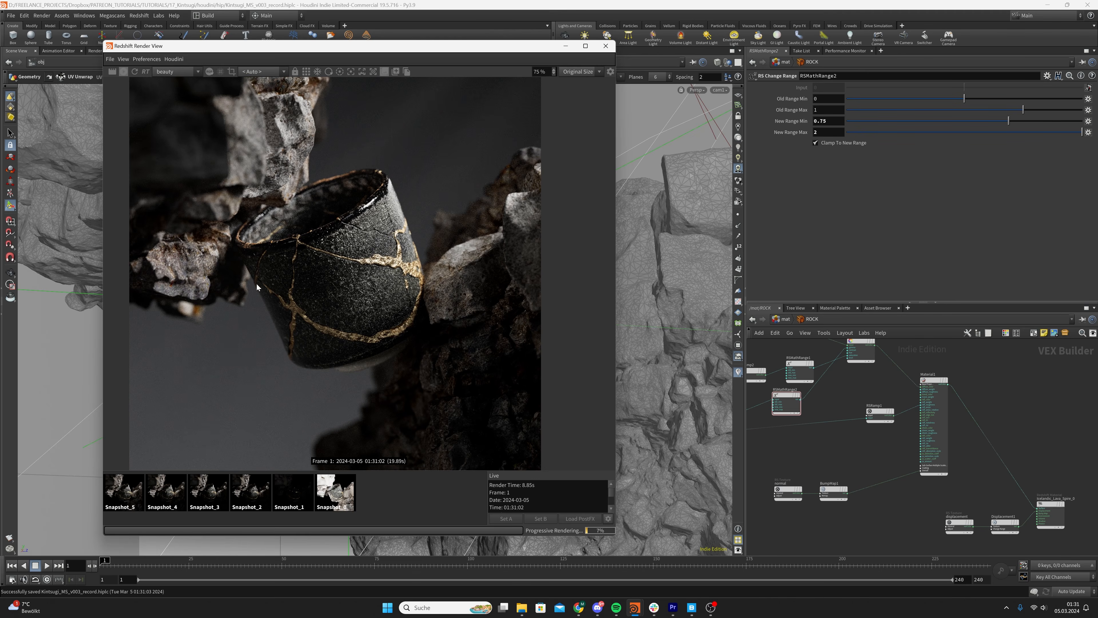
pyautogui.click(121, 494)
pyautogui.click(416, 504)
# Move the normal texture and BumpMap1 nodes further from the material to make room in the ROCK network
pyautogui.scroll(-3, 833, 449)
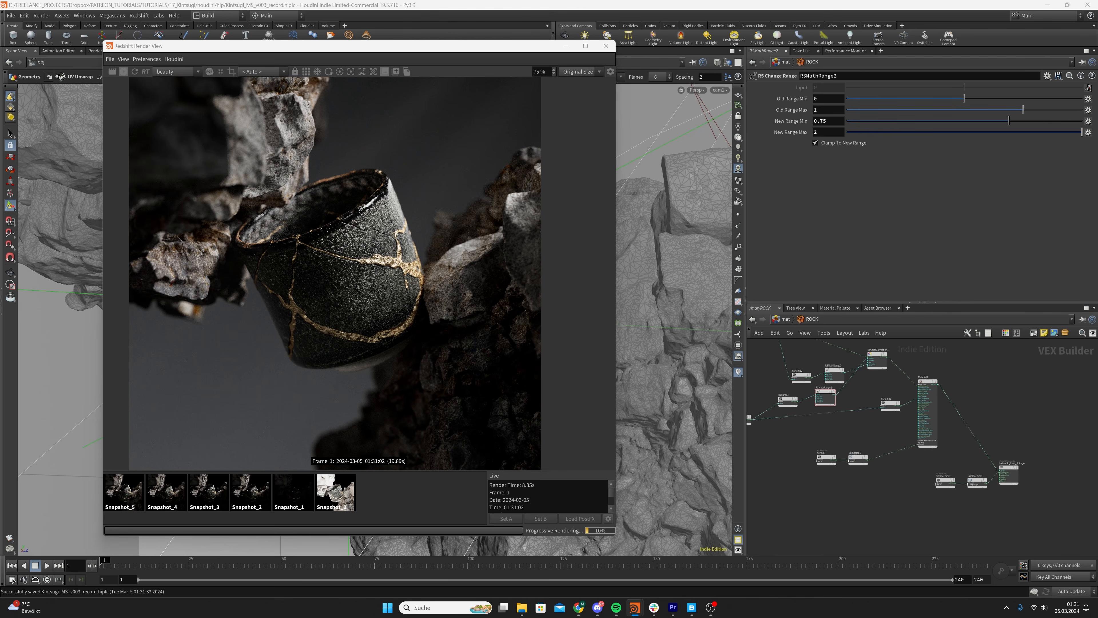
pyautogui.scroll(-1, 948, 511)
pyautogui.scroll(2, 826, 445)
pyautogui.moveTo(835, 456)
pyautogui.mouseDown()
pyautogui.moveTo(929, 488)
pyautogui.moveTo(832, 446)
pyautogui.mouseUp()
pyautogui.click(832, 446)
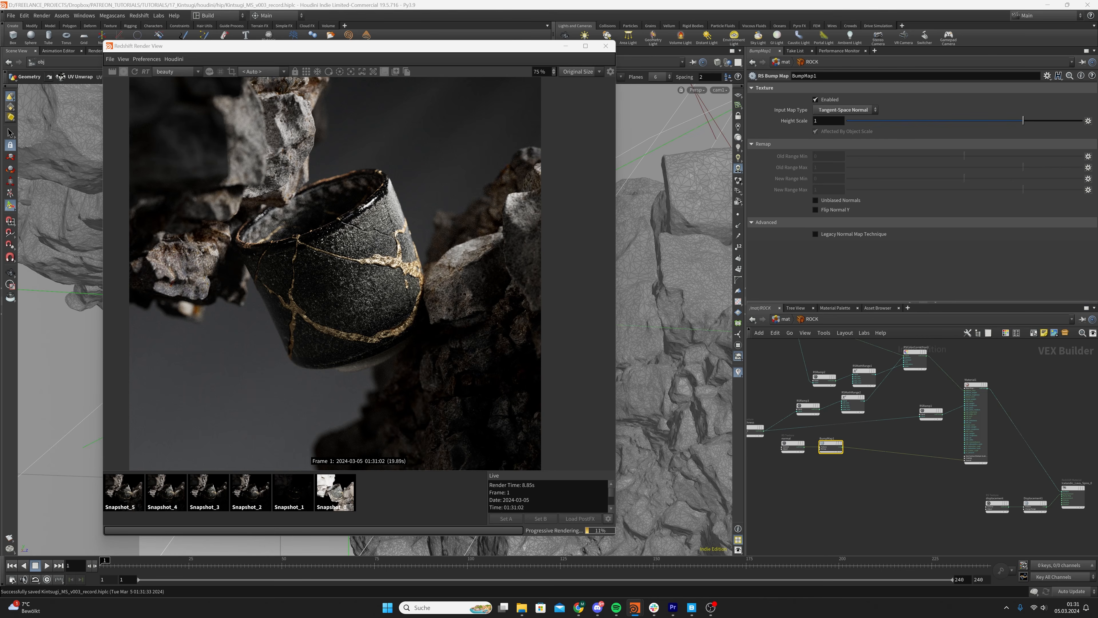
pyautogui.click(876, 473)
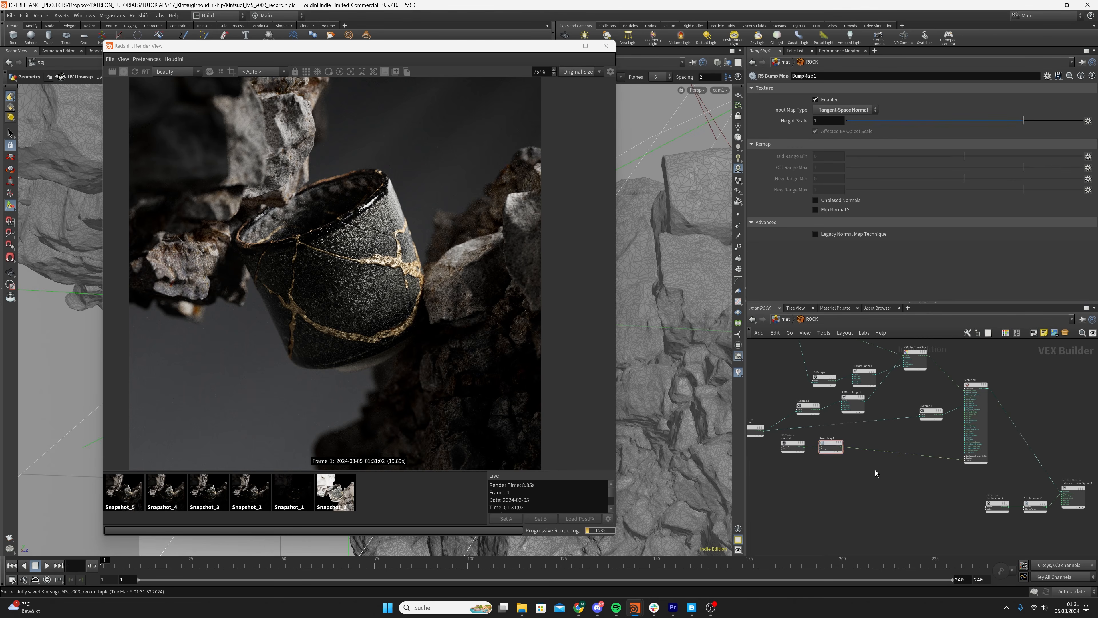
# Store the current render as a new snapshot and return to the live render
pyautogui.click(396, 72)
pyautogui.click(146, 496)
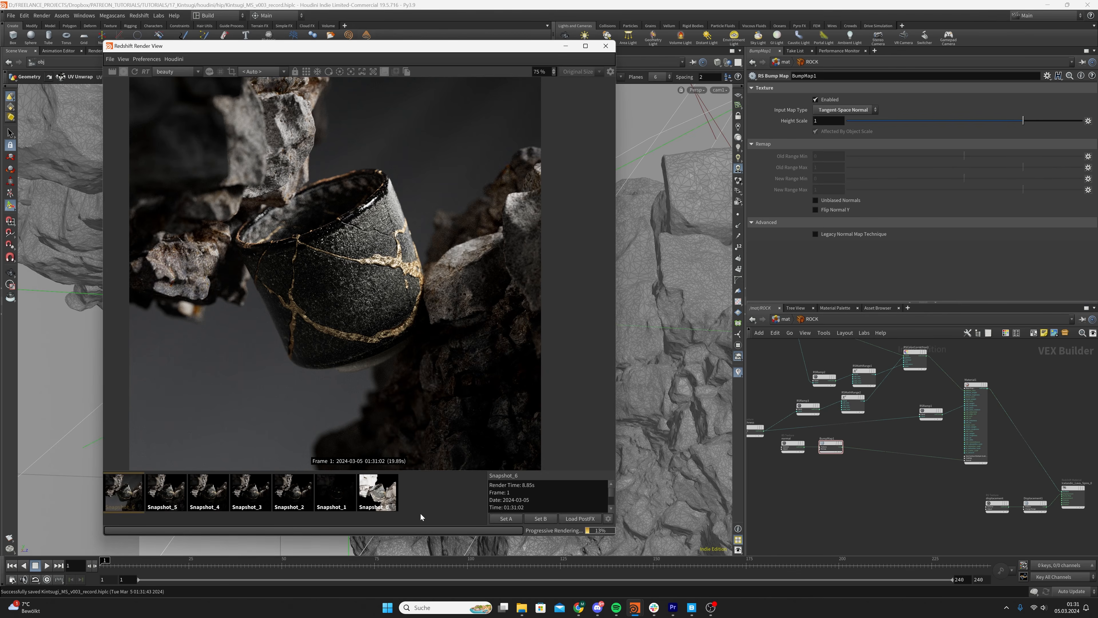
pyautogui.click(461, 483)
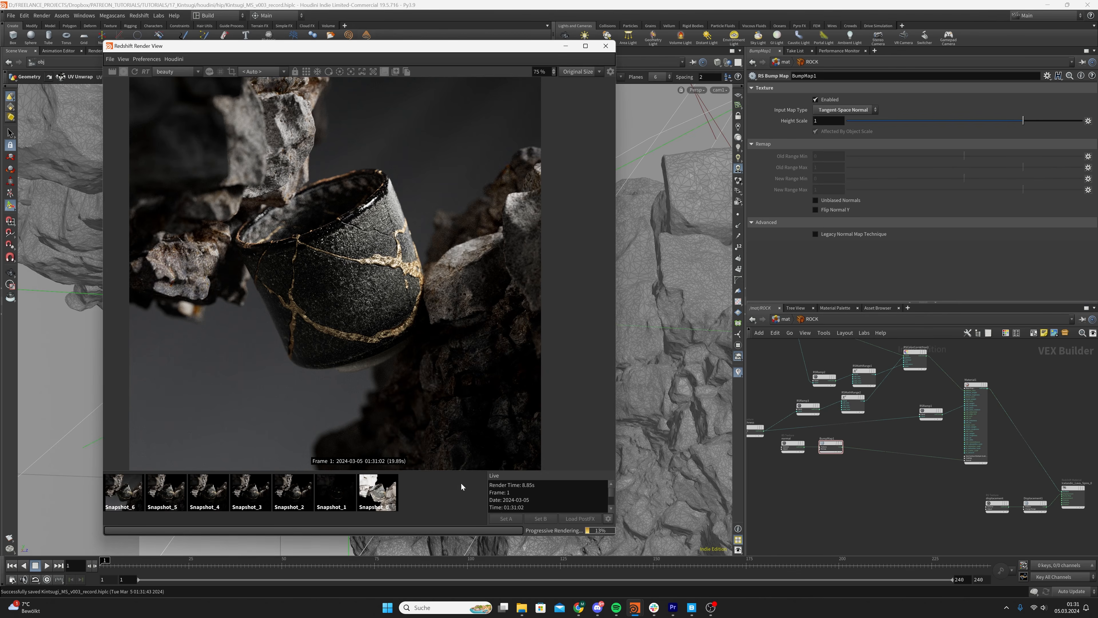
# Add an RS Bump Blender node and insert it into the wire between BumpMap1 and the material
pyautogui.press('Tab')
pyautogui.write('bumpb')
pyautogui.press('Return')
pyautogui.click(900, 485)
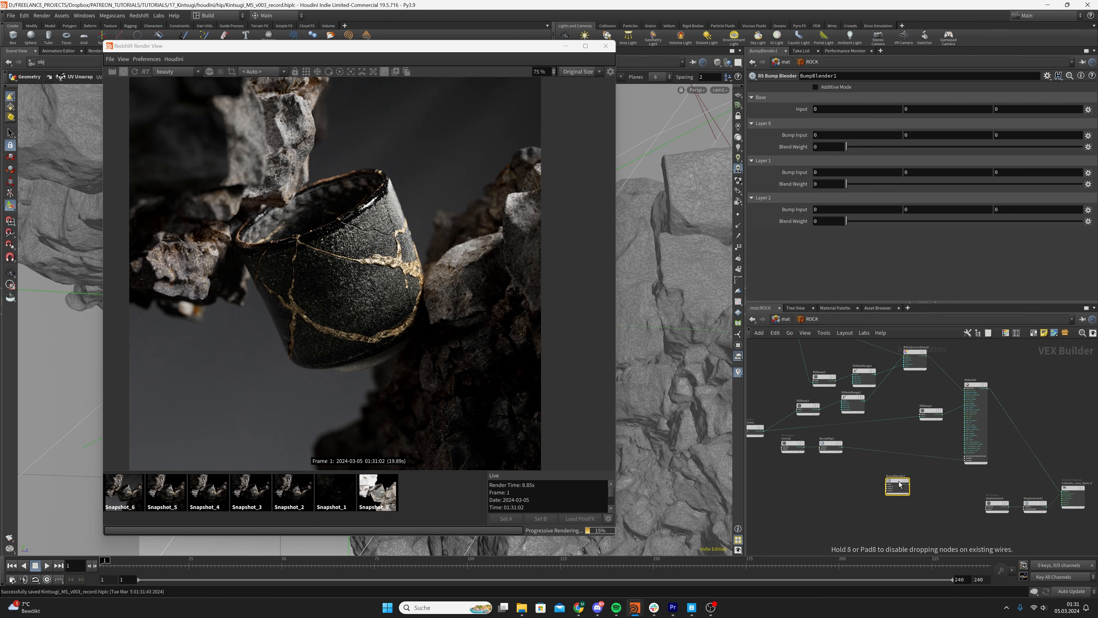
pyautogui.moveTo(899, 485); pyautogui.dragTo(899, 459)
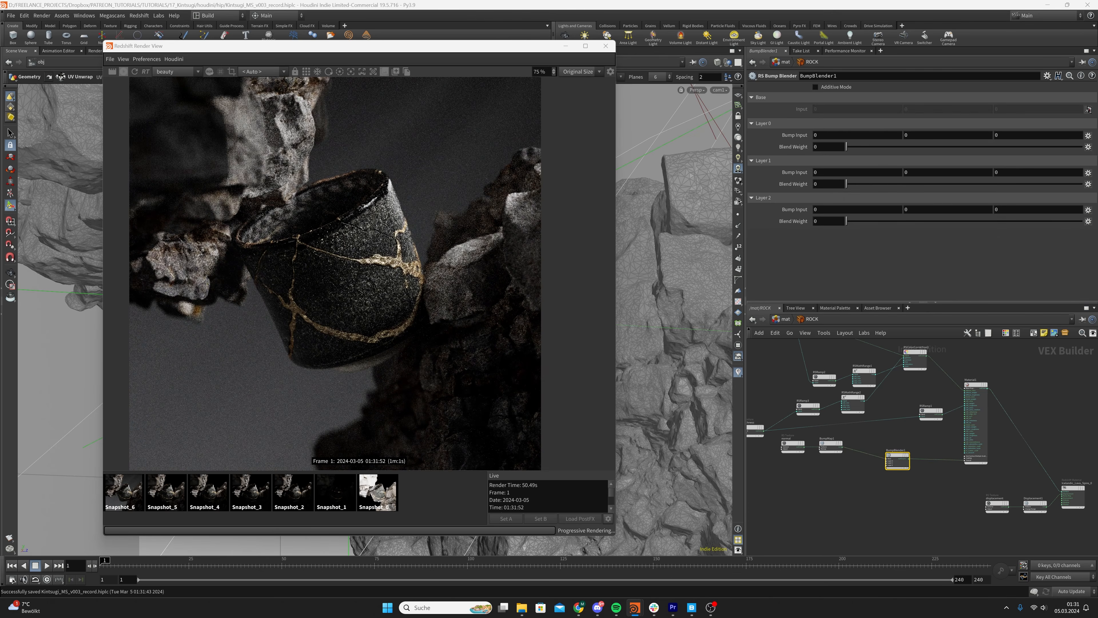
# Add an RS Maxon Noise node and place it below the normal texture
pyautogui.moveTo(790, 476); pyautogui.dragTo(849, 459, button='middle')
pyautogui.click(816, 466)
pyautogui.press('Tab')
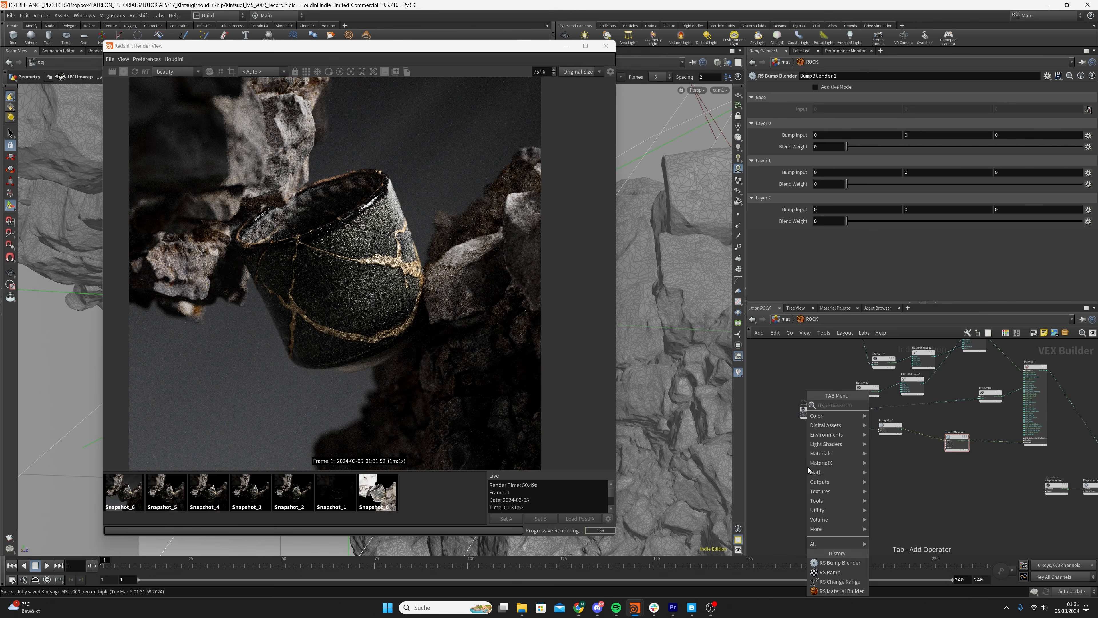
pyautogui.write('maxon')
pyautogui.press('Return')
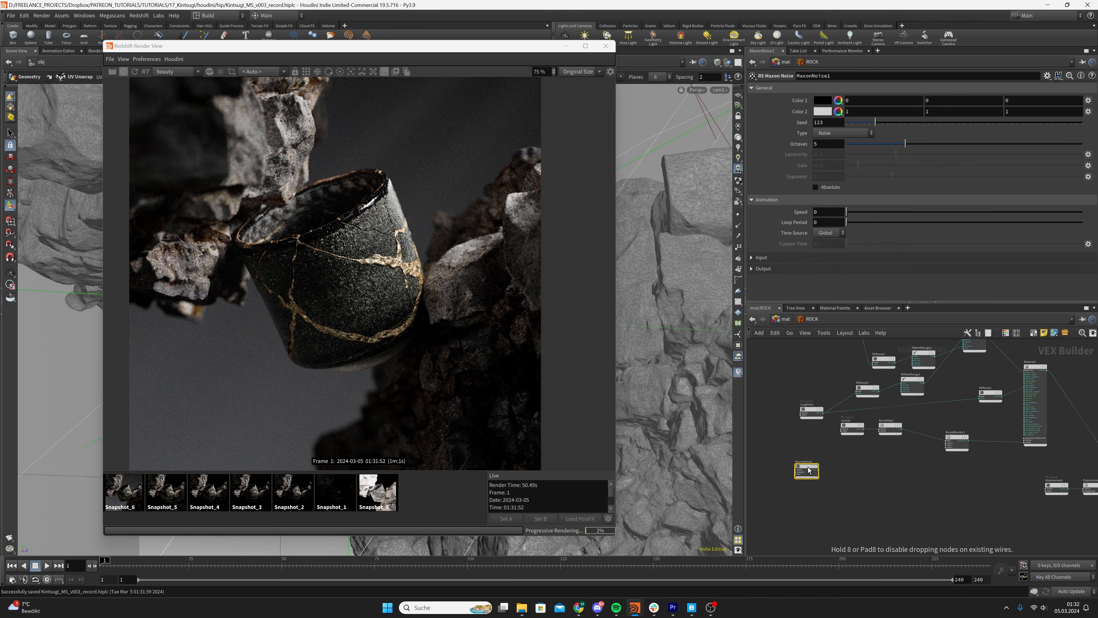
pyautogui.click(800, 455)
# Remove the wrongly pasted change range node and duplicate MaxonNoise1 instead
pyautogui.hotkey('ctrl', 'v')
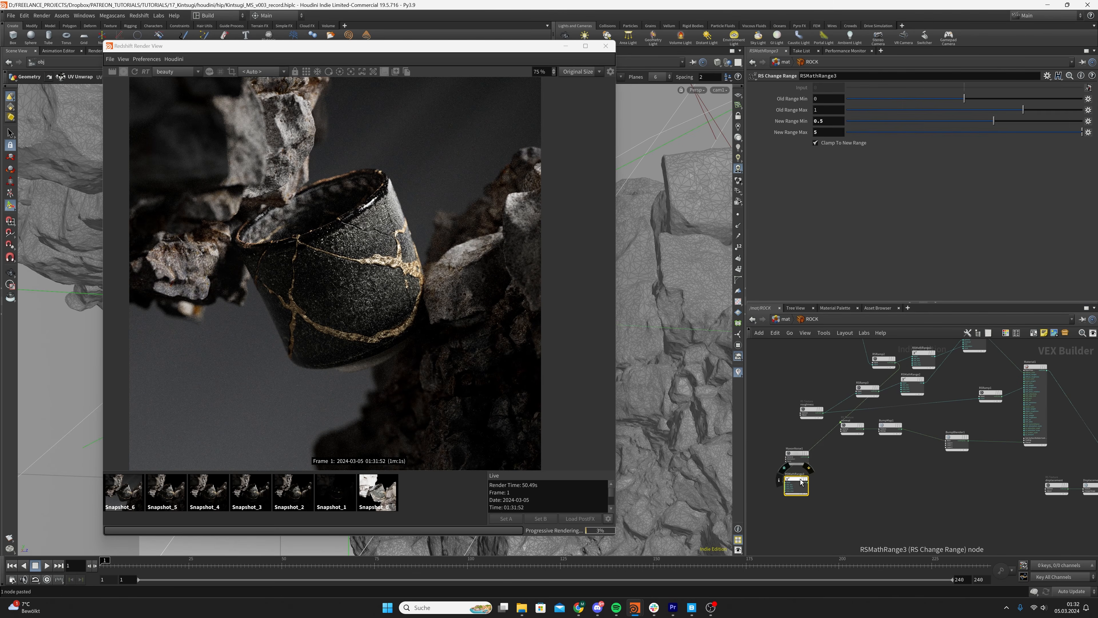
pyautogui.press('Delete')
pyautogui.click(798, 454)
pyautogui.hotkey('ctrl', 'c')
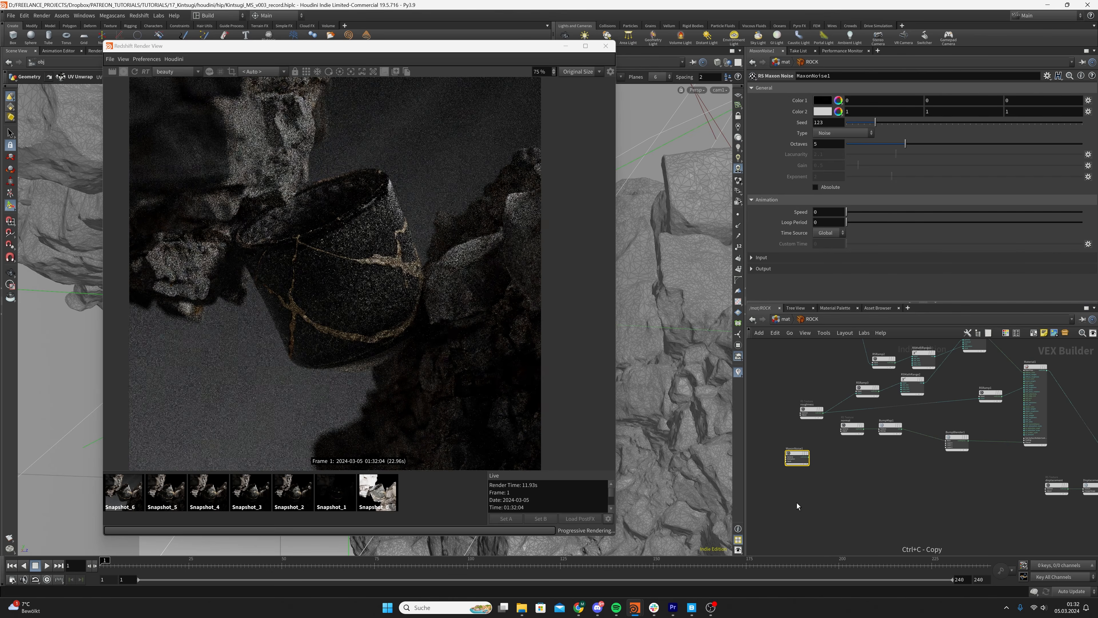
pyautogui.hotkey('ctrl', 'v')
# Add an RS Color Composite node and feed MaxonNoise1 into its base color and MaxonNoise2 into its blend color
pyautogui.press('Tab')
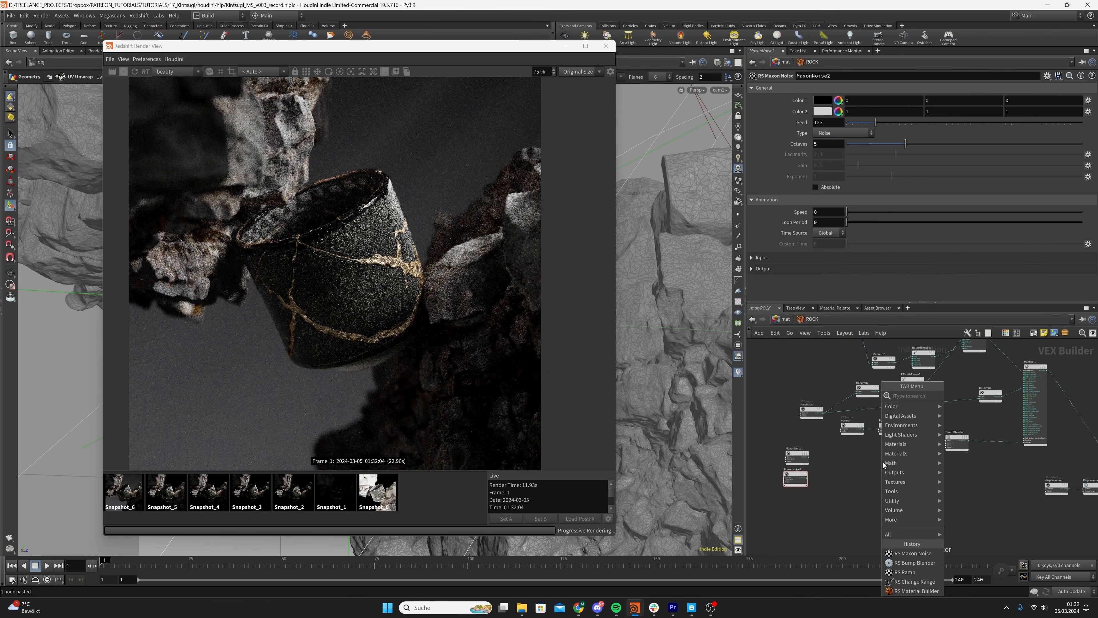
pyautogui.write('colorcompos')
pyautogui.press('Return')
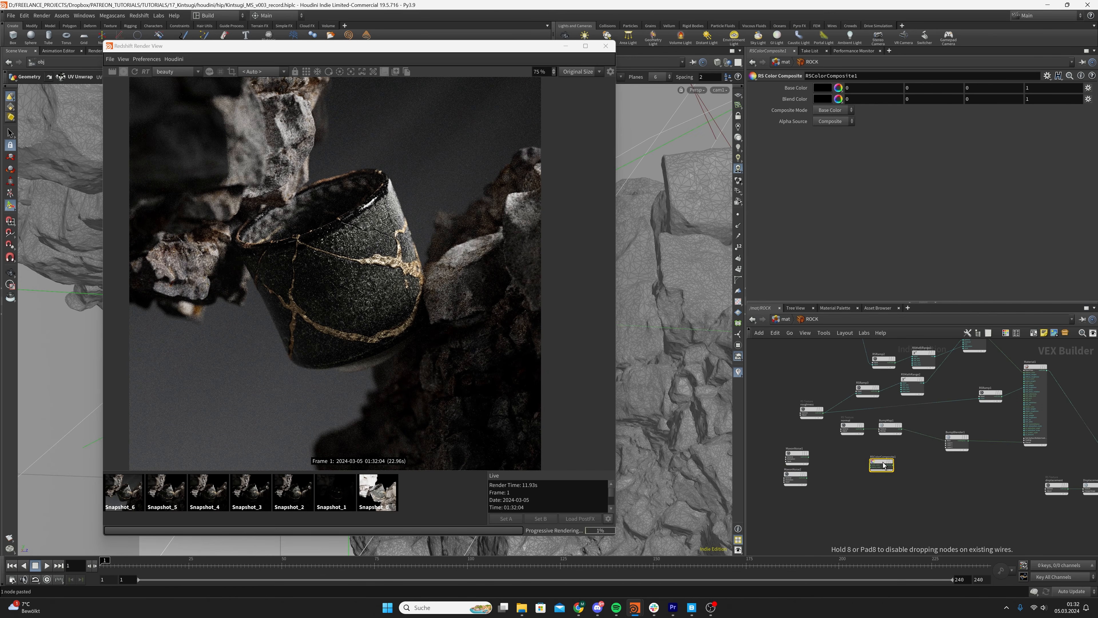
pyautogui.moveTo(883, 466); pyautogui.dragTo(833, 472)
pyautogui.scroll(3, 843, 467)
pyautogui.moveTo(771, 493); pyautogui.dragTo(832, 478)
pyautogui.moveTo(985, 467); pyautogui.dragTo(939, 478, button='middle')
# Add a second RS Bump Map node and connect RSColorComposite1 to its input
pyautogui.press('Tab')
pyautogui.write('bump map')
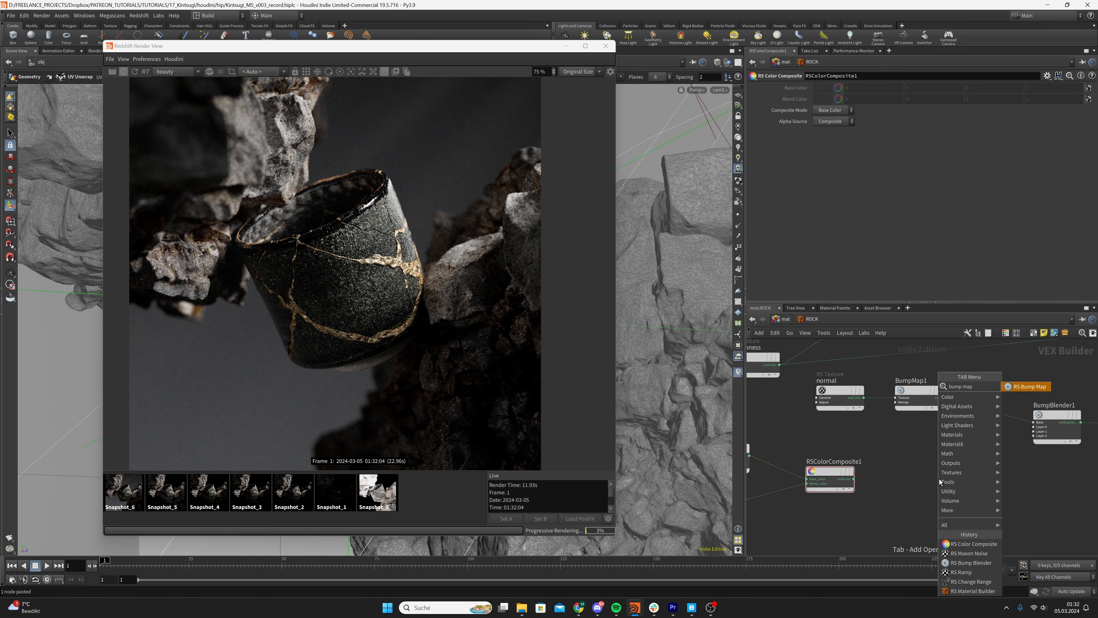
pyautogui.press('Return')
pyautogui.moveTo(854, 479); pyautogui.dragTo(953, 491)
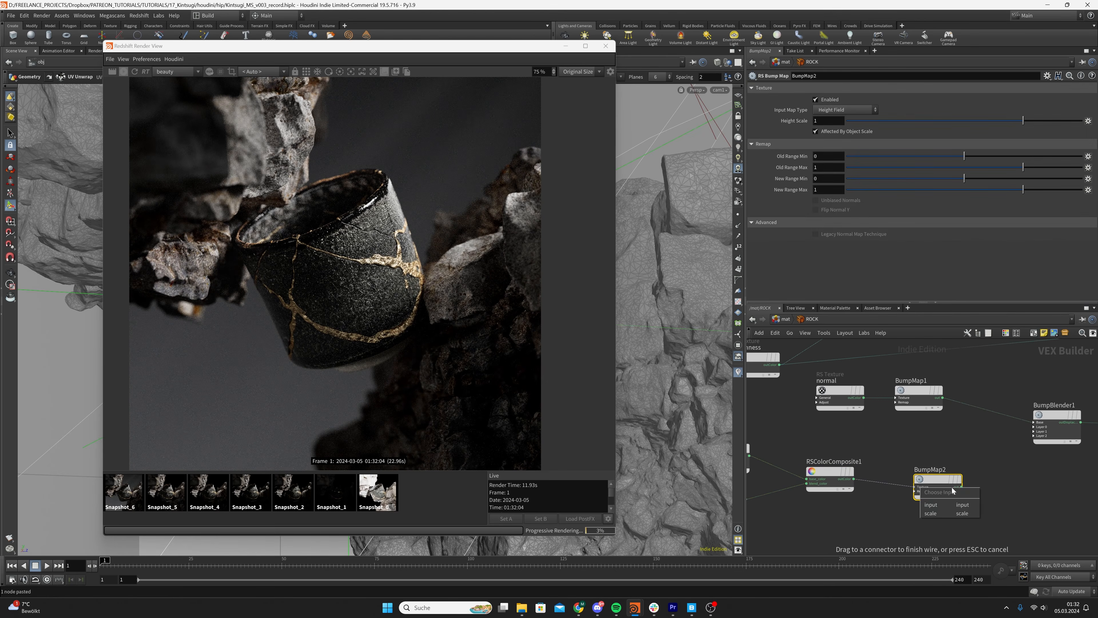
pyautogui.click(931, 504)
# Connect RSColorComposite1 directly to the ROCK output node to preview the noise on the rocks
pyautogui.click(853, 479)
pyautogui.scroll(-5, 968, 467)
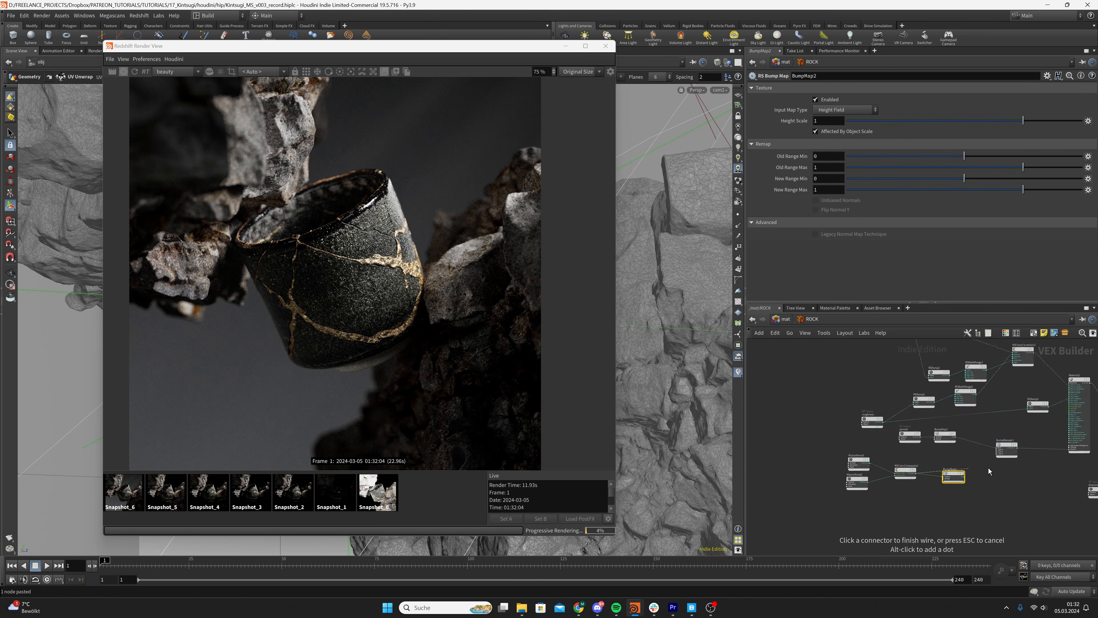
pyautogui.moveTo(1051, 470); pyautogui.dragTo(872, 497, button='middle')
pyautogui.scroll(3, 913, 494)
pyautogui.click(977, 512)
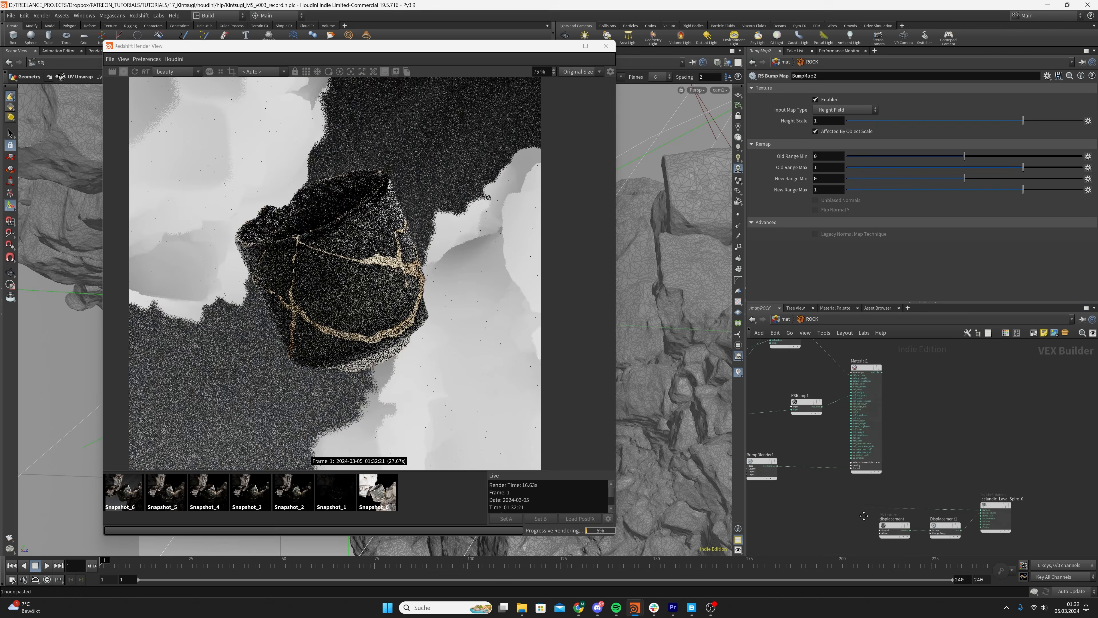
pyautogui.moveTo(774, 519); pyautogui.dragTo(952, 461, button='middle')
pyautogui.moveTo(796, 491); pyautogui.dragTo(890, 509, button='middle')
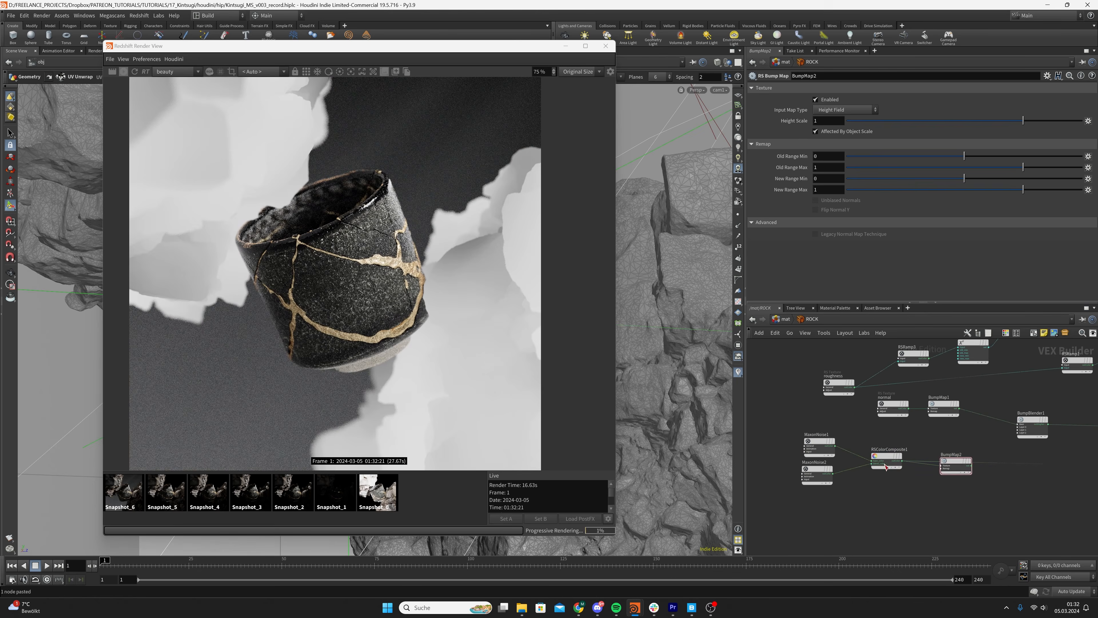
# Select MaxonNoise1, save the scene, and expand the noise's Input settings, keeping Source set to Object
pyautogui.click(886, 460)
pyautogui.moveTo(831, 448); pyautogui.dragTo(828, 444)
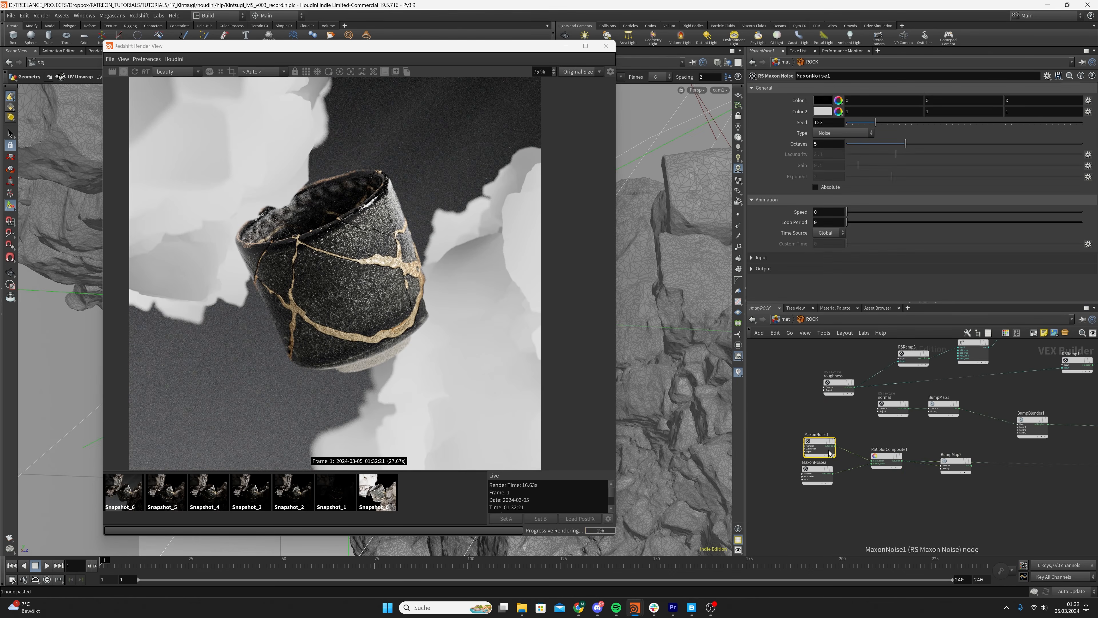
pyautogui.hotkey('ctrl', 's')
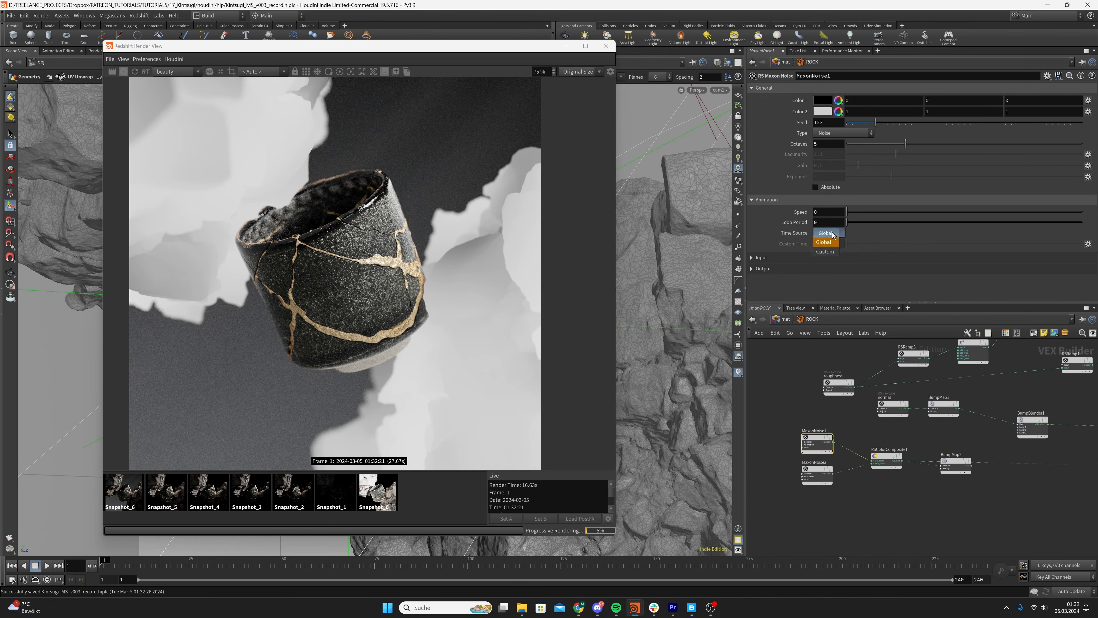
pyautogui.click(783, 257)
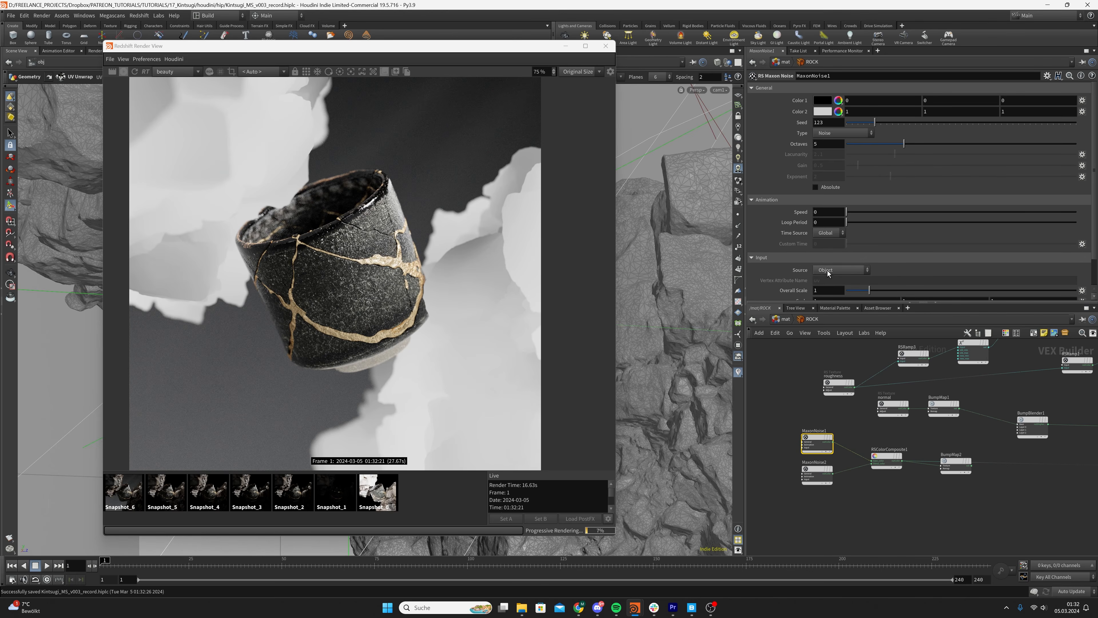
pyautogui.click(828, 270)
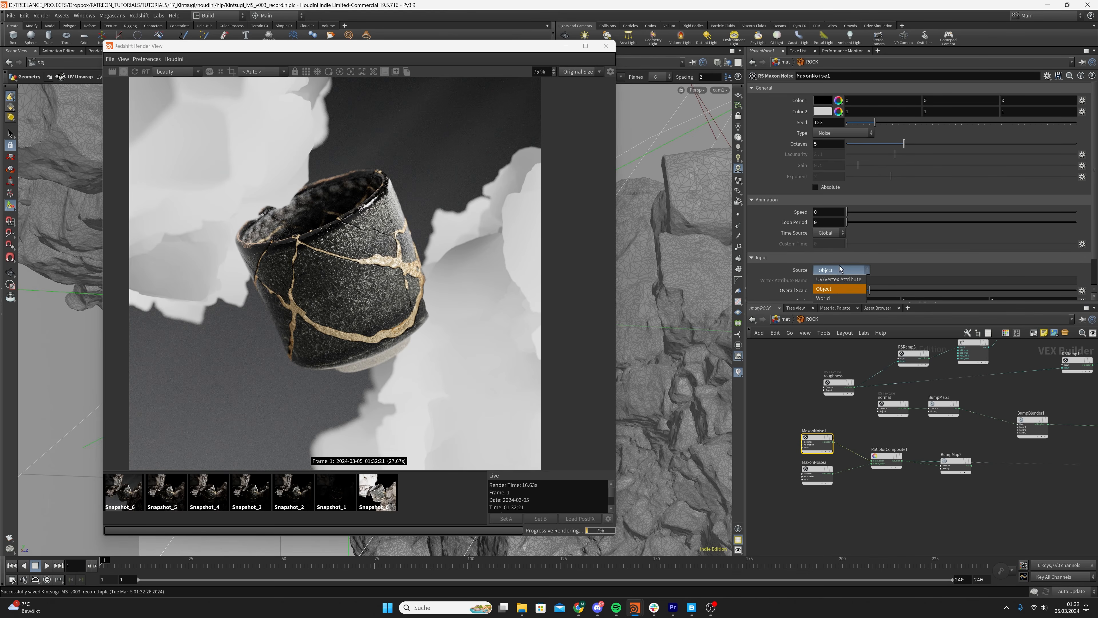
pyautogui.click(839, 289)
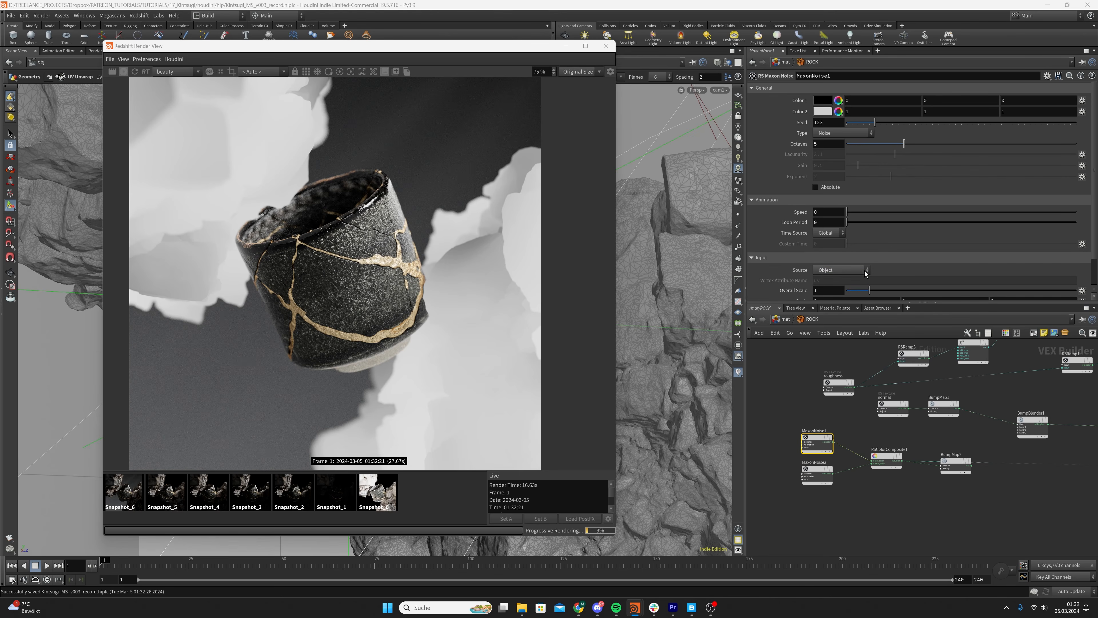
pyautogui.click(826, 271)
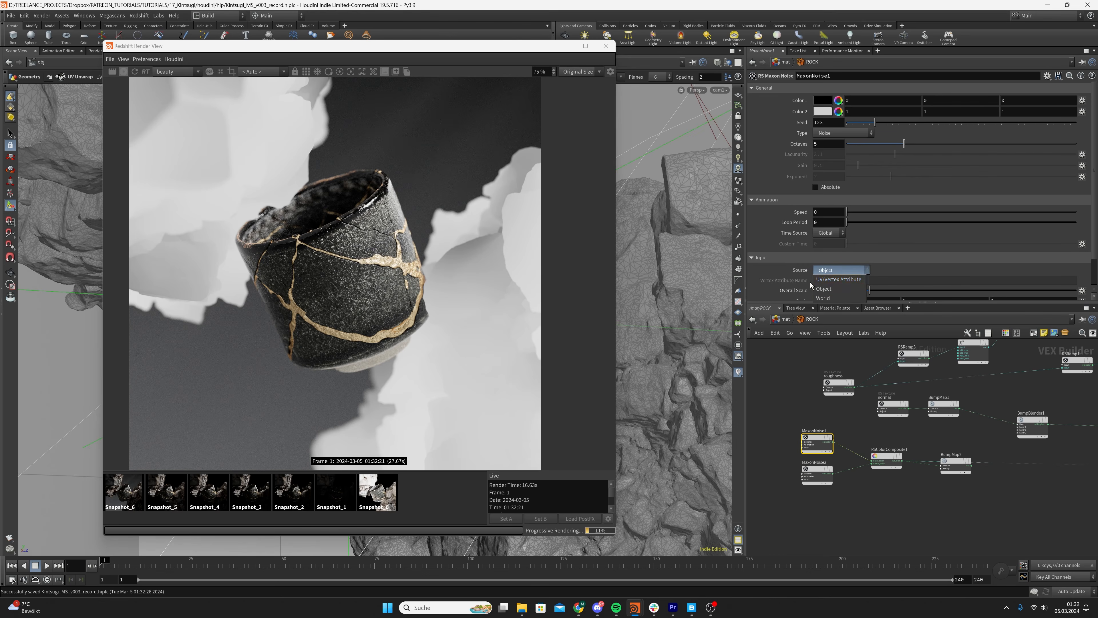
pyautogui.click(836, 289)
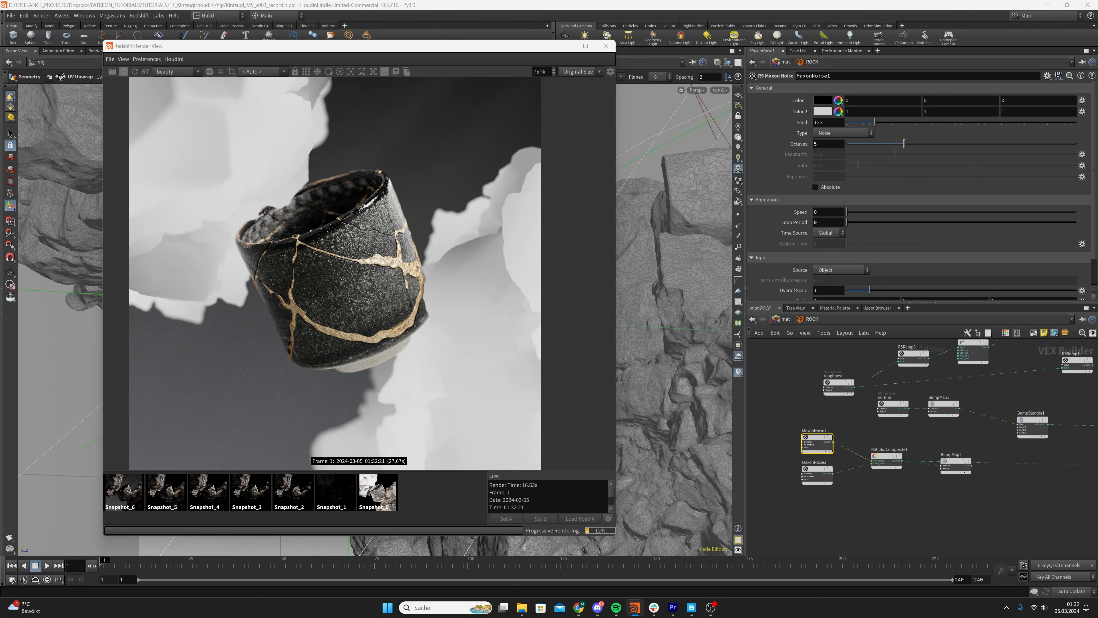
# Set the noise type of MaxonNoise1 to Wavy turbulence
pyautogui.scroll(-1, 817, 281)
pyautogui.click(834, 269)
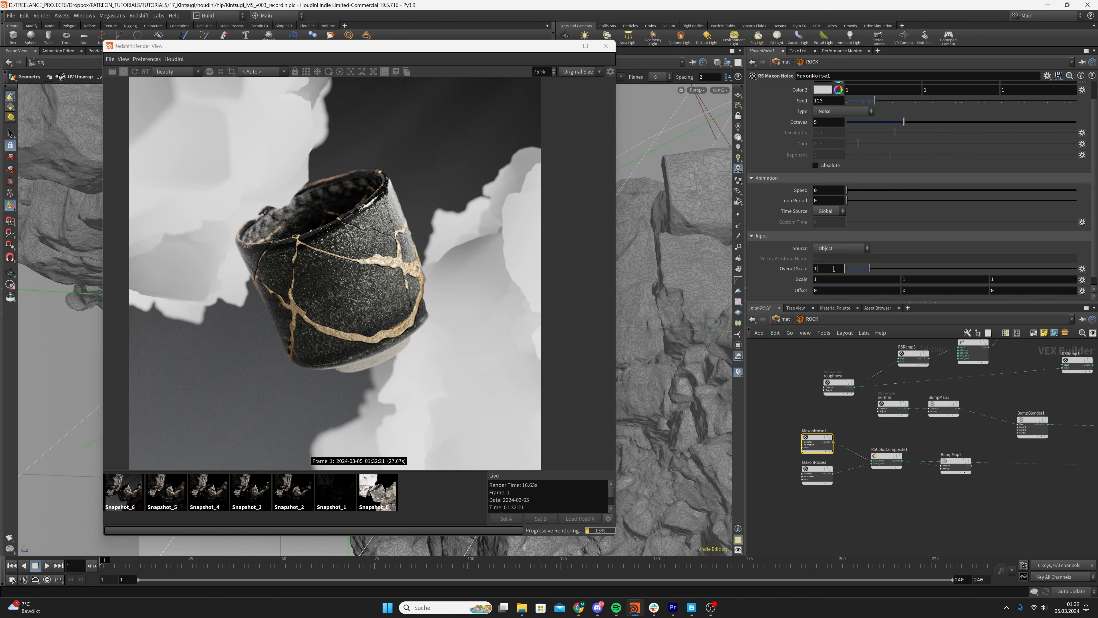
pyautogui.scroll(2, 1003, 124)
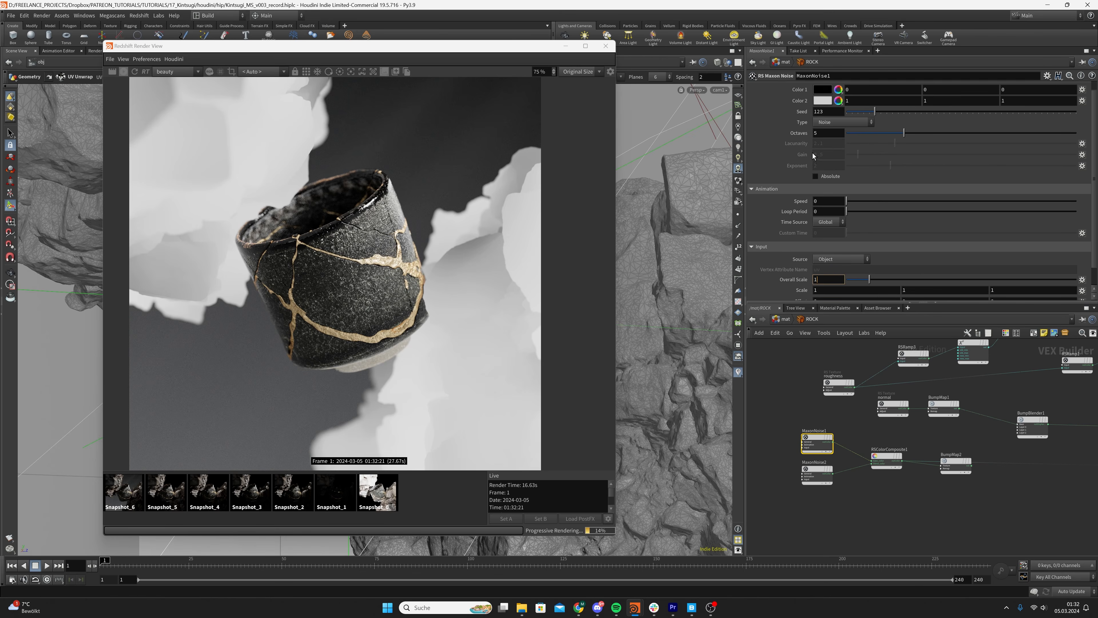
pyautogui.click(843, 134)
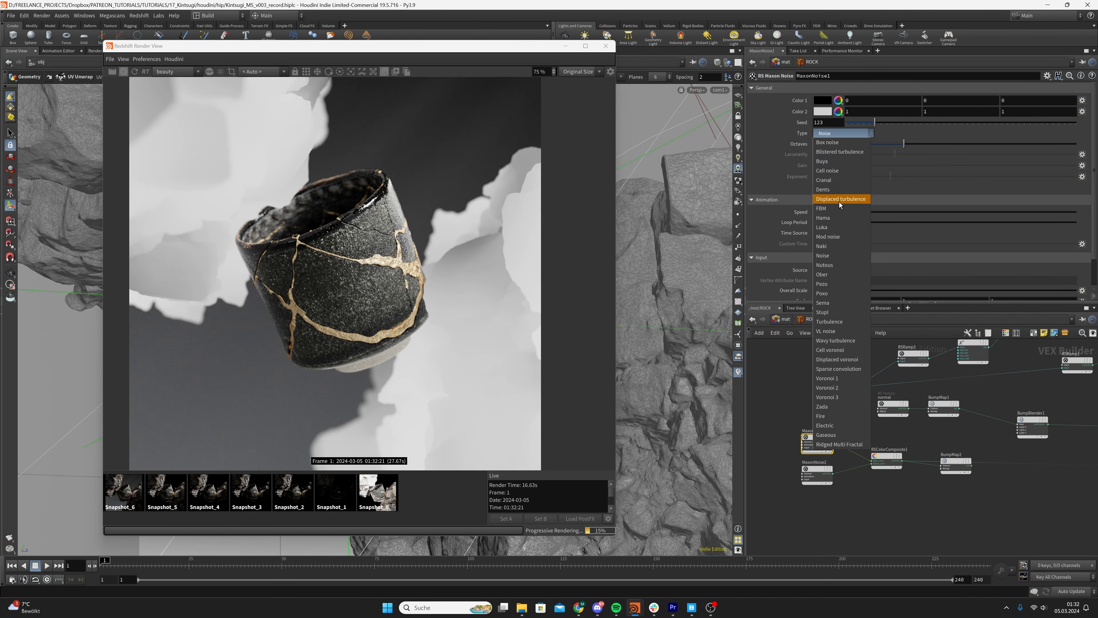
pyautogui.click(834, 343)
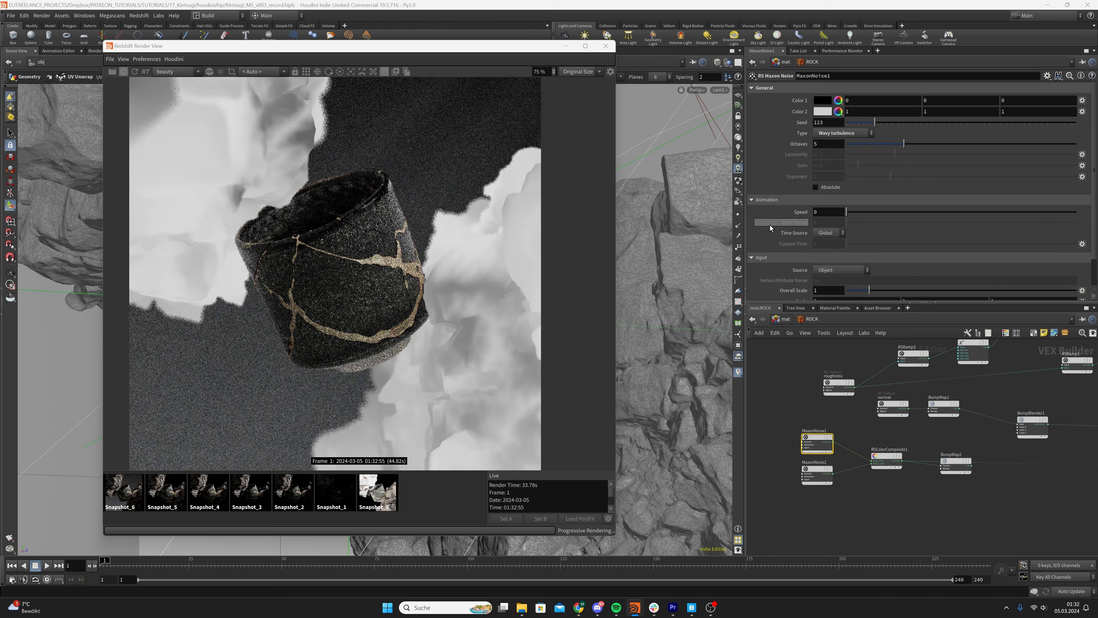
# Set the Overall Scale of MaxonNoise1 to 0.025 and its output Contrast to 0.5
pyautogui.scroll(-1, 774, 226)
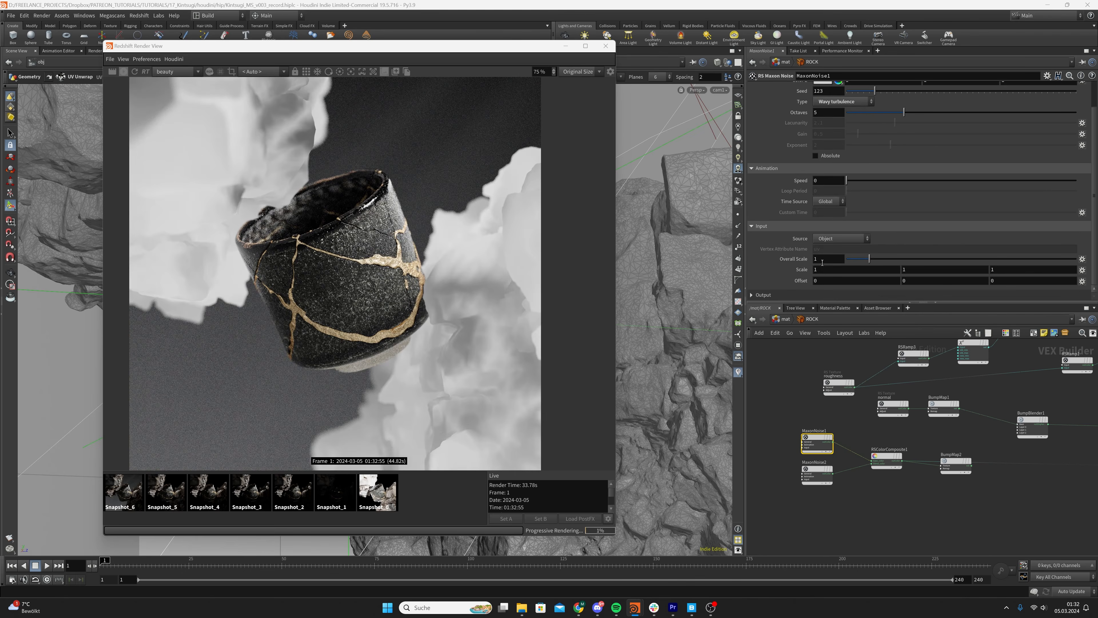
pyautogui.moveTo(826, 260); pyautogui.dragTo(752, 264)
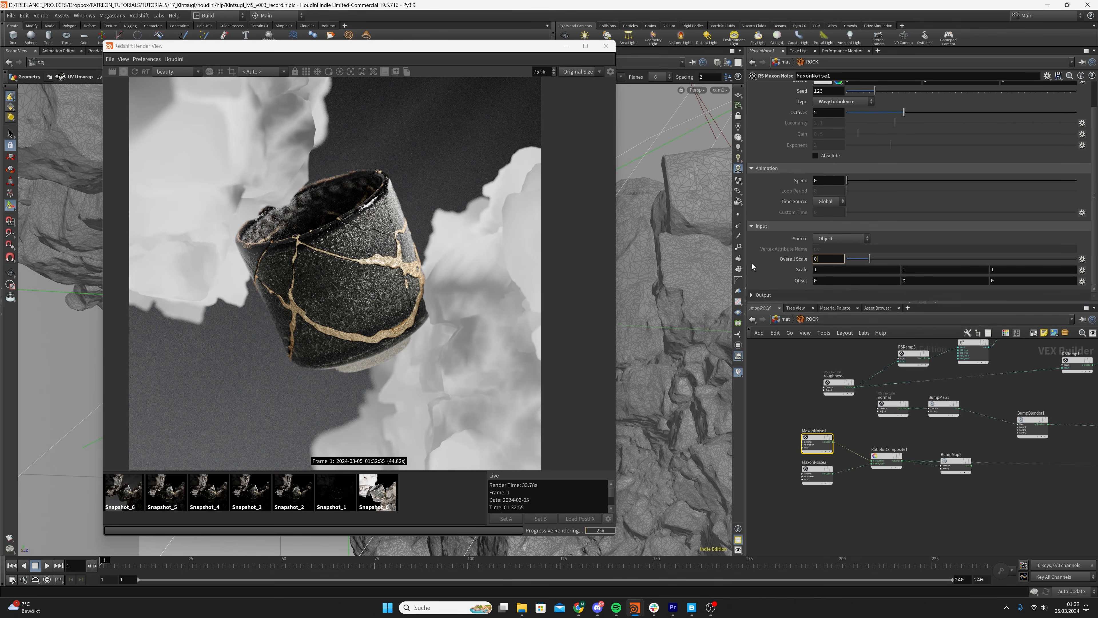
pyautogui.write('0.025')
pyautogui.press('Return')
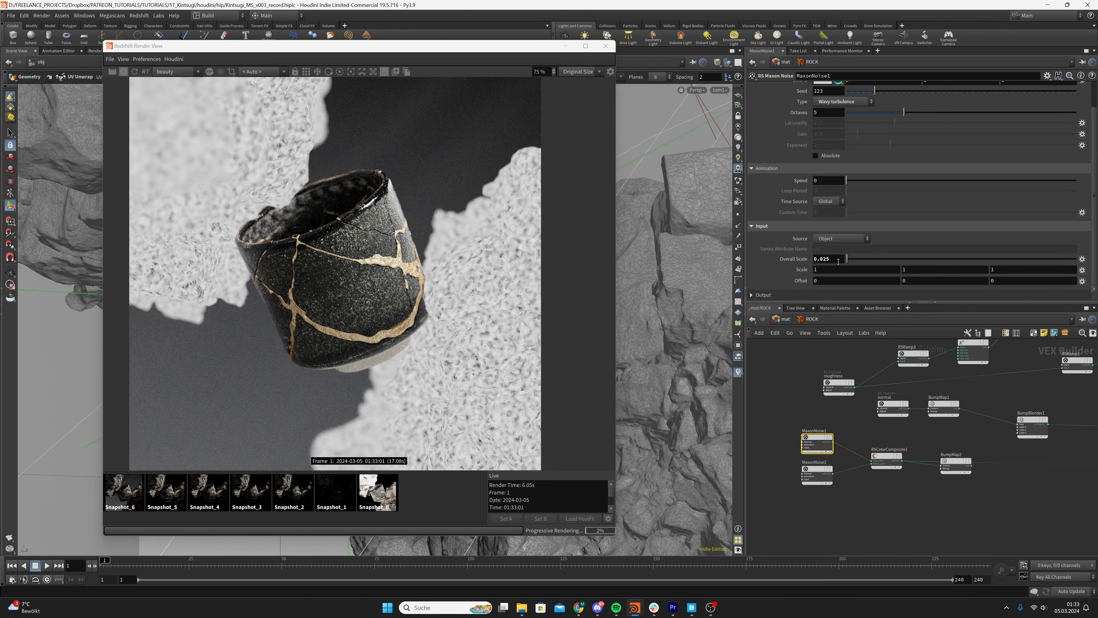
pyautogui.click(764, 295)
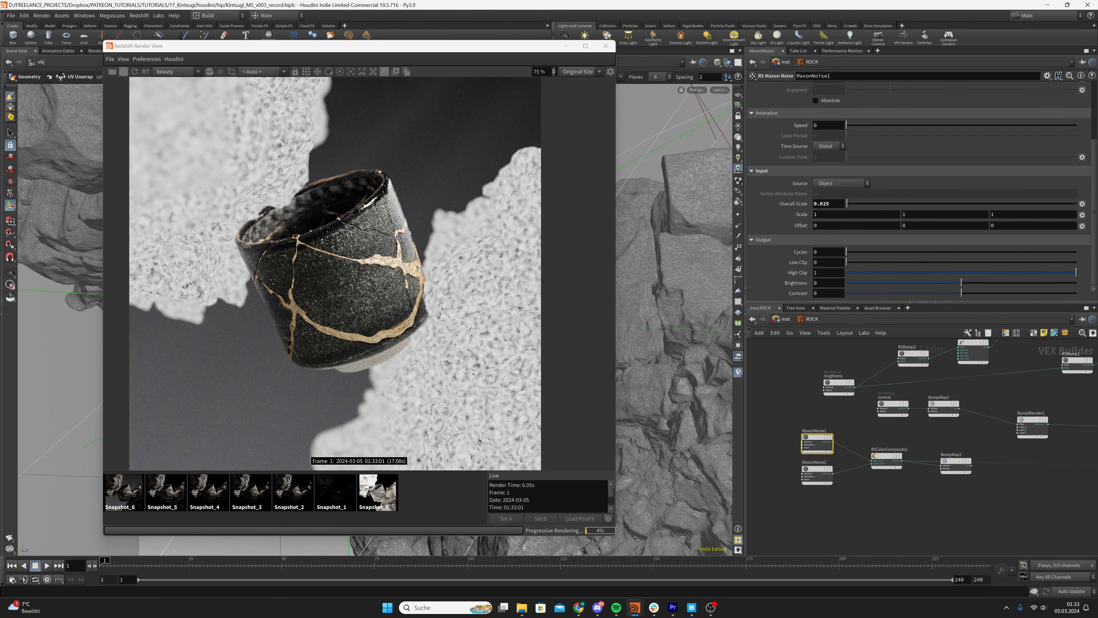
pyautogui.click(829, 293)
pyautogui.press('Return')
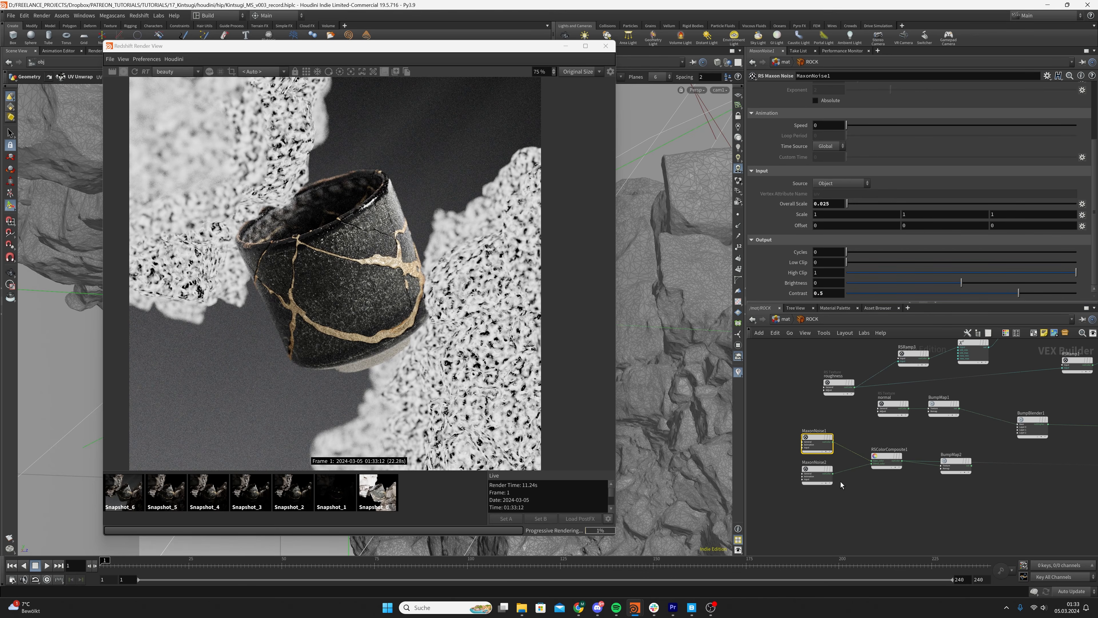
# Connect MaxonNoise2 to the Surface input of the ROCK output node to preview it on the rocks
pyautogui.click(833, 473)
pyautogui.scroll(-5, 958, 506)
pyautogui.moveTo(963, 503); pyautogui.dragTo(809, 492, button='middle')
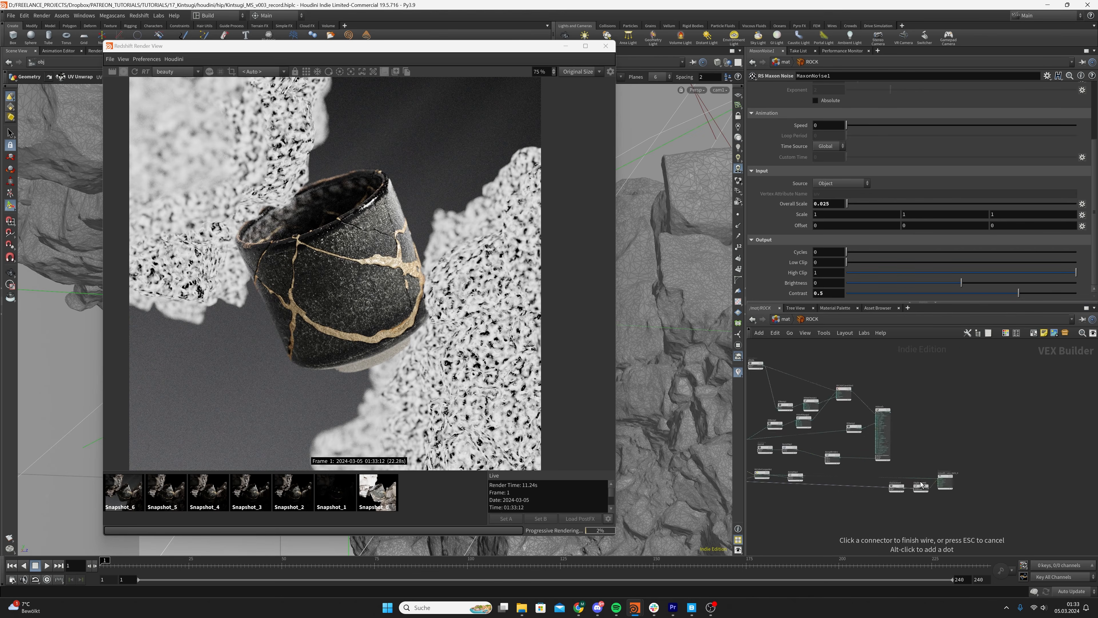
pyautogui.scroll(5, 922, 485)
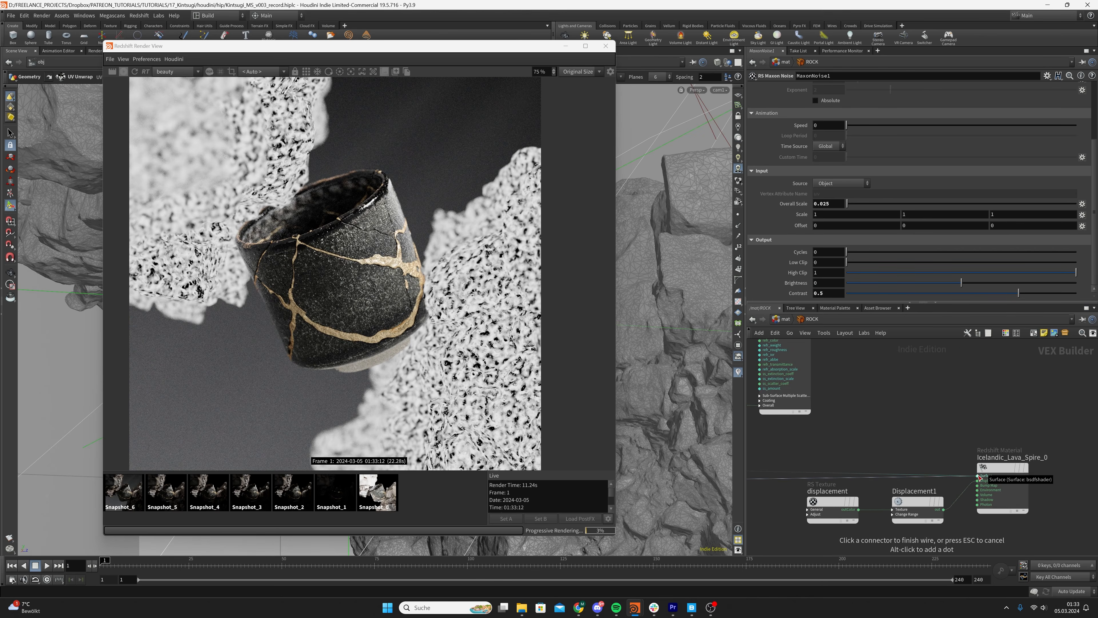
pyautogui.click(978, 476)
pyautogui.scroll(-1, 781, 483)
pyautogui.moveTo(781, 482); pyautogui.dragTo(1037, 432, button='middle')
pyautogui.moveTo(900, 457); pyautogui.dragTo(1070, 444, button='middle')
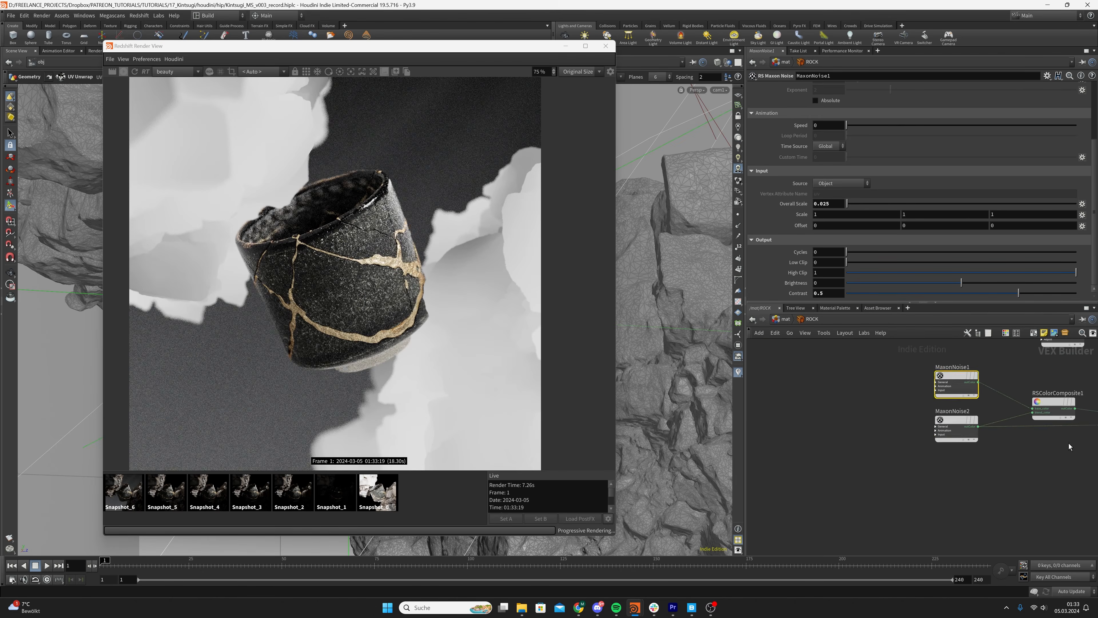
# Save the scene and set the Overall Scale of MaxonNoise2 to 0.05
pyautogui.click(949, 425)
pyautogui.hotkey('ctrl', 's')
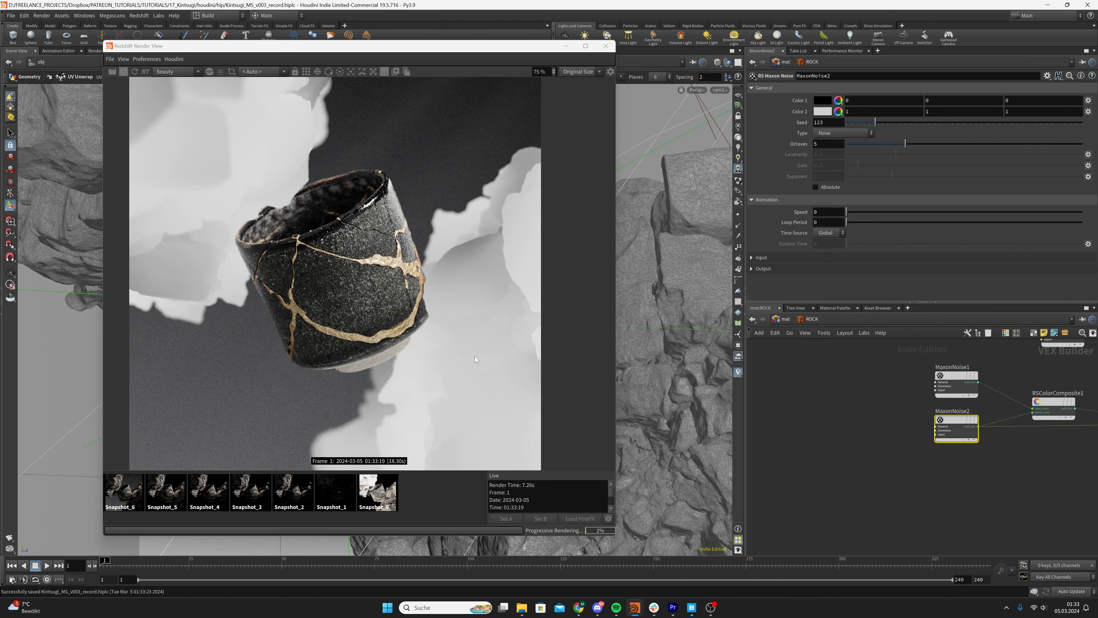
pyautogui.click(954, 381)
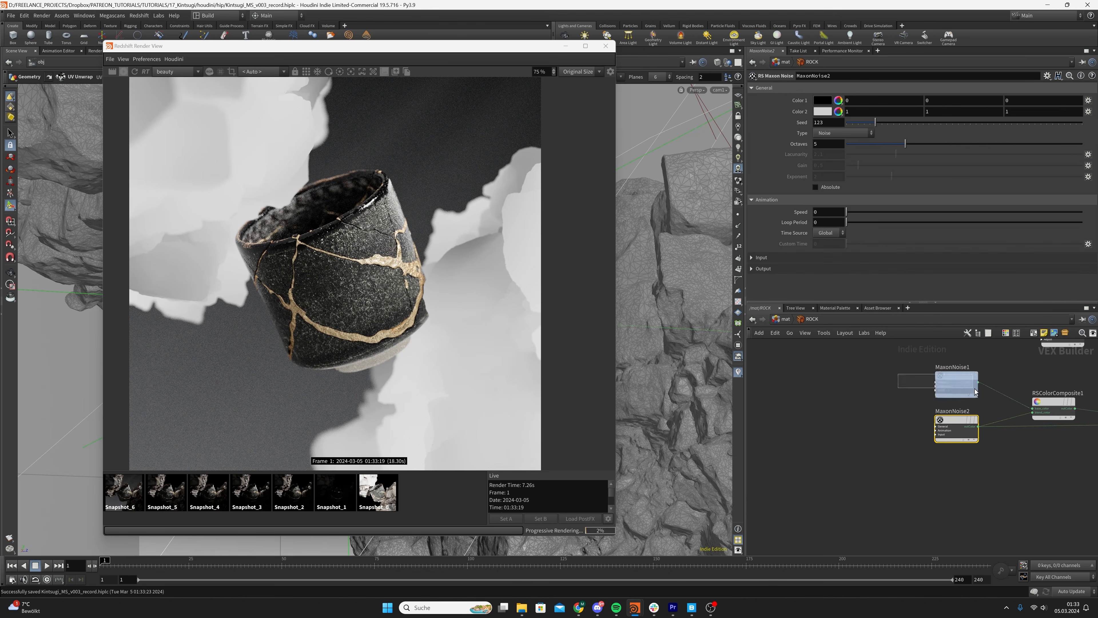
pyautogui.click(959, 421)
pyautogui.moveTo(1027, 459); pyautogui.dragTo(906, 470, button='middle')
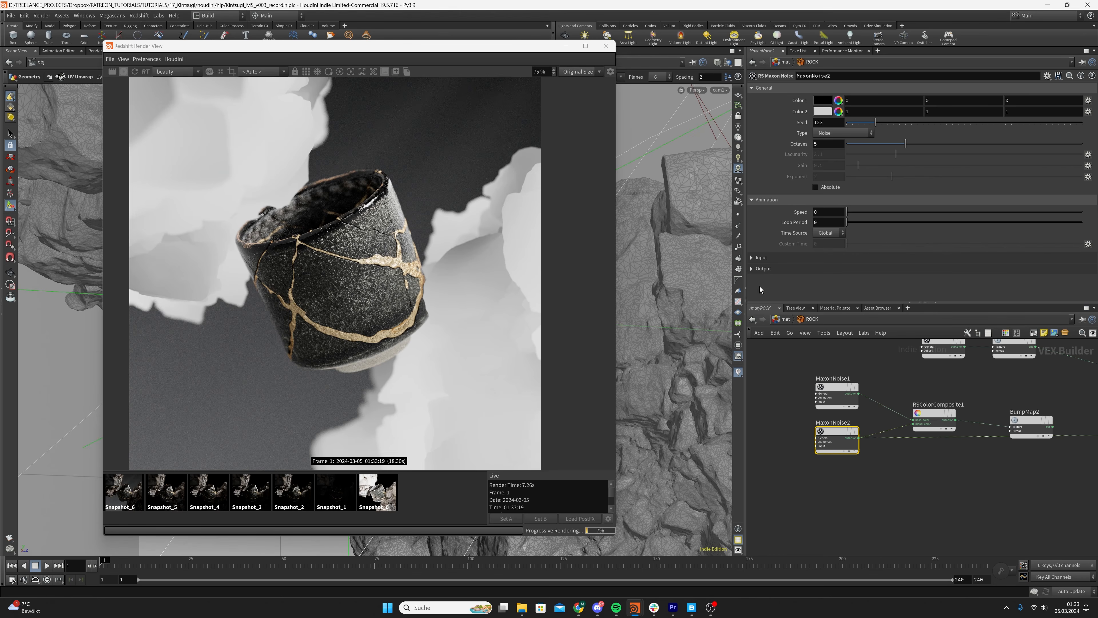
pyautogui.click(760, 258)
pyautogui.scroll(-2, 761, 264)
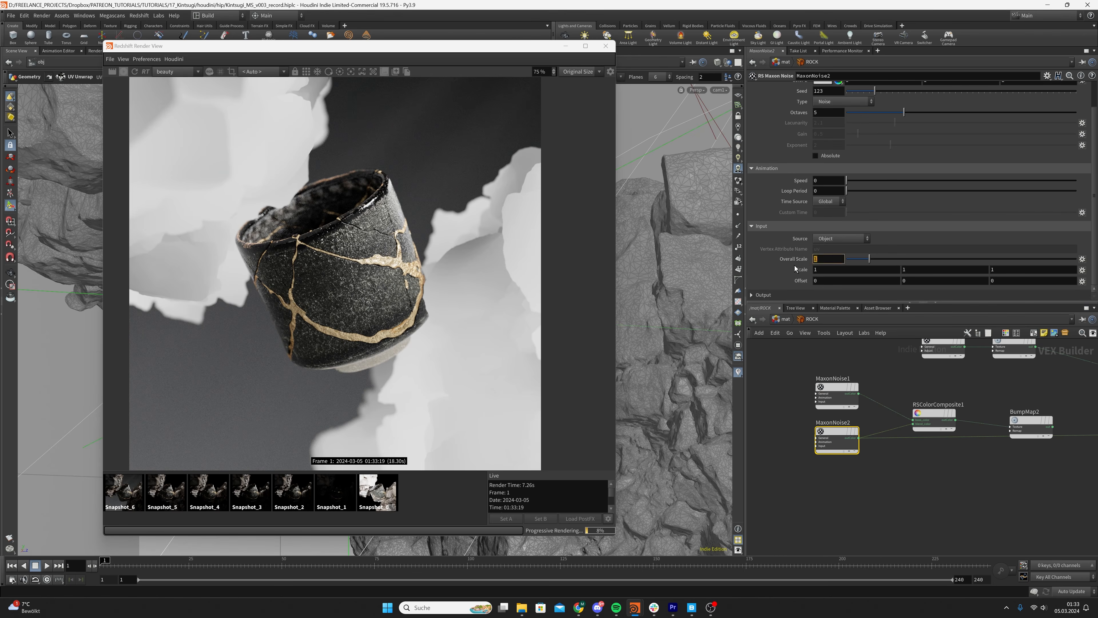
pyautogui.write('05')
pyautogui.press('Return')
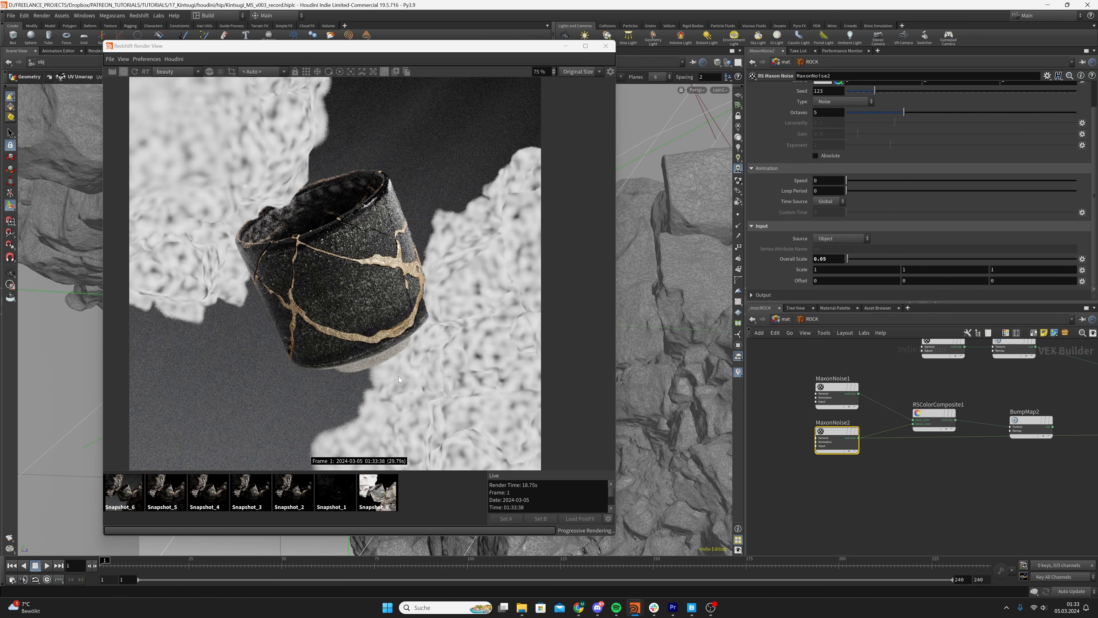
# Set the output Contrast of MaxonNoise2 to 0.5 and its Low Clip to 0.3
pyautogui.click(810, 294)
pyautogui.scroll(-3, 810, 295)
pyautogui.click(831, 294)
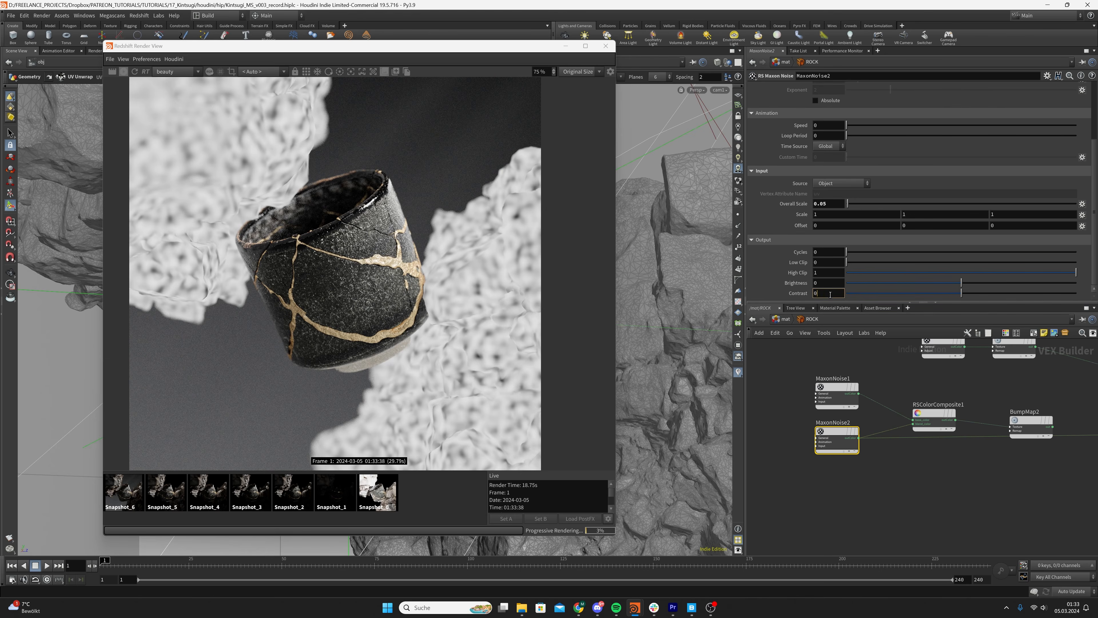
pyautogui.press('Return')
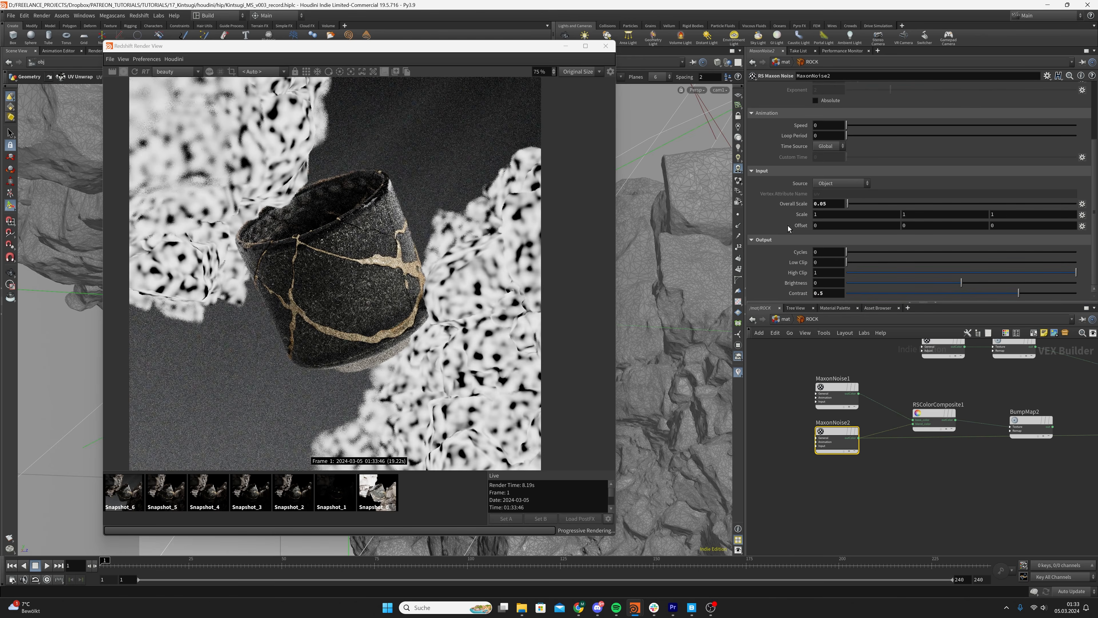
pyautogui.write('0.3')
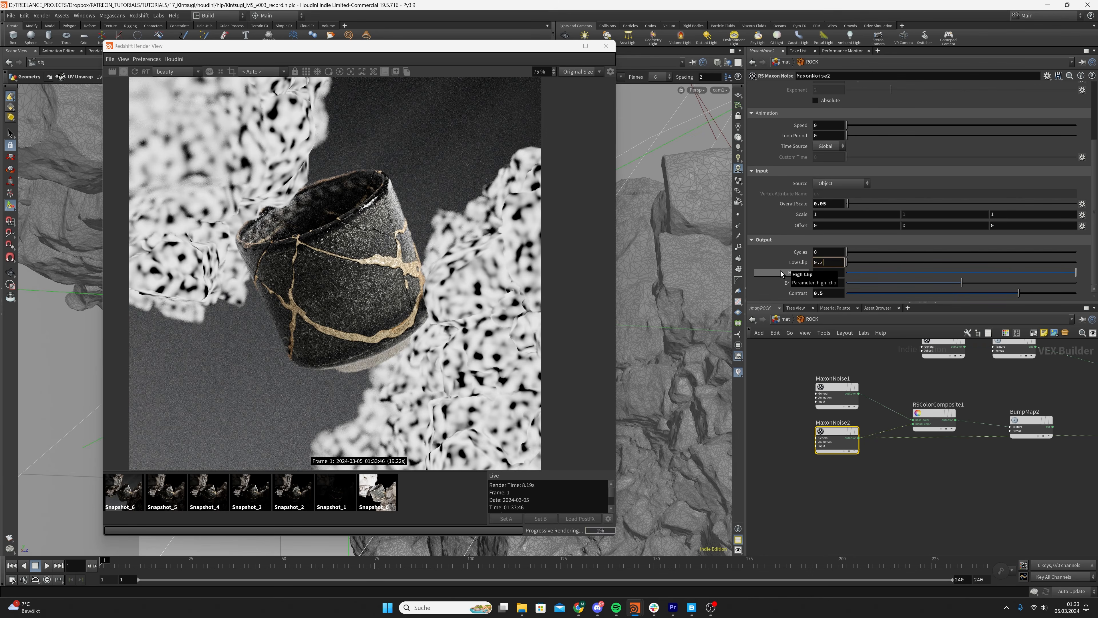
pyautogui.press('Return')
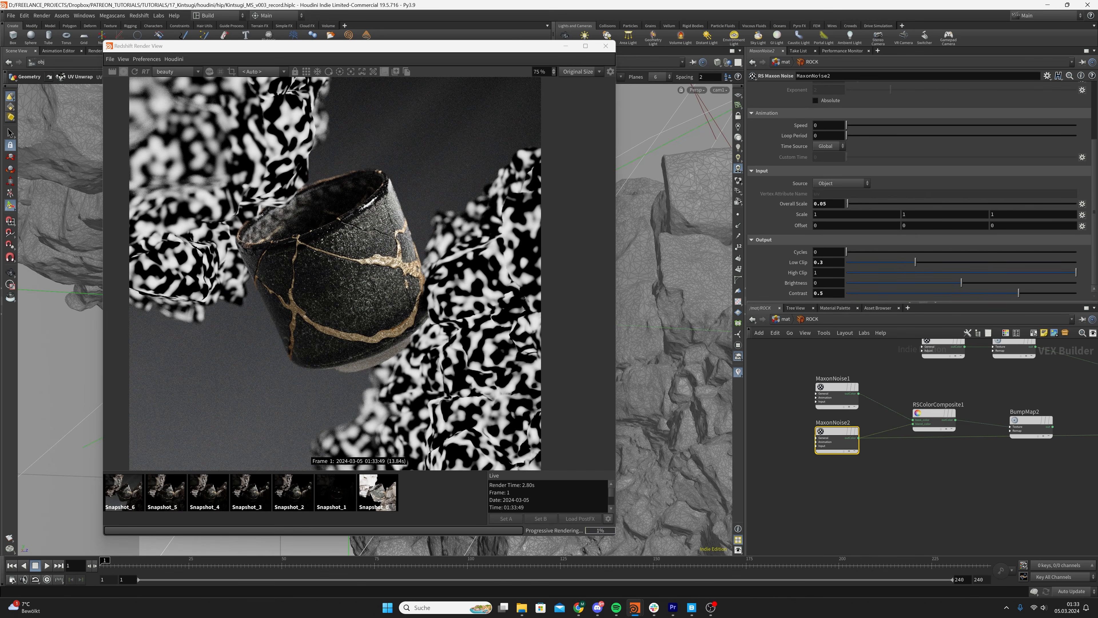
pyautogui.hotkey('alt', 'Tab')
pyautogui.moveTo(812, 140); pyautogui.dragTo(813, 142)
pyautogui.click(900, 147)
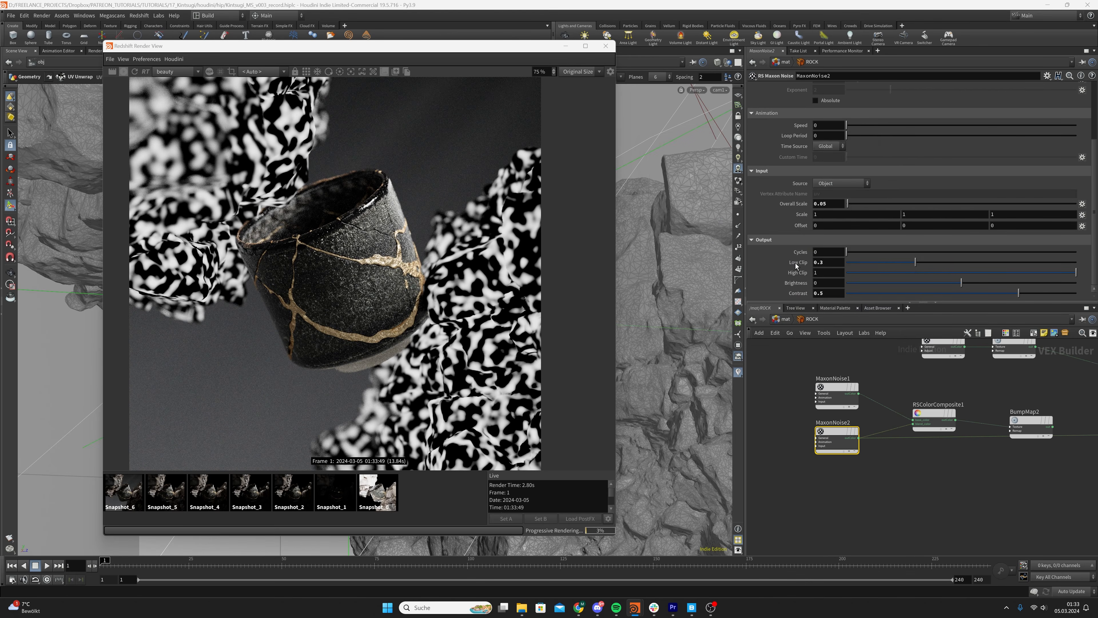
# Set Color 1 of MaxonNoise2 to a dark grey with a value of 0.05 and save the scene
pyautogui.scroll(4, 786, 158)
pyautogui.click(832, 106)
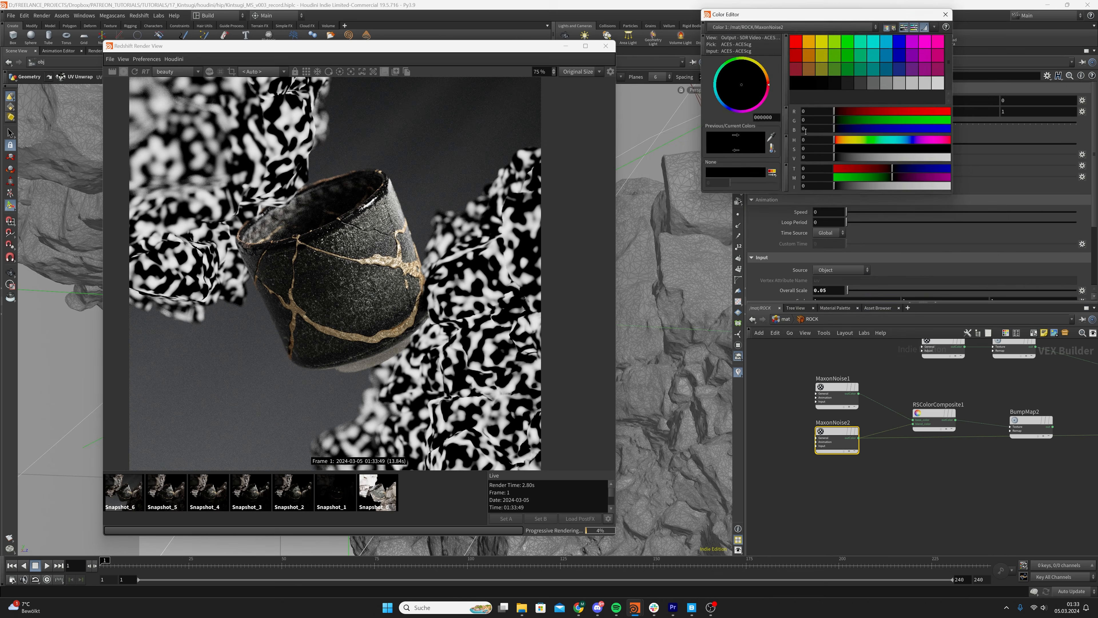
pyautogui.click(807, 160)
pyautogui.write('0.05')
pyautogui.press('Return')
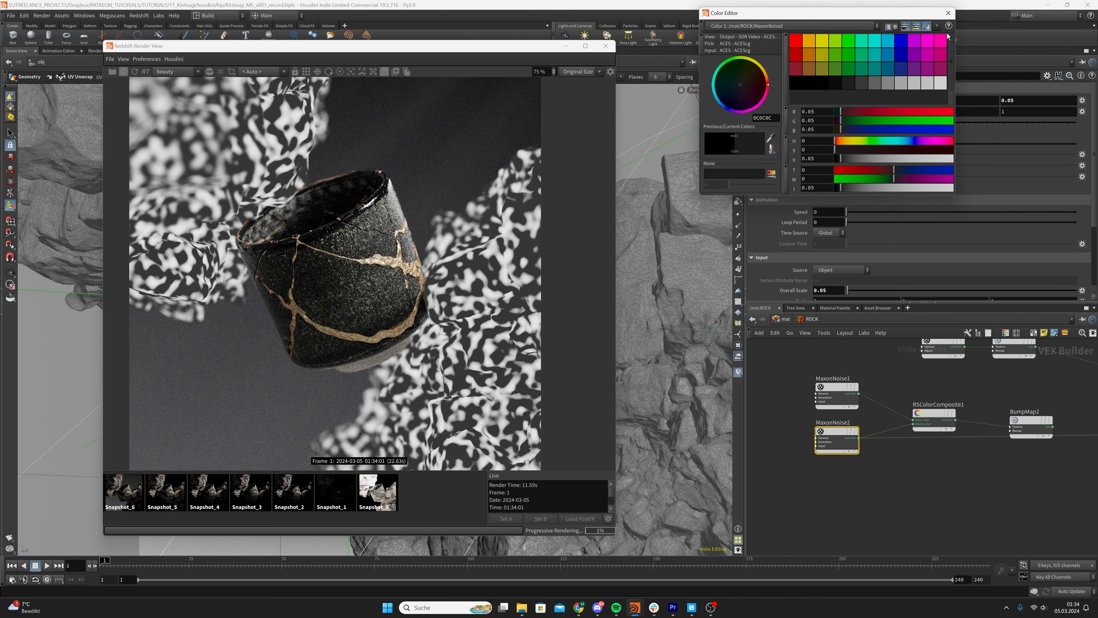
pyautogui.click(948, 13)
pyautogui.hotkey('ctrl', 's')
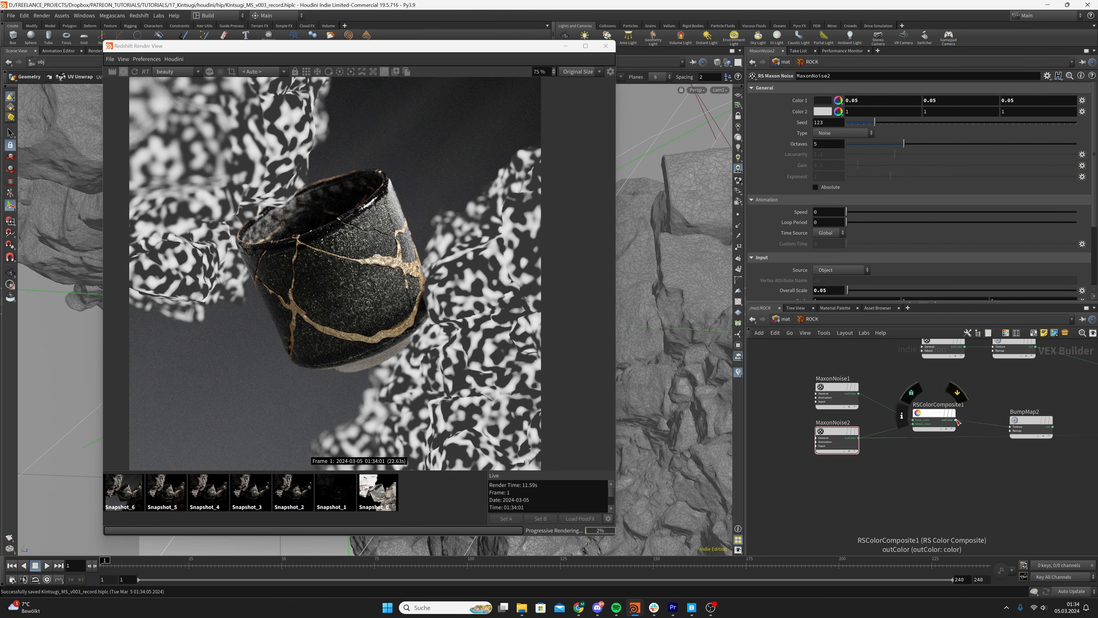
# Connect RSColorComposite1 to the Surface input of the ROCK output node to preview the combined noise
pyautogui.click(956, 420)
pyautogui.scroll(-5, 1038, 395)
pyautogui.moveTo(1038, 395); pyautogui.dragTo(757, 428, button='middle')
pyautogui.scroll(3, 881, 440)
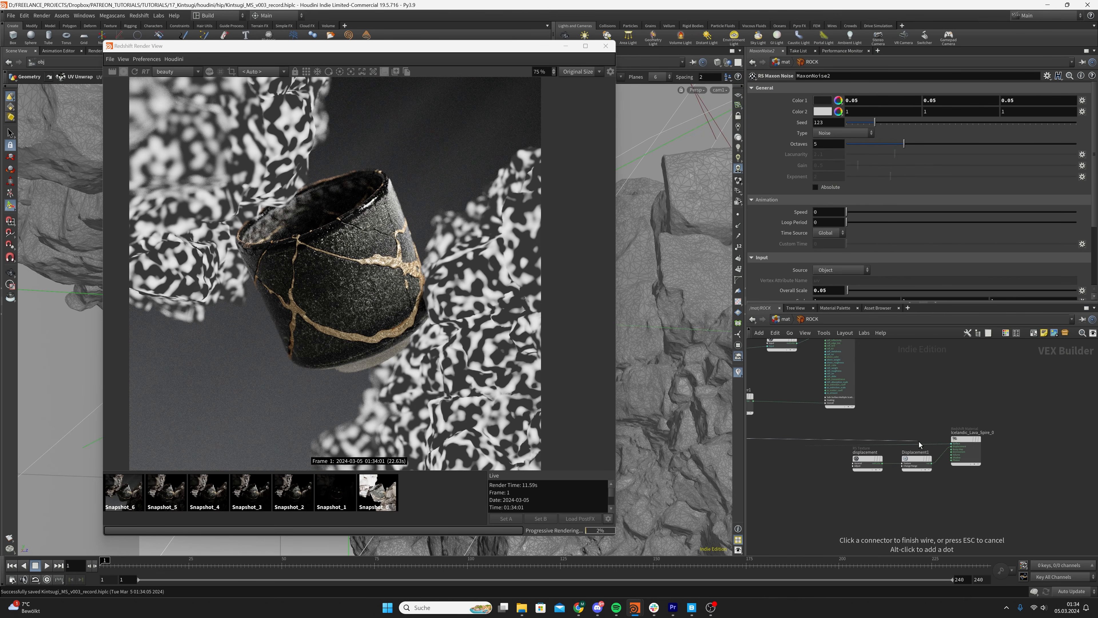
pyautogui.click(952, 443)
# Set the Composite Mode of RSColorComposite1 to Multiply and inspect the blended noise up close in the render
pyautogui.scroll(-4, 949, 442)
pyautogui.scroll(6, 821, 421)
pyautogui.click(876, 392)
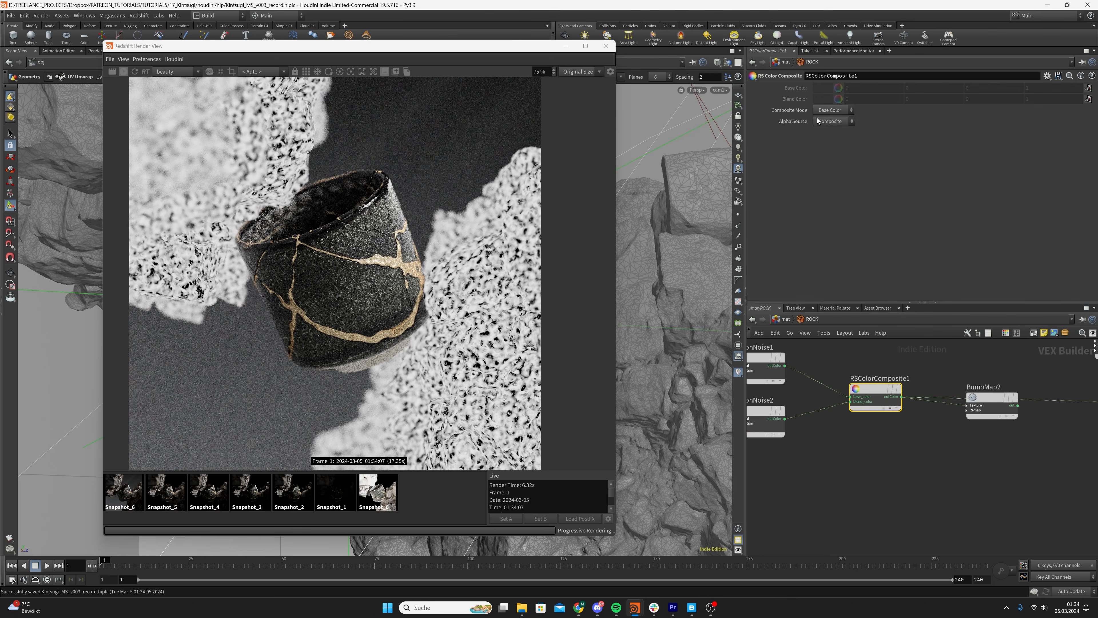
pyautogui.click(823, 111)
pyautogui.click(831, 172)
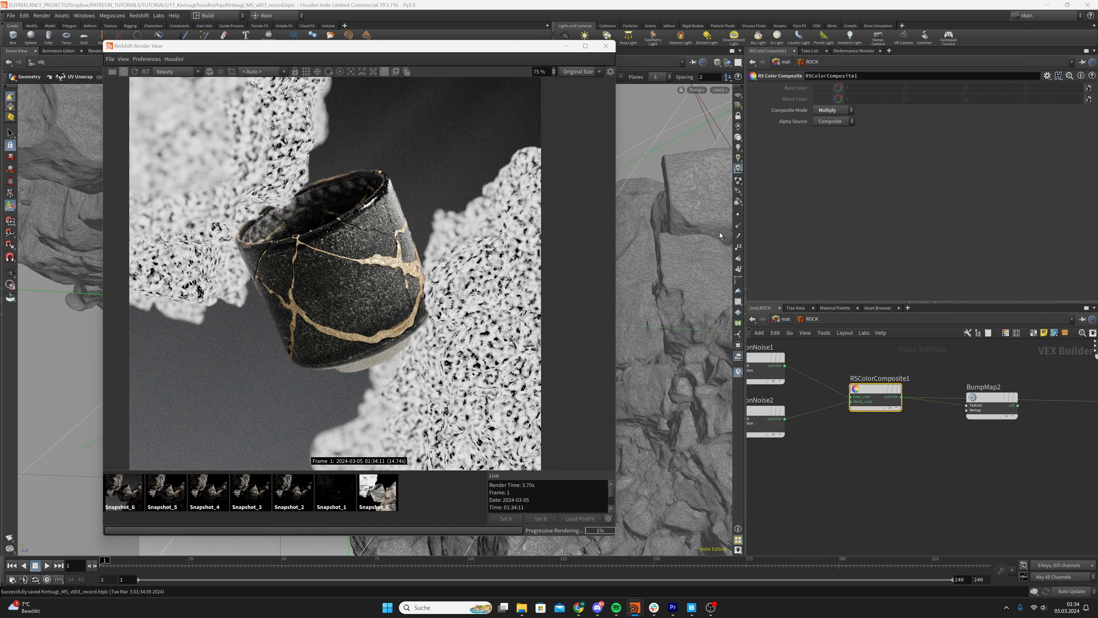
pyautogui.scroll(4, 471, 351)
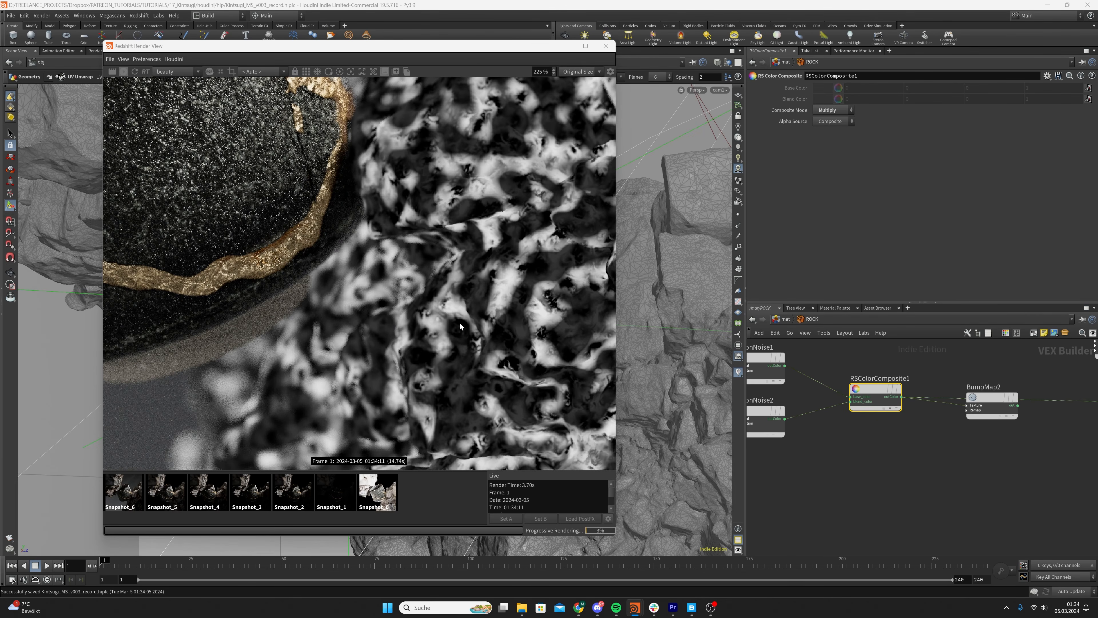
pyautogui.scroll(-5, 429, 308)
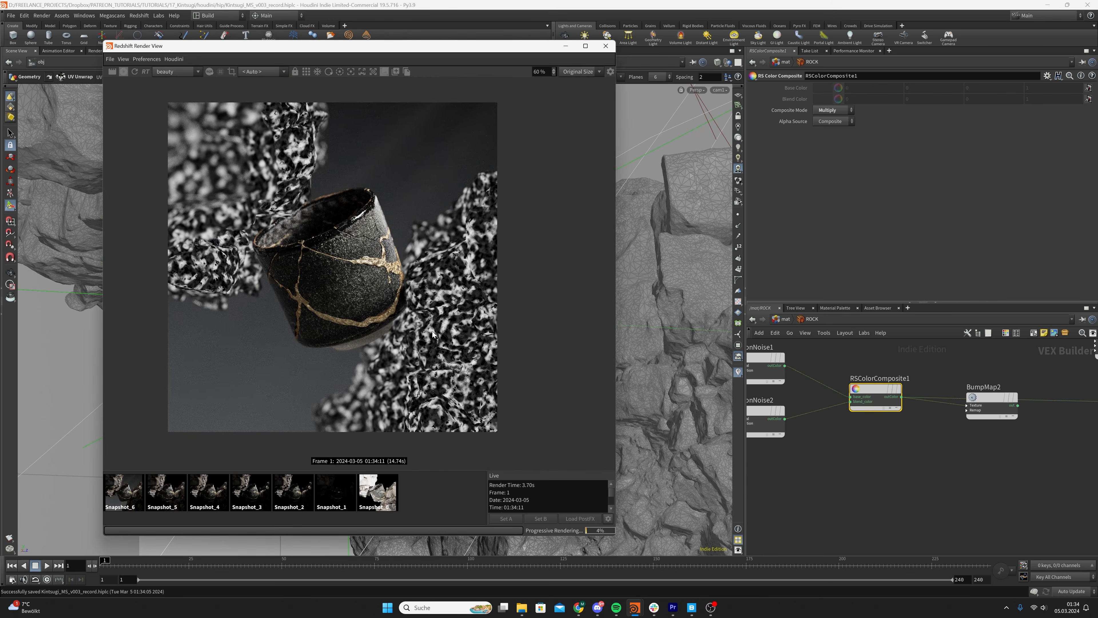
pyautogui.scroll(7, 434, 334)
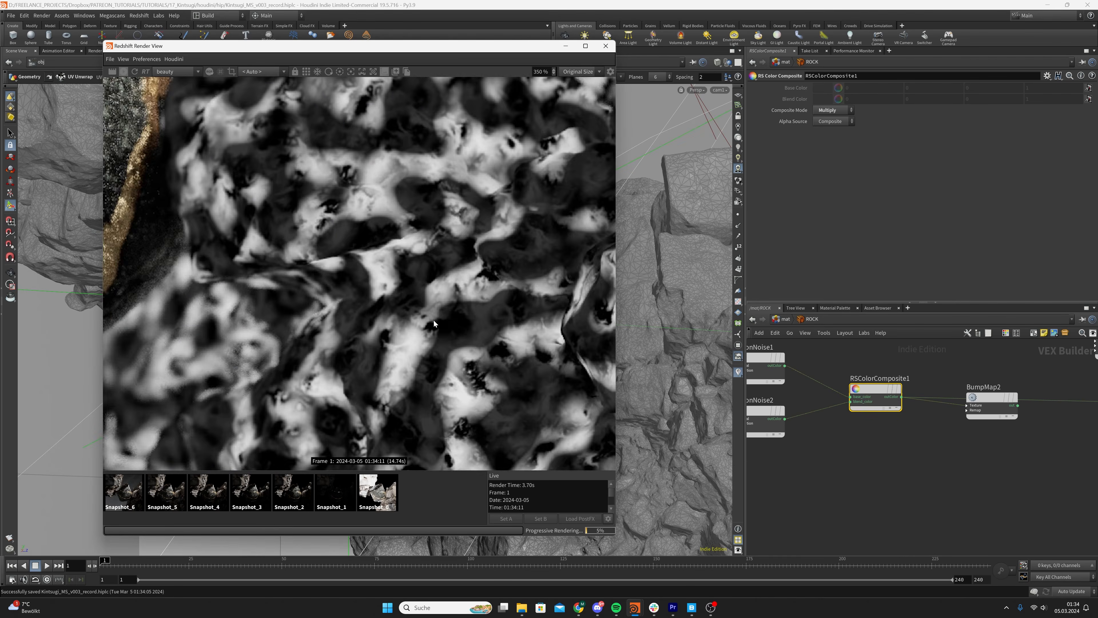
pyautogui.scroll(-7, 434, 321)
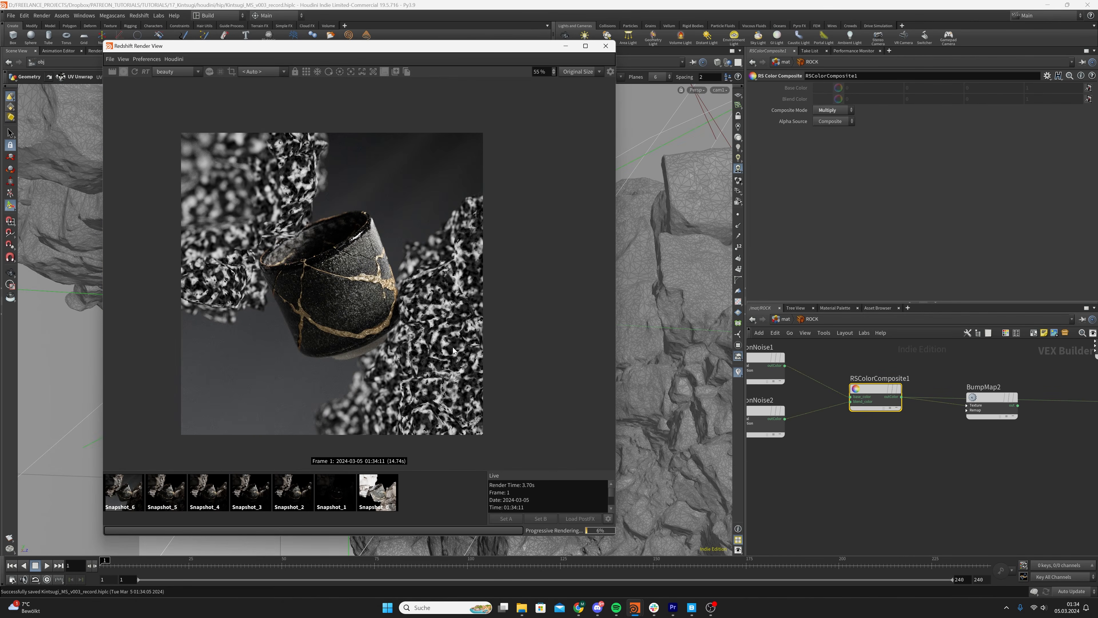
# Save the scene and set the Height Scale of BumpMap2 to 0.1
pyautogui.click(834, 428)
pyautogui.moveTo(982, 450); pyautogui.dragTo(980, 450, button='middle')
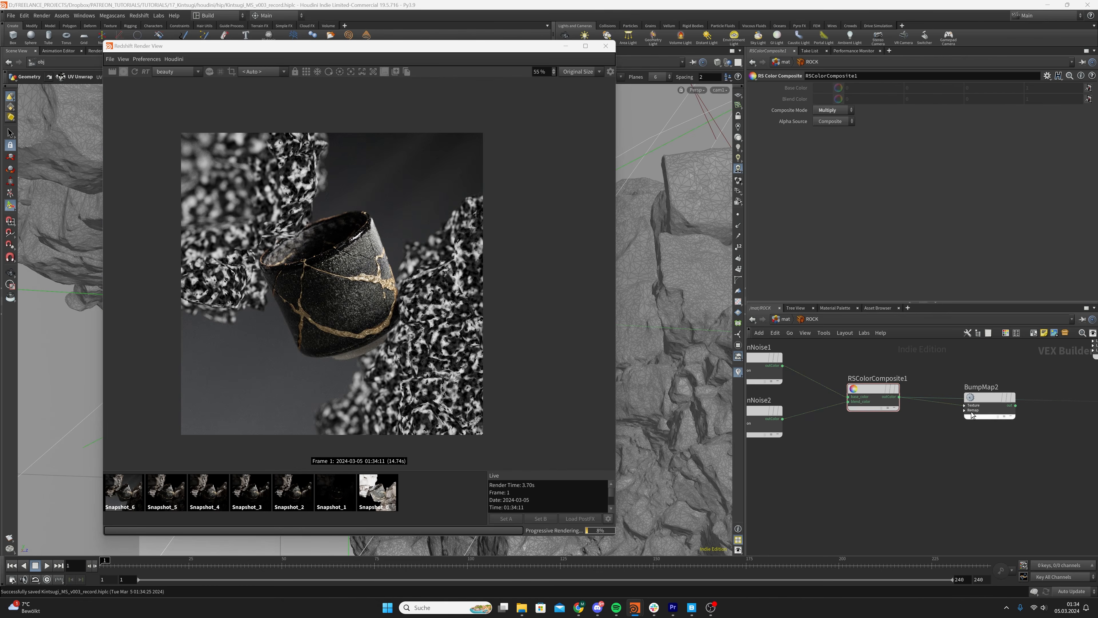
pyautogui.click(990, 405)
pyautogui.moveTo(1008, 473); pyautogui.dragTo(950, 480, button='middle')
pyautogui.moveTo(957, 477); pyautogui.dragTo(907, 399)
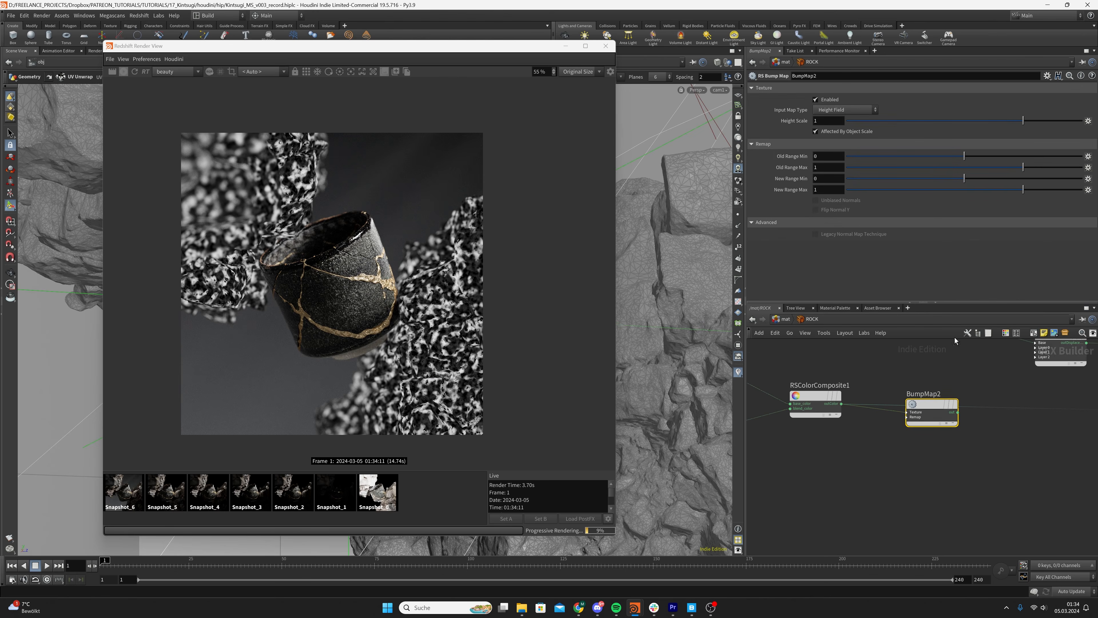
pyautogui.click(827, 121)
pyautogui.write('0.1')
pyautogui.press('Return')
# Connect the output of BumpMap2 to the Layer 0 input of BumpBlender1
pyautogui.moveTo(972, 394); pyautogui.dragTo(844, 475, button='middle')
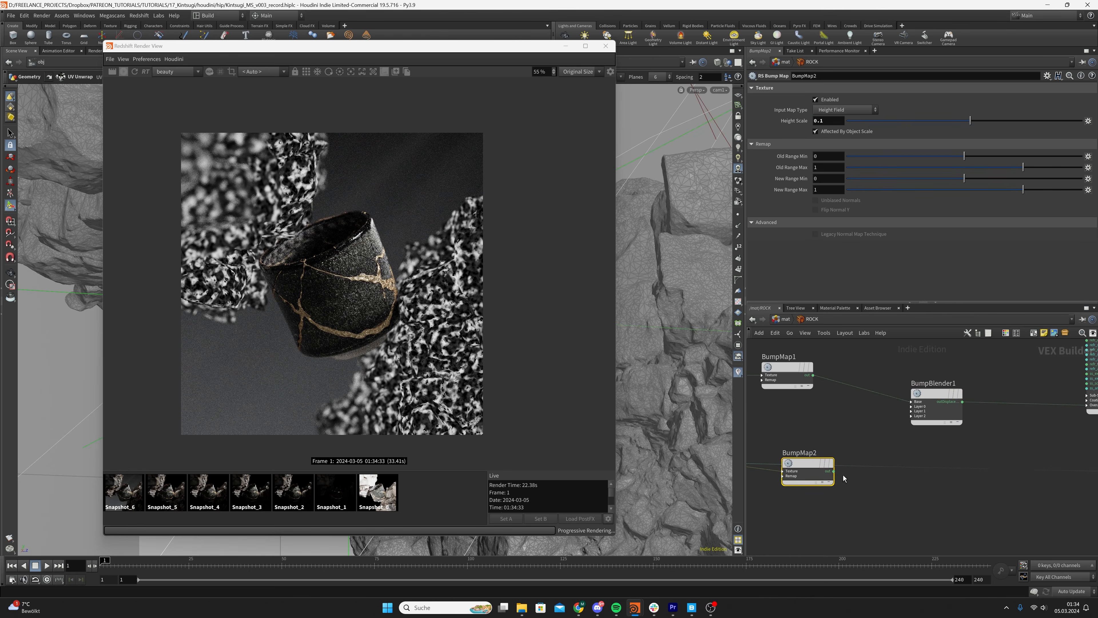
pyautogui.moveTo(834, 470); pyautogui.dragTo(926, 415)
pyautogui.click(939, 422)
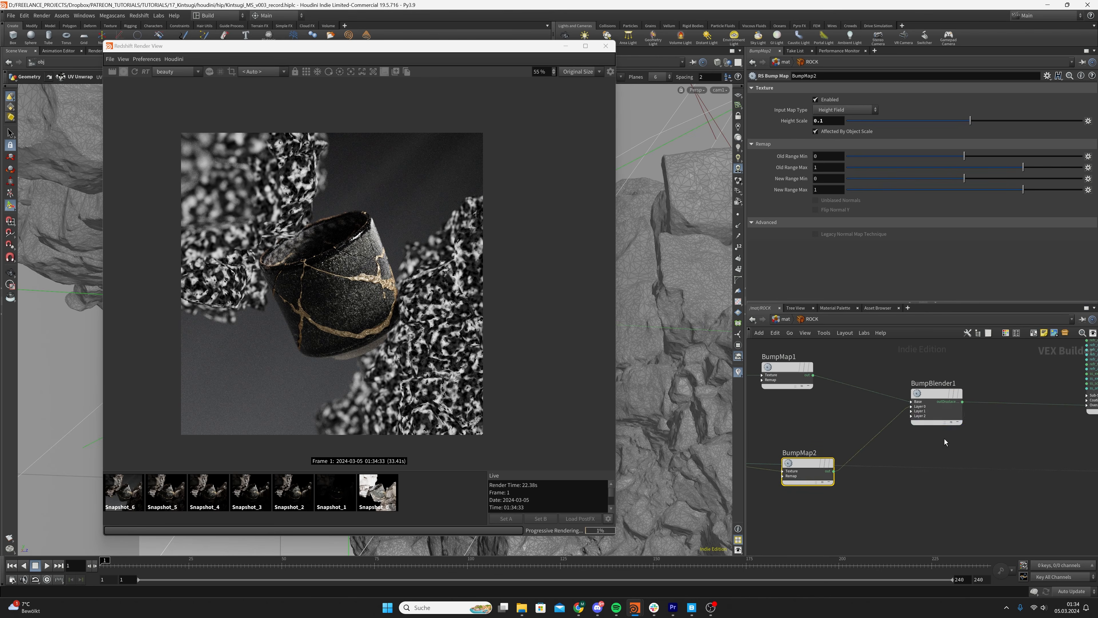
# Set the Layer 0 Blend Weight of BumpBlender1 to 0.5 and enable Additive Mode
pyautogui.click(939, 411)
pyautogui.click(827, 147)
pyautogui.write('0.')
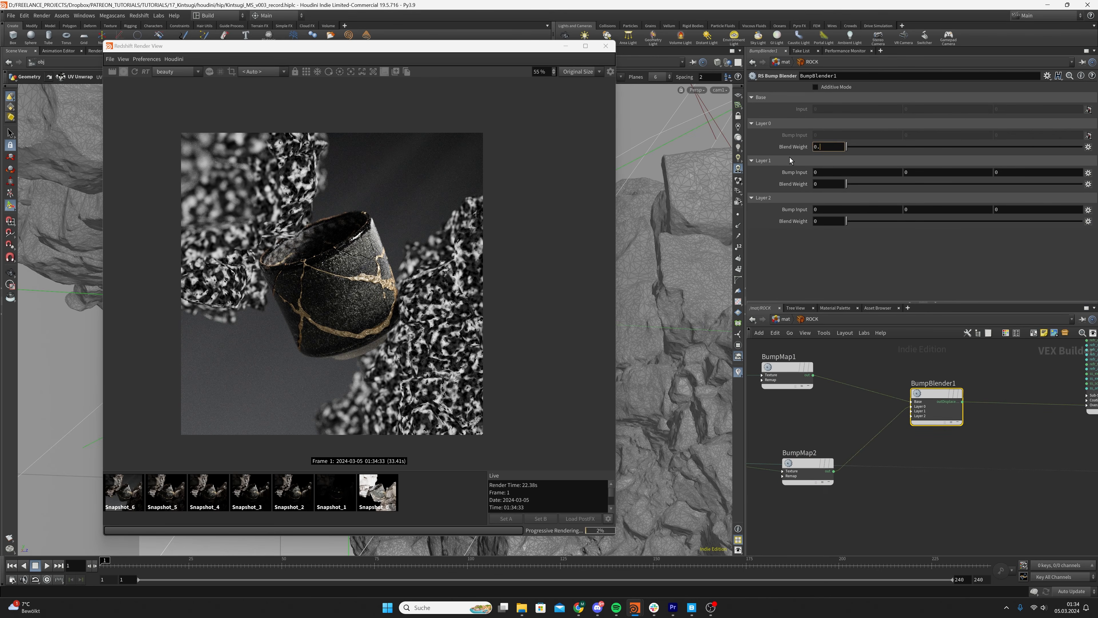
pyautogui.write('5')
pyautogui.press('Return')
pyautogui.click(815, 87)
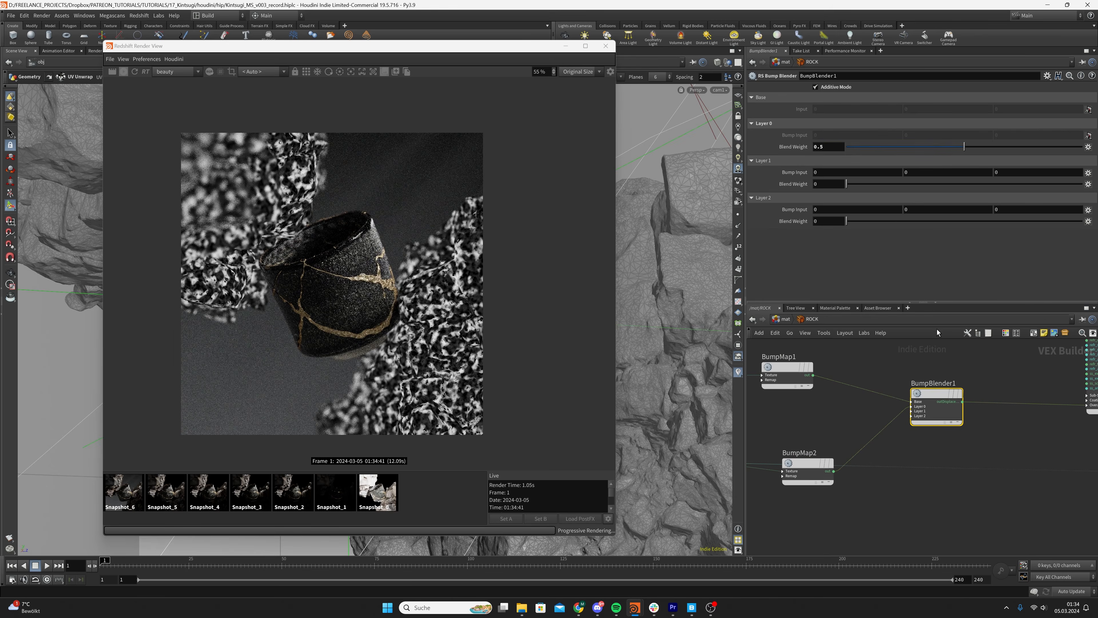
pyautogui.press('h')
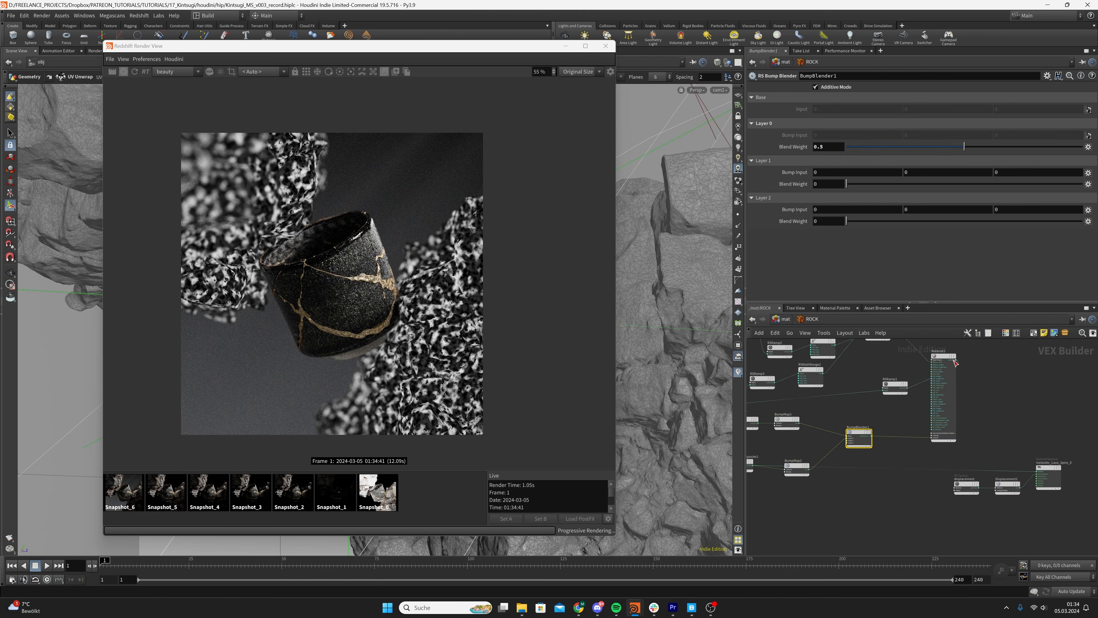
# Select BumpMap2 and compare the live render of the rock and cup up close with Snapshot_6
pyautogui.moveTo(795, 471); pyautogui.dragTo(794, 460)
pyautogui.scroll(4, 219, 222)
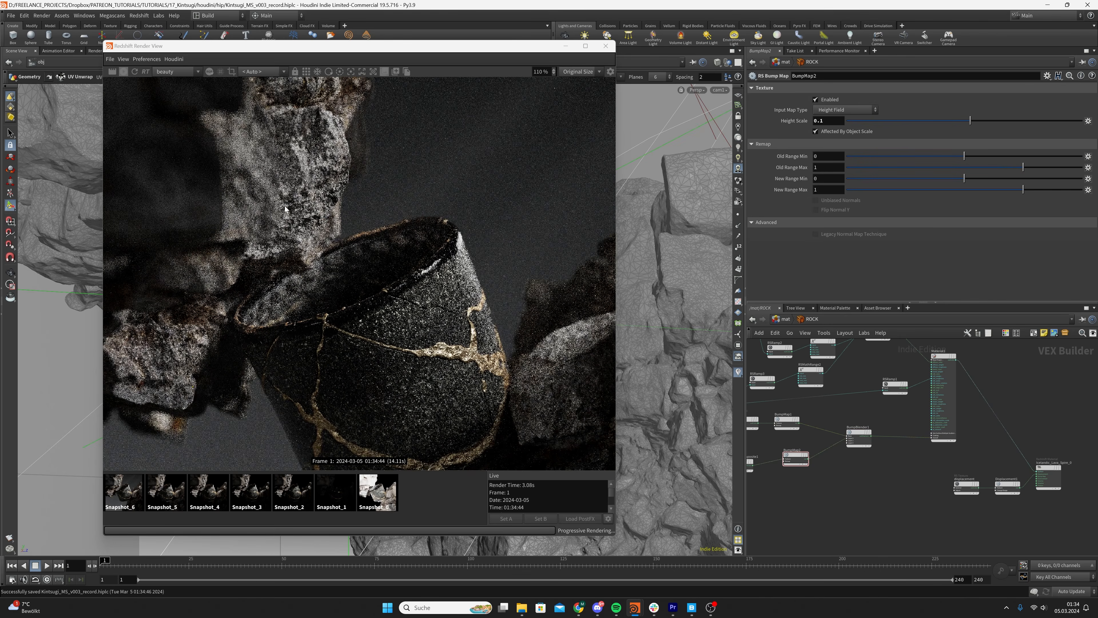
pyautogui.click(124, 491)
pyautogui.click(413, 512)
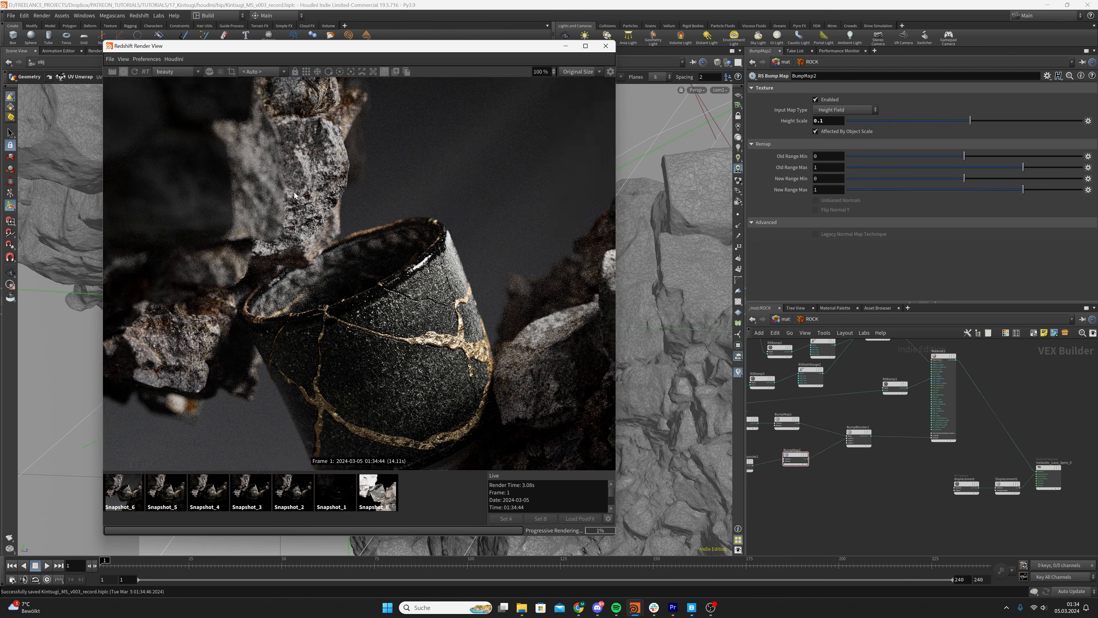
pyautogui.scroll(-1, 342, 181)
pyautogui.click(132, 484)
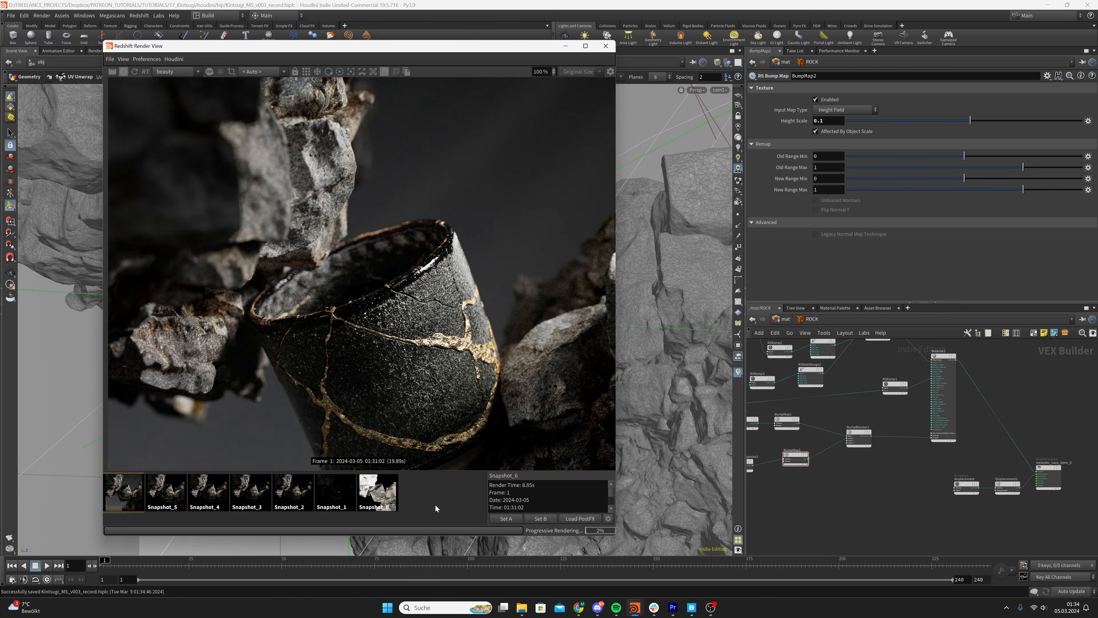
pyautogui.click(456, 507)
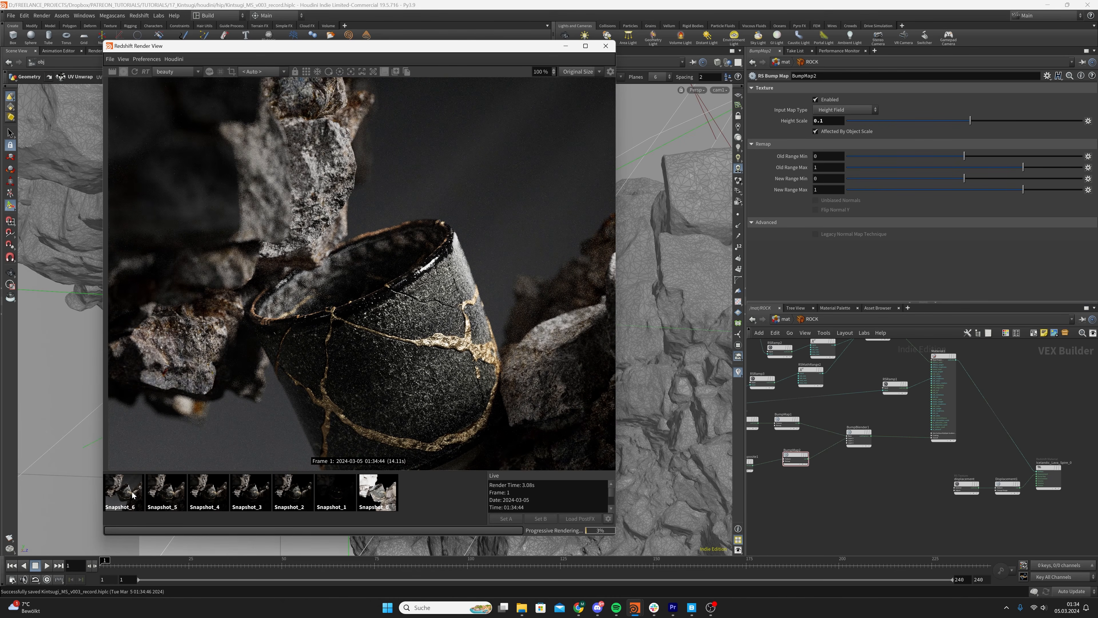
pyautogui.click(124, 498)
pyautogui.click(484, 503)
pyautogui.moveTo(763, 496); pyautogui.dragTo(881, 491, button='middle')
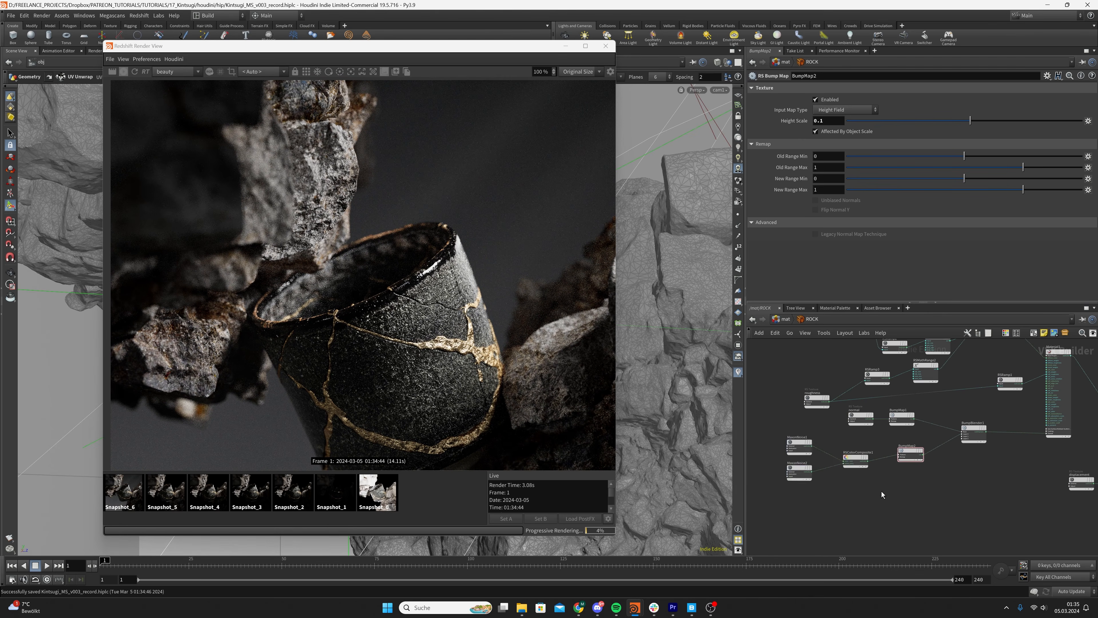
pyautogui.moveTo(881, 491); pyautogui.dragTo(786, 436)
pyautogui.moveTo(844, 461); pyautogui.dragTo(824, 457)
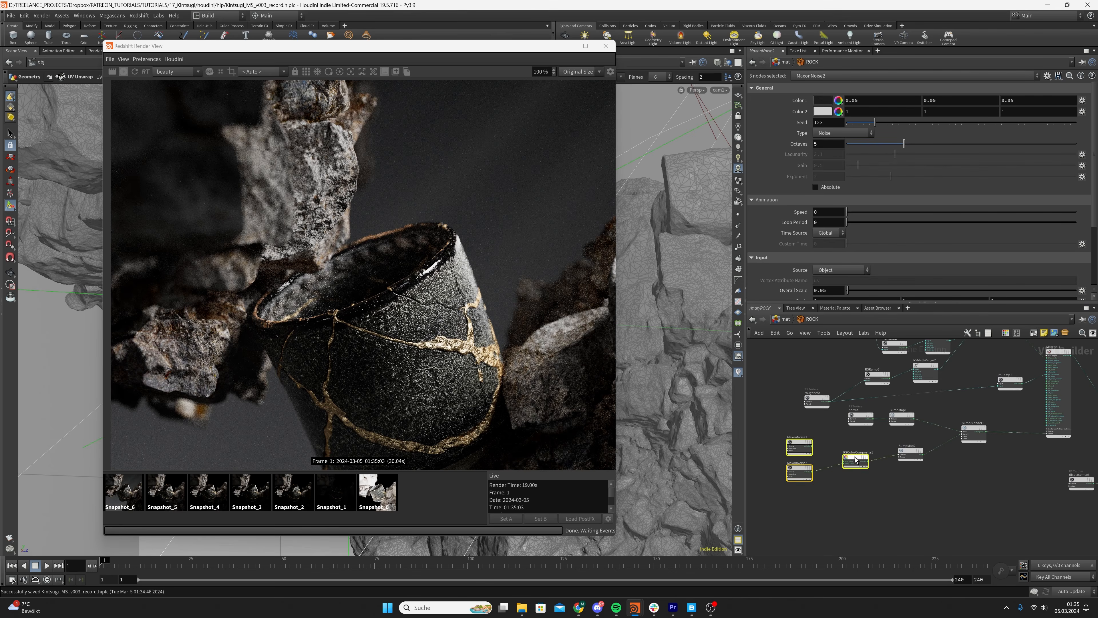
pyautogui.hotkey('ctrl', 'z')
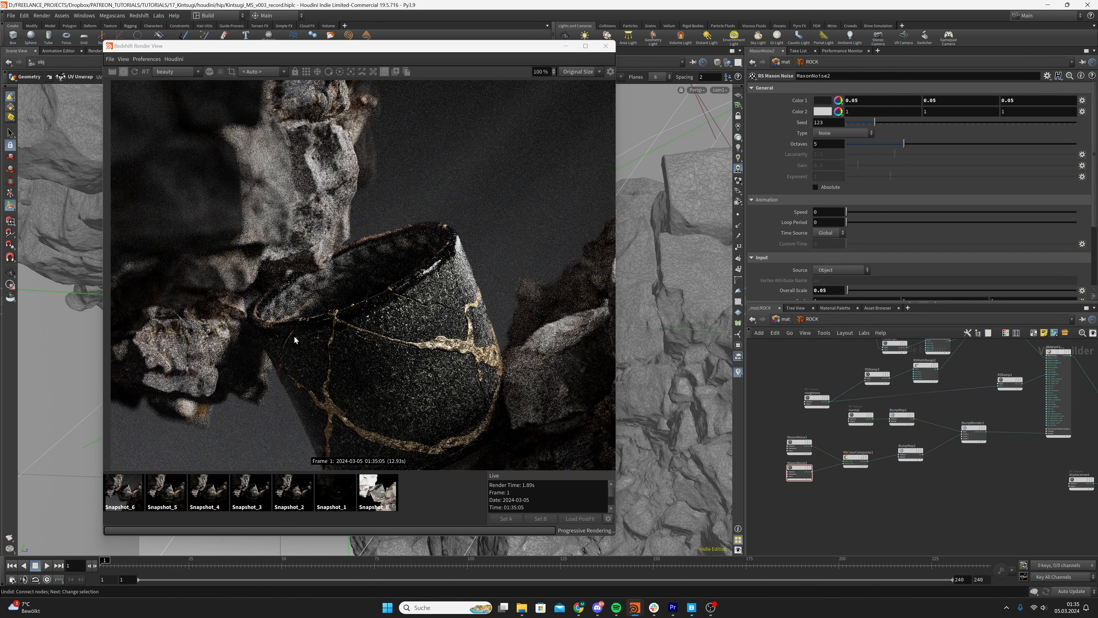
# Restart the render and shift the two Maxon Noise nodes and RSColorComposite1 slightly upward in the network
pyautogui.click(135, 73)
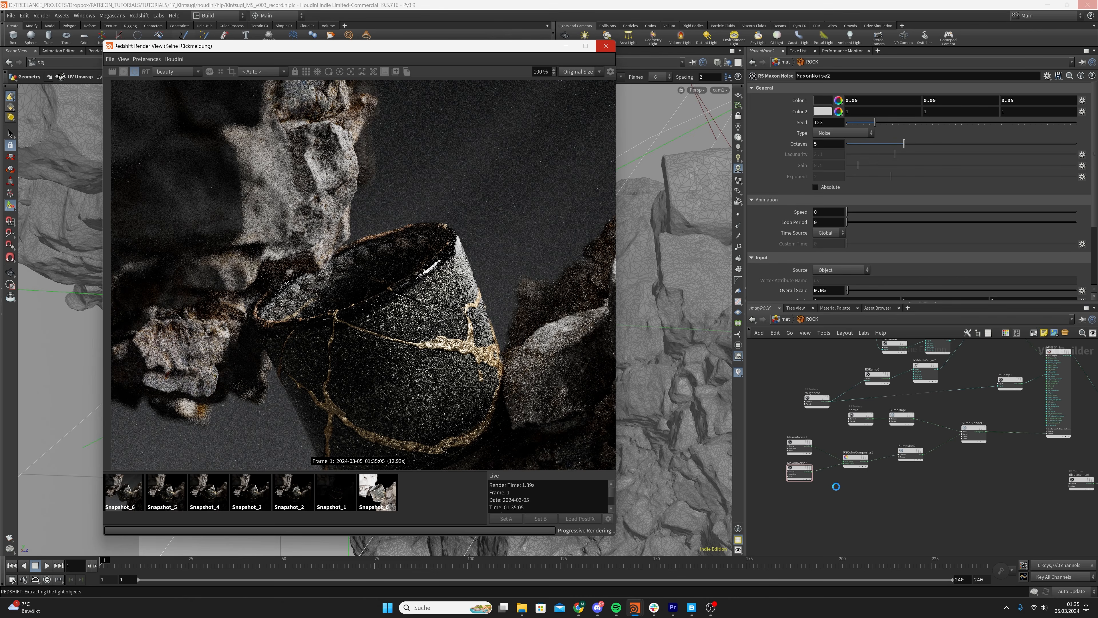
pyautogui.click(799, 446)
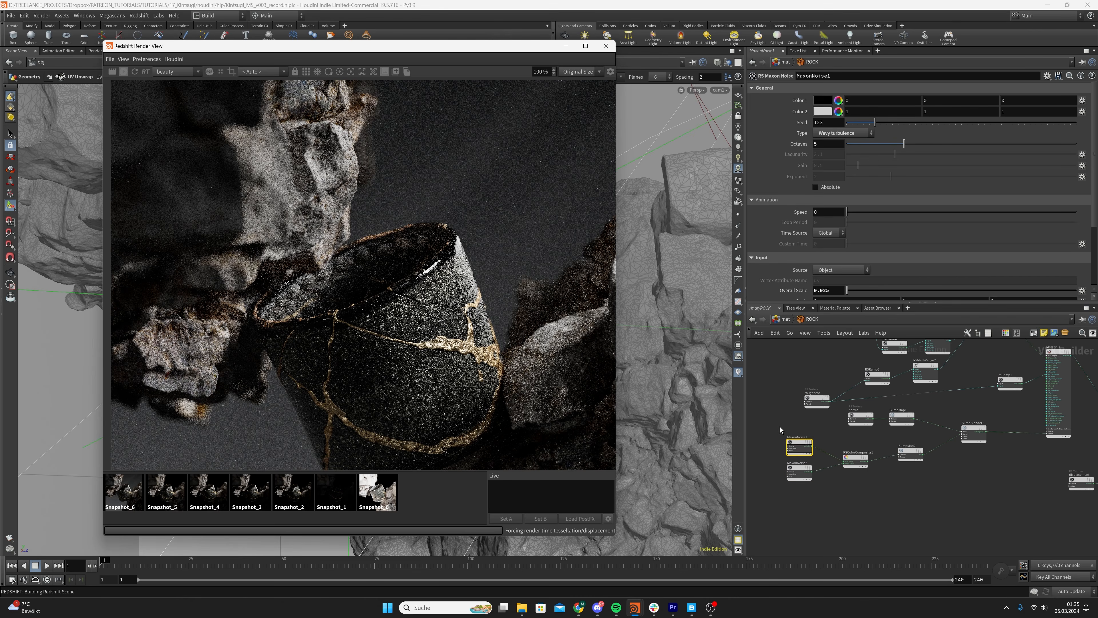
pyautogui.moveTo(848, 479); pyautogui.dragTo(860, 460)
pyautogui.click(876, 482)
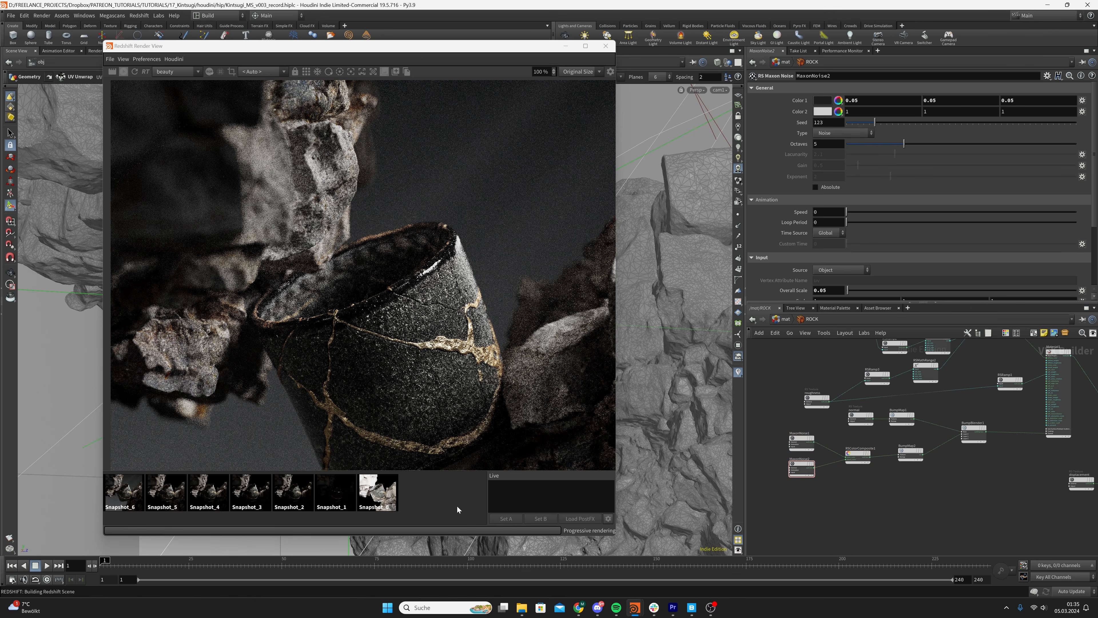
# Inspect the rock's bump detail in the refreshed render and store the current image as a snapshot
pyautogui.scroll(-1, 390, 399)
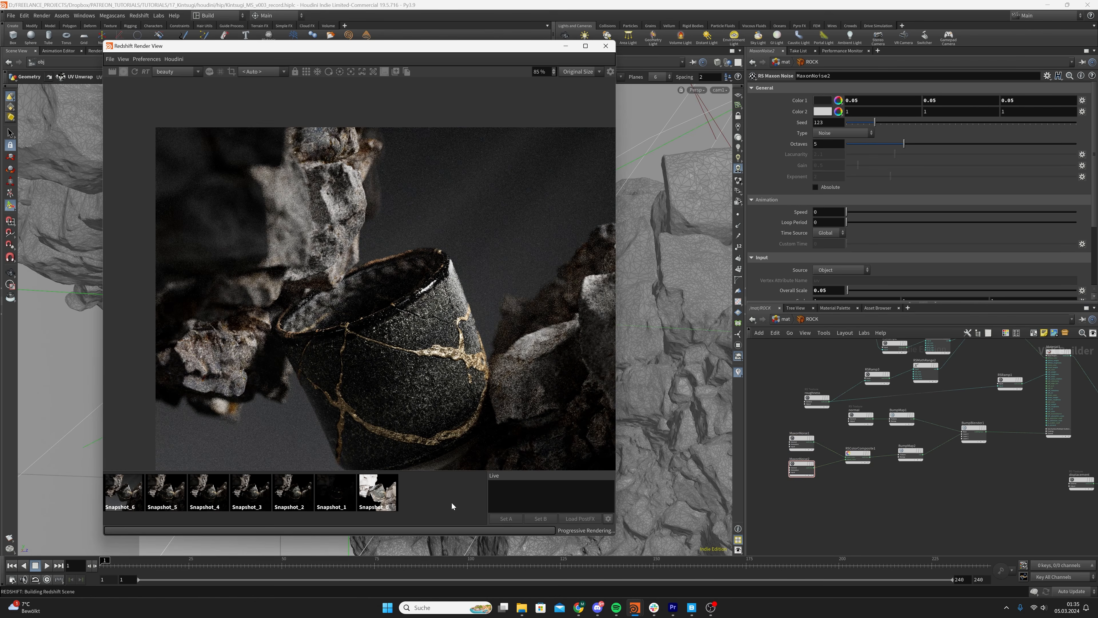
pyautogui.scroll(1, 459, 502)
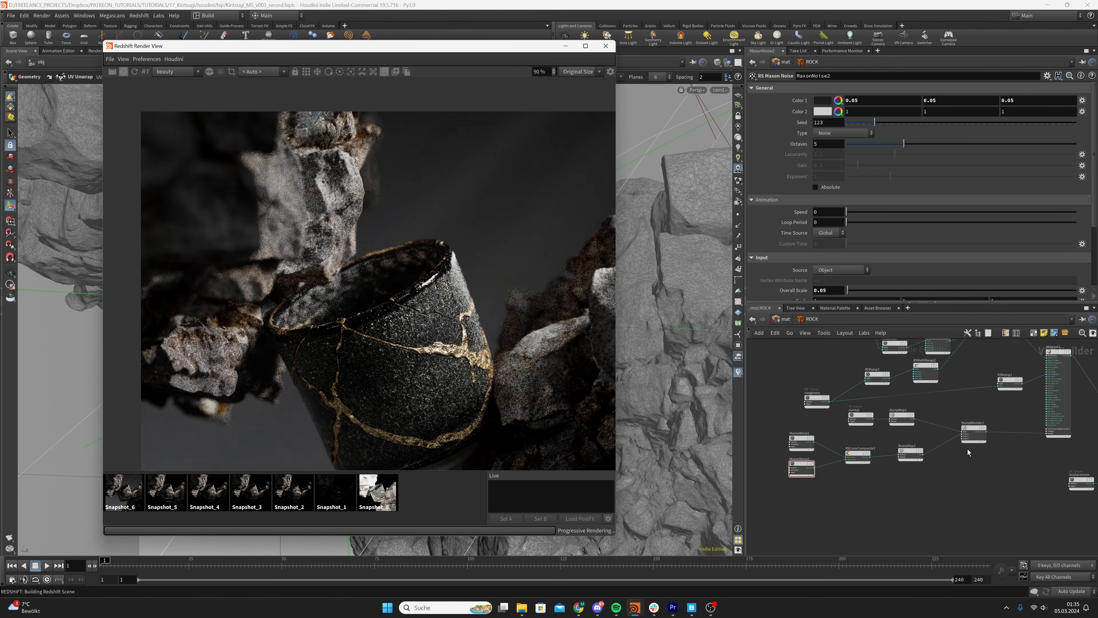
pyautogui.scroll(-2, 968, 449)
pyautogui.moveTo(968, 449); pyautogui.dragTo(908, 451, button='middle')
pyautogui.scroll(1, 908, 450)
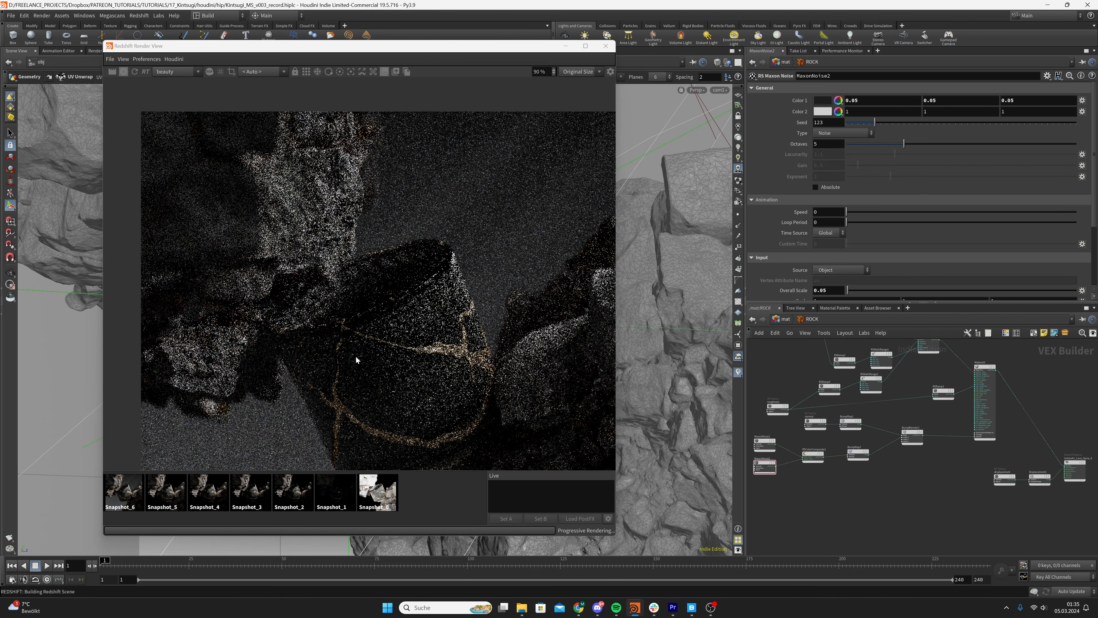
pyautogui.scroll(-1, 317, 320)
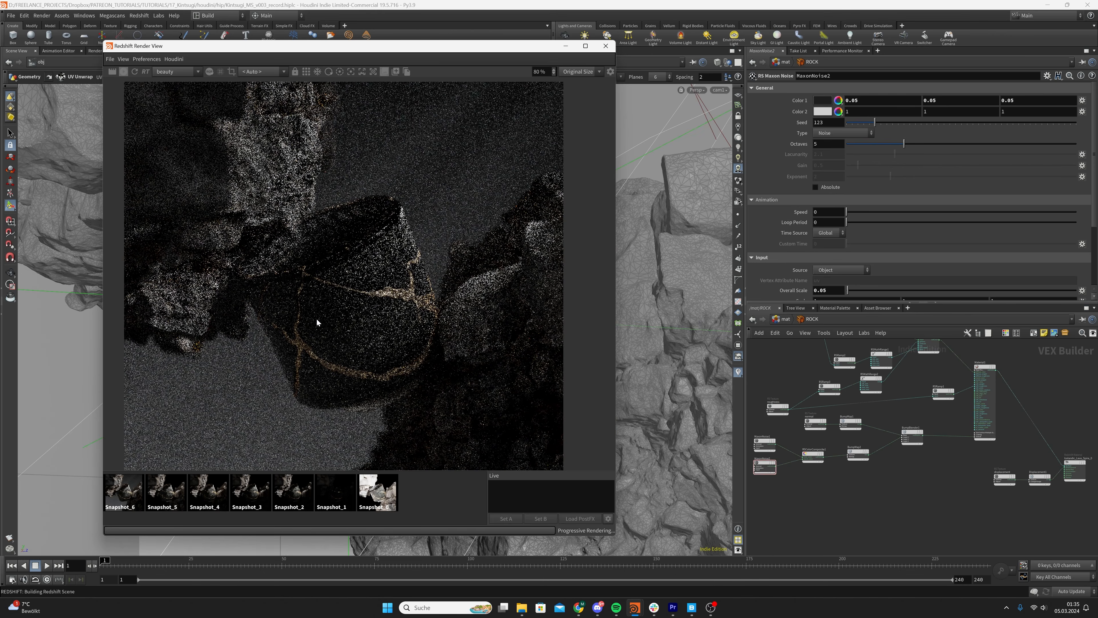
pyautogui.scroll(-1, 317, 321)
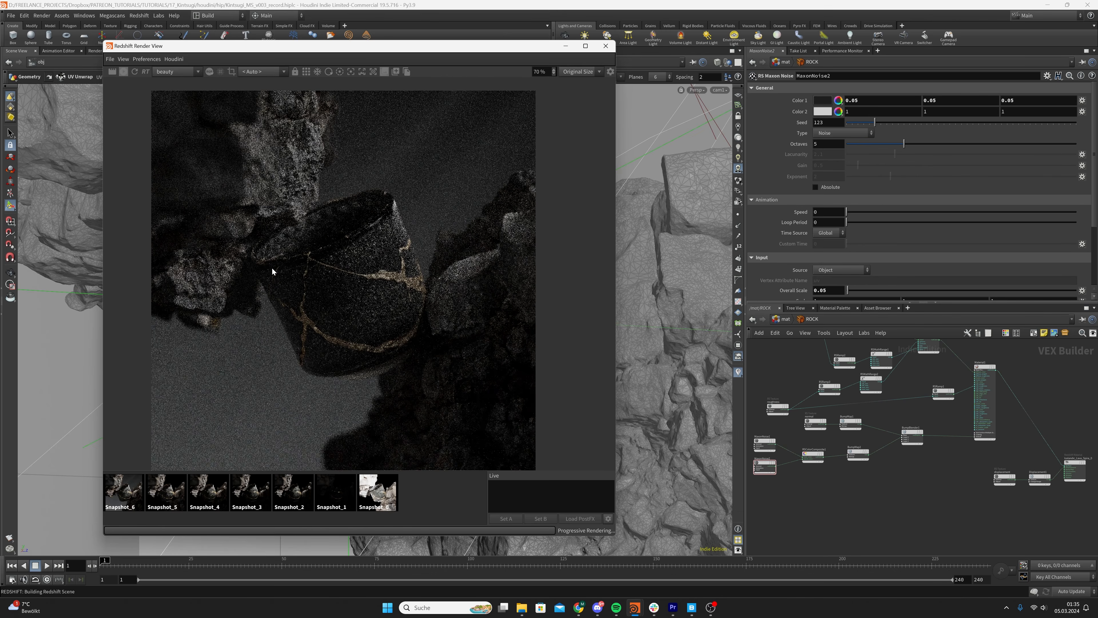
pyautogui.scroll(1, 272, 271)
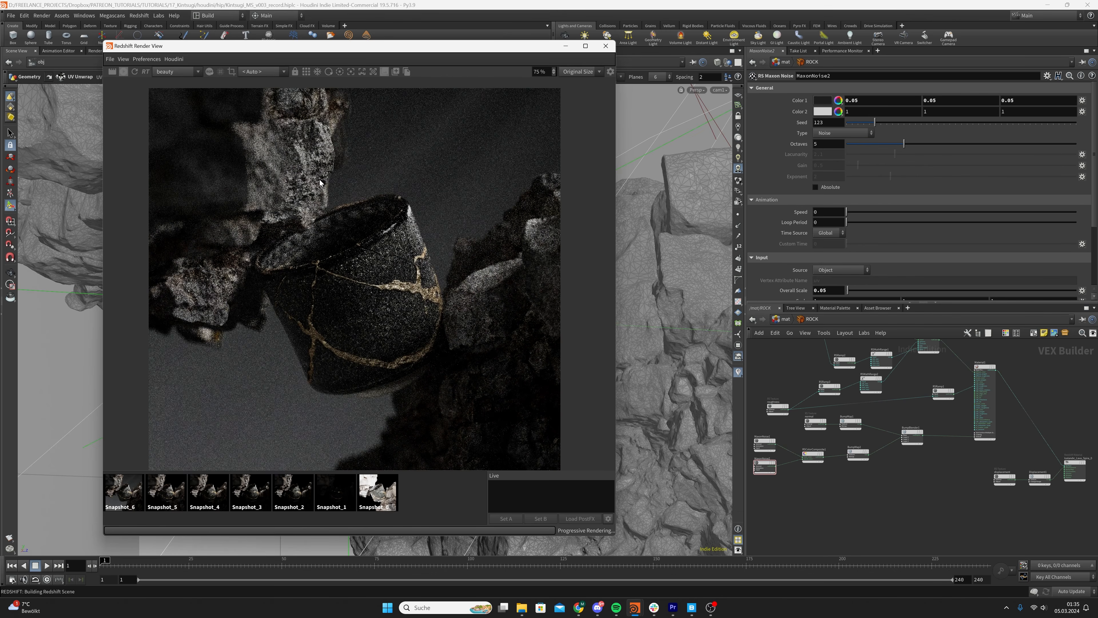
pyautogui.click(396, 73)
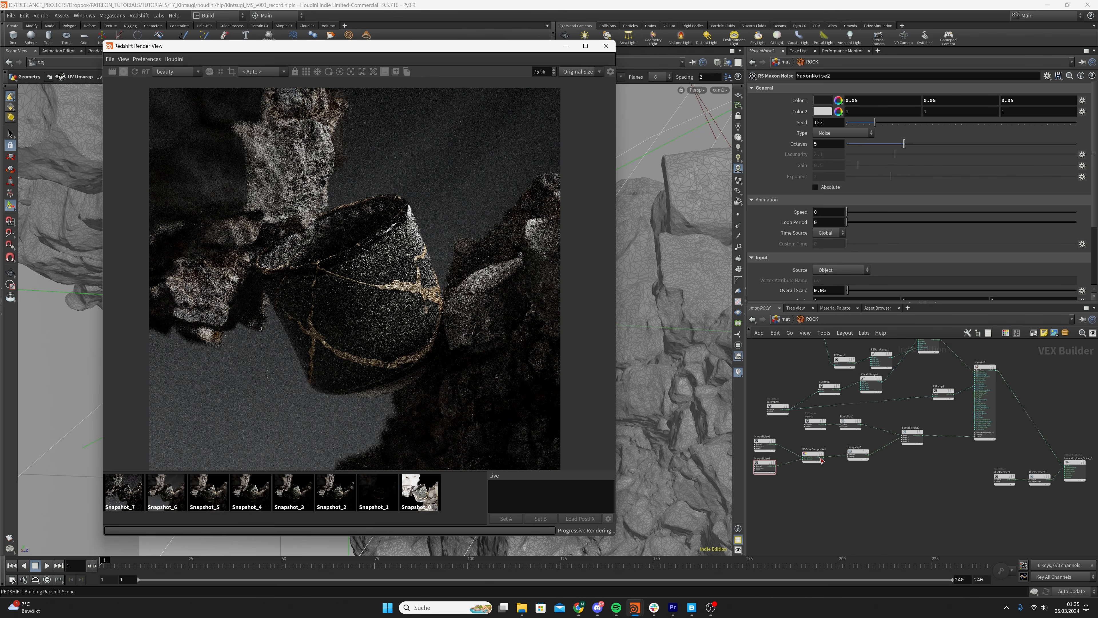
# Try connecting the output of MaxonNoise1 to BumpMap2
pyautogui.scroll(3, 821, 460)
pyautogui.moveTo(817, 466); pyautogui.dragTo(933, 465, button='middle')
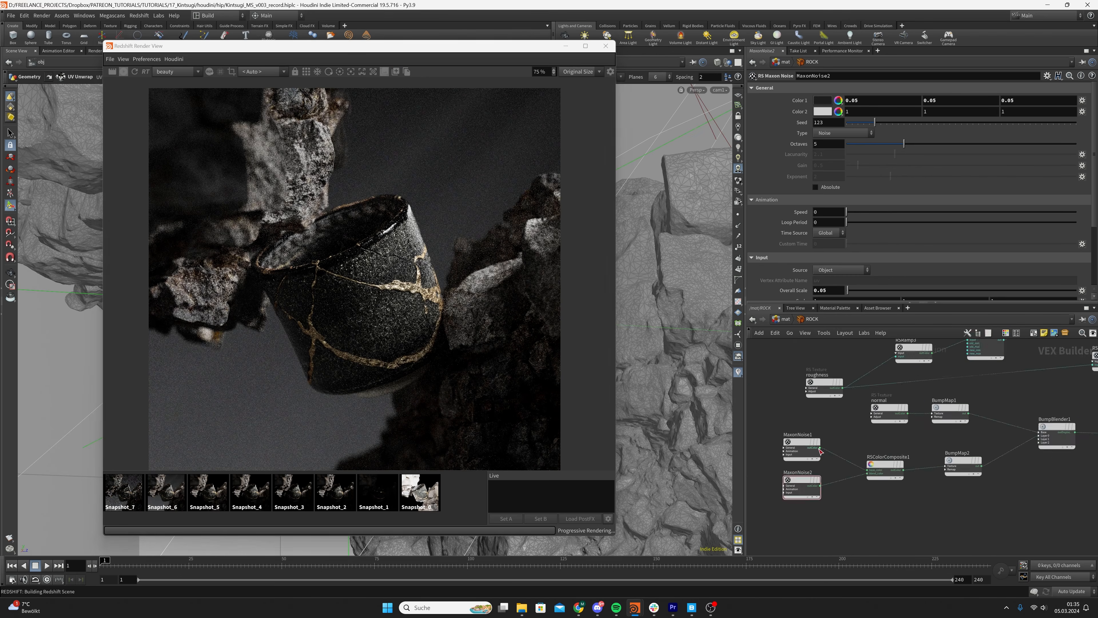
pyautogui.moveTo(820, 448); pyautogui.dragTo(960, 477)
pyautogui.moveTo(926, 438); pyautogui.dragTo(919, 448)
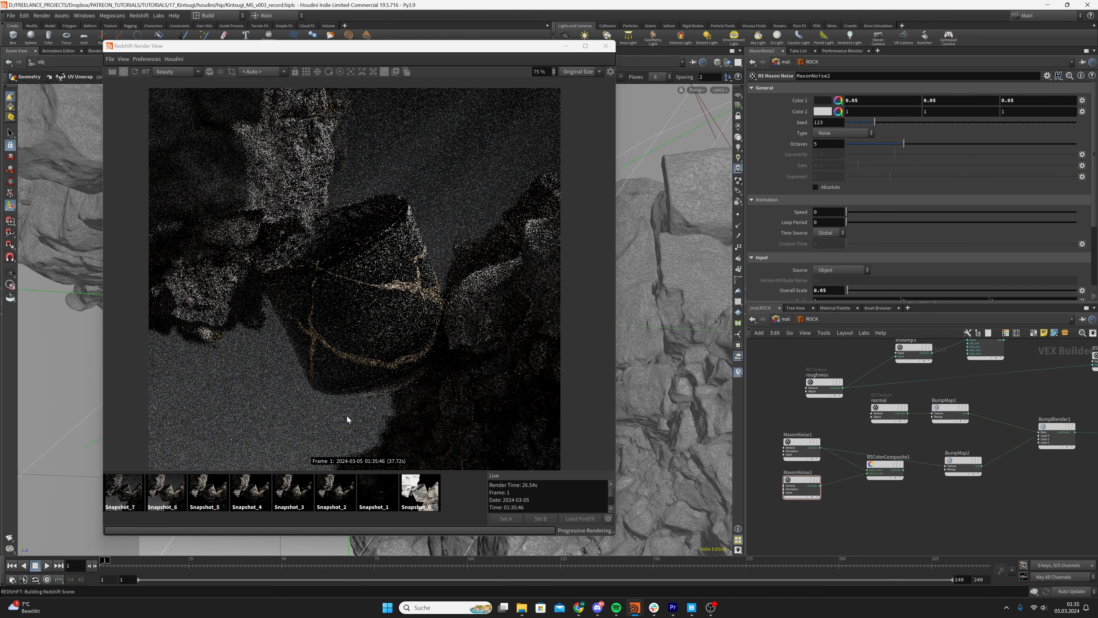
# Compare the updated live render with Snapshot_7, examining the rock surface up close and in the full frame
pyautogui.scroll(-1, 347, 419)
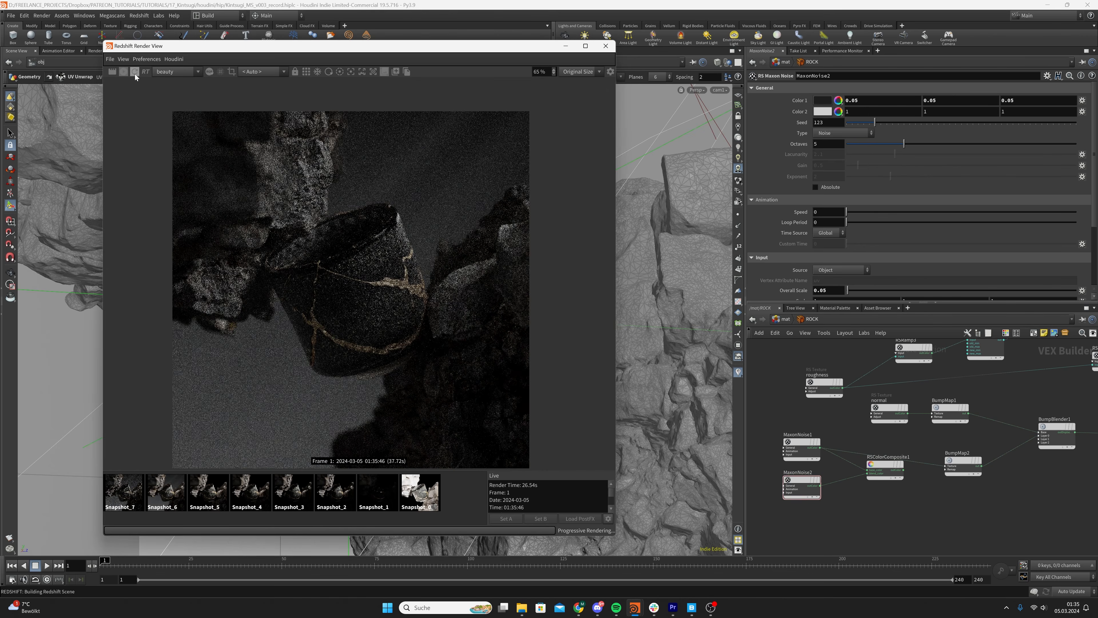
pyautogui.click(443, 493)
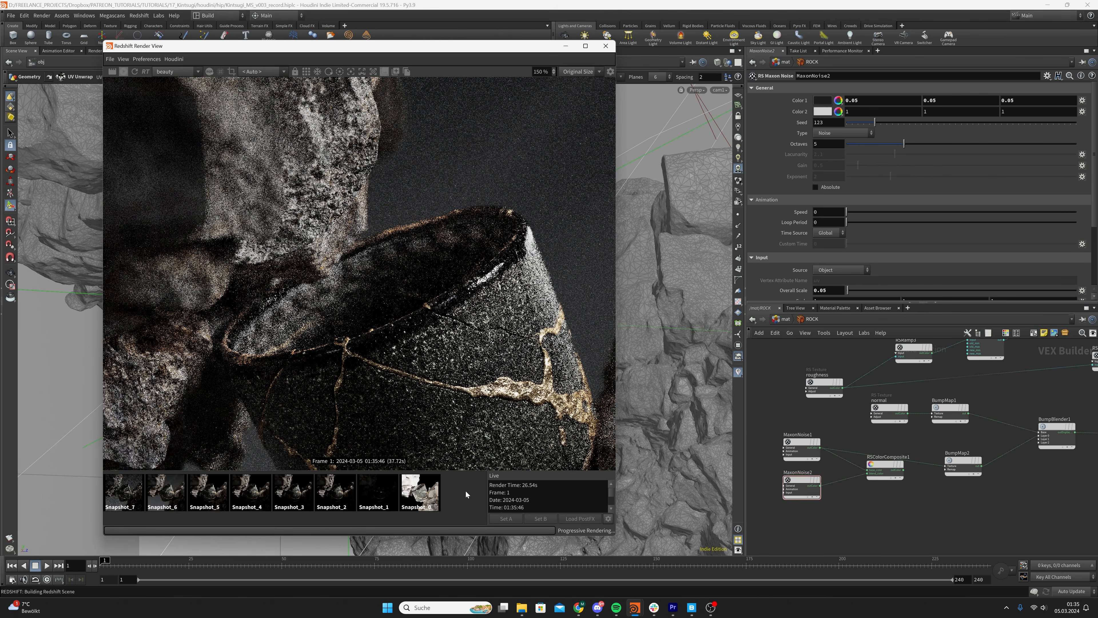
pyautogui.click(465, 490)
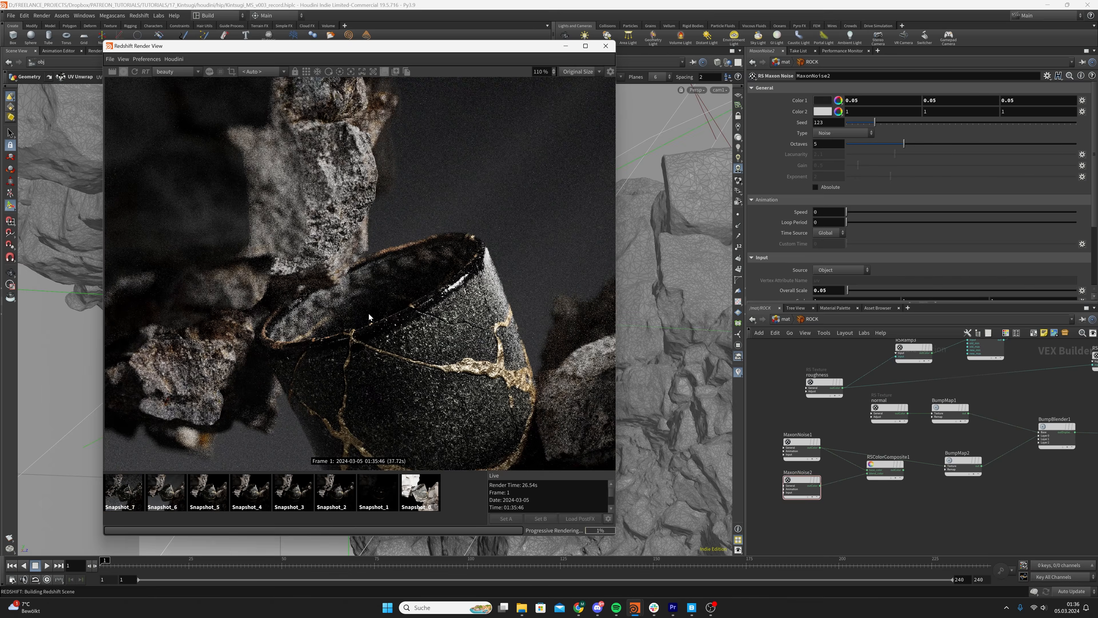
pyautogui.click(115, 495)
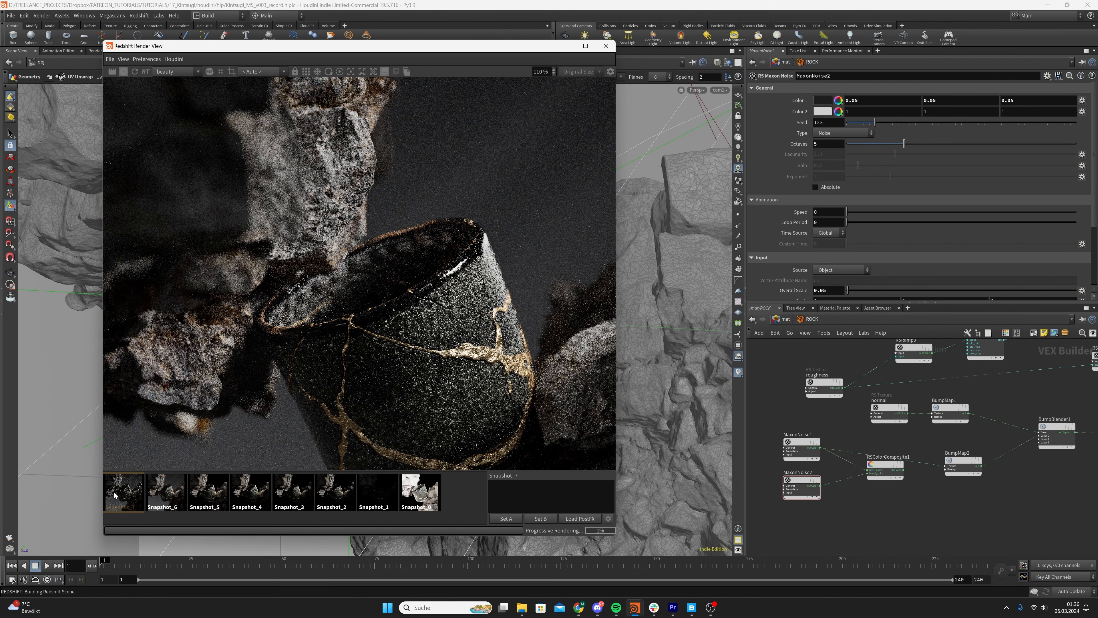
pyautogui.click(460, 500)
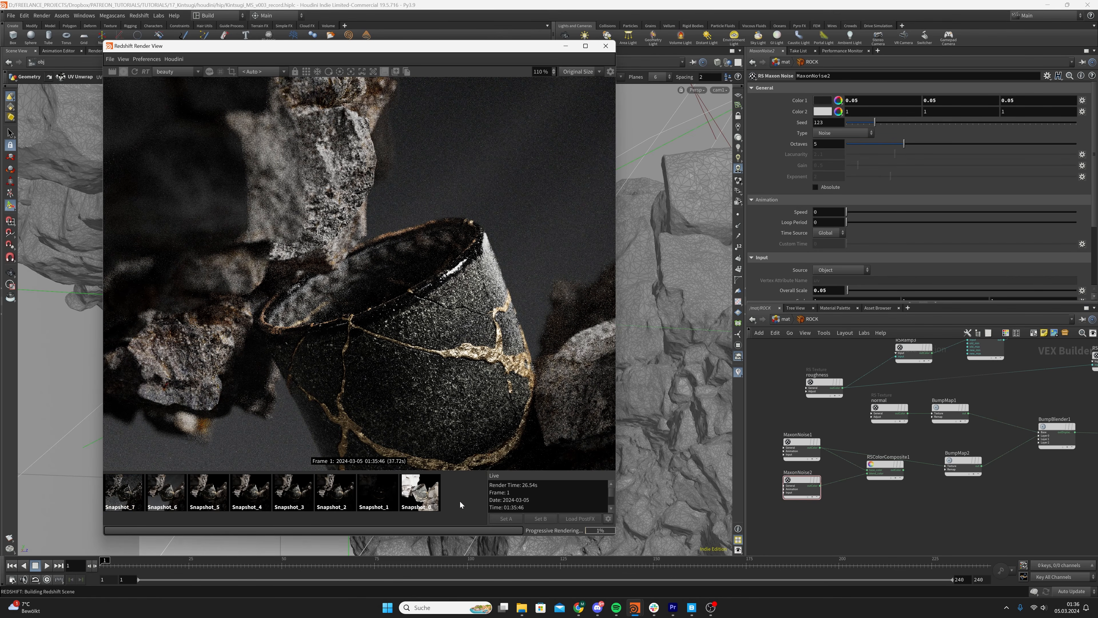
pyautogui.scroll(-2, 438, 374)
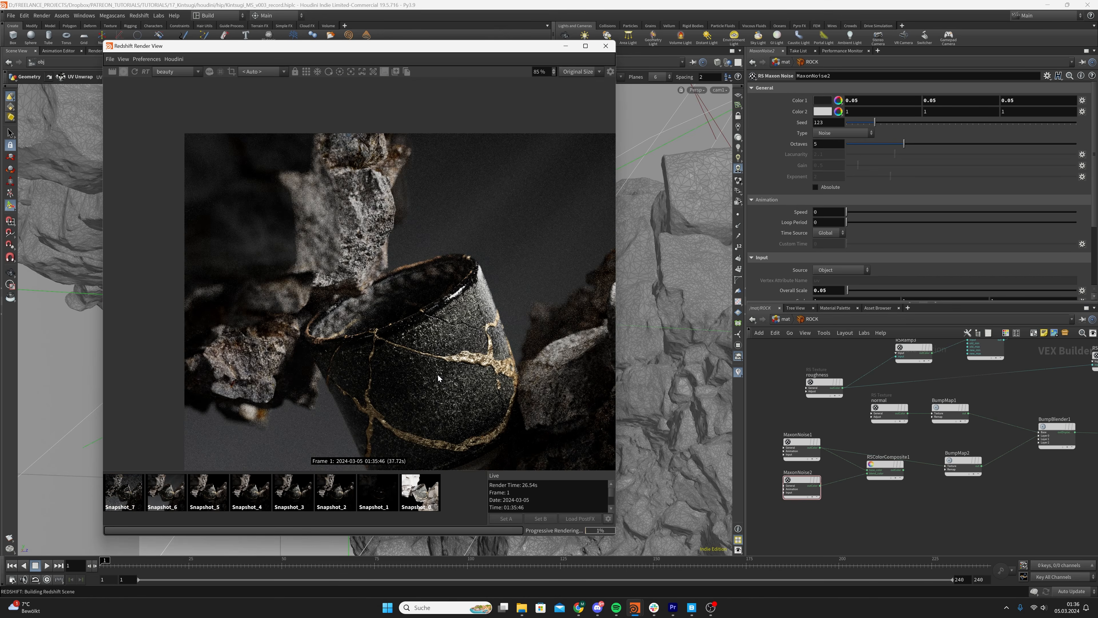
pyautogui.scroll(-1, 438, 374)
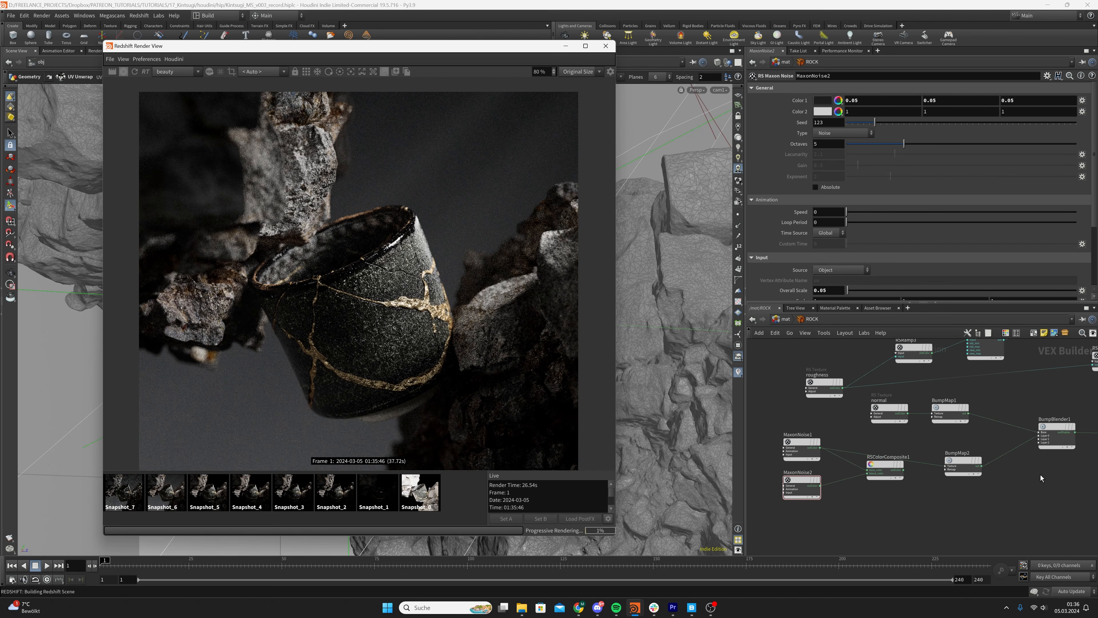
# Save the scene and paste two more chains of Maxon Noise, color composite and bump map nodes below the existing one
pyautogui.scroll(-1, 1041, 475)
pyautogui.hotkey('ctrl', 's')
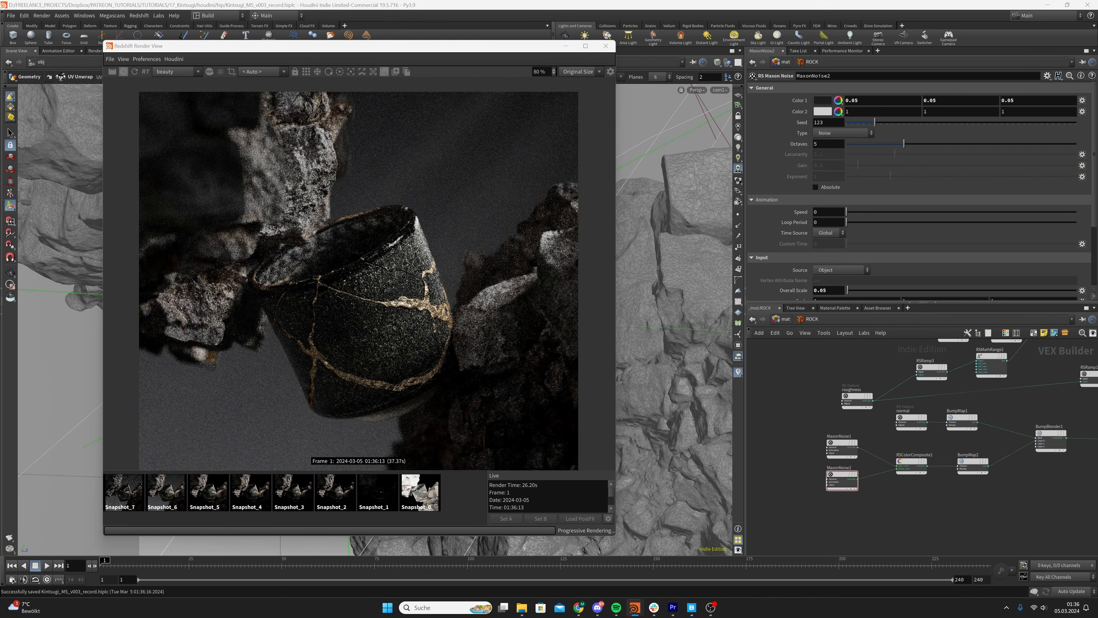
pyautogui.scroll(-2, 912, 511)
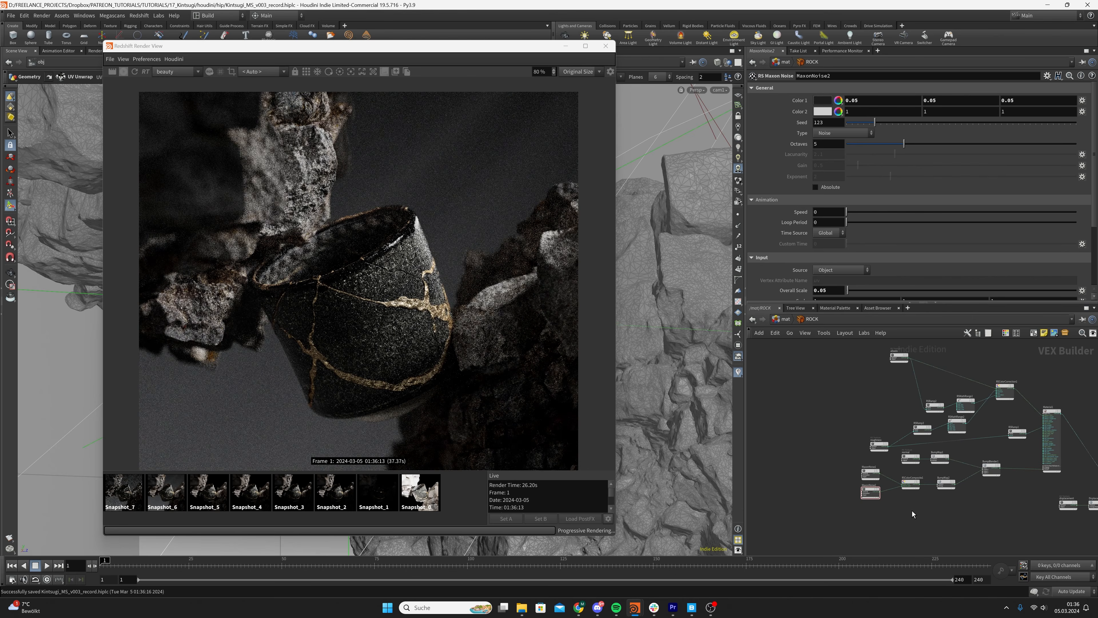
pyautogui.hotkey('ctrl', 'v')
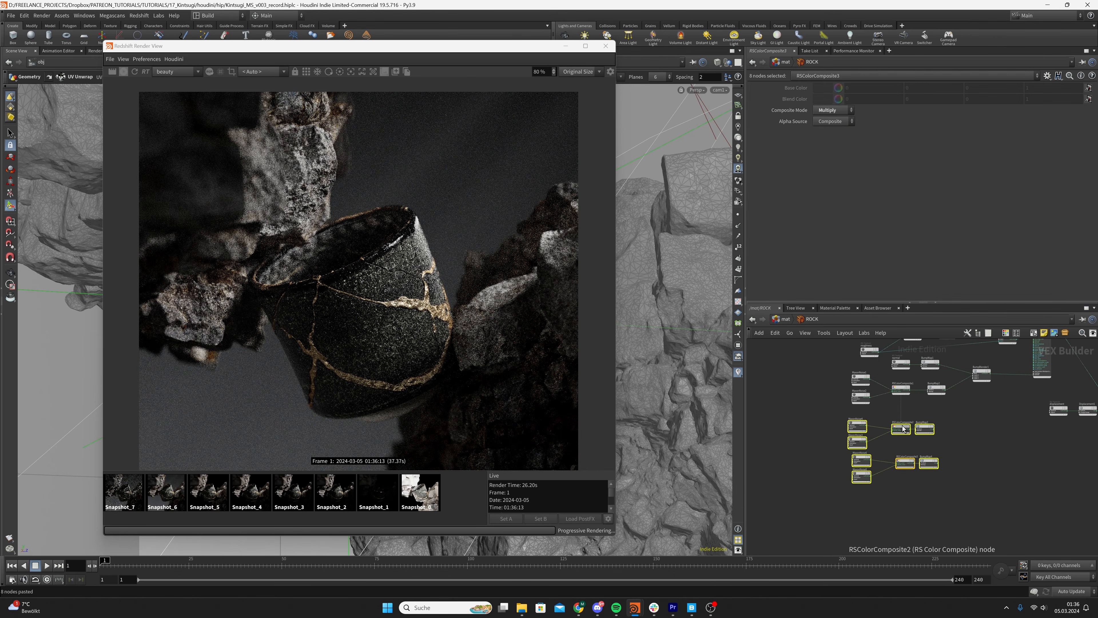
pyautogui.moveTo(903, 428); pyautogui.dragTo(909, 427)
pyautogui.scroll(2, 839, 411)
# Examine the settings of the original and pasted Maxon Noise nodes and inspect the rock's bump detail in the render
pyautogui.click(864, 427)
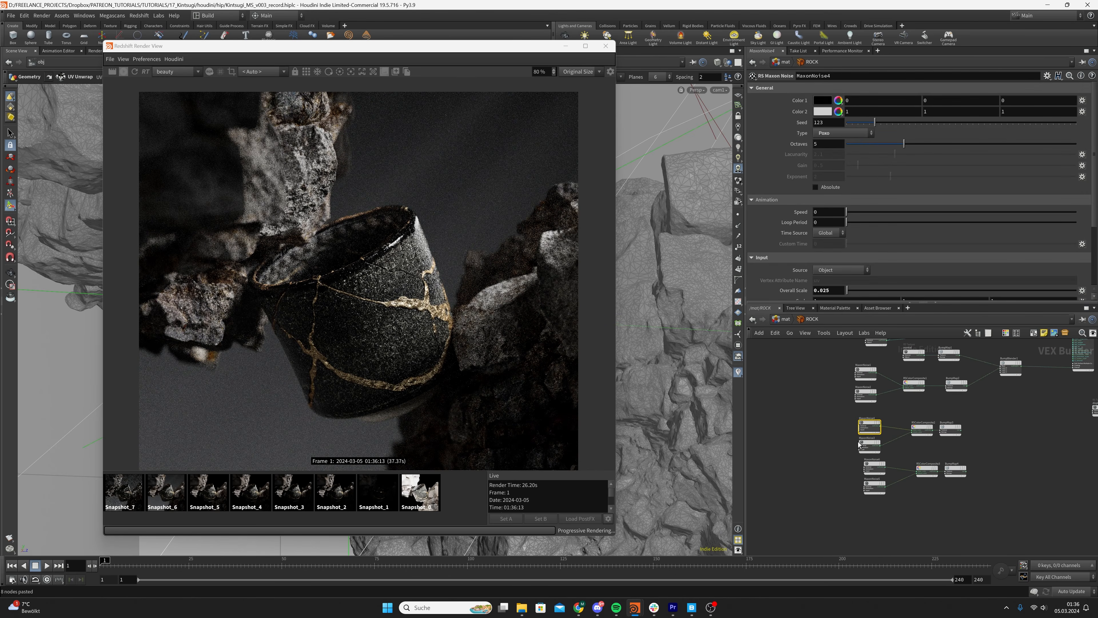
pyautogui.click(861, 446)
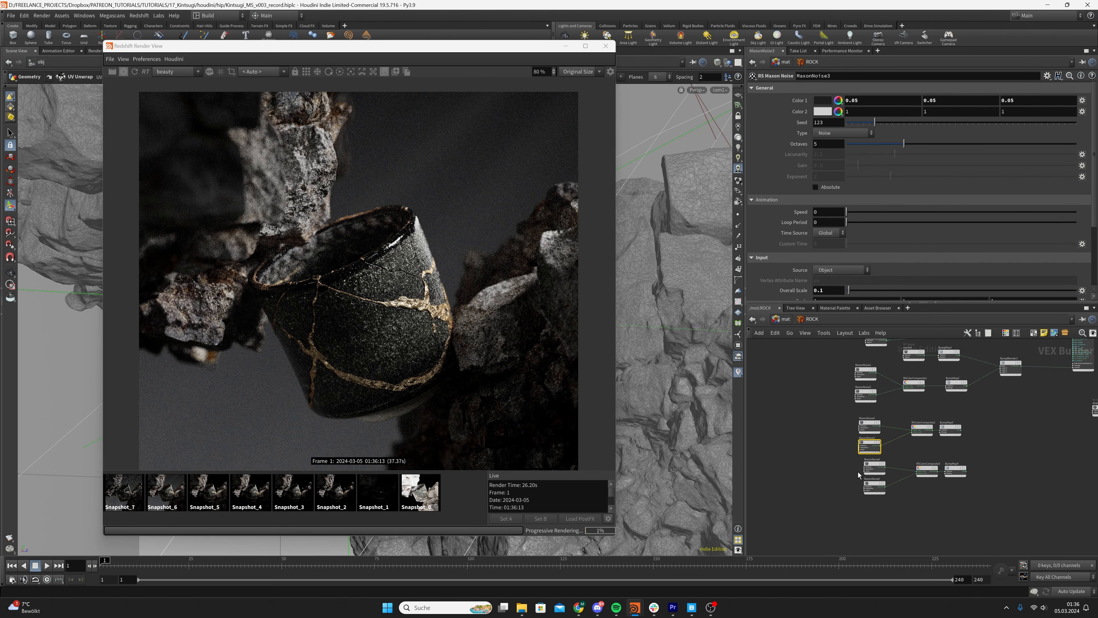
pyautogui.click(846, 366)
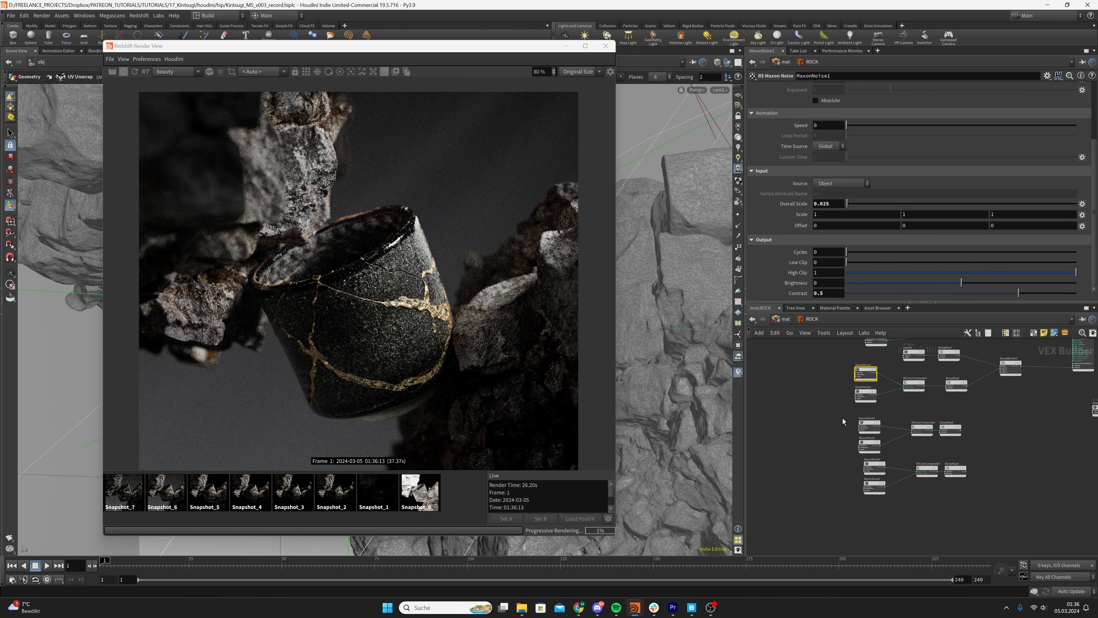
pyautogui.click(870, 444)
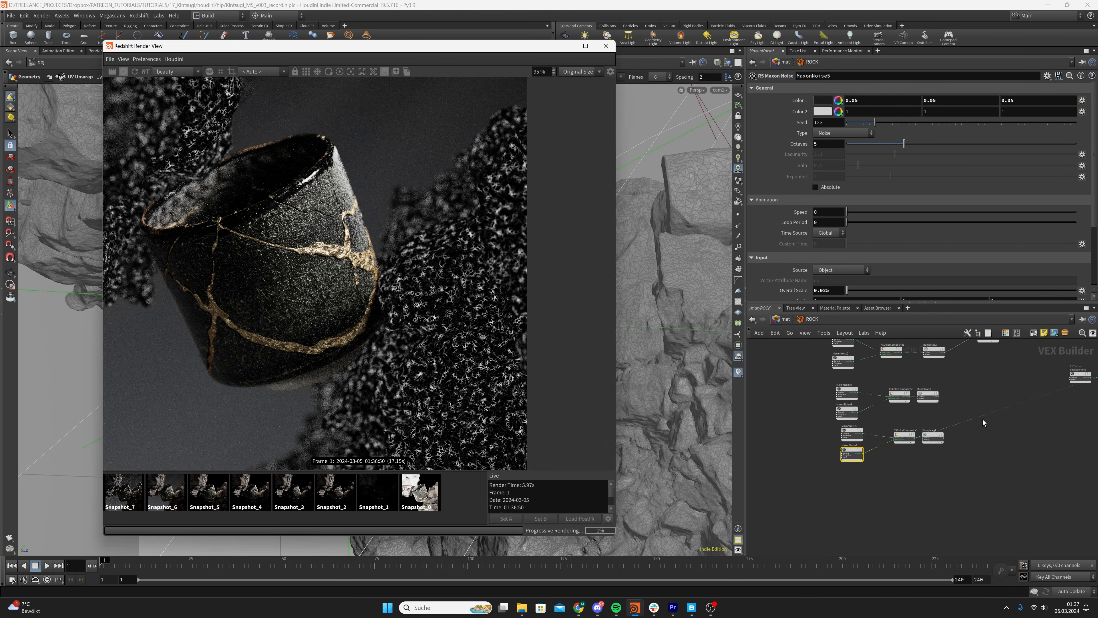
pyautogui.scroll(3, 983, 418)
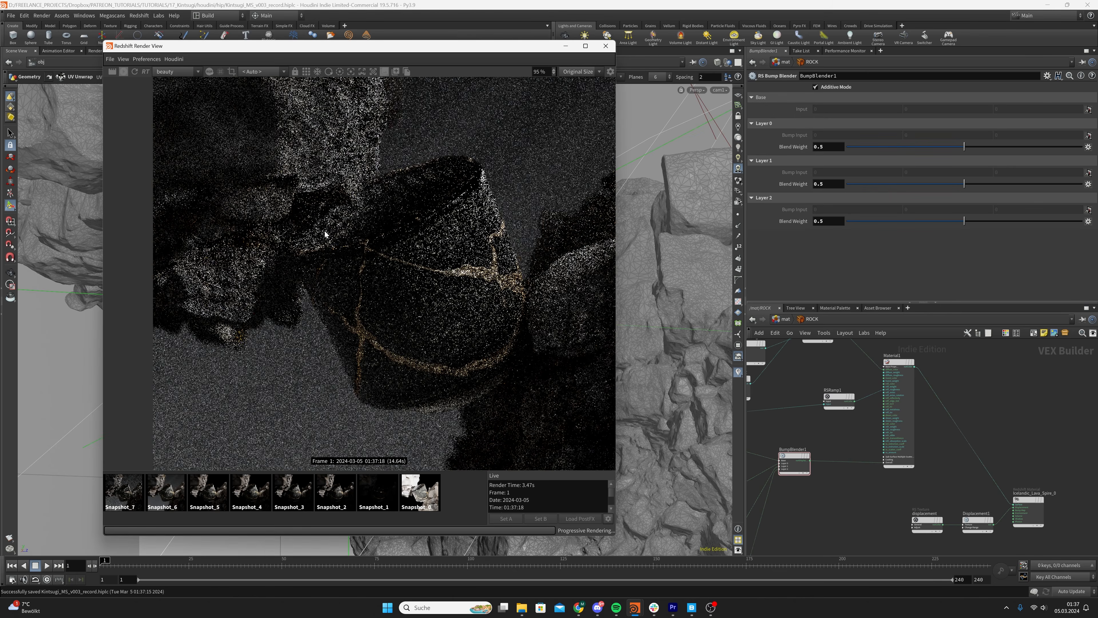
pyautogui.scroll(-3, 325, 233)
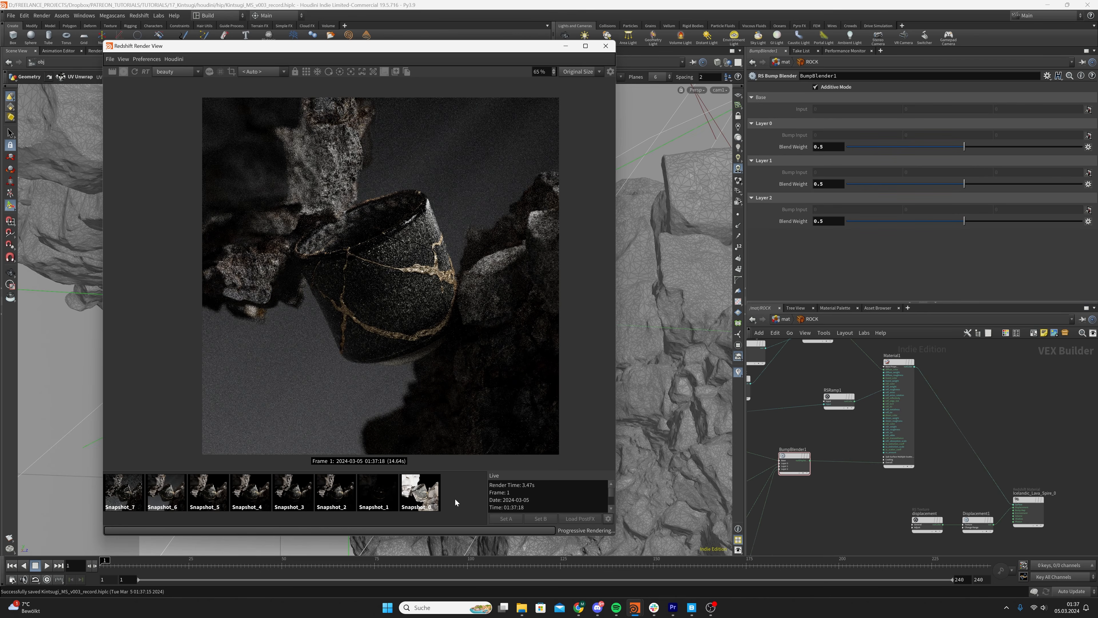
# Compare the live render with the earlier snapshots, inspecting the rocks and cup at different magnifications
pyautogui.click(432, 504)
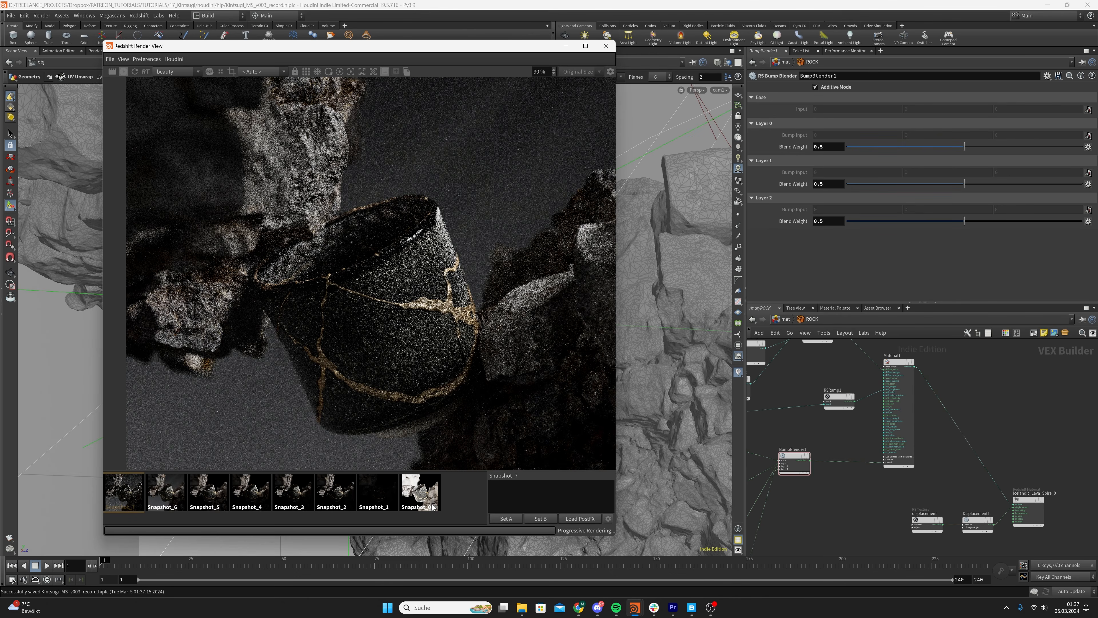
pyautogui.click(432, 507)
pyautogui.scroll(-2, 450, 273)
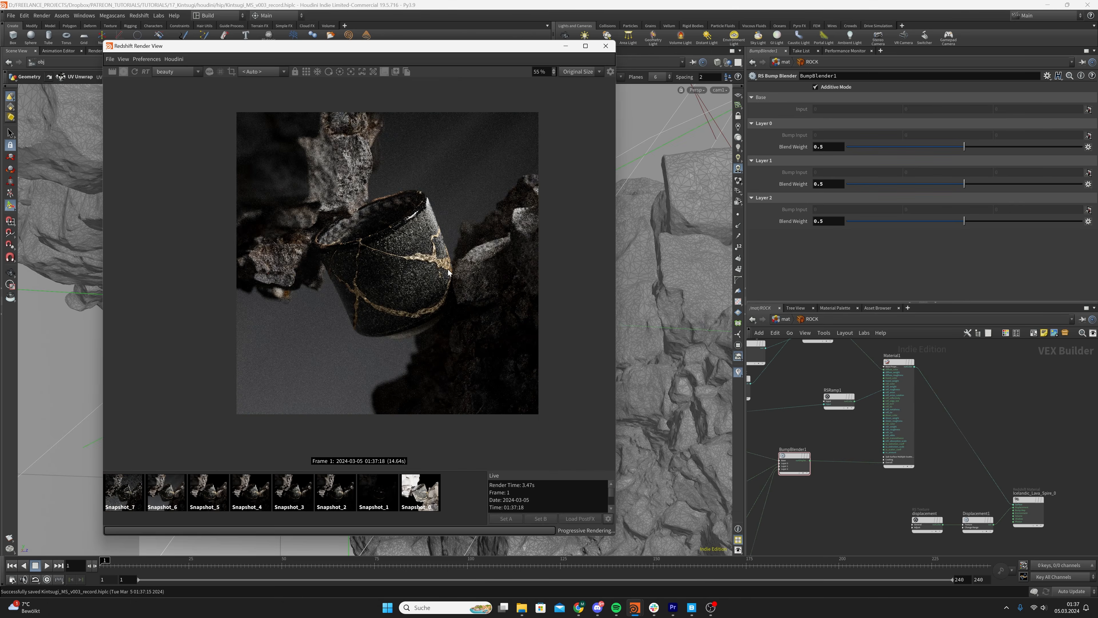
pyautogui.scroll(1, 449, 273)
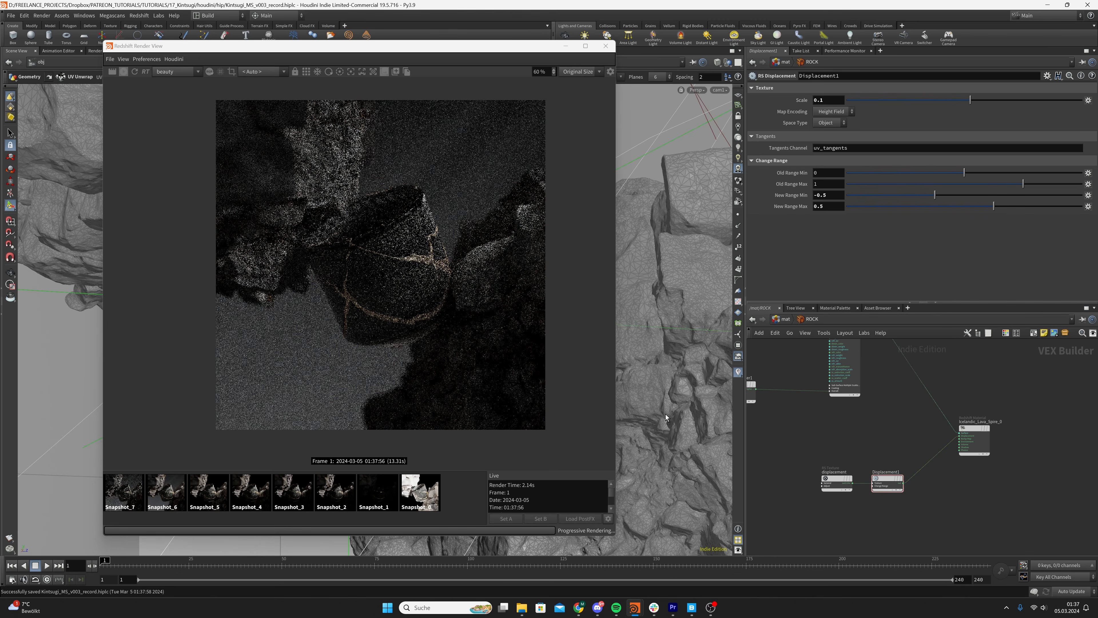
pyautogui.scroll(1, 360, 231)
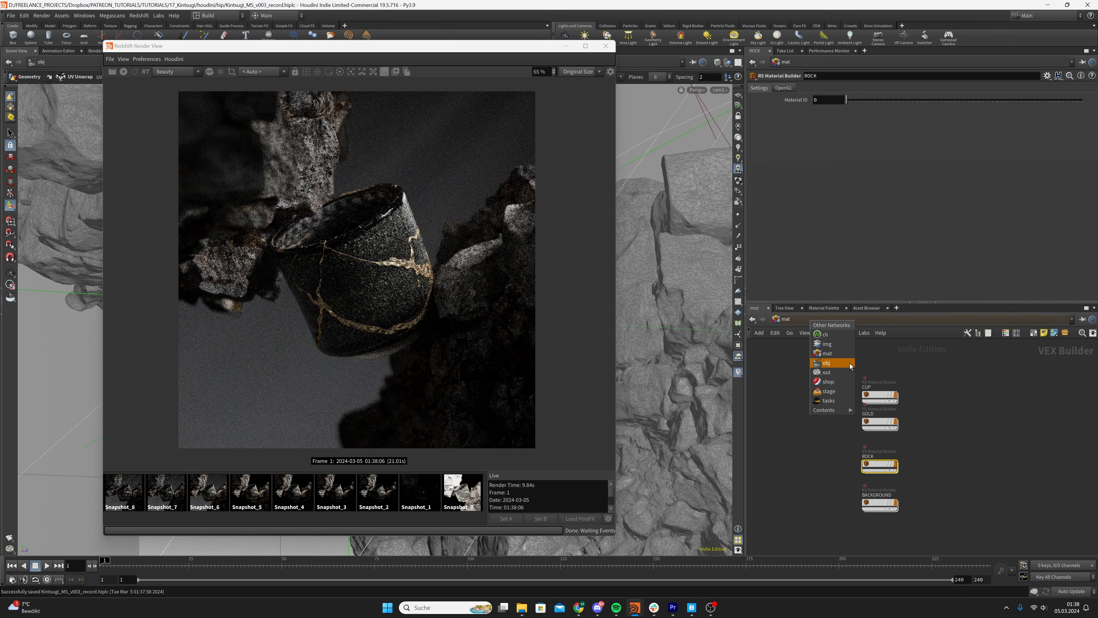
# Save the scene and open the Redshift tessellation and displacement settings of the ROCK and ROCK2 objects at object level
pyautogui.click(849, 364)
pyautogui.hotkey('ctrl', 's')
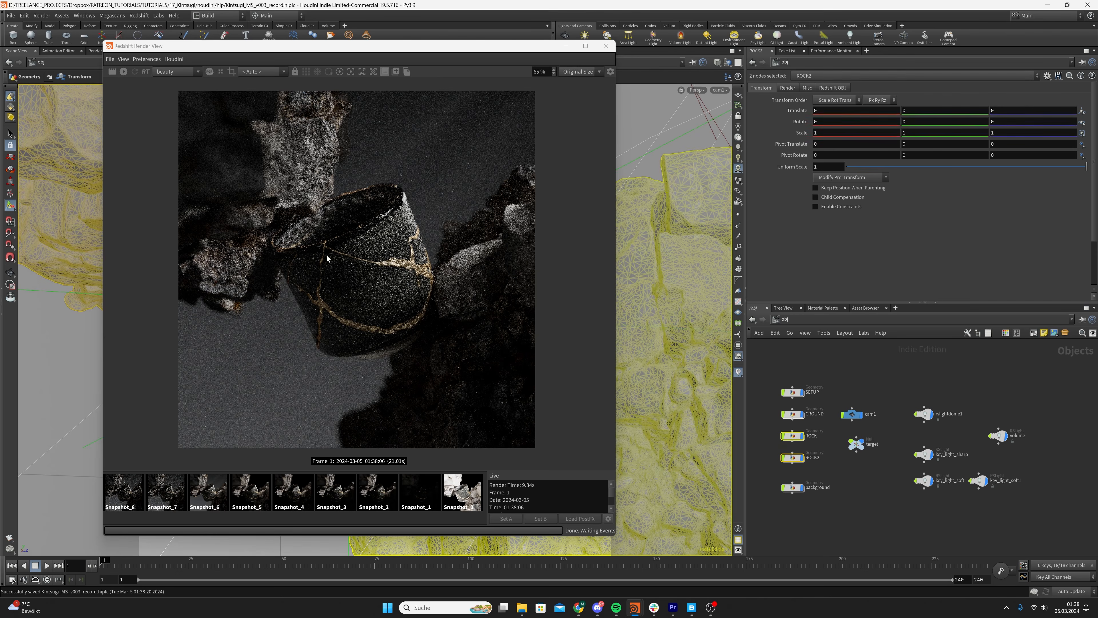
pyautogui.click(833, 87)
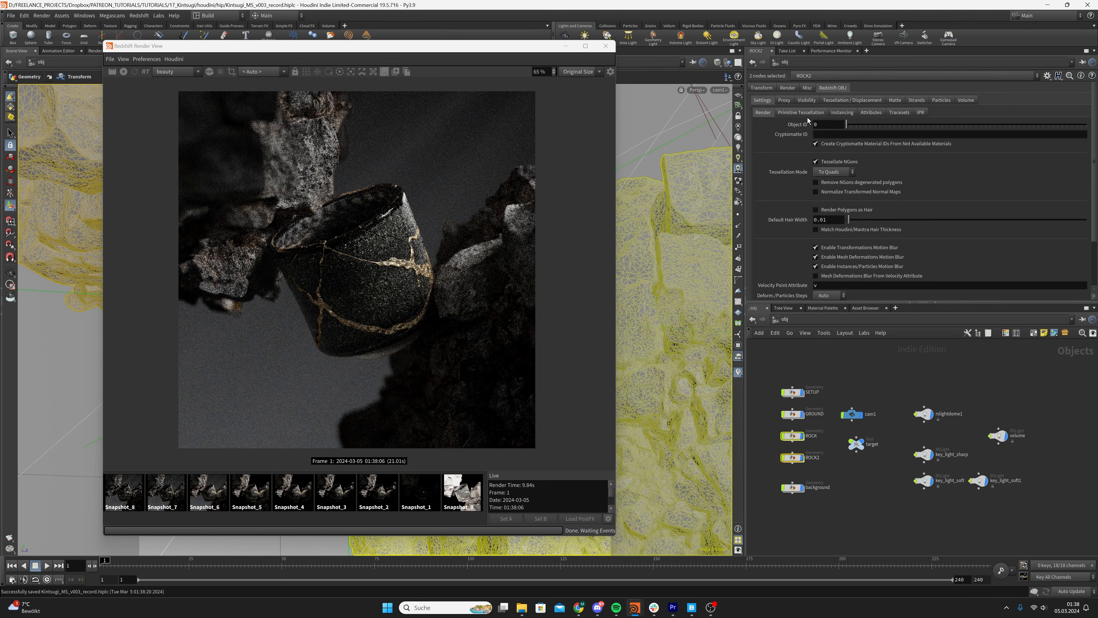
pyautogui.click(852, 100)
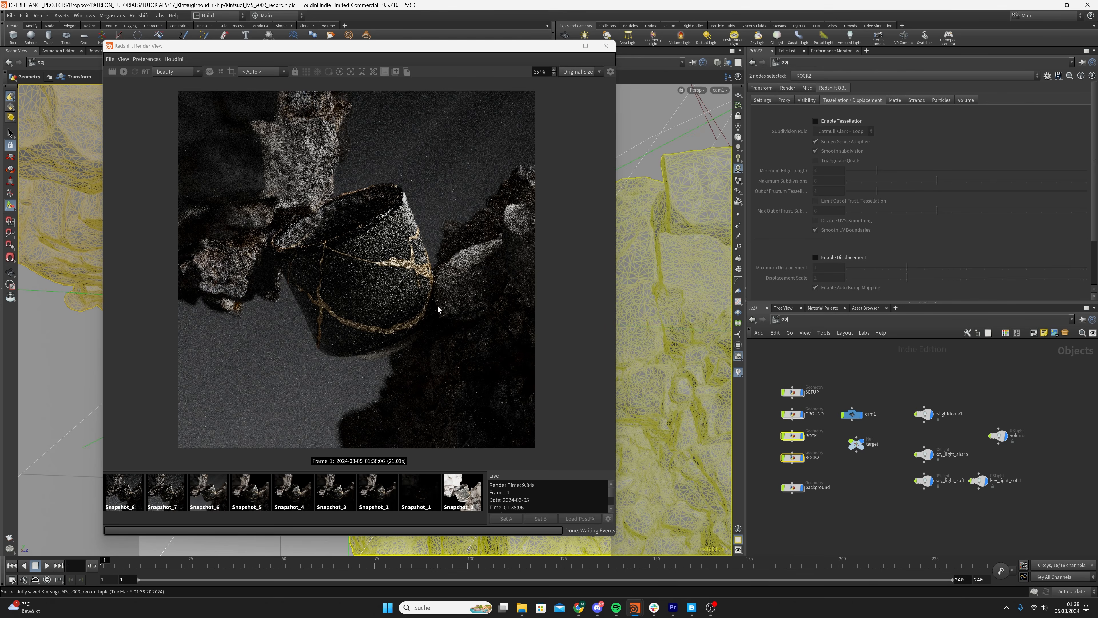
# Delete the two oldest snapshots, Snapshot_0 and Snapshot_1, and return to the live render
pyautogui.click(467, 491)
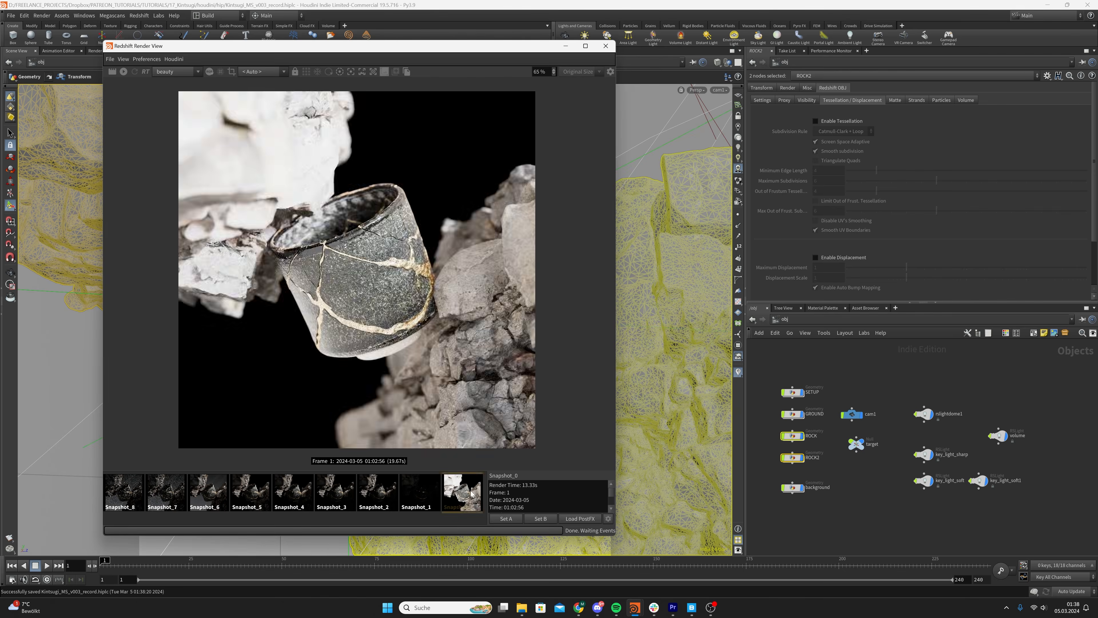
pyautogui.press('Delete')
pyautogui.press('Delete')
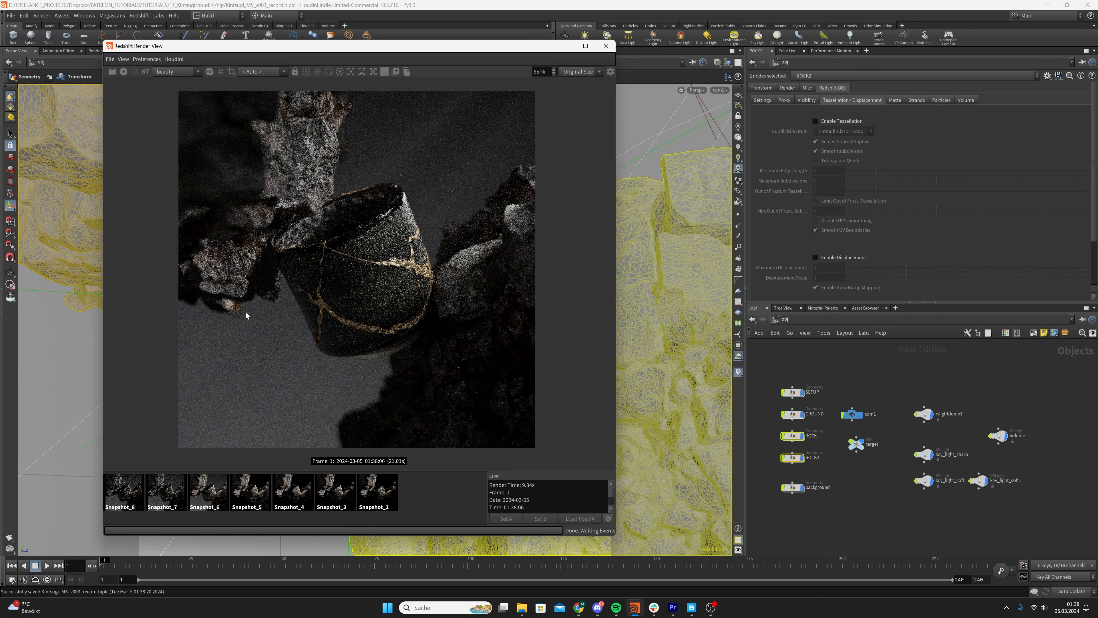
pyautogui.click(434, 495)
# Examine the tessellation and displacement settings of the geometry objects, first together and then for ROCK2 and ROCK individually
pyautogui.moveTo(771, 448); pyautogui.dragTo(813, 470)
pyautogui.moveTo(762, 429); pyautogui.dragTo(795, 468)
pyautogui.moveTo(764, 379); pyautogui.dragTo(820, 455)
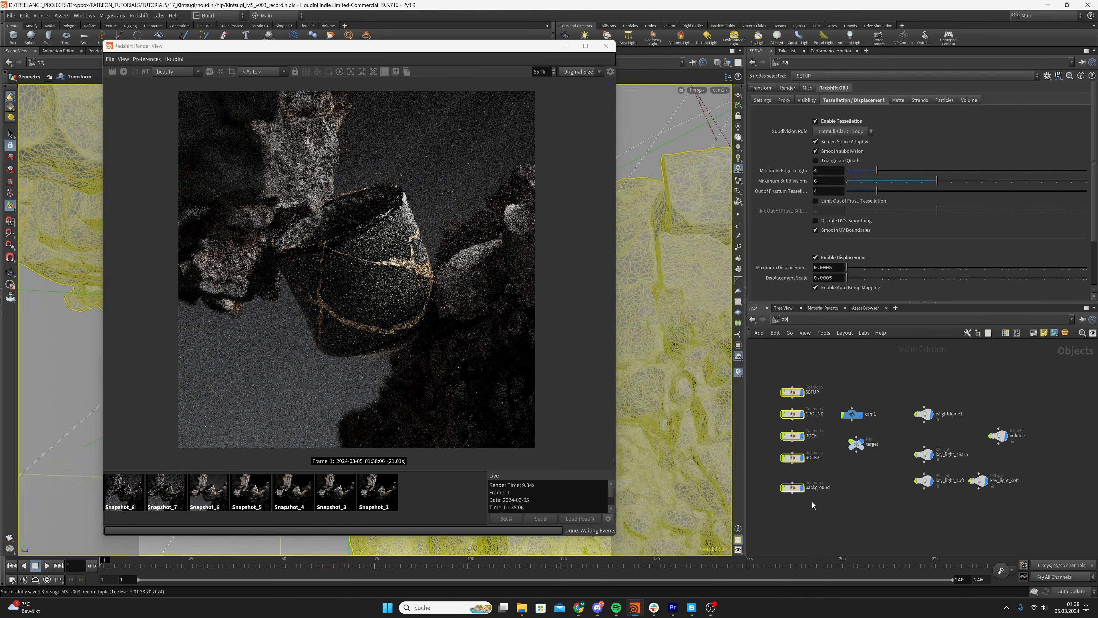
pyautogui.click(828, 473)
pyautogui.click(787, 457)
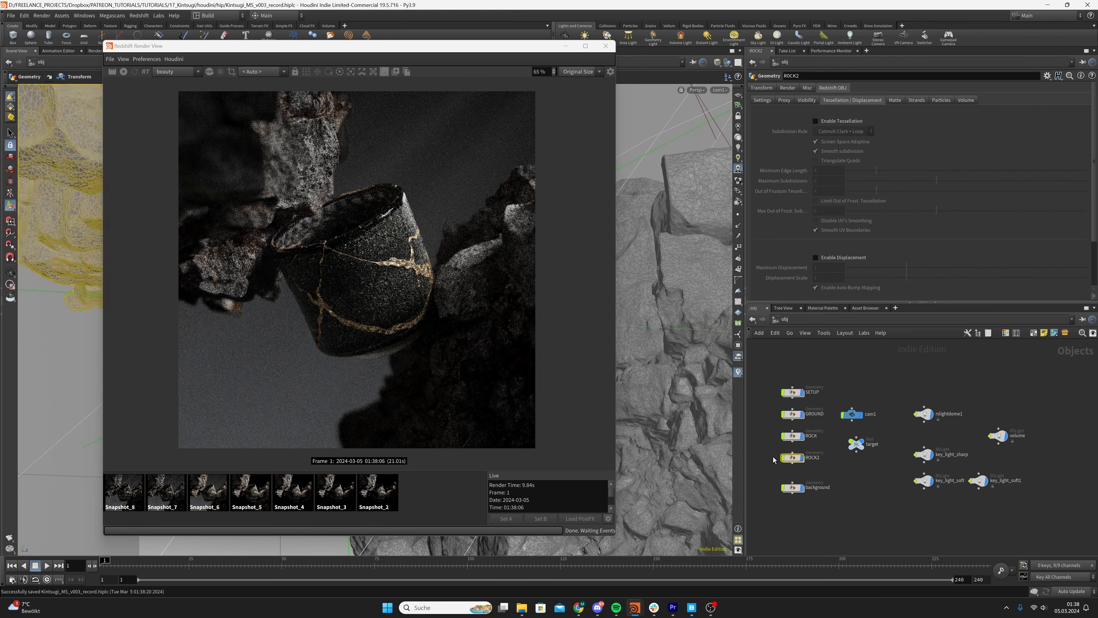
pyautogui.moveTo(799, 438); pyautogui.dragTo(800, 438)
pyautogui.click(839, 473)
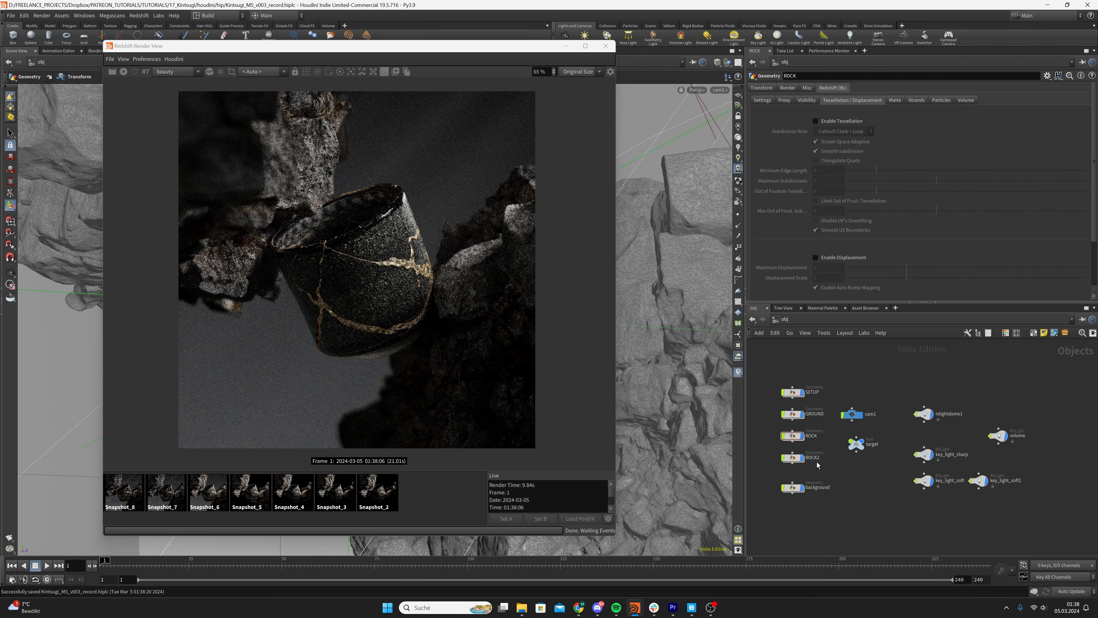
# Enable displacement on the ROCK object with maximum displacement and displacement scale both set to 0.001
pyautogui.click(783, 435)
pyautogui.click(812, 258)
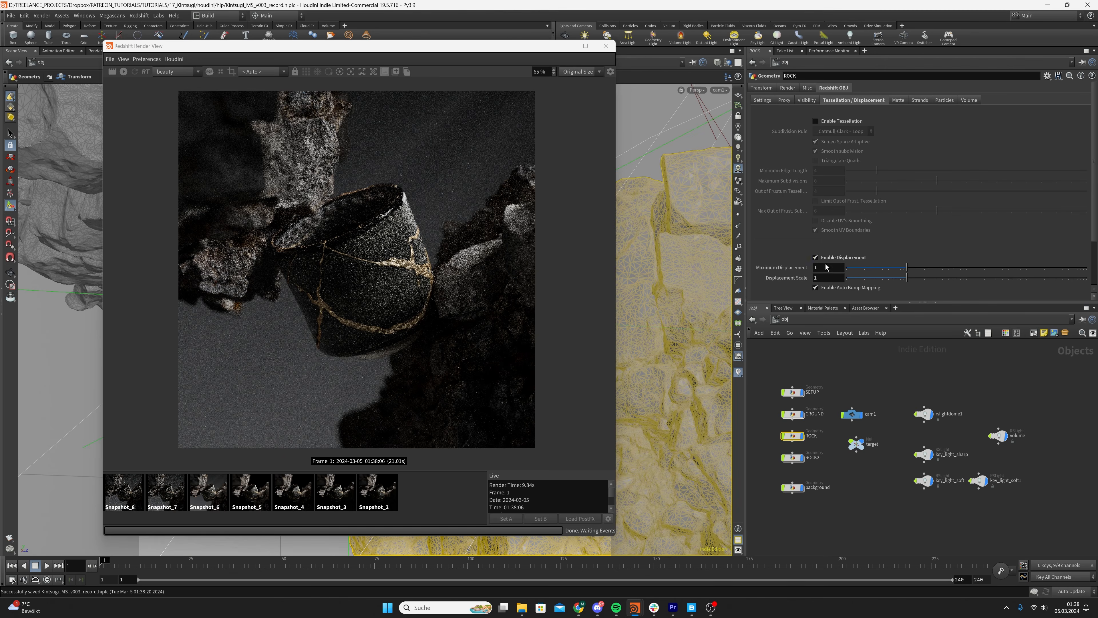
pyautogui.write('0.')
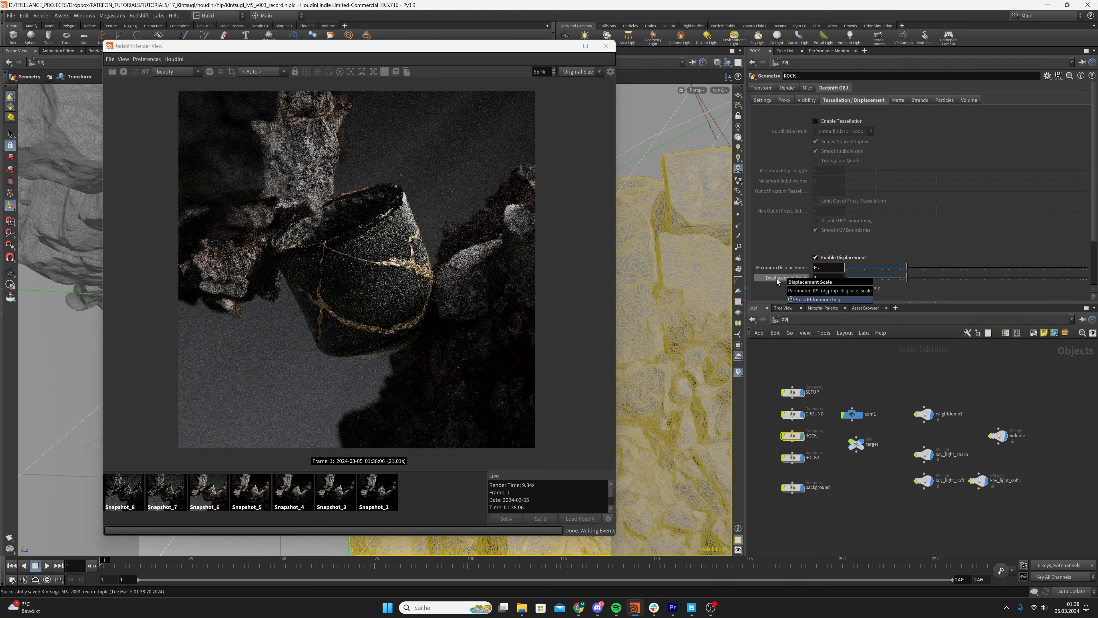
pyautogui.write('001')
pyautogui.press('Return')
pyautogui.hotkey('ctrl', 'c')
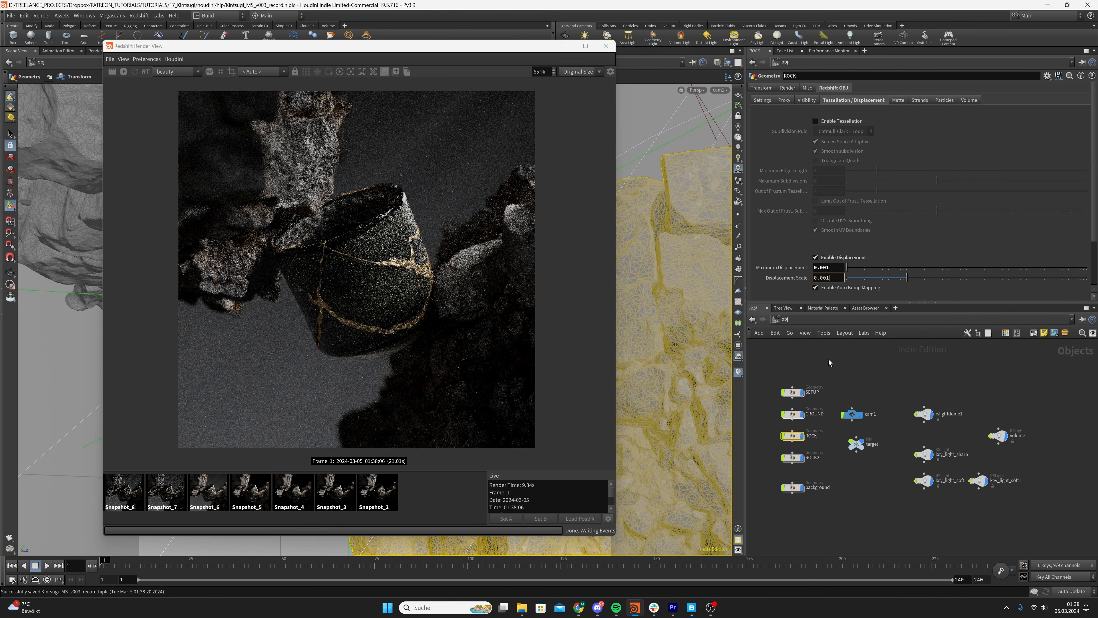
# Enable displacement on the ROCK2 object and give it the same 0.001 maximum displacement and displacement scale
pyautogui.click(792, 458)
pyautogui.click(815, 257)
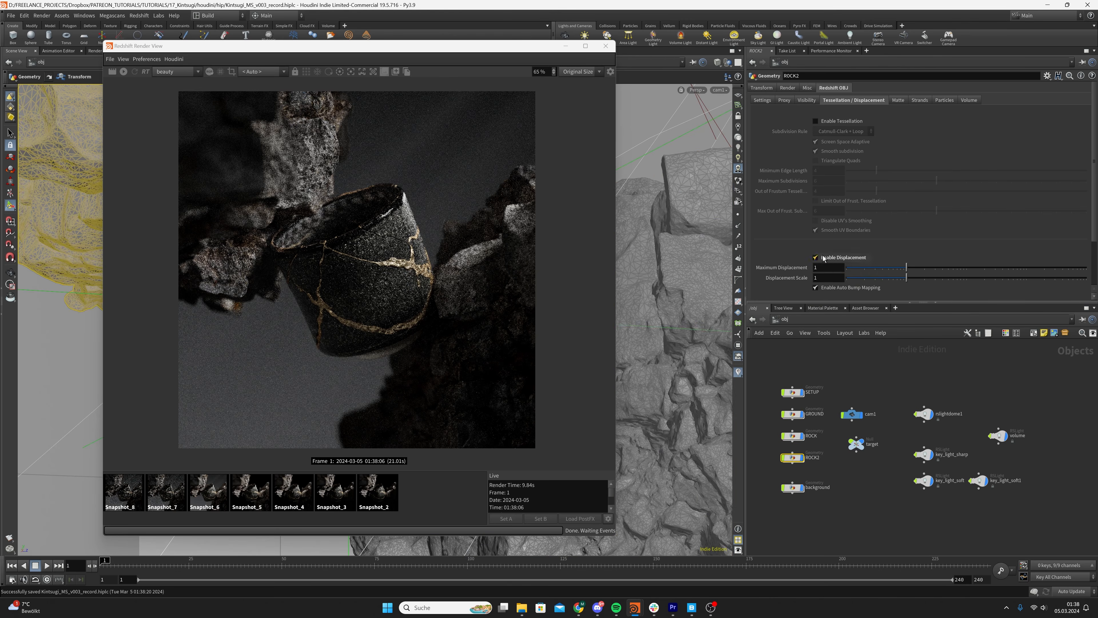
pyautogui.hotkey('ctrl', 'v')
pyautogui.press('Return')
pyautogui.doubleClick(818, 279)
pyautogui.hotkey('ctrl', 'v')
pyautogui.click(825, 354)
# Enable tessellation on ROCK and ROCK2 together, start the live render and enlarge the render window
pyautogui.moveTo(776, 440); pyautogui.dragTo(800, 462)
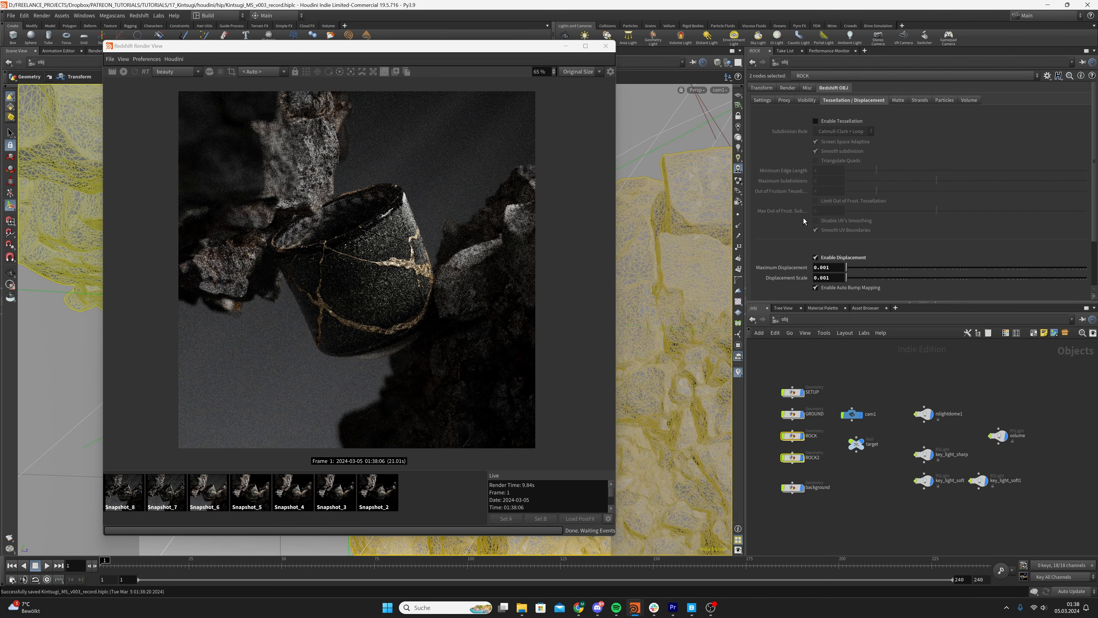
pyautogui.click(816, 121)
pyautogui.click(850, 482)
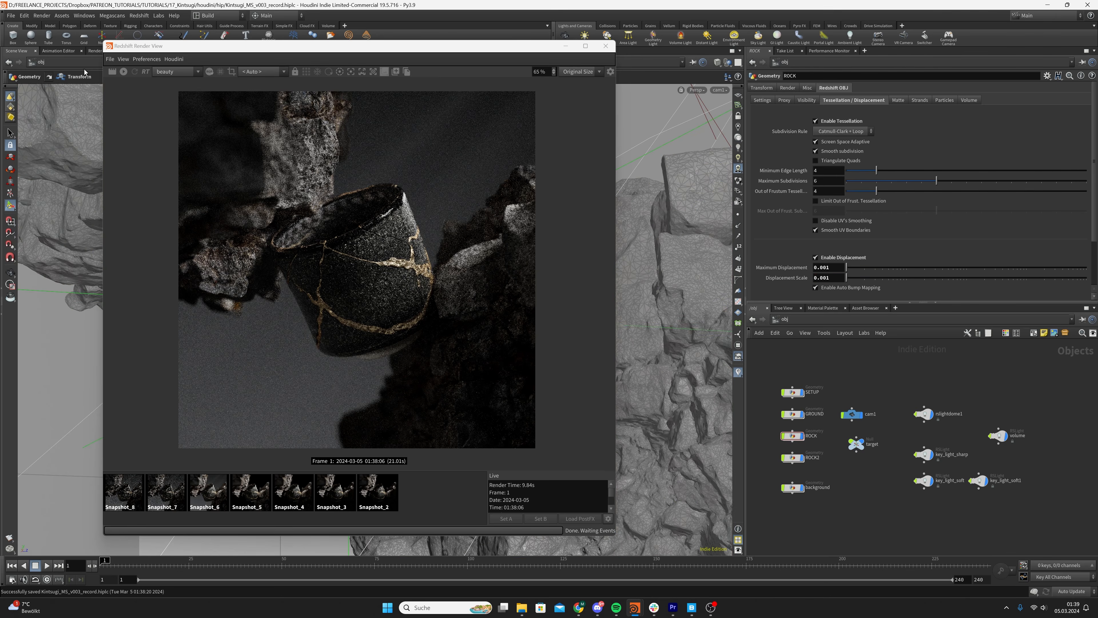
pyautogui.click(123, 72)
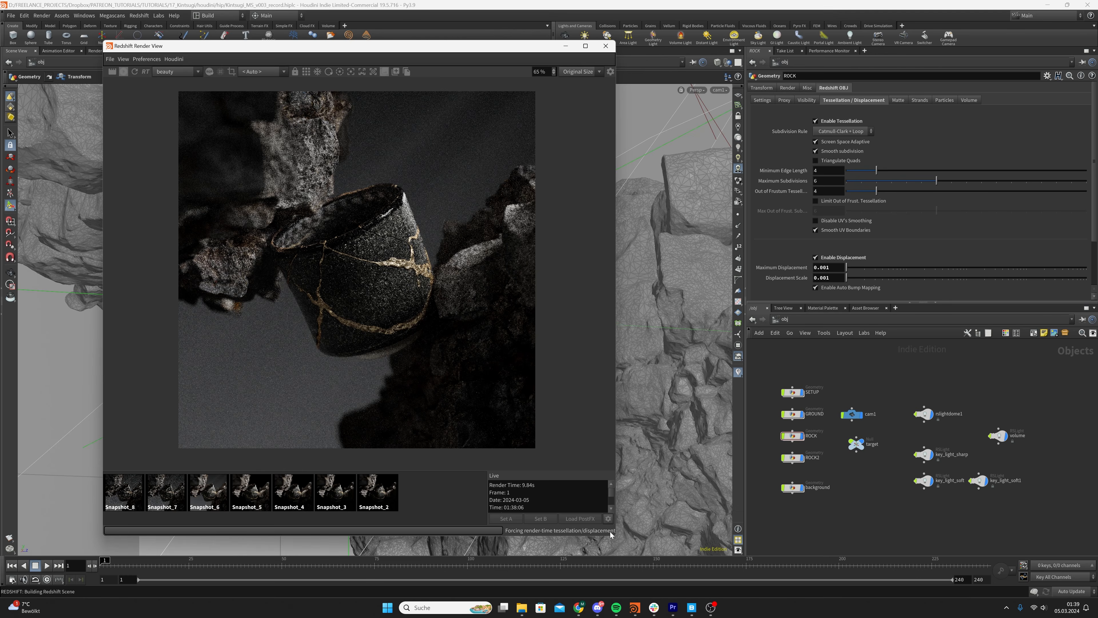
pyautogui.moveTo(616, 537); pyautogui.dragTo(711, 543)
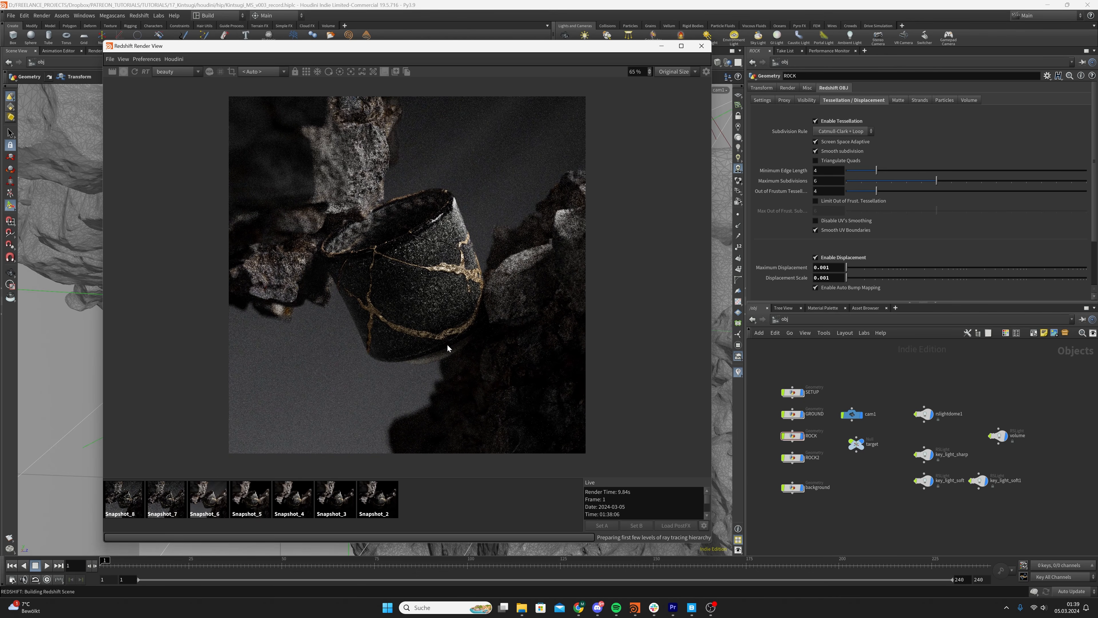
# Compare the displaced live render with Snapshot_8, examining the rocks around the cup up close
pyautogui.click(118, 499)
pyautogui.click(455, 502)
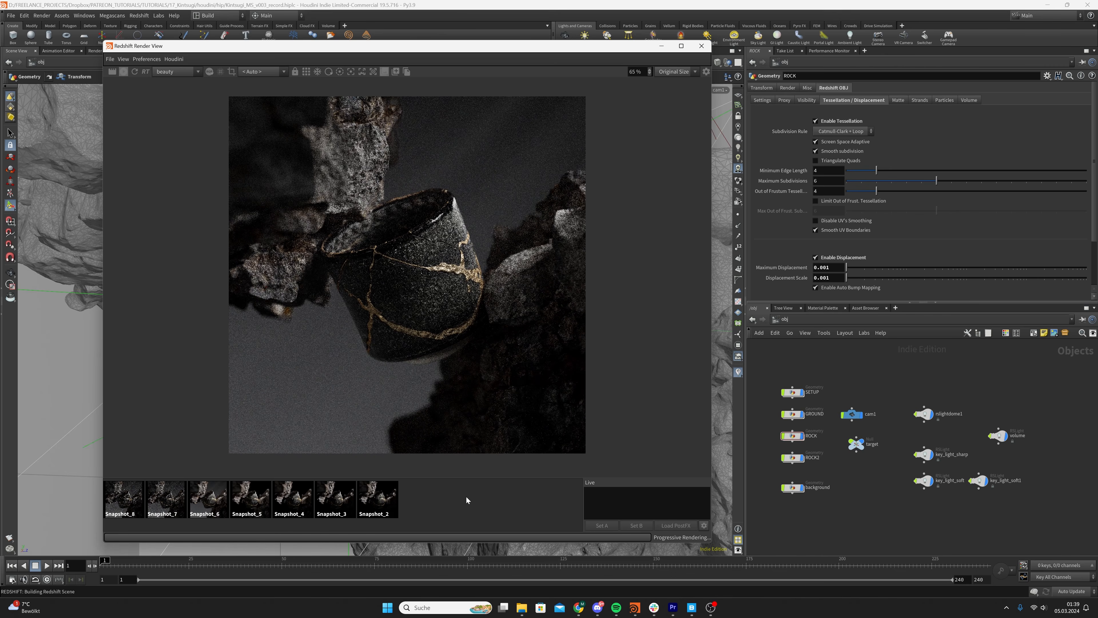
pyautogui.scroll(-1, 410, 310)
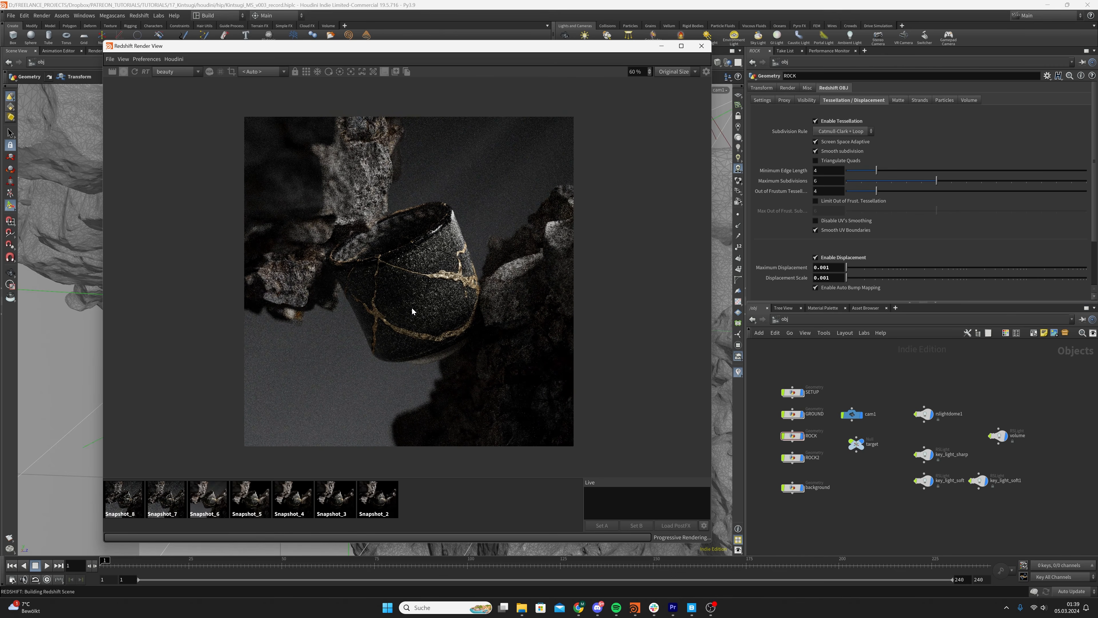
pyautogui.scroll(1, 412, 308)
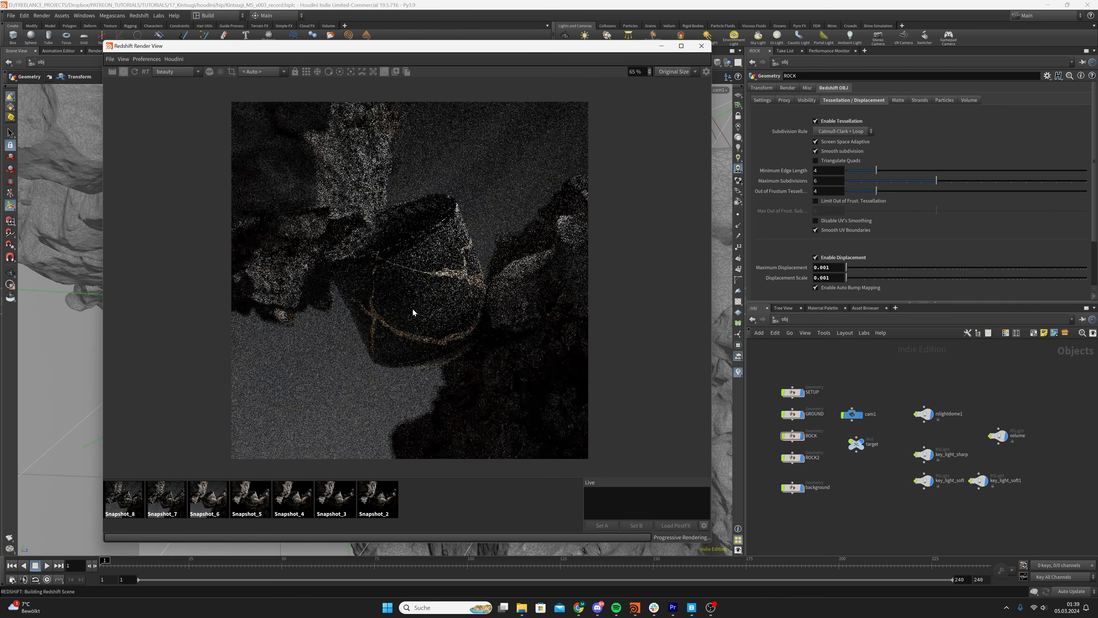
pyautogui.scroll(8, 336, 234)
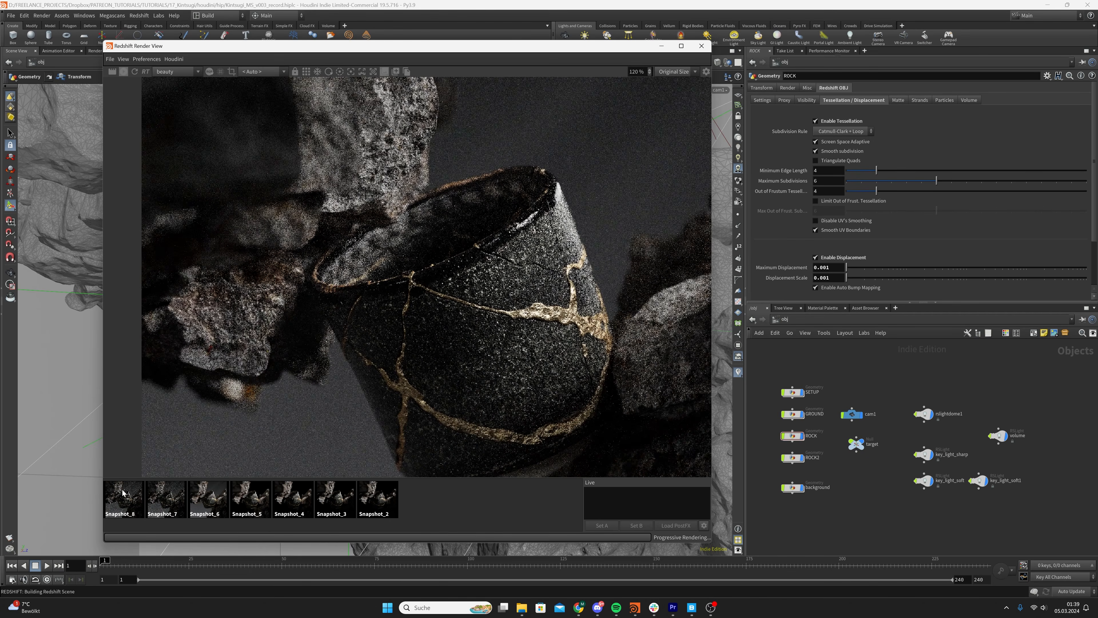
pyautogui.click(123, 506)
pyautogui.click(488, 505)
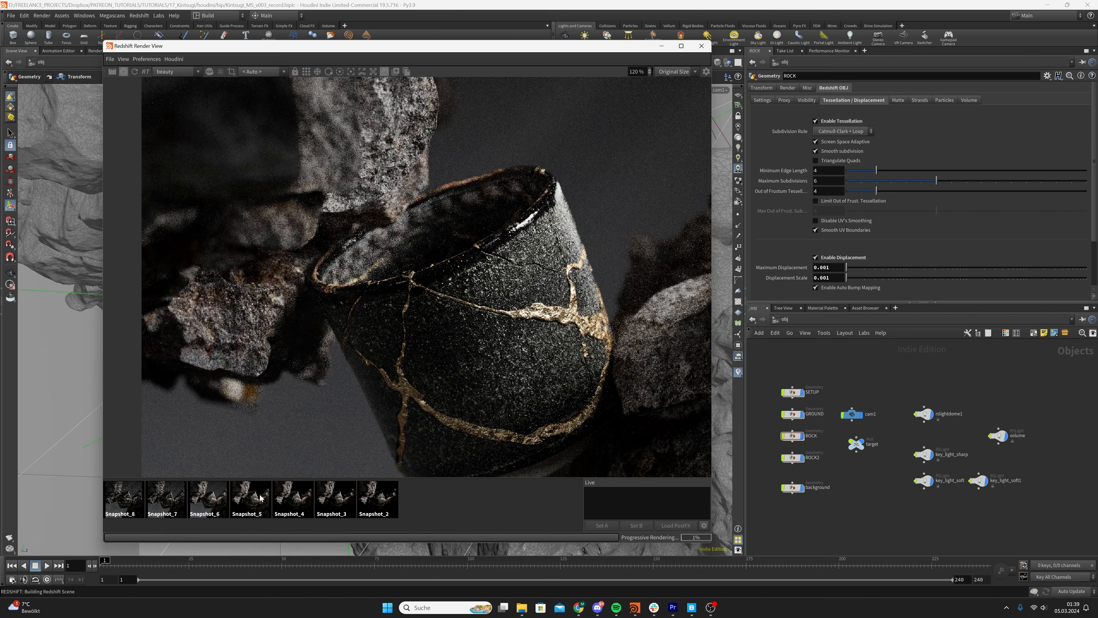
pyautogui.click(126, 486)
pyautogui.click(478, 503)
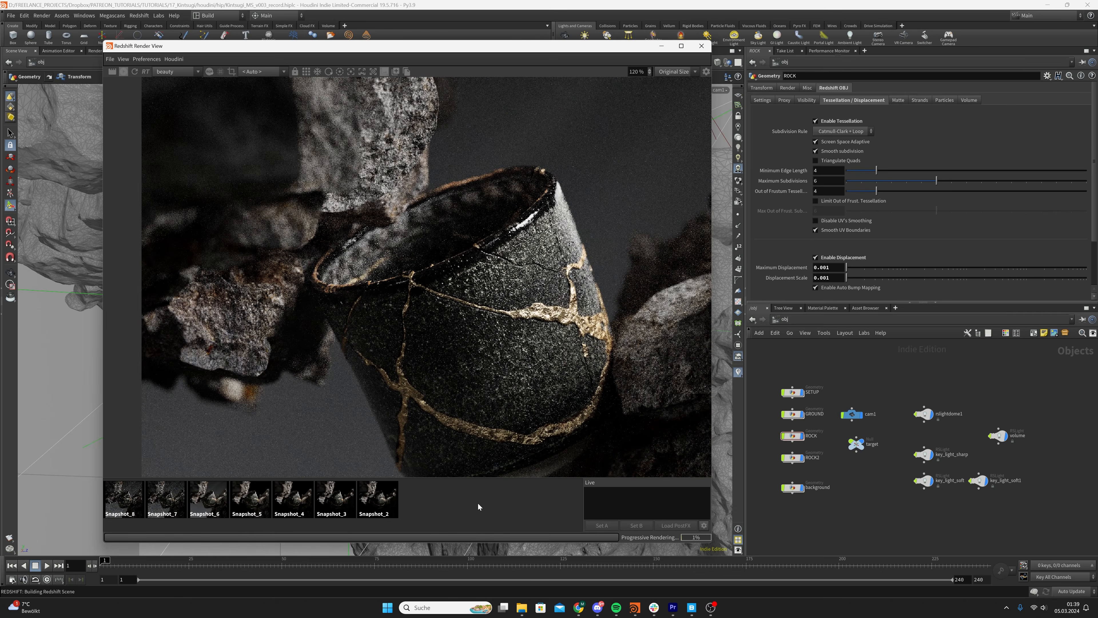
pyautogui.click(128, 513)
pyautogui.click(538, 493)
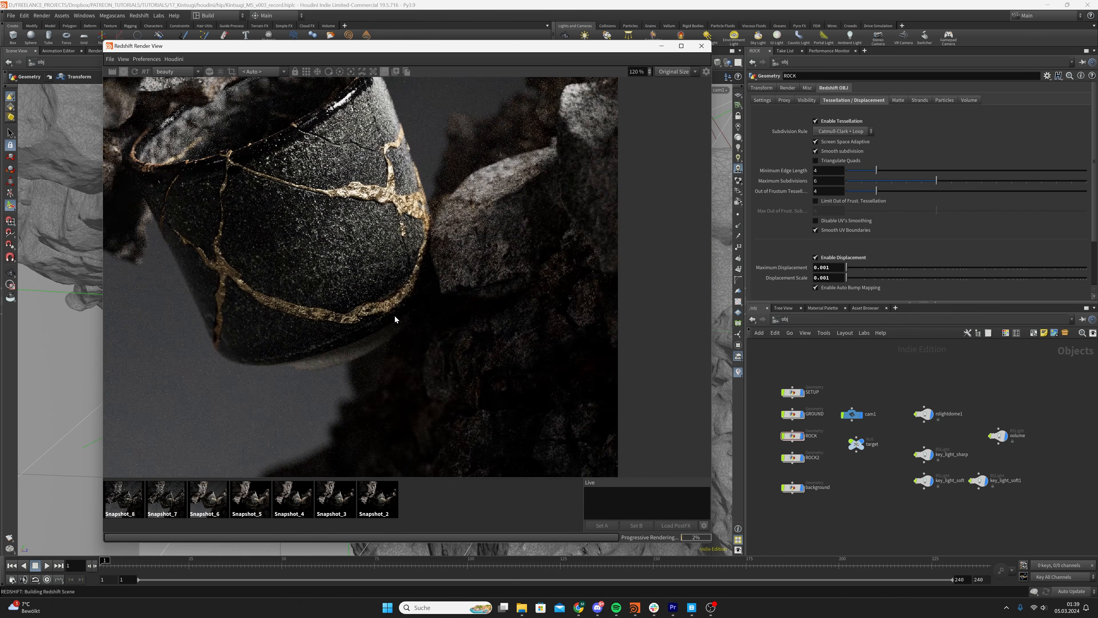
# Compare the rock behind the cup's gold seam with Snapshot_8, close up and in a wider view
pyautogui.click(125, 502)
pyautogui.click(473, 506)
pyautogui.click(125, 502)
pyautogui.click(481, 503)
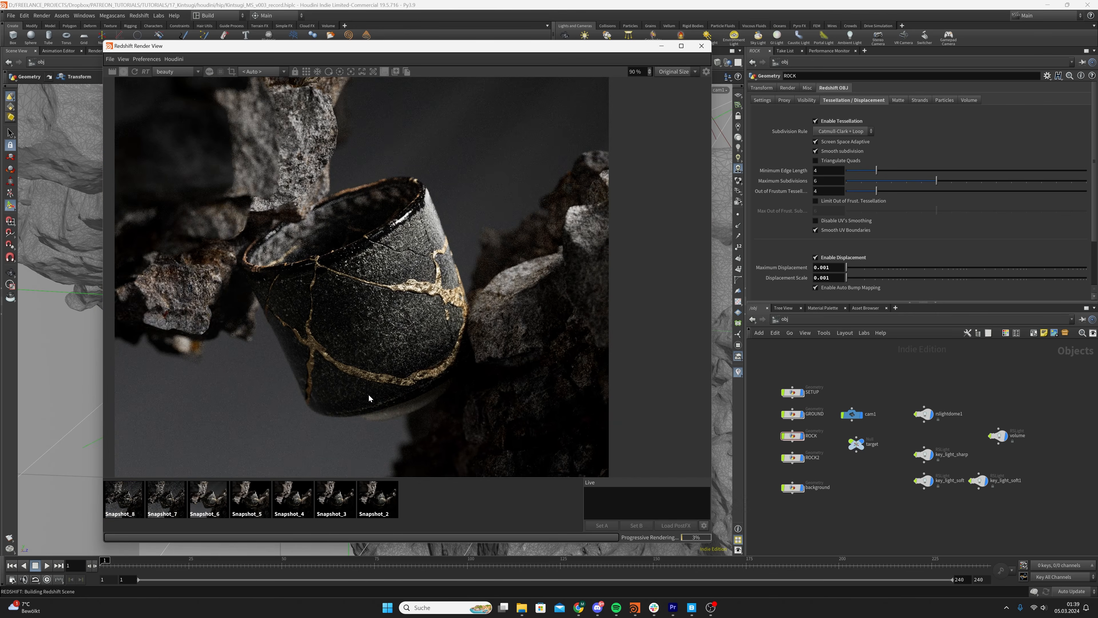
pyautogui.click(132, 511)
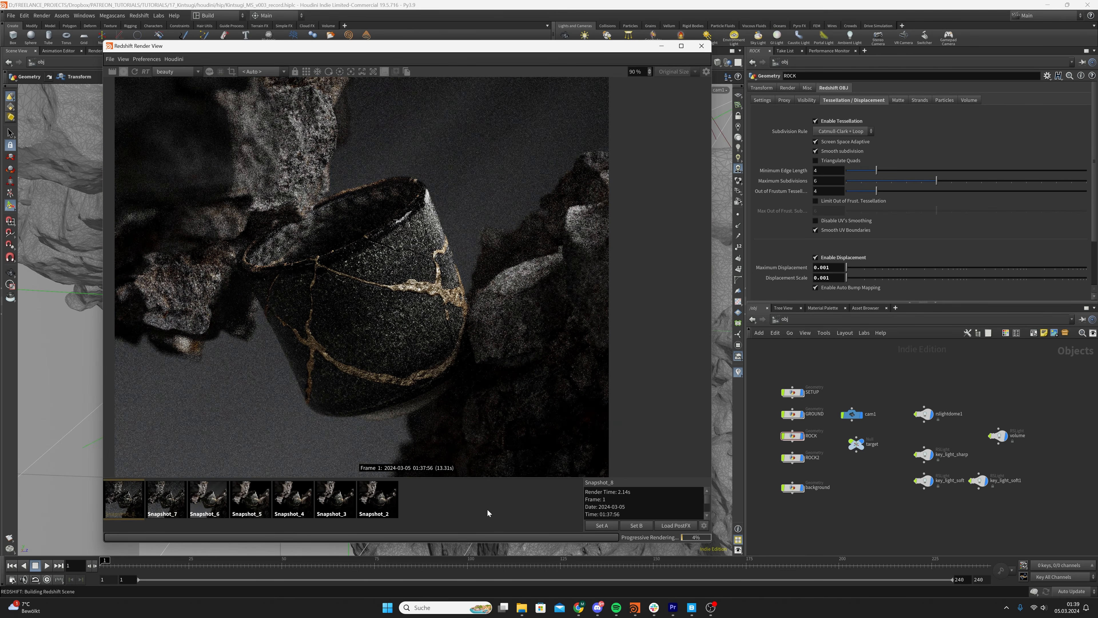
pyautogui.click(401, 502)
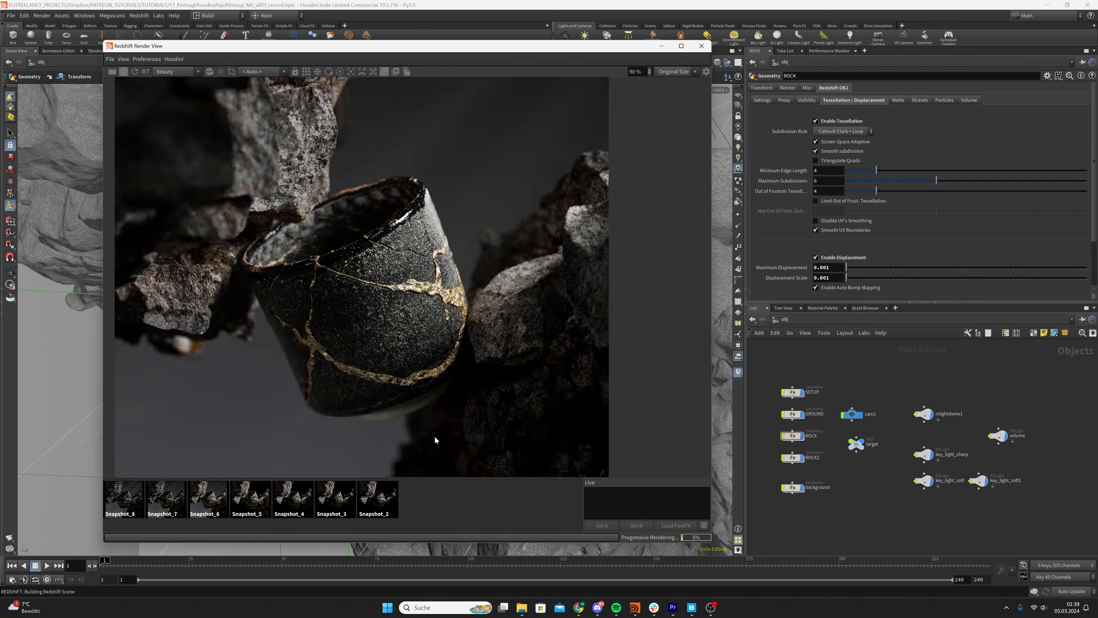
# Inspect the displaced rock surfaces and the cup's gold cracks in the live render, up close and in the full frame
pyautogui.scroll(-2, 434, 431)
pyautogui.scroll(2, 428, 415)
pyautogui.scroll(3, 354, 303)
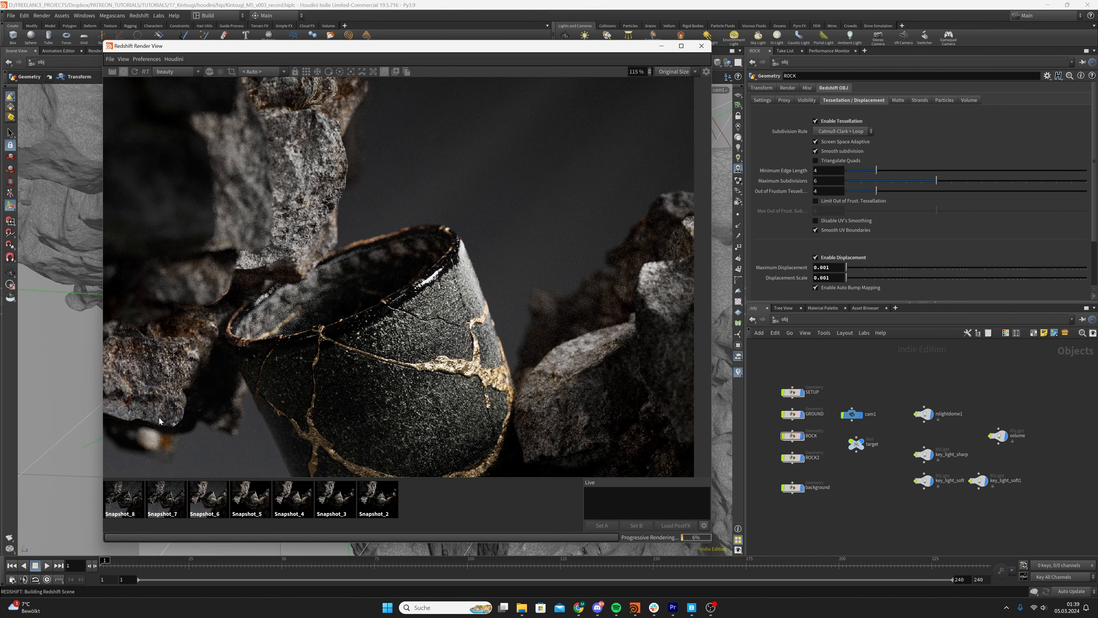
pyautogui.moveTo(674, 397); pyautogui.dragTo(648, 300, button='middle')
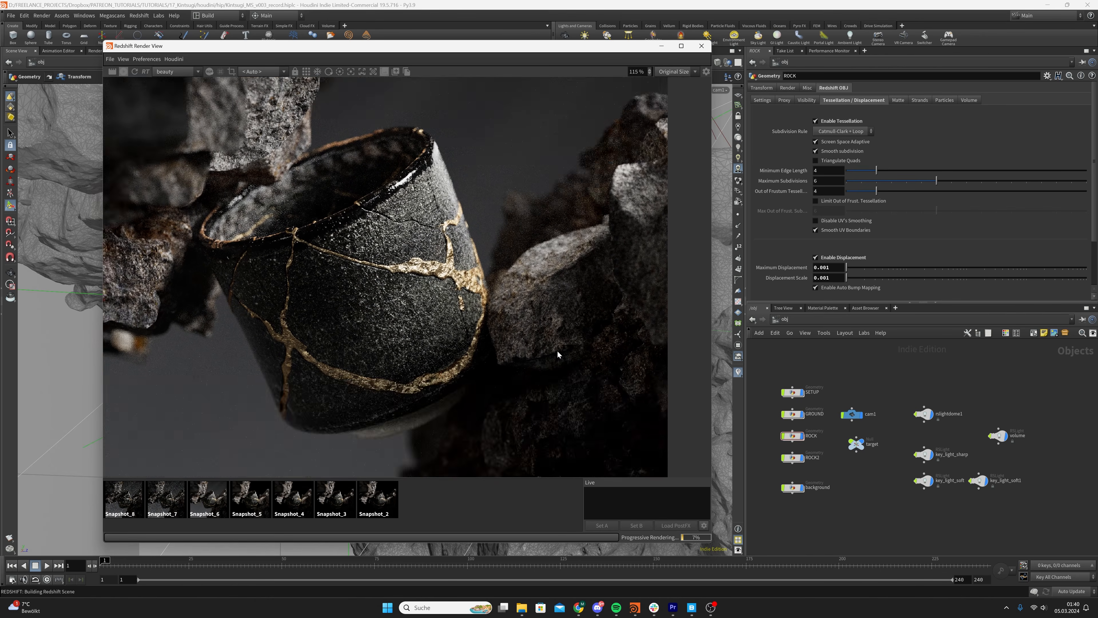
pyautogui.scroll(5, 556, 352)
pyautogui.moveTo(508, 355); pyautogui.dragTo(493, 273, button='middle')
pyautogui.scroll(-3, 522, 284)
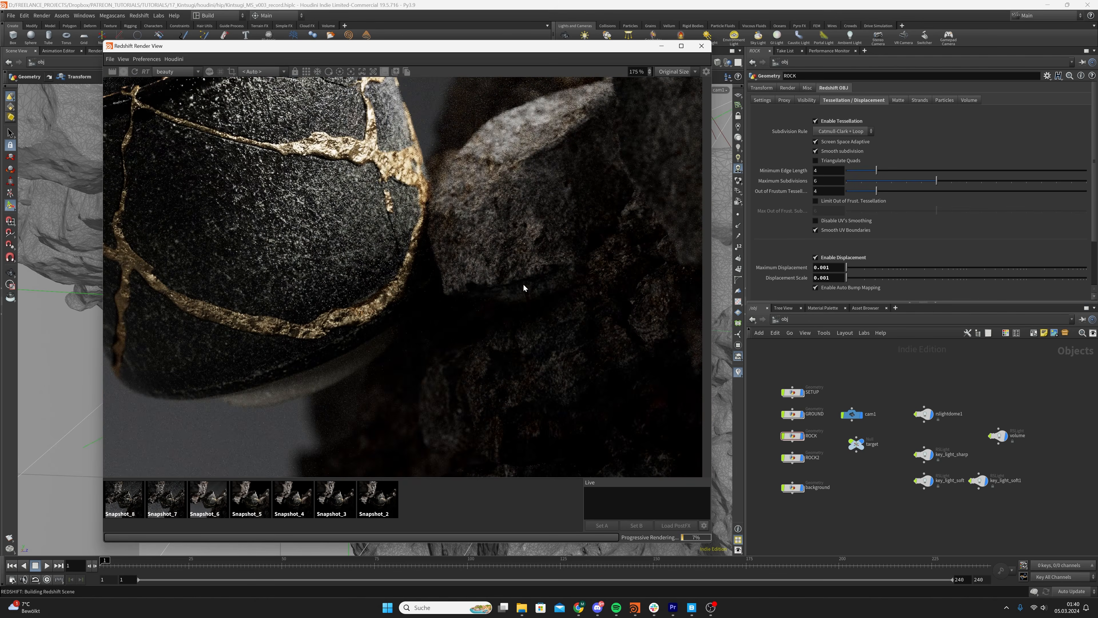
pyautogui.scroll(-6, 529, 292)
pyautogui.scroll(2, 534, 314)
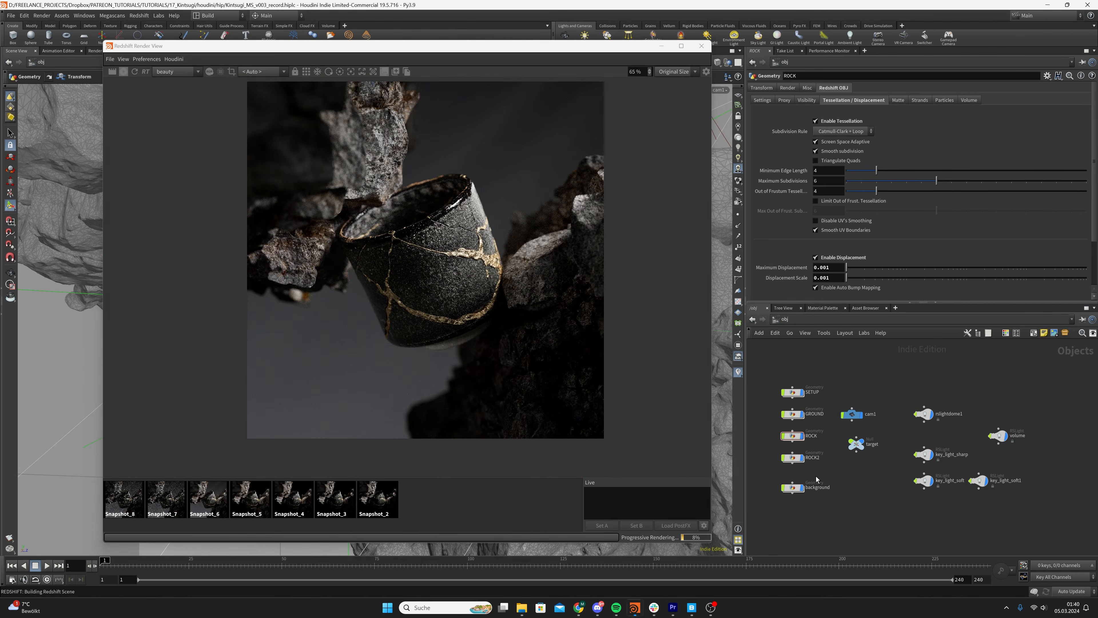
# Disable tessellation on the ROCK and ROCK2 objects together
pyautogui.moveTo(816, 476); pyautogui.dragTo(776, 426)
pyautogui.click(816, 120)
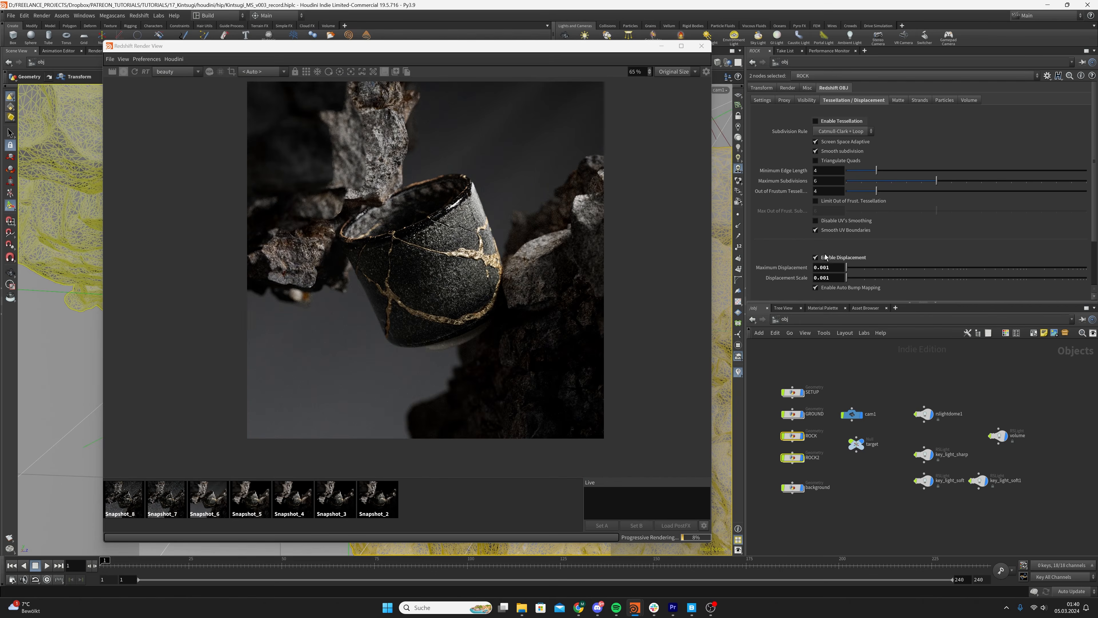